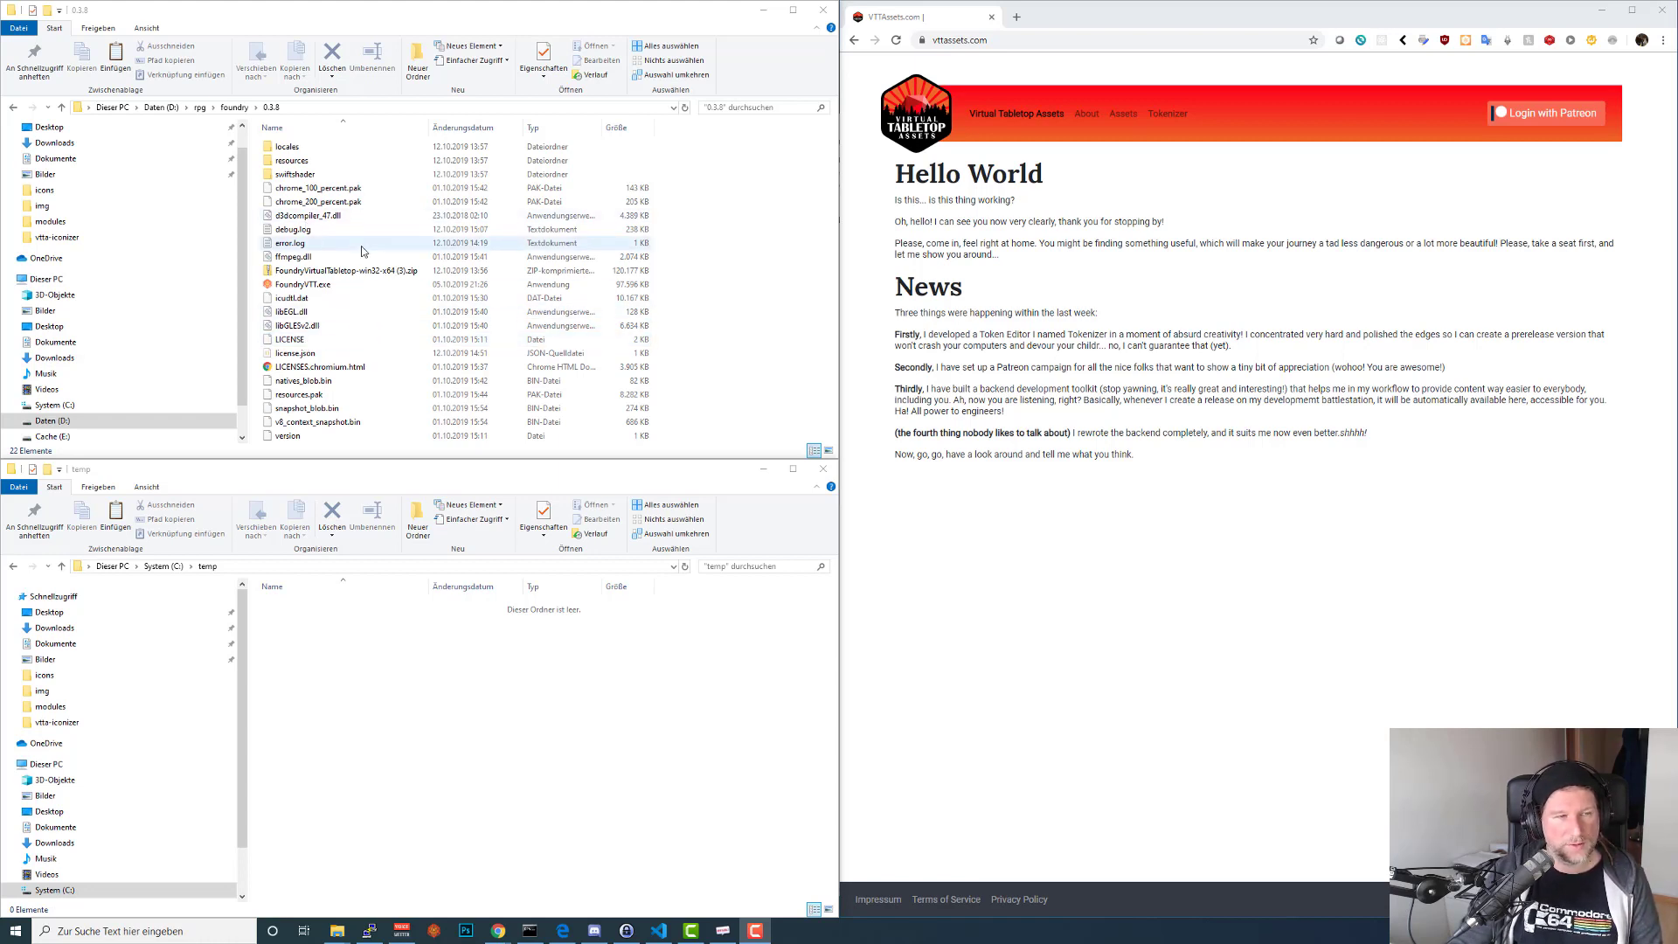
# Open the resources > app > public folder inside the Foundry 0.3.8 installation directory.
pyautogui.doubleClick(289, 163)
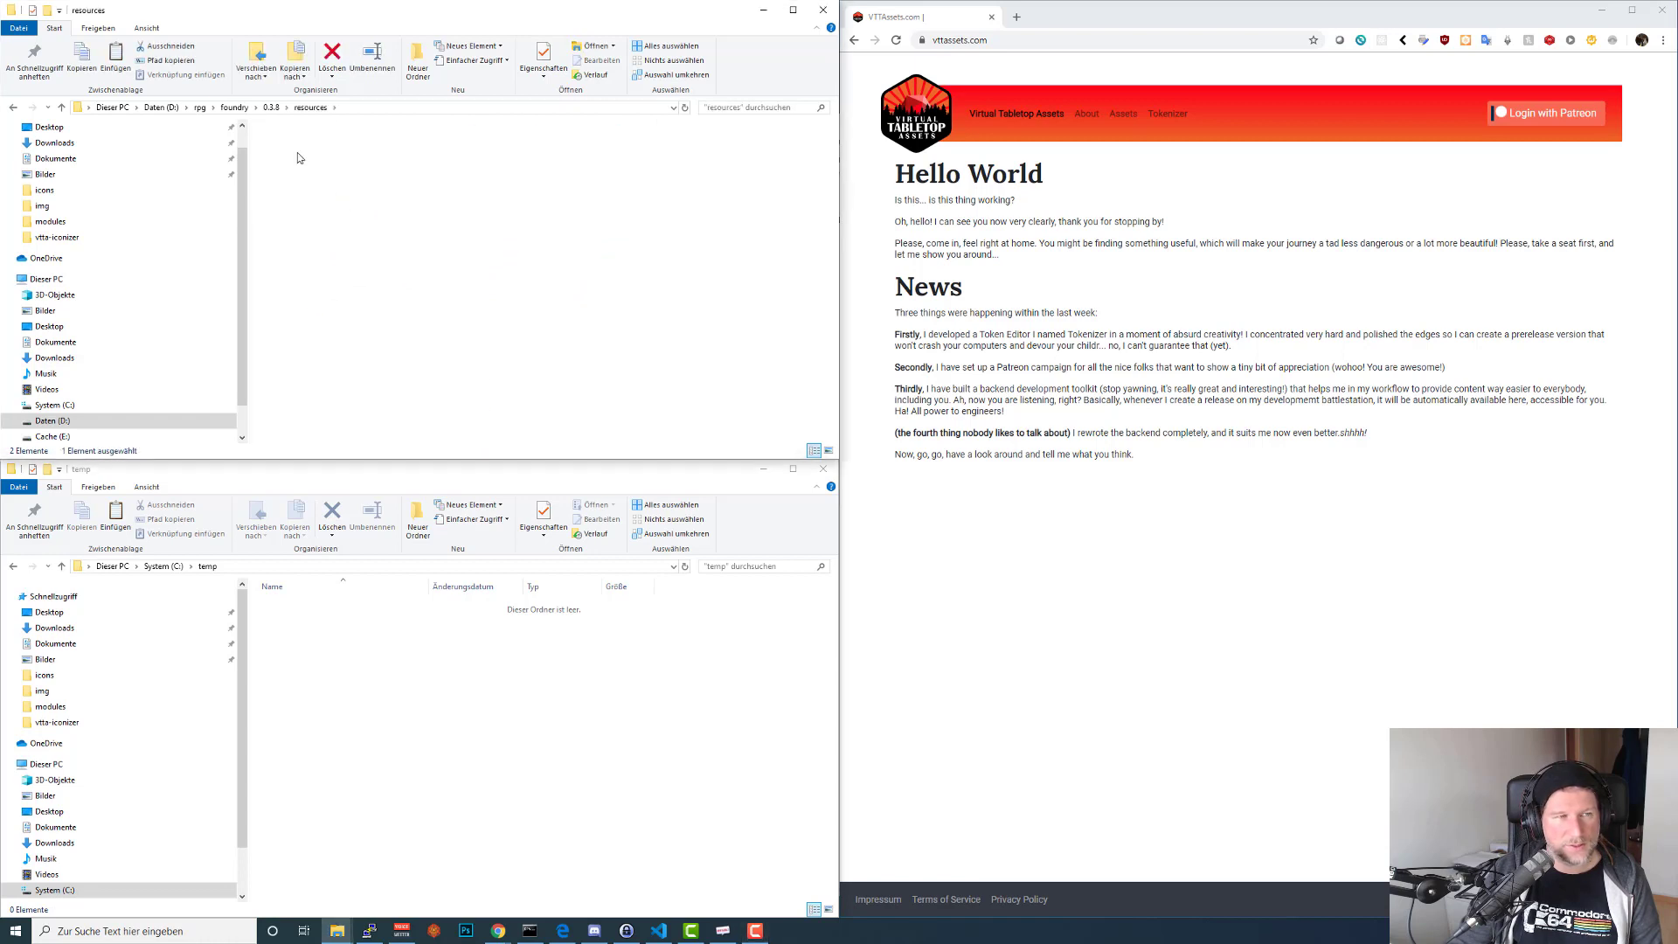
pyautogui.doubleClick(298, 153)
pyautogui.doubleClick(305, 173)
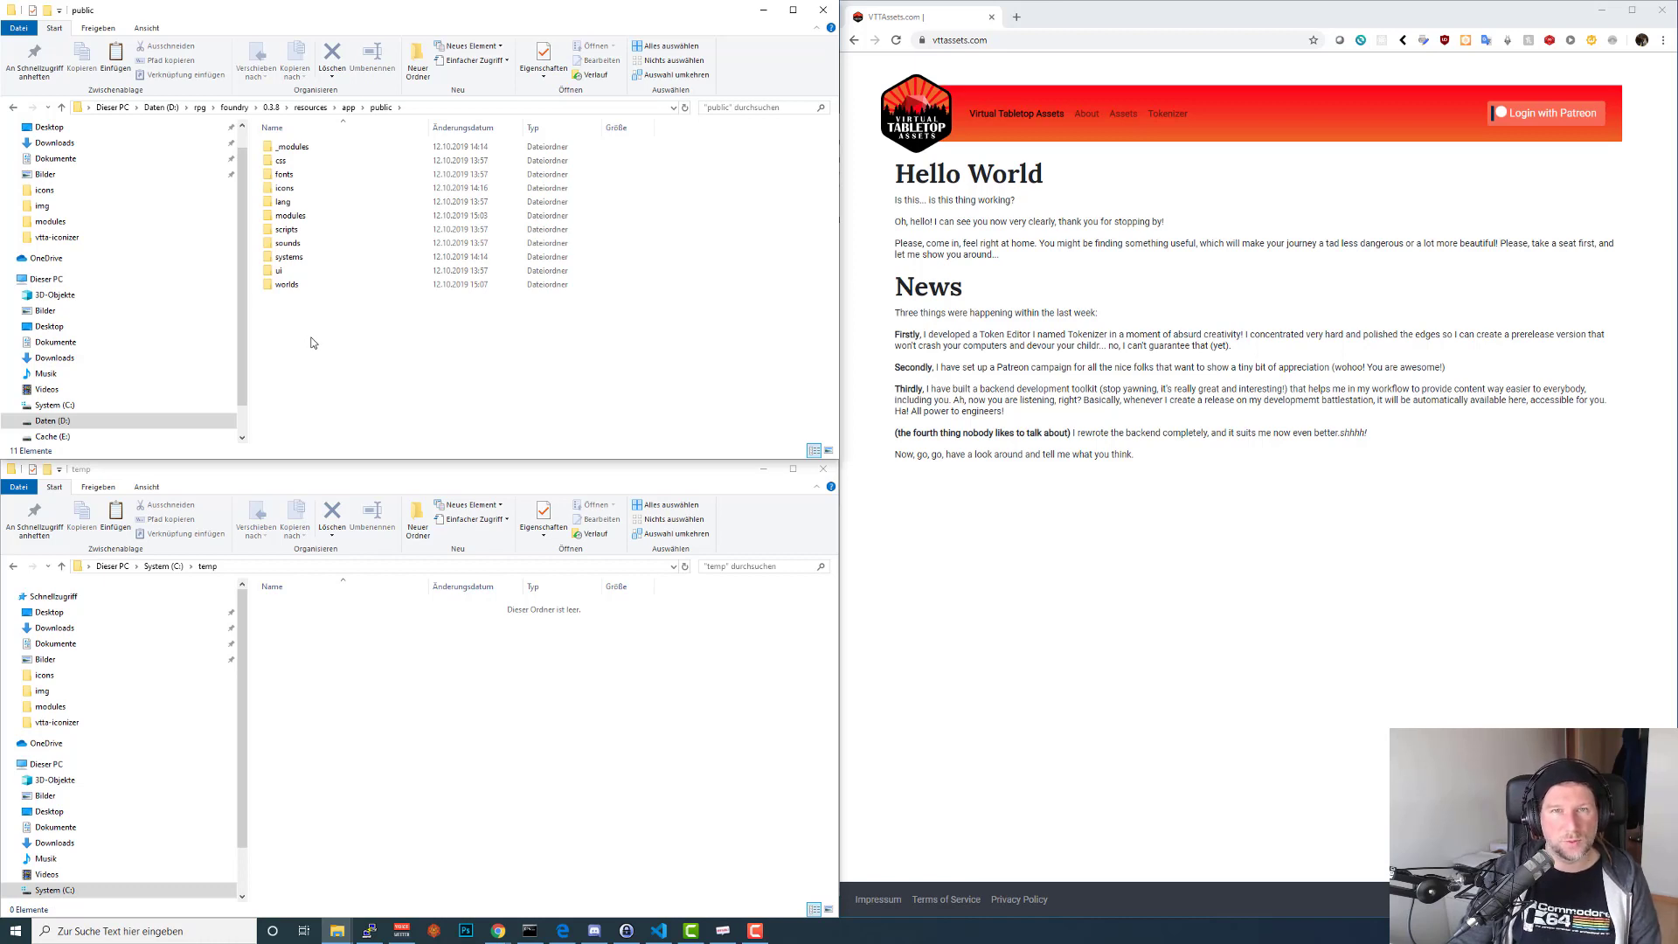
# Check the contents of the modules folder, return to public, and point out the icons folder.
pyautogui.click(286, 216)
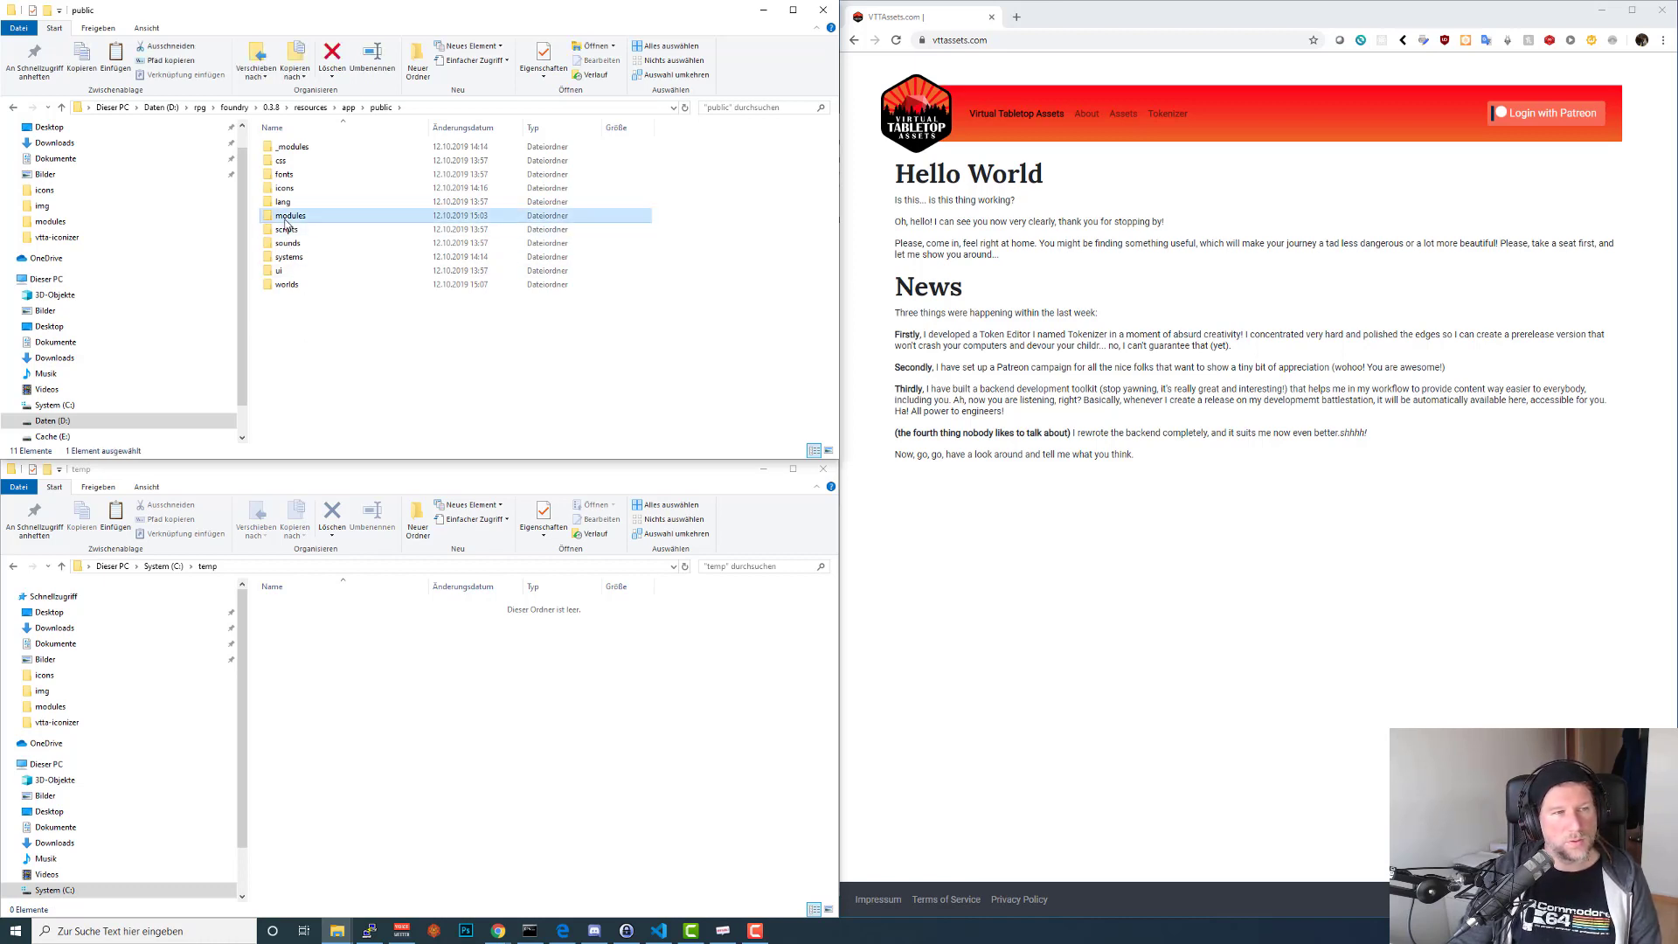
pyautogui.doubleClick(286, 222)
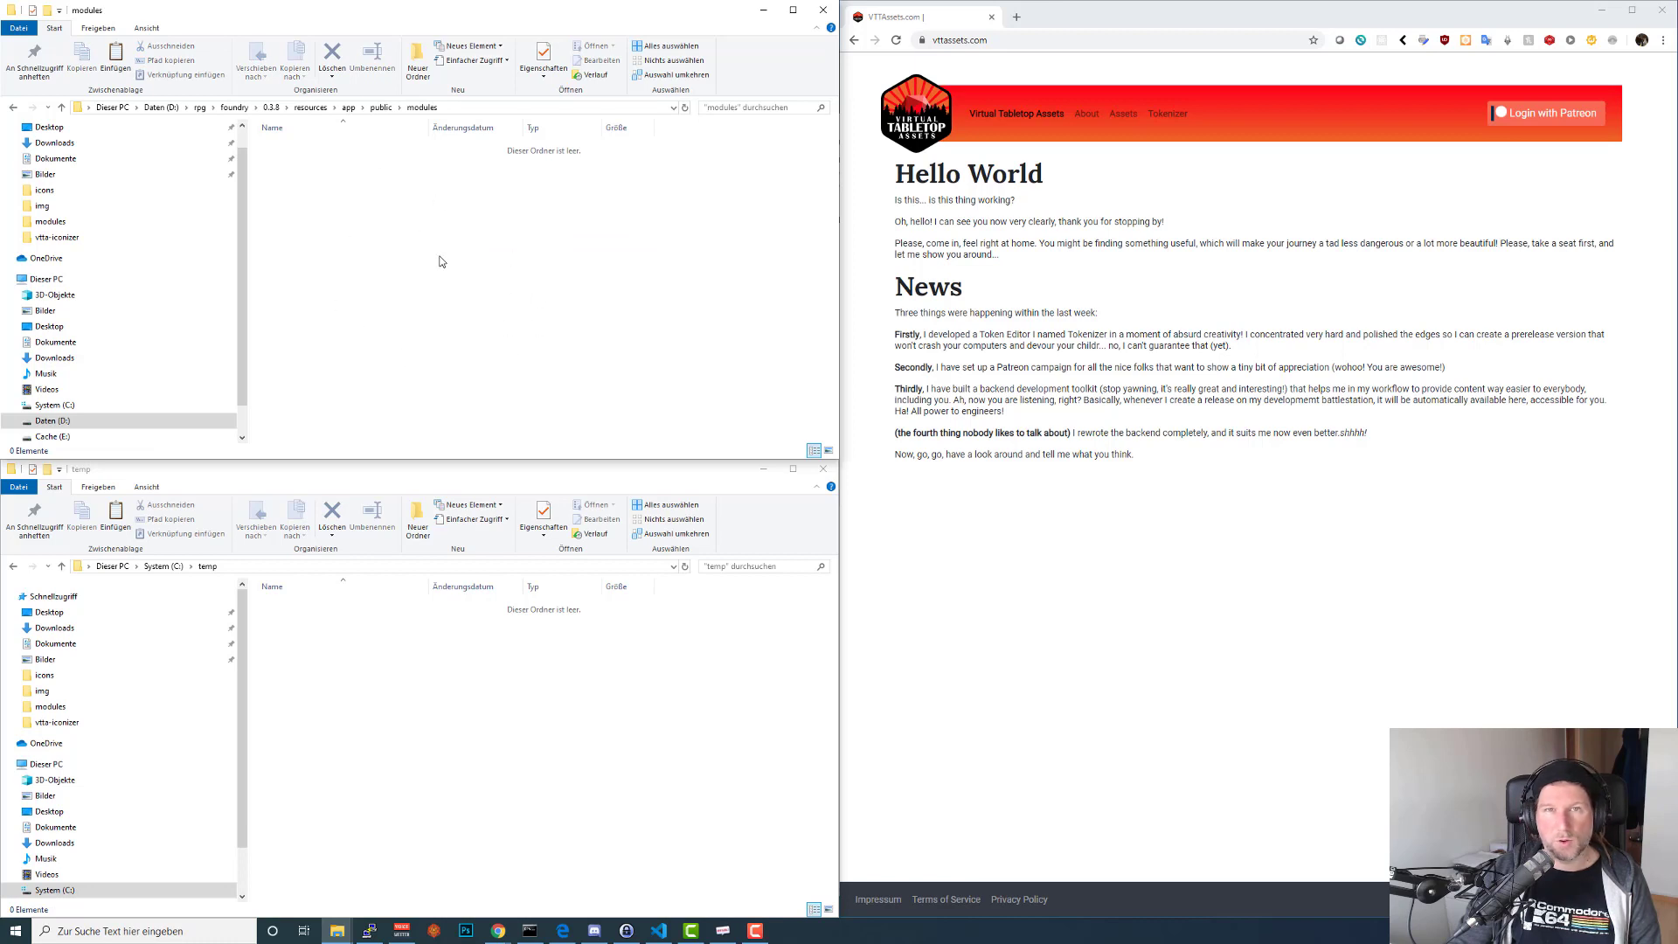
pyautogui.press('BackSpace')
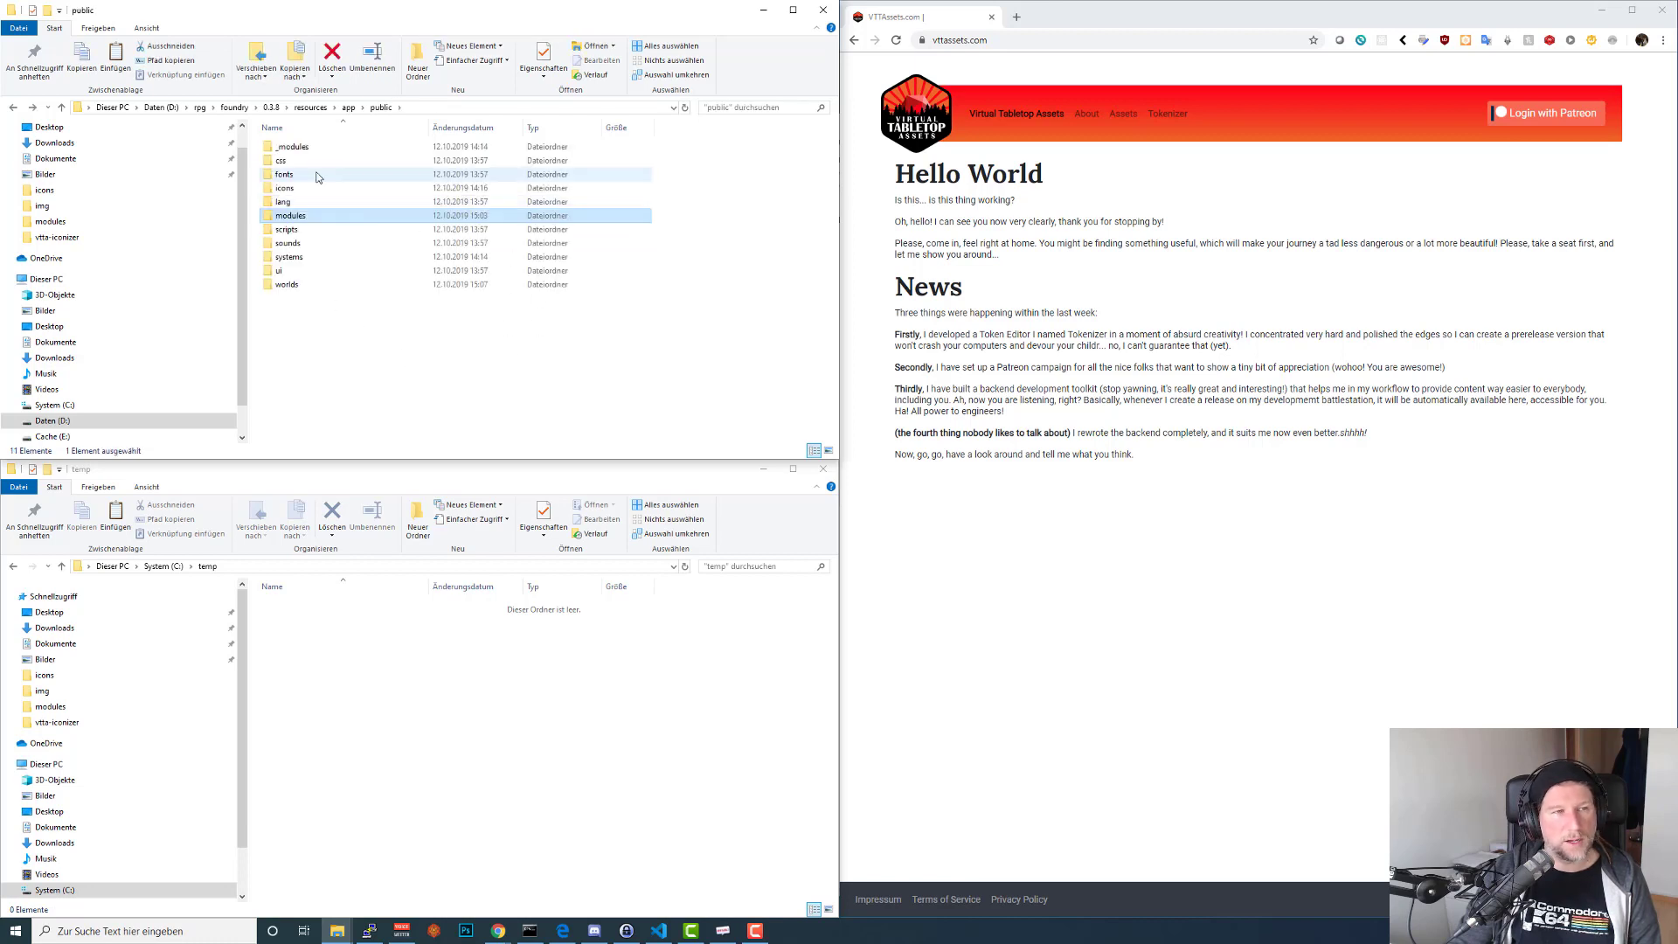
pyautogui.click(289, 189)
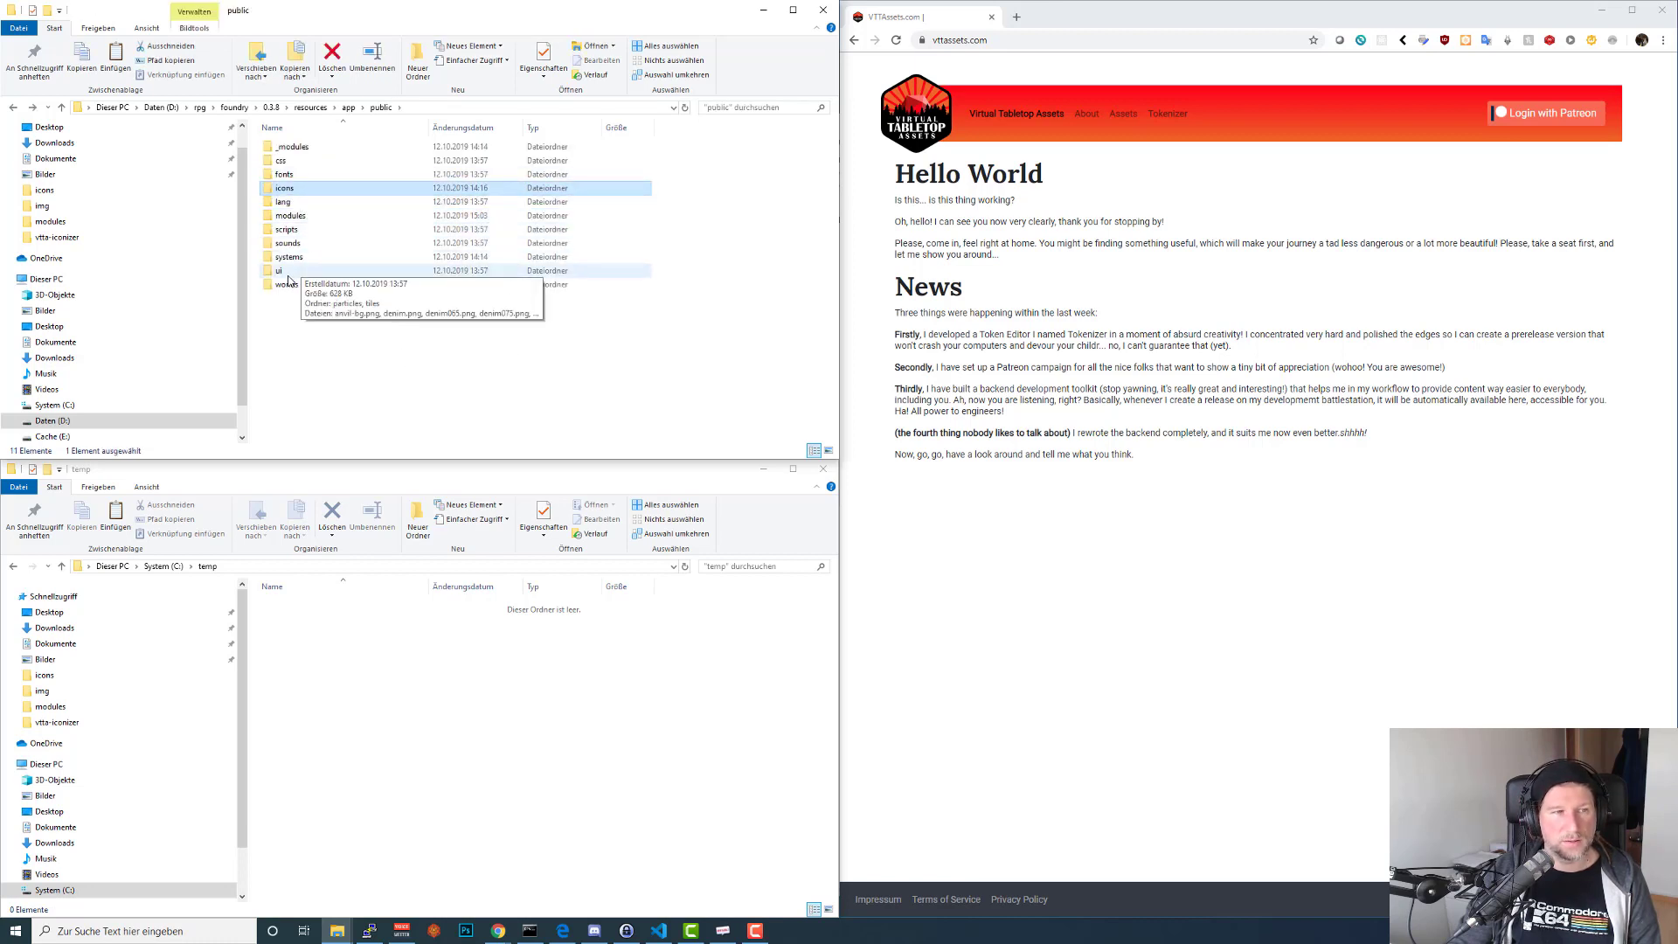
pyautogui.click(309, 332)
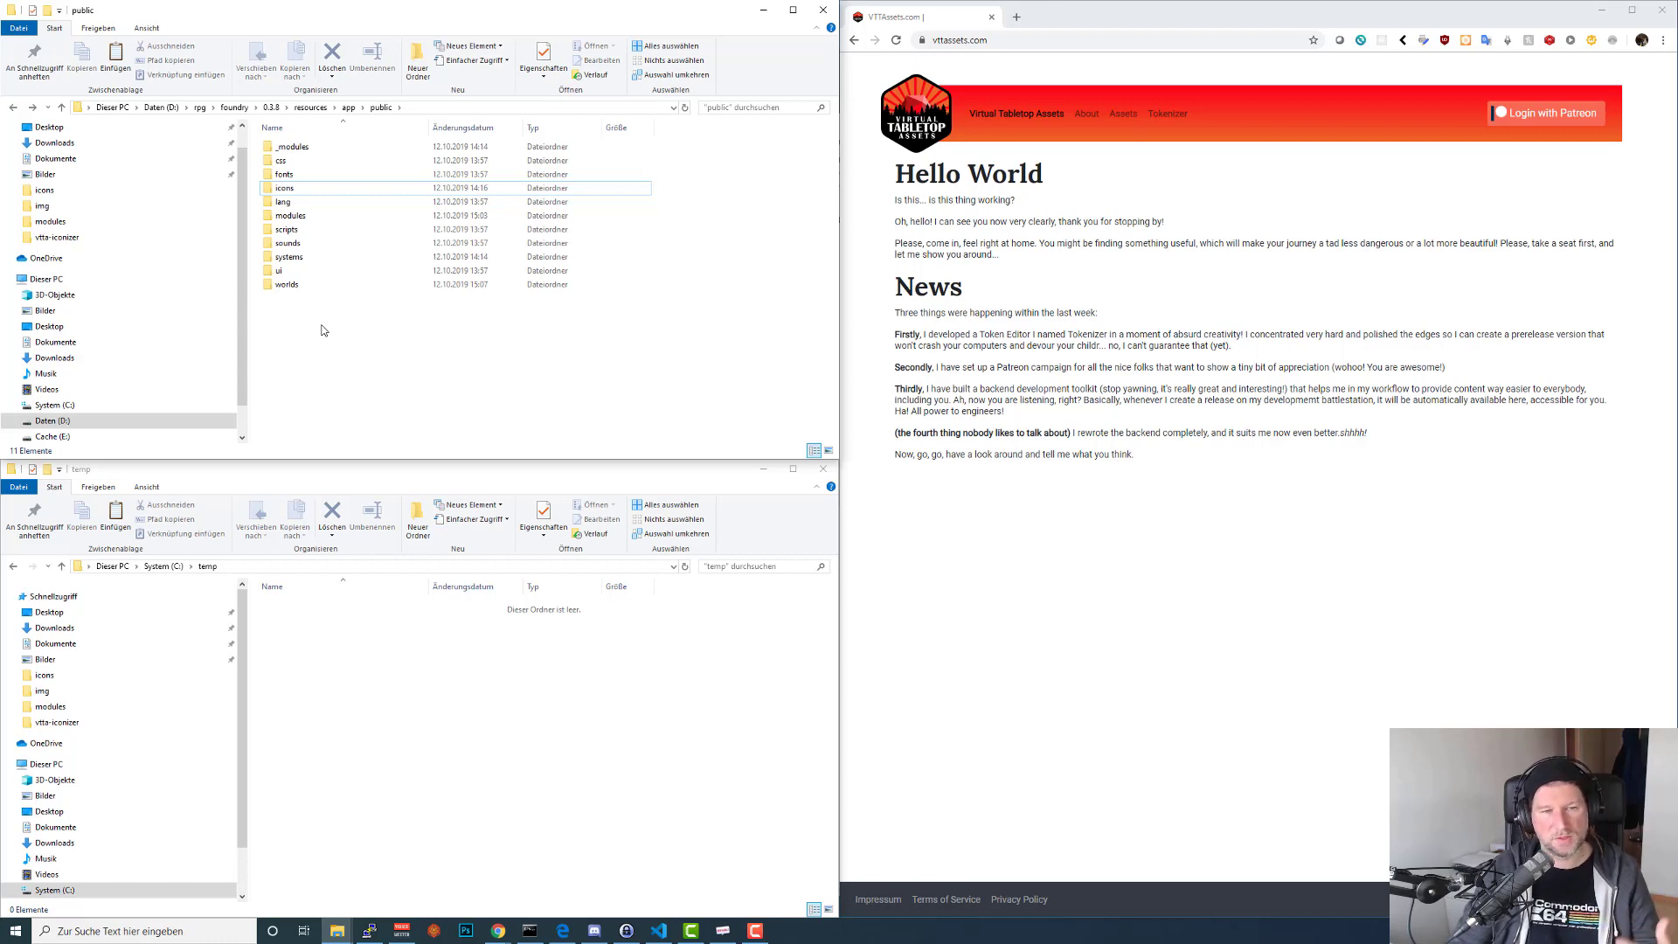
# In the browser, open the VTTA Iconizer details page from the Foundry VTT modules on the VTTAssets site.
pyautogui.click(1114, 312)
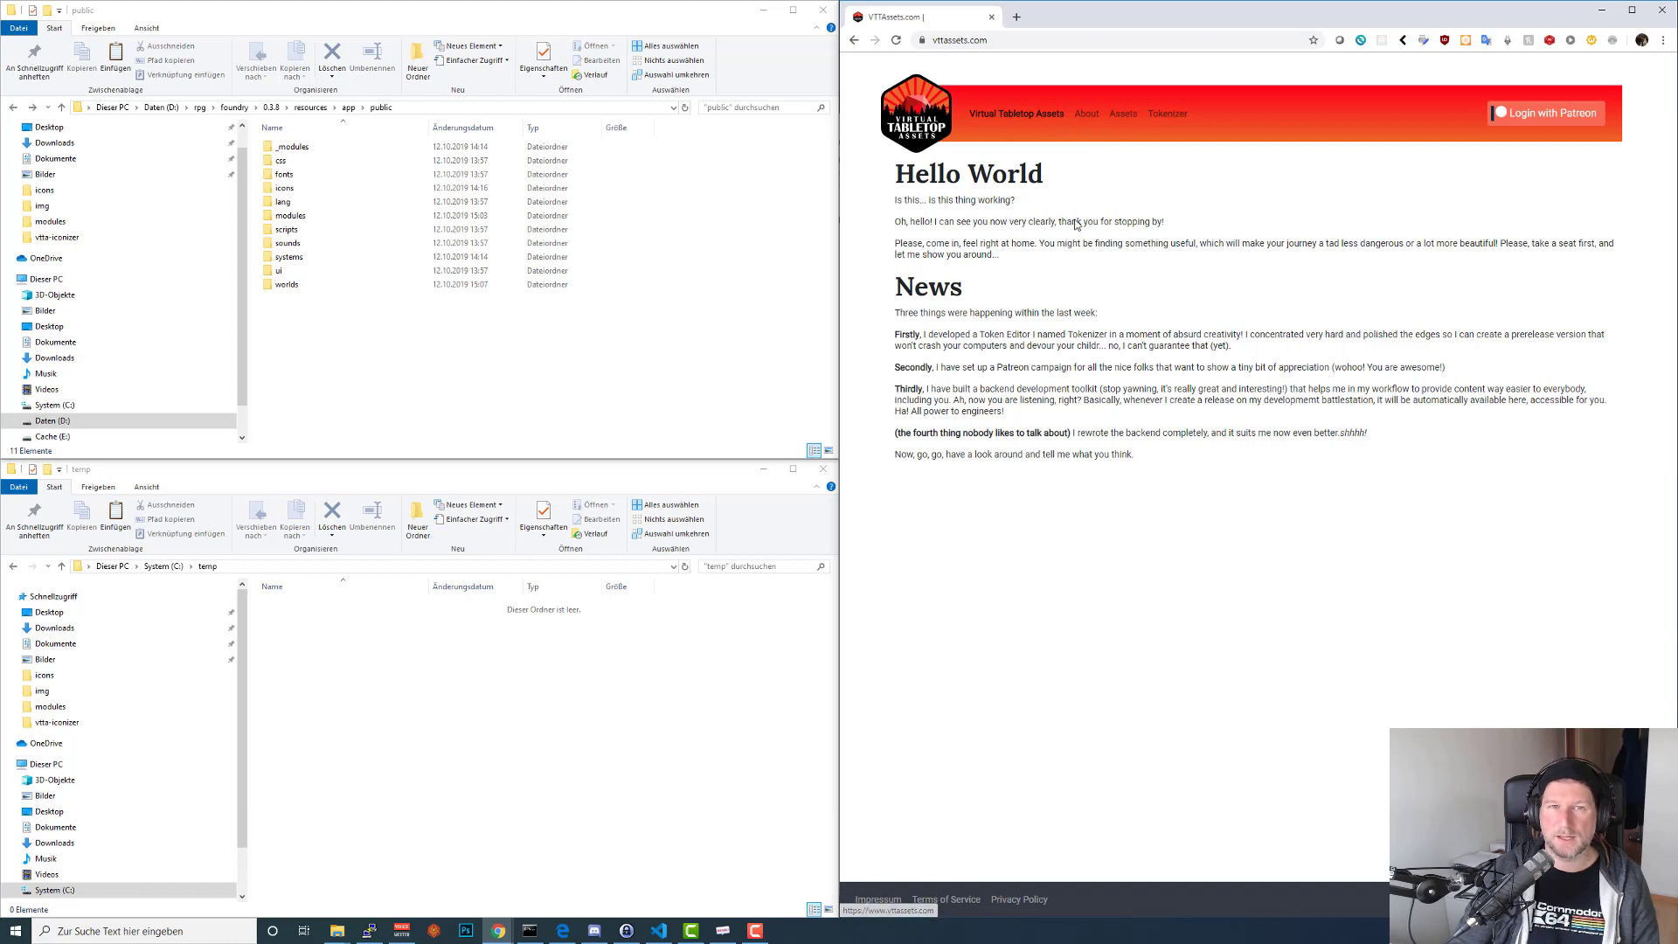
pyautogui.click(1125, 114)
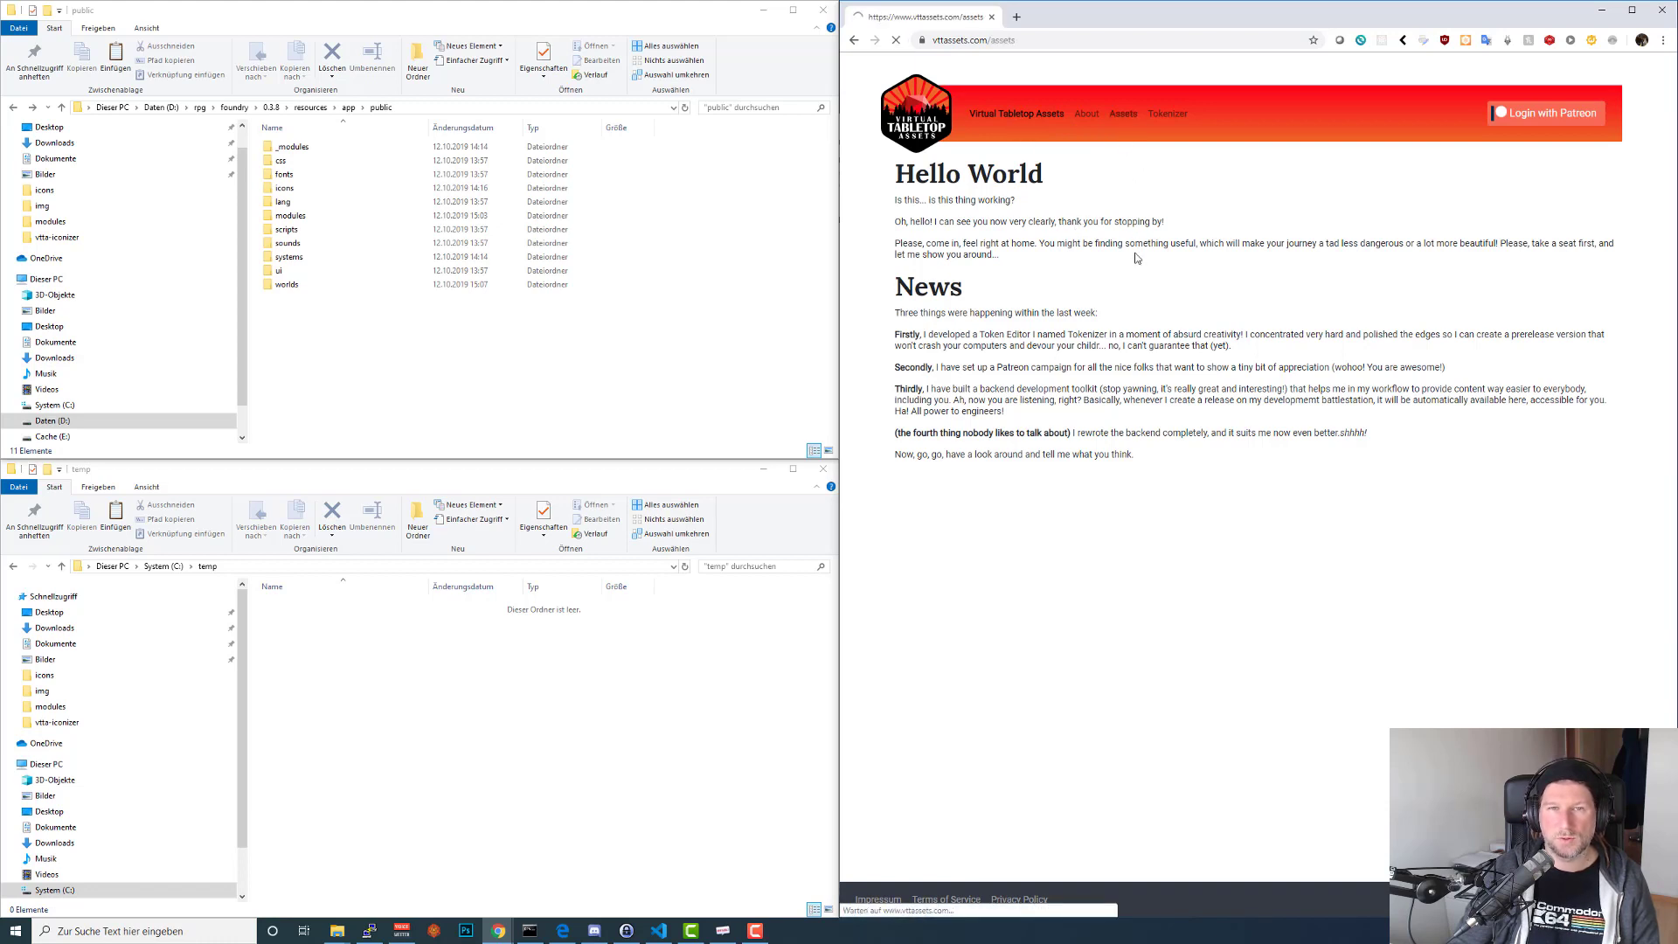
pyautogui.click(996, 208)
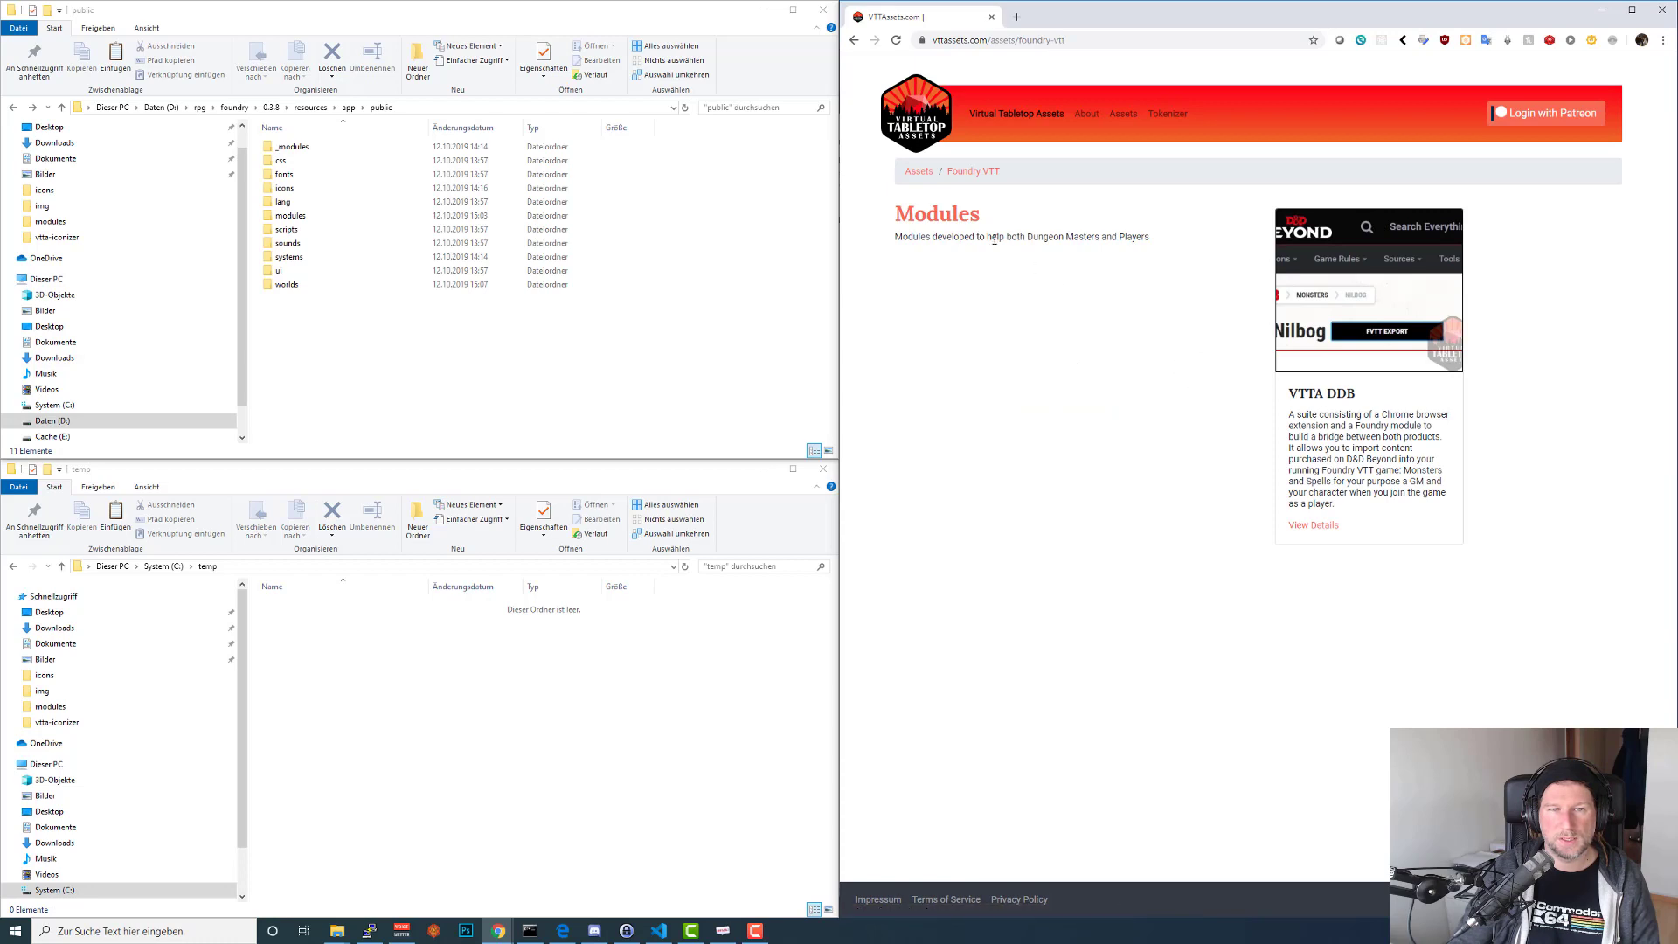
pyautogui.click(939, 215)
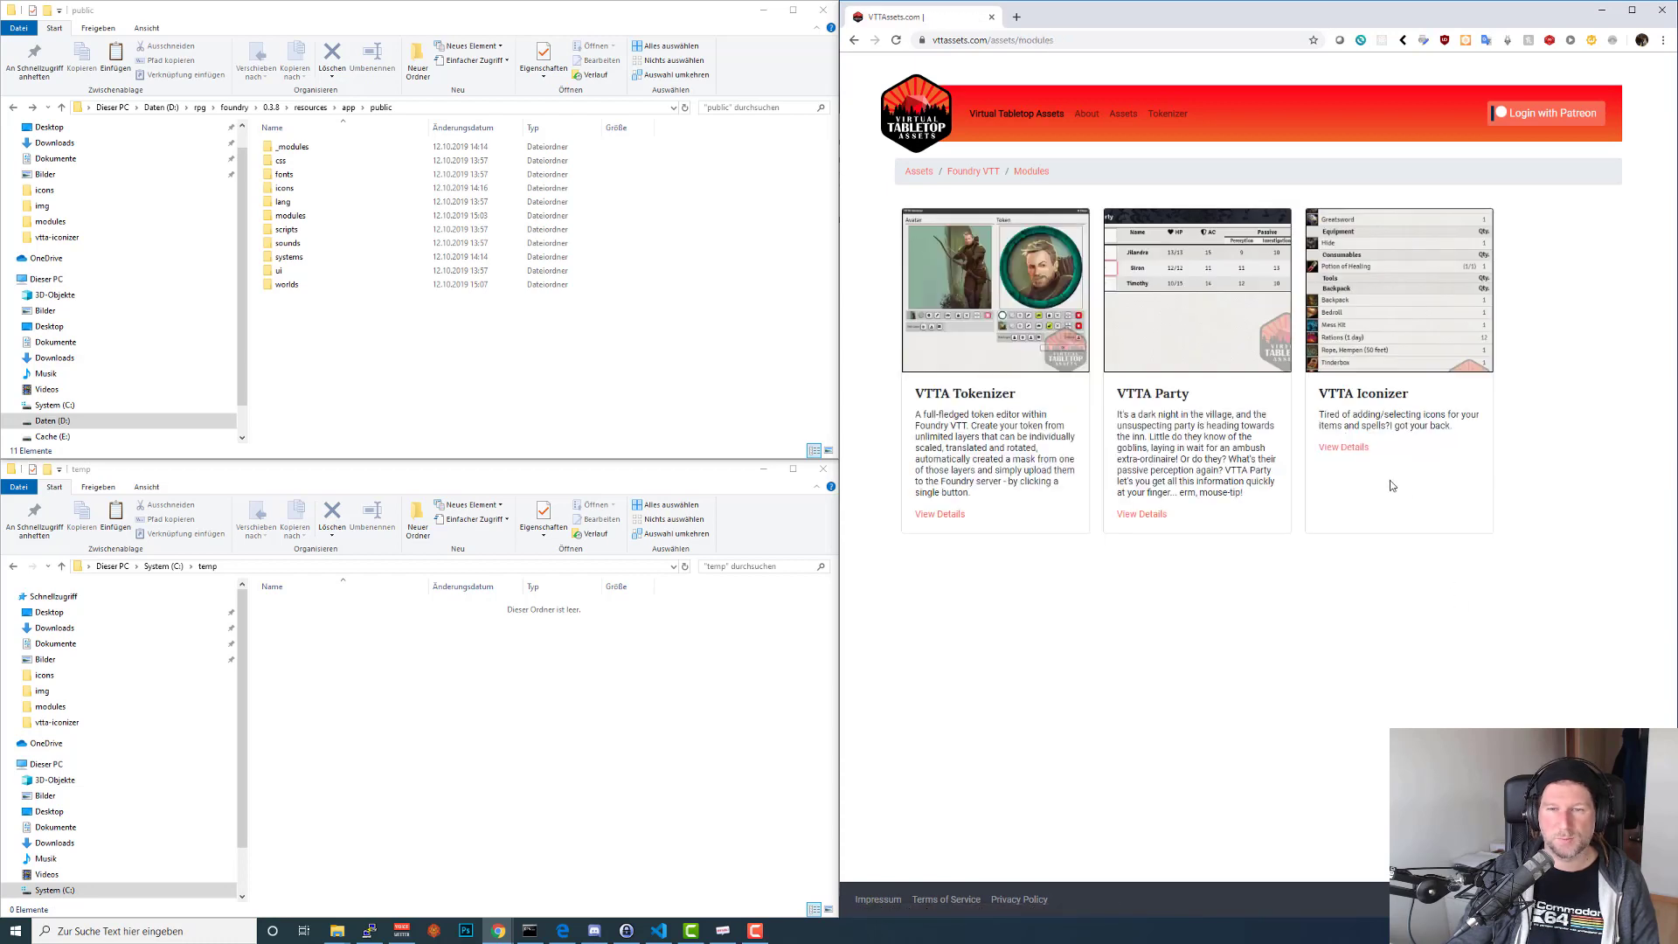
pyautogui.click(1346, 447)
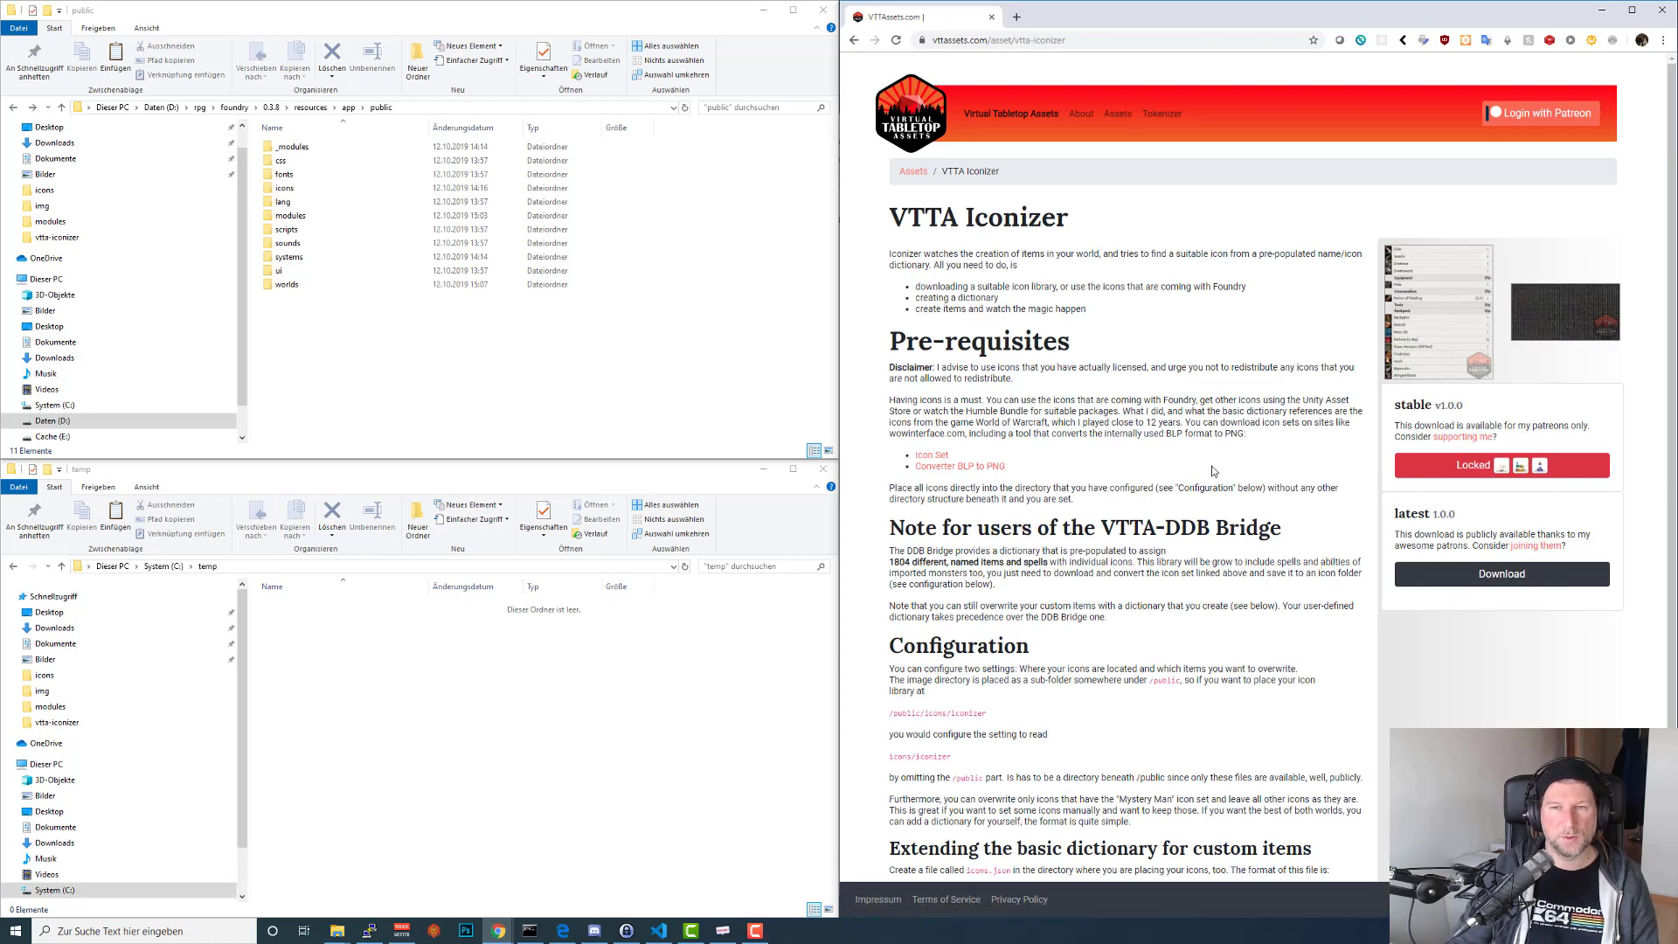
# View the enlarged icon overview image and read the Pre-requisites section of the VTTA Iconizer page.
pyautogui.click(1558, 313)
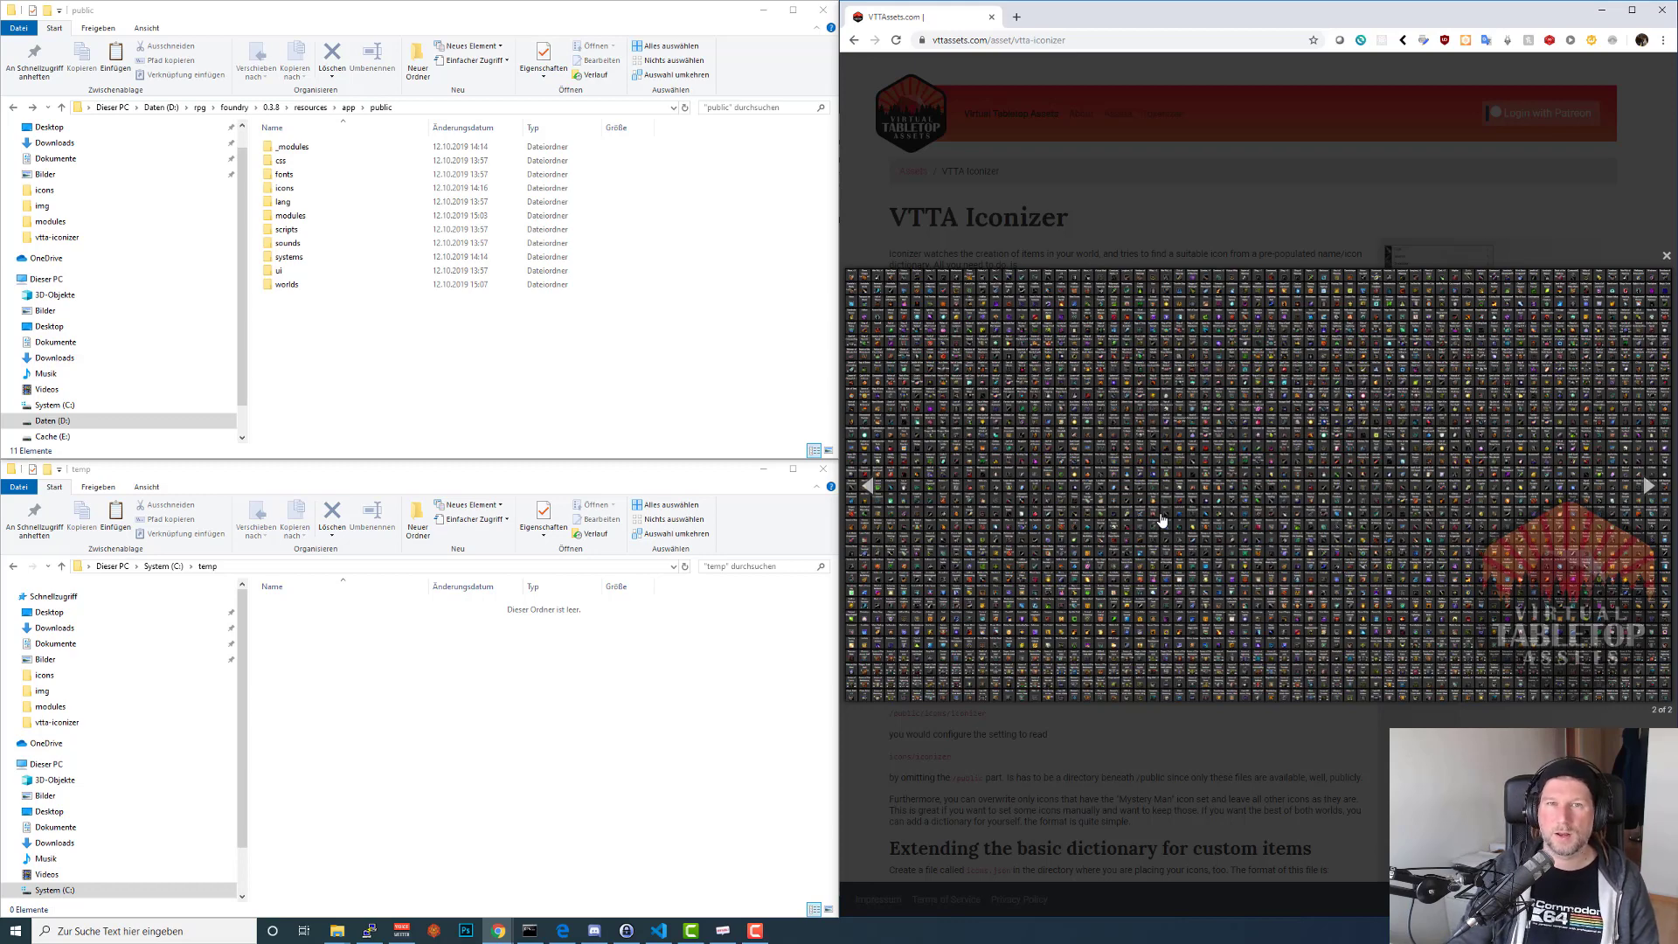
pyautogui.click(1292, 735)
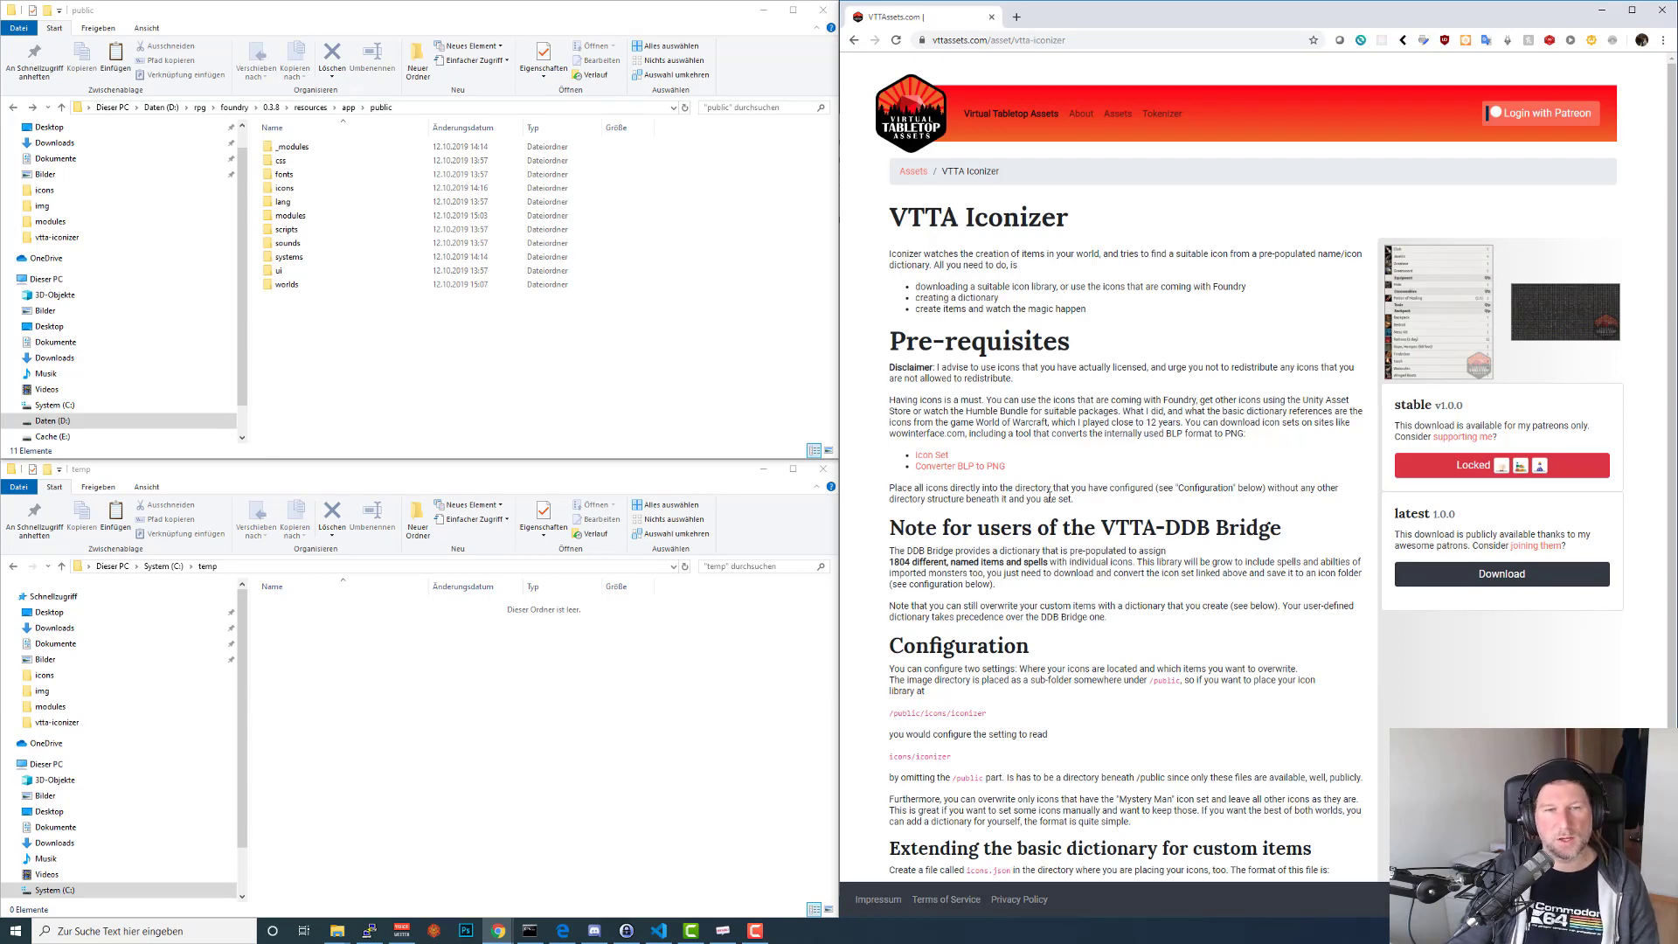
pyautogui.moveTo(882, 340); pyautogui.dragTo(1250, 435)
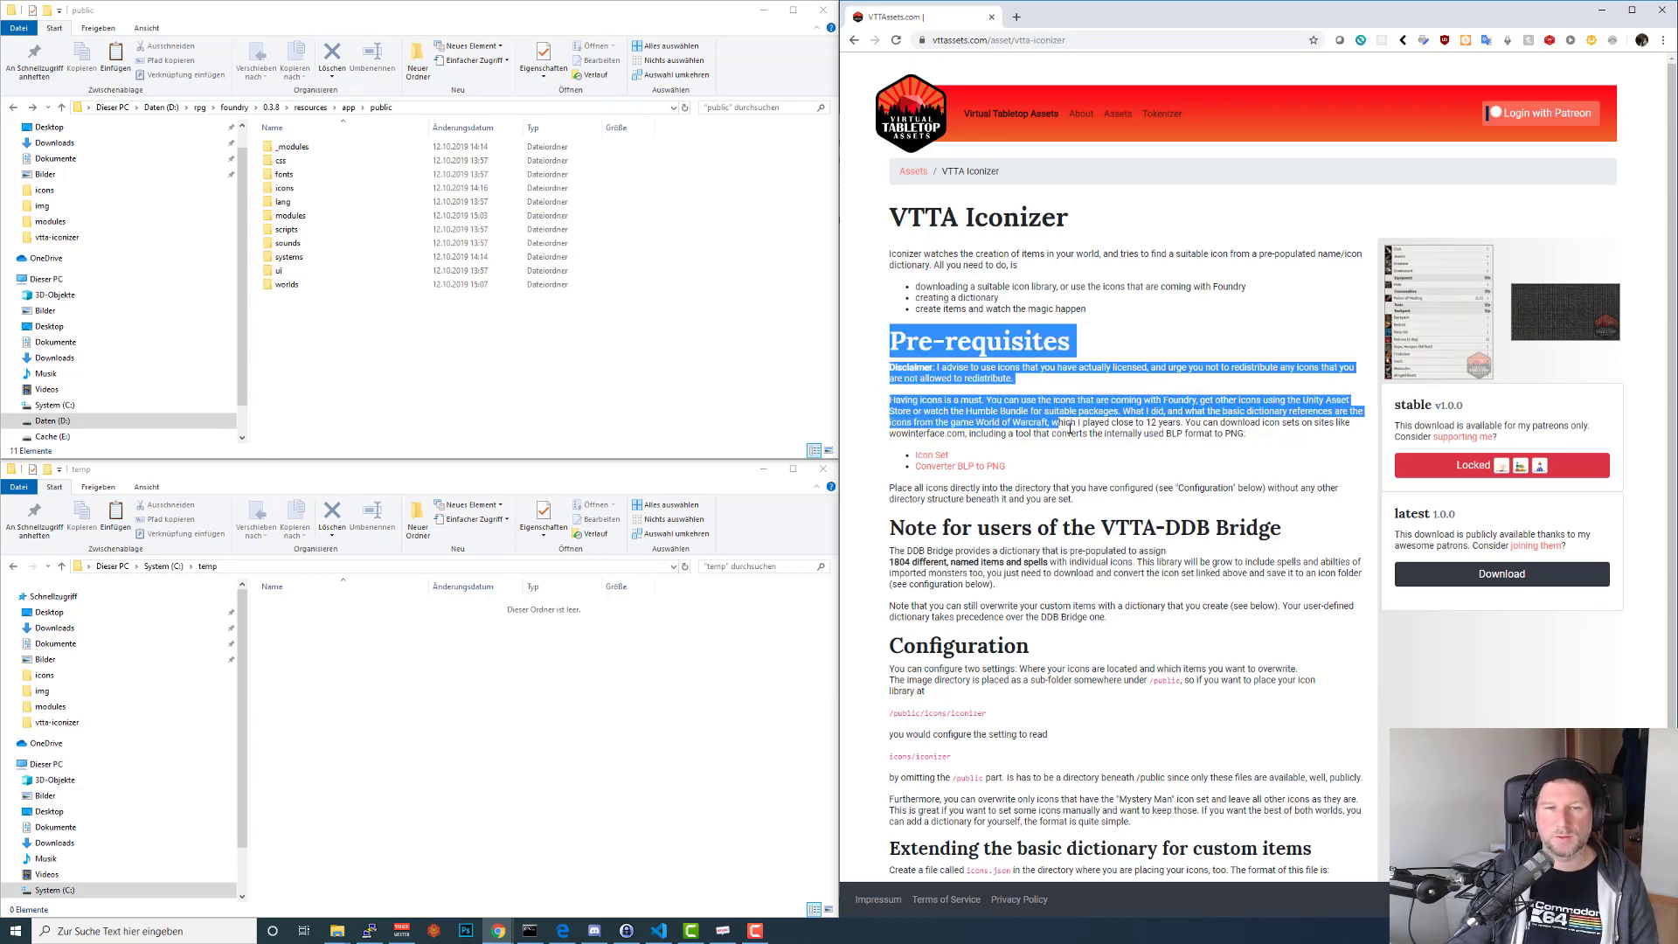
pyautogui.click(1150, 464)
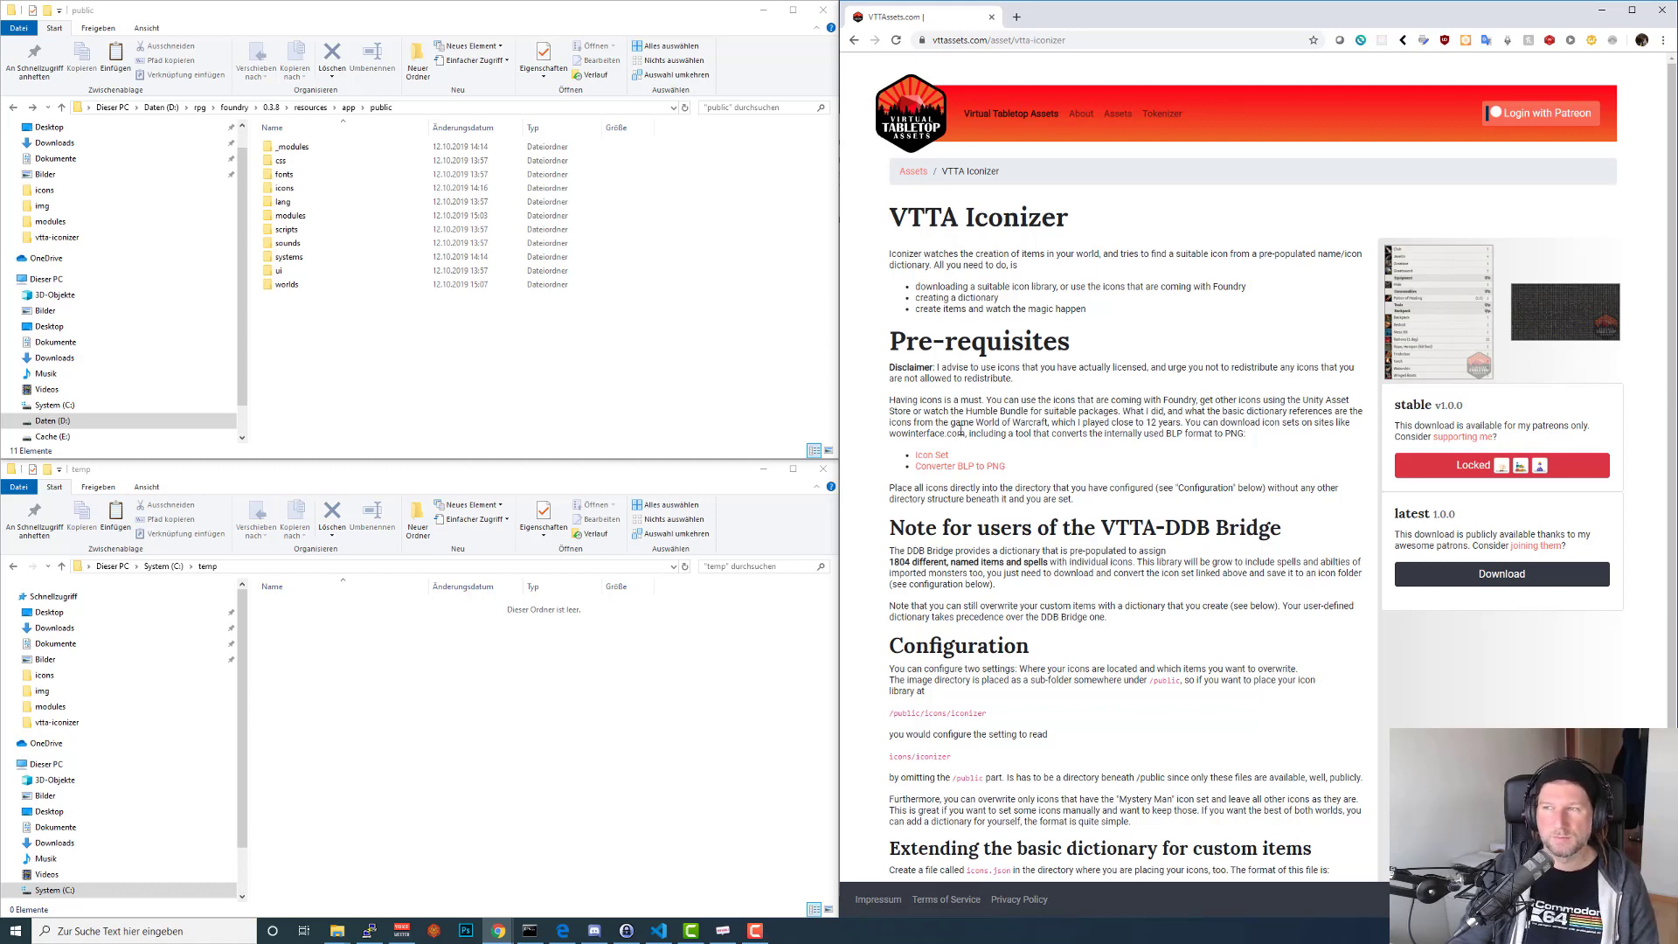
# Open the Icon Set and Converter BLP to PNG links in separate new tabs.
pyautogui.rightClick(932, 463)
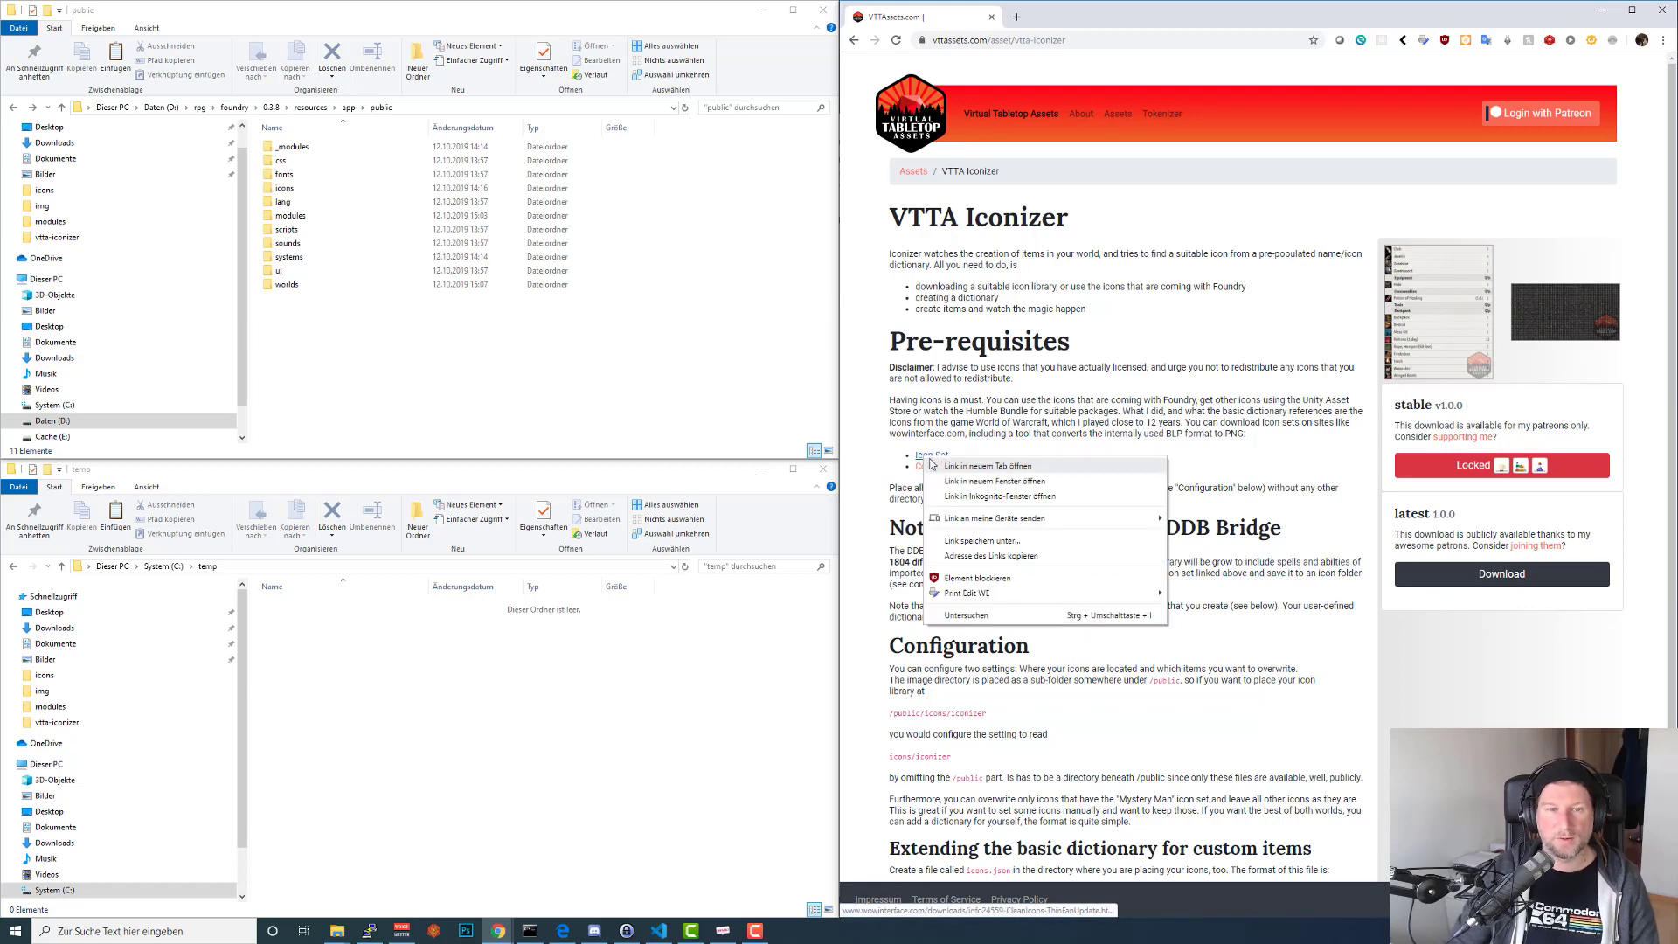
pyautogui.click(933, 466)
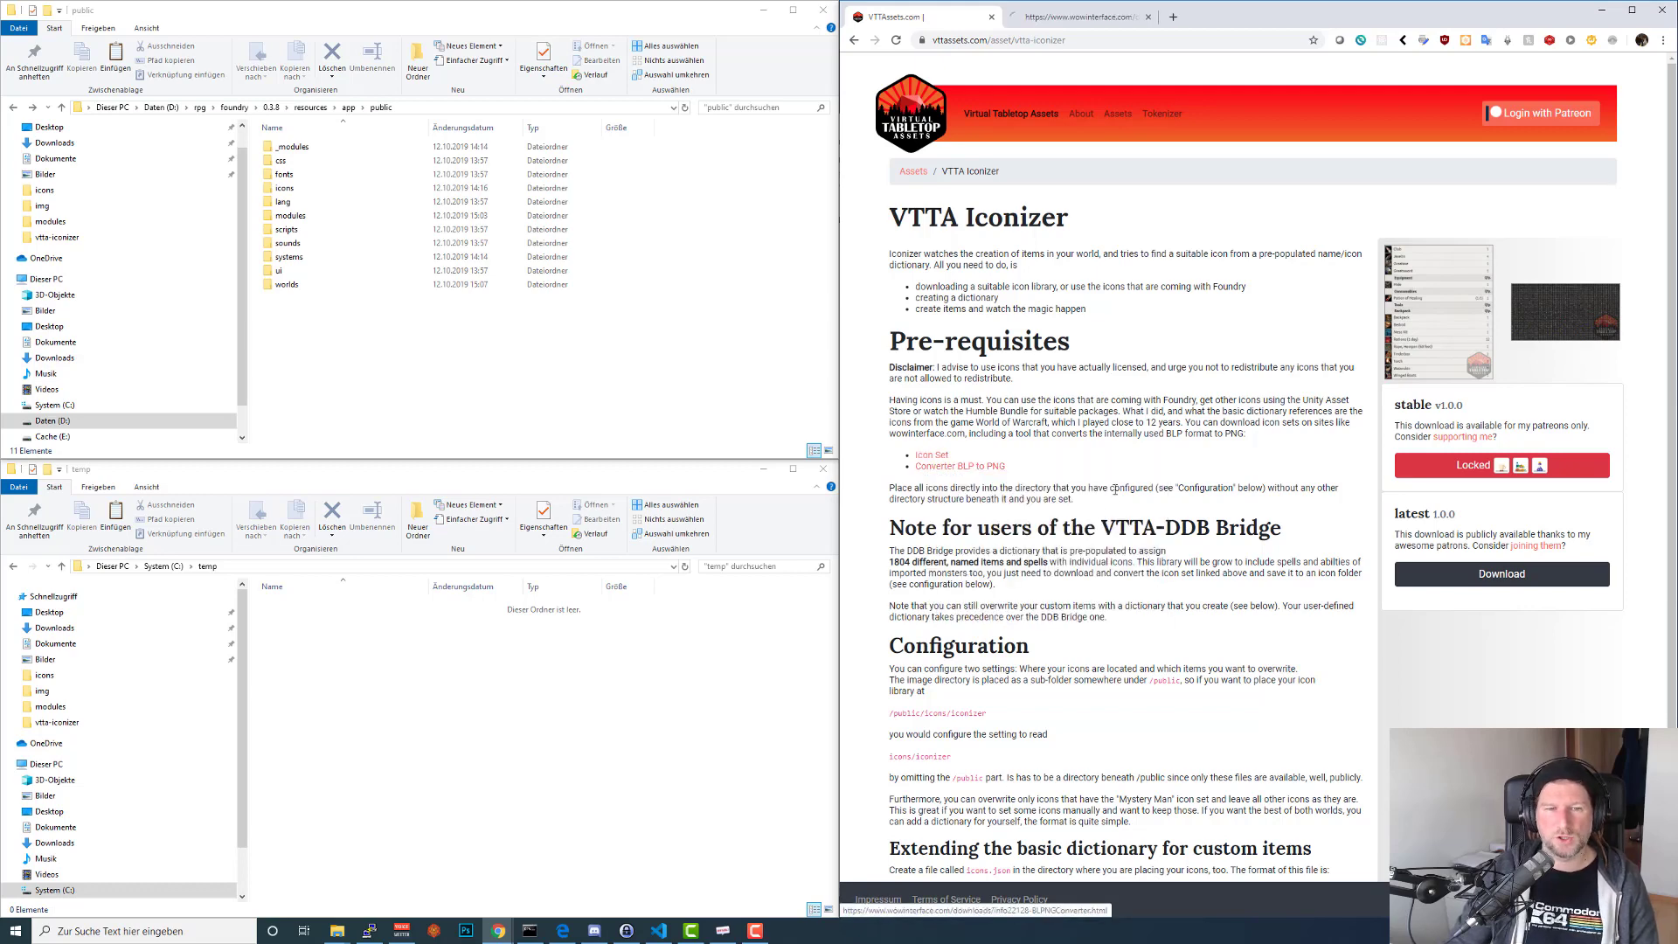
pyautogui.rightClick(991, 470)
pyautogui.click(1023, 482)
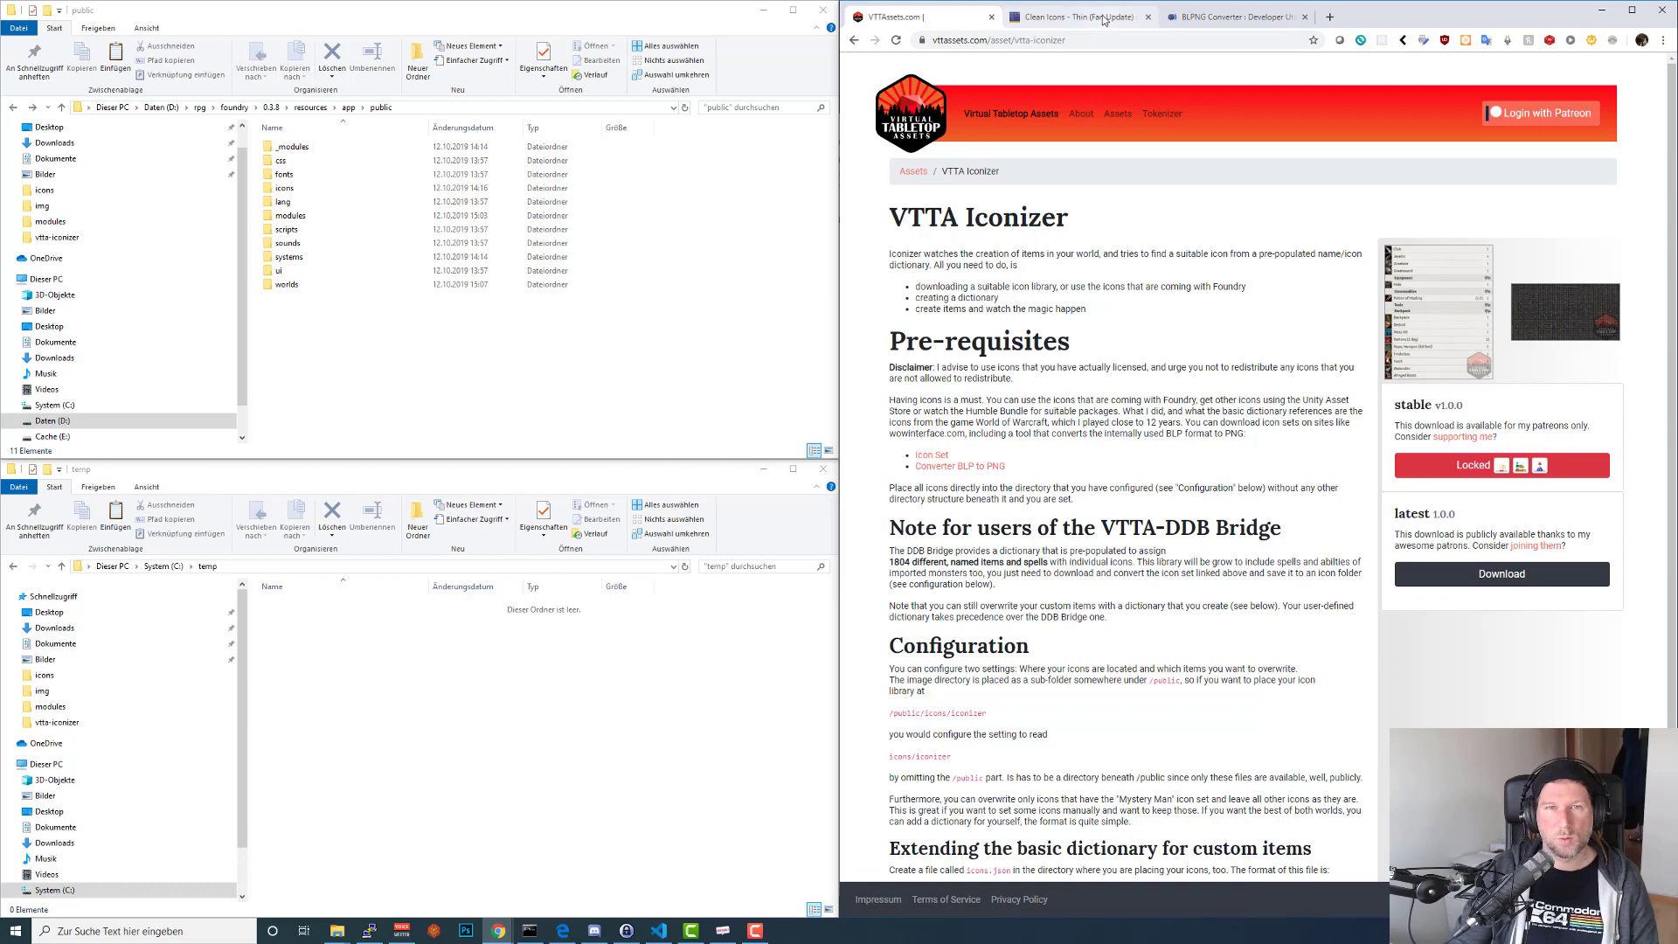
# Switch to the Clean Icons page on WoWInterface and search the site's add-ons for "icons".
pyautogui.click(1104, 19)
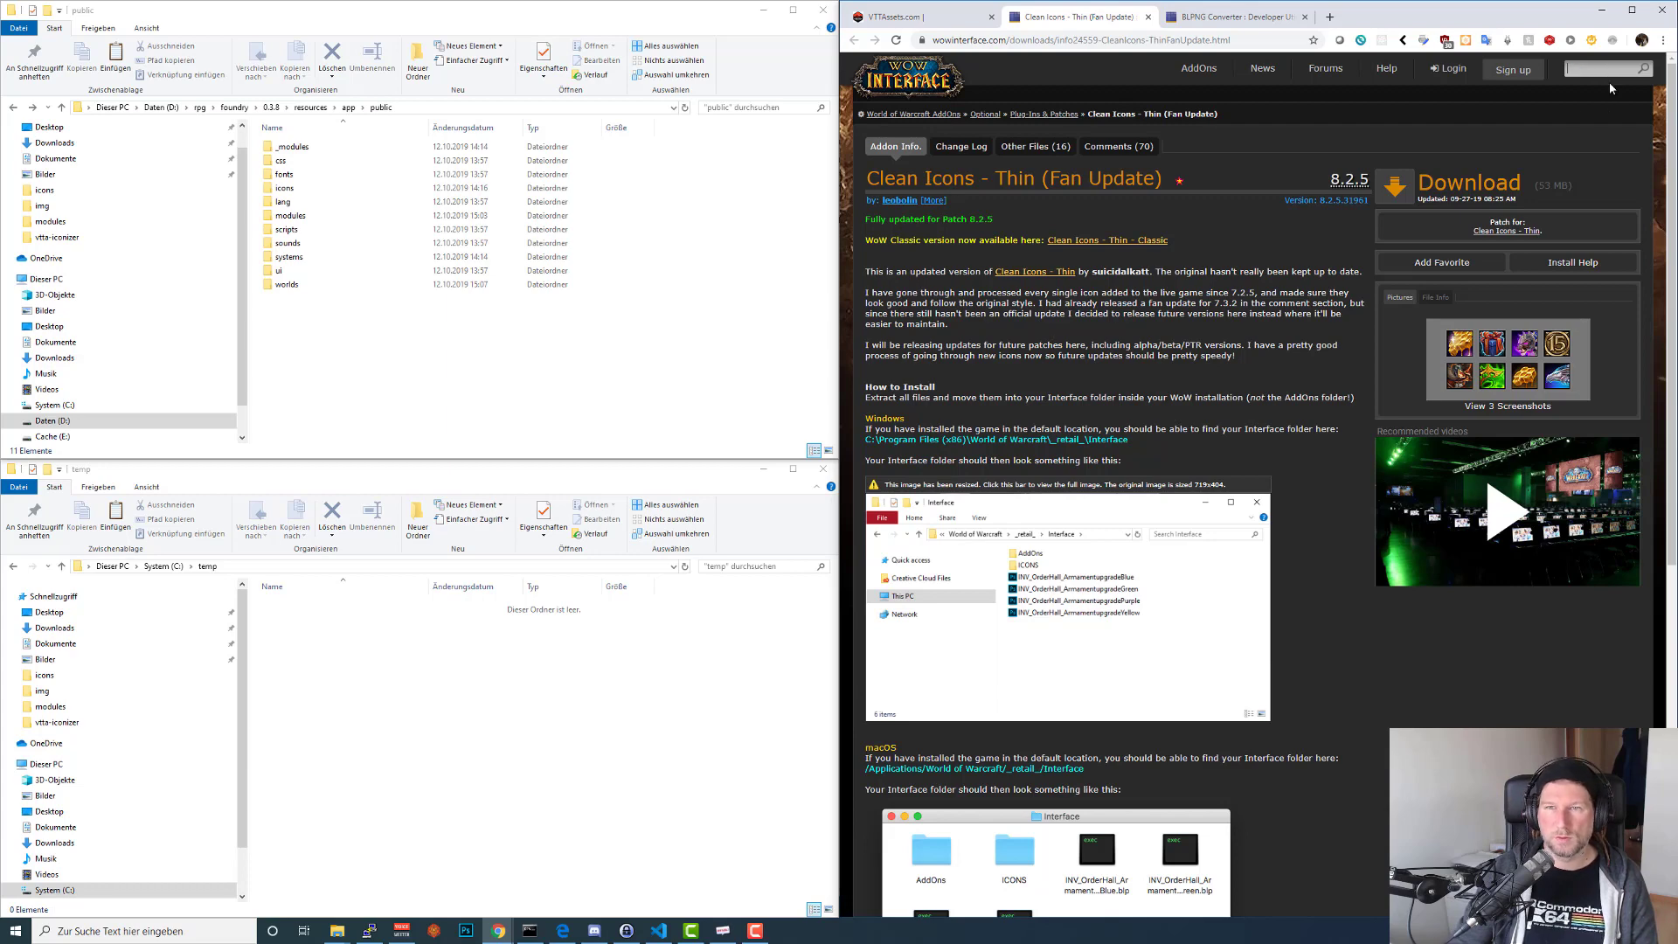
pyautogui.write('clean')
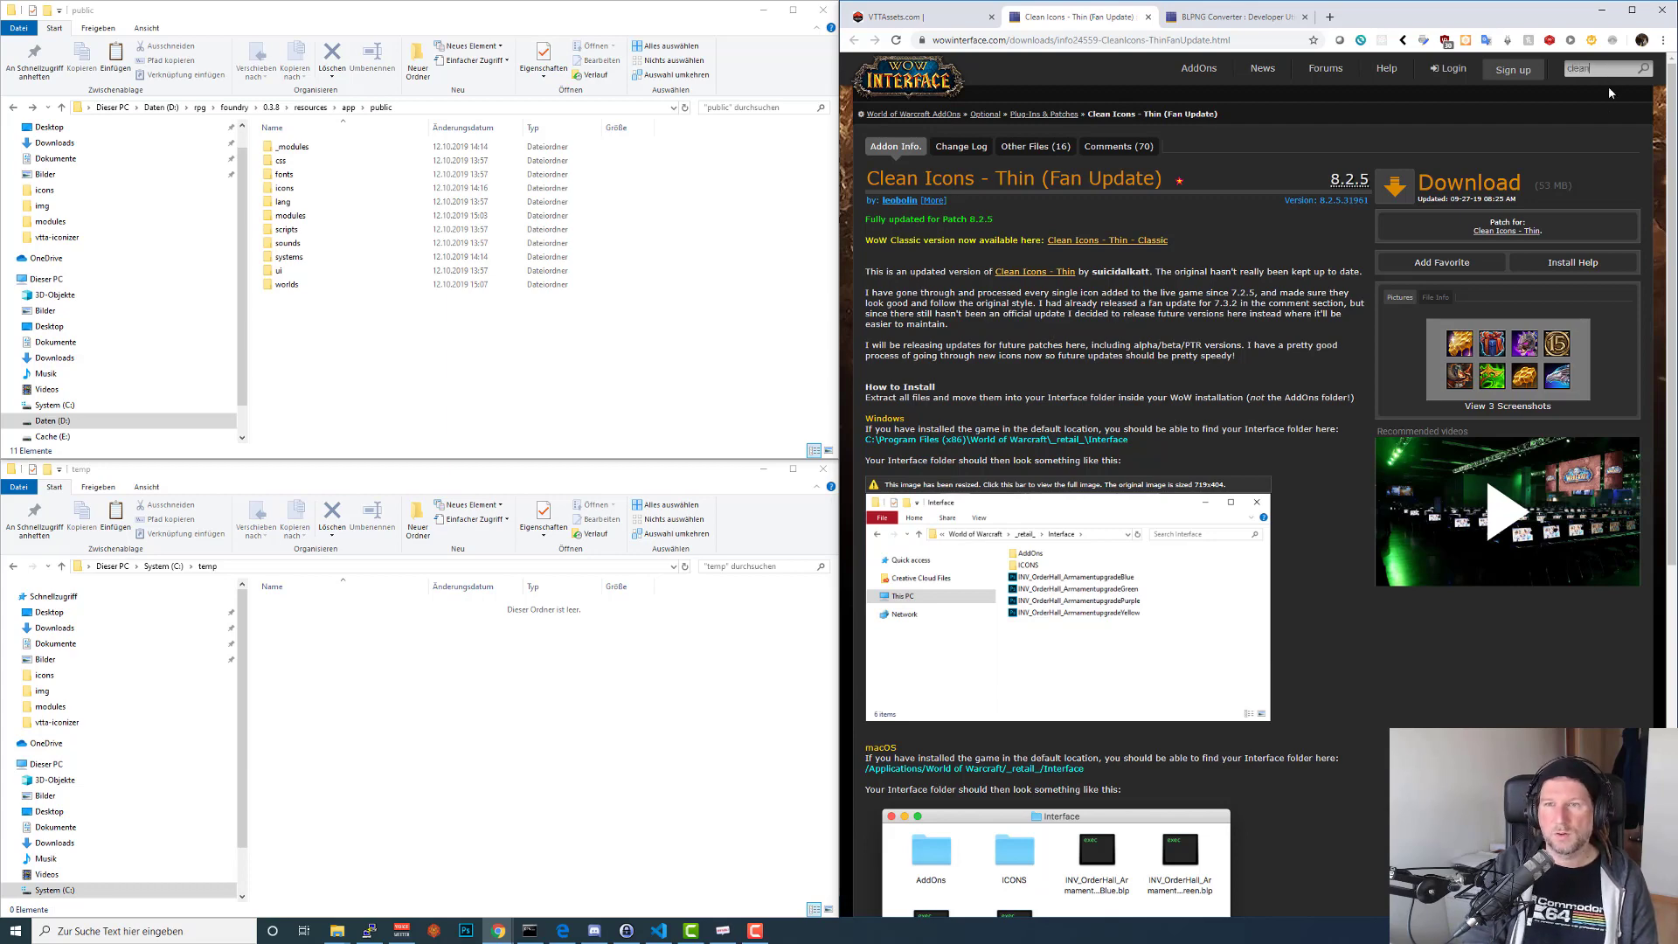
pyautogui.write('ons')
pyautogui.press('Return')
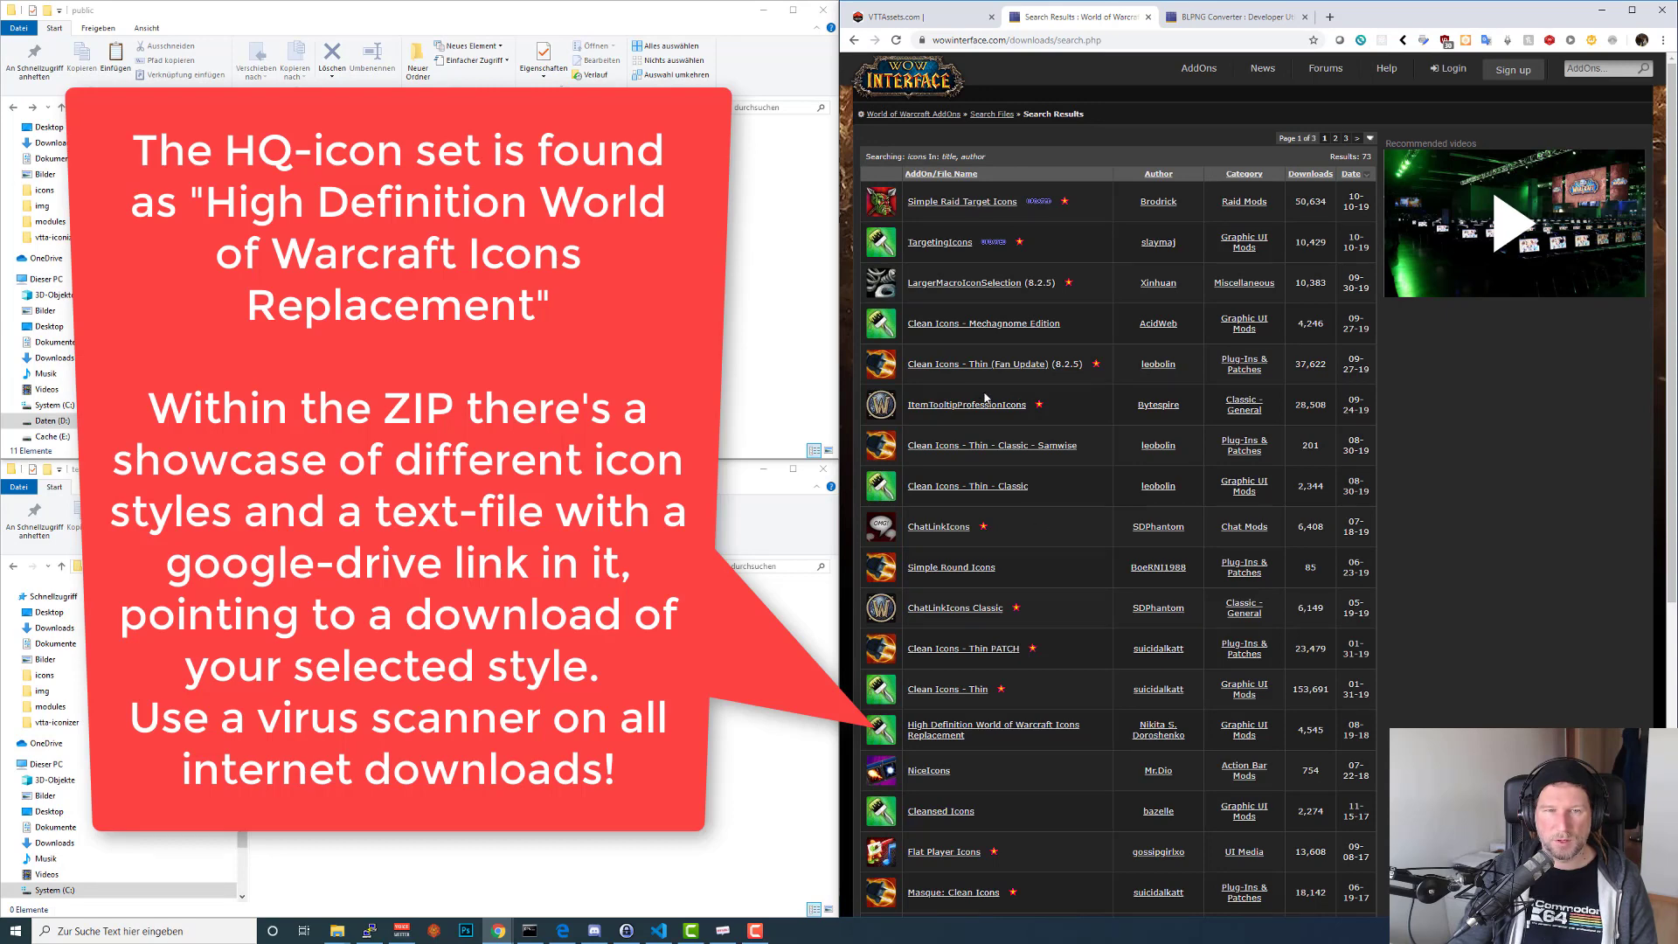
# Open High Definition World of Warcraft Icons Replacement from the search results and look over its description and example icons.
pyautogui.moveTo(945, 289)
pyautogui.scroll(-1, 1054, 478)
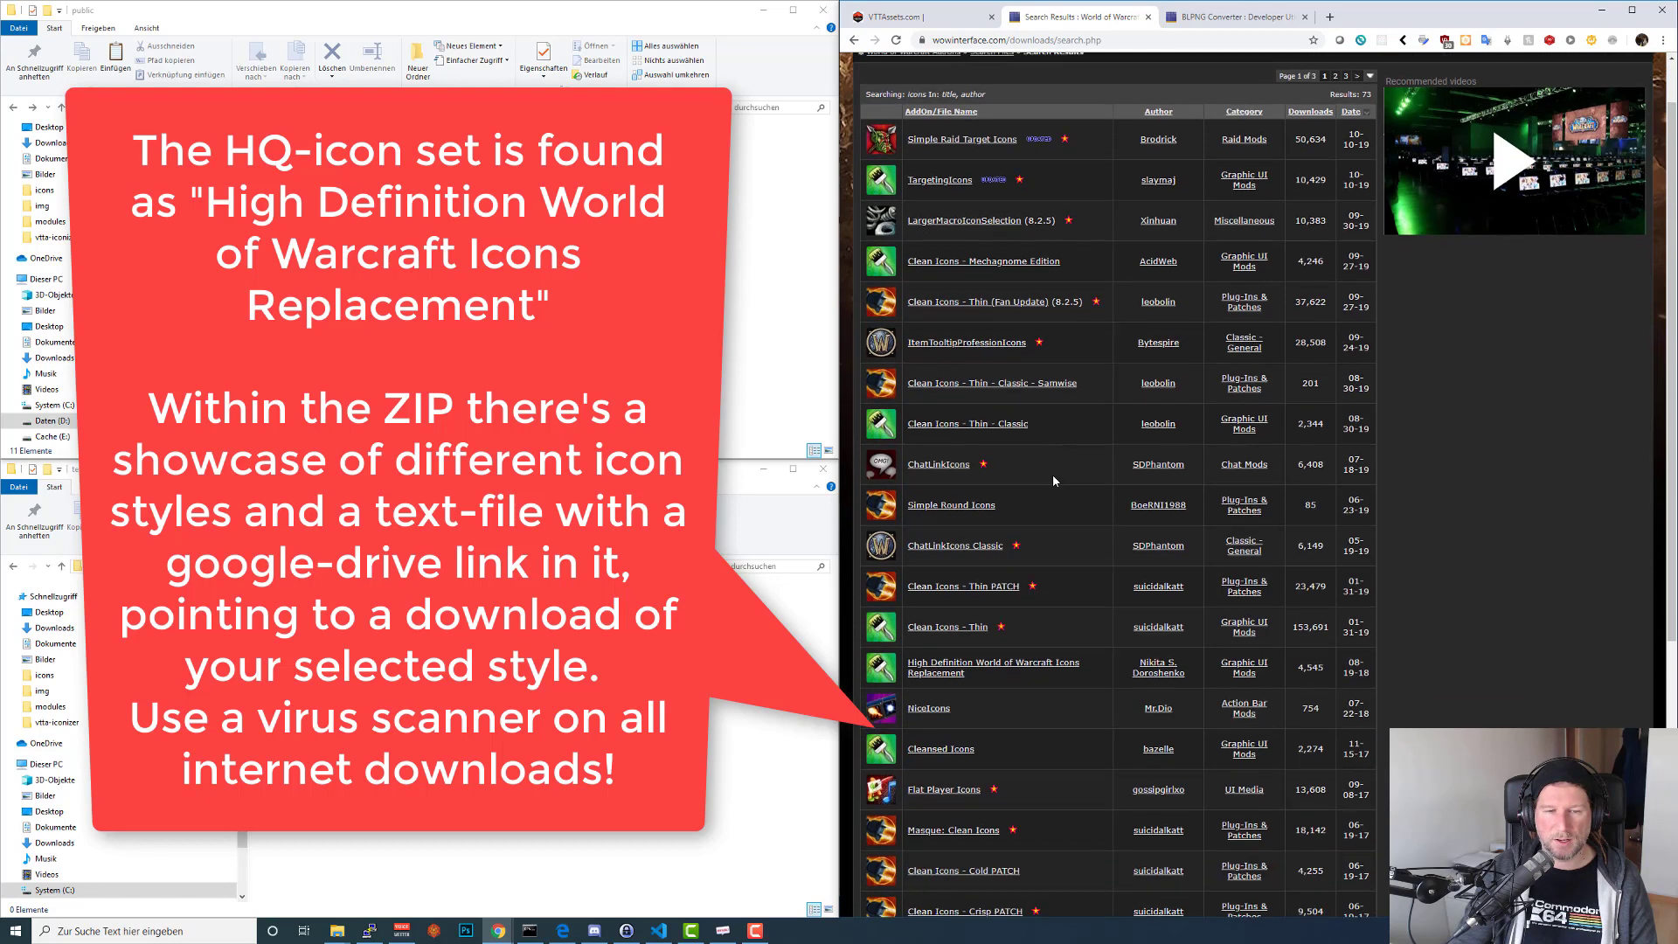
pyautogui.scroll(-3, 1053, 473)
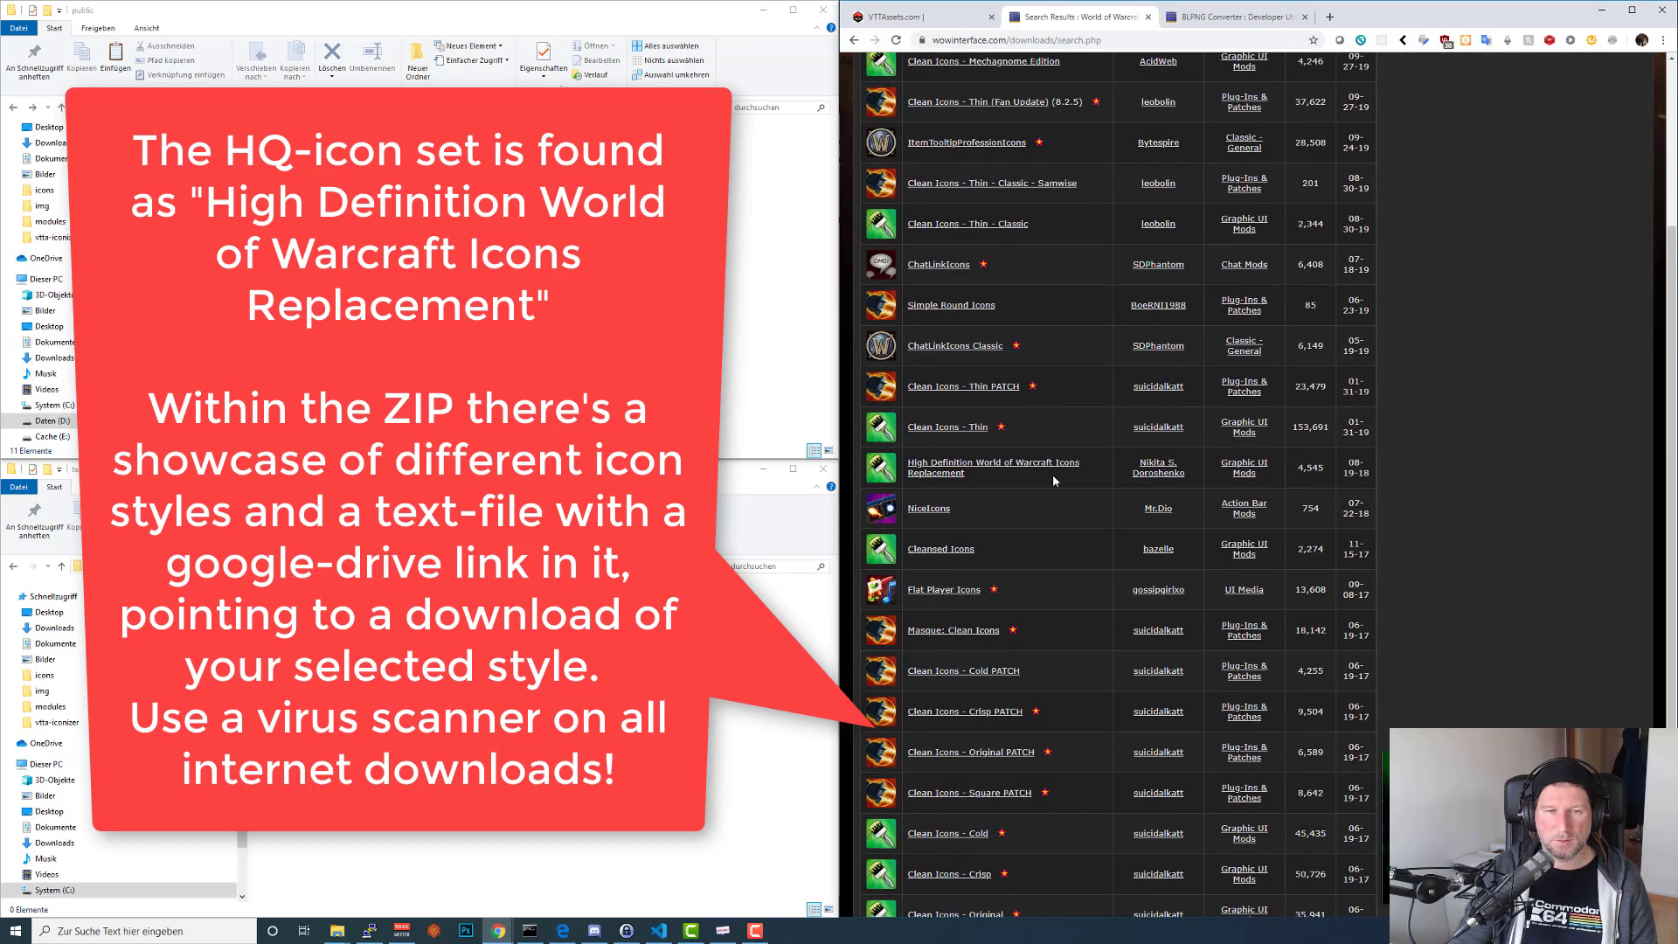
pyautogui.click(994, 472)
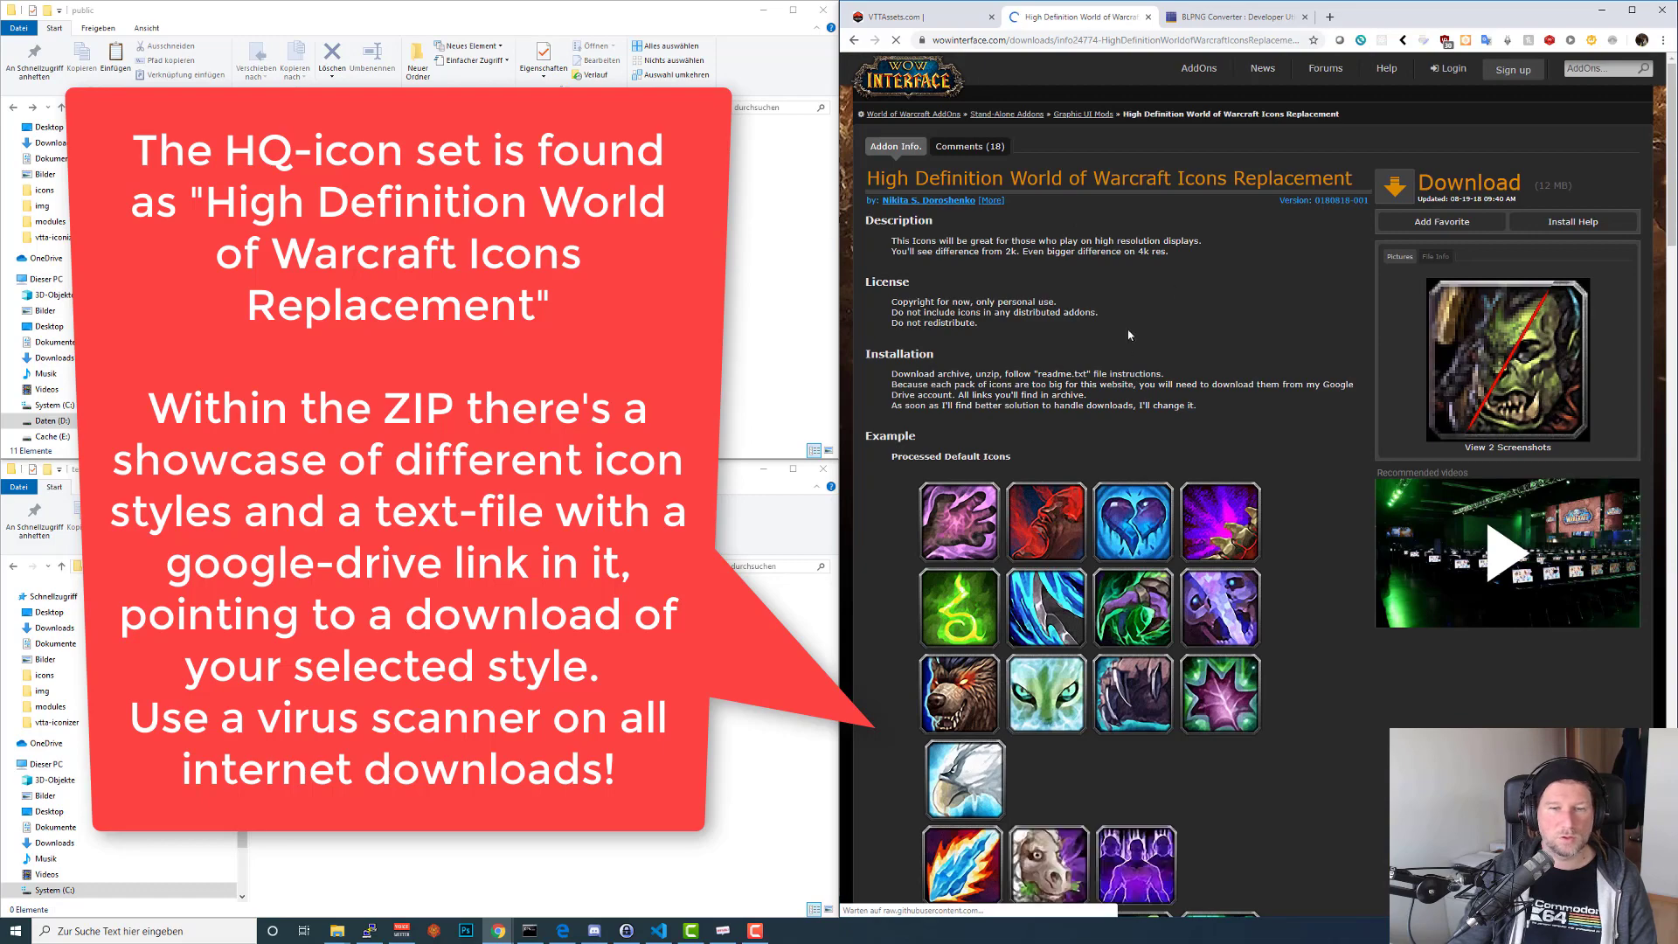
pyautogui.scroll(-3, 1119, 406)
pyautogui.scroll(3, 1120, 405)
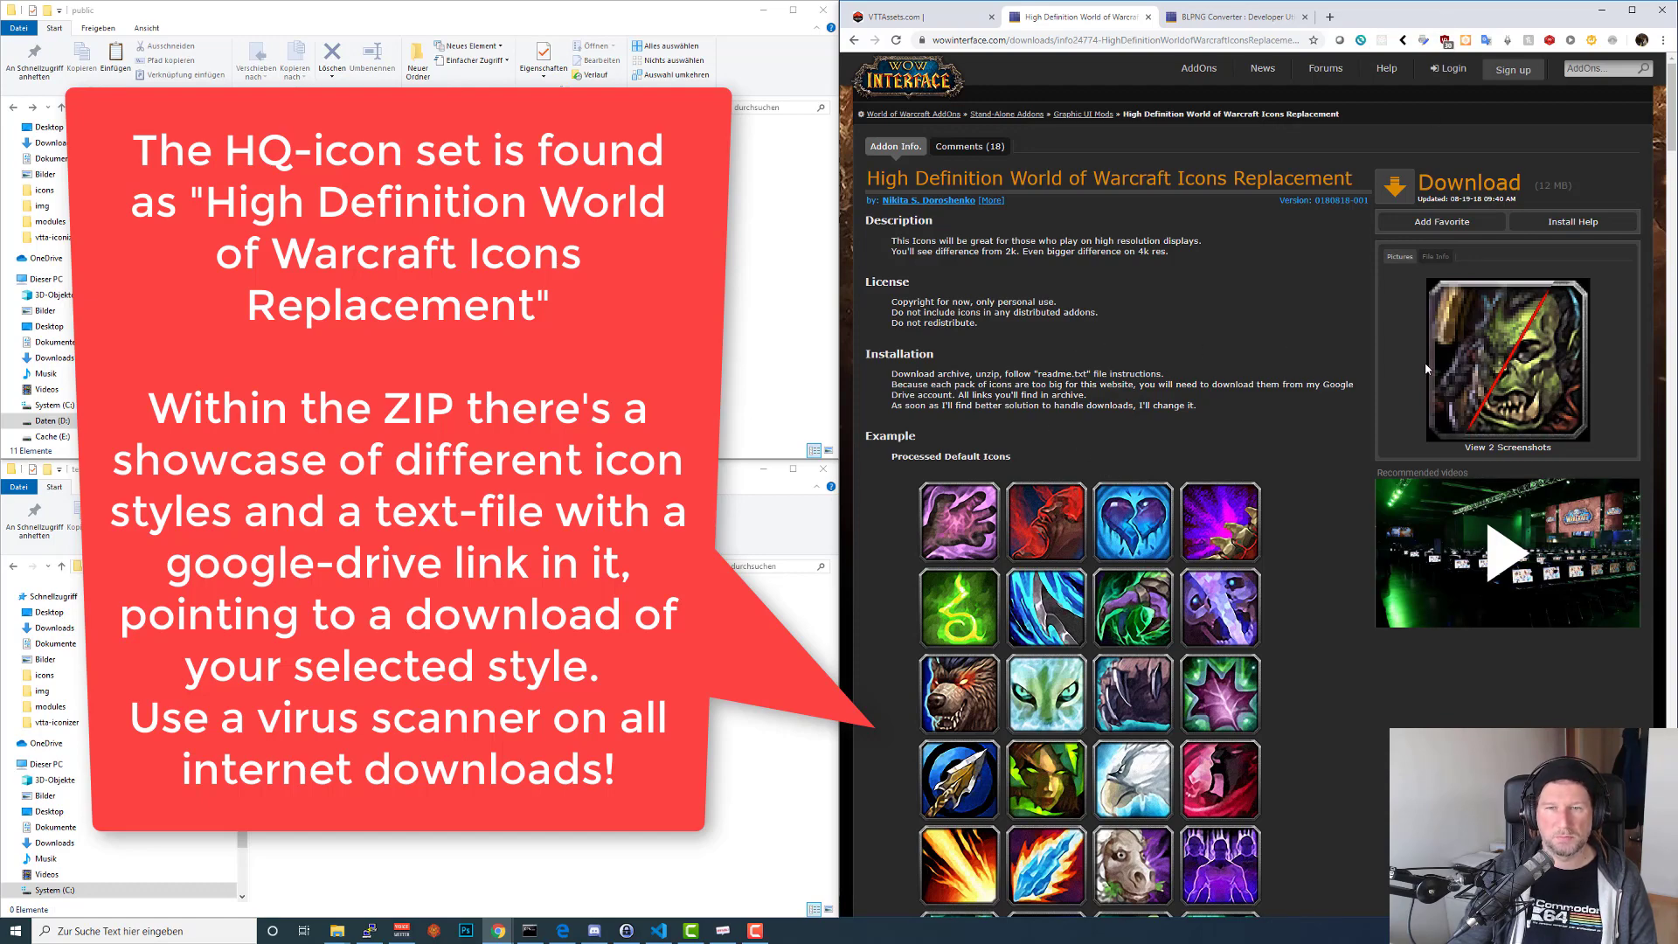
pyautogui.scroll(-6, 1362, 500)
pyautogui.scroll(6, 1371, 483)
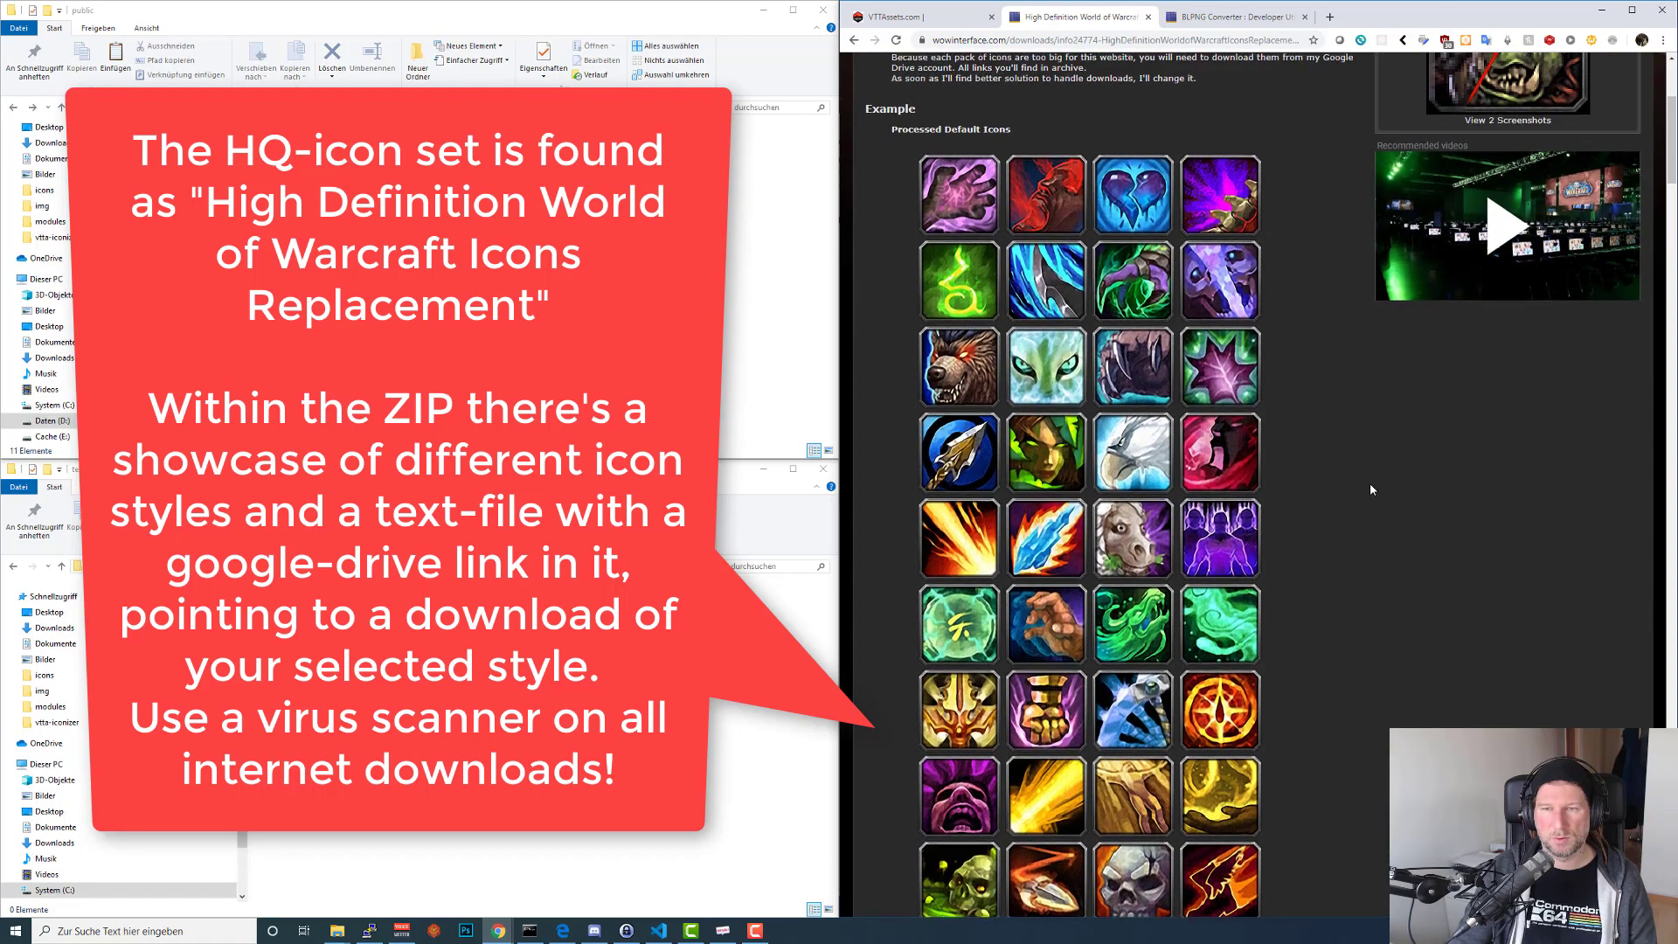
# Download the High Definition World of Warcraft Icons Replacement archive, open it to inspect the Showcase folder, and close its window.
pyautogui.click(1467, 187)
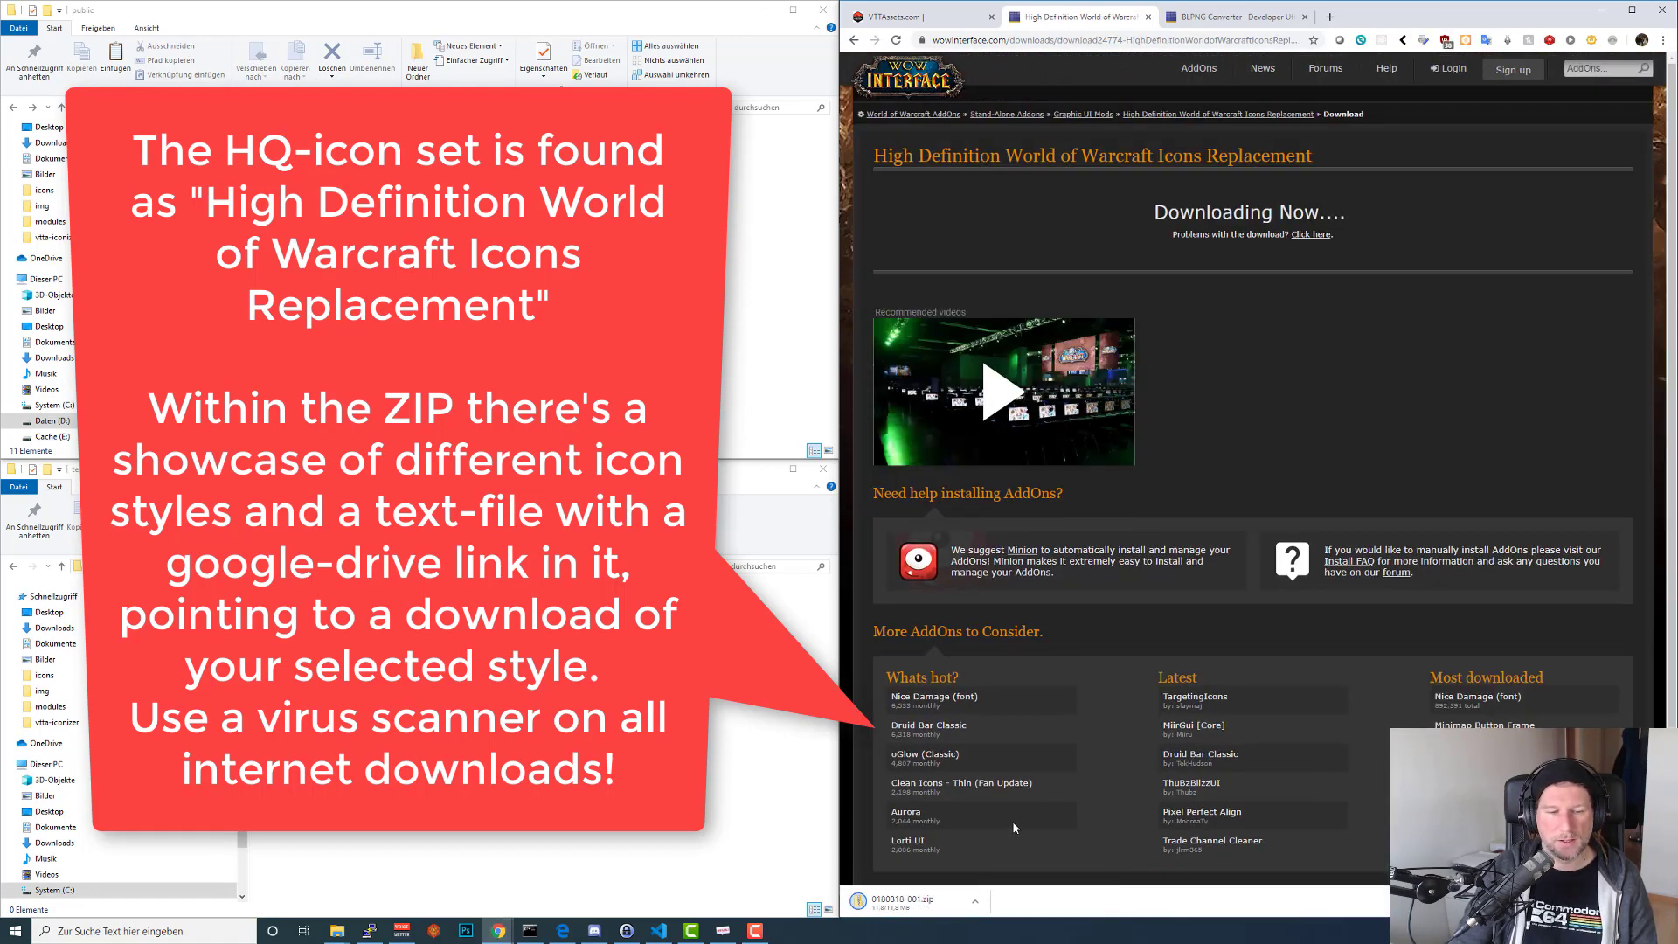
pyautogui.click(900, 900)
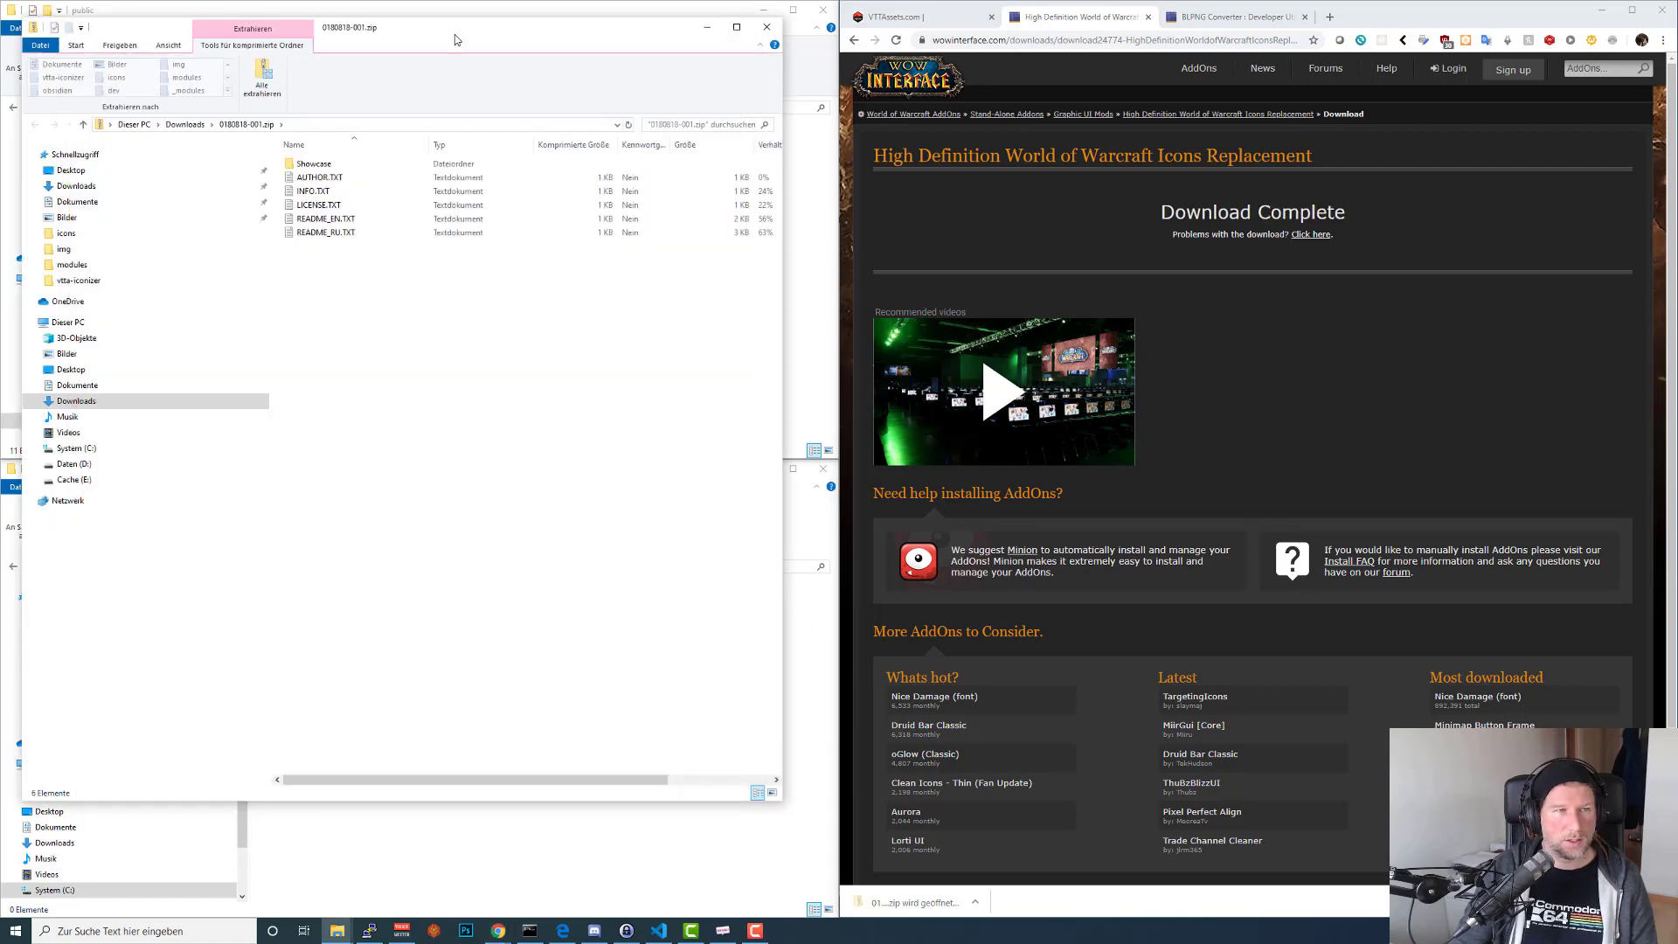
pyautogui.moveTo(456, 35); pyautogui.dragTo(1047, 122)
pyautogui.doubleClick(920, 253)
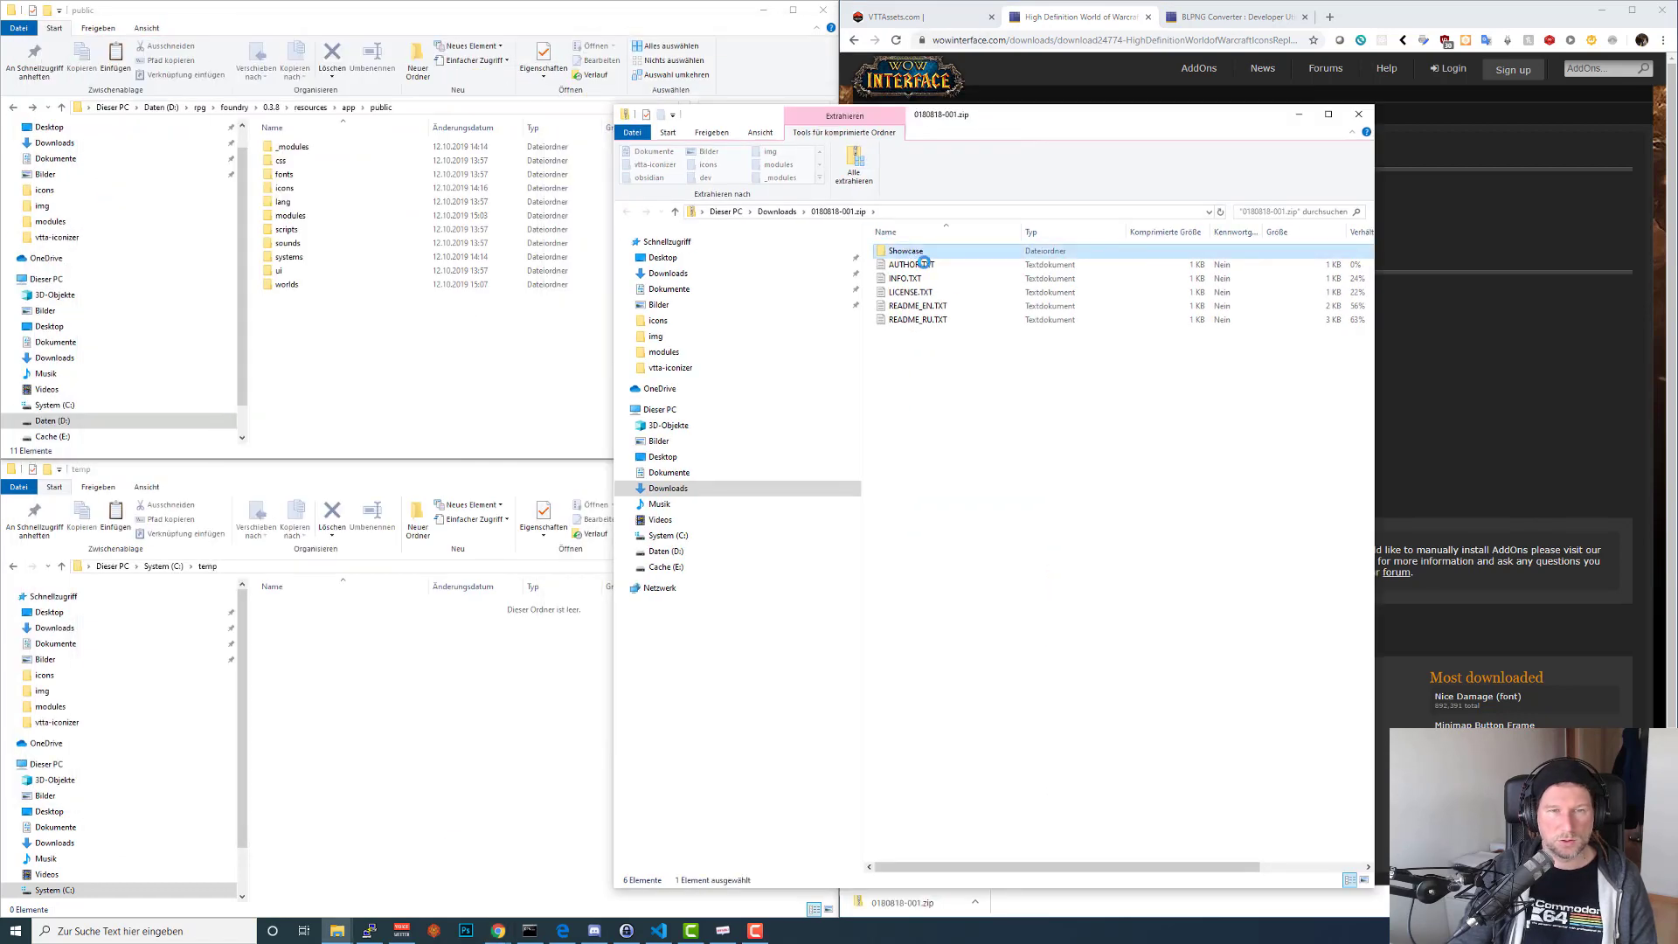
pyautogui.click(1360, 115)
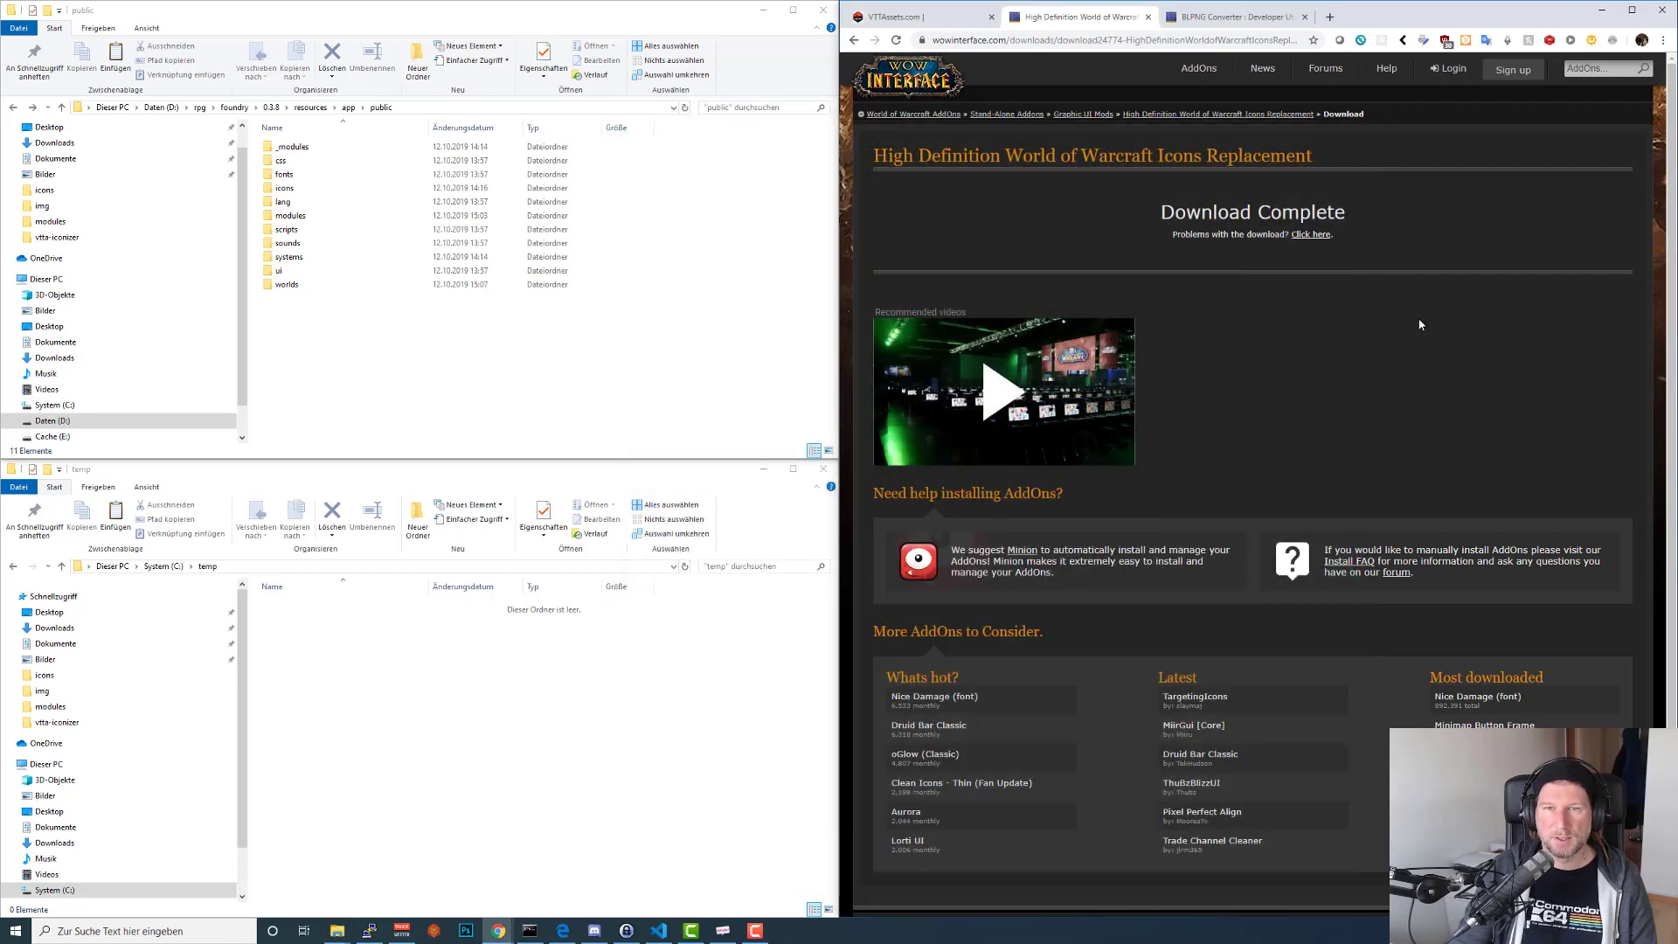
# Go back to the search results, download Clean Icons - Thin (Fan Update), and open the downloaded zip archive.
pyautogui.hotkey('alt', 'Left')
pyautogui.hotkey('alt', 'Left')
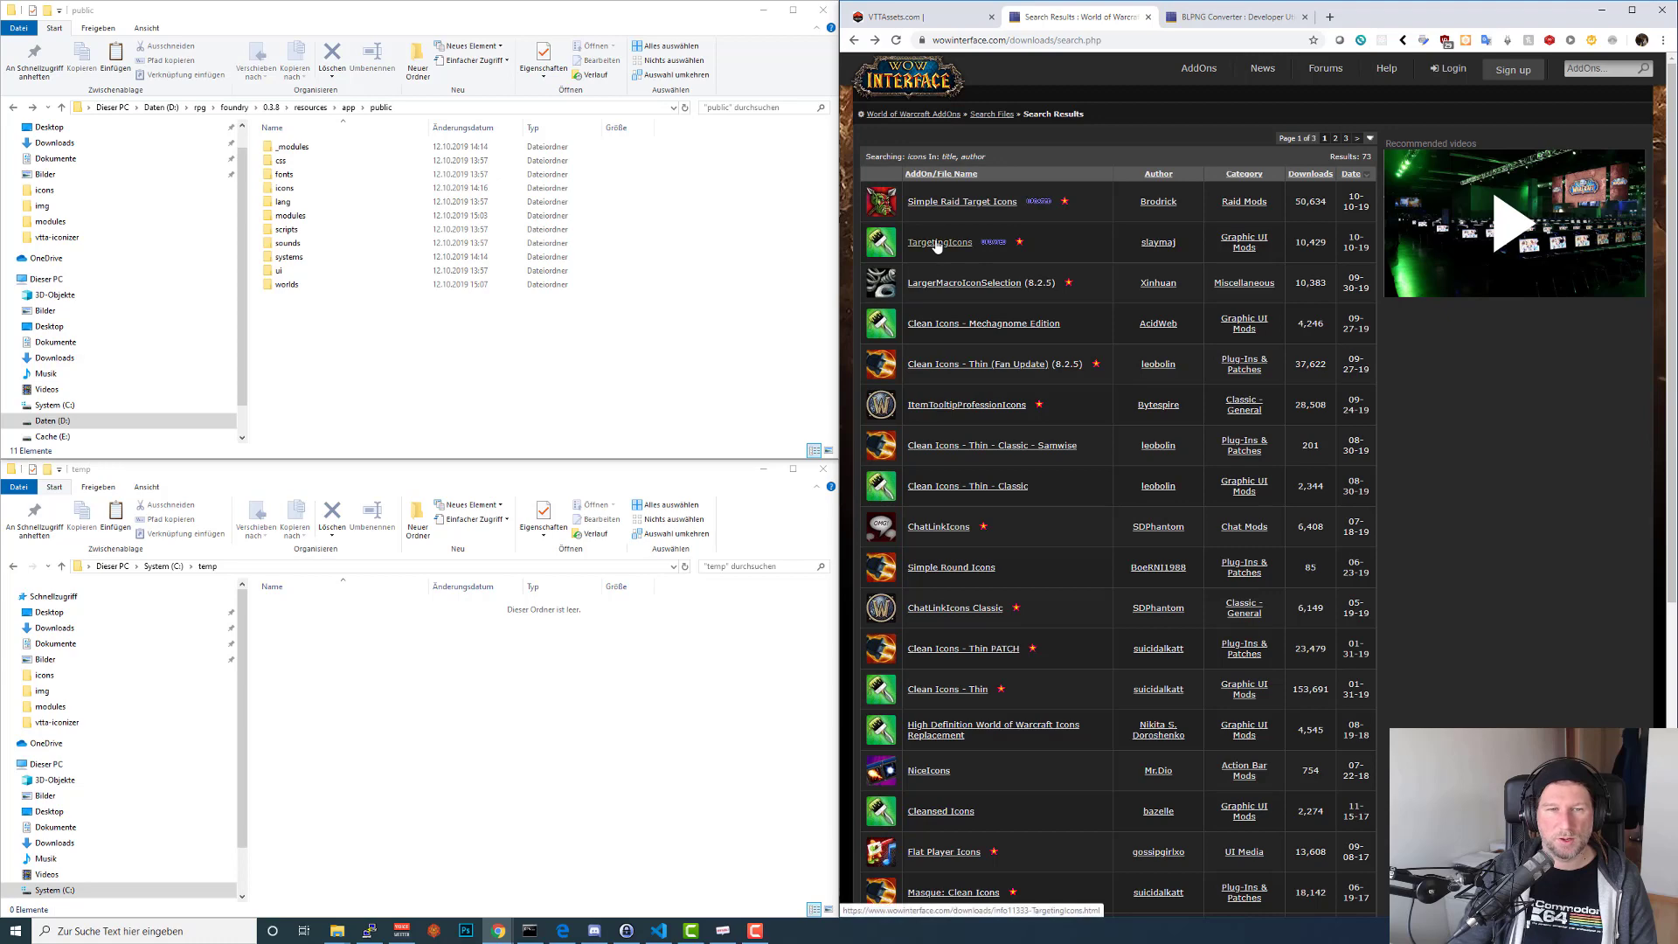
pyautogui.click(972, 364)
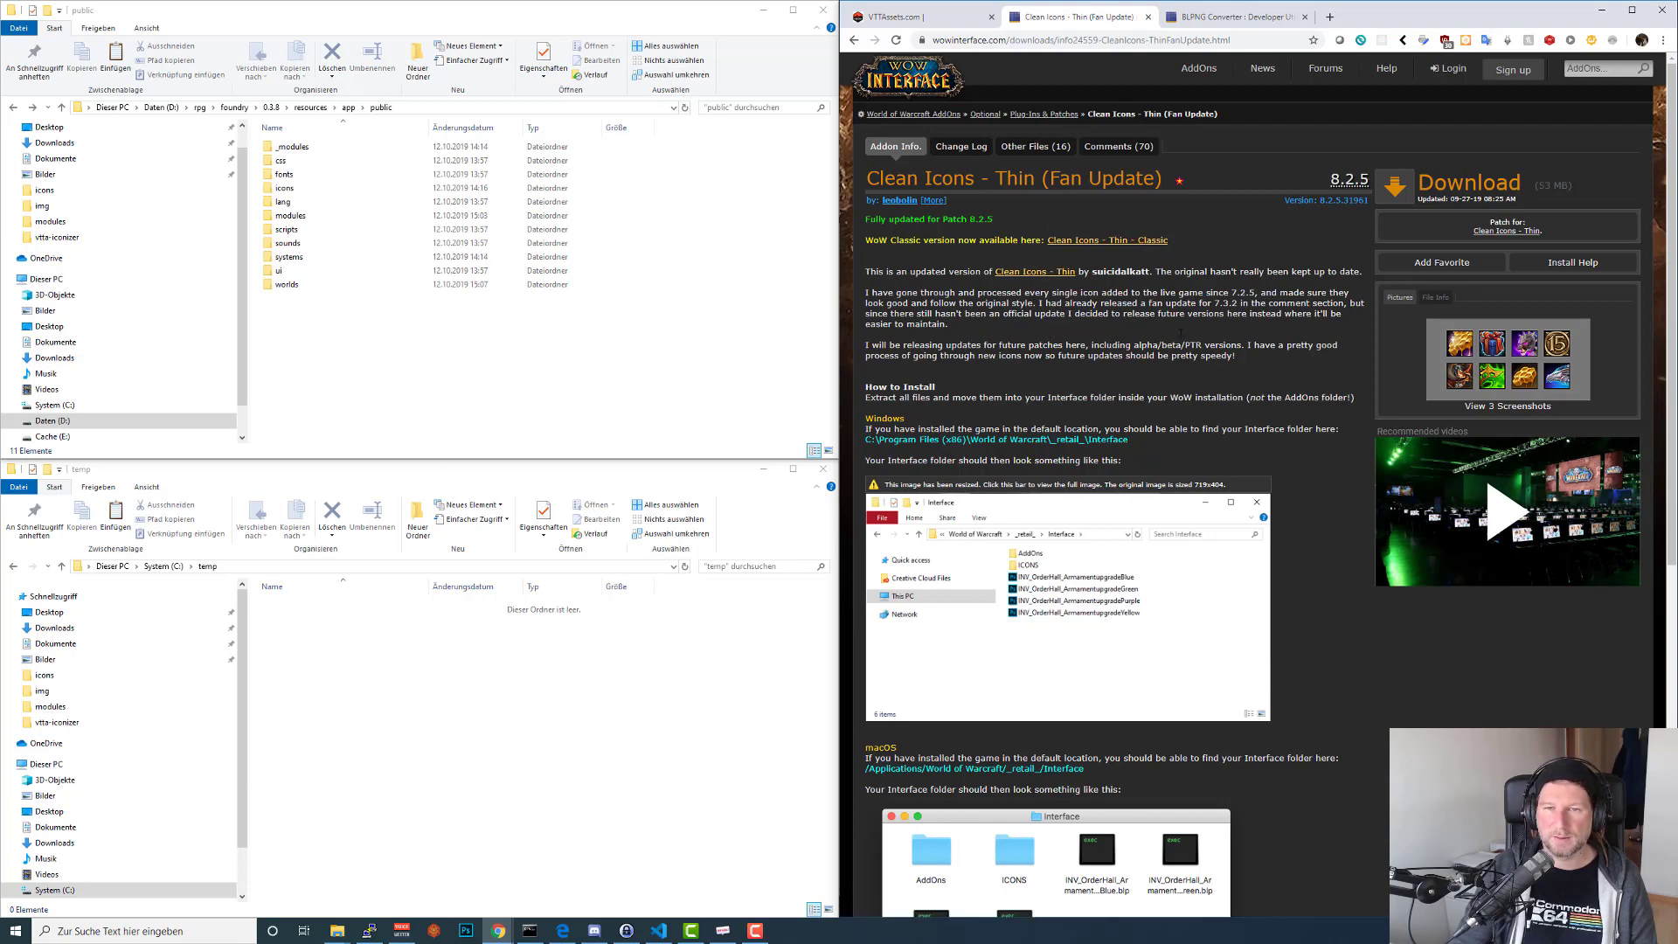
pyautogui.click(1438, 185)
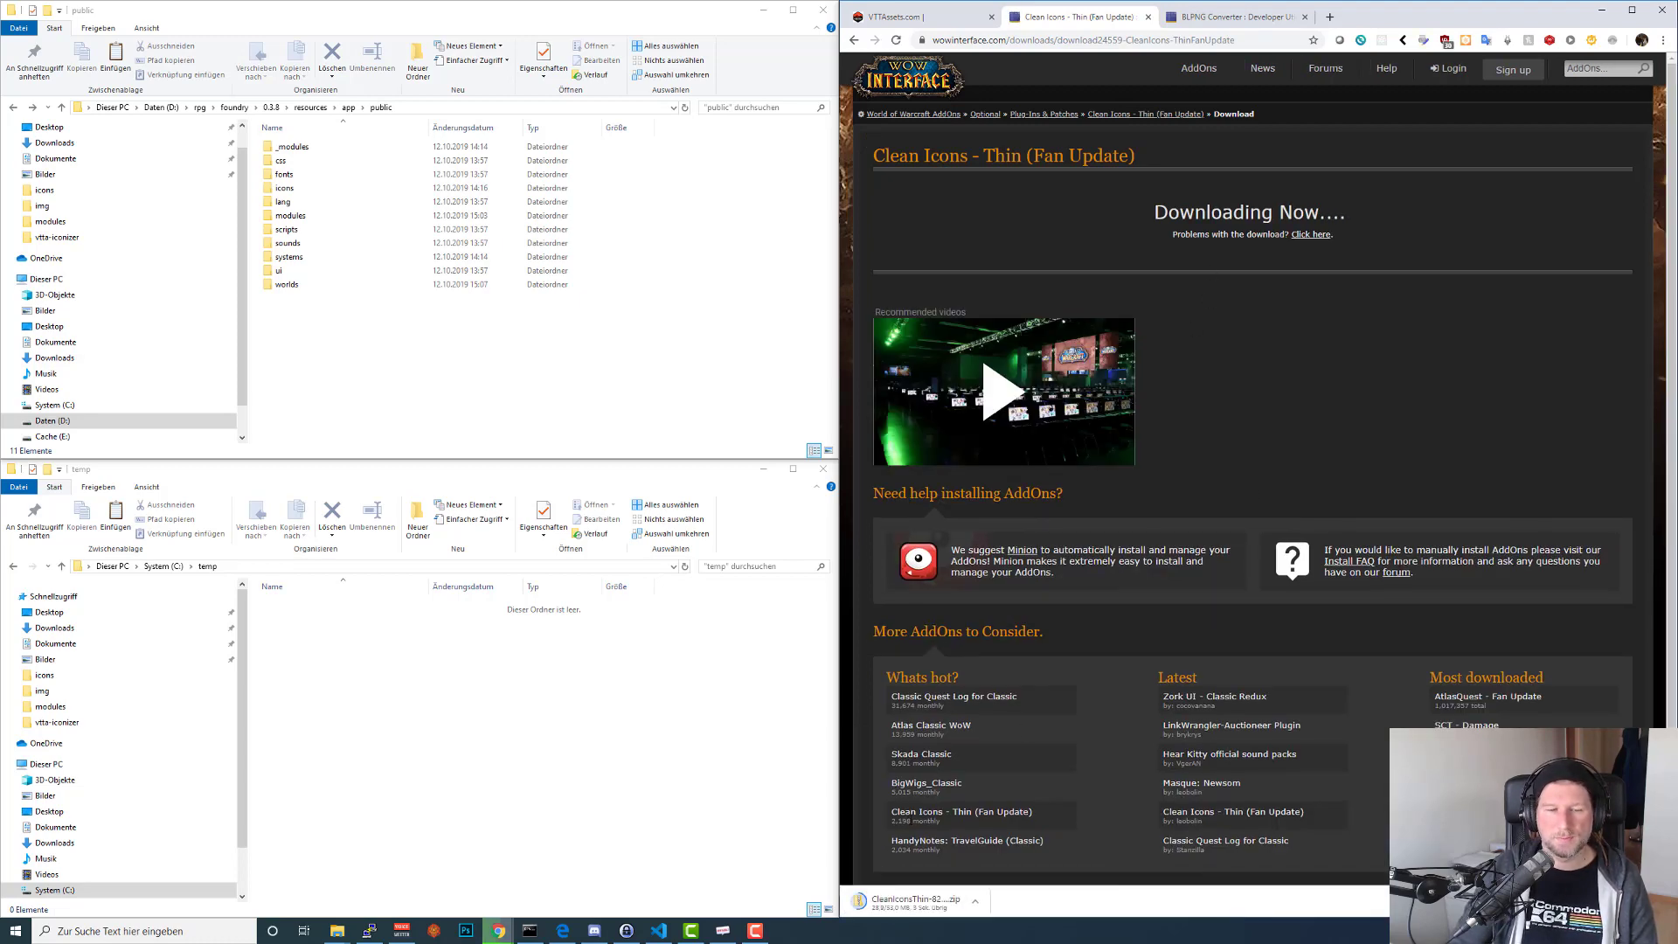
pyautogui.click(915, 903)
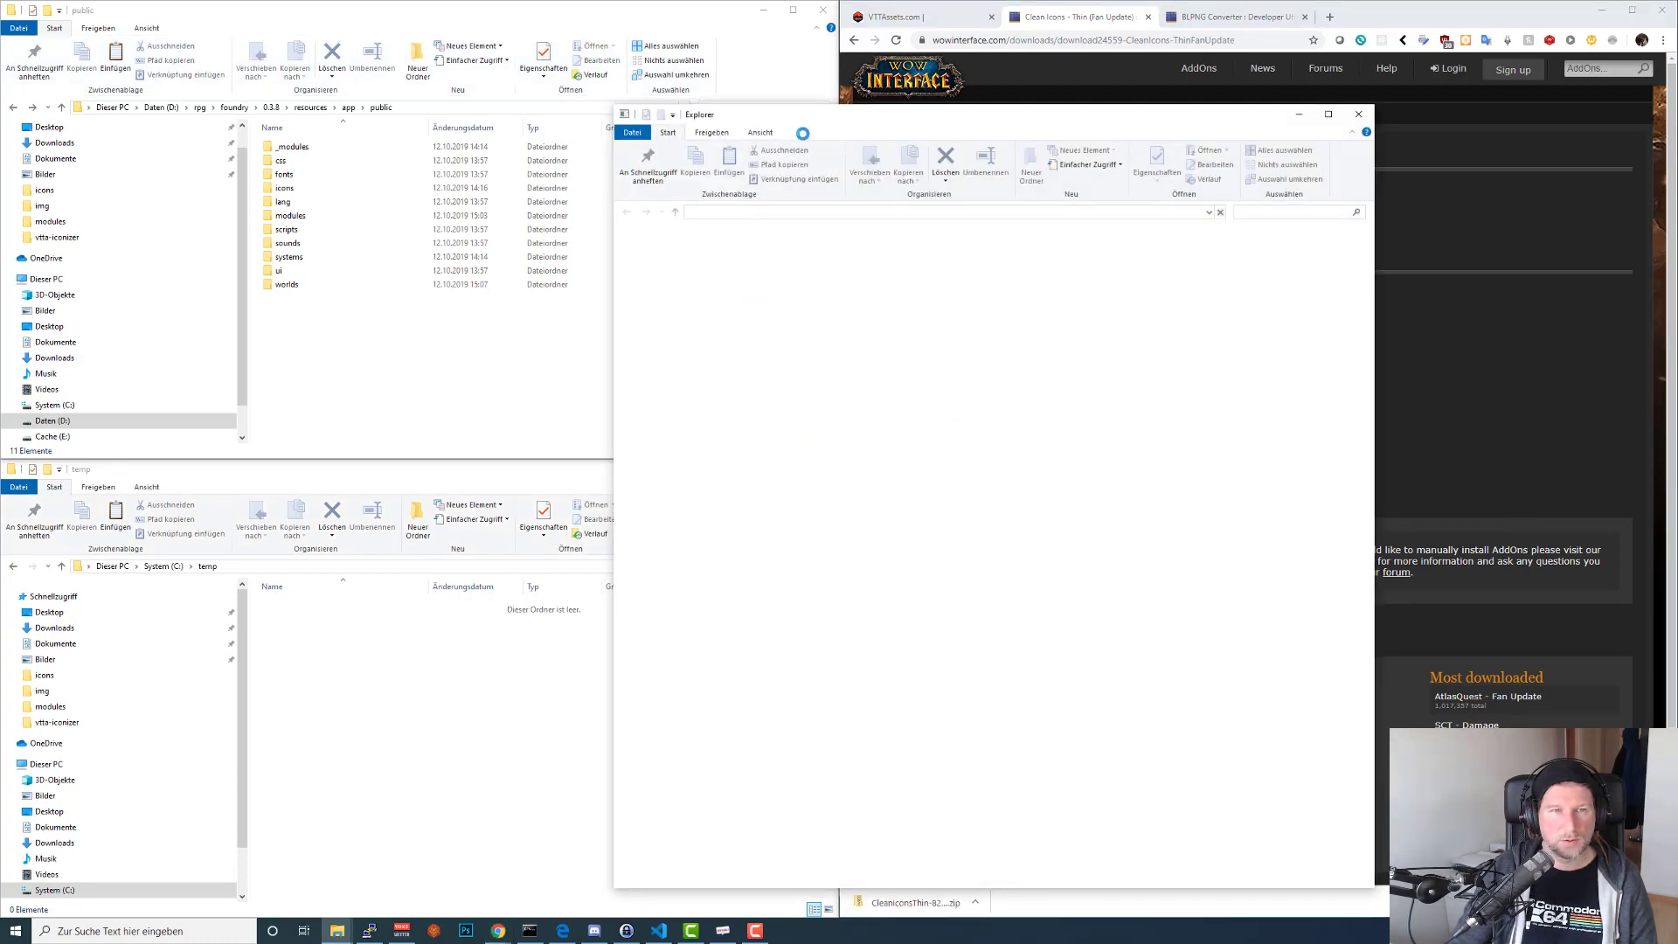
# Copy the Interface folder from the Clean Icons - Thin archive into the C:\temp folder.
pyautogui.moveTo(902, 253); pyautogui.dragTo(456, 664)
pyautogui.click(552, 649)
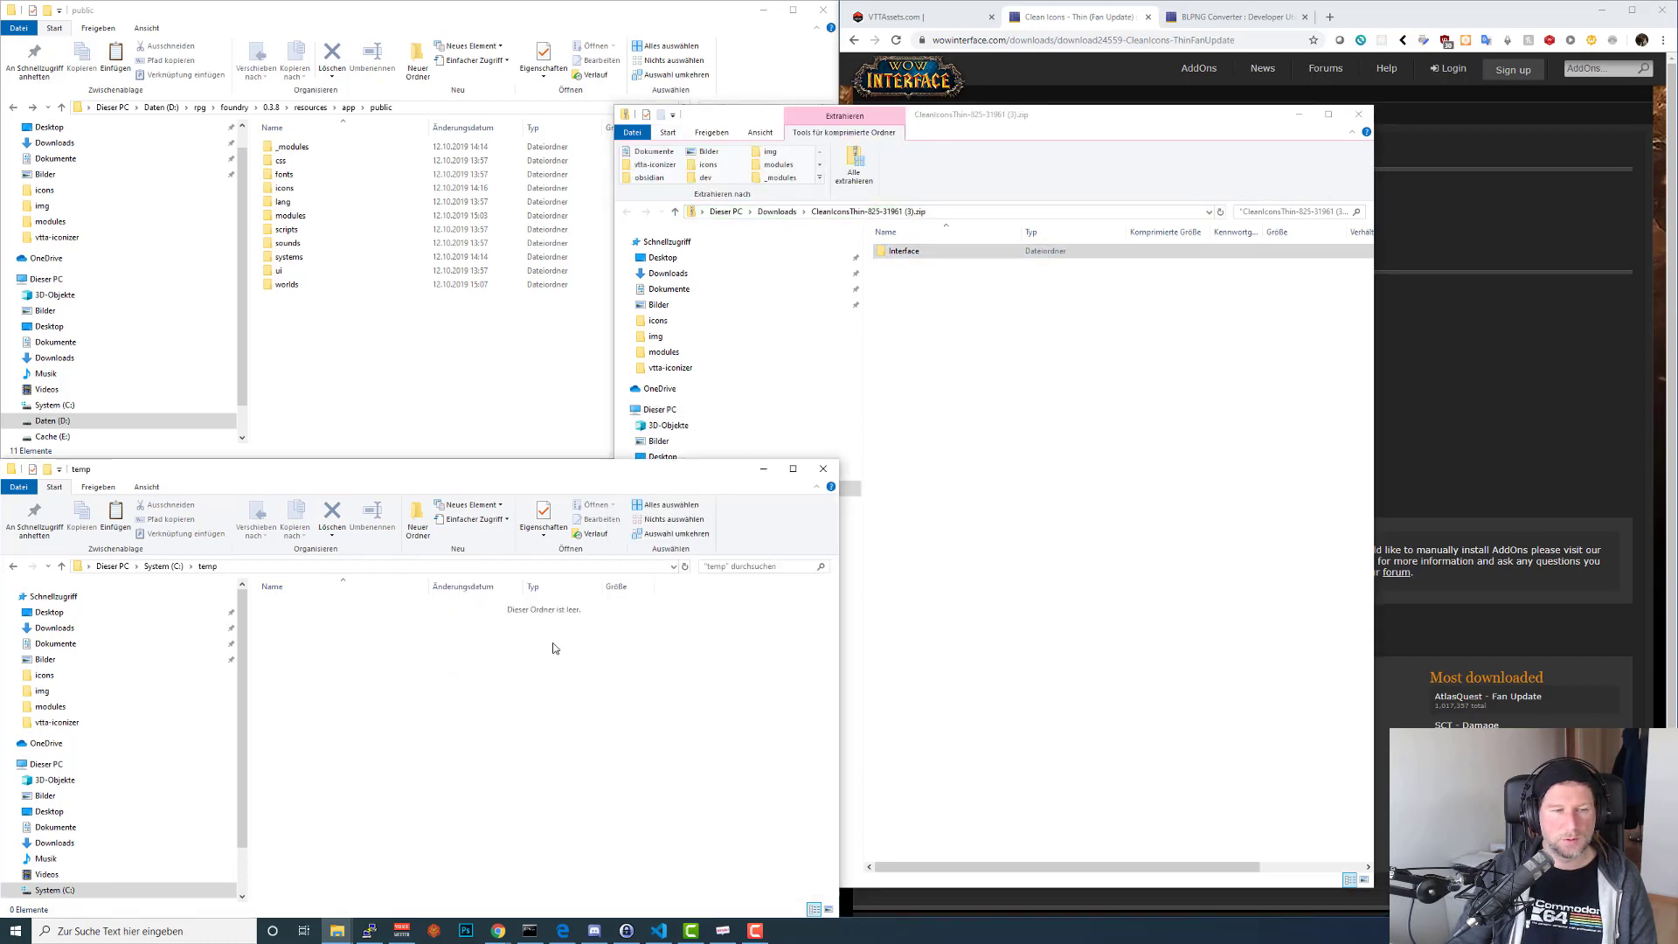
pyautogui.moveTo(903, 252); pyautogui.dragTo(564, 647)
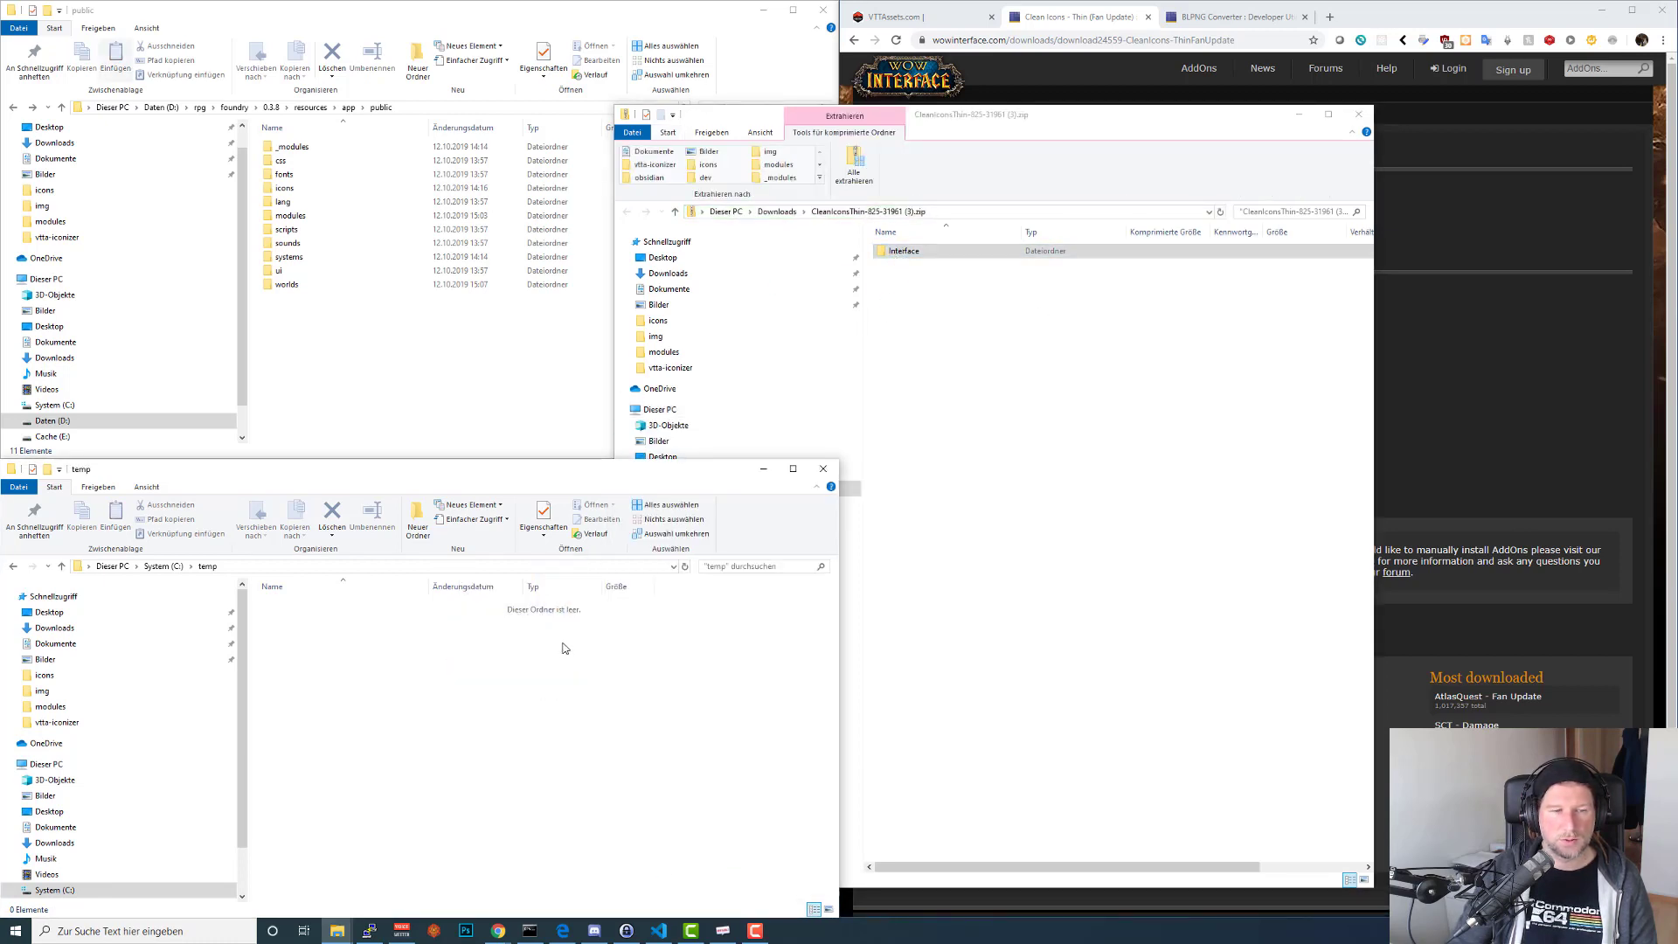
# Download BLPNG Converter from its WoWInterface page and open the downloaded archive.
pyautogui.click(1416, 243)
pyautogui.click(1215, 21)
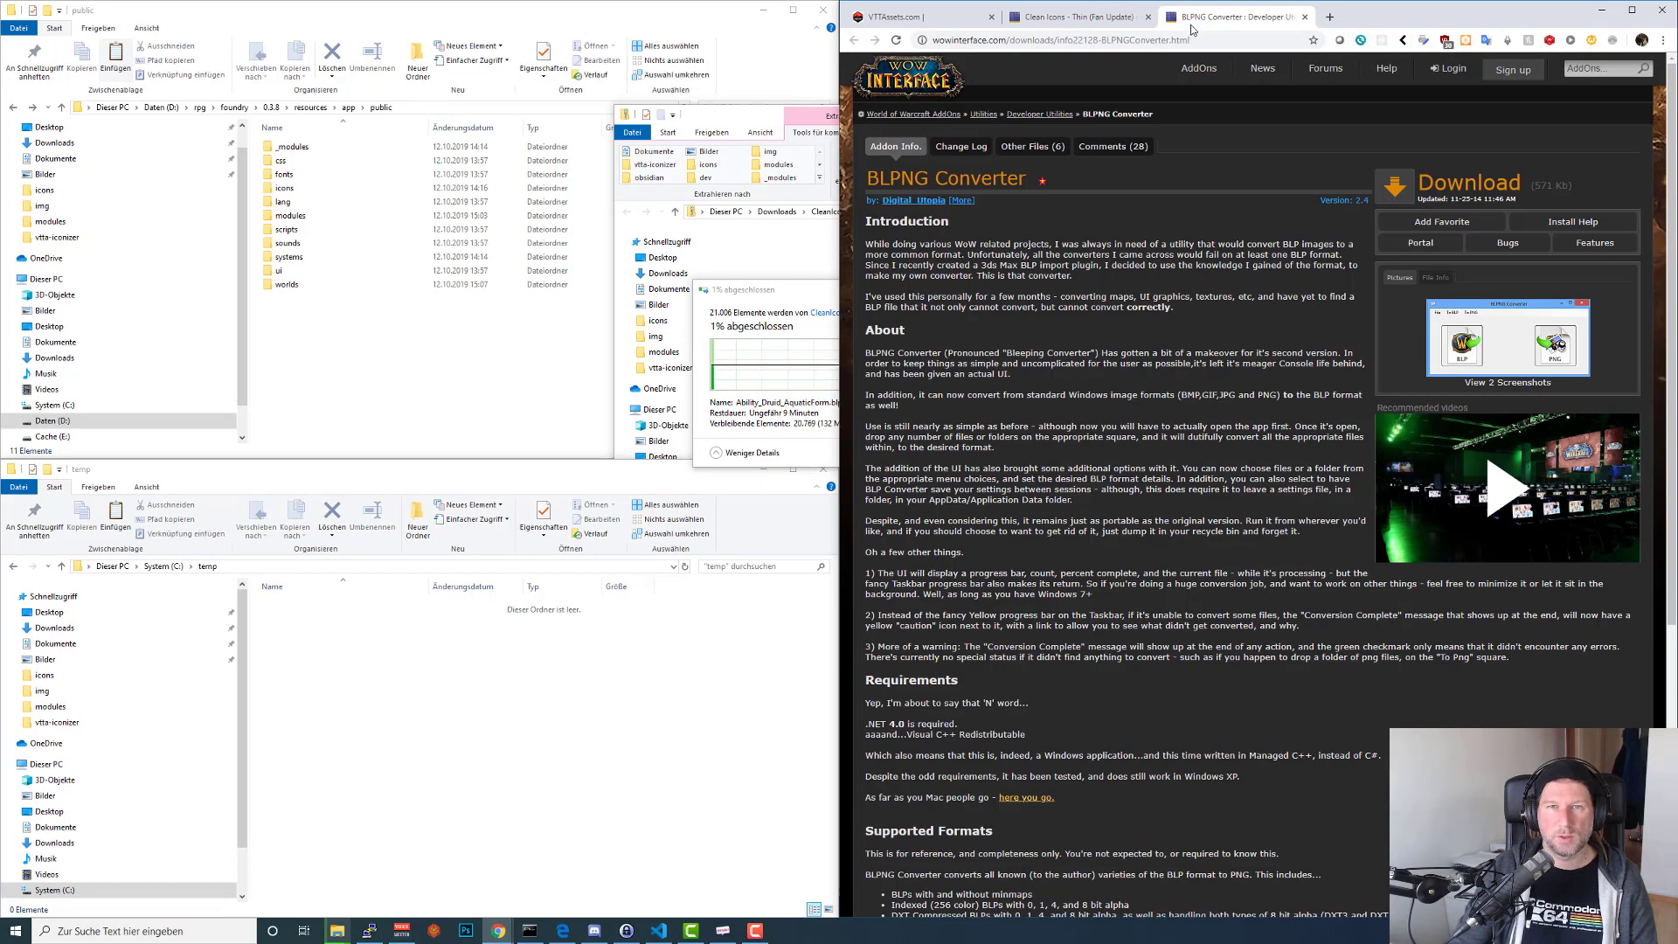
pyautogui.click(900, 21)
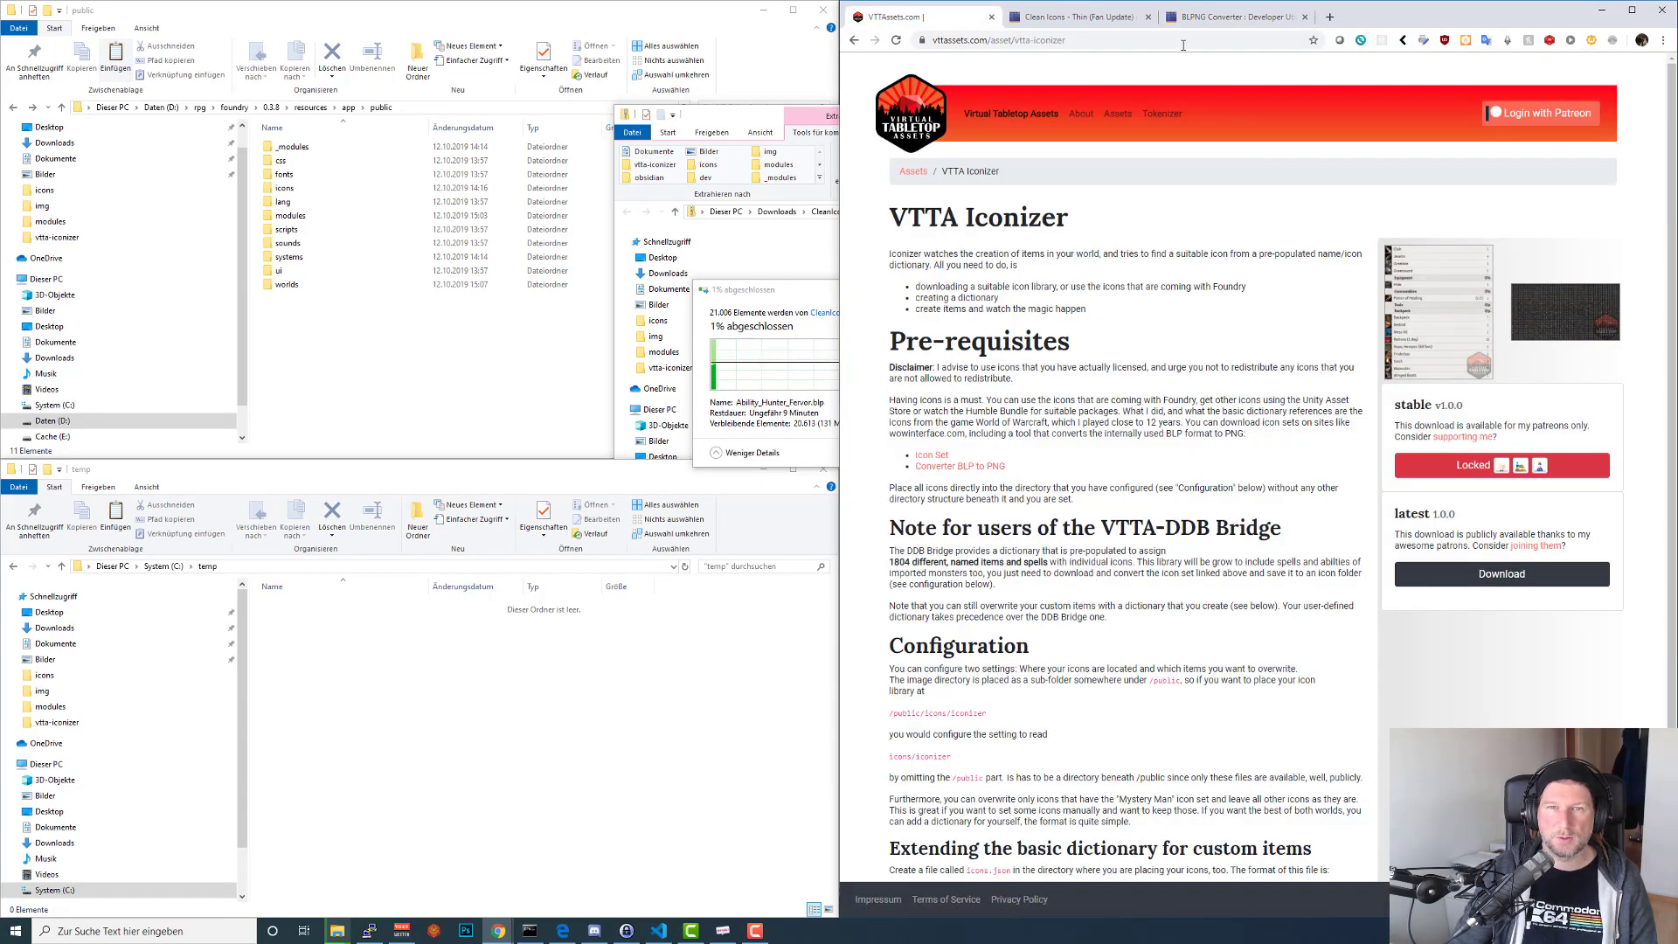
pyautogui.click(1237, 17)
pyautogui.click(1489, 181)
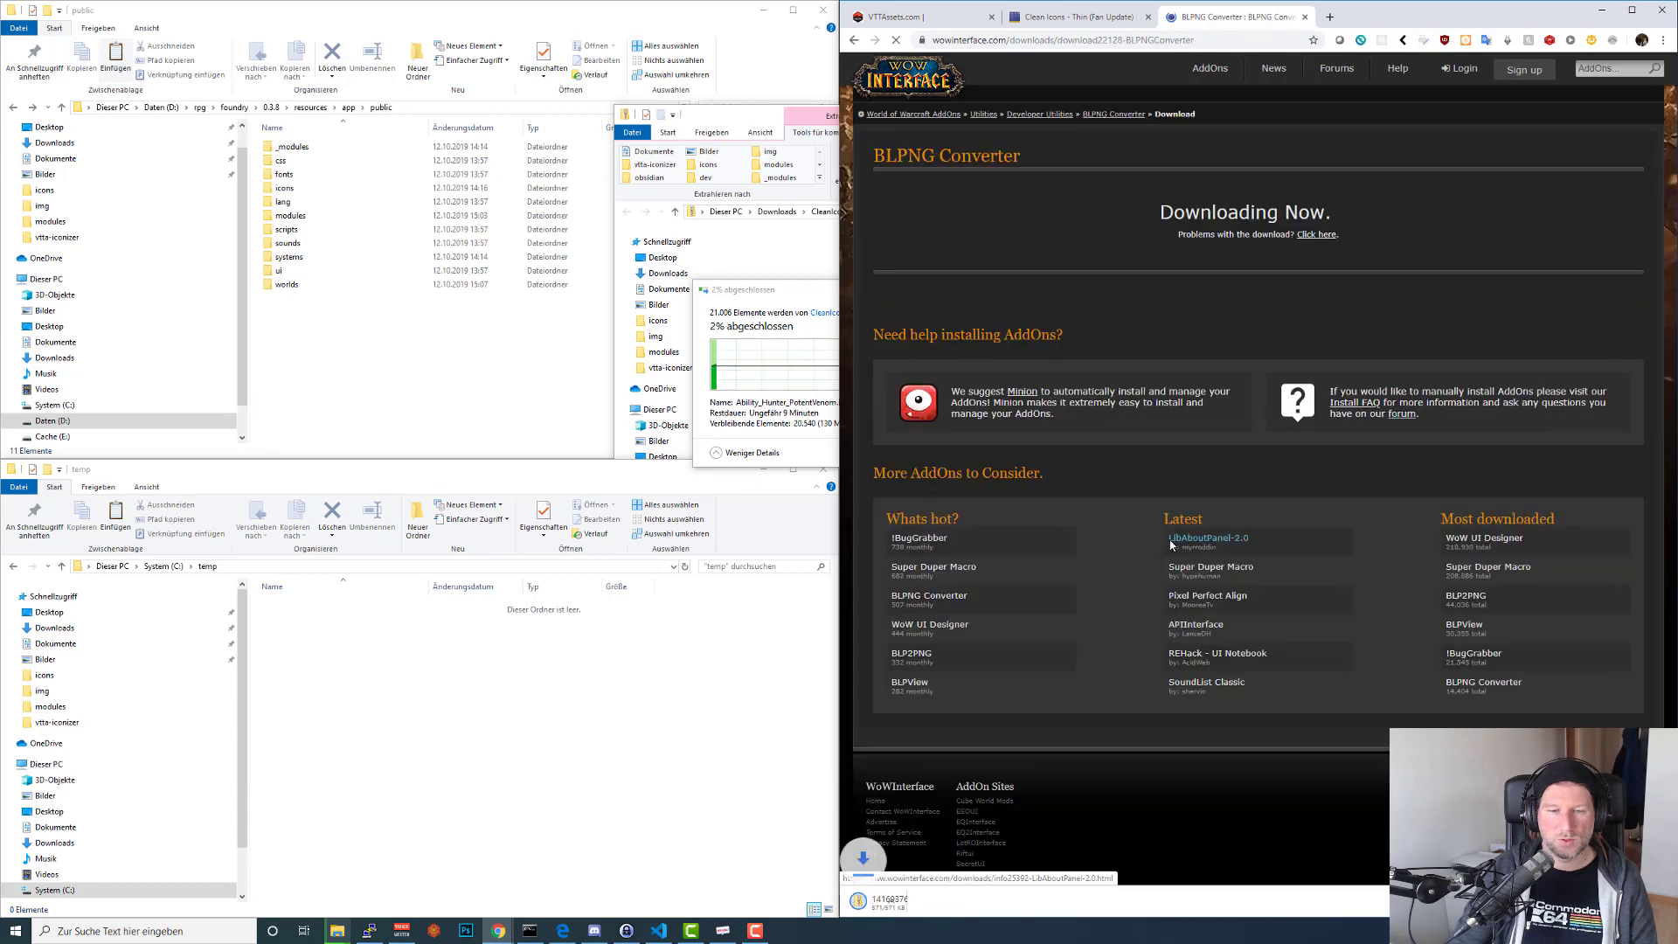
pyautogui.click(914, 904)
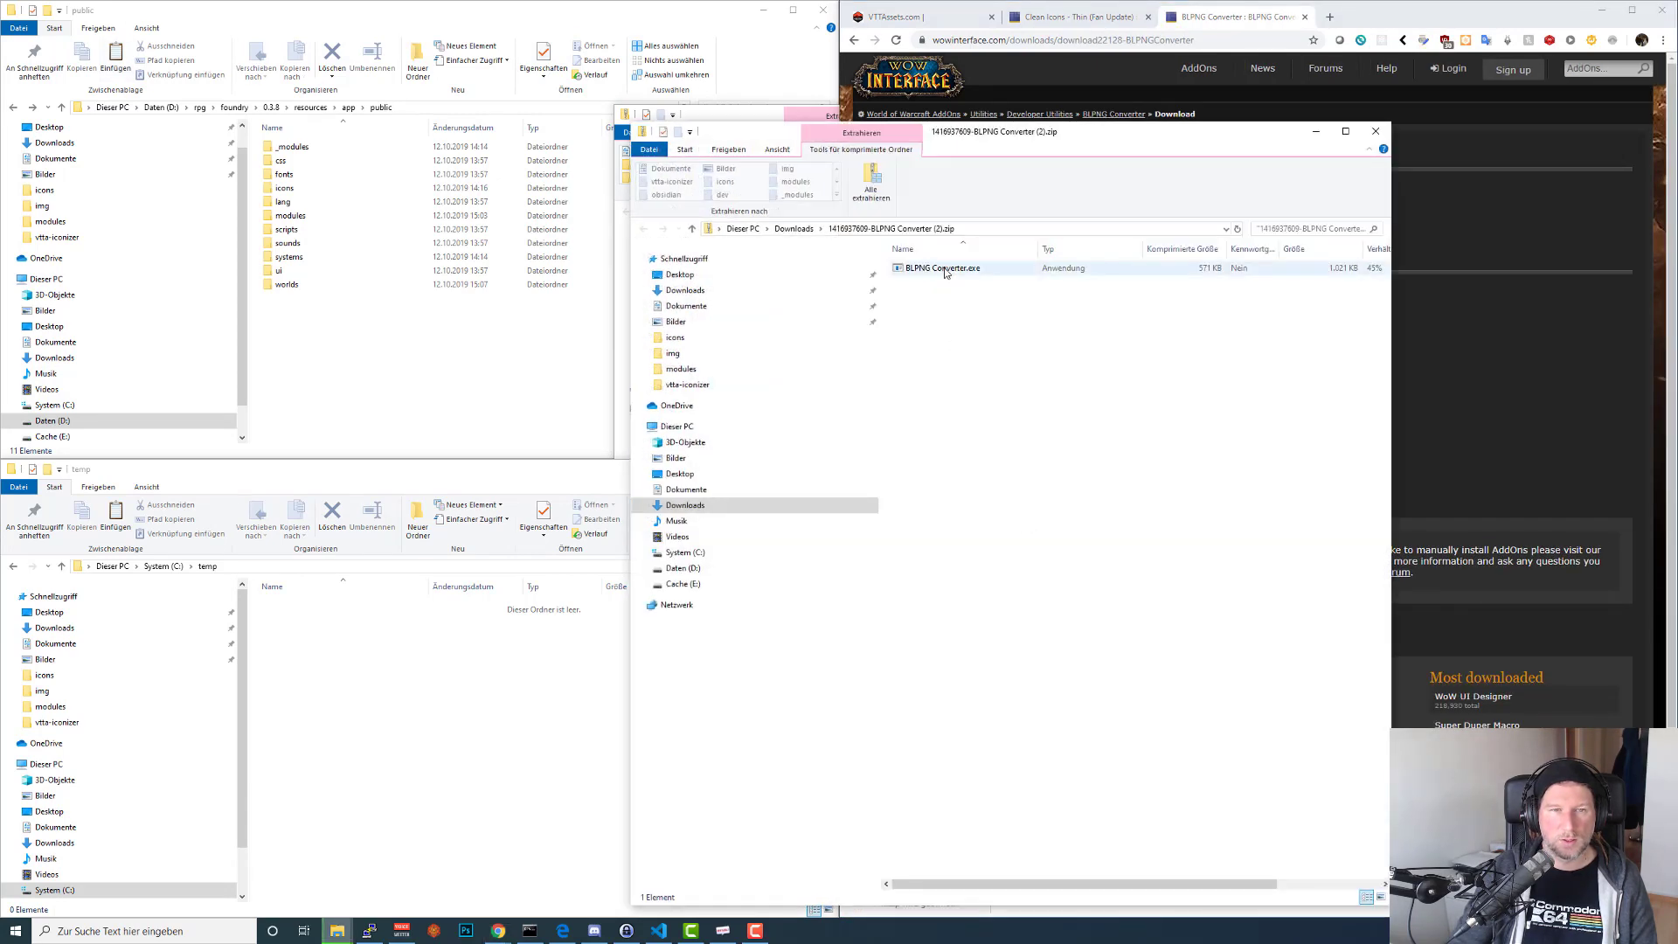
# Try to copy BLPNG Converter.exe from the archive into C:\temp and close the archive window.
pyautogui.moveTo(945, 273); pyautogui.dragTo(488, 687)
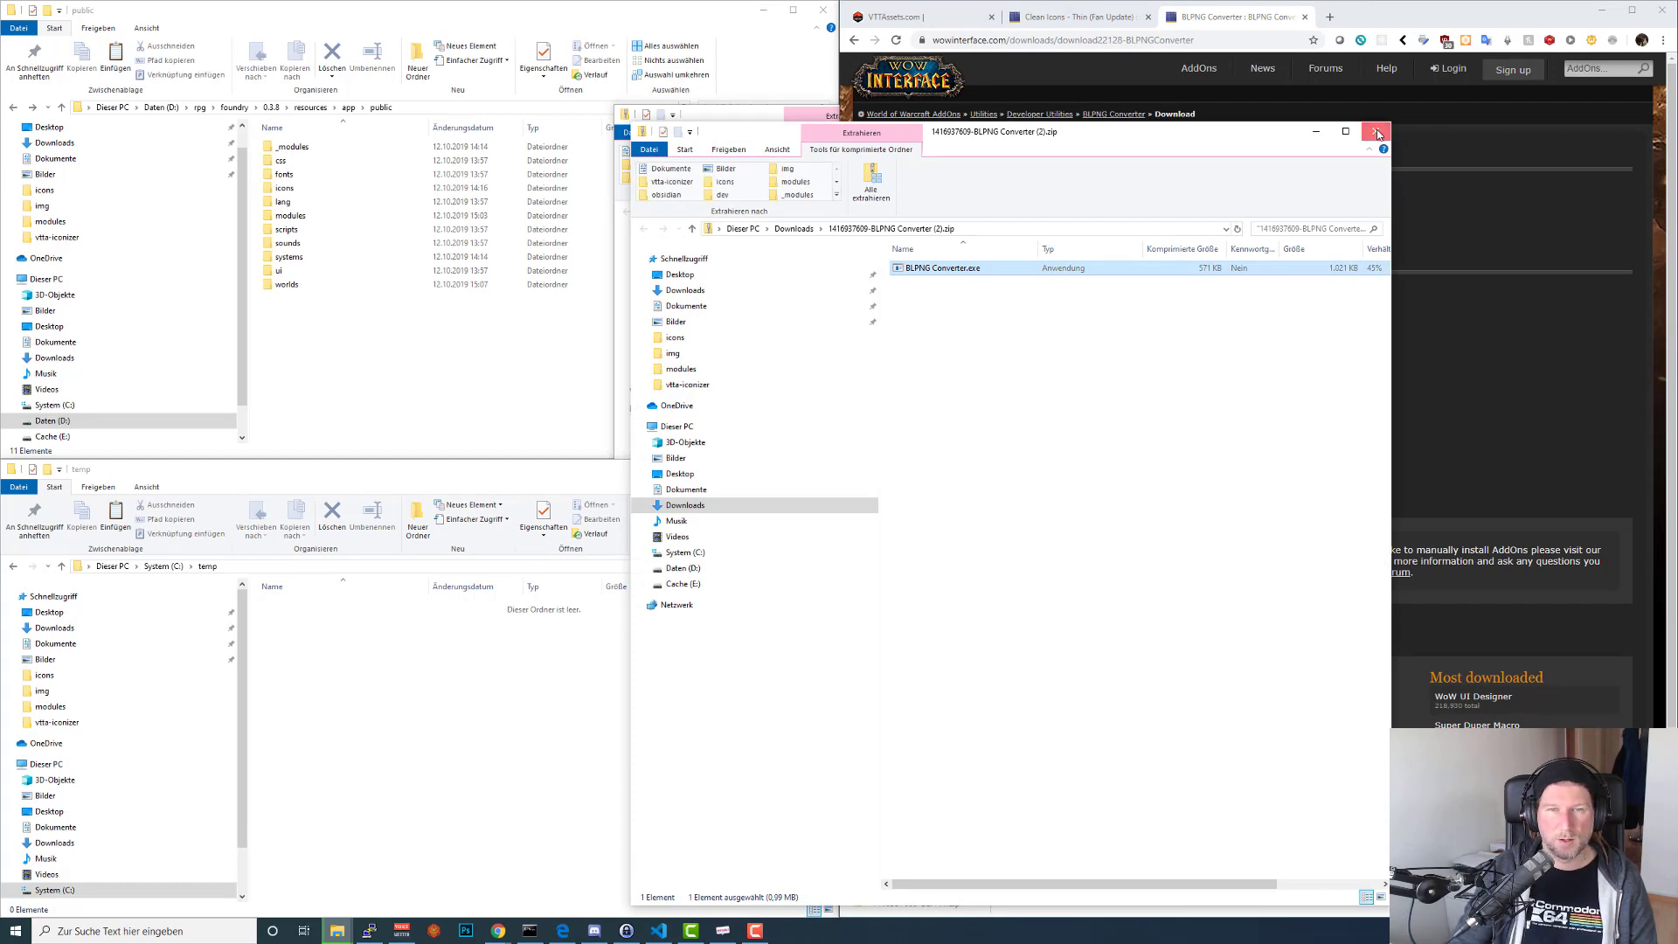
pyautogui.click(1376, 131)
pyautogui.click(759, 298)
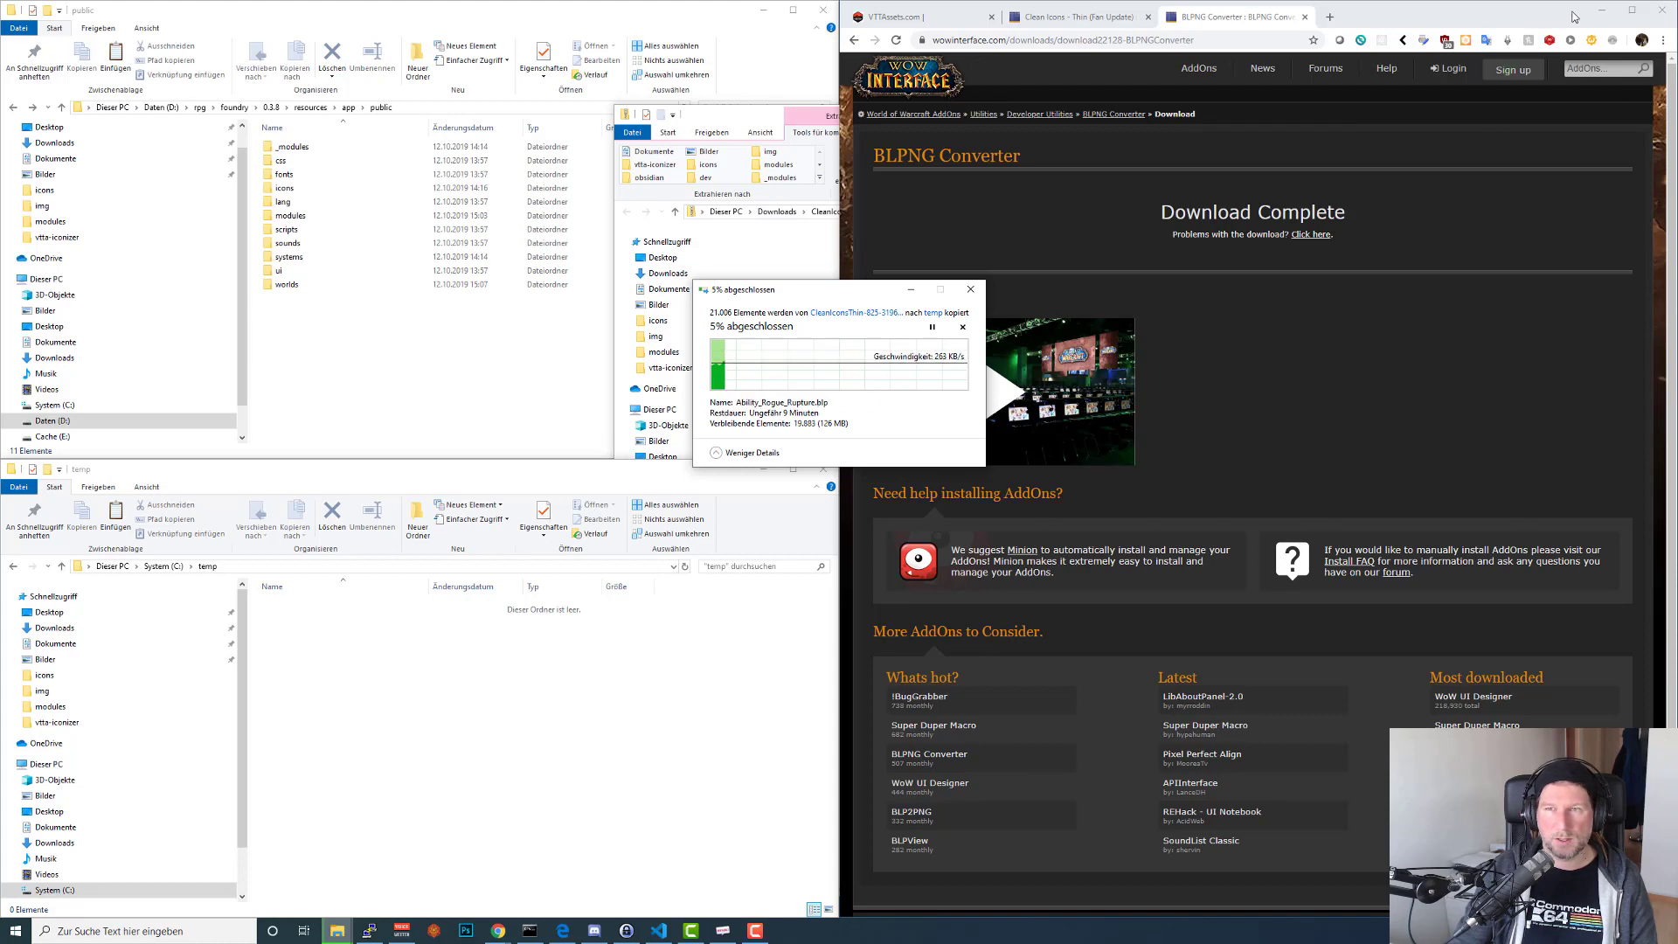
# Reopen the BLPNG Converter archive from the browser's download list and launch BLPNG Converter.exe.
pyautogui.click(1663, 40)
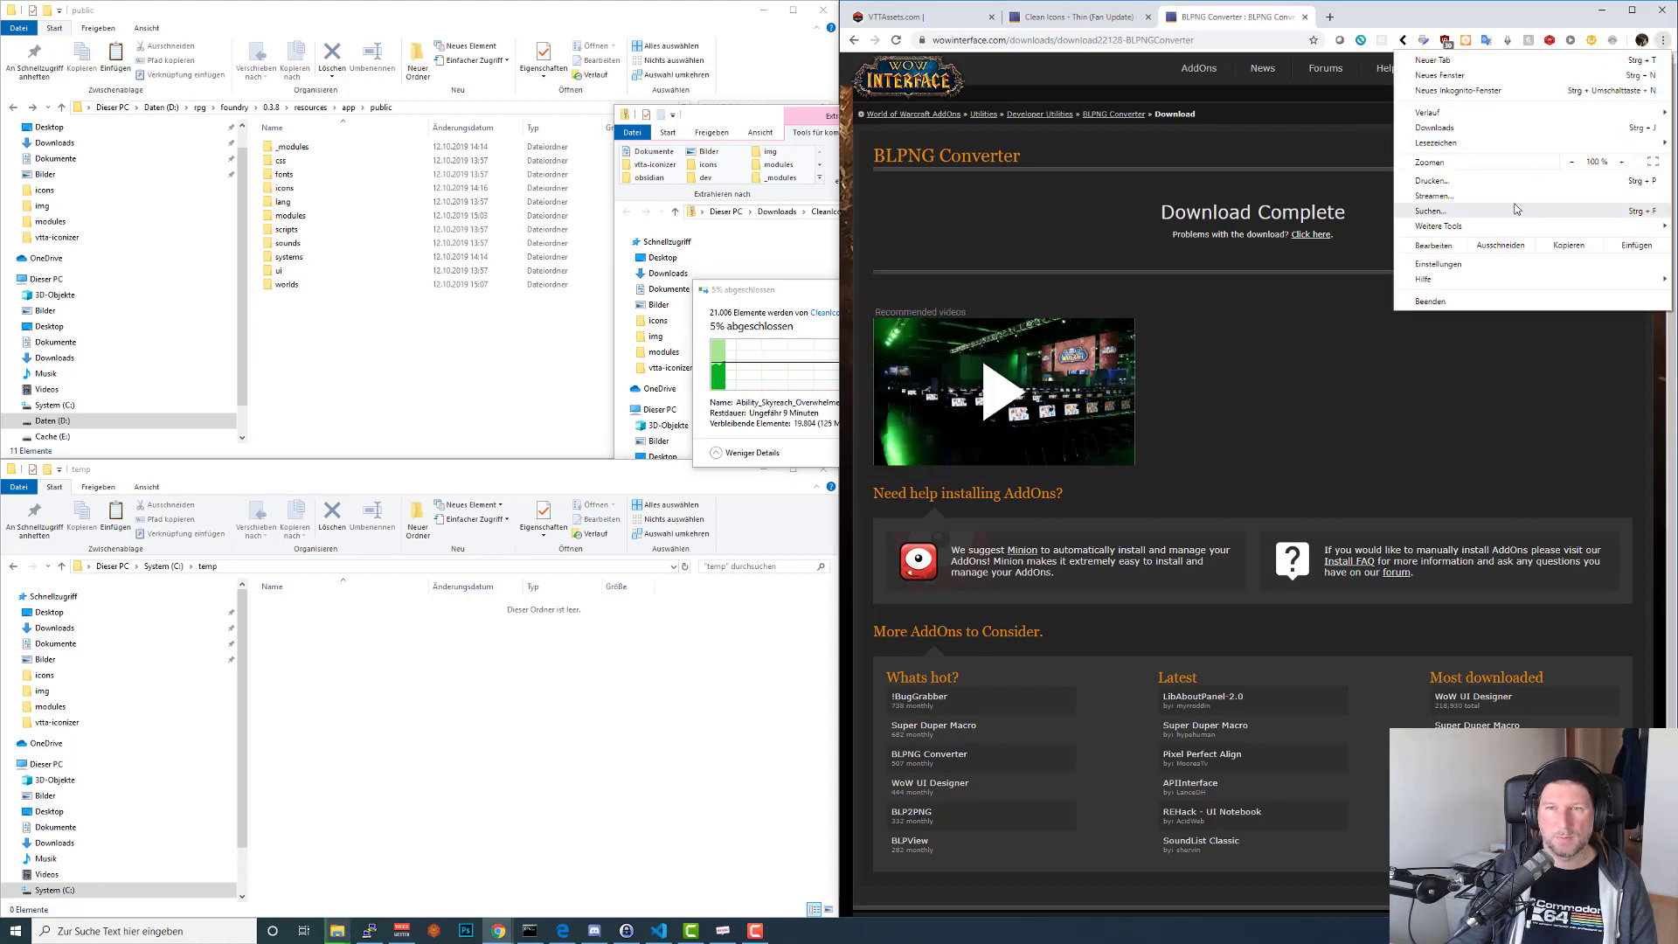
pyautogui.click(1481, 128)
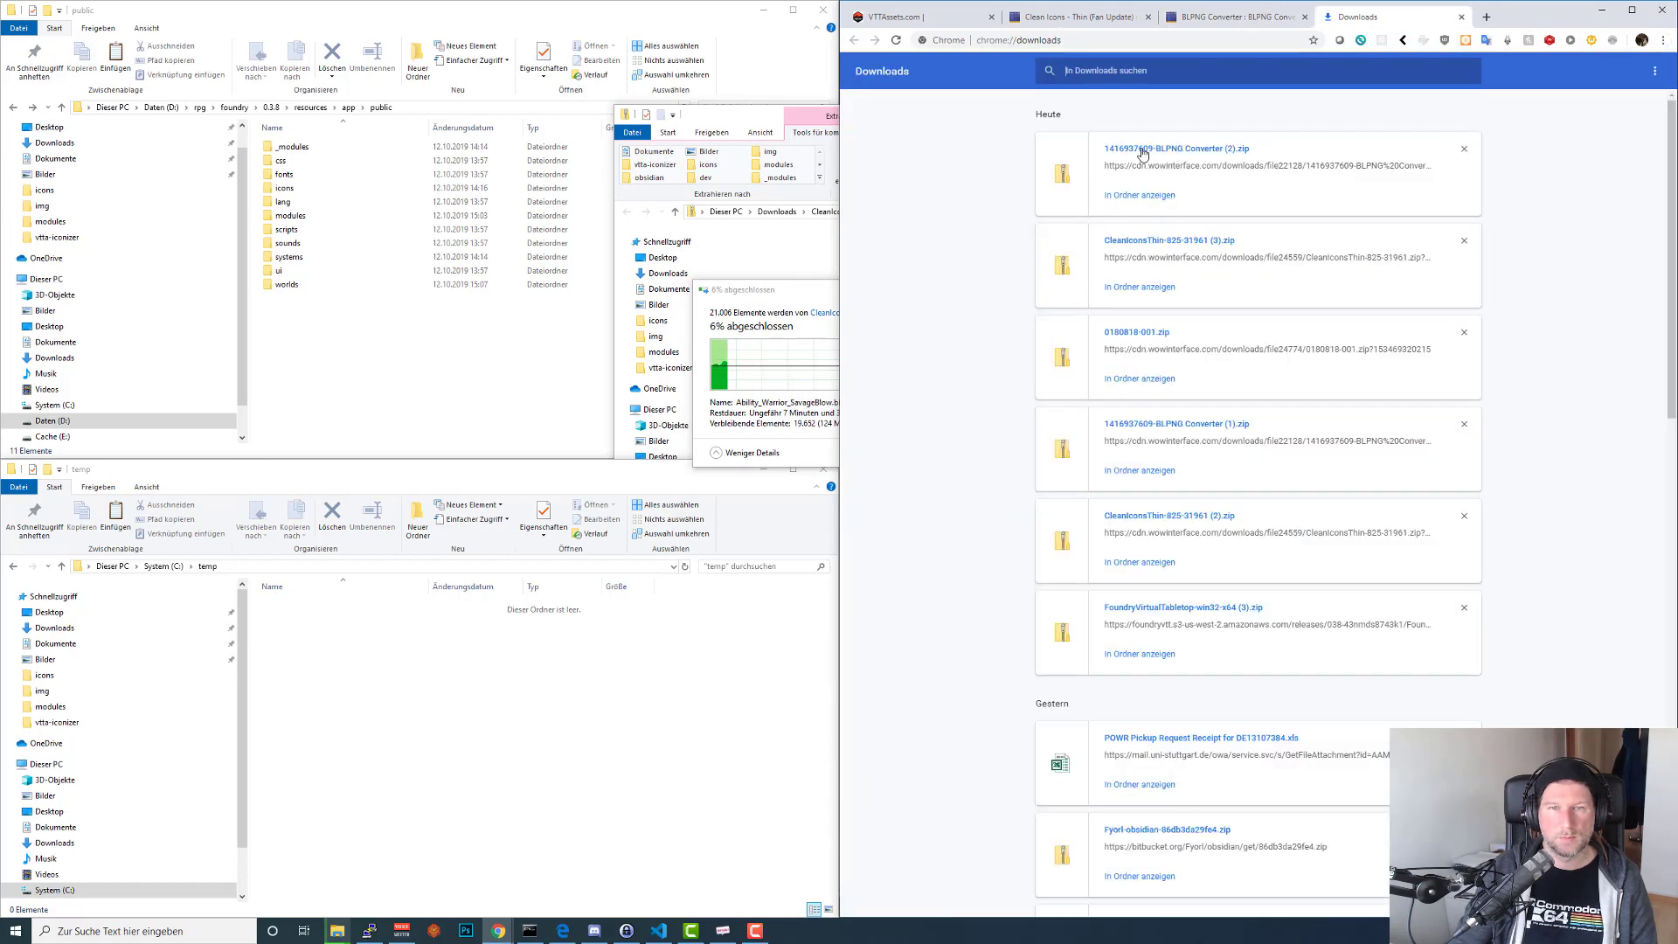
pyautogui.click(1143, 150)
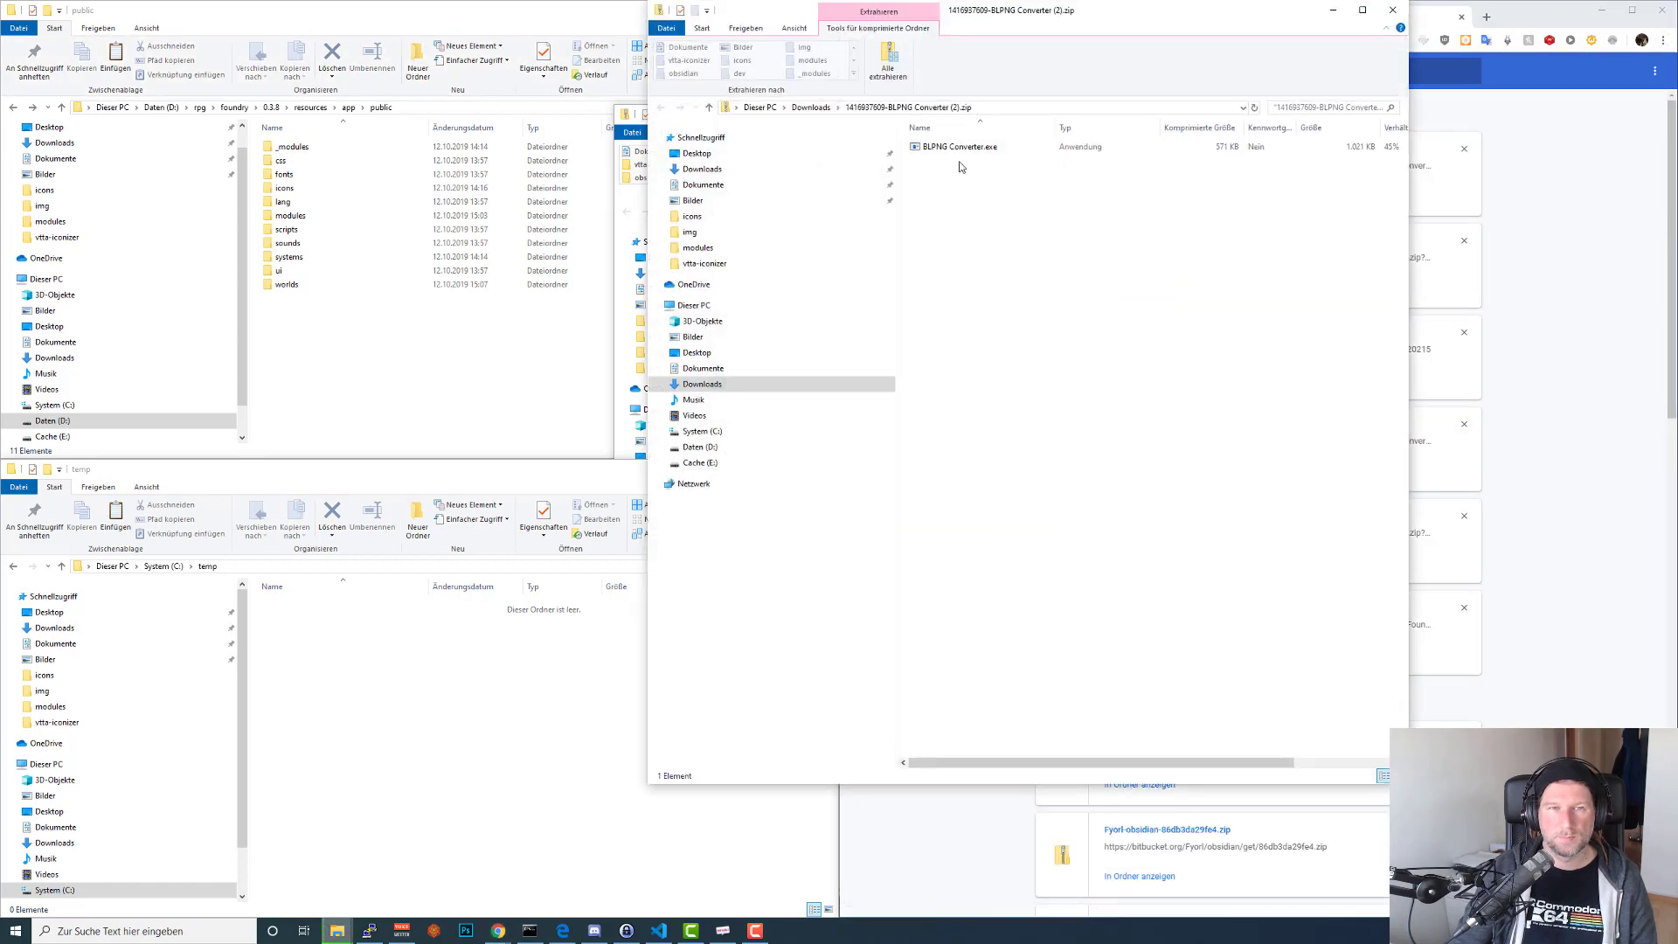
pyautogui.doubleClick(952, 148)
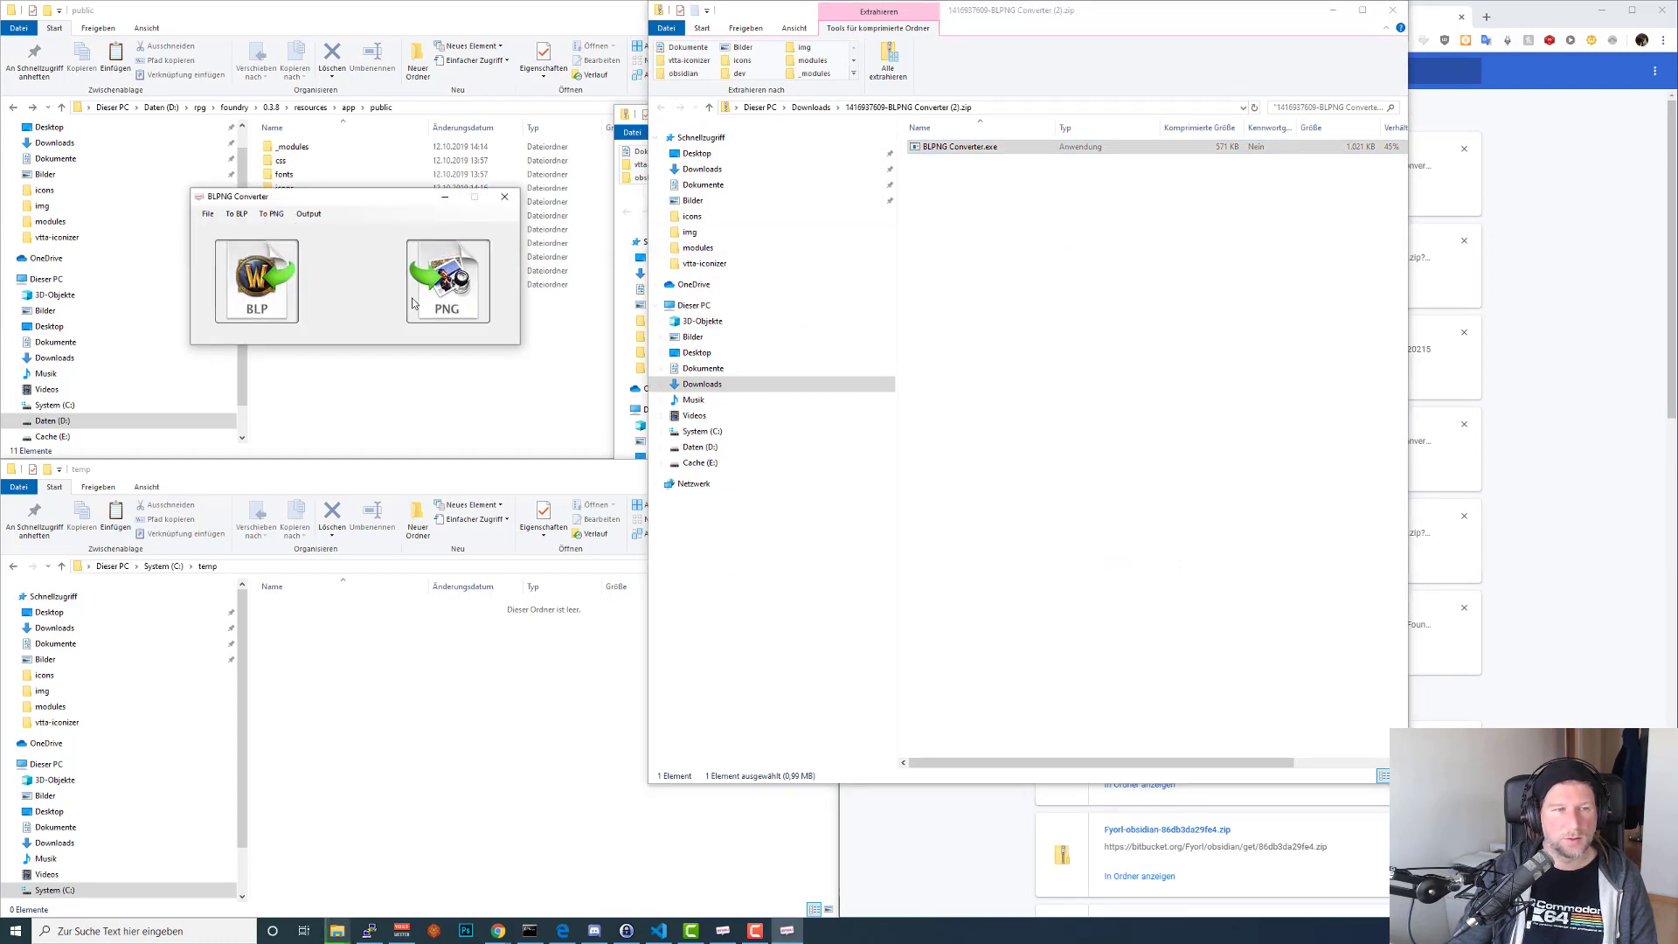
pyautogui.click(1337, 11)
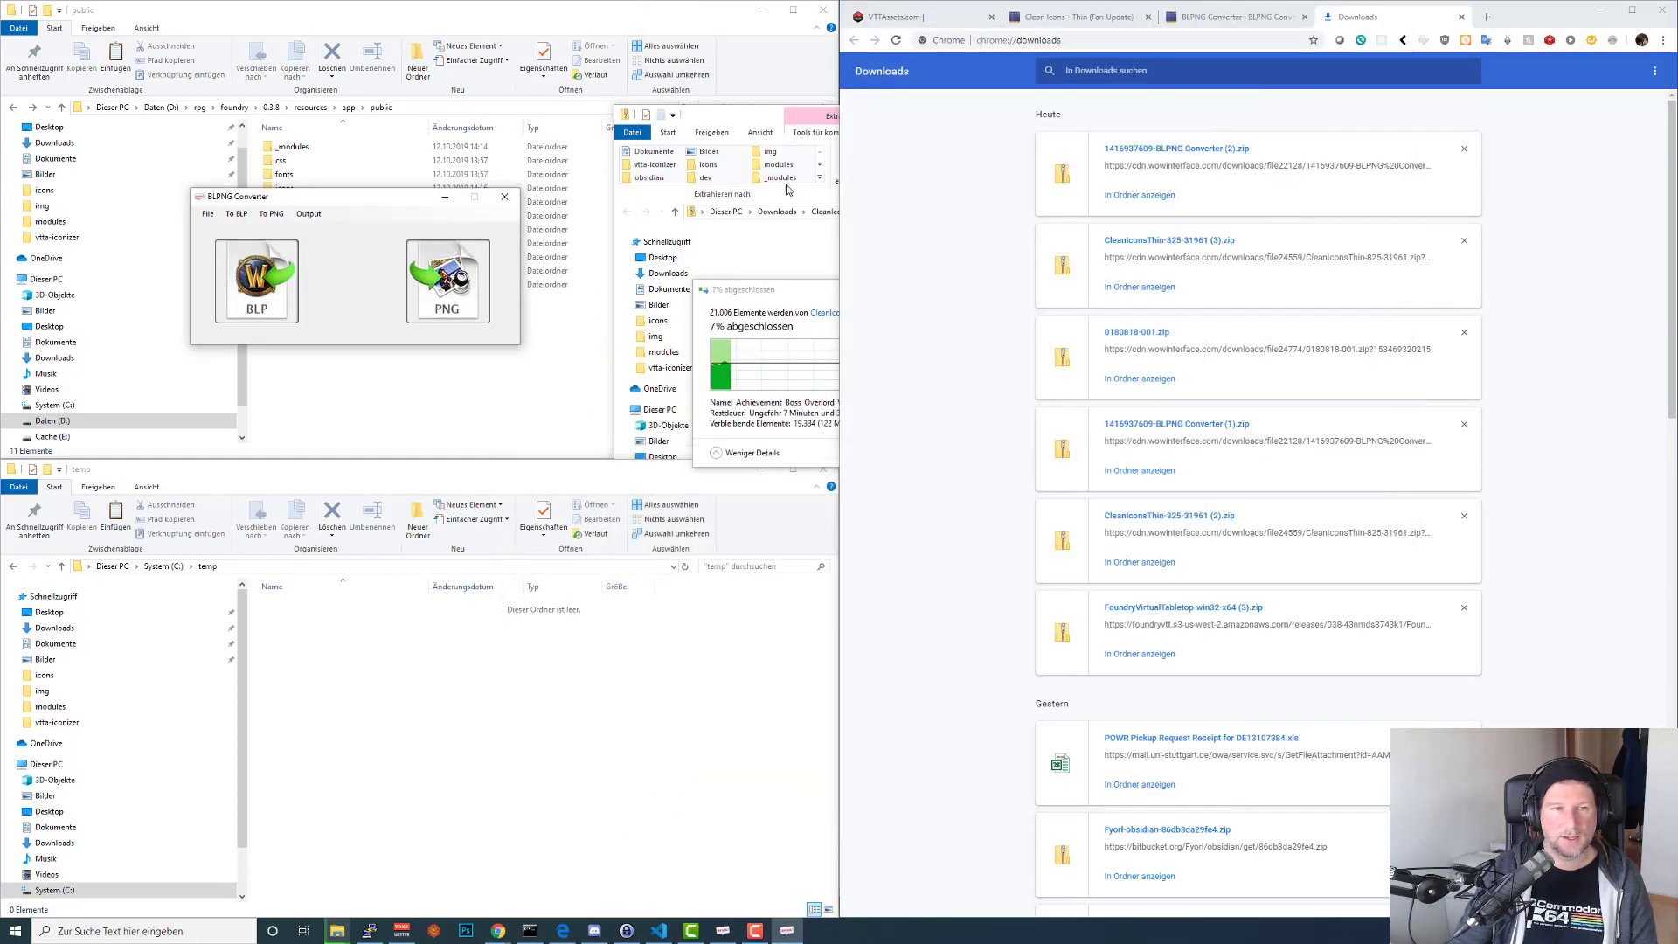
# Minimise the copy progress window and close the BLPNG Converter windows.
pyautogui.moveTo(746, 291); pyautogui.dragTo(725, 292)
pyautogui.click(894, 292)
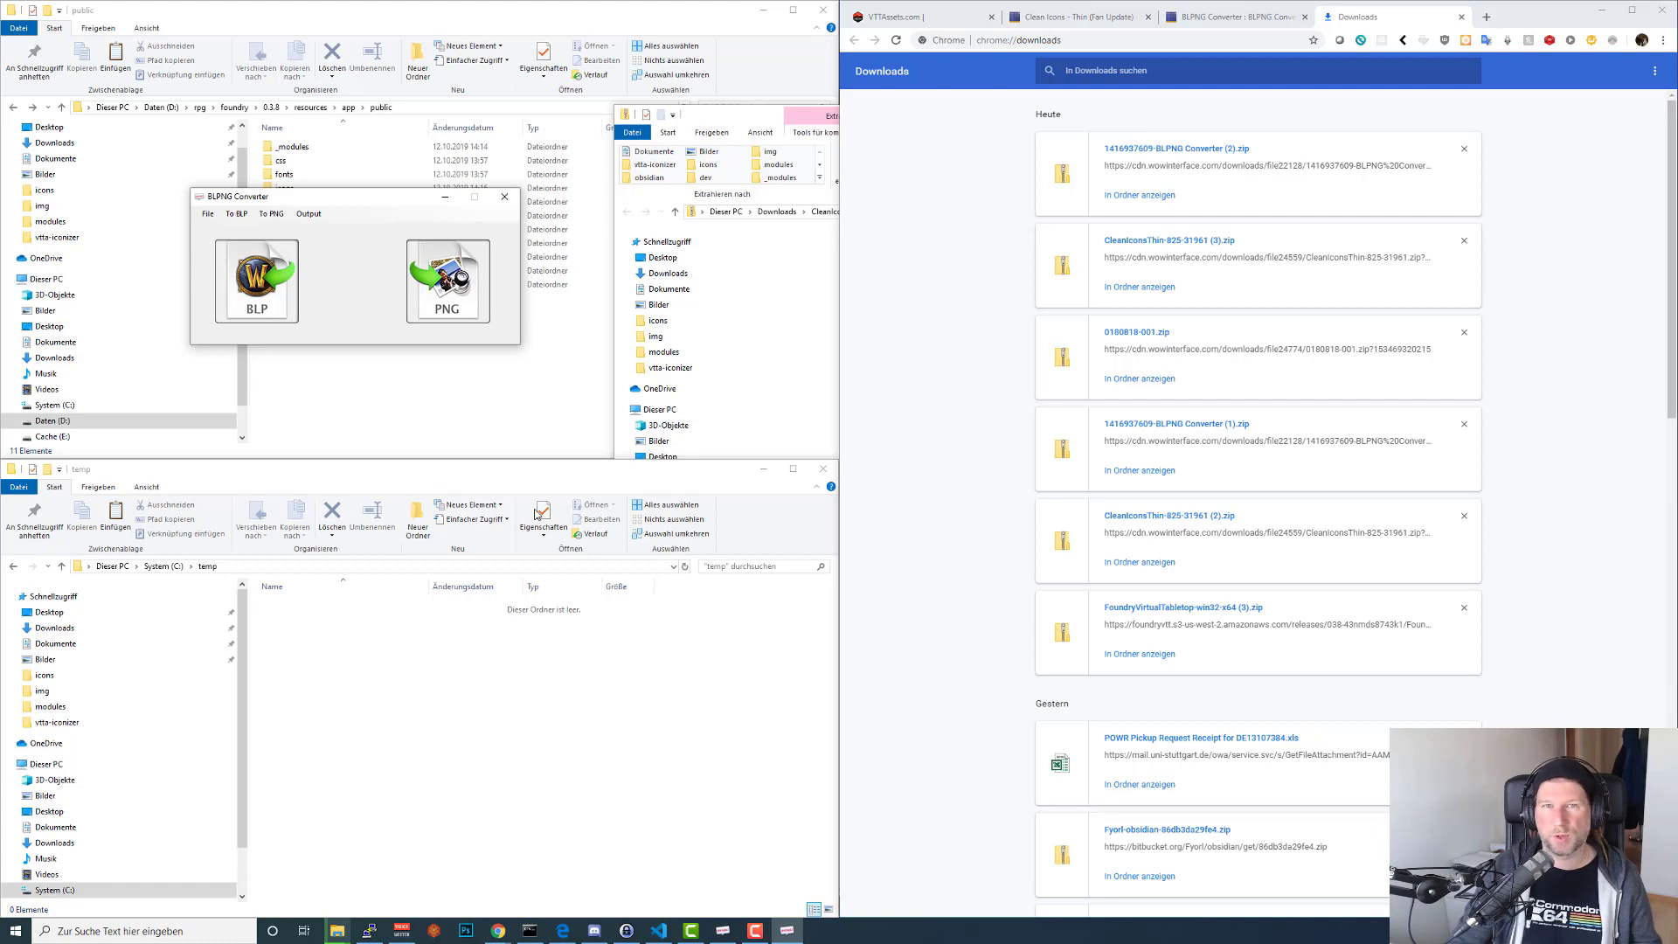
pyautogui.moveTo(416, 211); pyautogui.dragTo(478, 253)
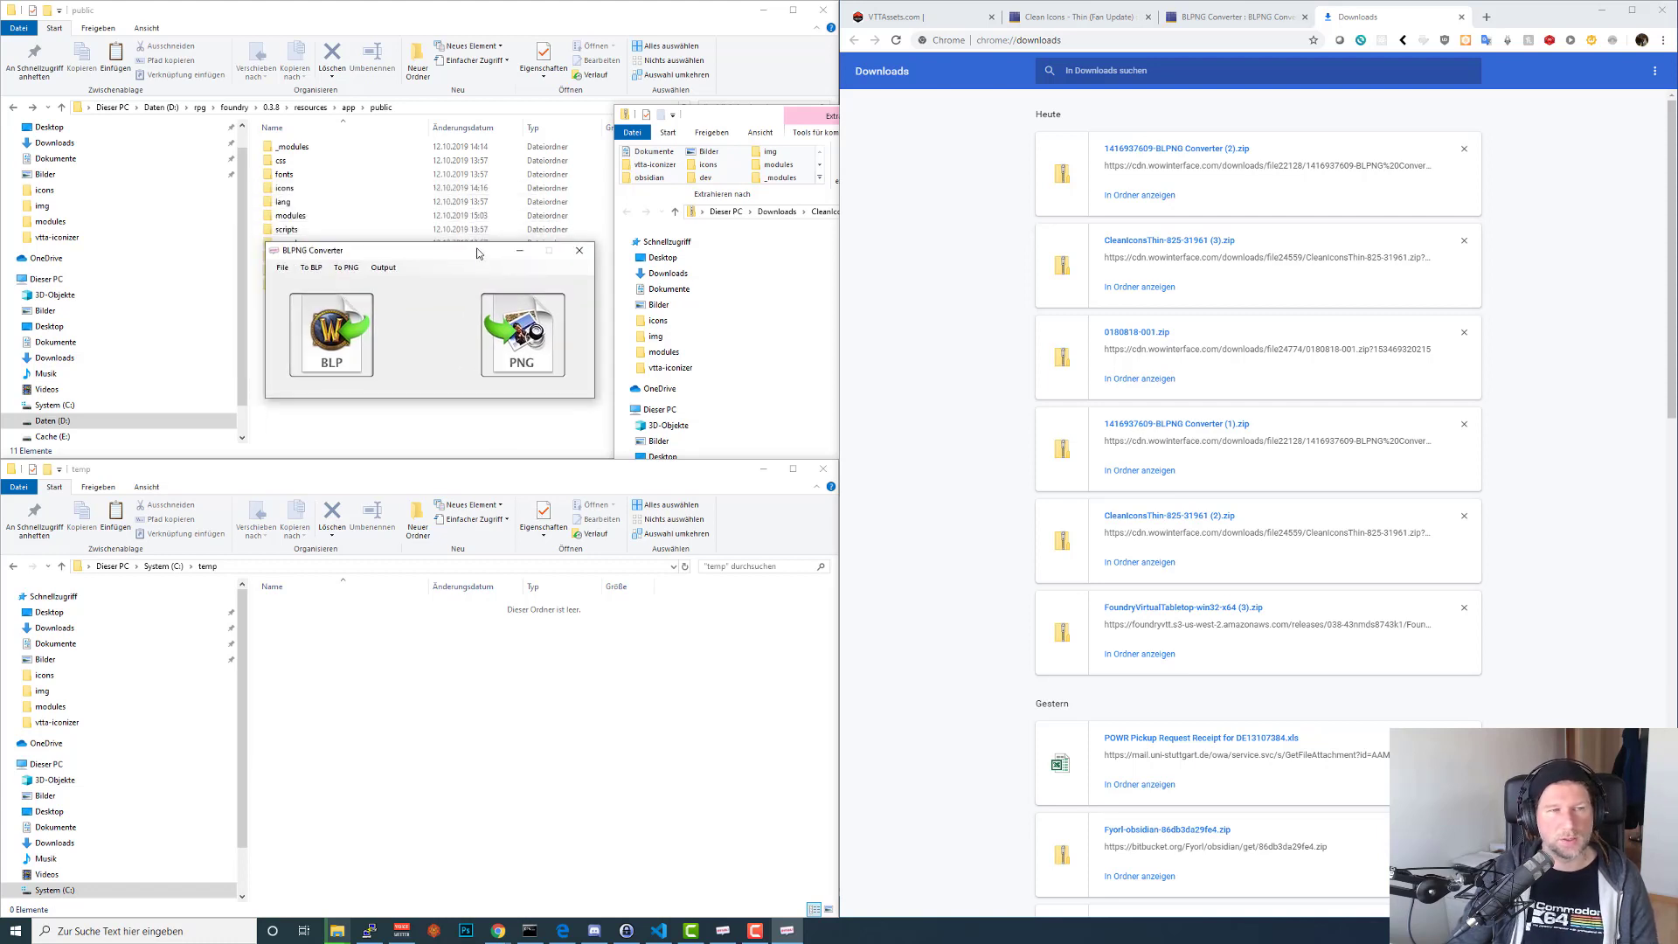
pyautogui.click(787, 932)
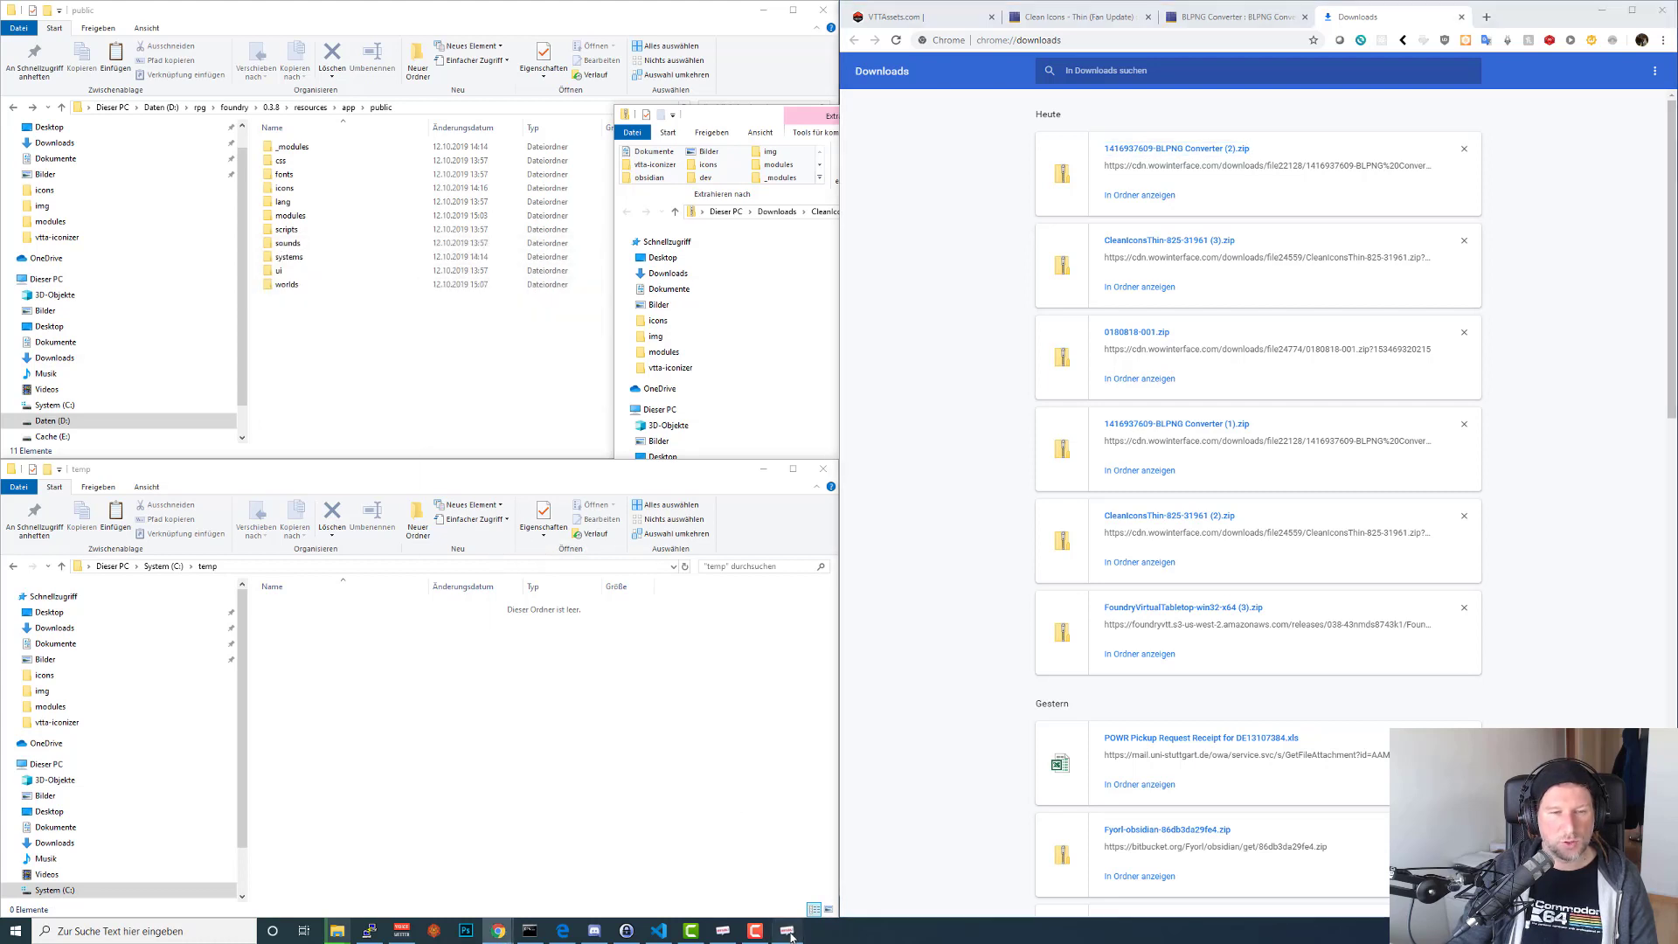
pyautogui.click(788, 932)
pyautogui.click(581, 250)
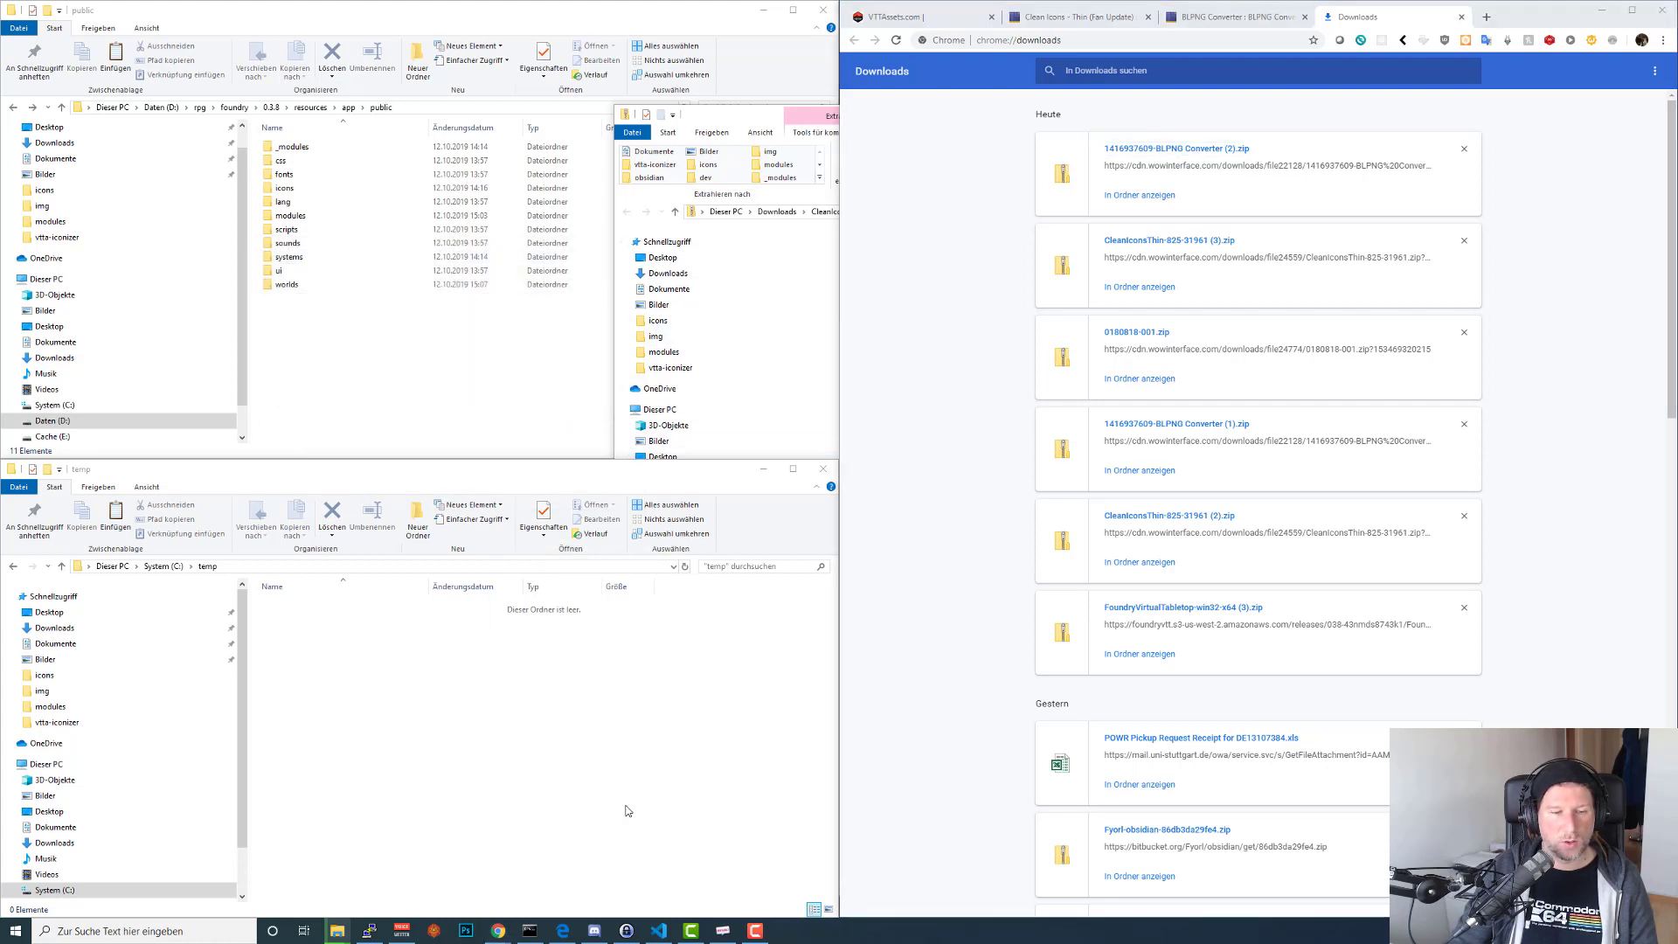
pyautogui.click(724, 932)
pyautogui.click(710, 434)
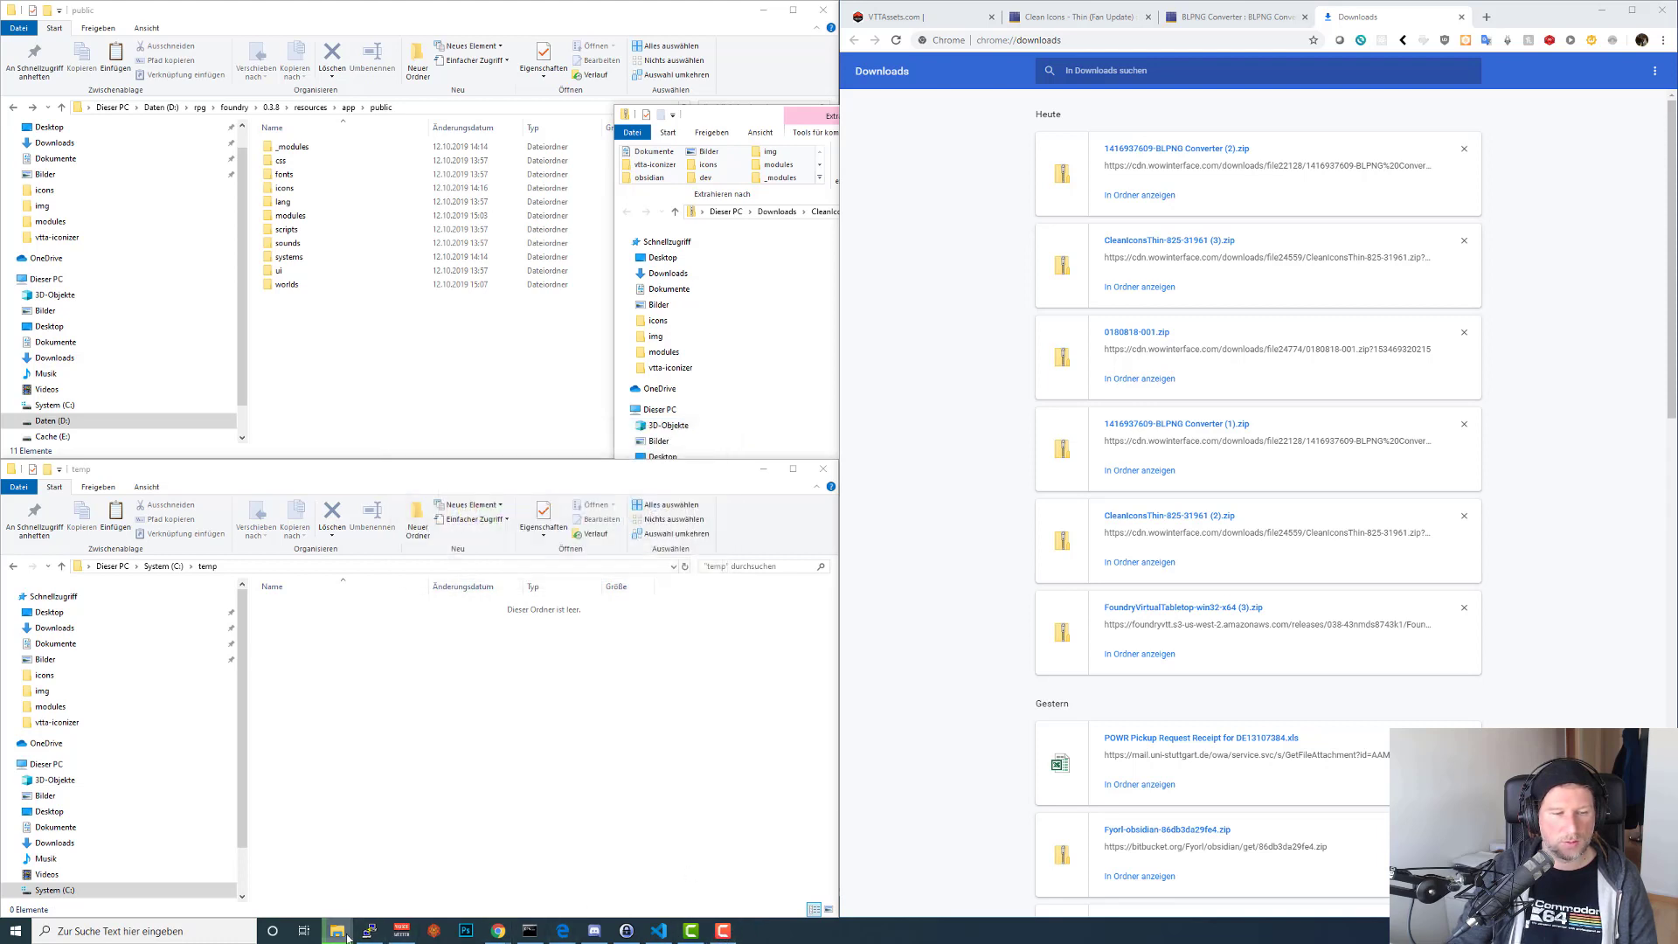
# Cancel the running copy of the icon archive and permanently delete the partially copied Interface folder from C:\temp.
pyautogui.moveTo(347, 936)
pyautogui.click(596, 870)
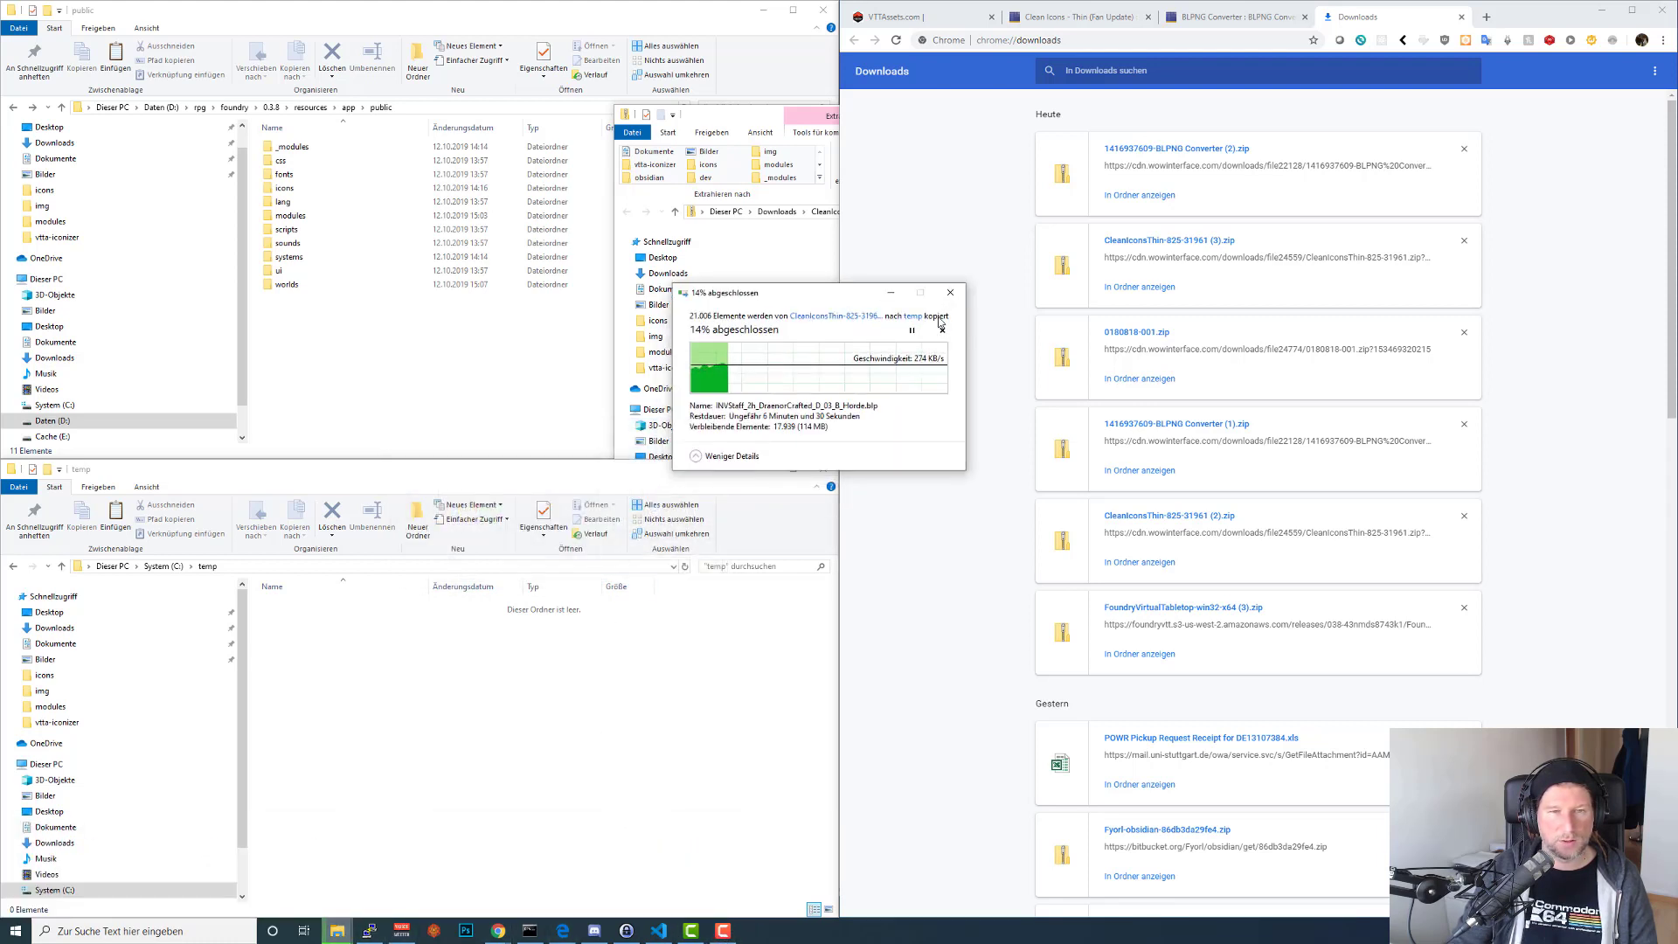
pyautogui.click(950, 293)
pyautogui.click(602, 710)
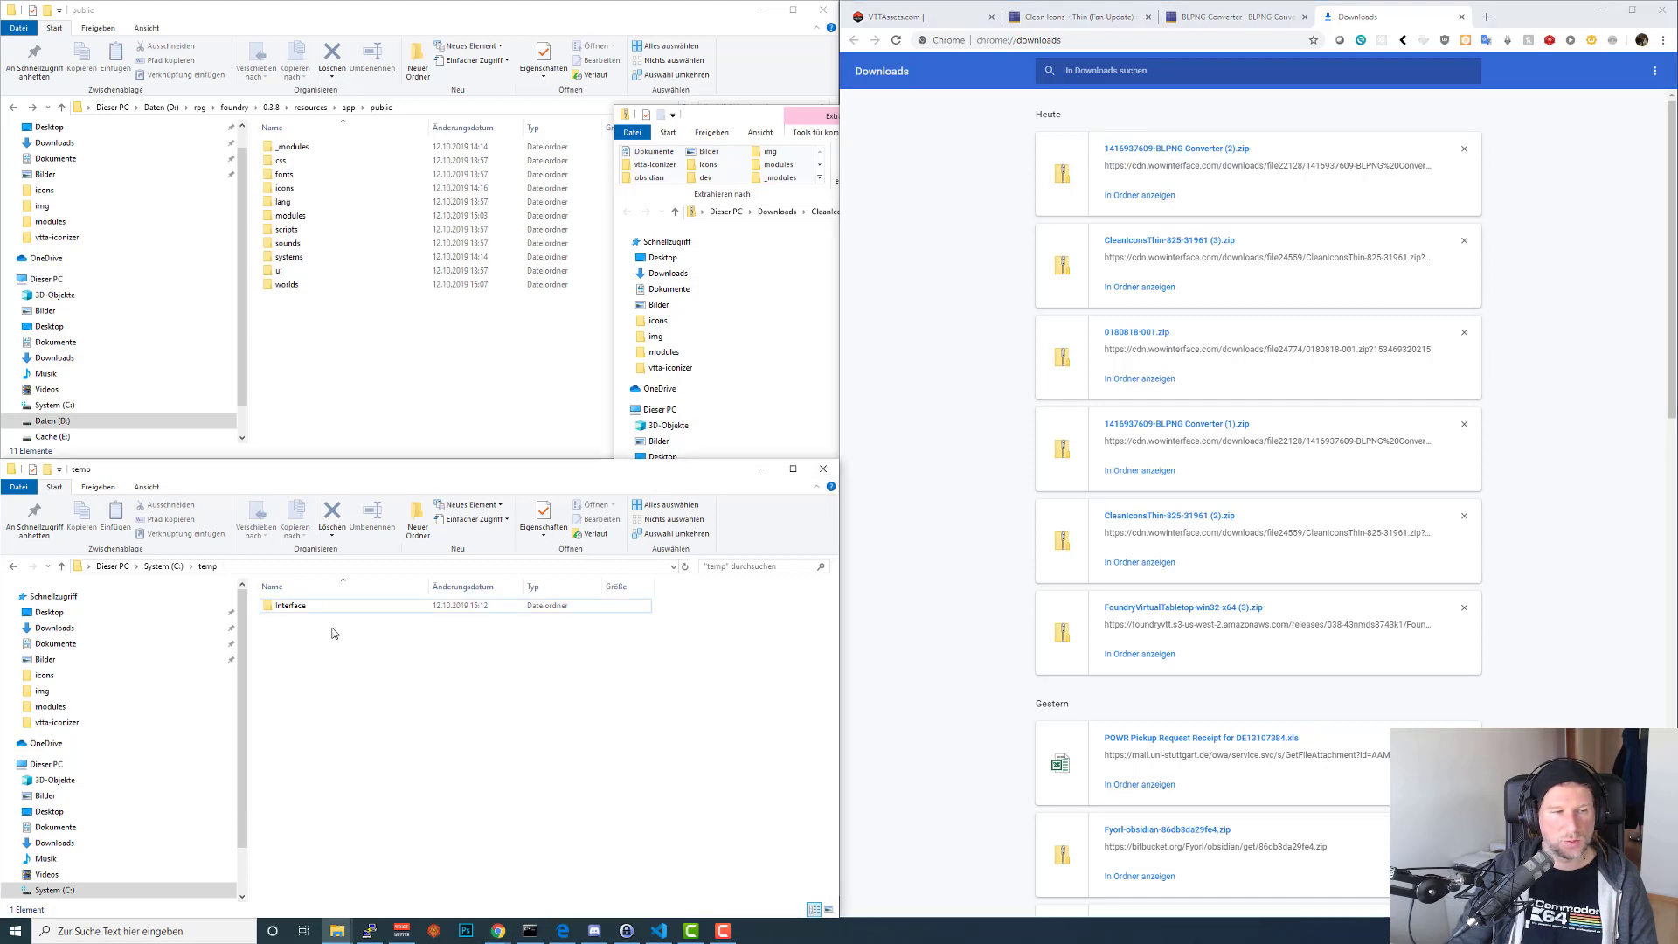
pyautogui.click(292, 608)
pyautogui.hotkey('shift', 'Delete')
pyautogui.press('Escape')
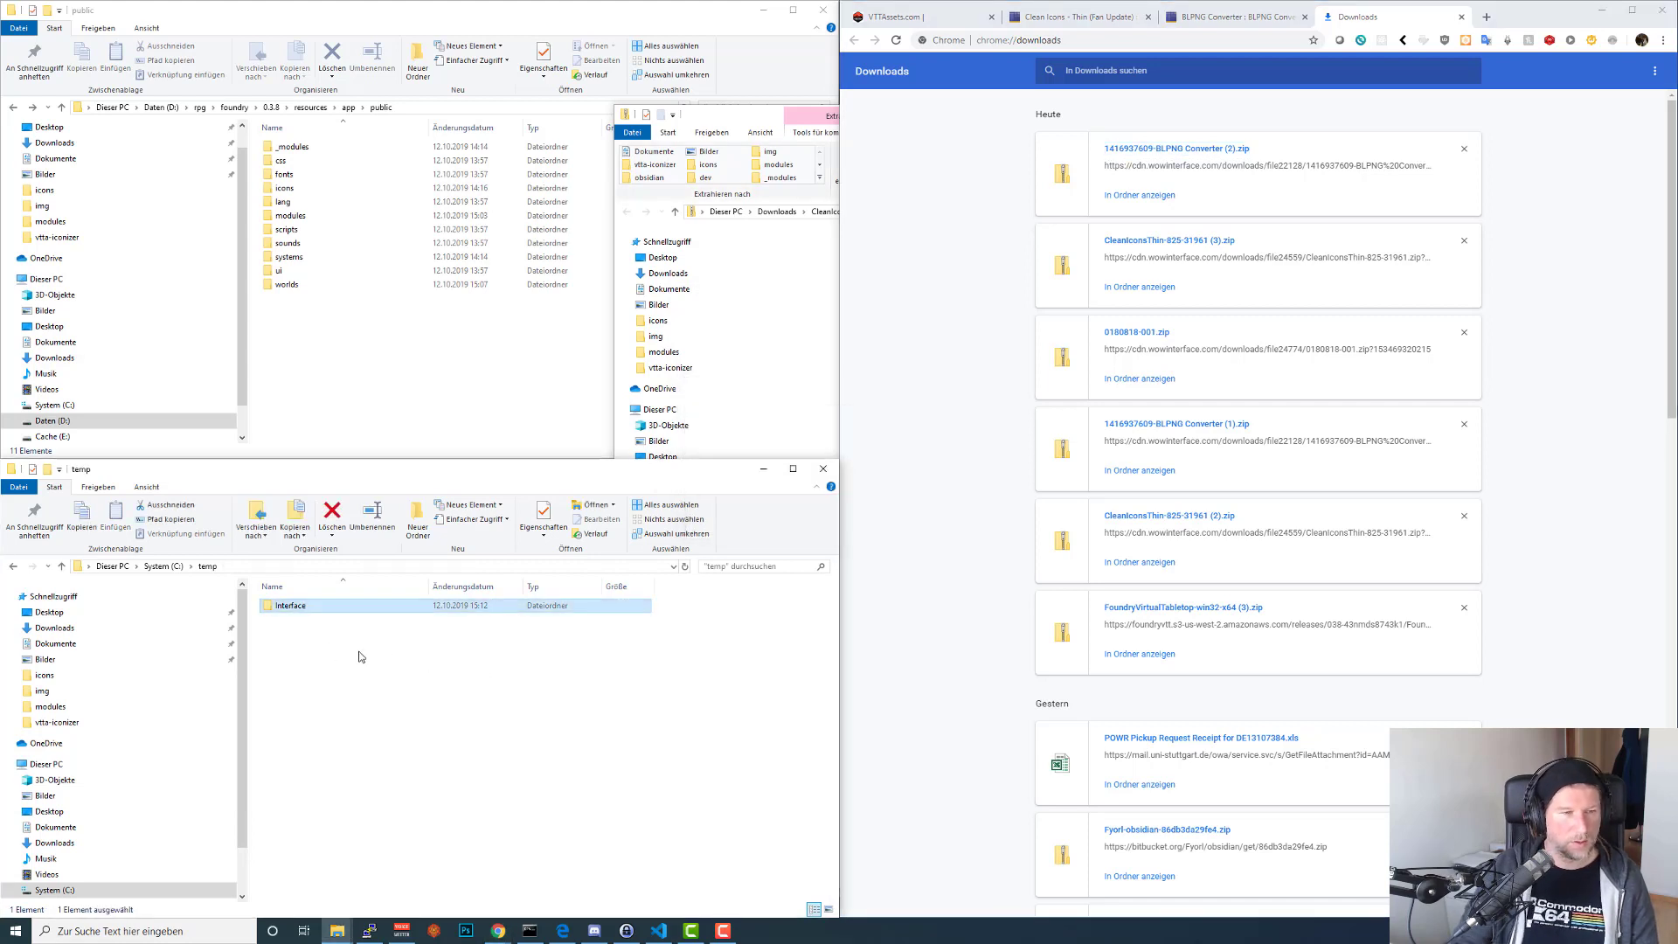
# Open the iconizer folder inside Foundry's public\icons folder.
pyautogui.click(351, 383)
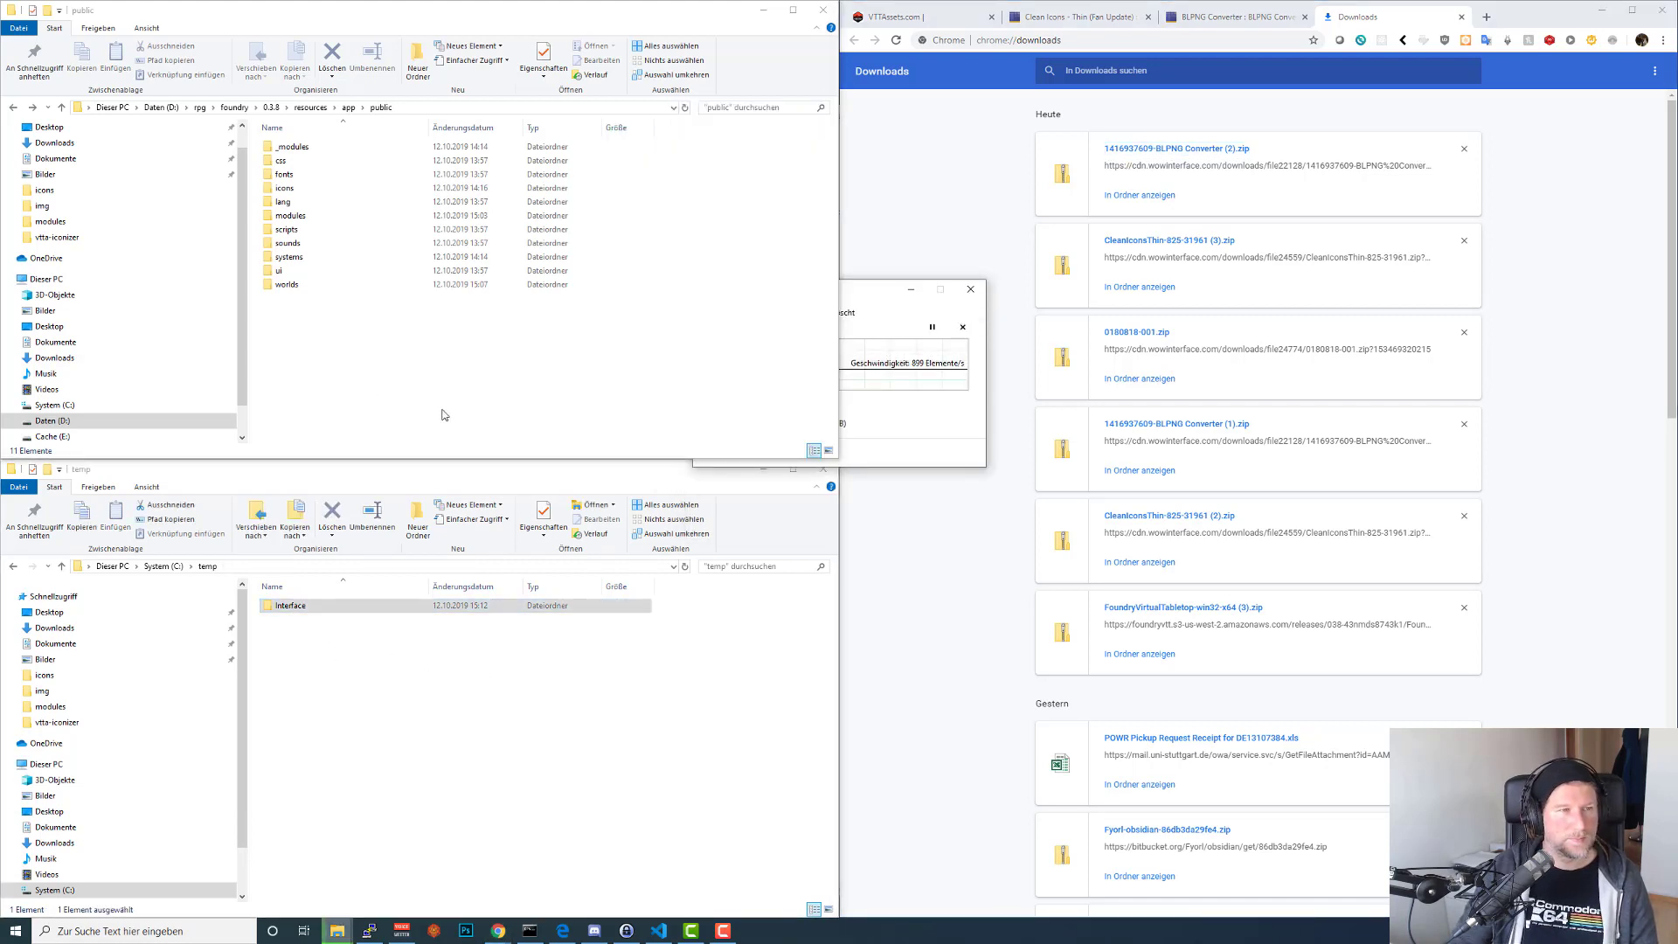
pyautogui.doubleClick(291, 190)
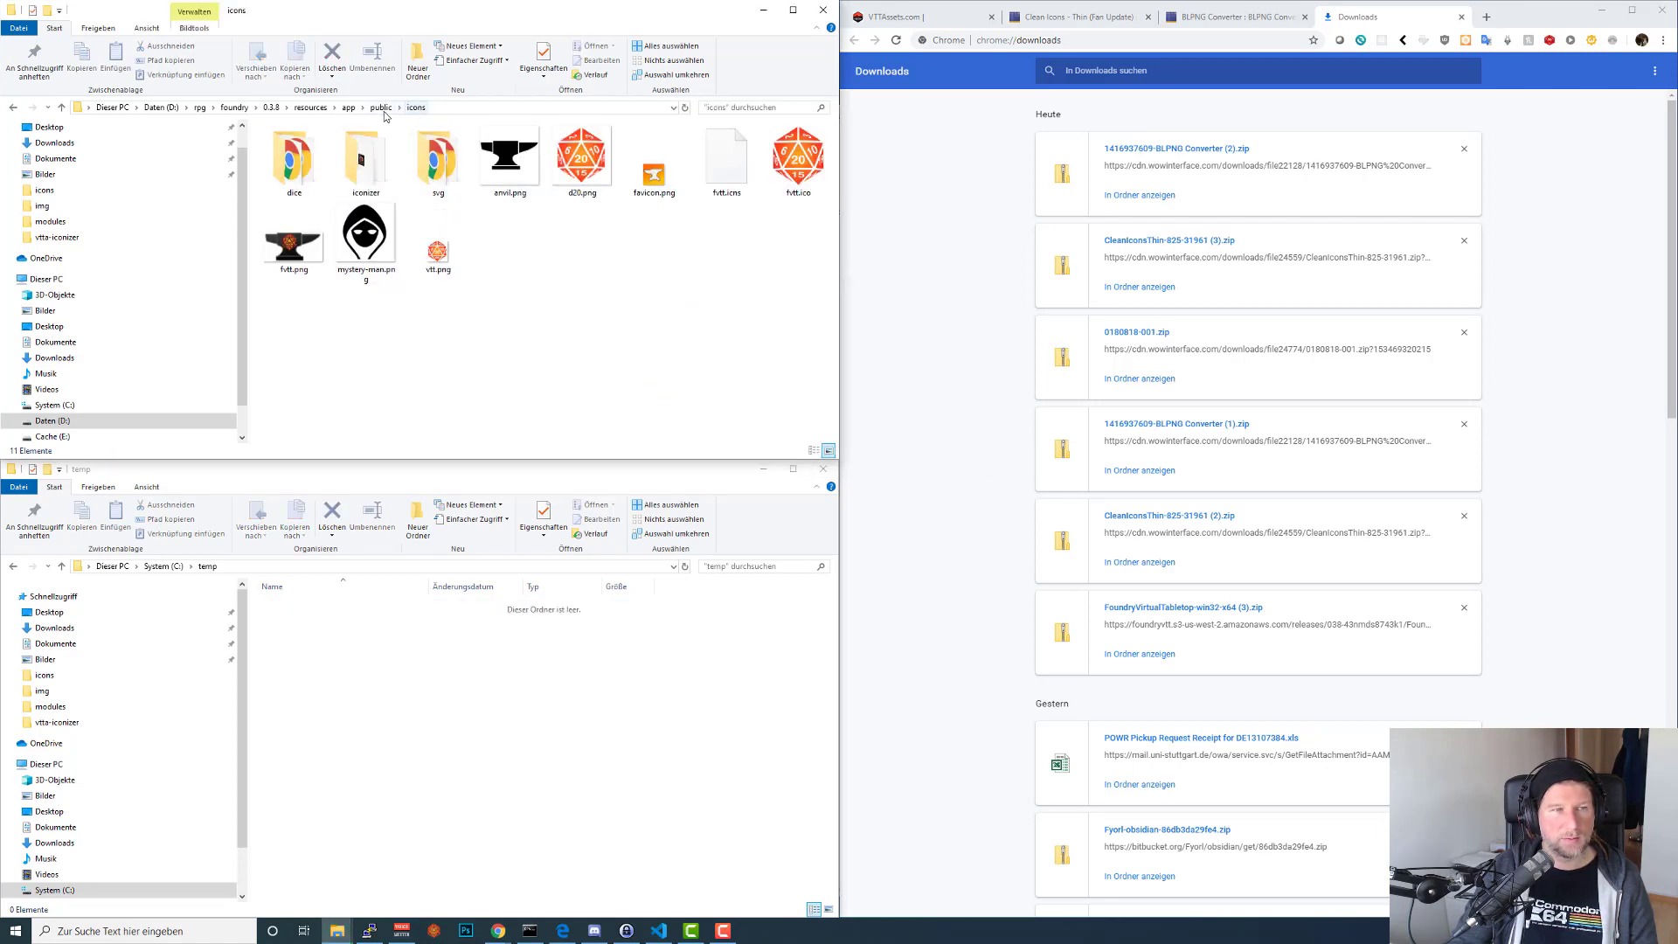
pyautogui.doubleClick(365, 159)
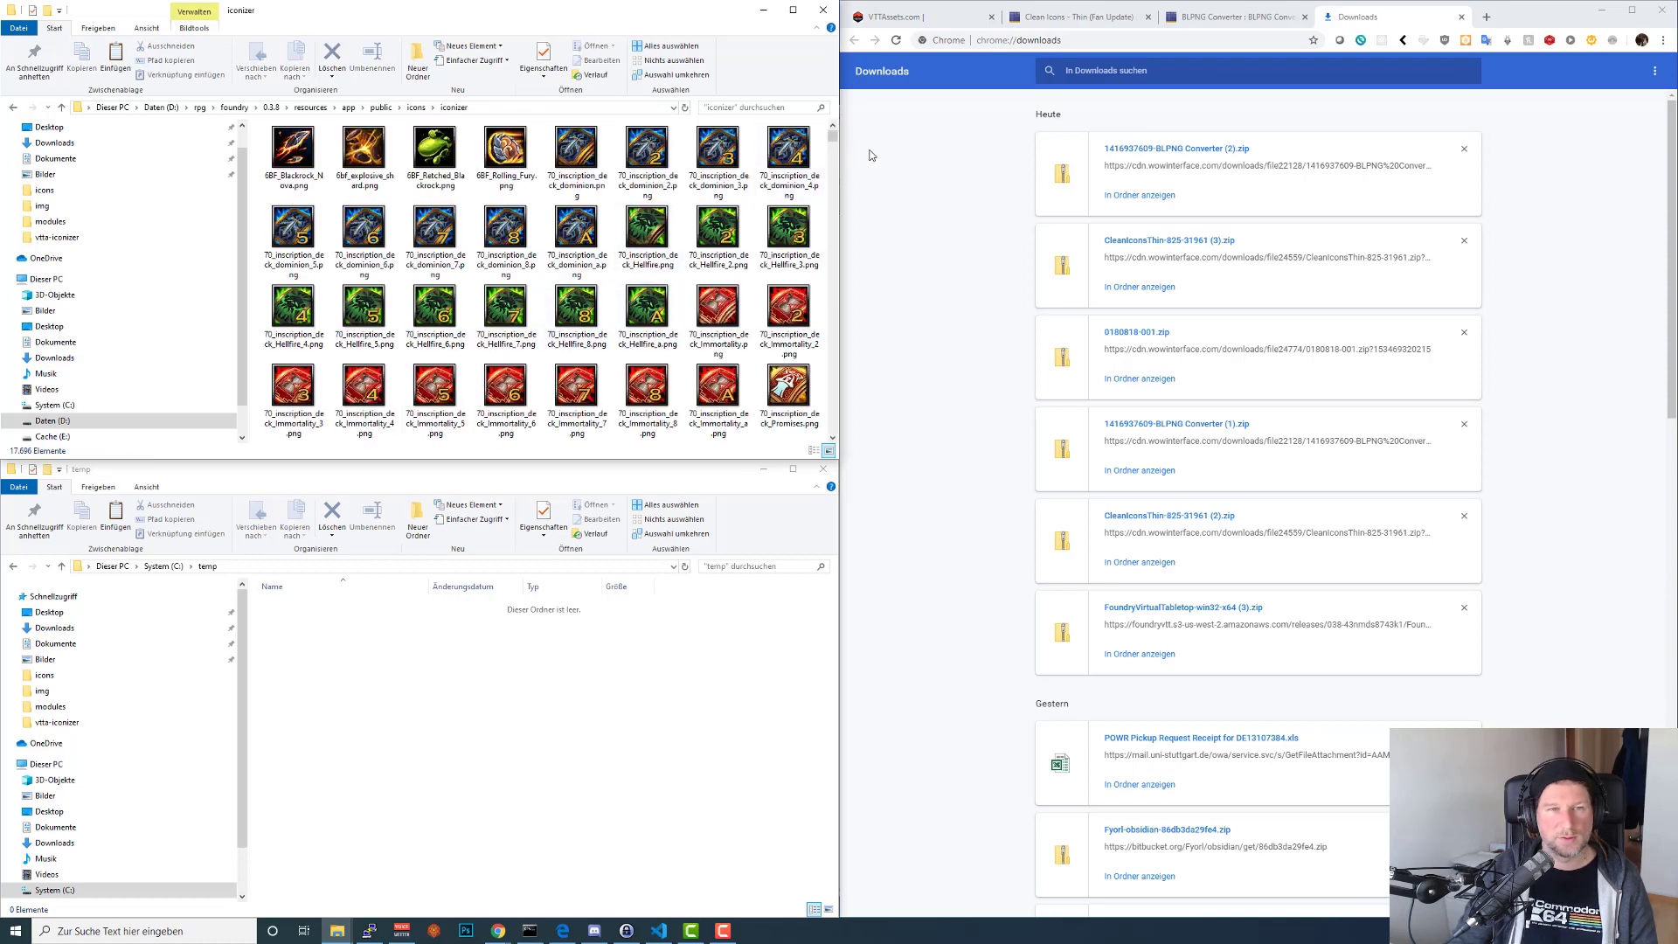
# Look through the PNG icons stored in the iconizer folder and return to the start of the list.
pyautogui.moveTo(837, 140); pyautogui.dragTo(834, 204)
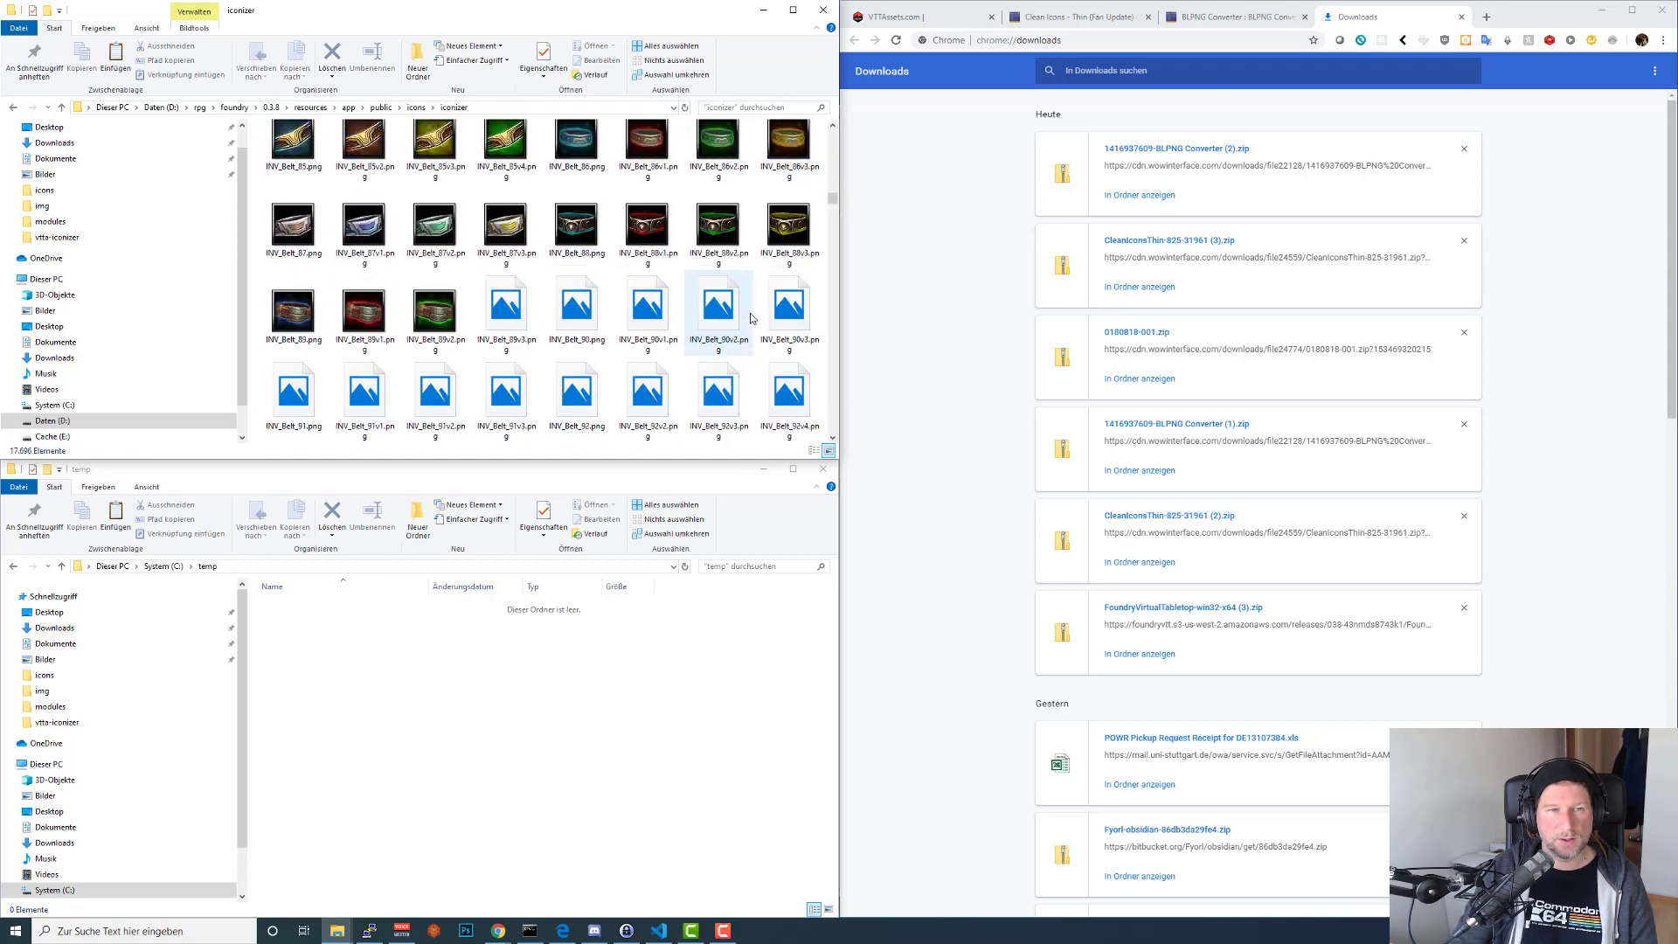
pyautogui.scroll(-10, 750, 319)
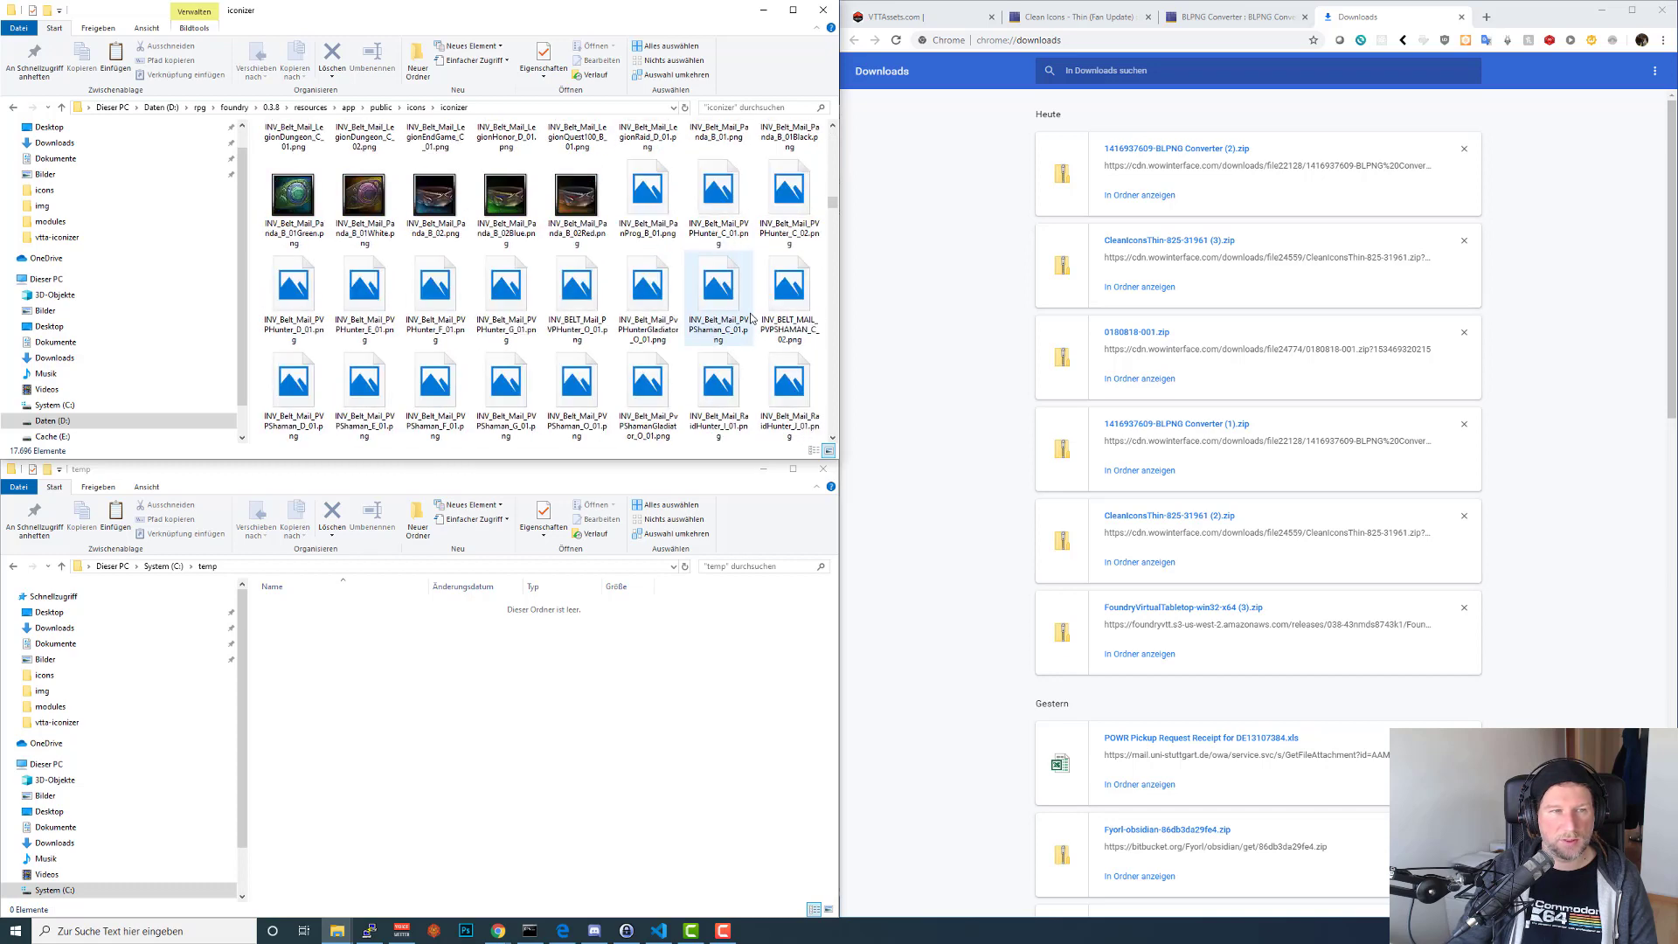
pyautogui.scroll(-10, 749, 319)
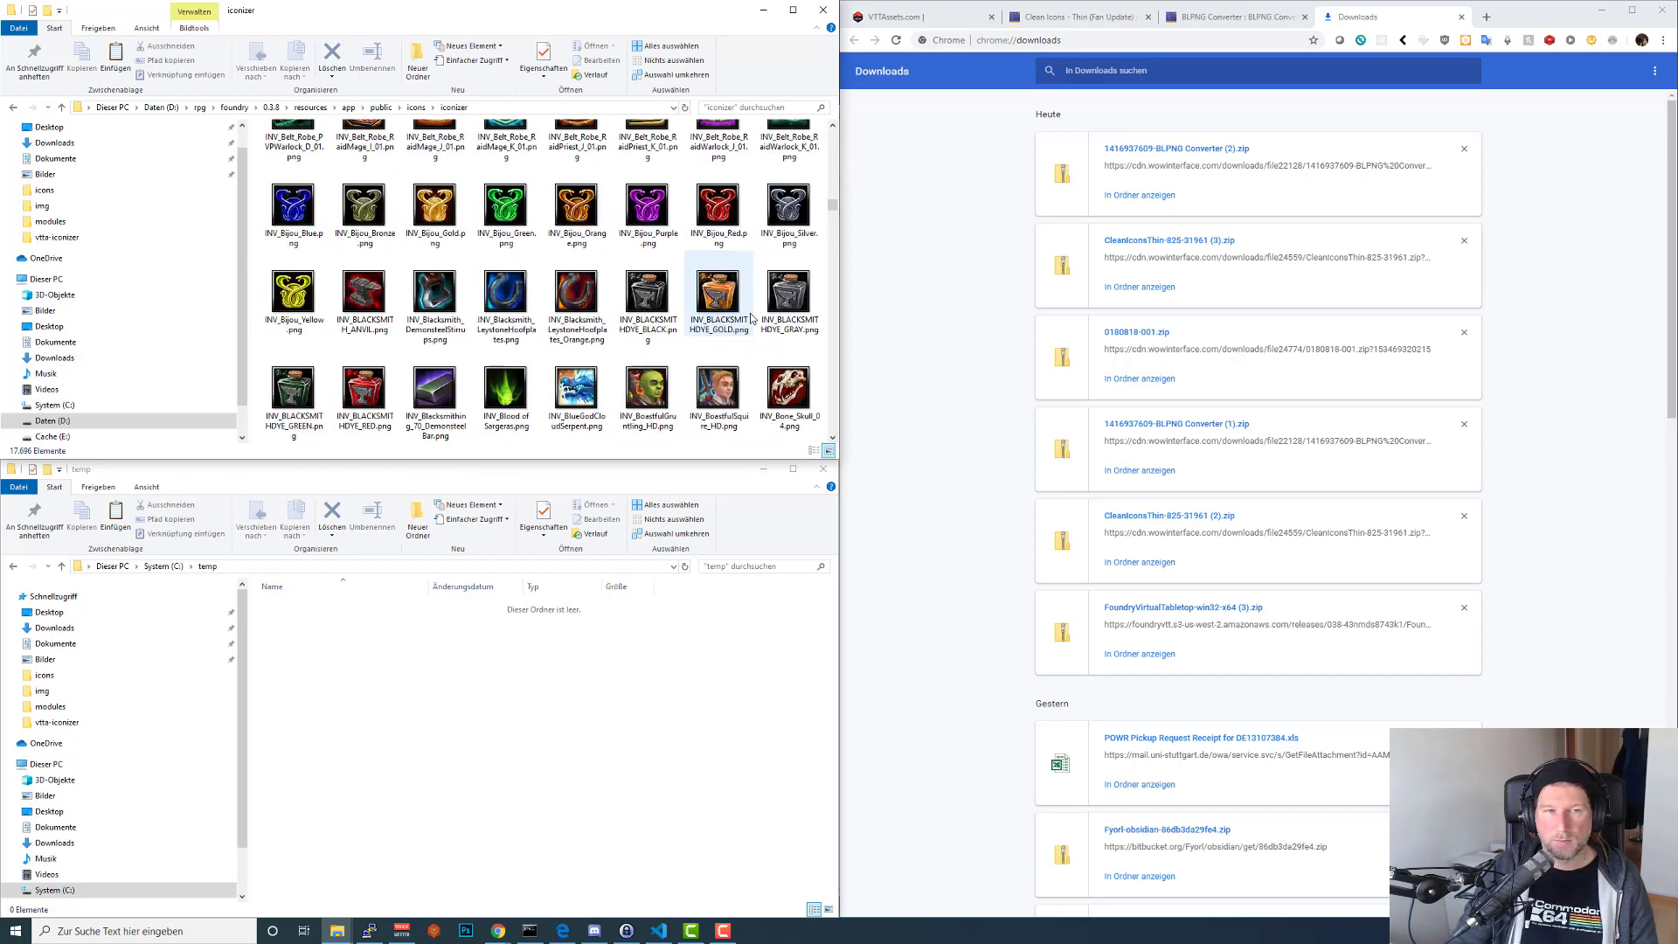
pyautogui.scroll(-10, 750, 319)
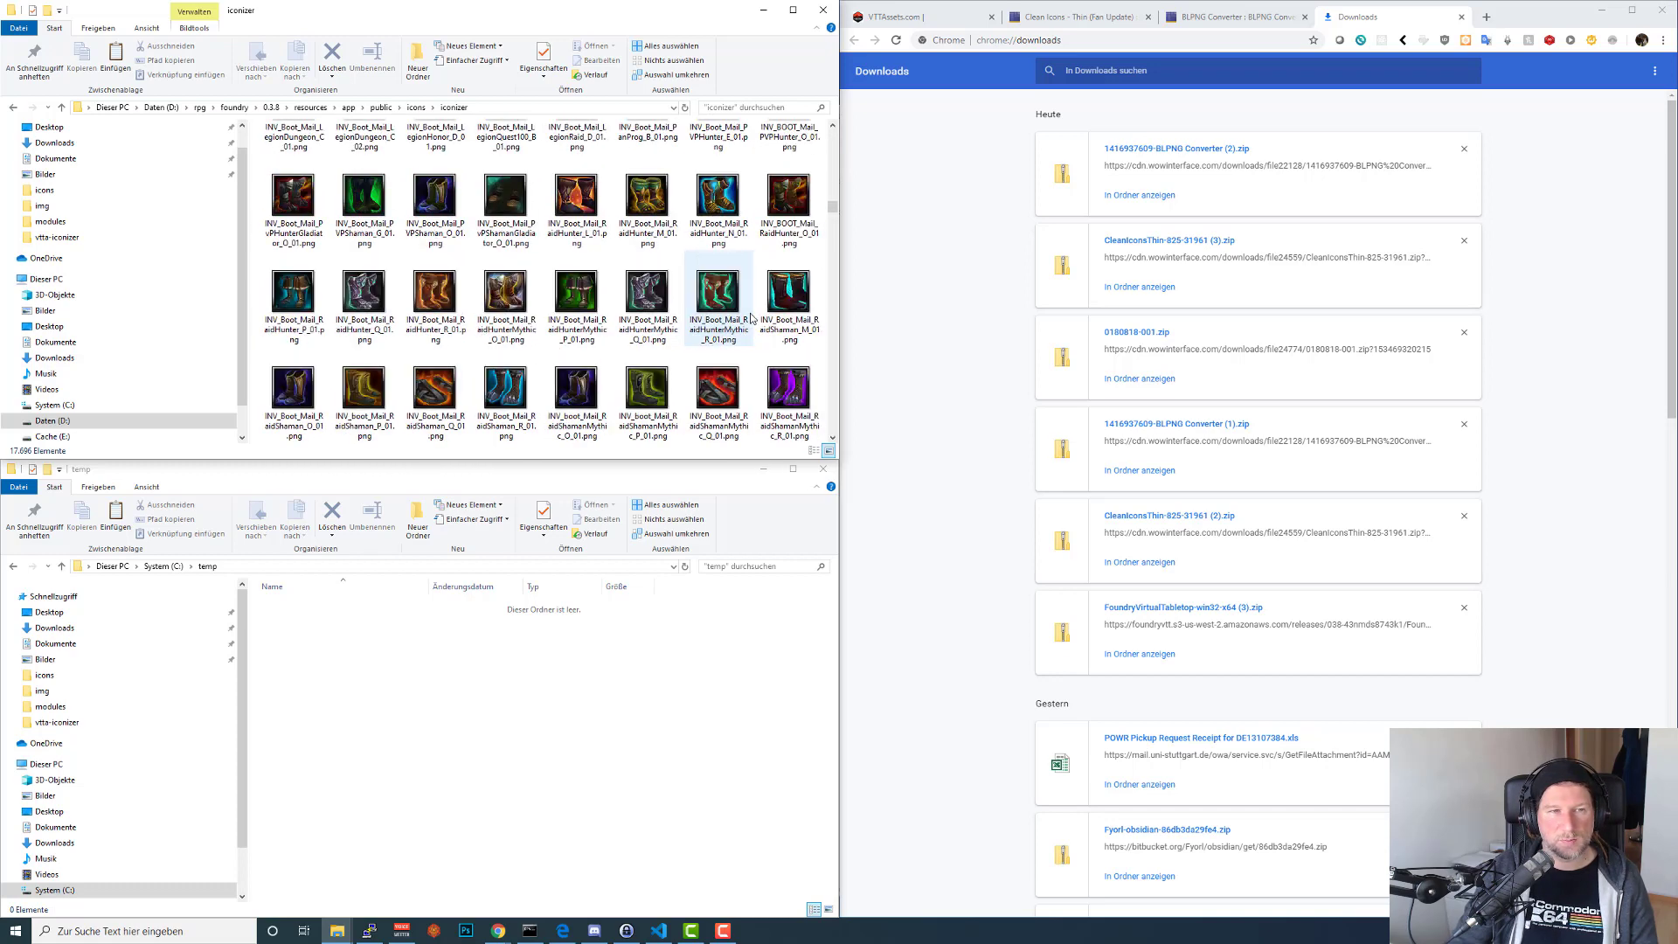
pyautogui.scroll(-10, 750, 319)
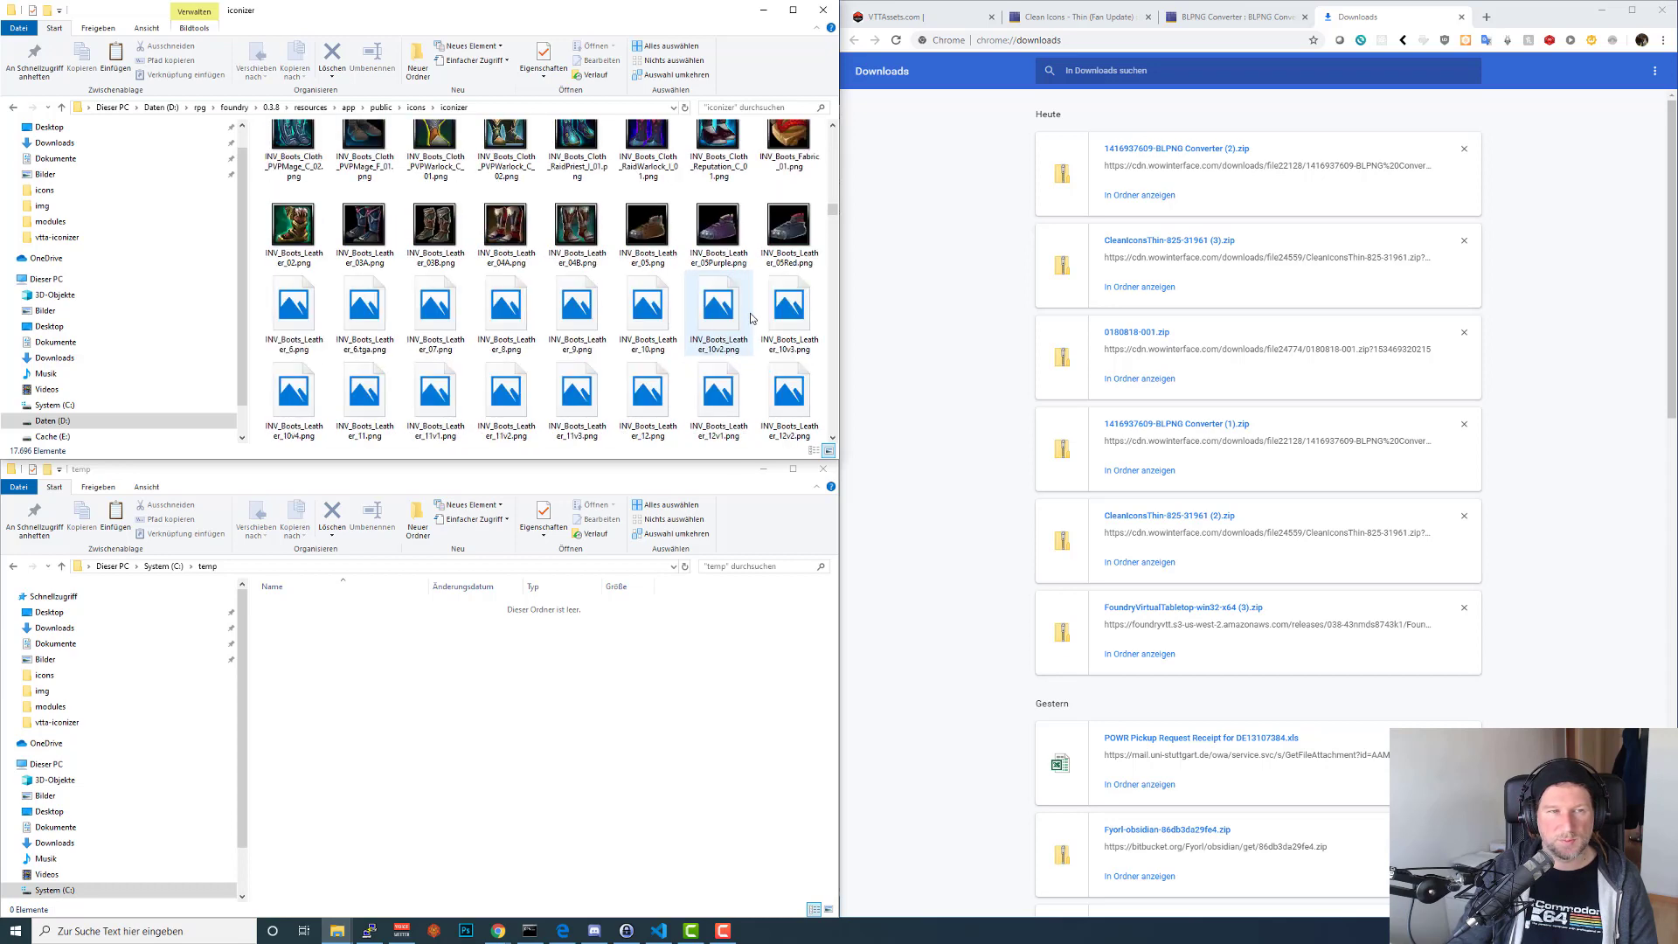
pyautogui.scroll(-3, 750, 319)
pyautogui.moveTo(830, 214); pyautogui.dragTo(830, 310)
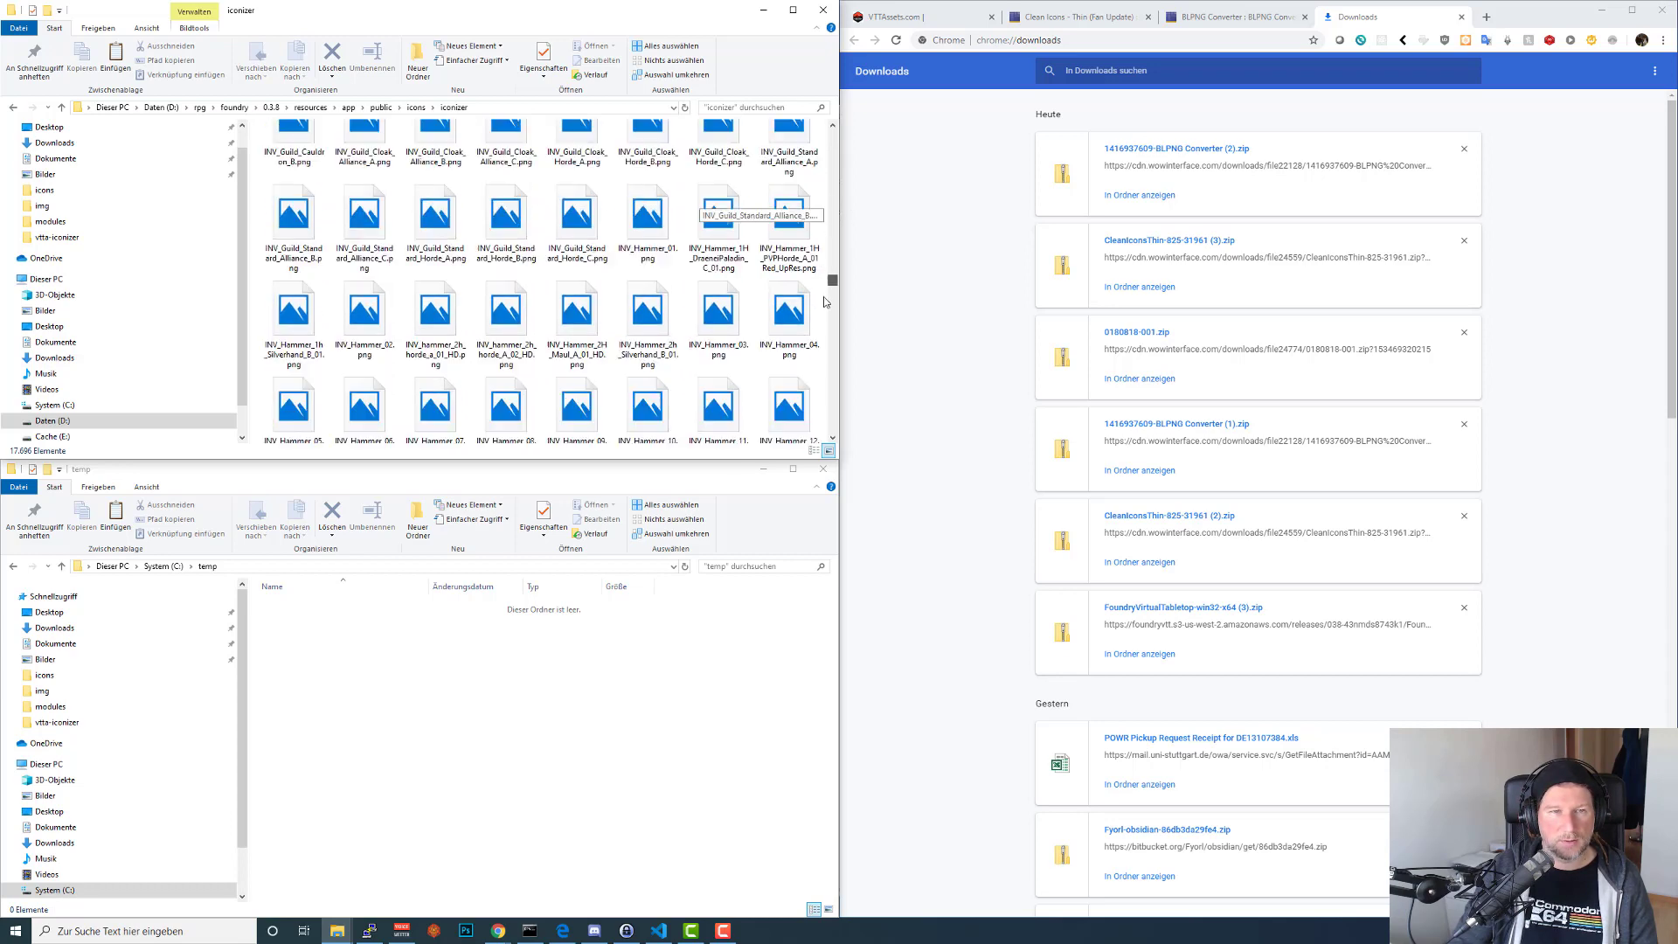
pyautogui.scroll(-1, 674, 398)
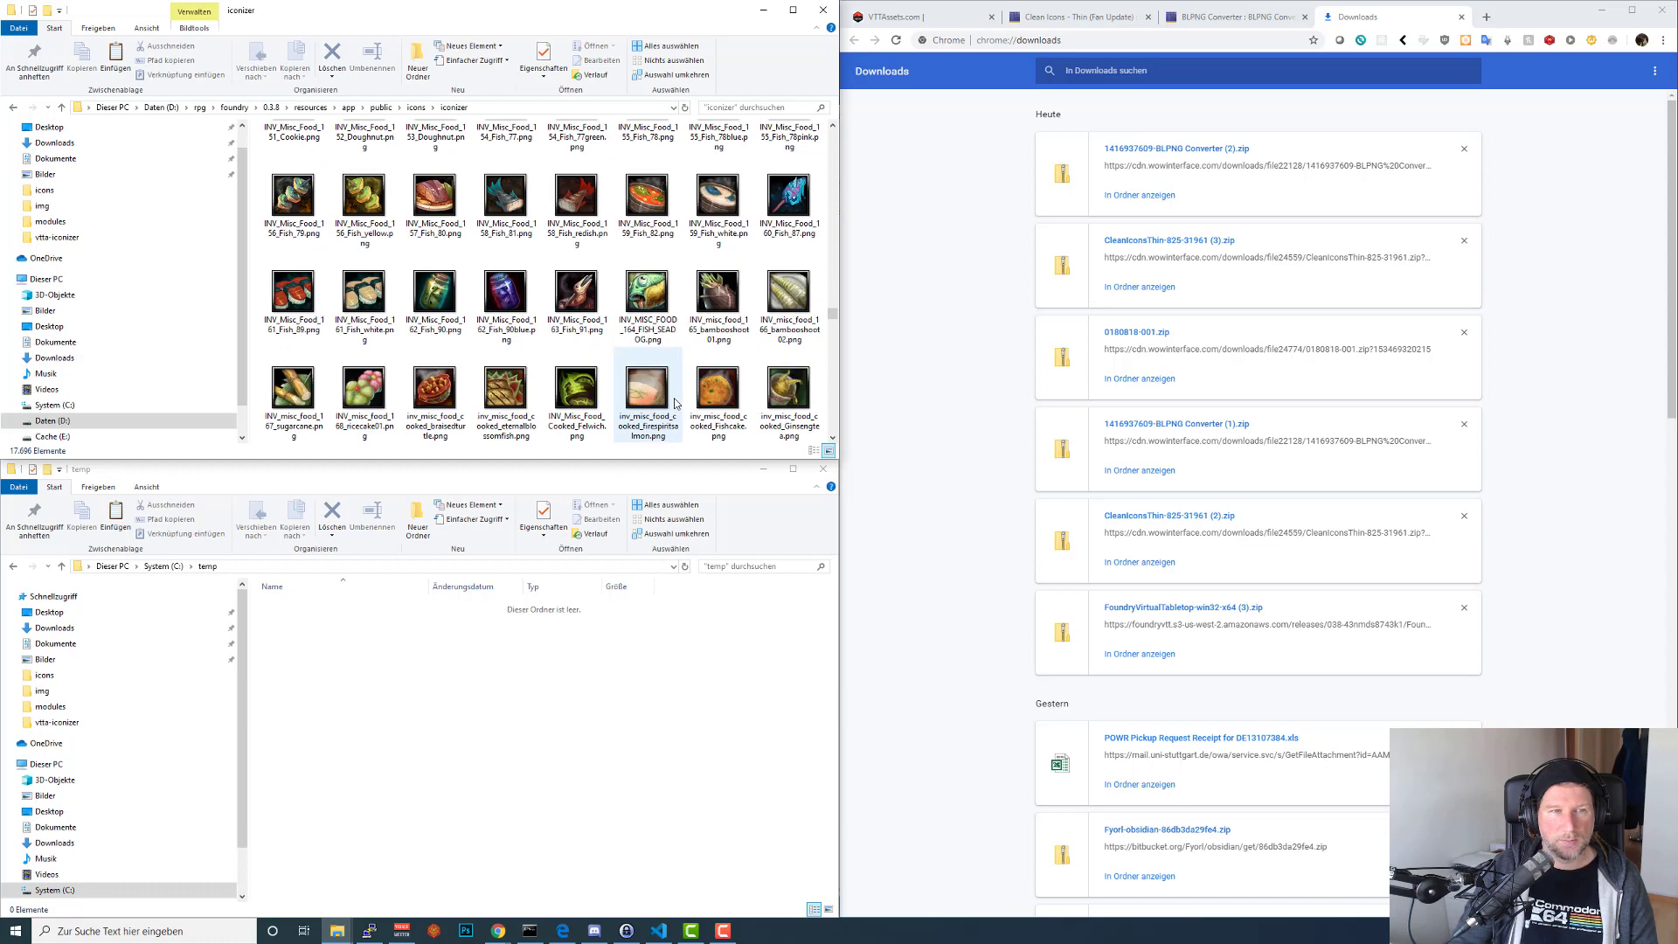
pyautogui.moveTo(832, 321); pyautogui.dragTo(835, 130)
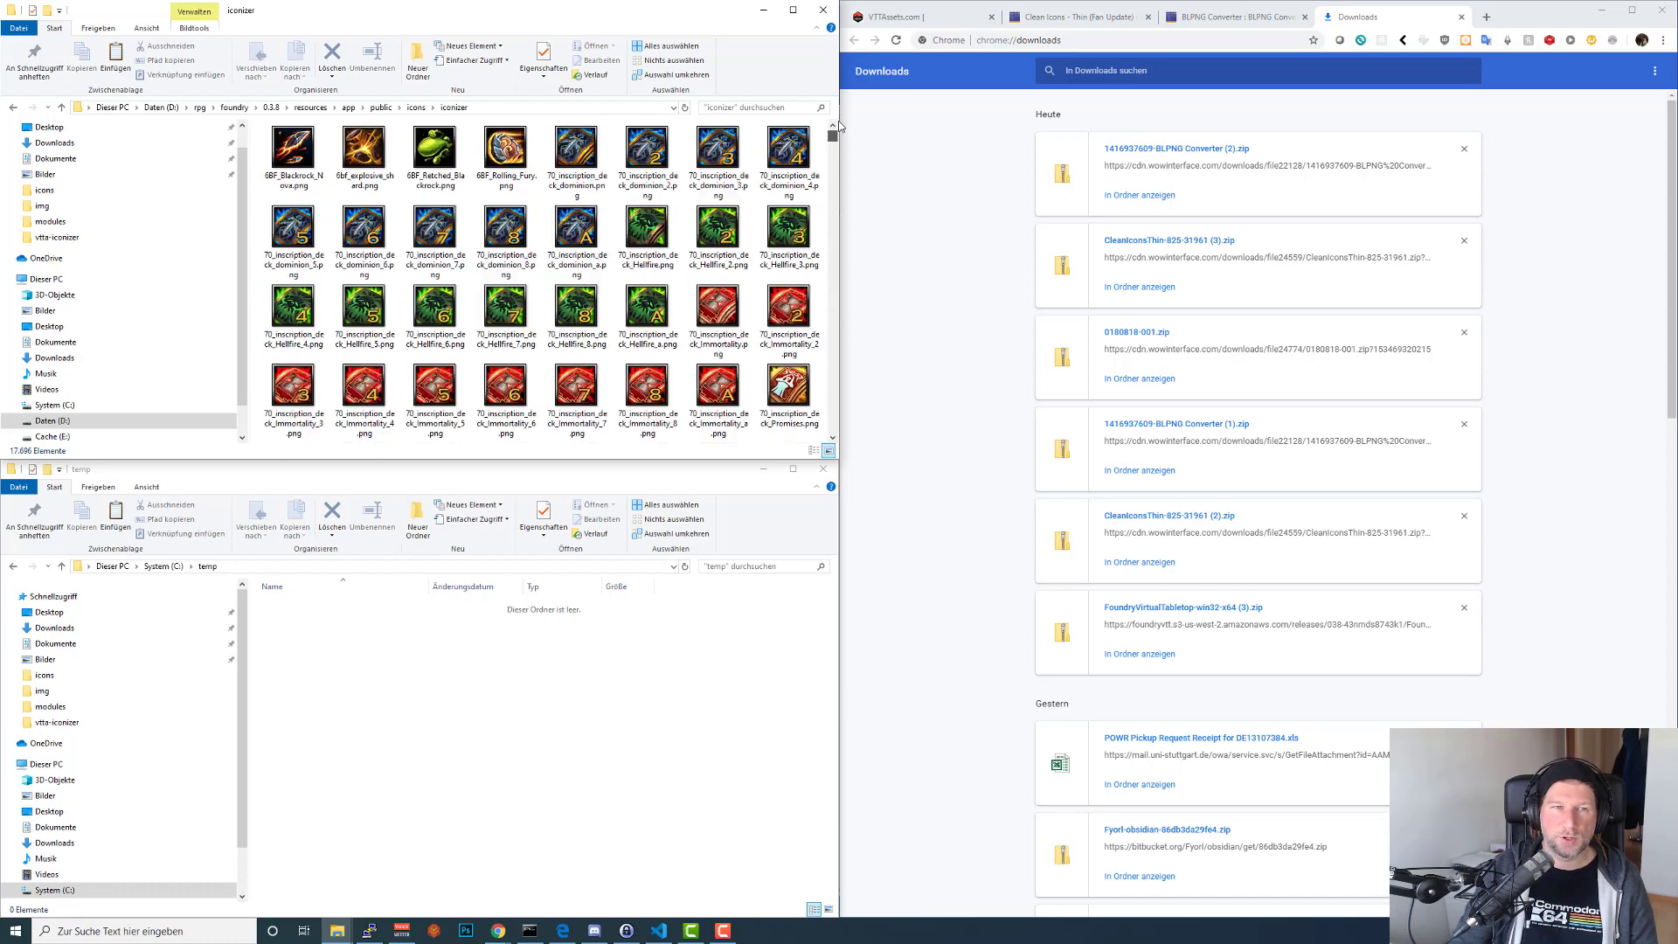
pyautogui.click(519, 108)
pyautogui.click(568, 634)
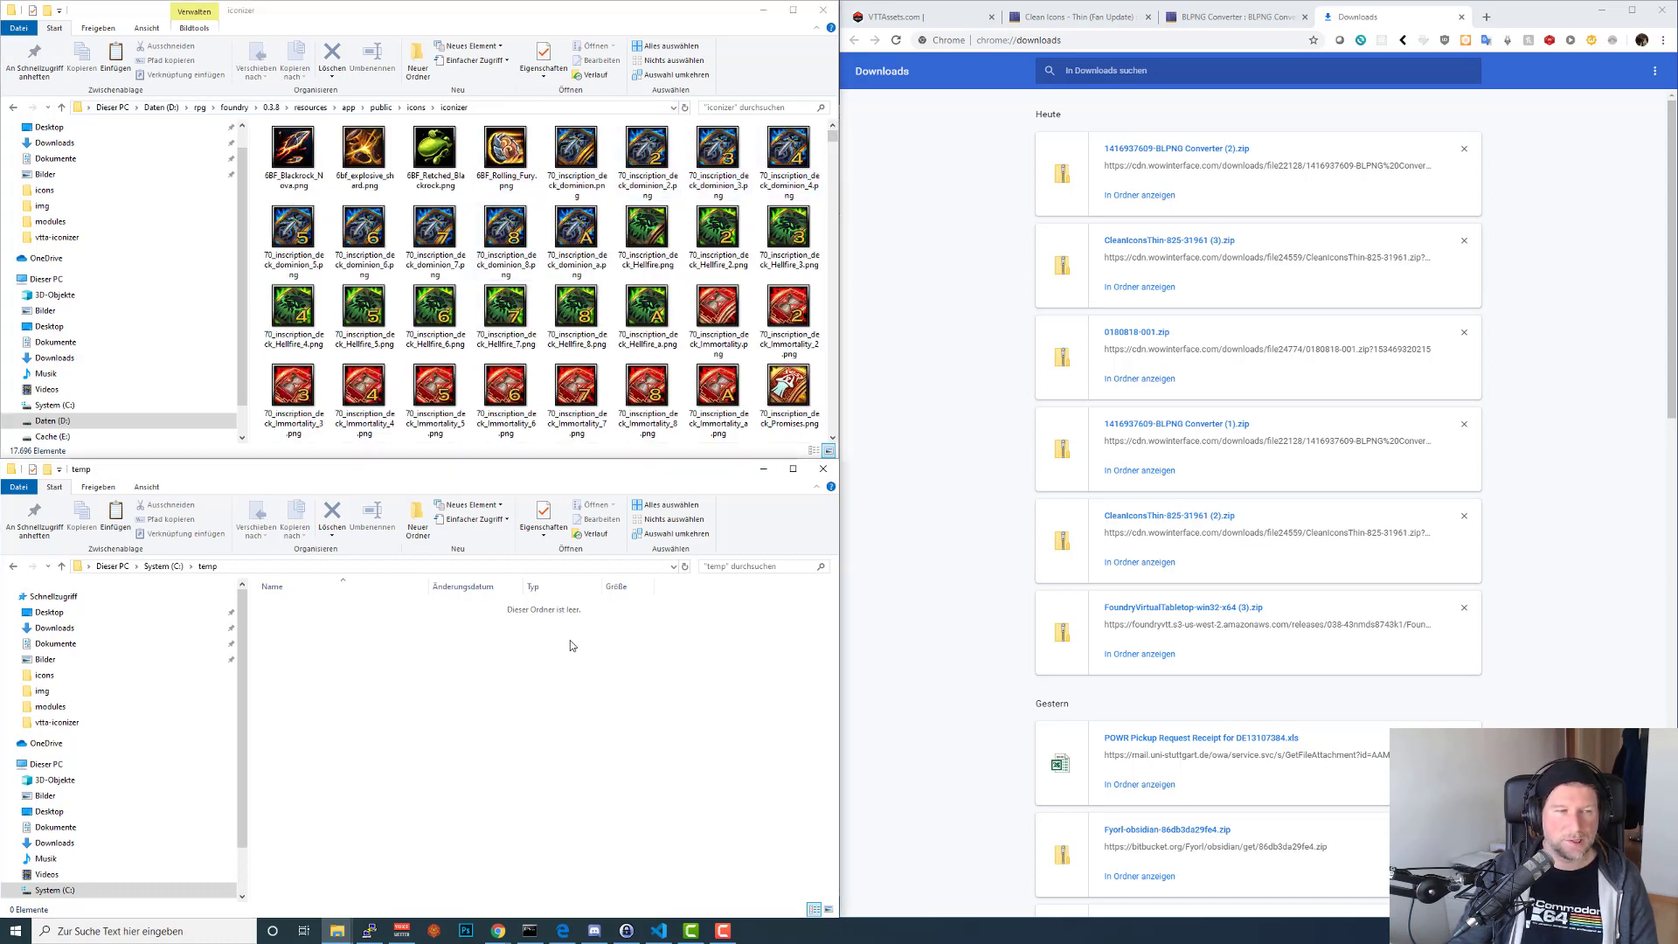
pyautogui.click(463, 16)
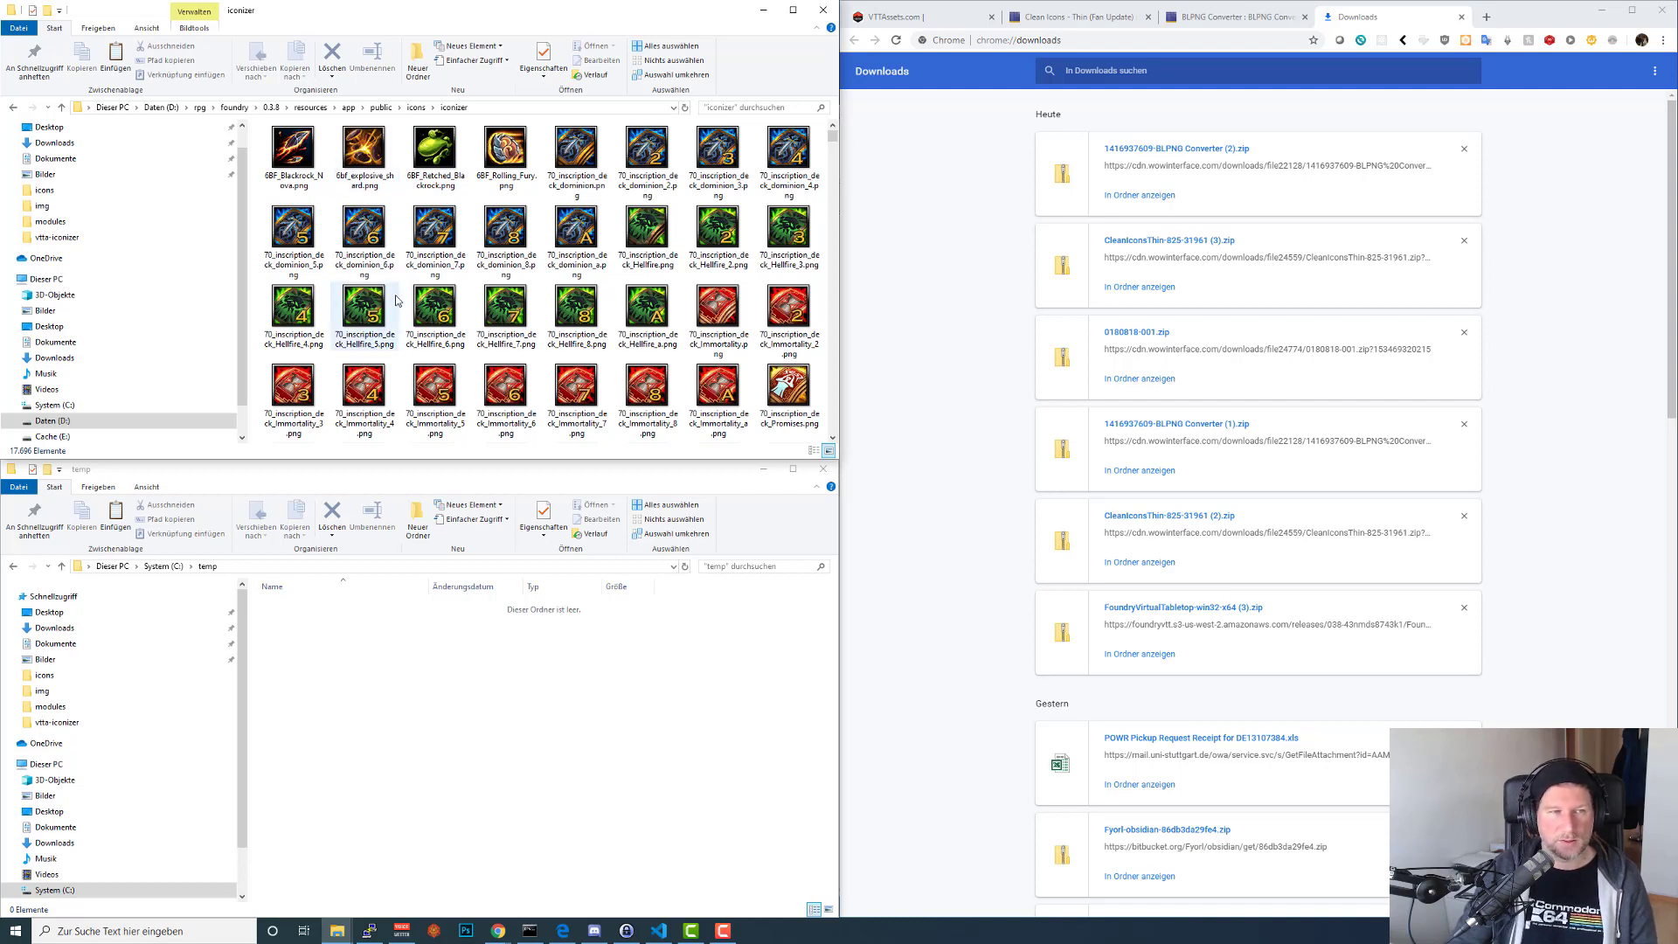
pyautogui.click(892, 214)
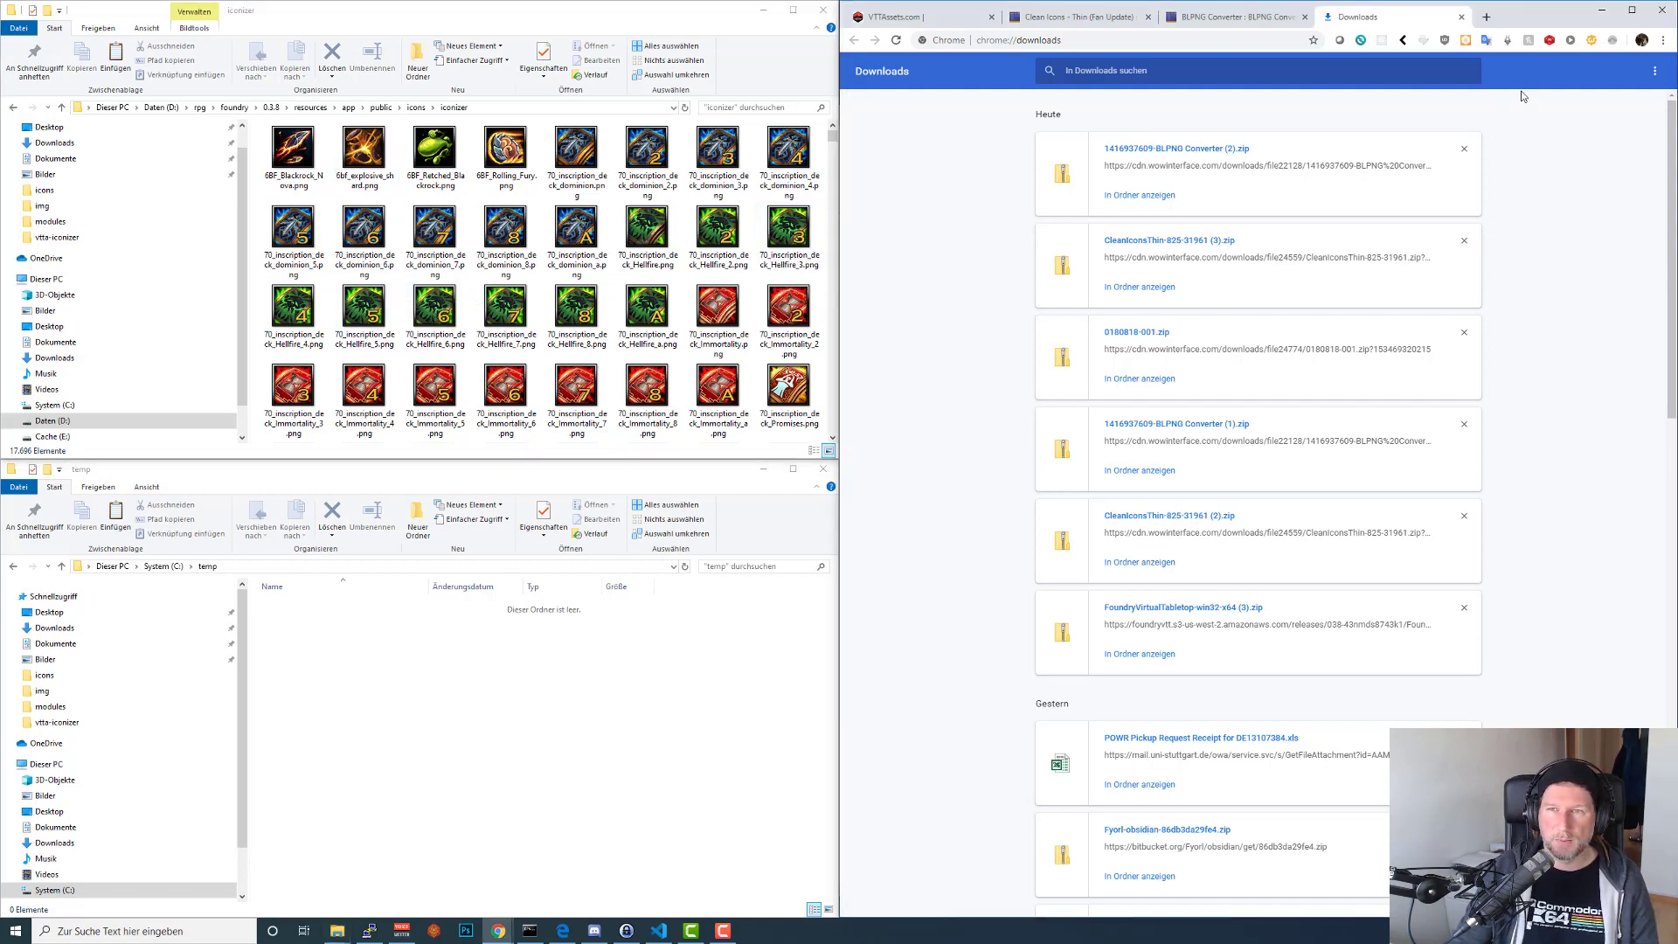
# Close the browser's Downloads page and check where the iconizer folder sits inside Foundry's icons folder.
pyautogui.click(1462, 17)
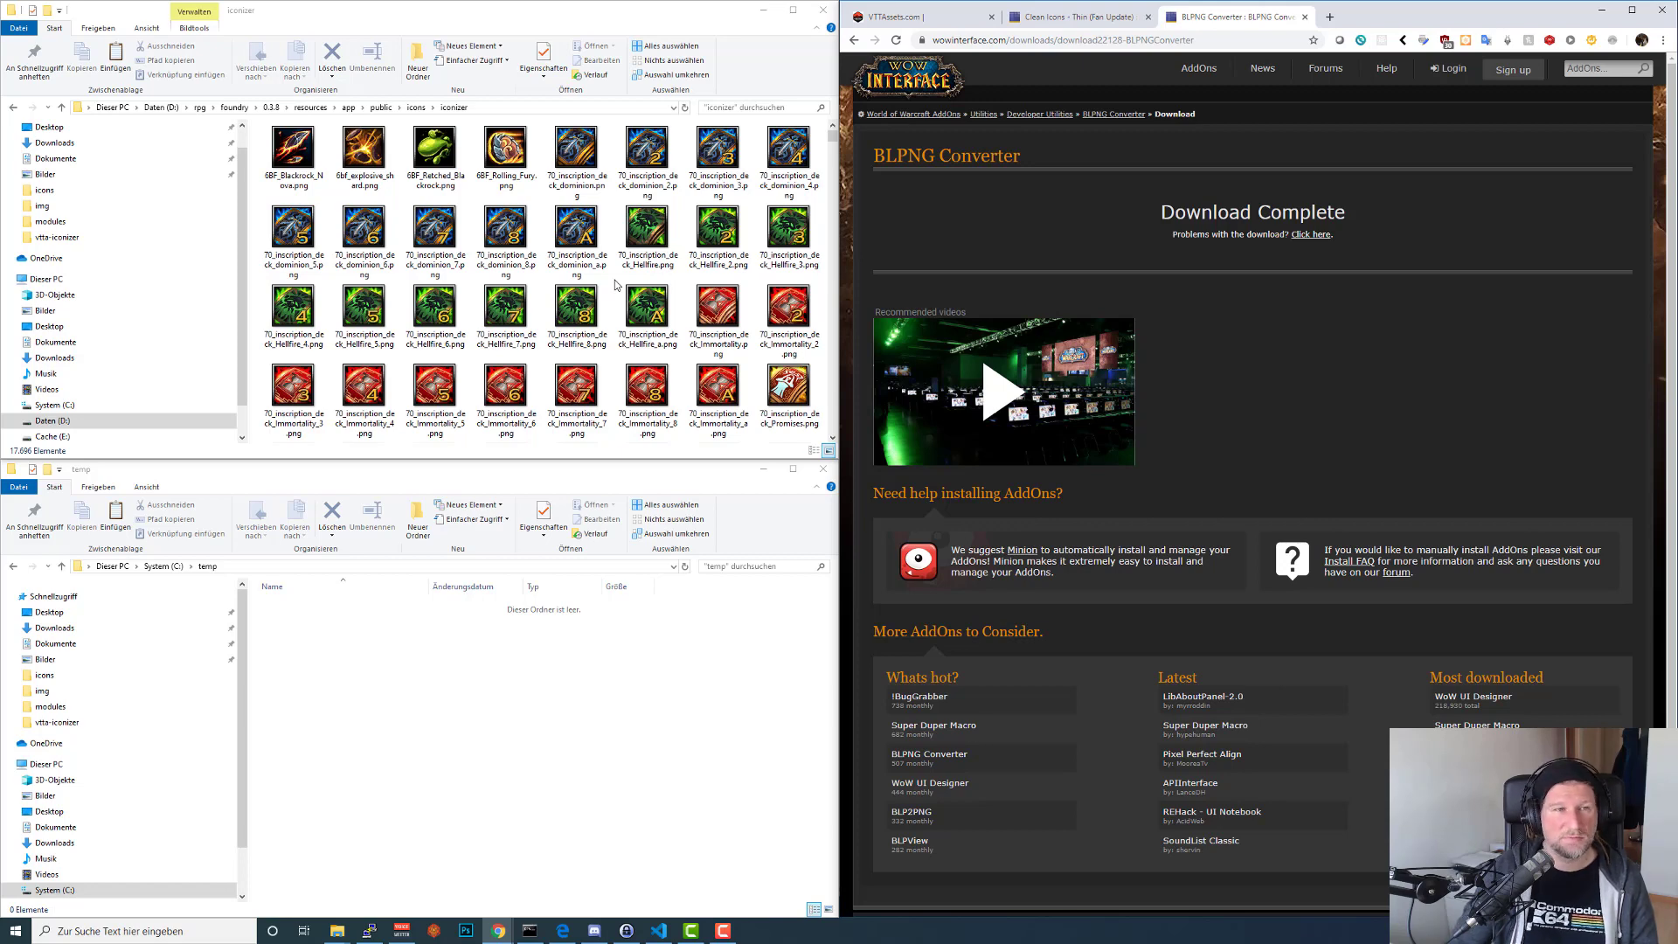
pyautogui.click(415, 107)
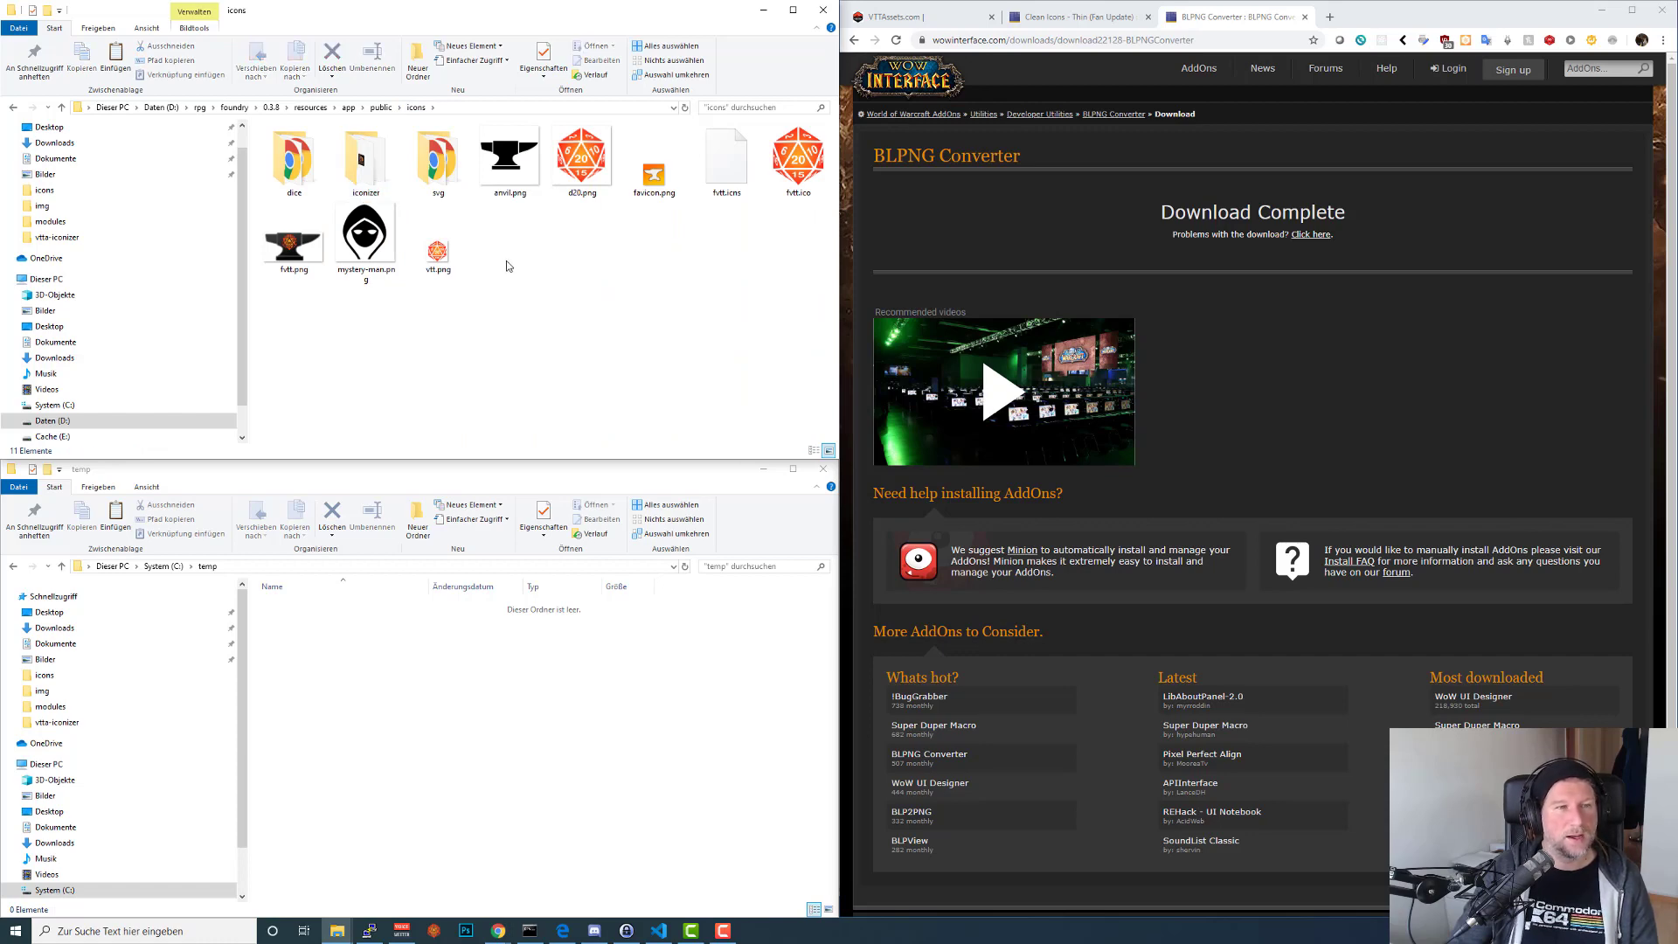
pyautogui.doubleClick(376, 180)
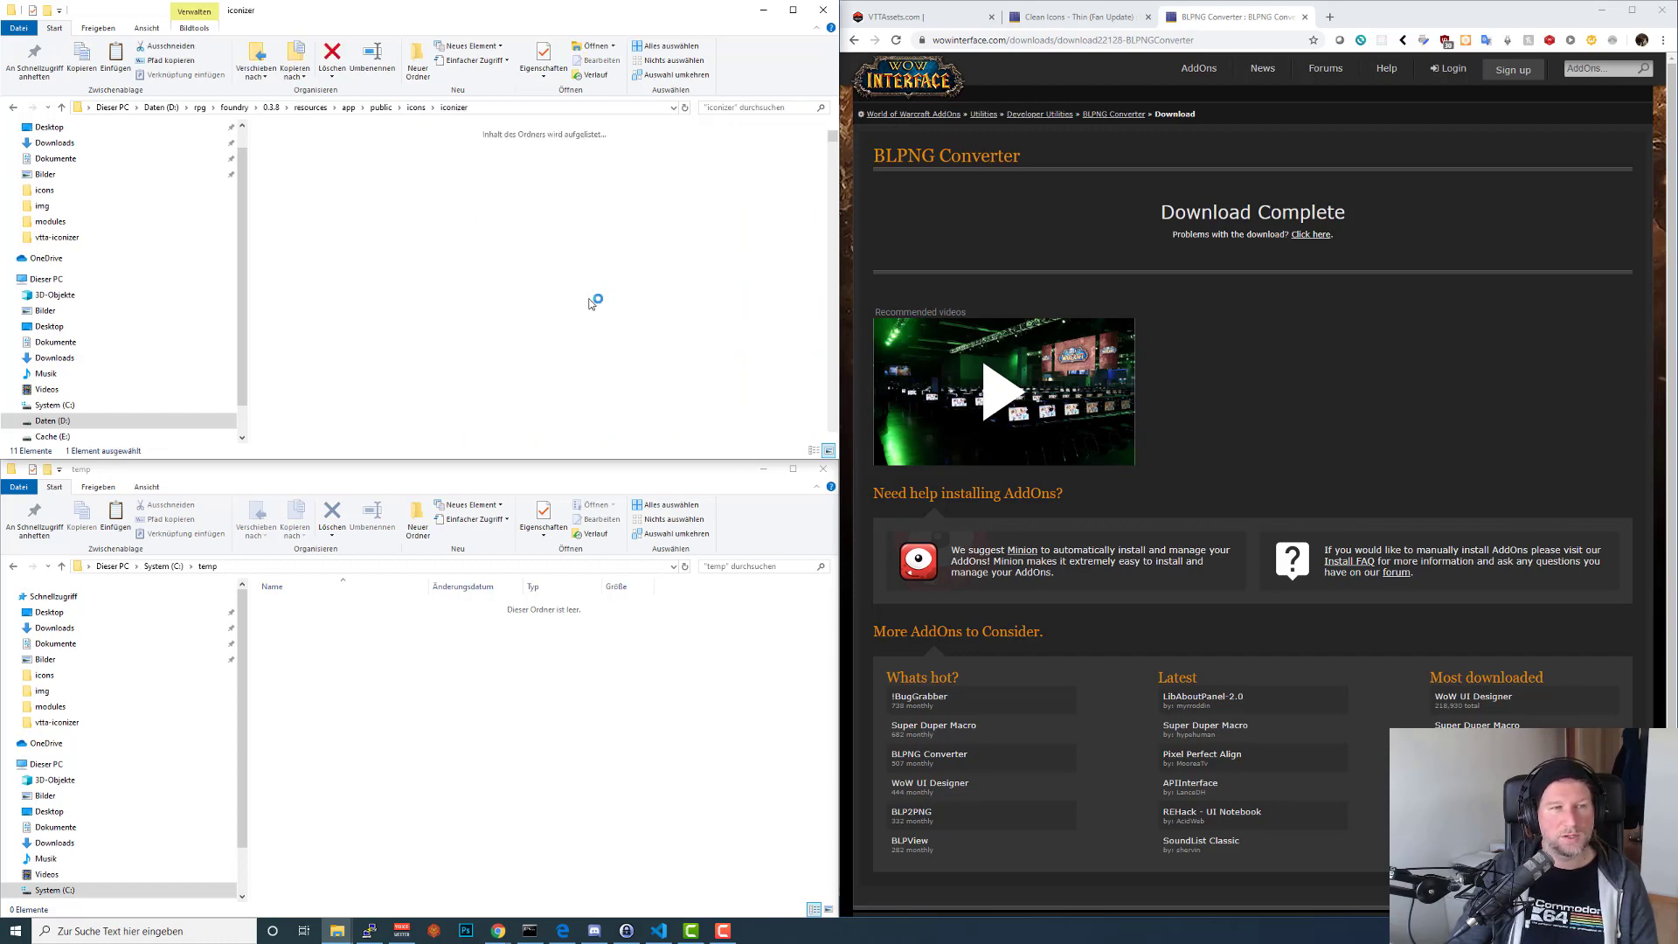
pyautogui.click(416, 107)
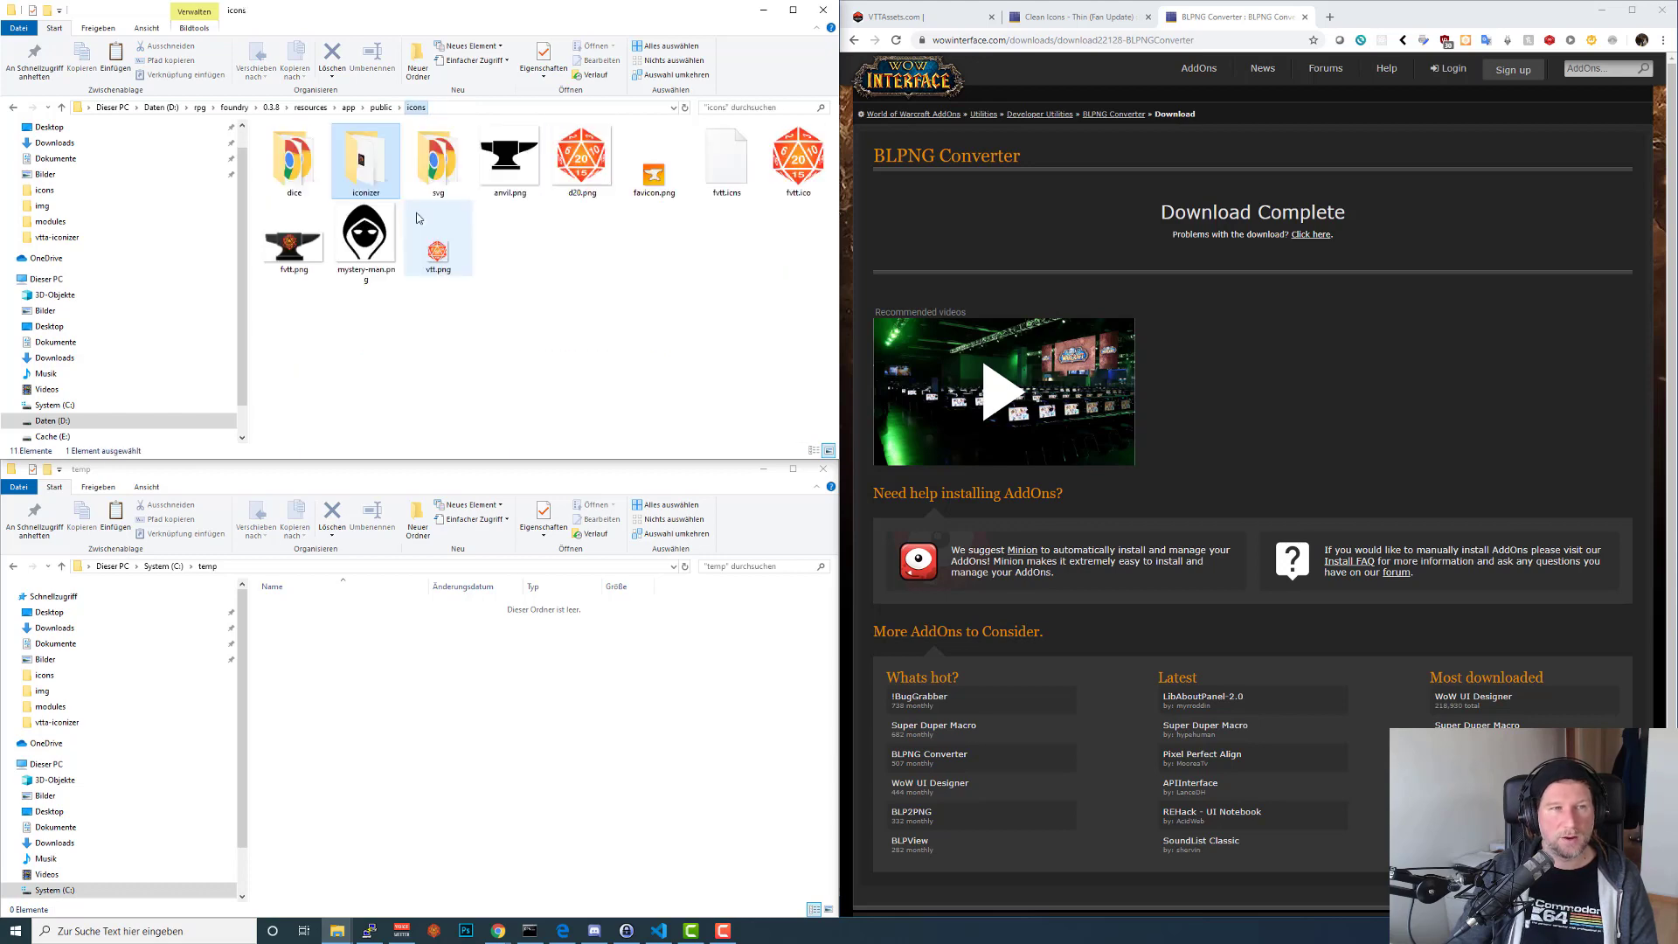
# Create a new folder named upload in Foundry's public folder.
pyautogui.click(381, 107)
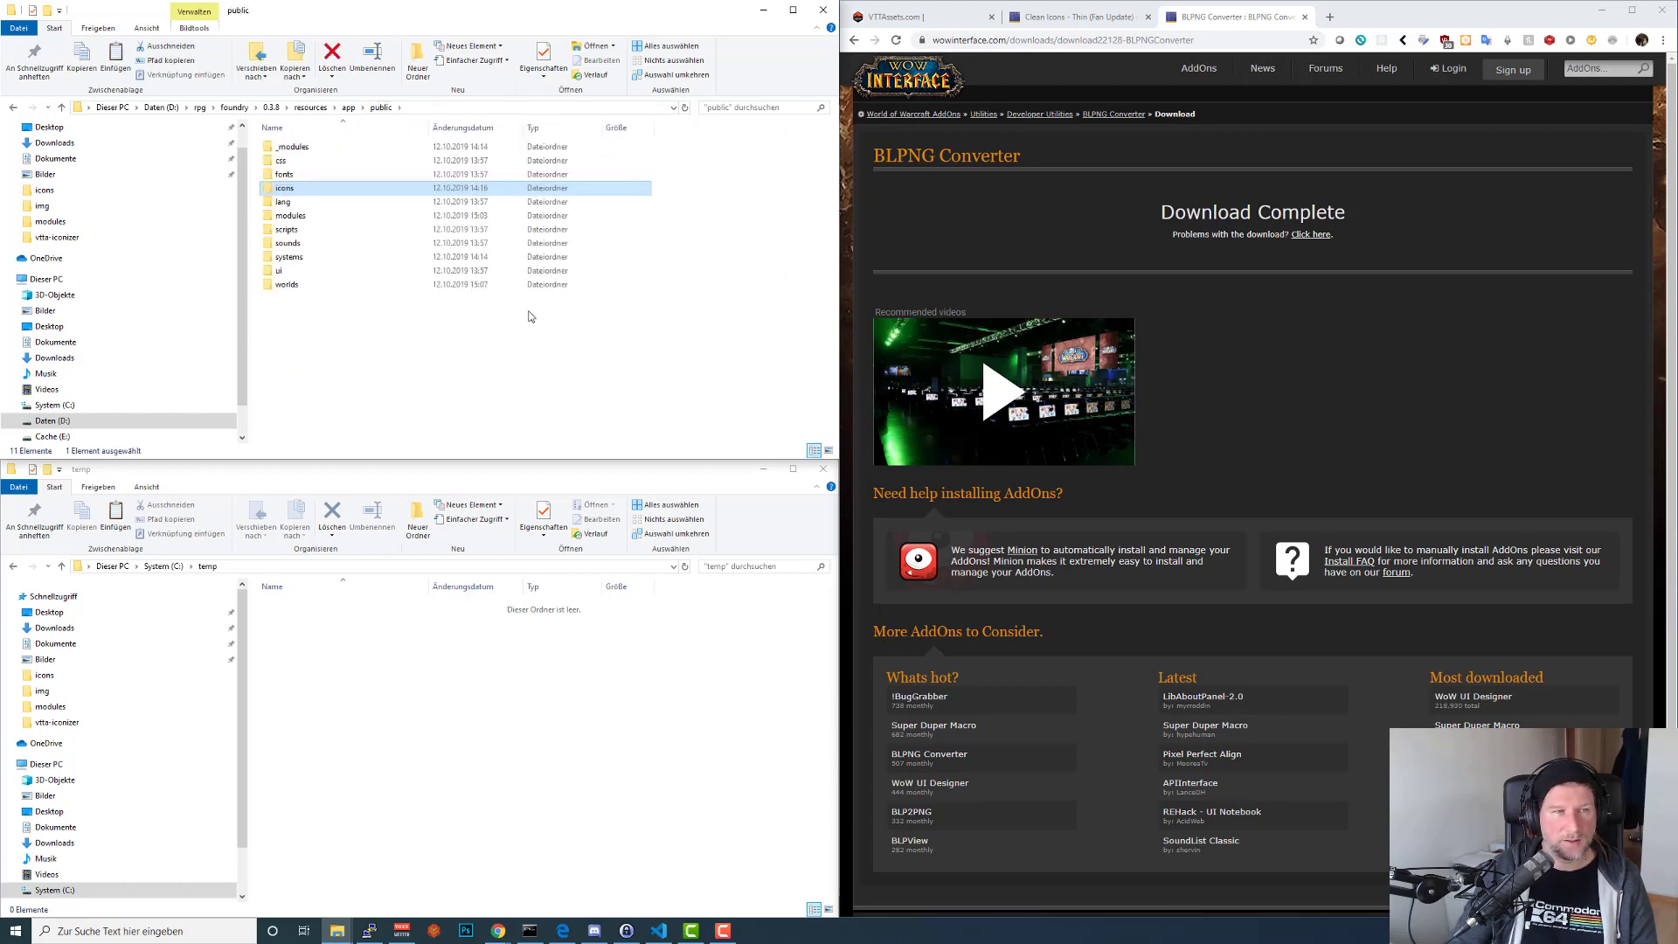
pyautogui.rightClick(297, 324)
pyautogui.moveTo(263, 524)
pyautogui.click(420, 522)
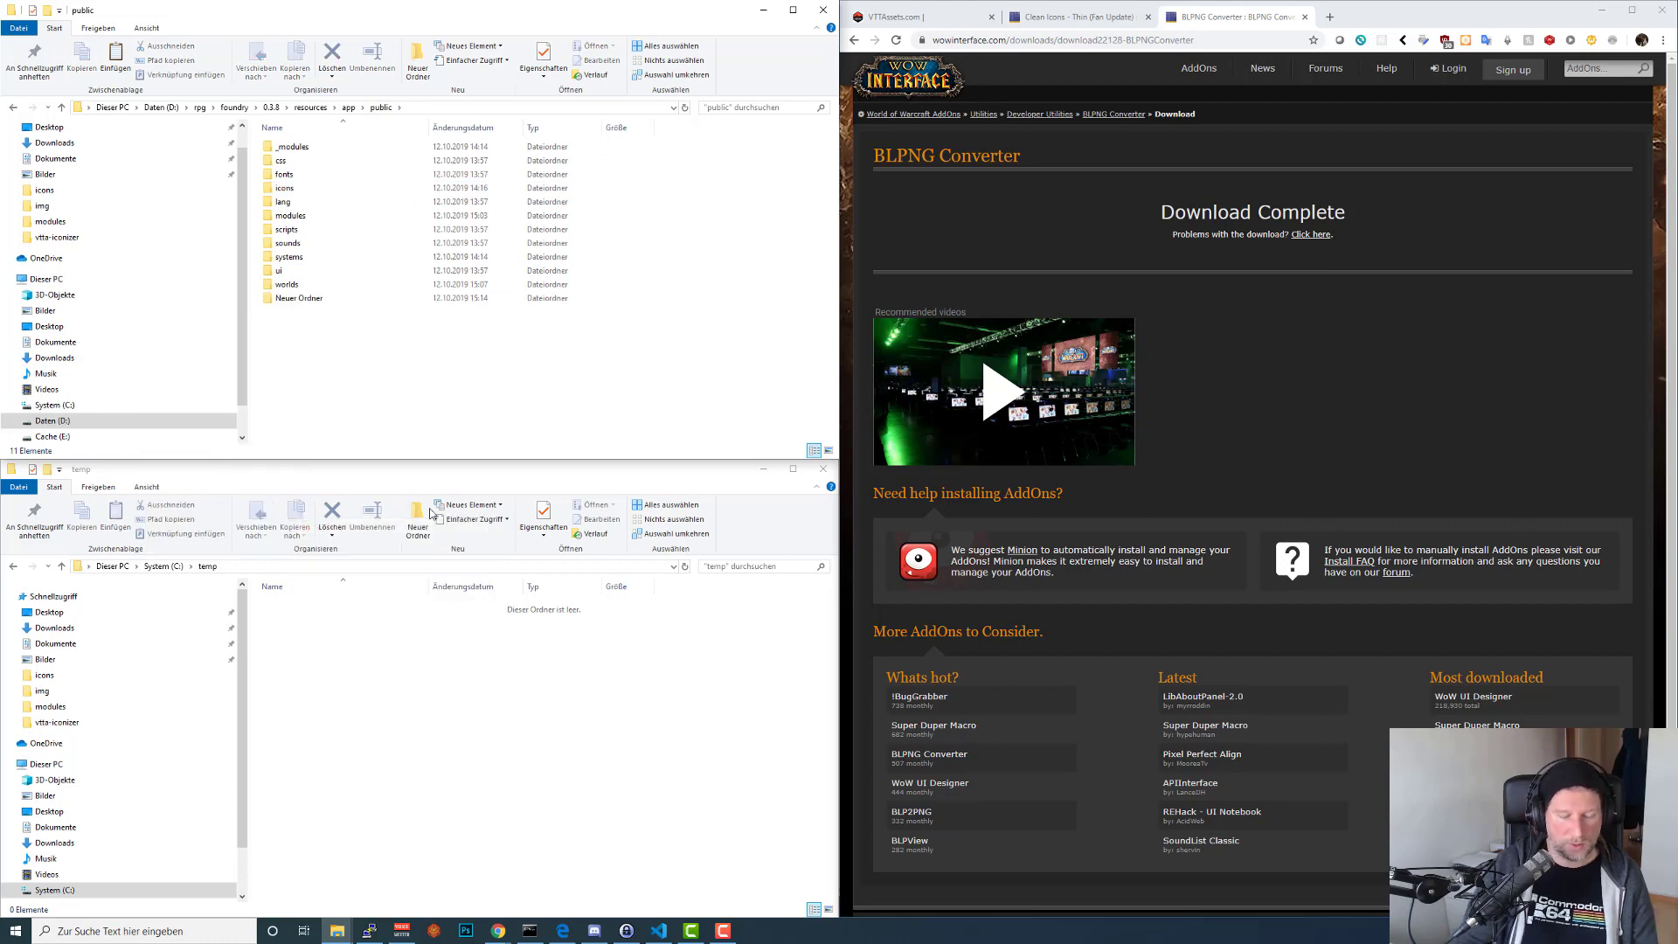
pyautogui.write('upload')
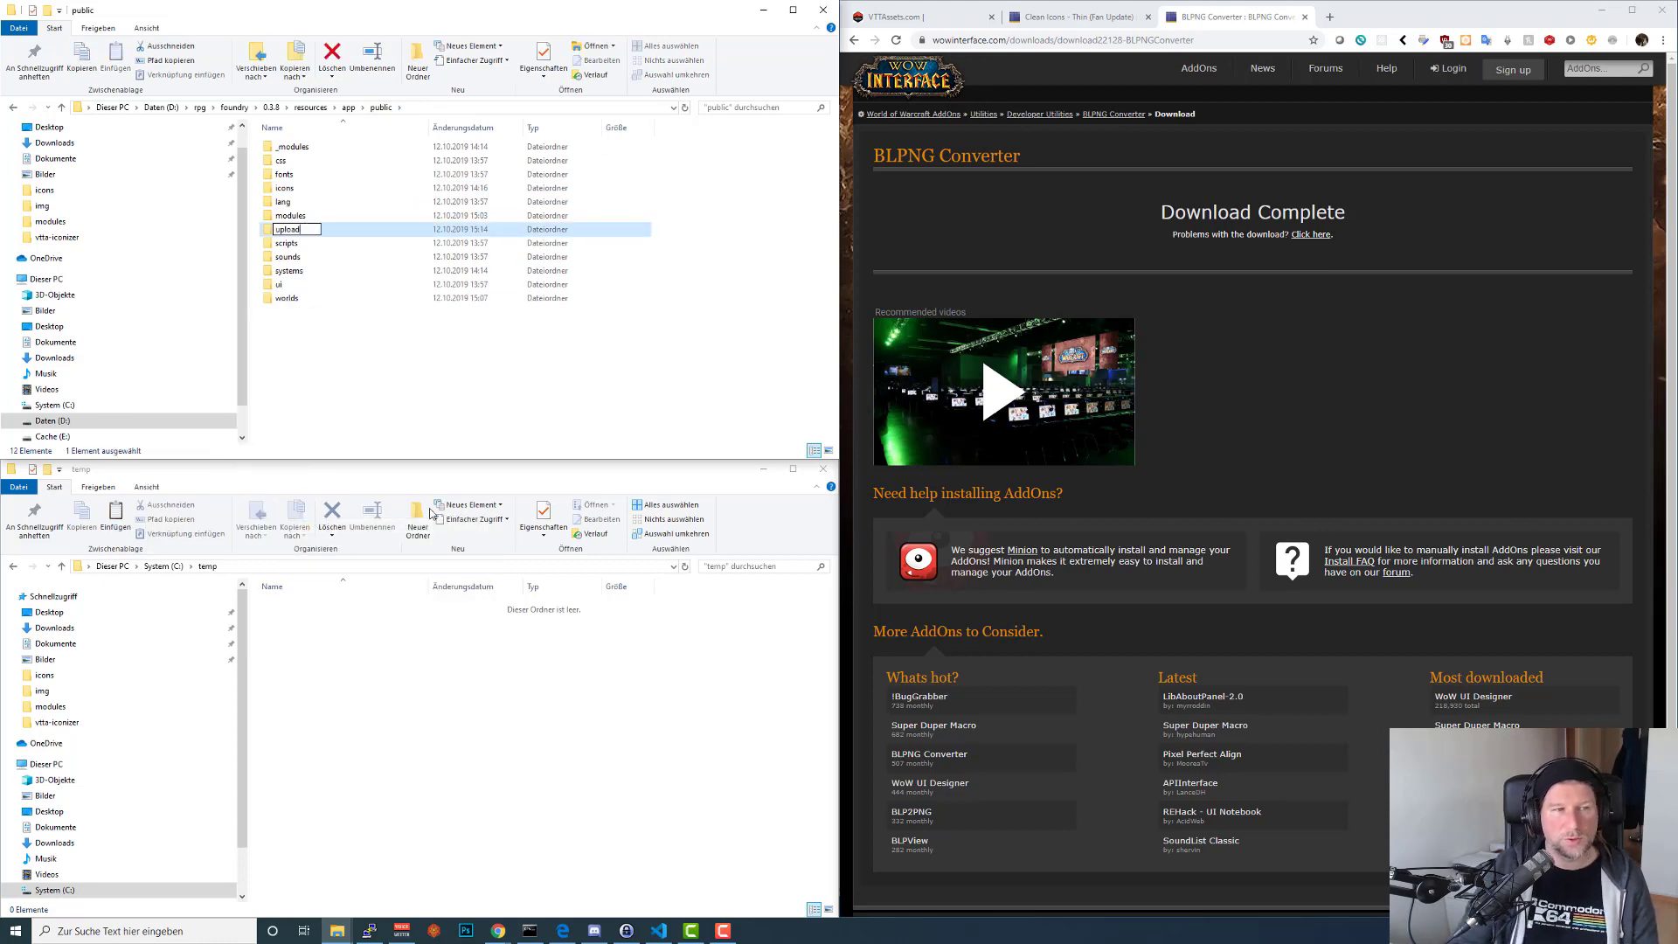
pyautogui.press('Return')
pyautogui.click(380, 410)
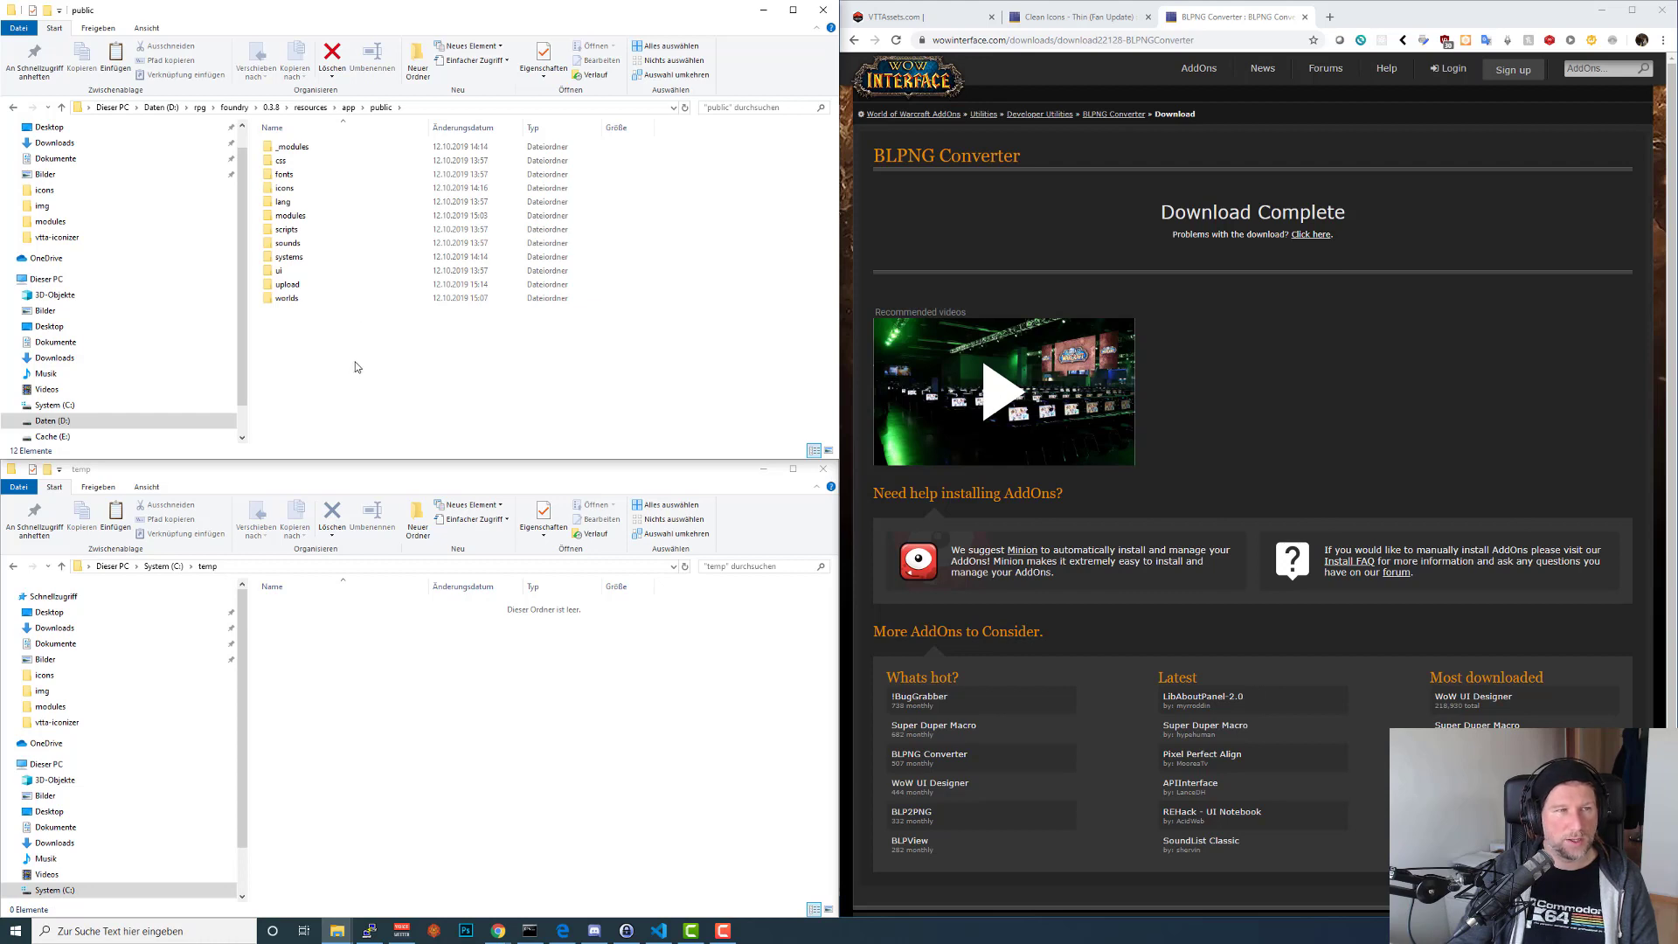
# Launch FoundryVTT.exe from the 0.3.8 folder and accept the end user license agreement.
pyautogui.click(273, 107)
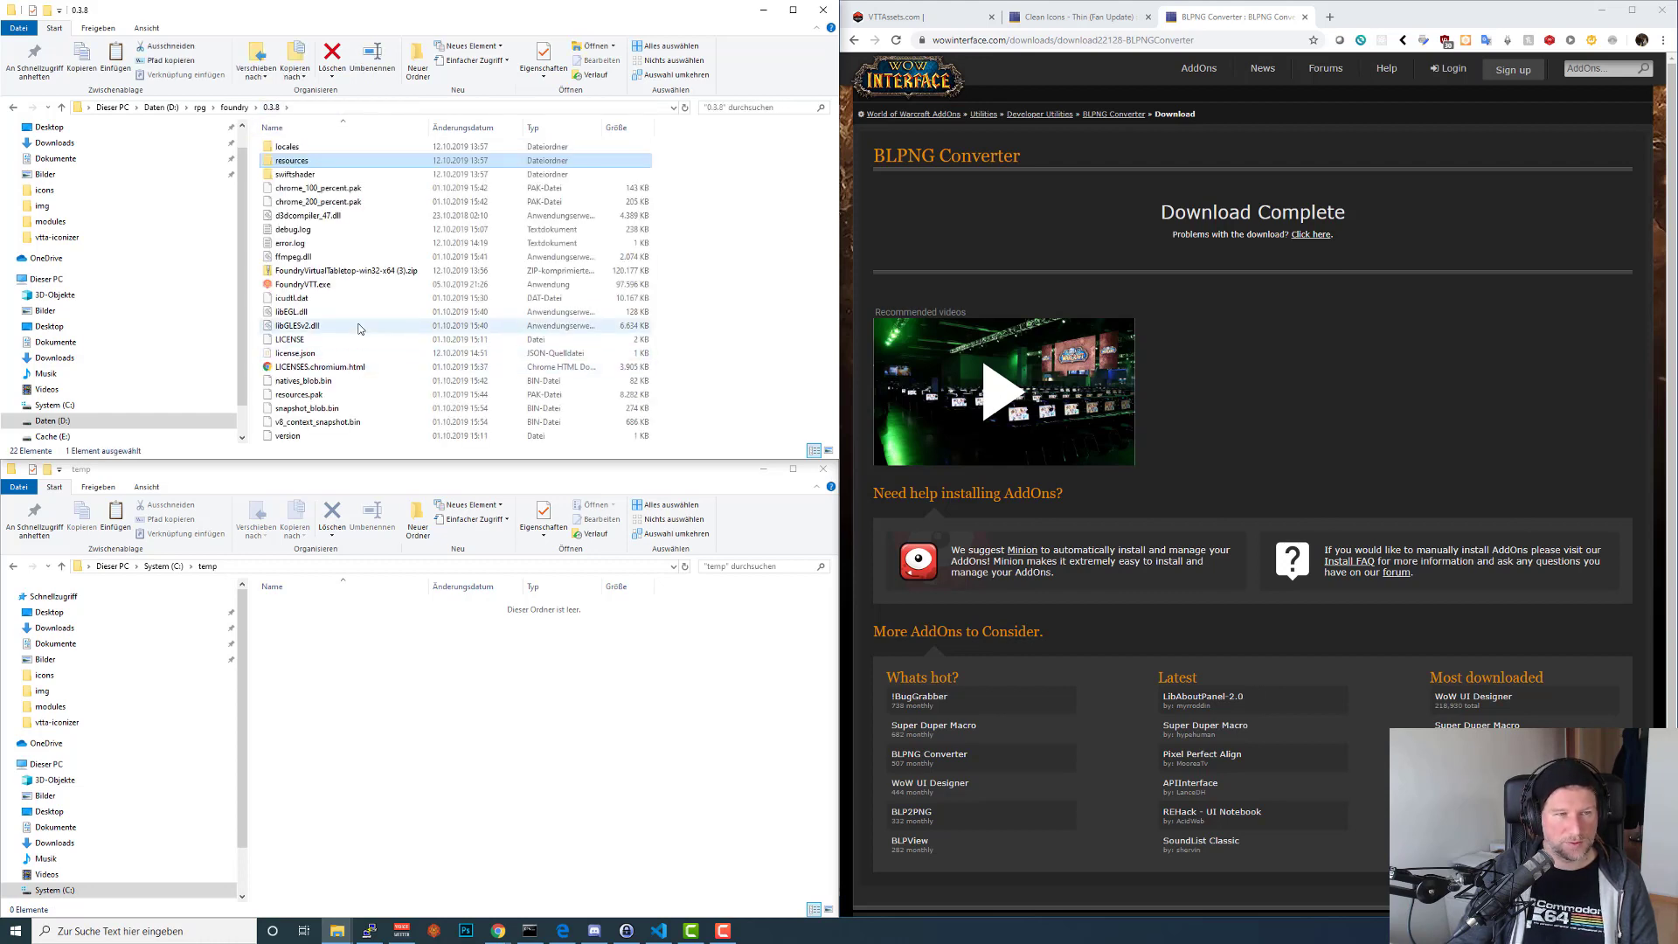
pyautogui.doubleClick(300, 285)
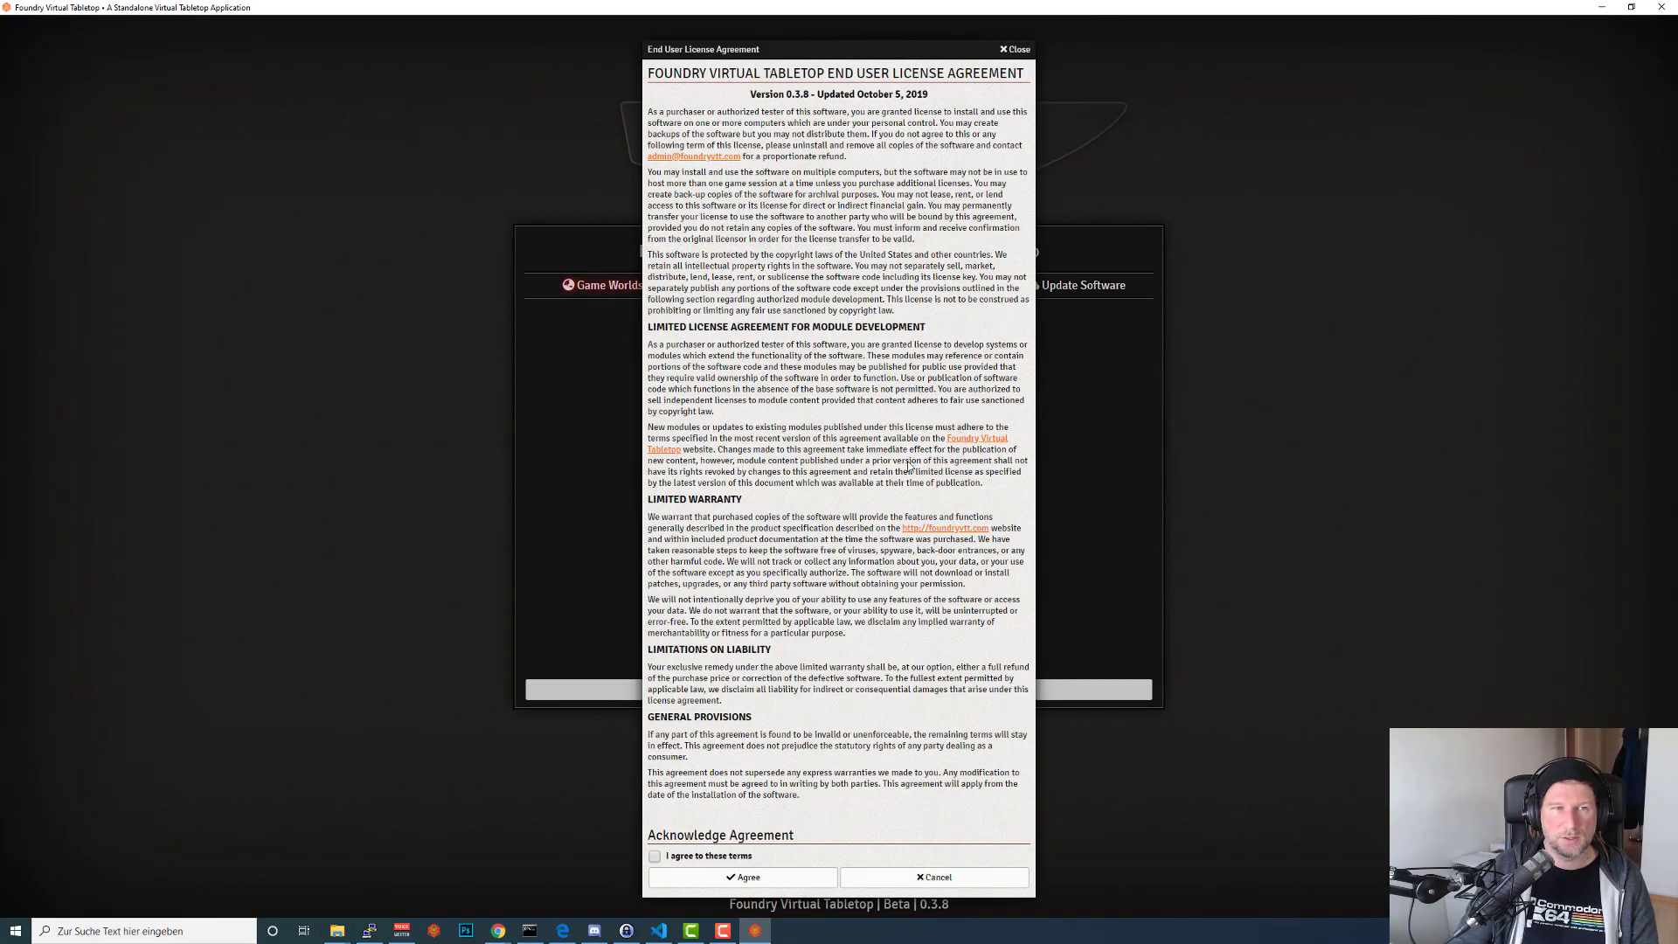
pyautogui.click(657, 857)
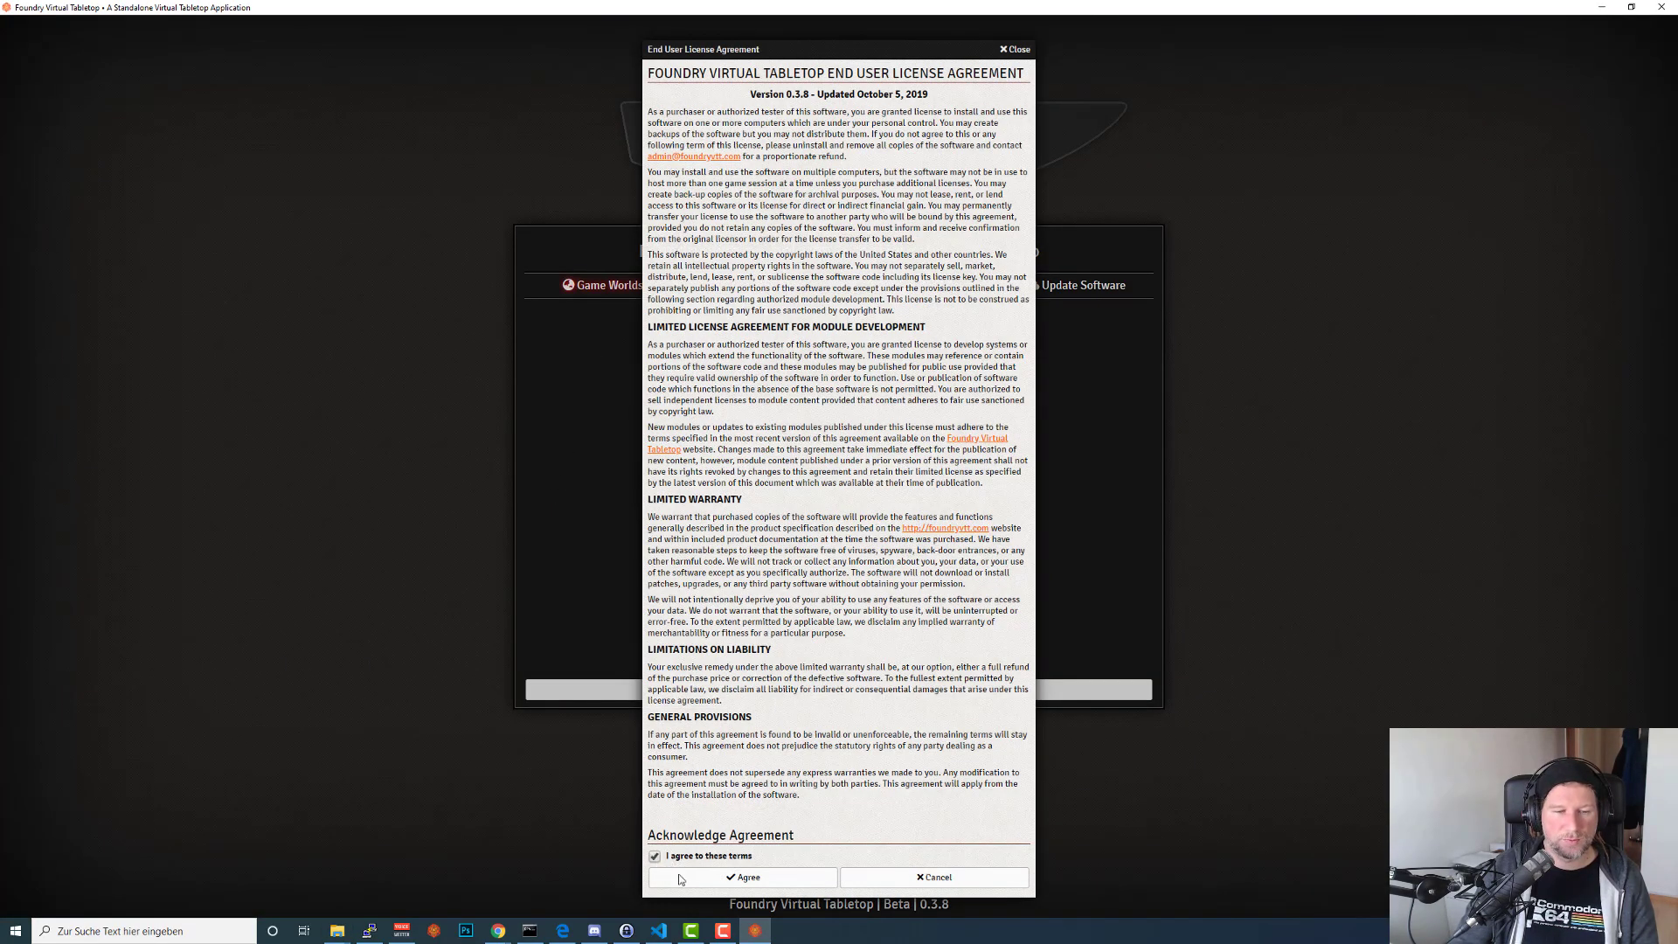
pyautogui.click(743, 877)
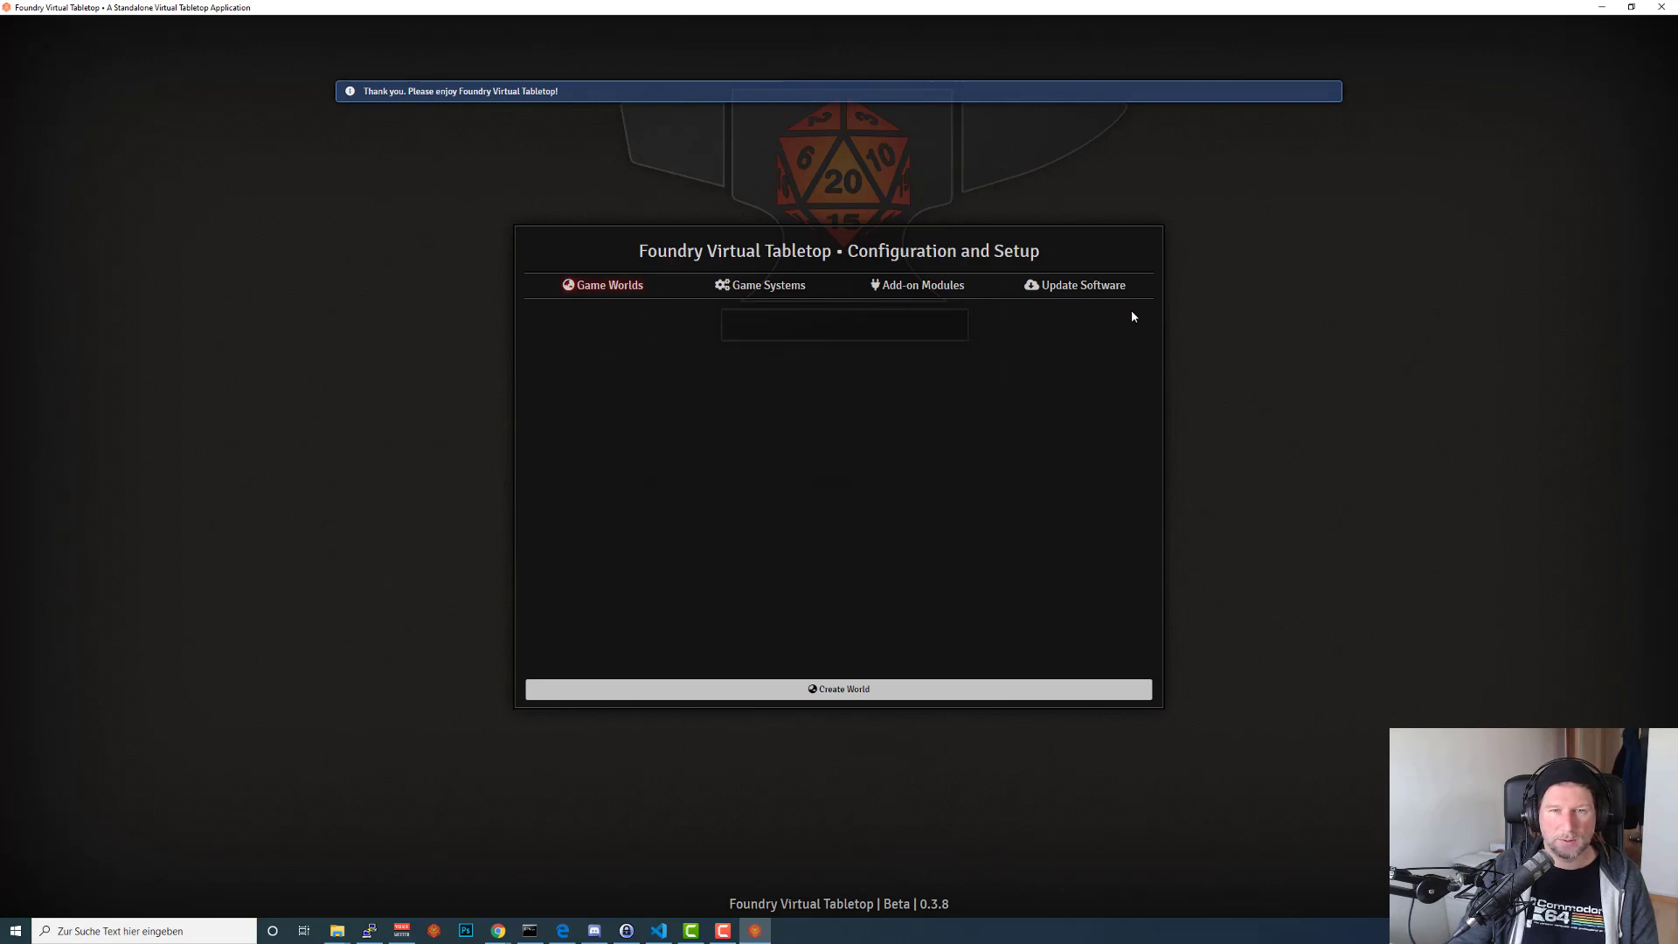
# Show Foundry's add-on modules in a window beside the browser, and log in to the VTTA Iconizer page with Patreon, allowing the requested access.
pyautogui.click(960, 295)
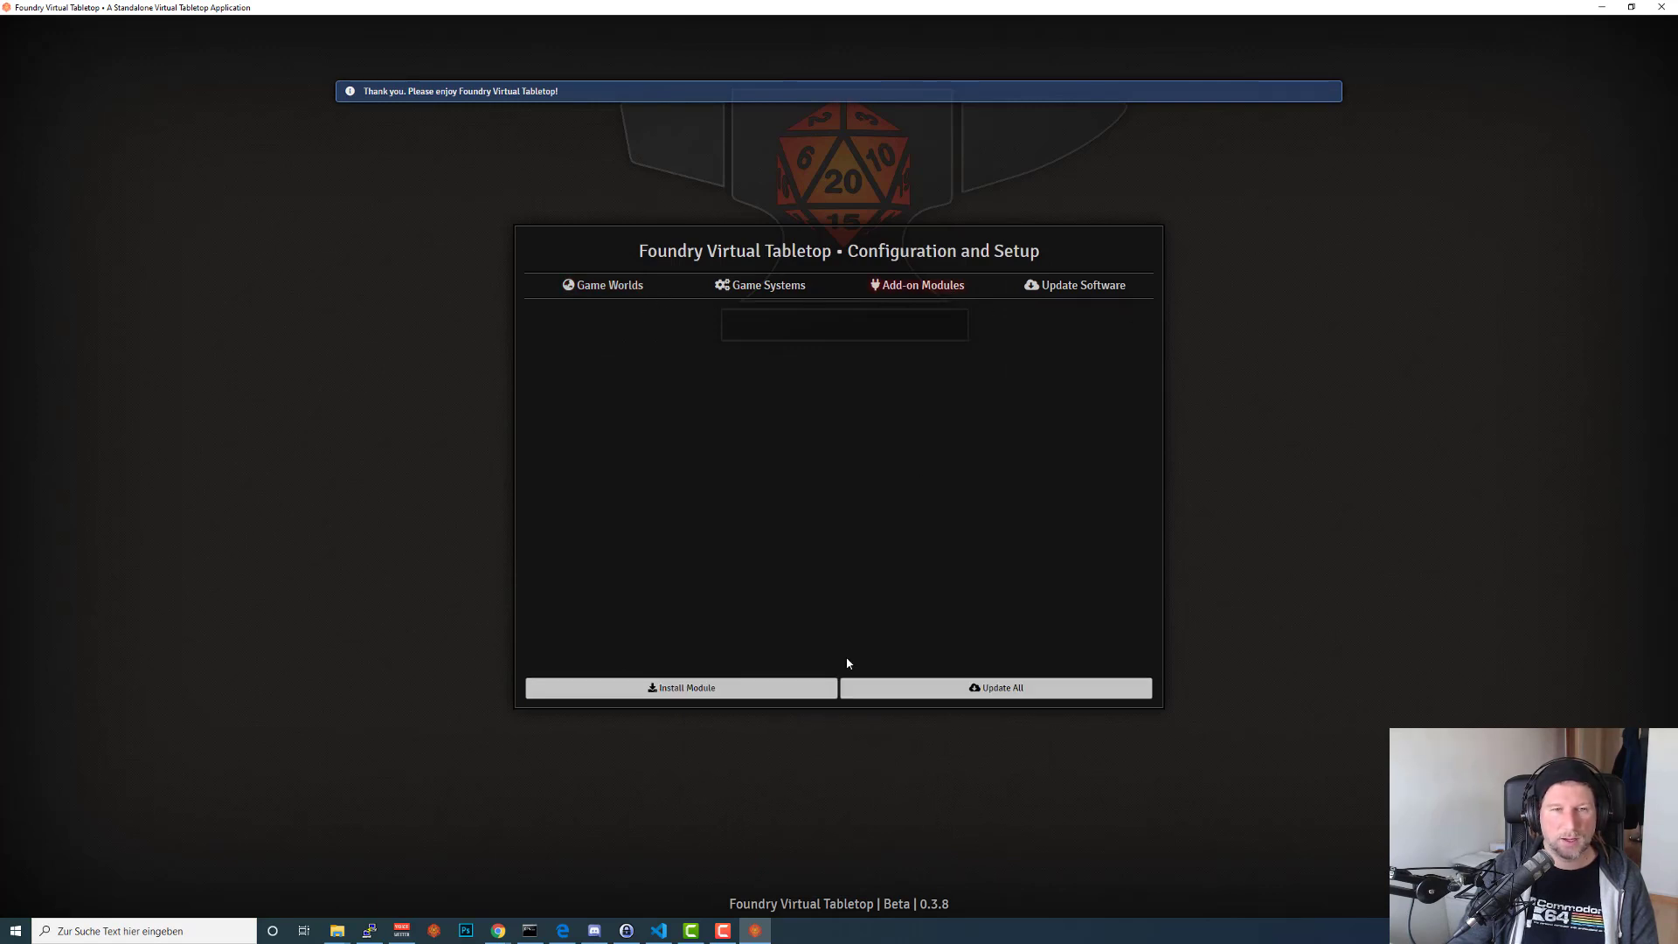
pyautogui.doubleClick(881, 11)
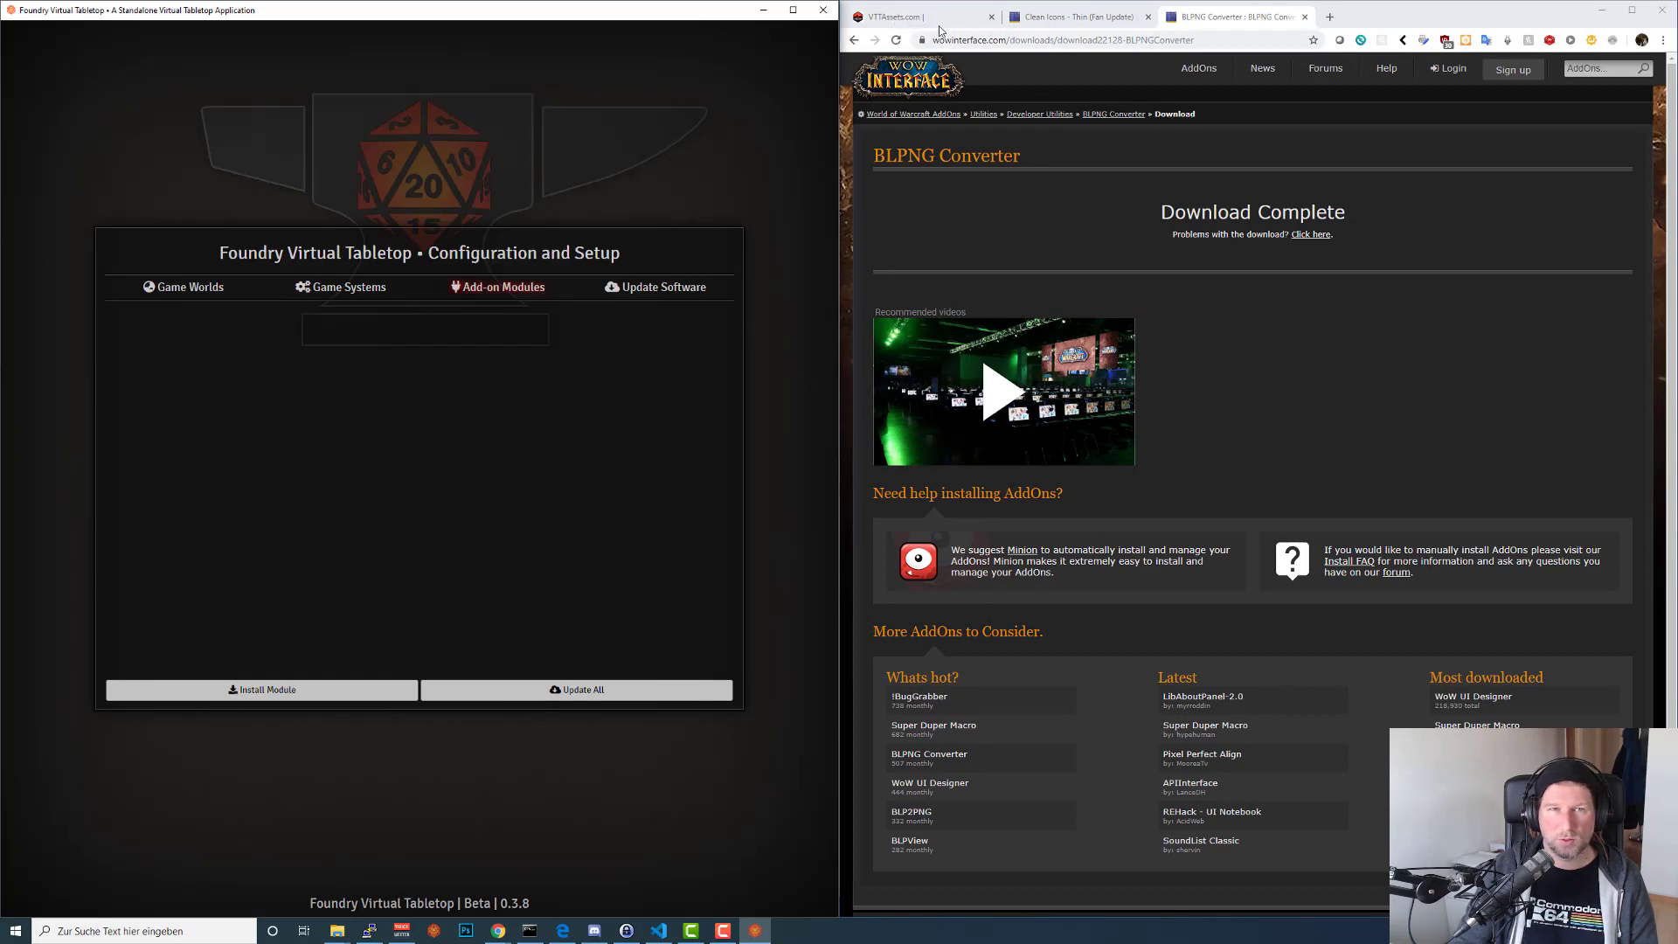
pyautogui.click(939, 21)
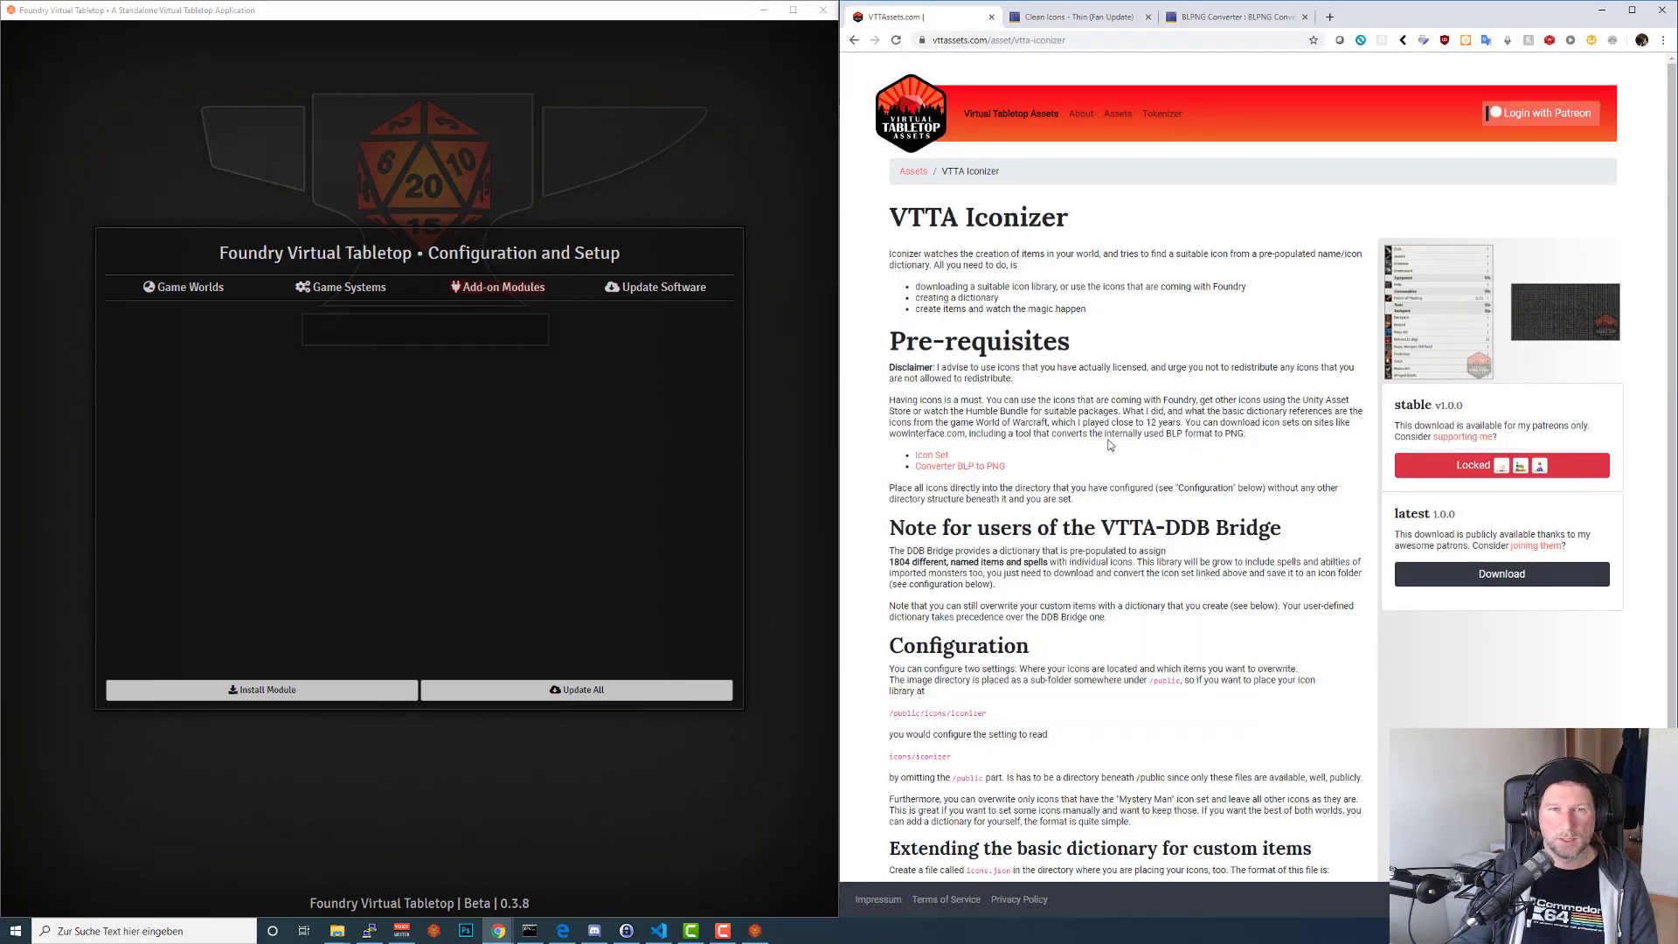
pyautogui.click(1543, 113)
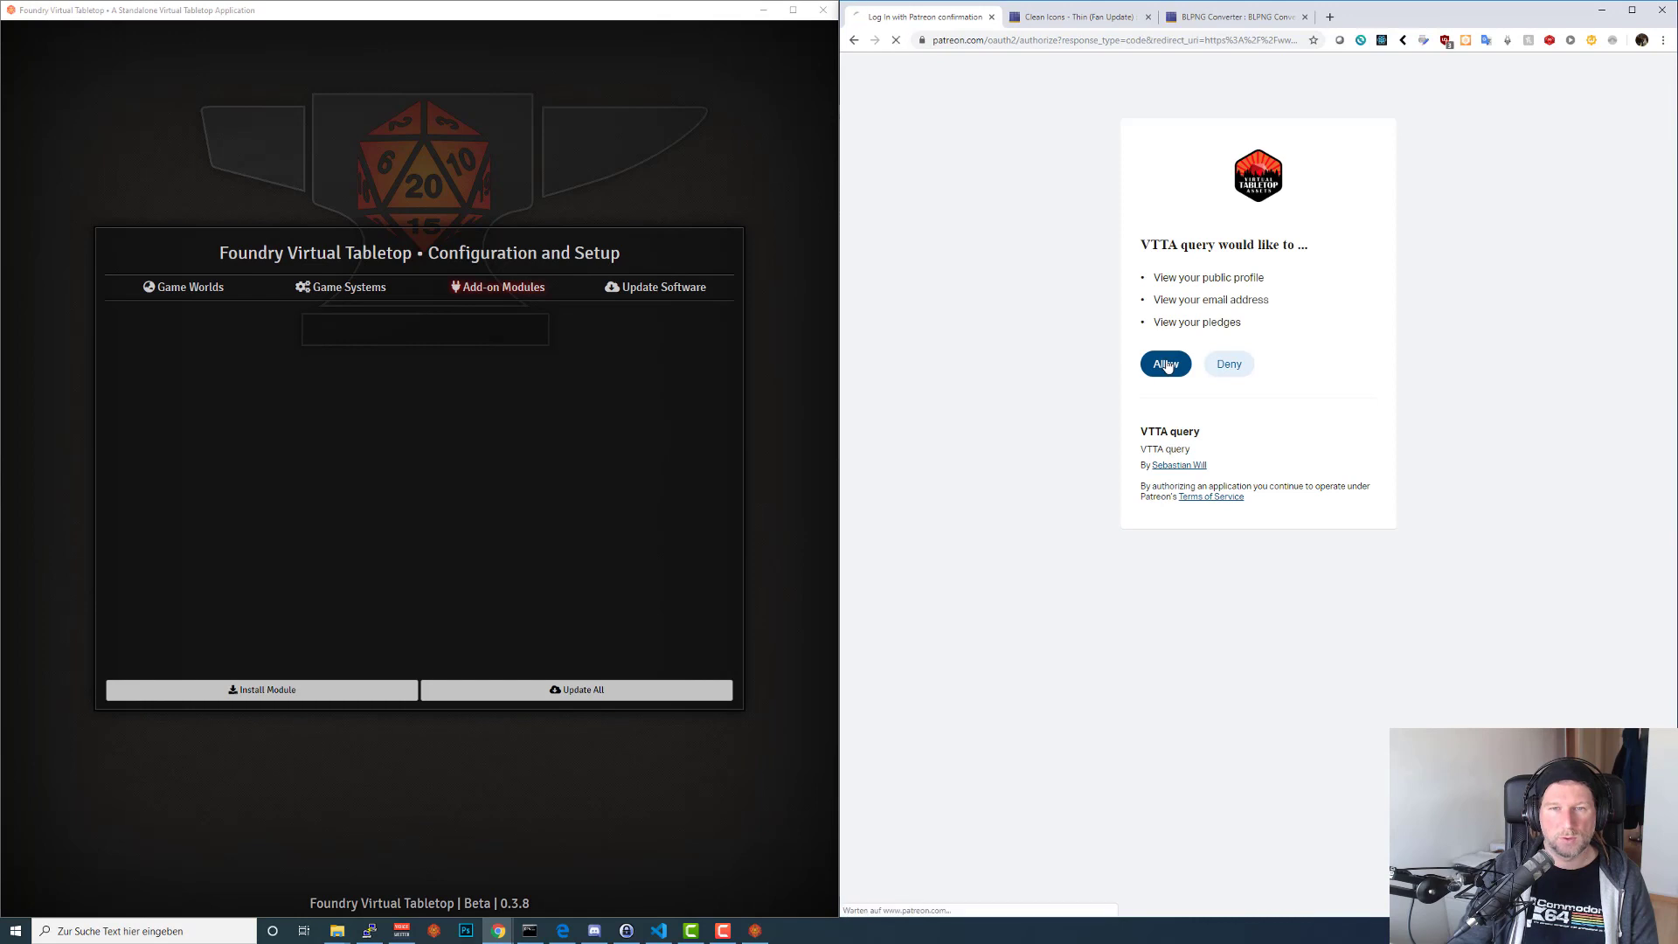
pyautogui.click(1167, 366)
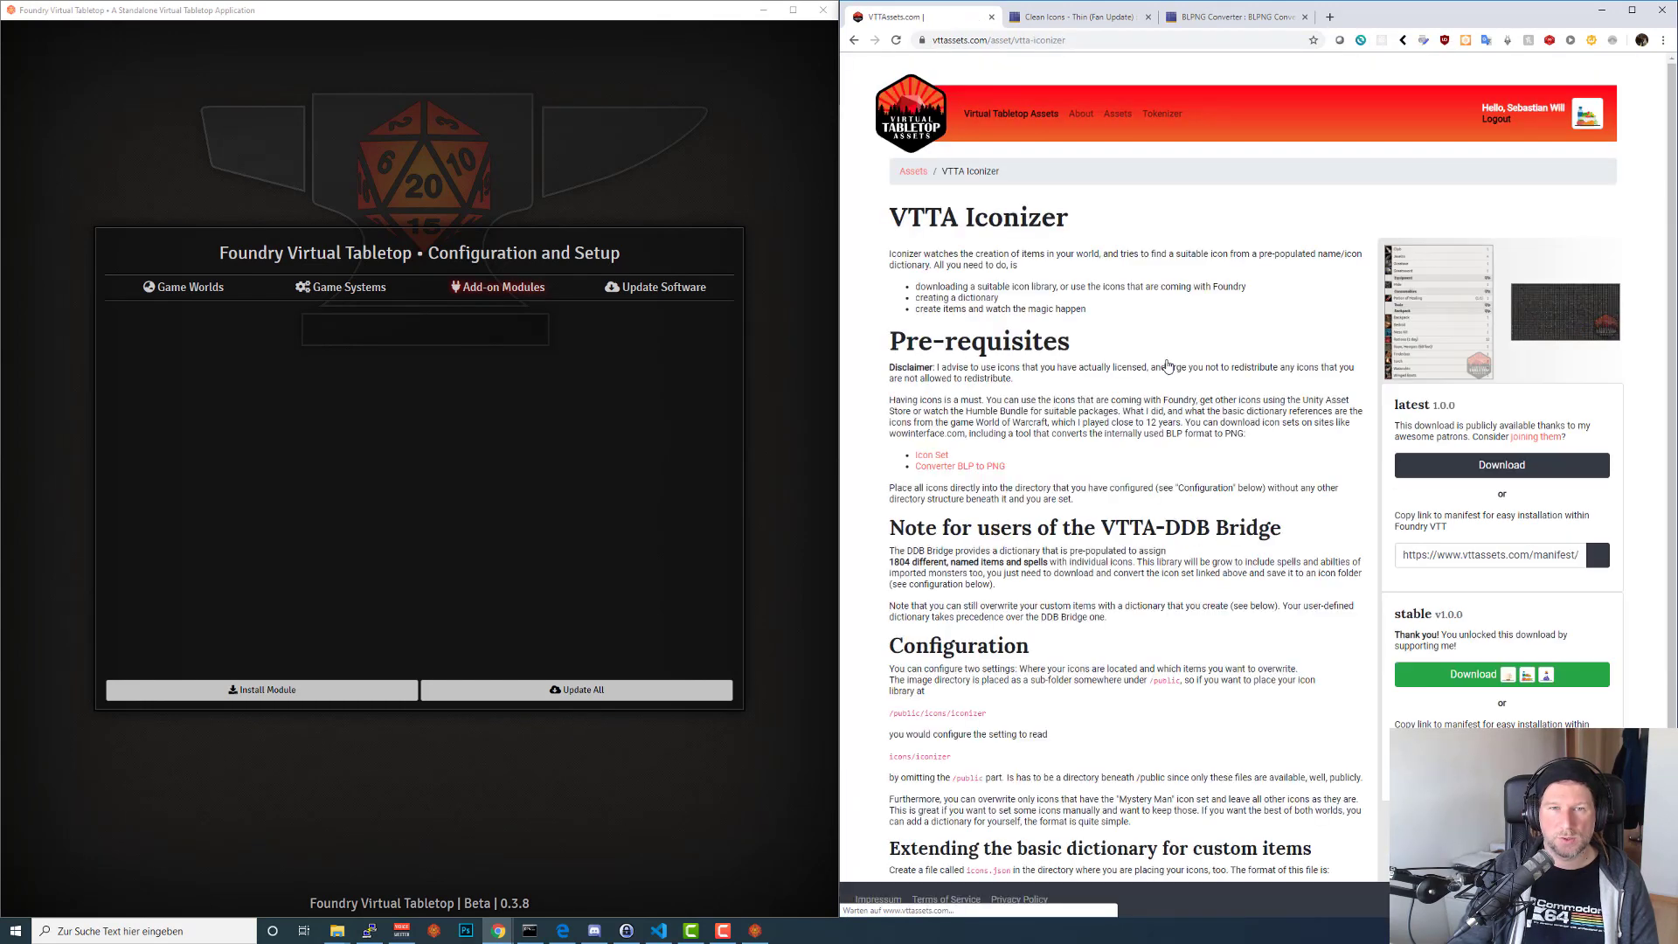
# Install the VTTA Iconizer module in Foundry using the manifest link of the latest 1.0.0 release.
pyautogui.scroll(-3, 1307, 387)
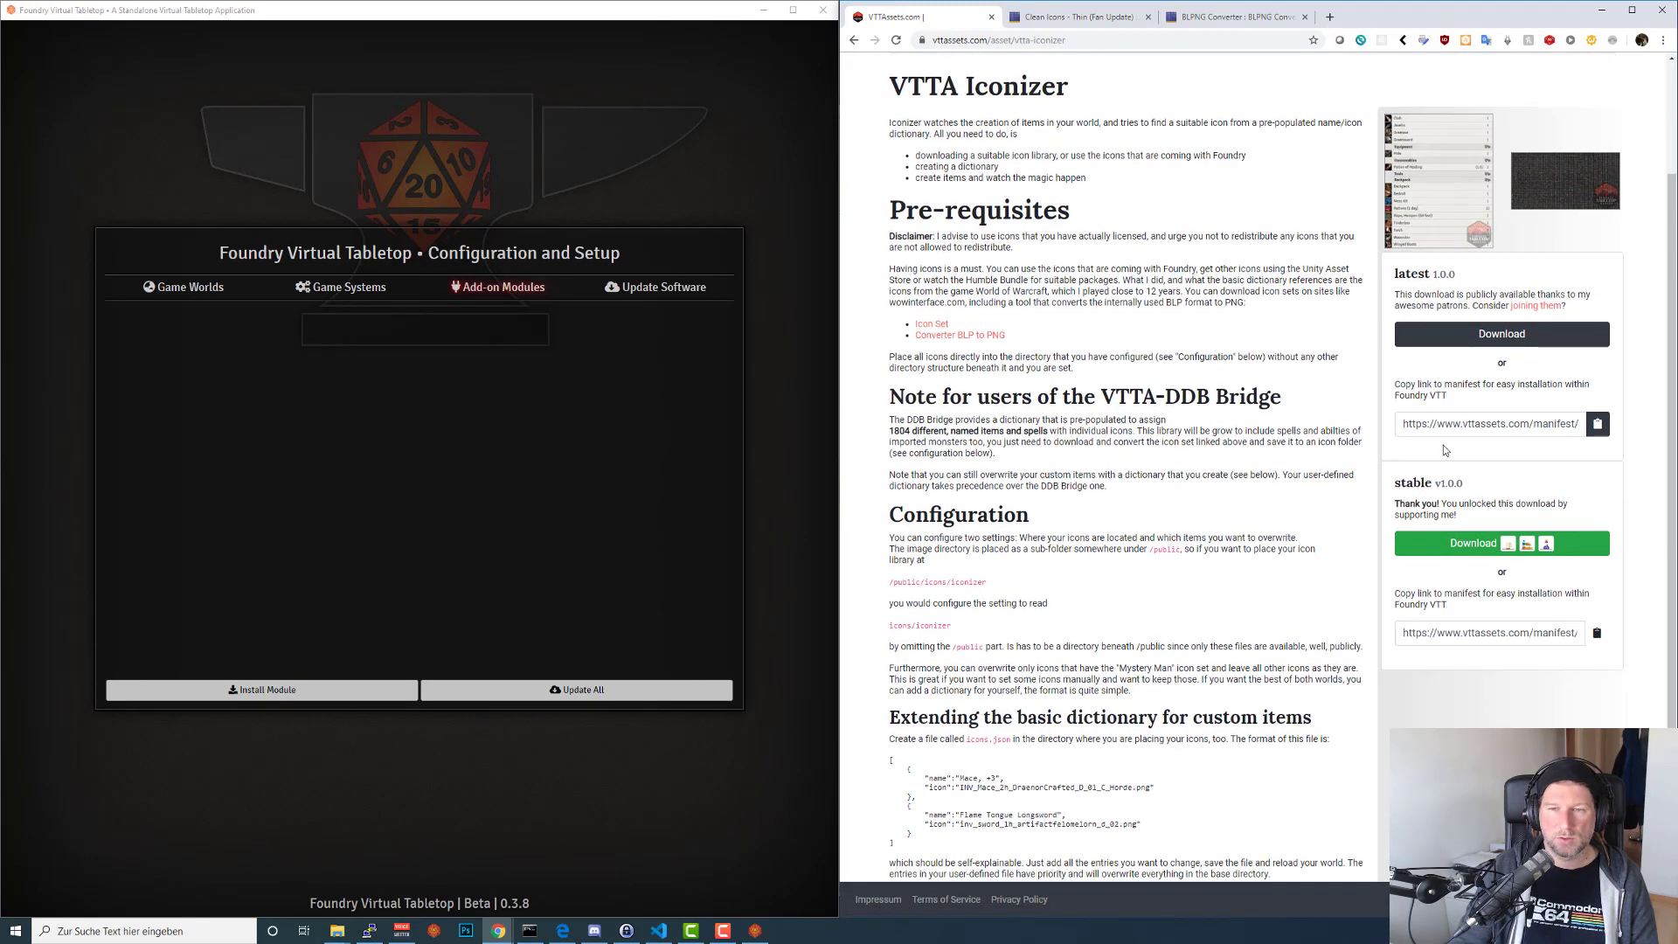
pyautogui.scroll(3, 1436, 436)
pyautogui.click(1436, 559)
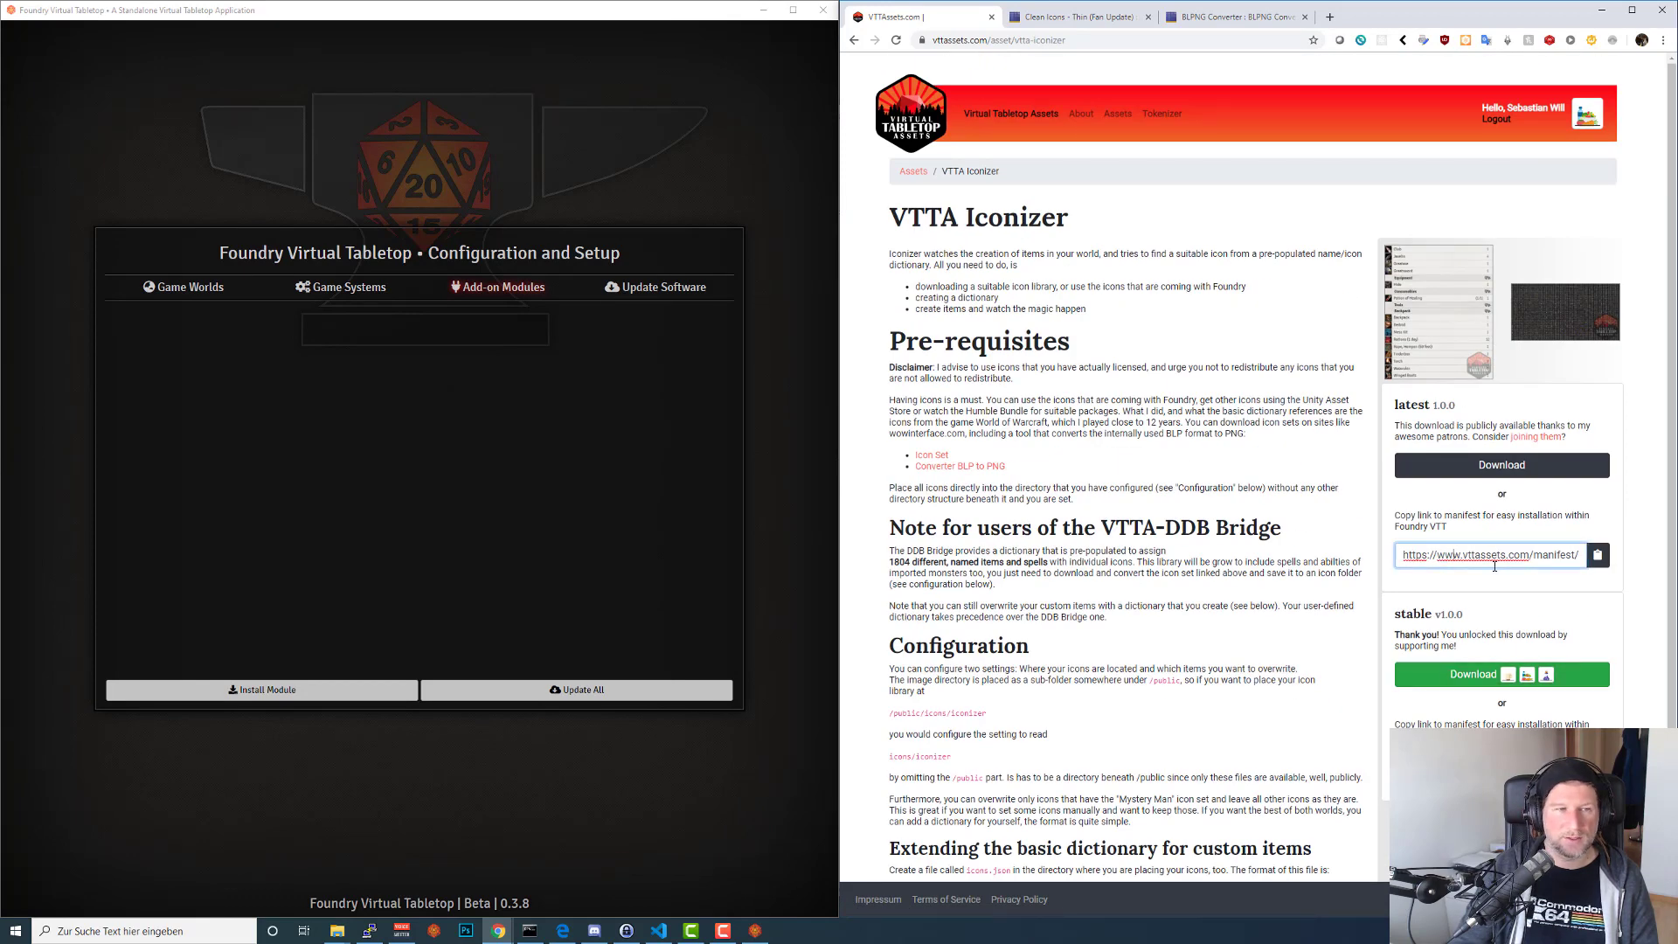
pyautogui.click(1599, 557)
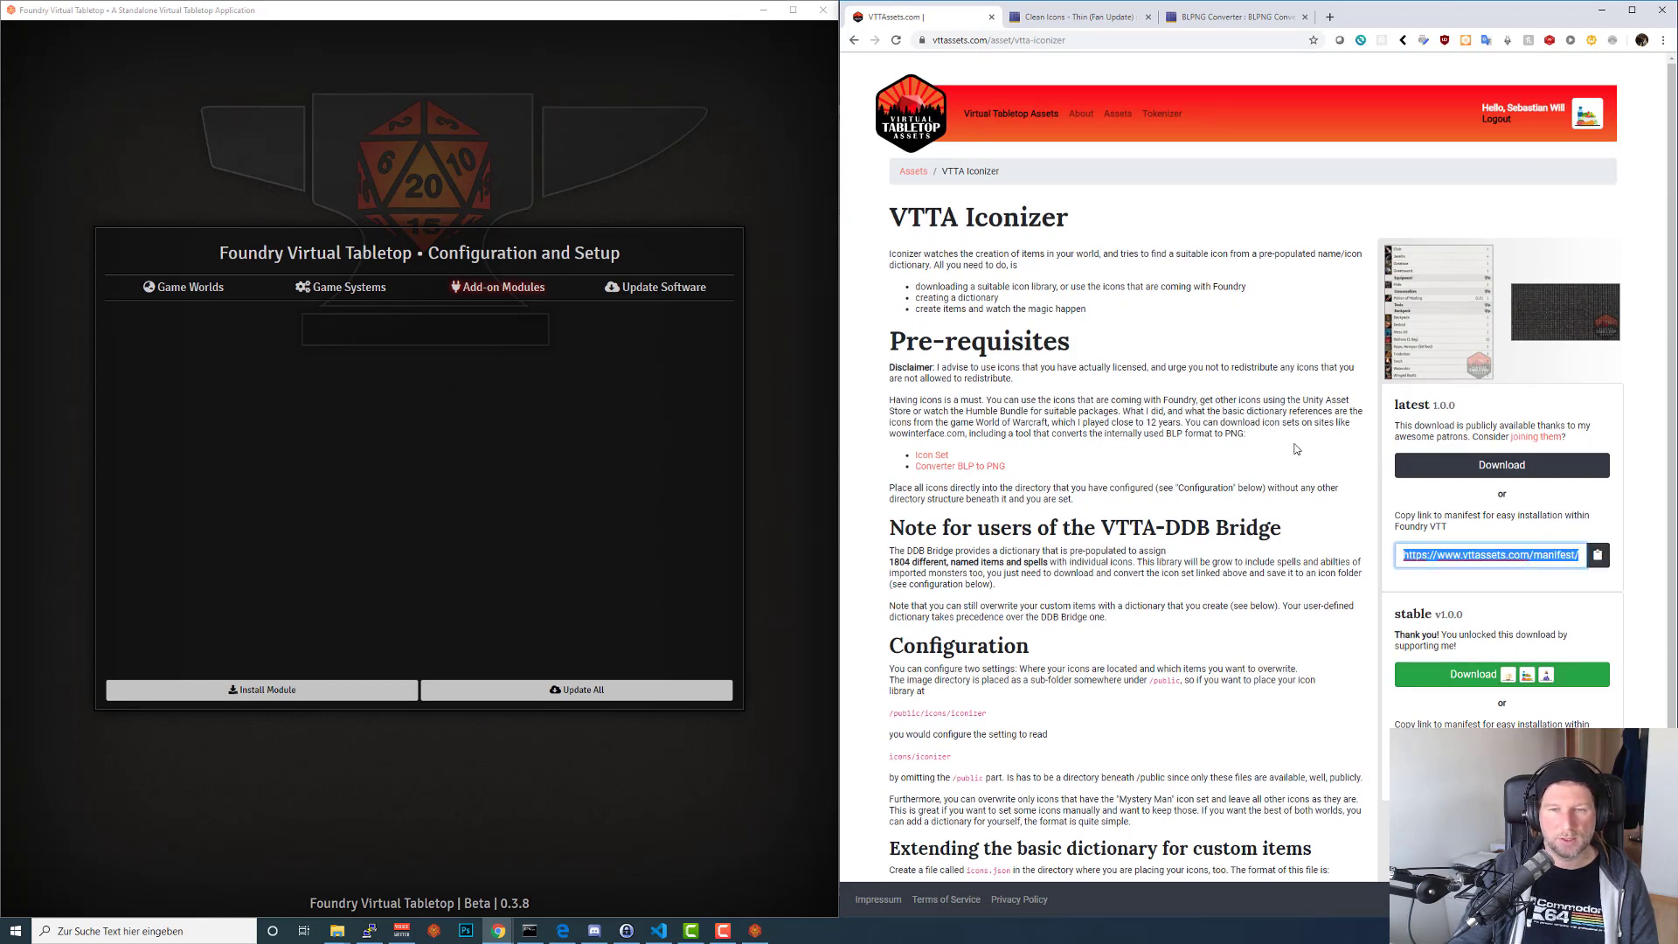
pyautogui.click(575, 562)
pyautogui.click(280, 688)
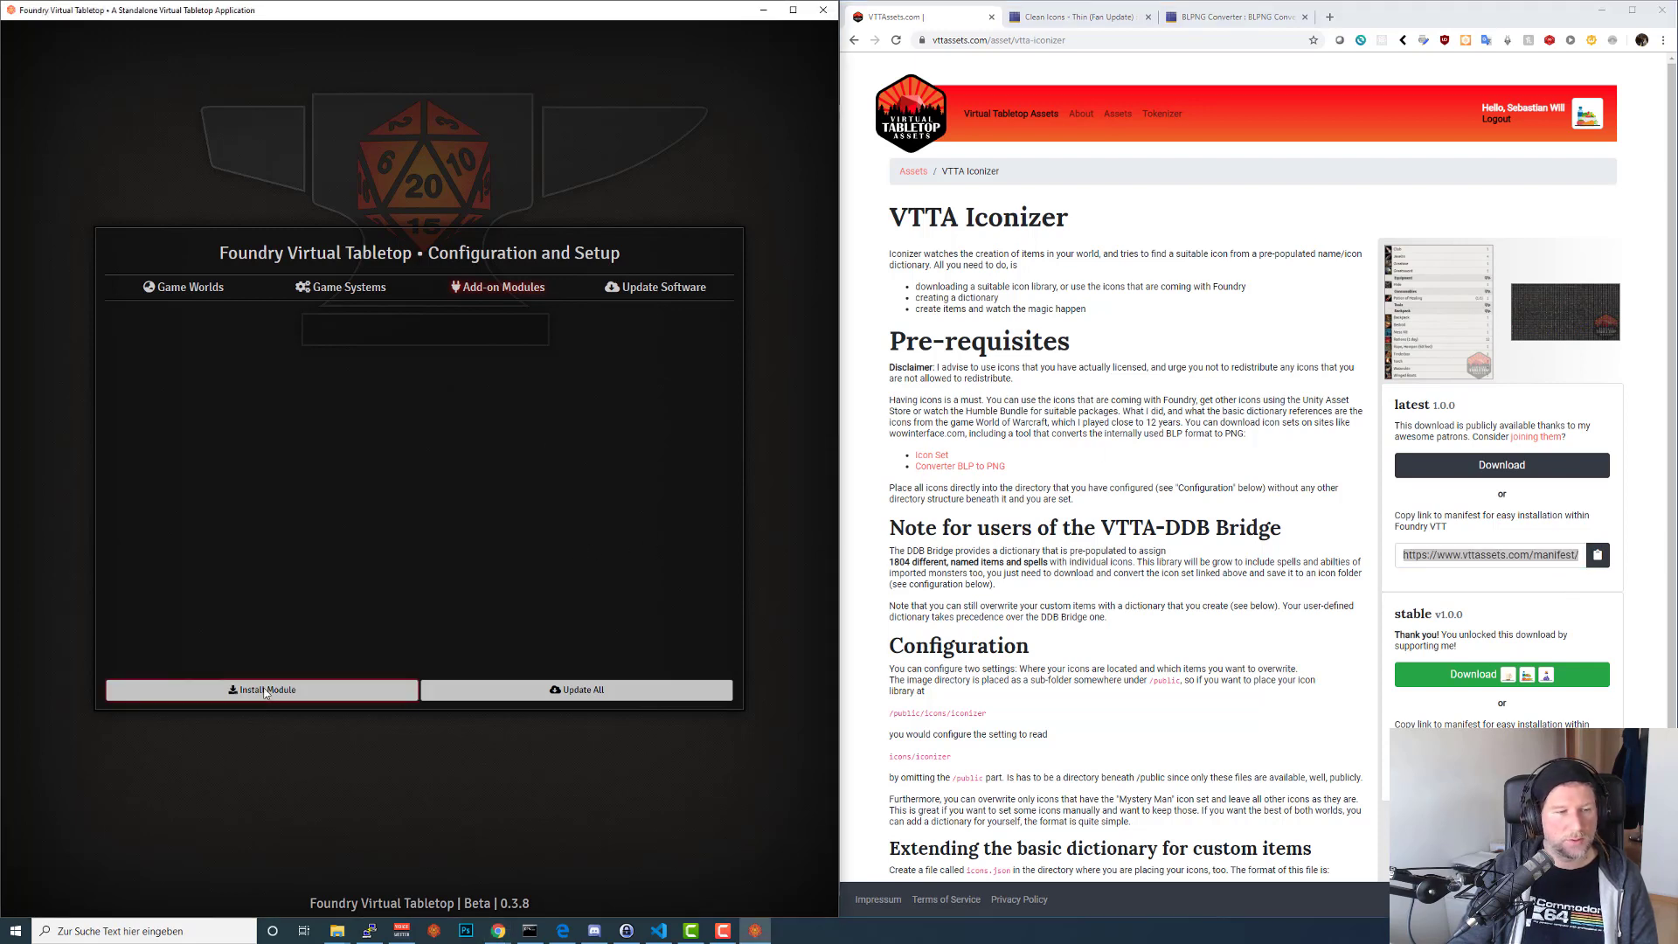
pyautogui.click(417, 473)
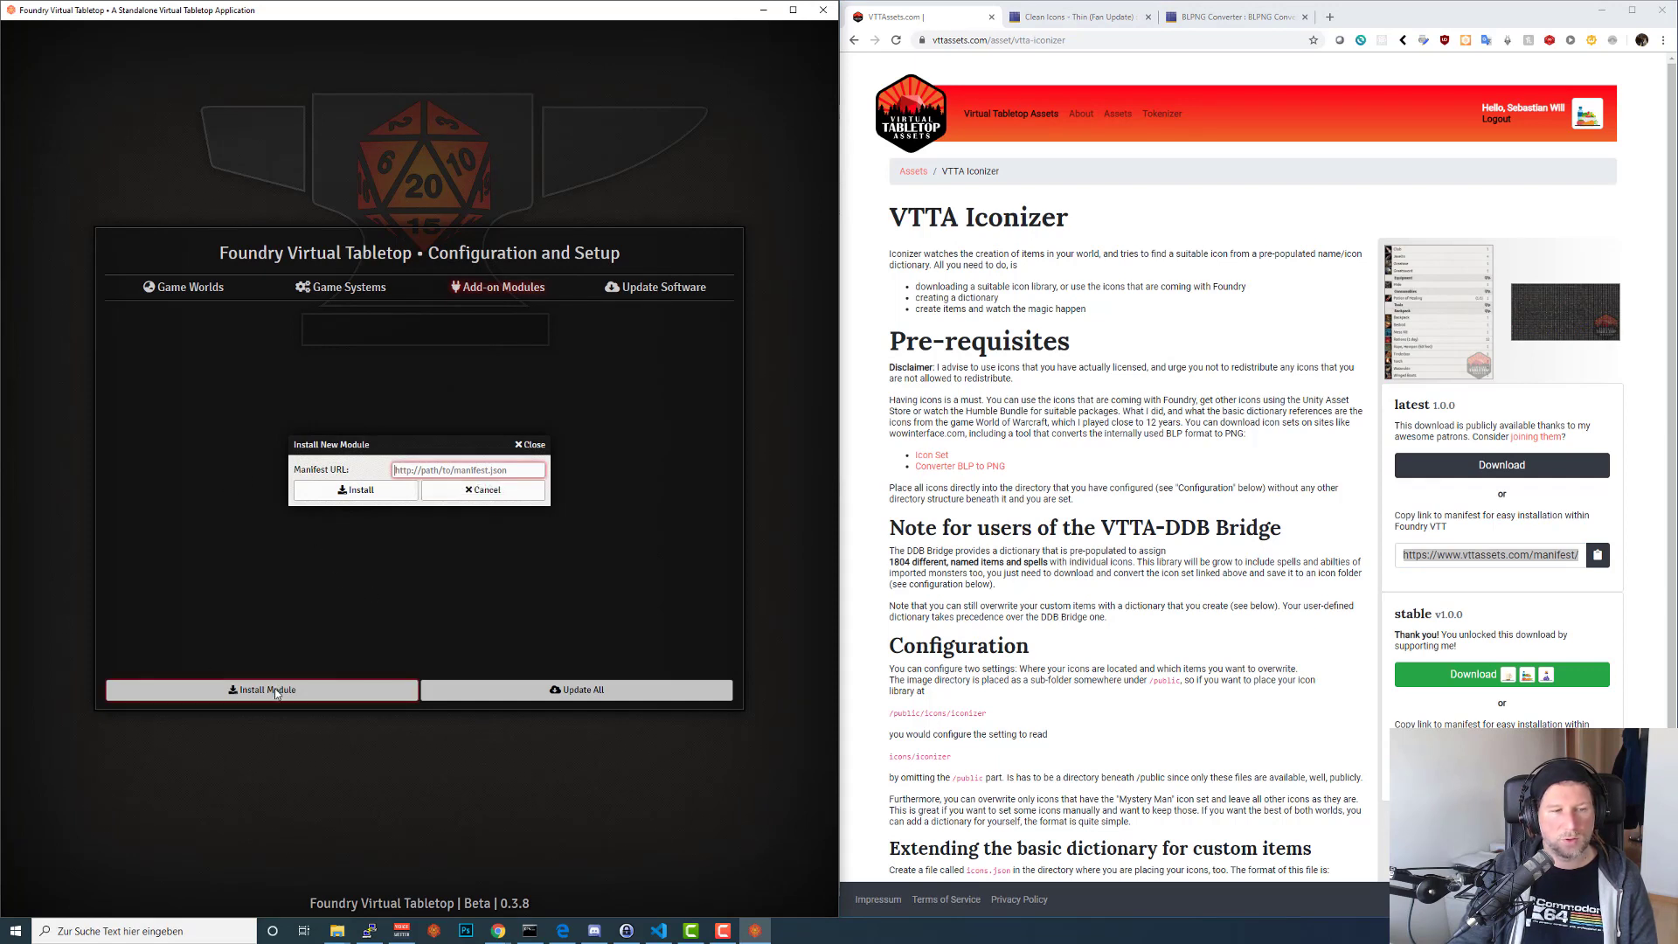
pyautogui.hotkey('ctrl', 'v')
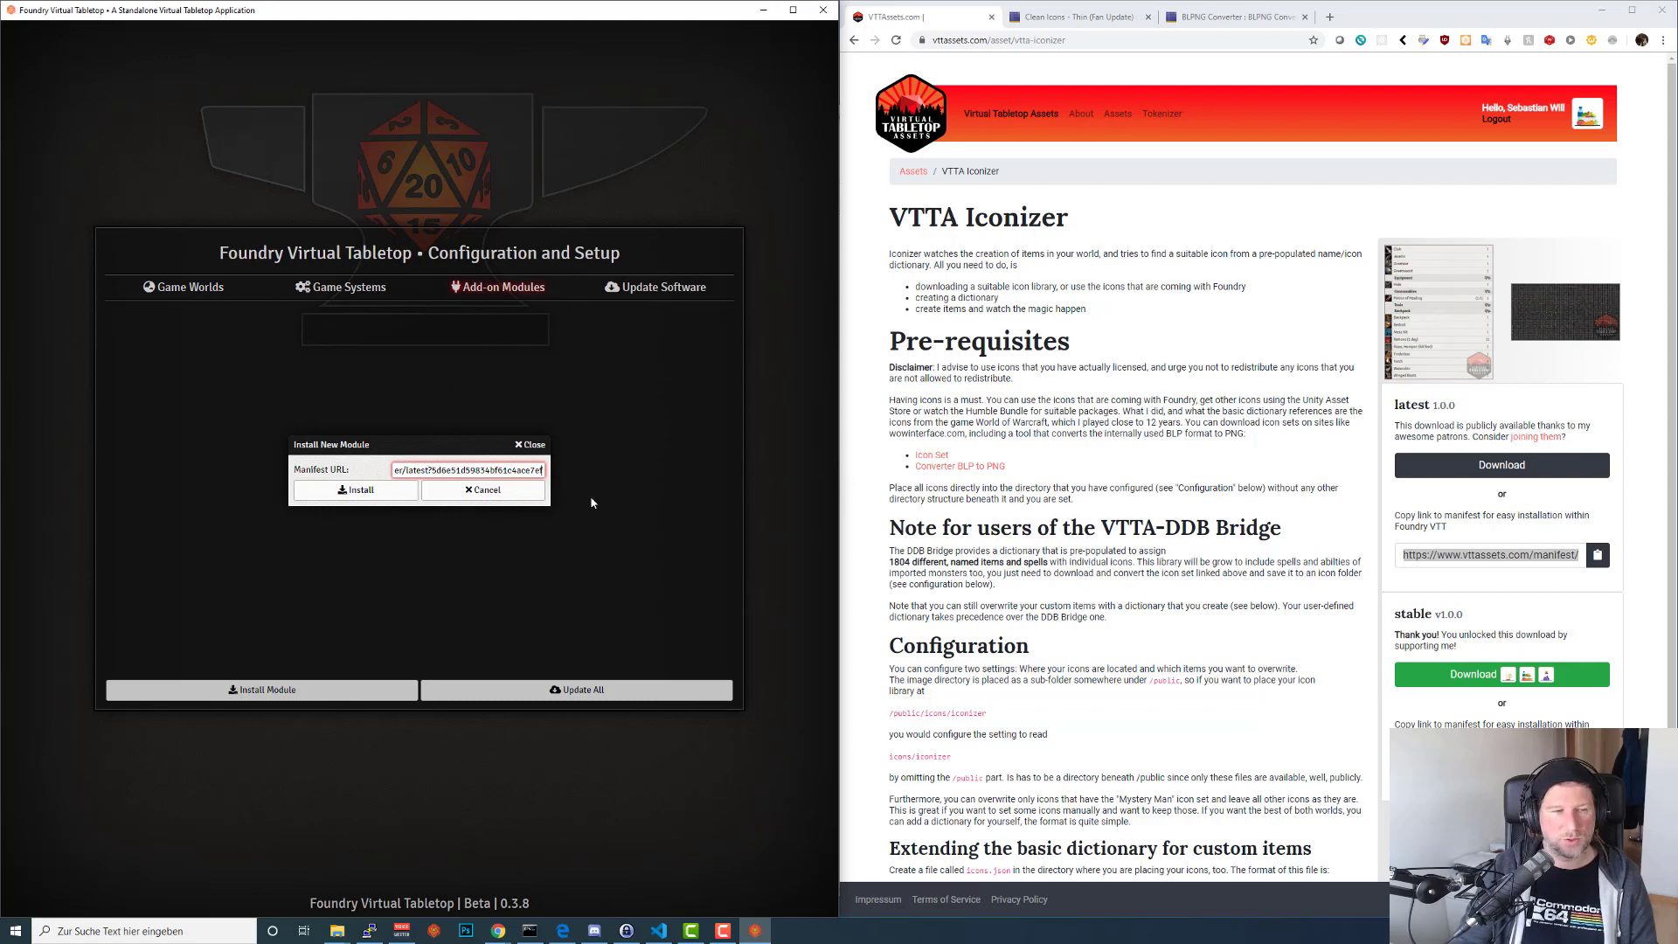
pyautogui.click(399, 488)
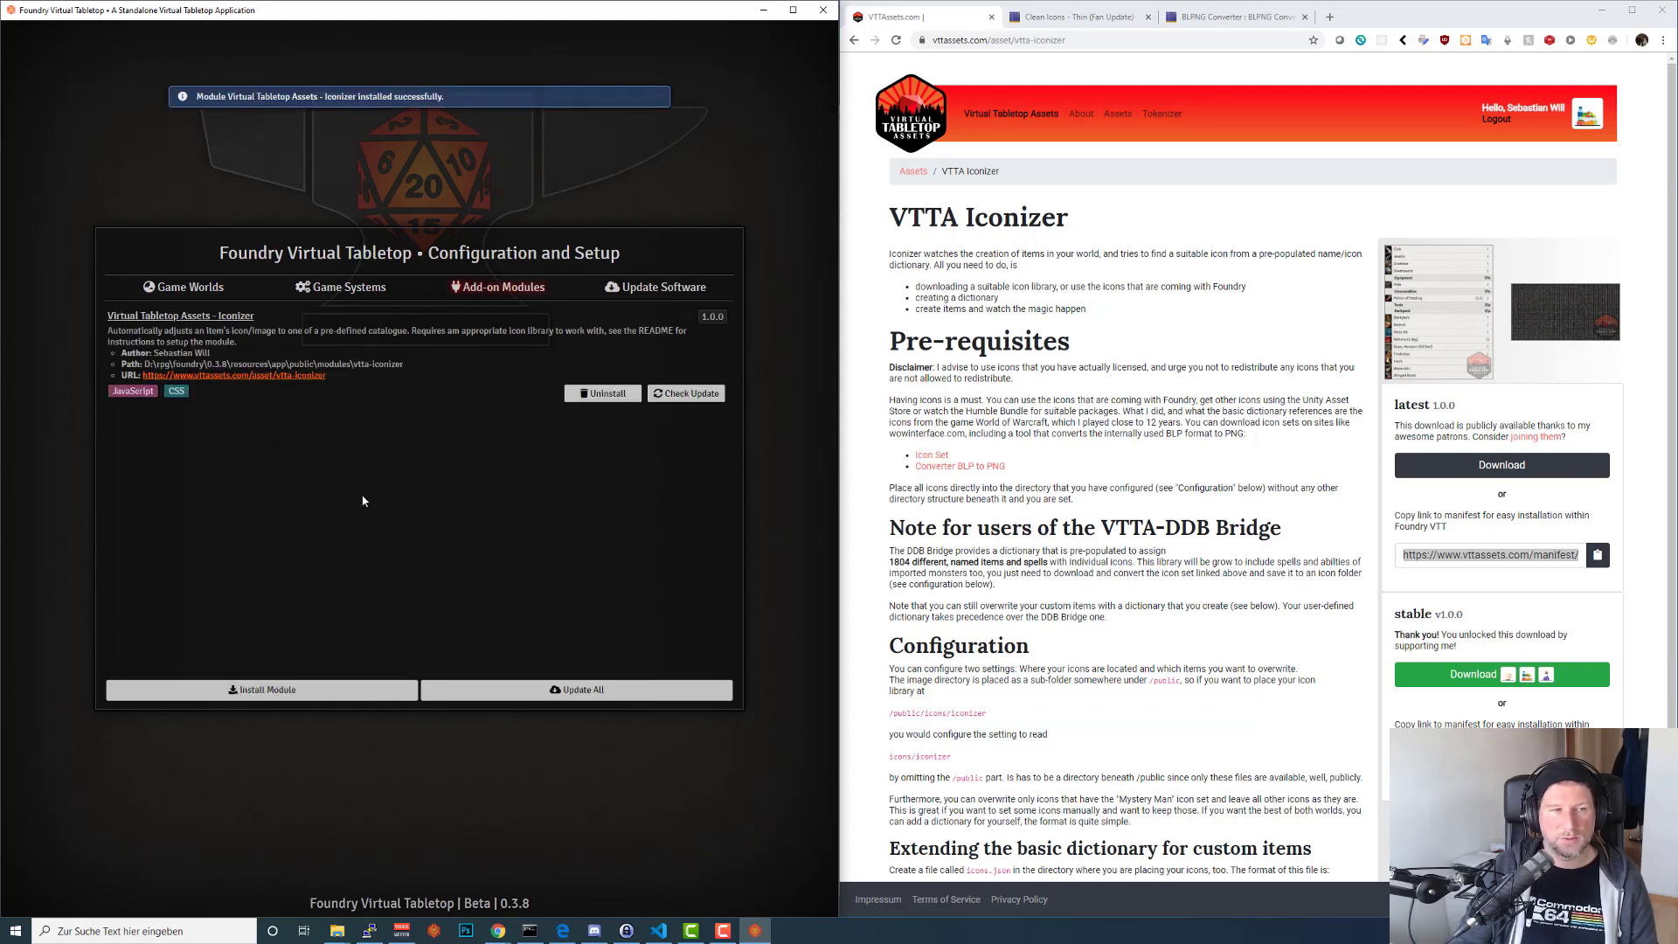
# Find the VTTA DDB page among the website's Foundry VTT assets and install that module from its latest v0.0.23 manifest link.
pyautogui.click(1343, 486)
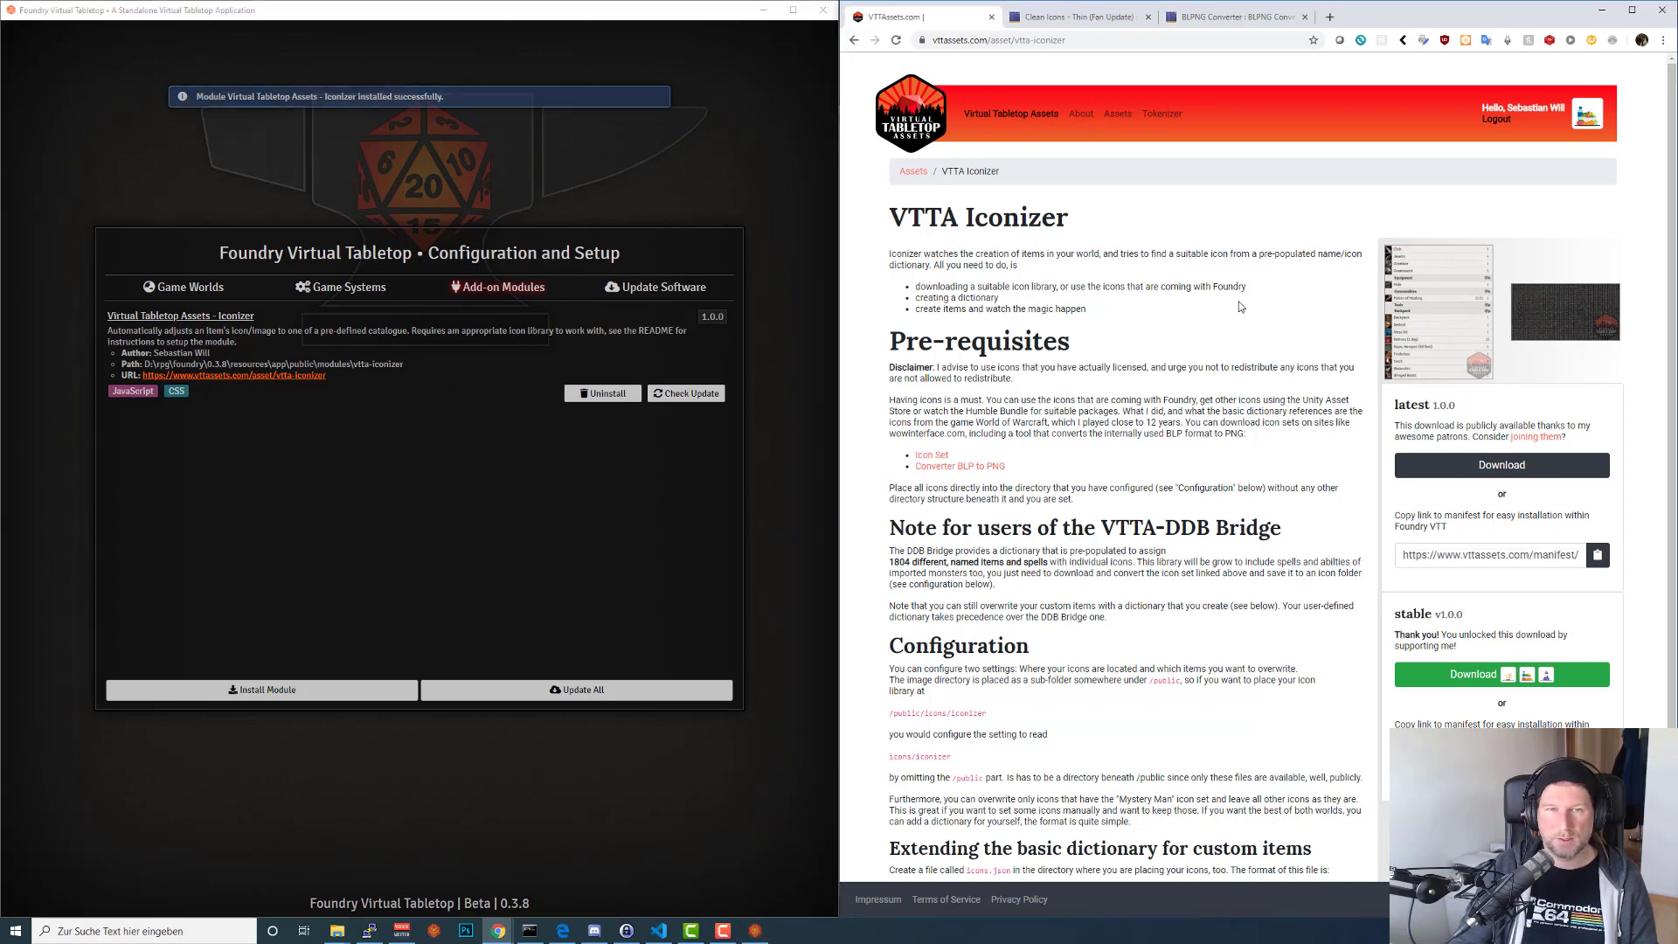
pyautogui.click(1123, 116)
pyautogui.click(1004, 245)
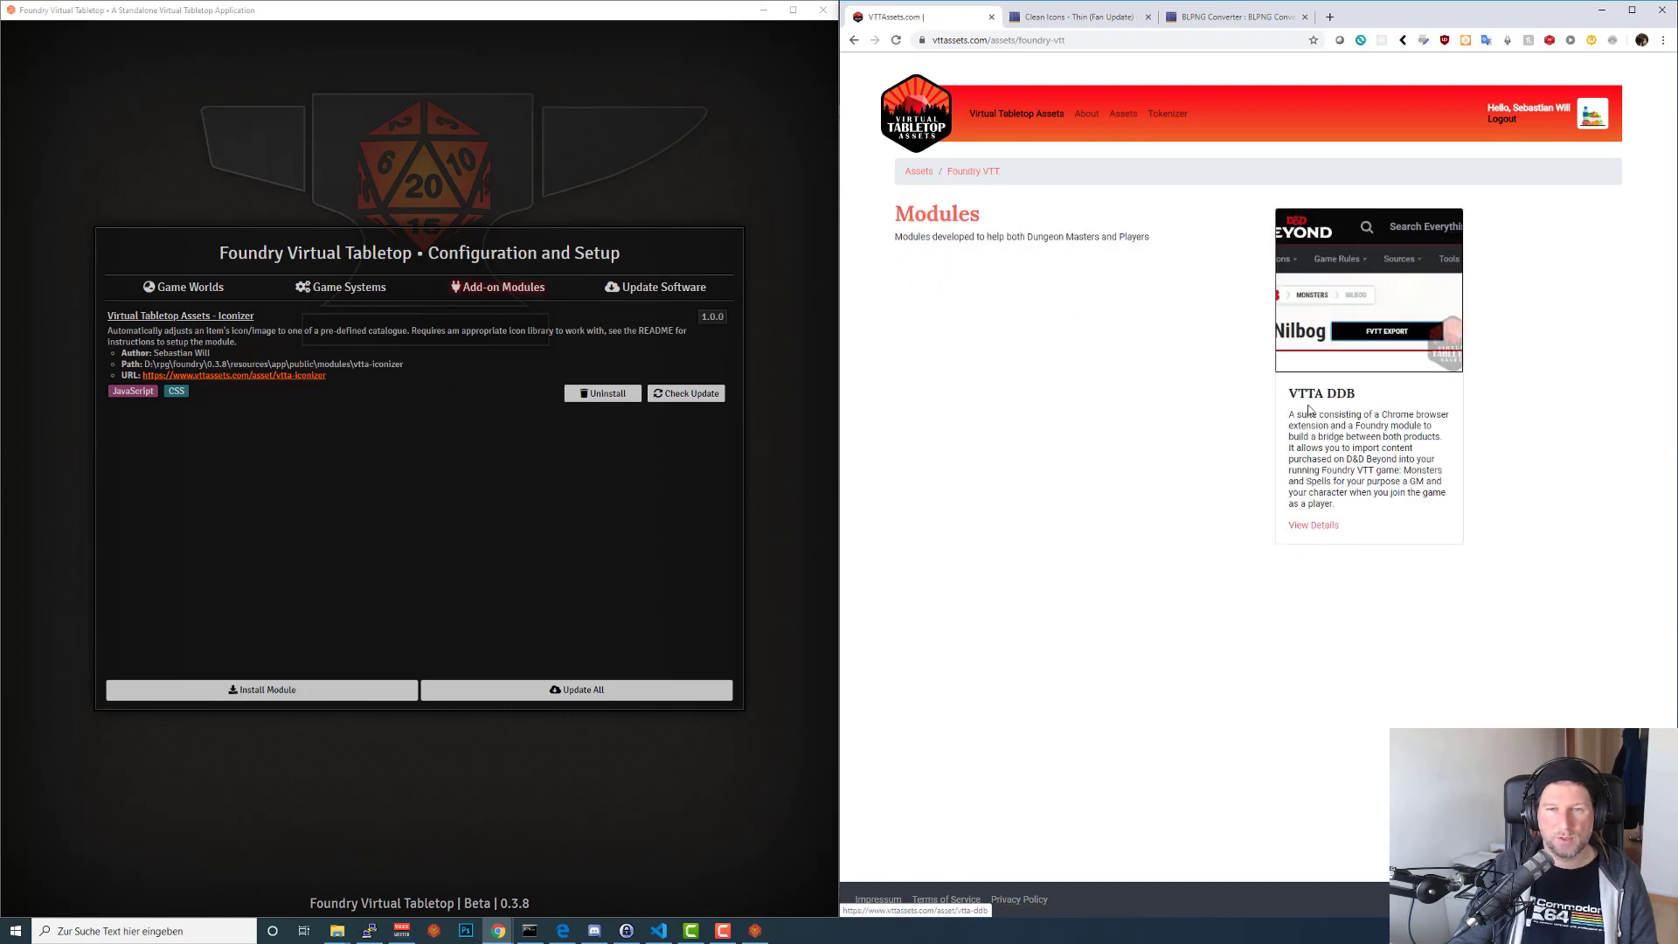
pyautogui.click(1324, 525)
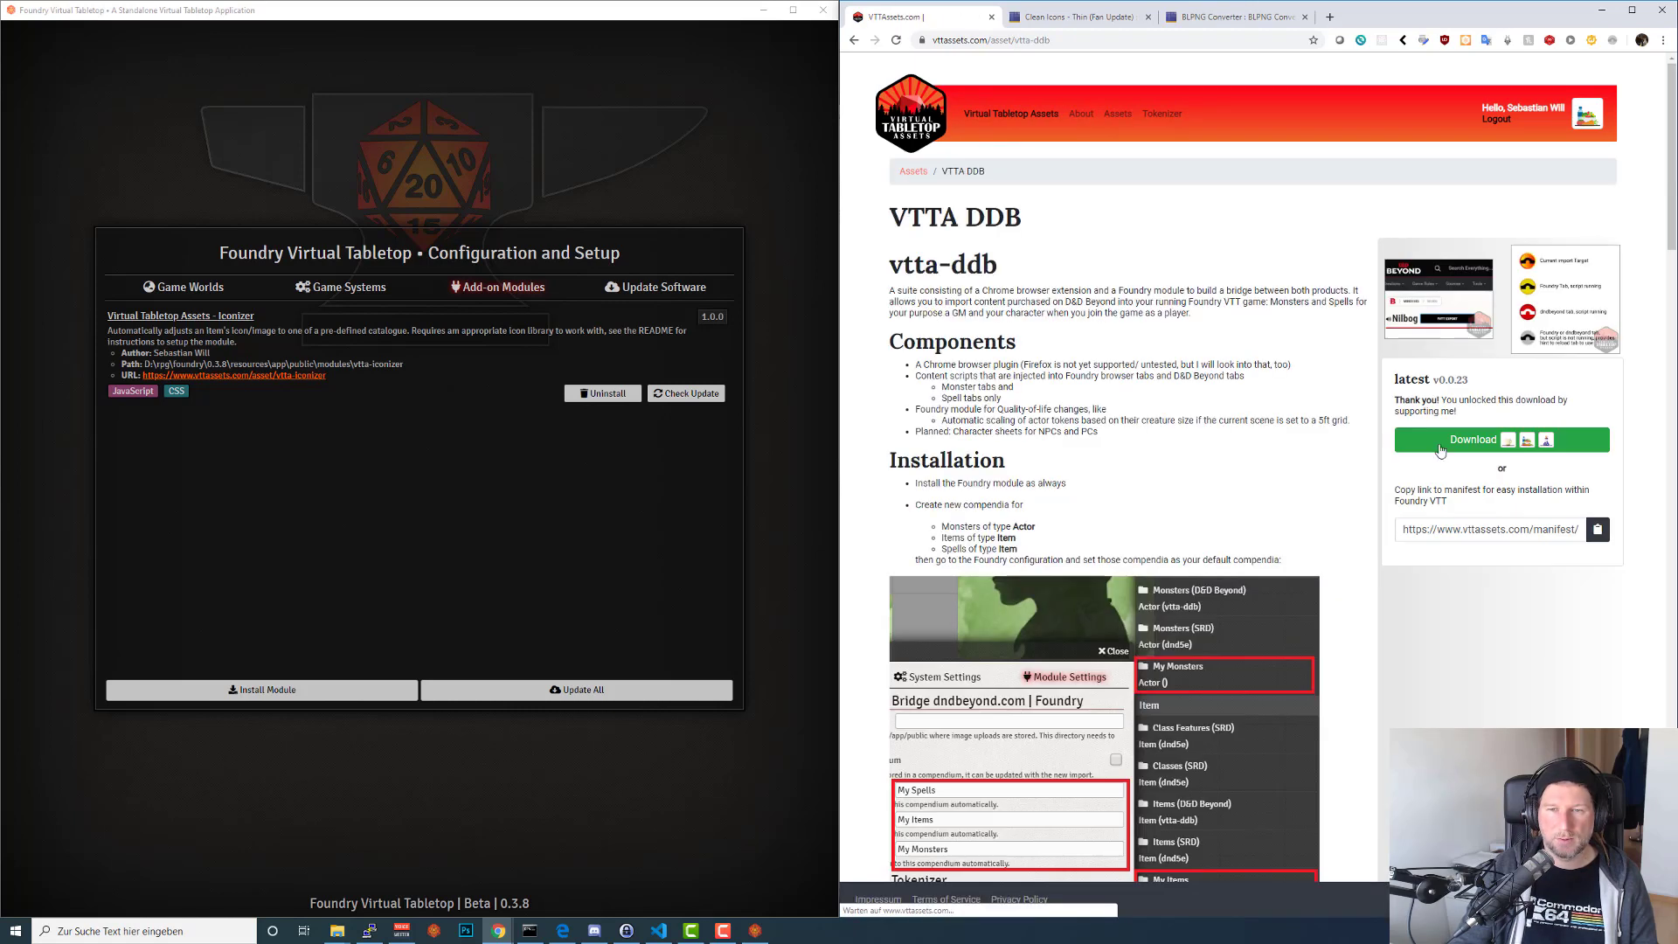
pyautogui.click(1598, 528)
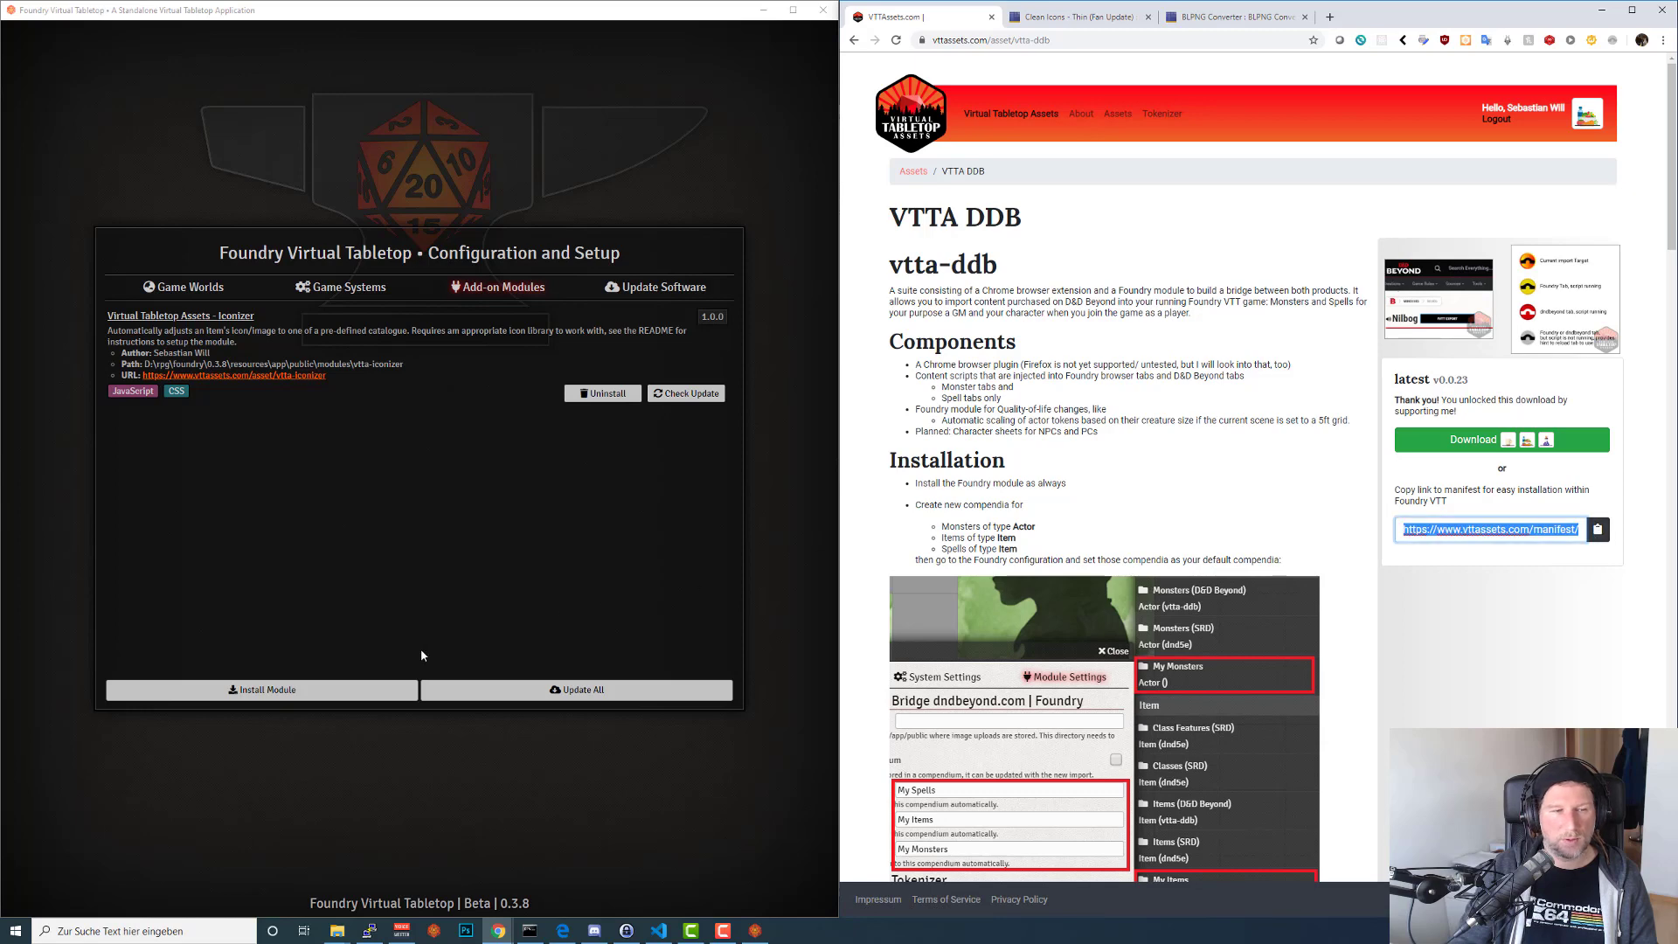
pyautogui.click(373, 690)
pyautogui.hotkey('ctrl', 'v')
pyautogui.click(414, 493)
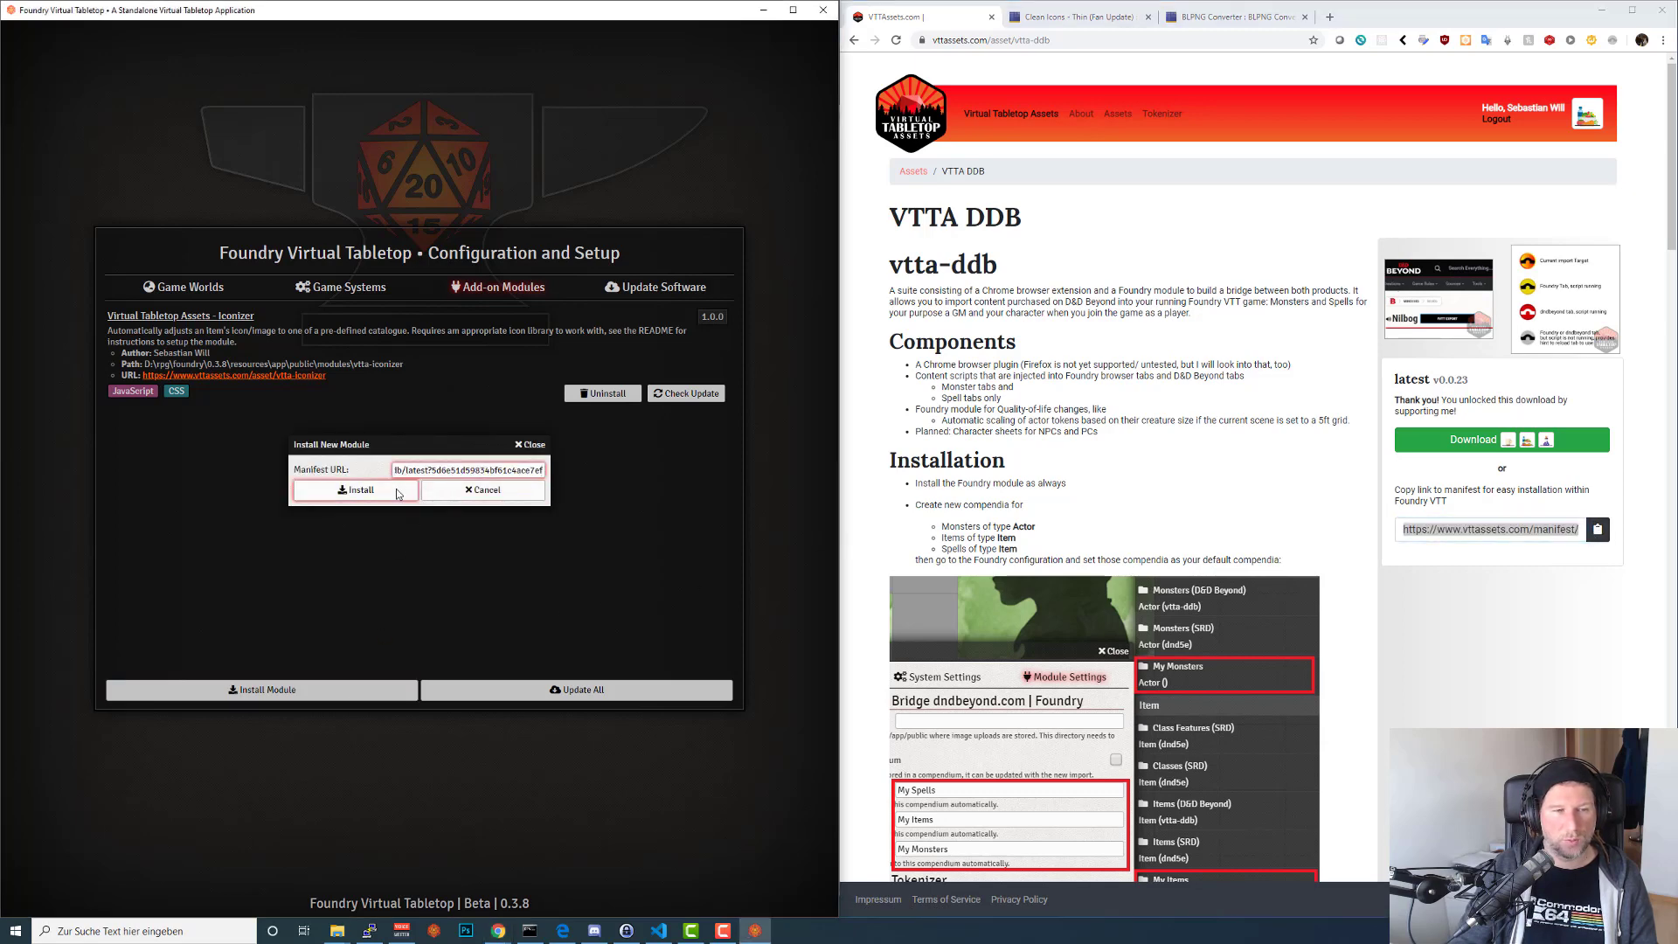
# Open the VTTA Tokenizer page from the website's module list and install that module from its stable 1.0.7 manifest link.
pyautogui.click(1033, 282)
pyautogui.hotkey('alt', 'Left')
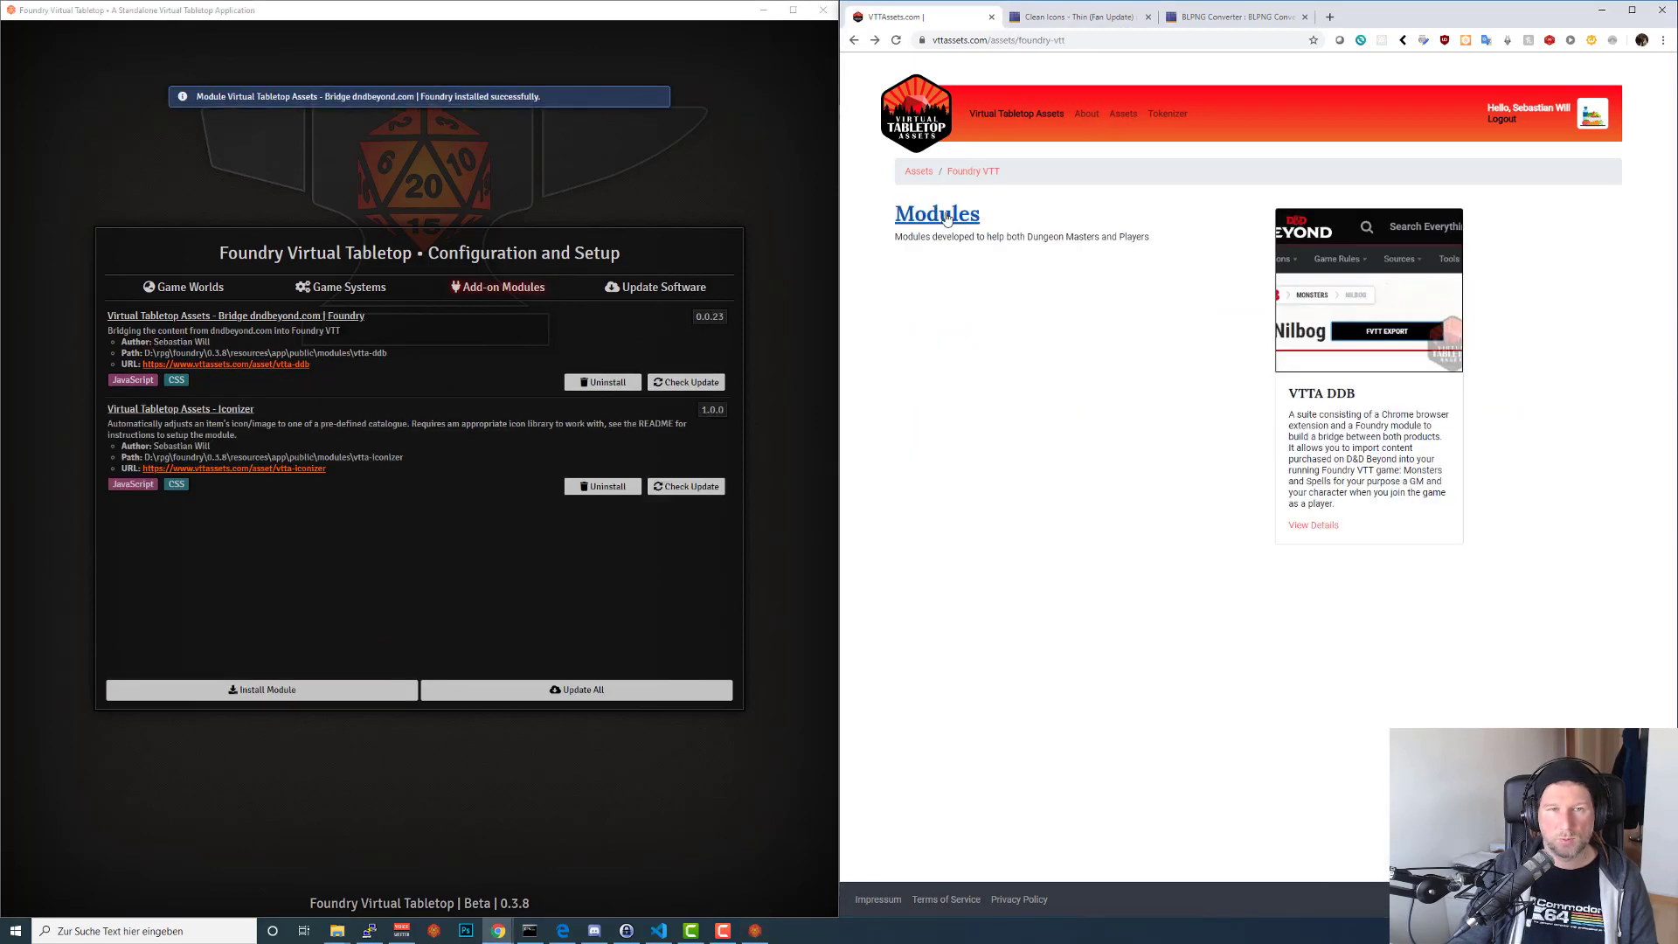
pyautogui.click(947, 219)
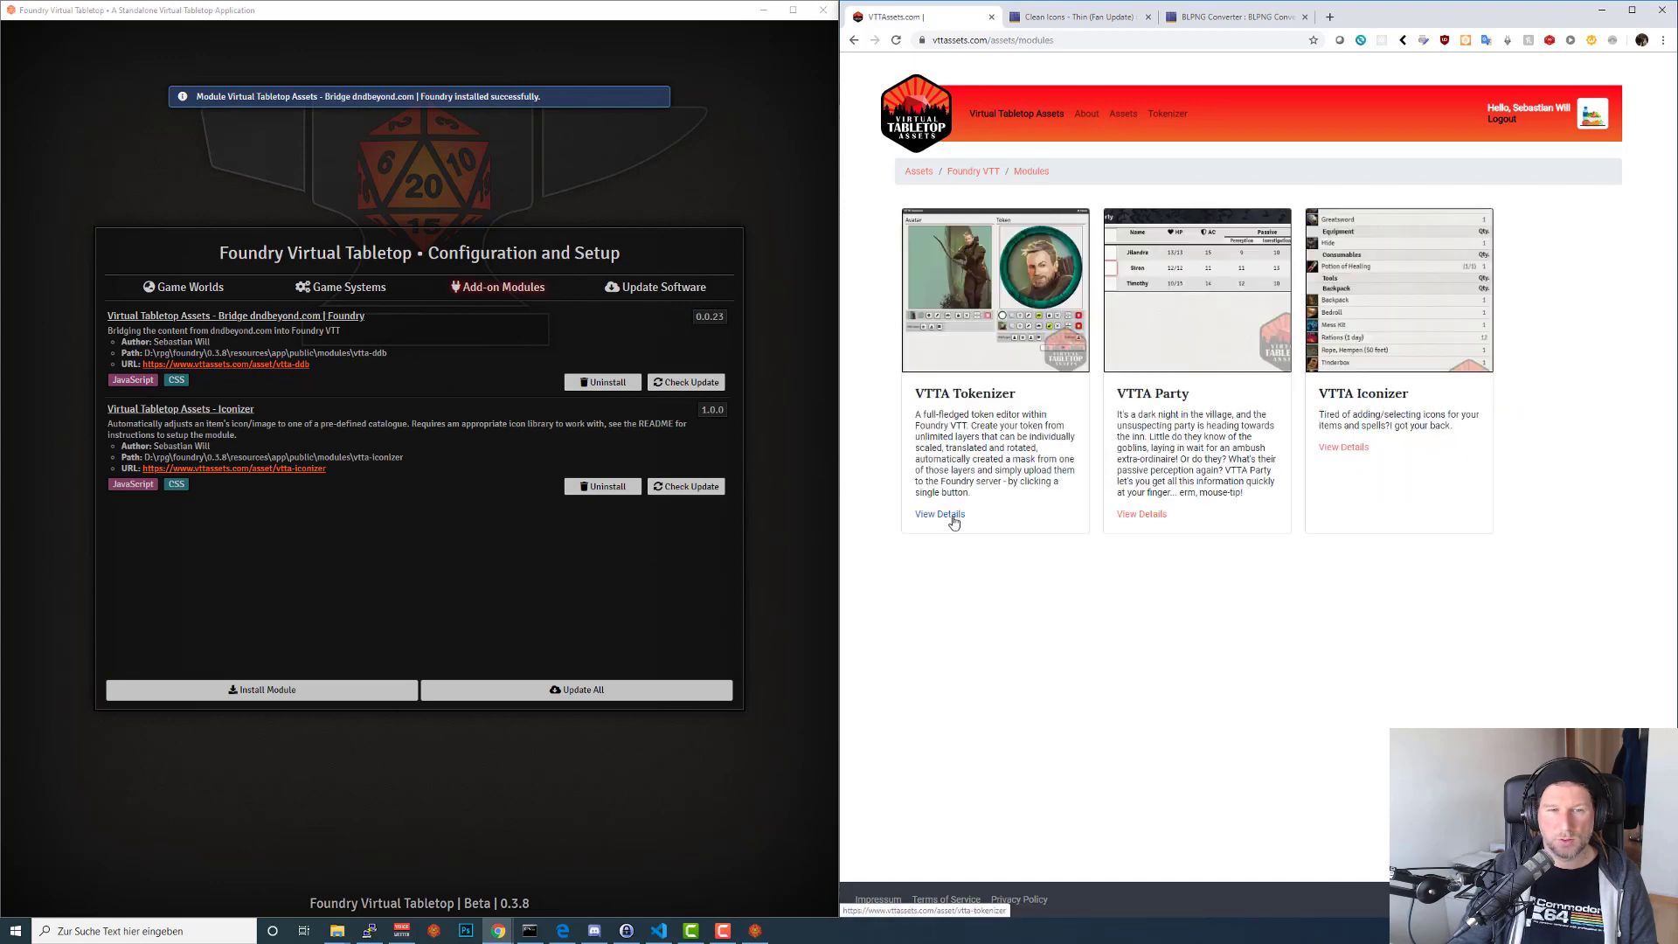
pyautogui.click(955, 517)
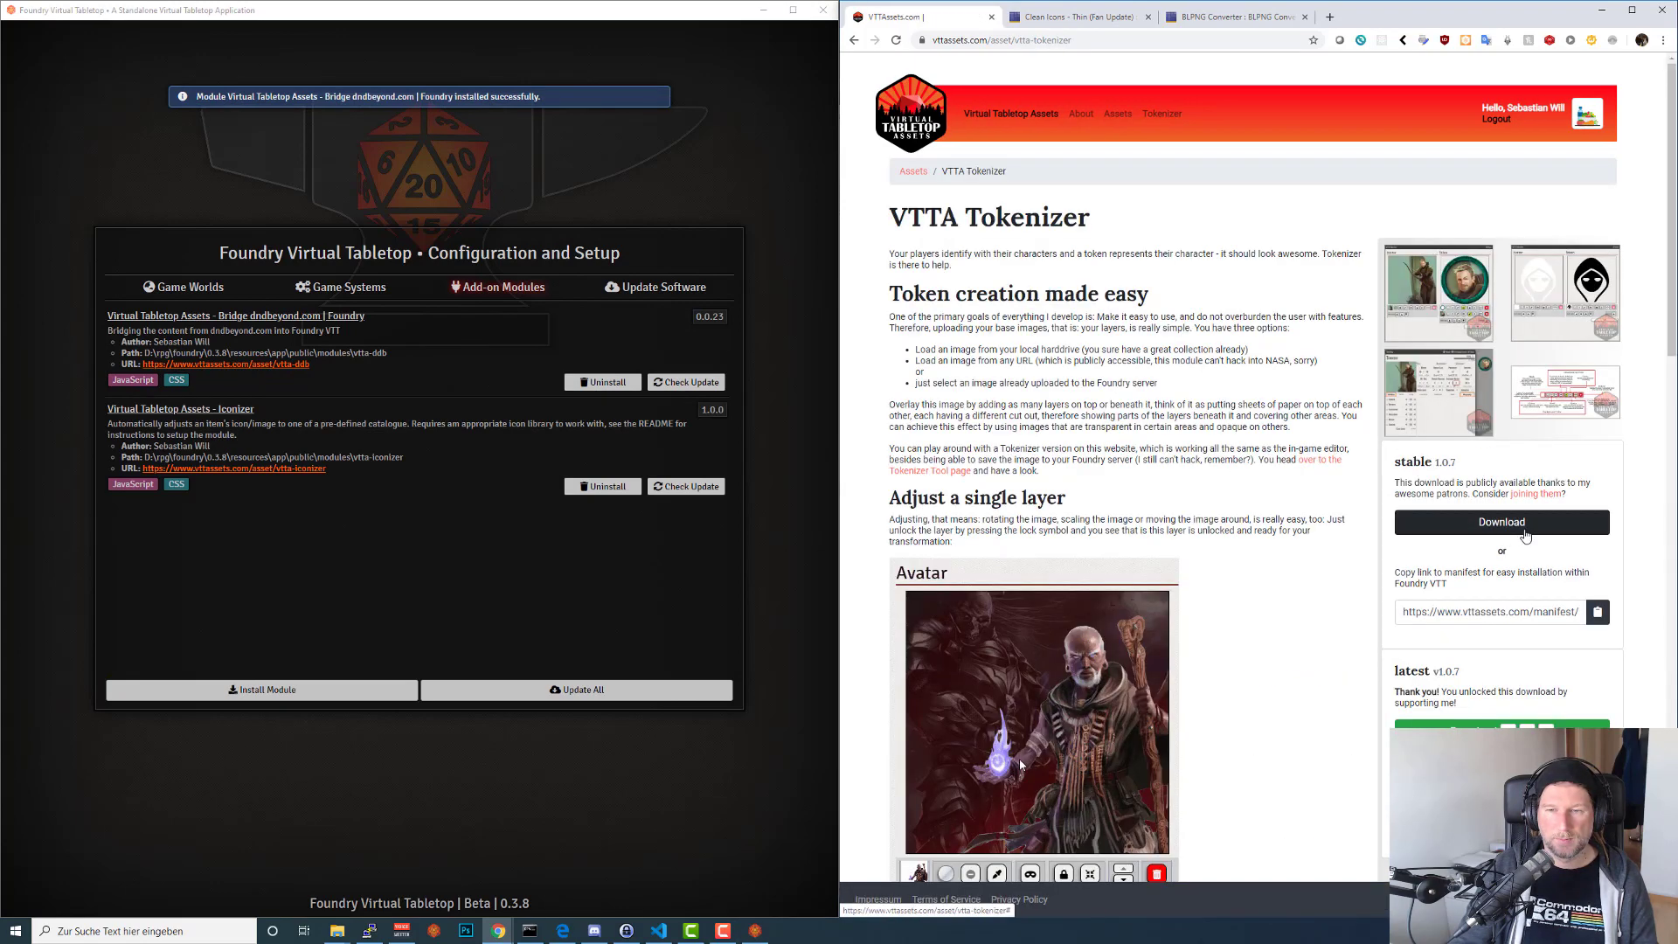
pyautogui.click(1490, 612)
pyautogui.click(350, 690)
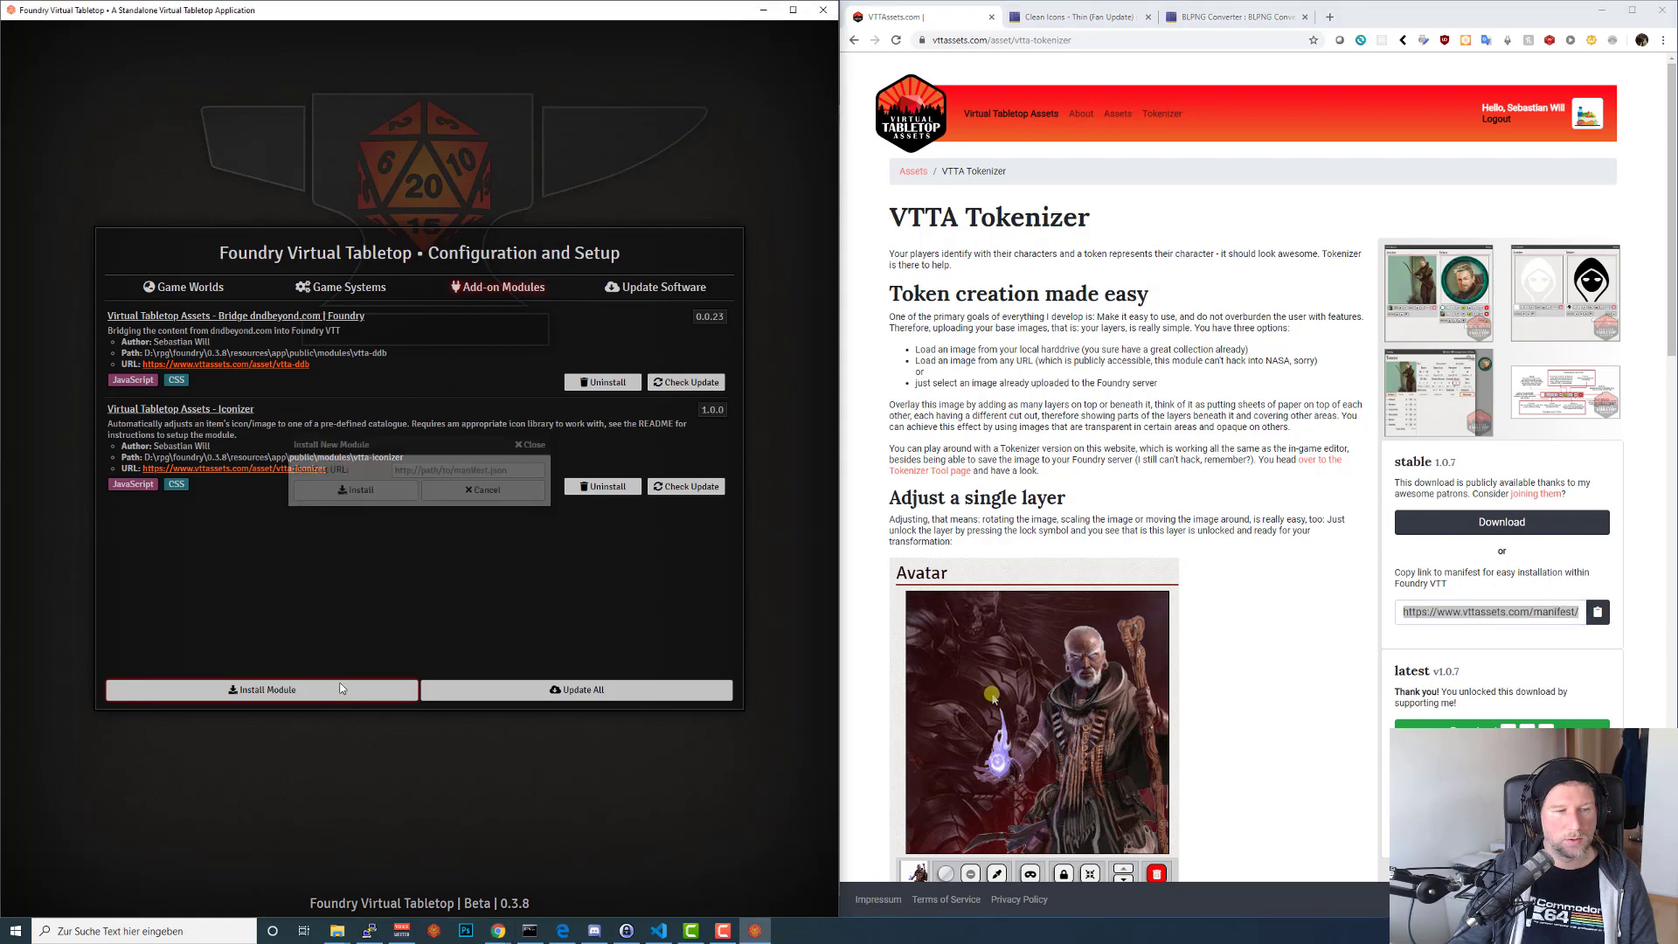
pyautogui.hotkey('ctrl', 'v')
pyautogui.click(399, 494)
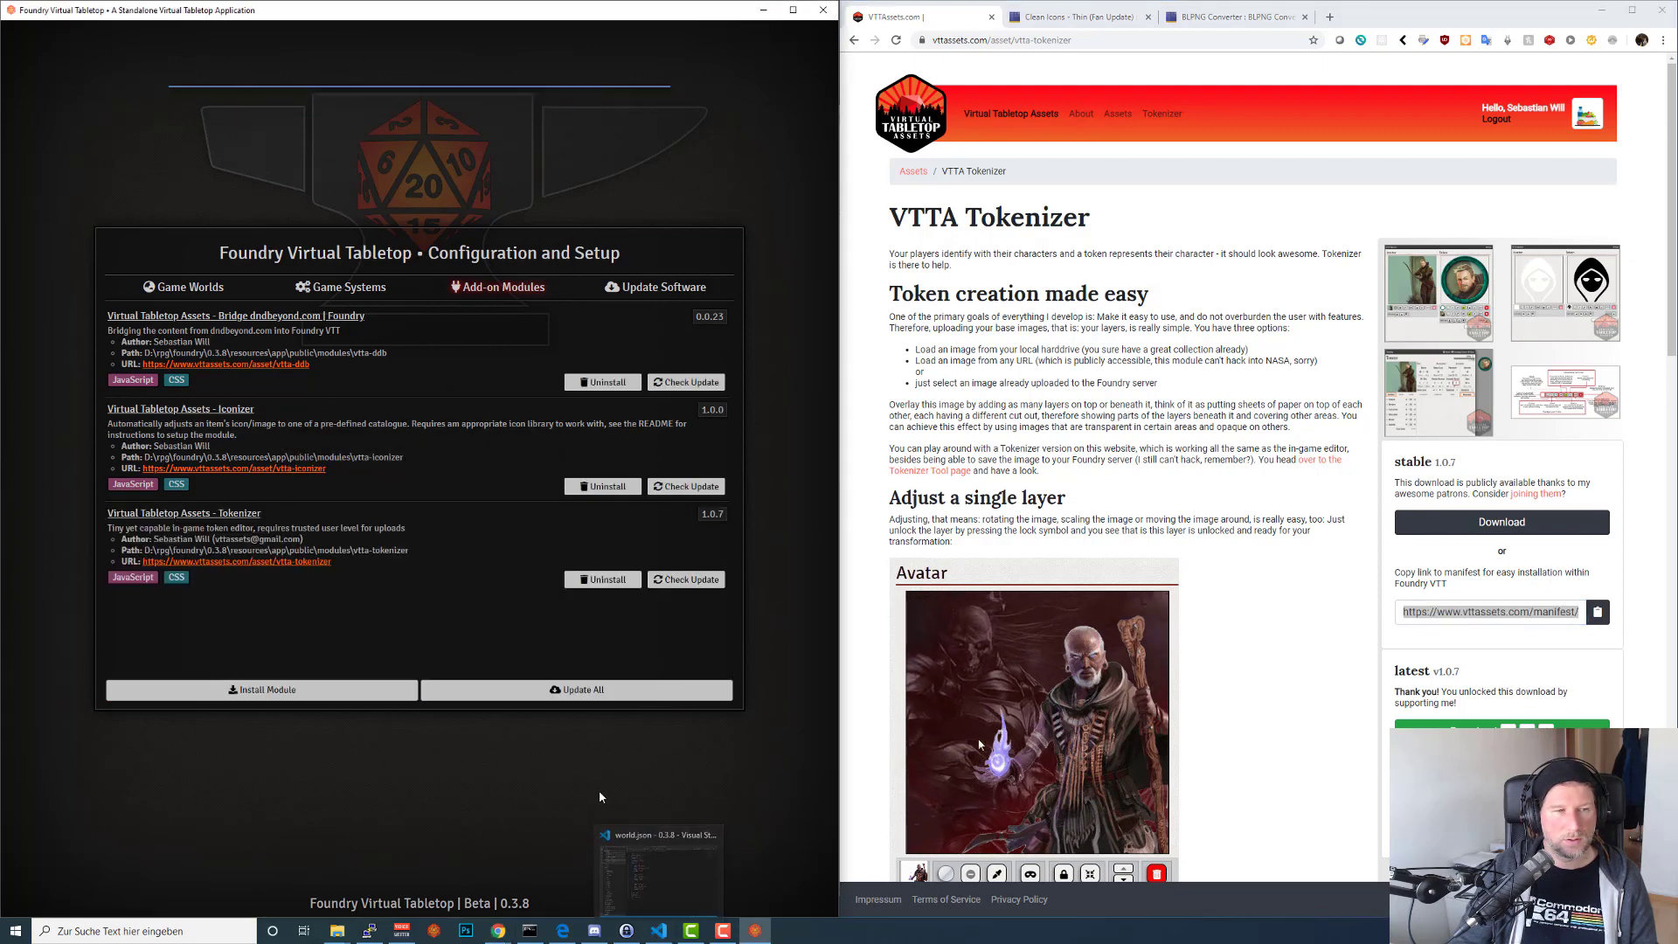
pyautogui.click(1118, 114)
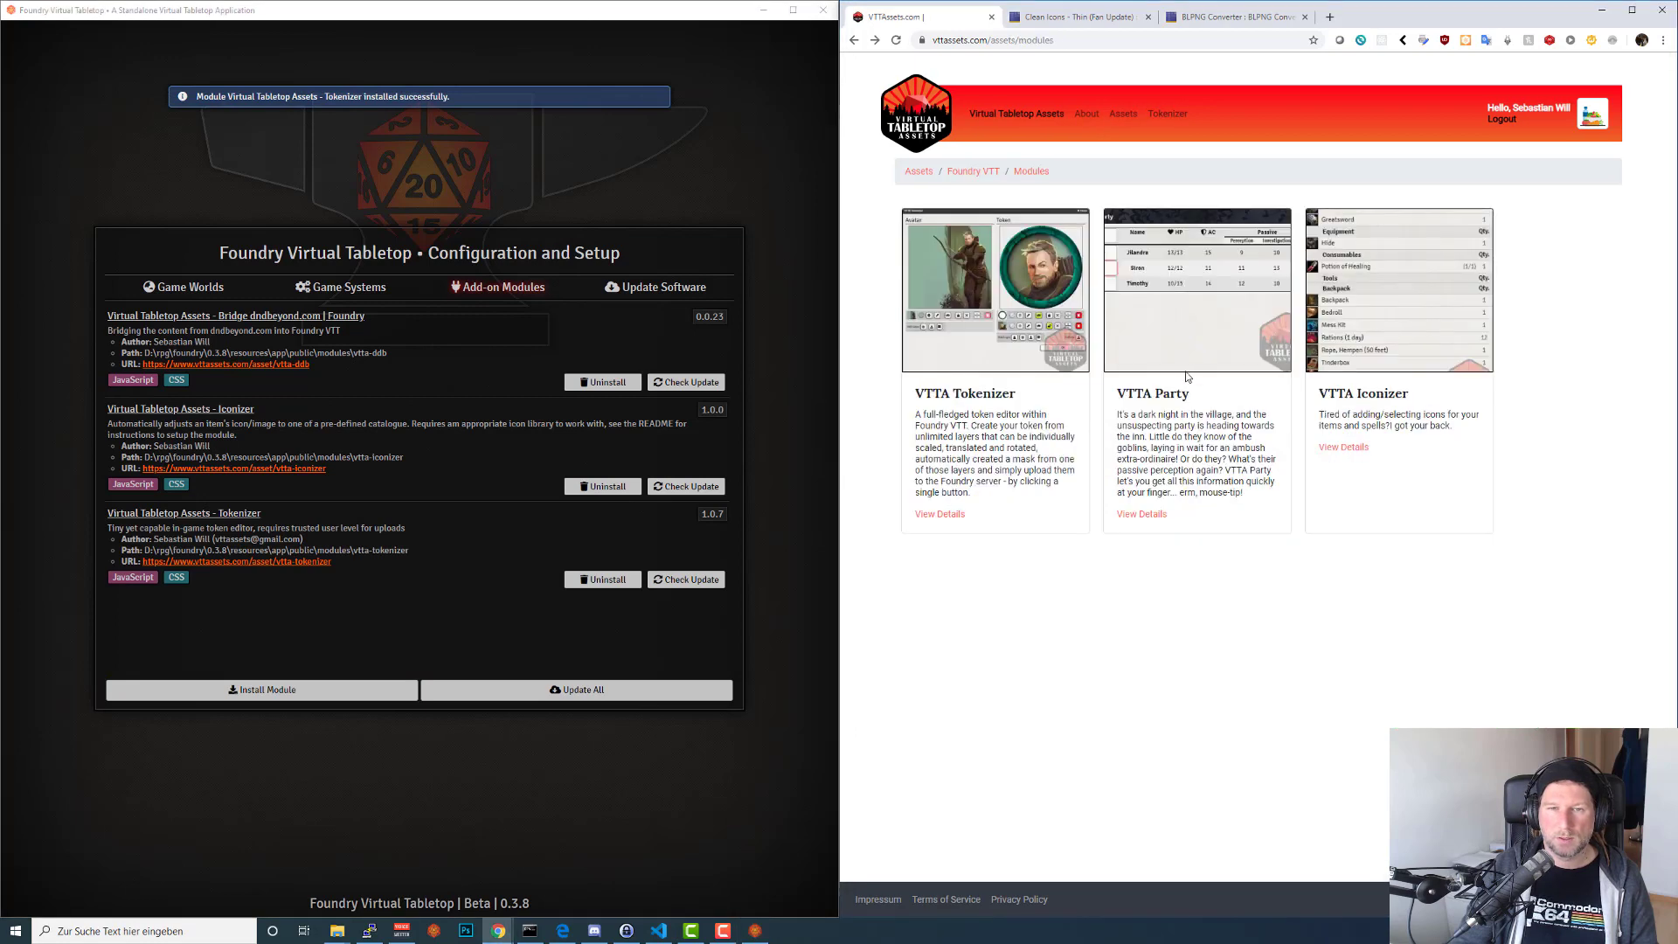
pyautogui.click(1142, 514)
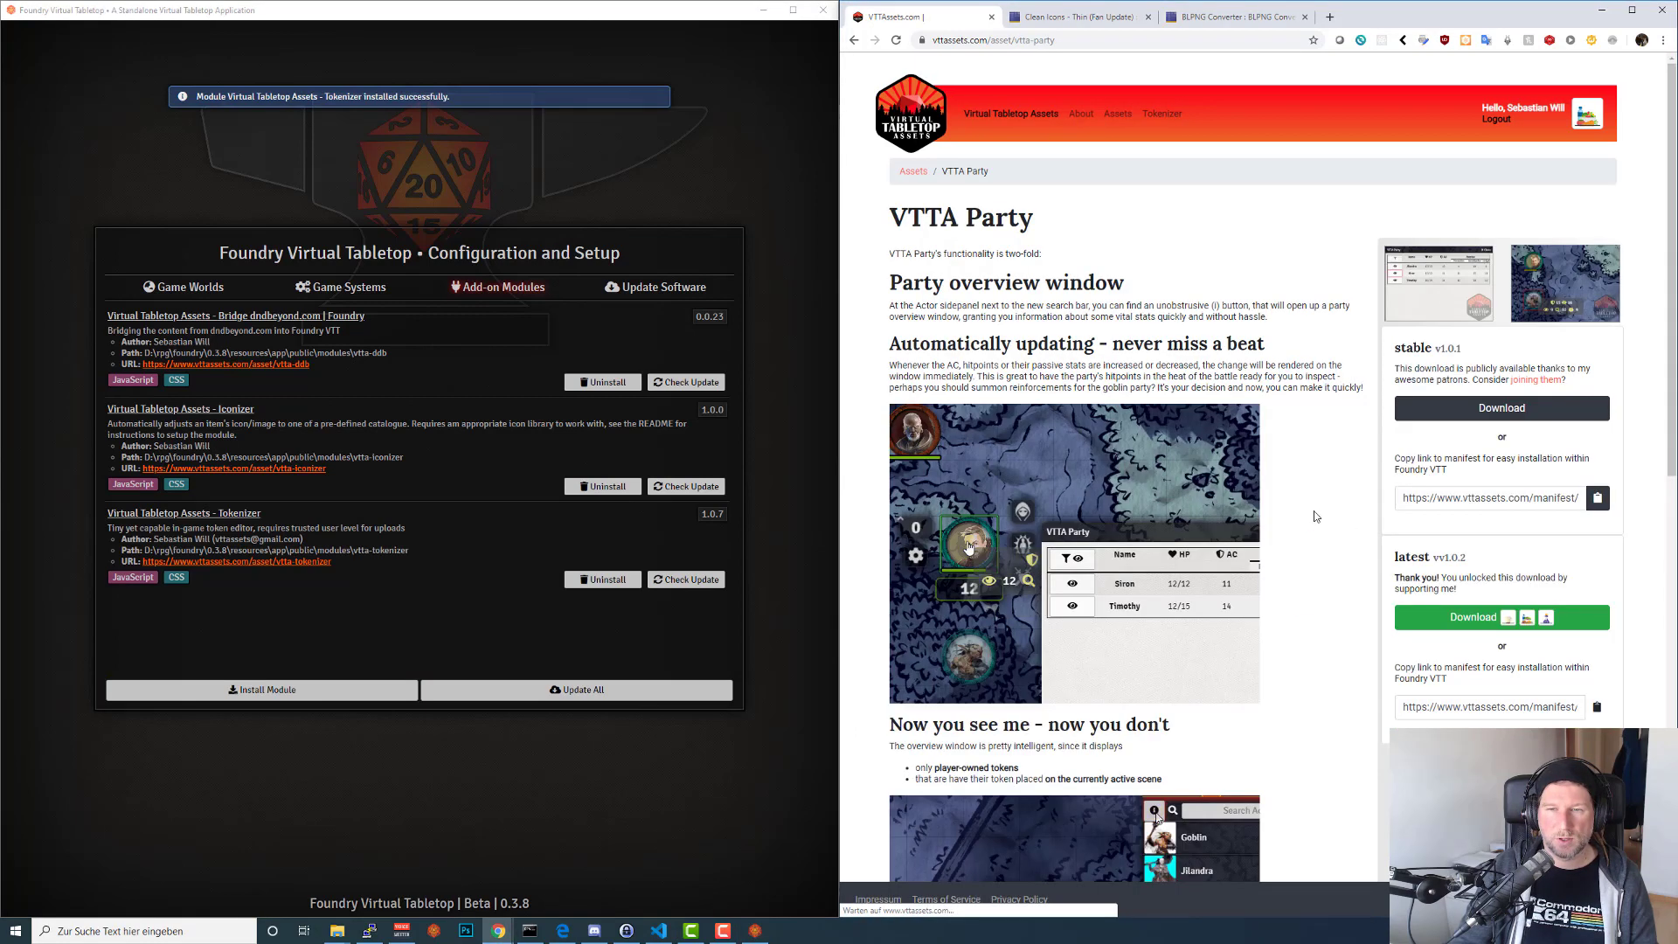
pyautogui.click(1597, 498)
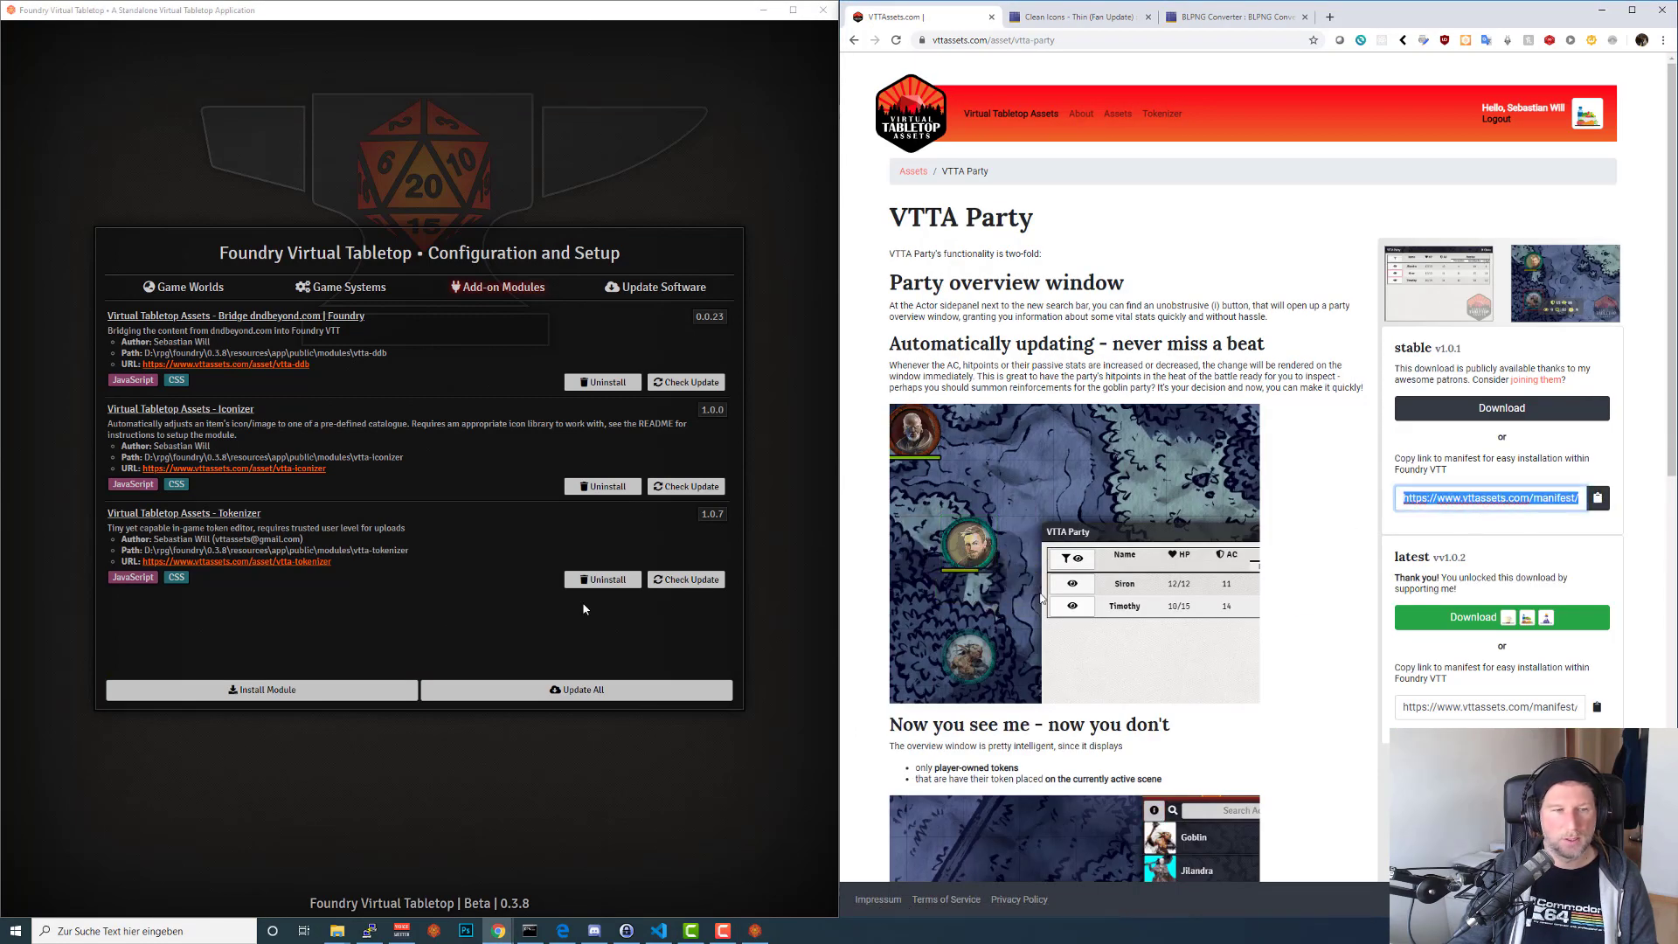
pyautogui.click(280, 690)
pyautogui.hotkey('ctrl', 'v')
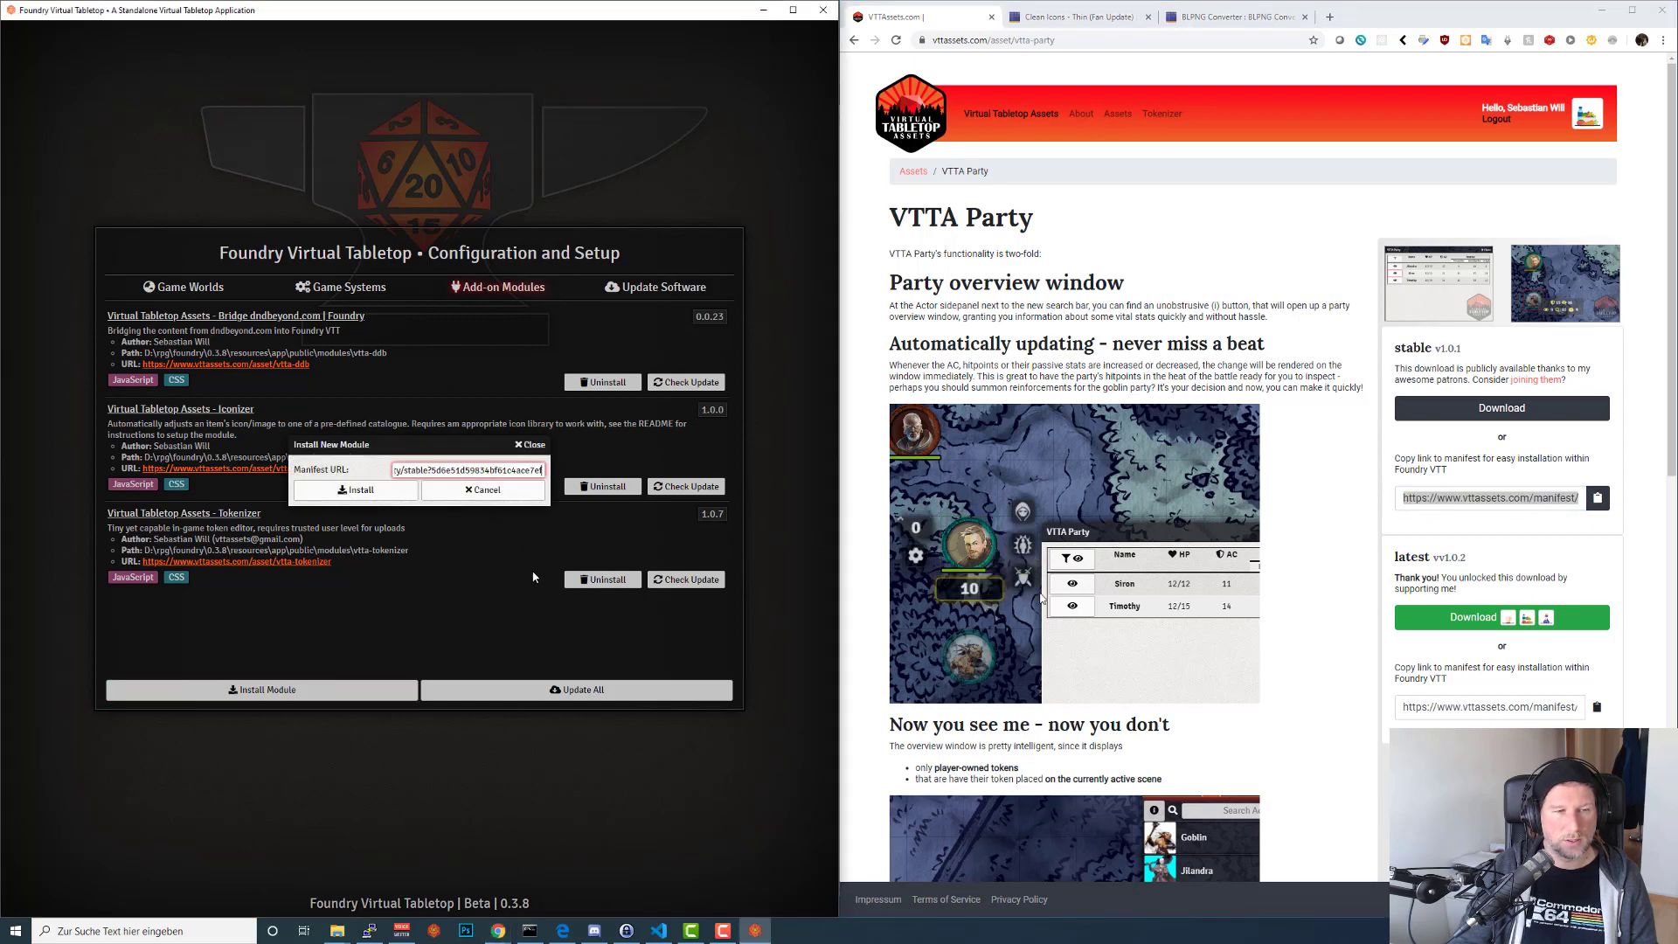
pyautogui.click(659, 932)
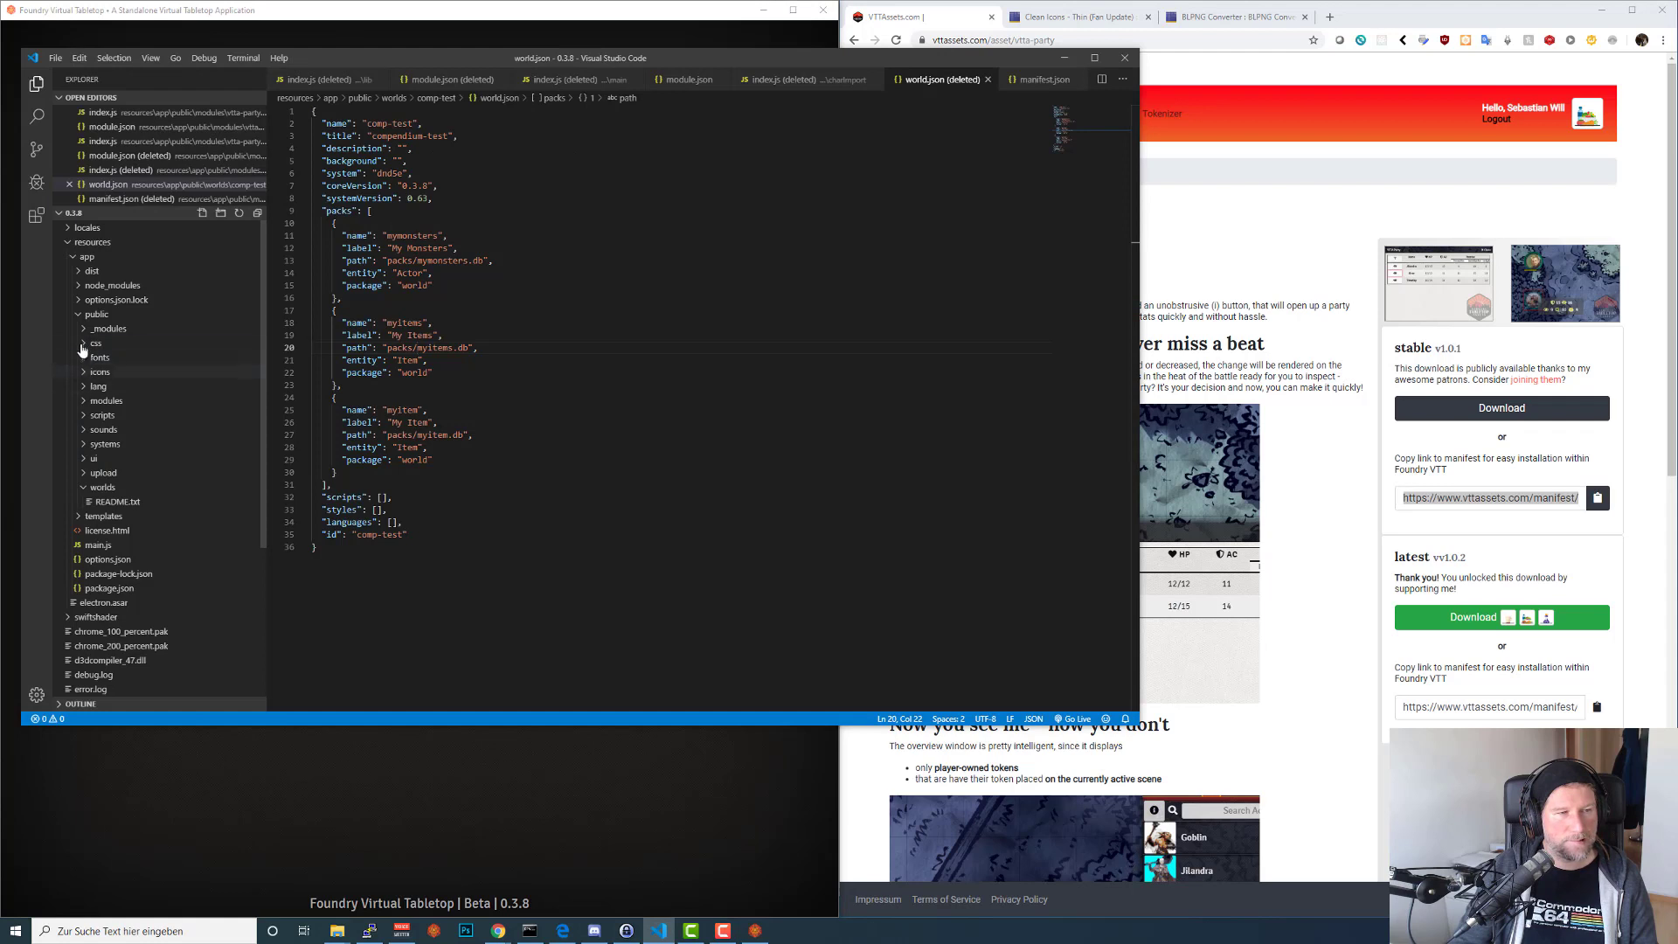
pyautogui.click(75, 258)
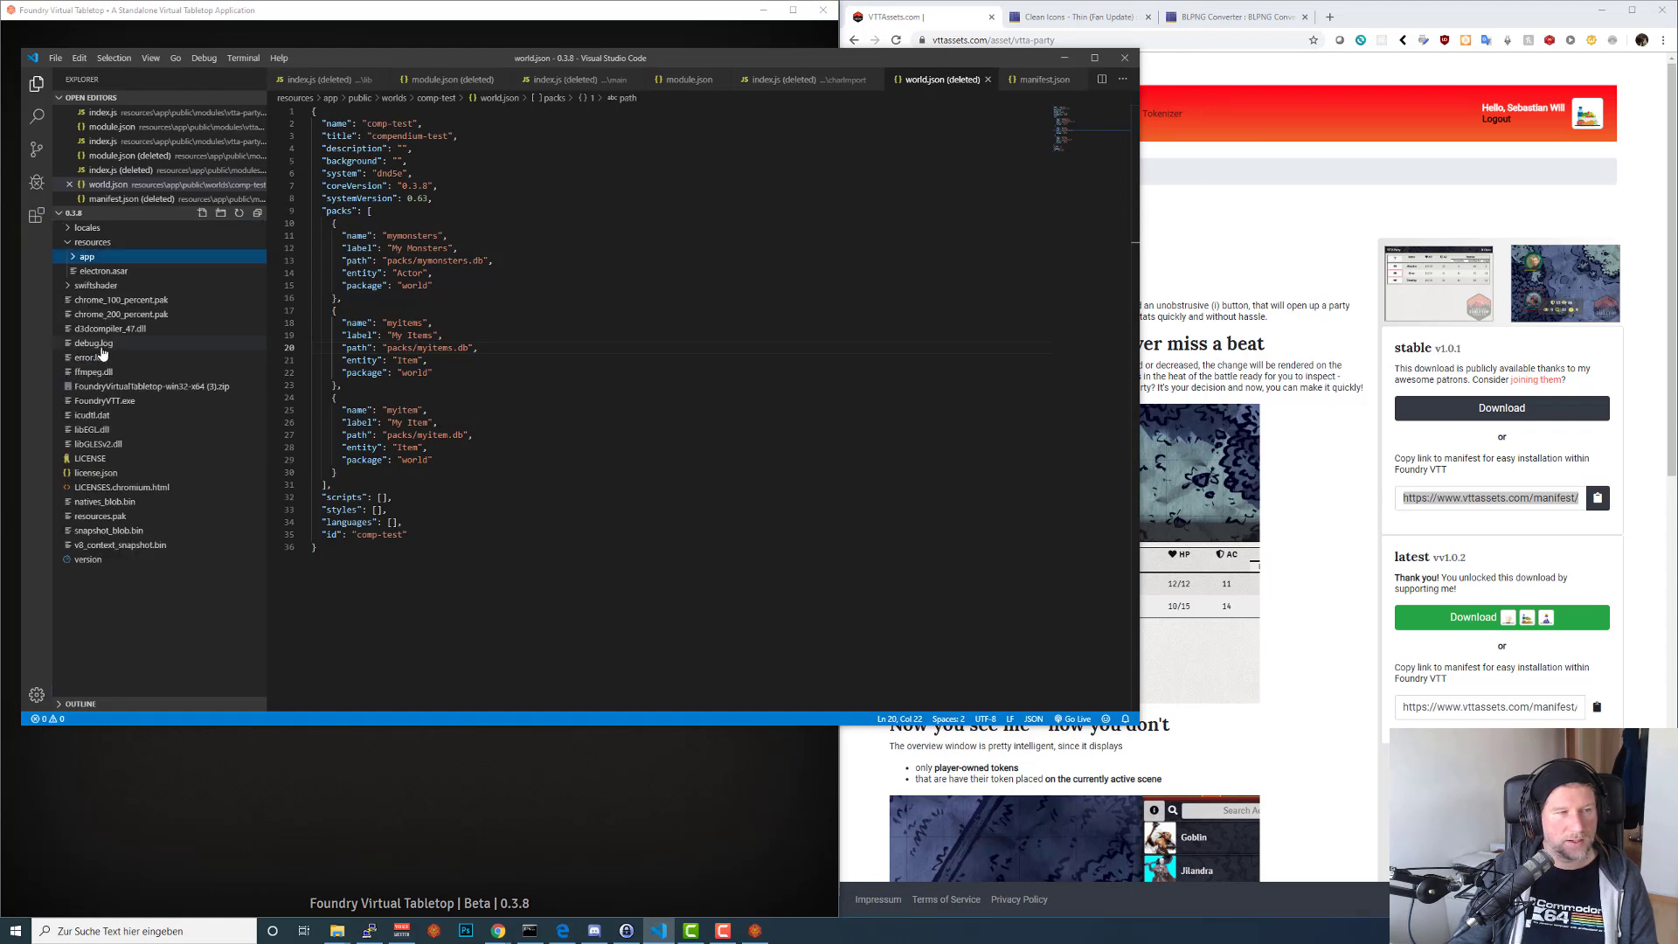
pyautogui.click(74, 259)
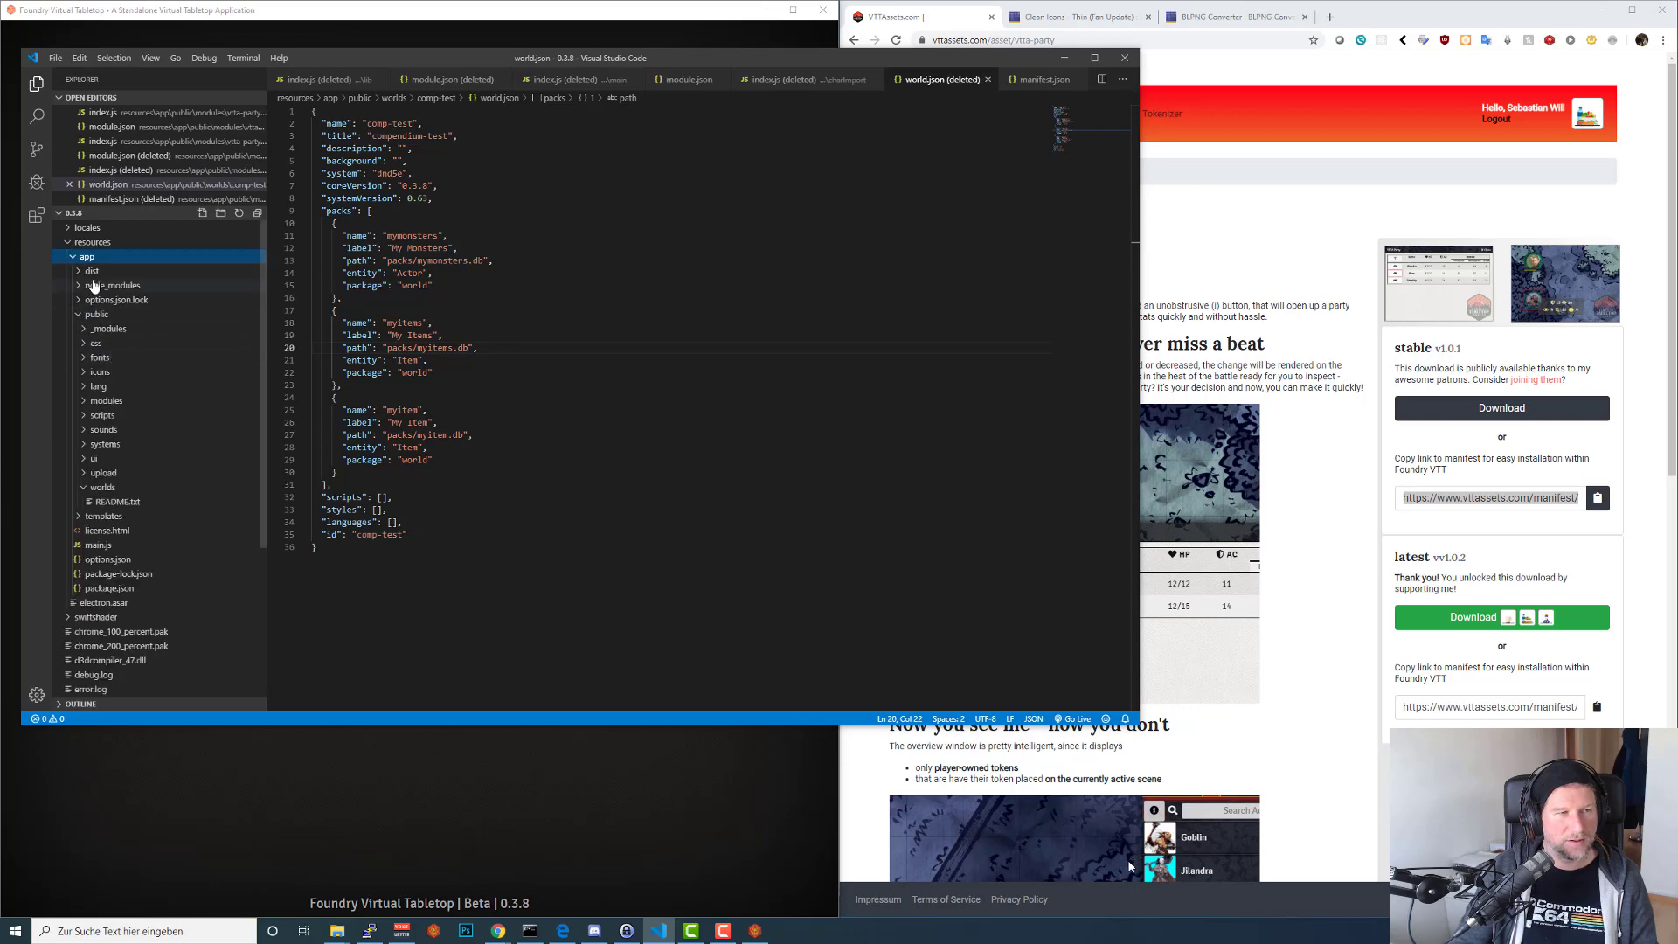
pyautogui.click(656, 753)
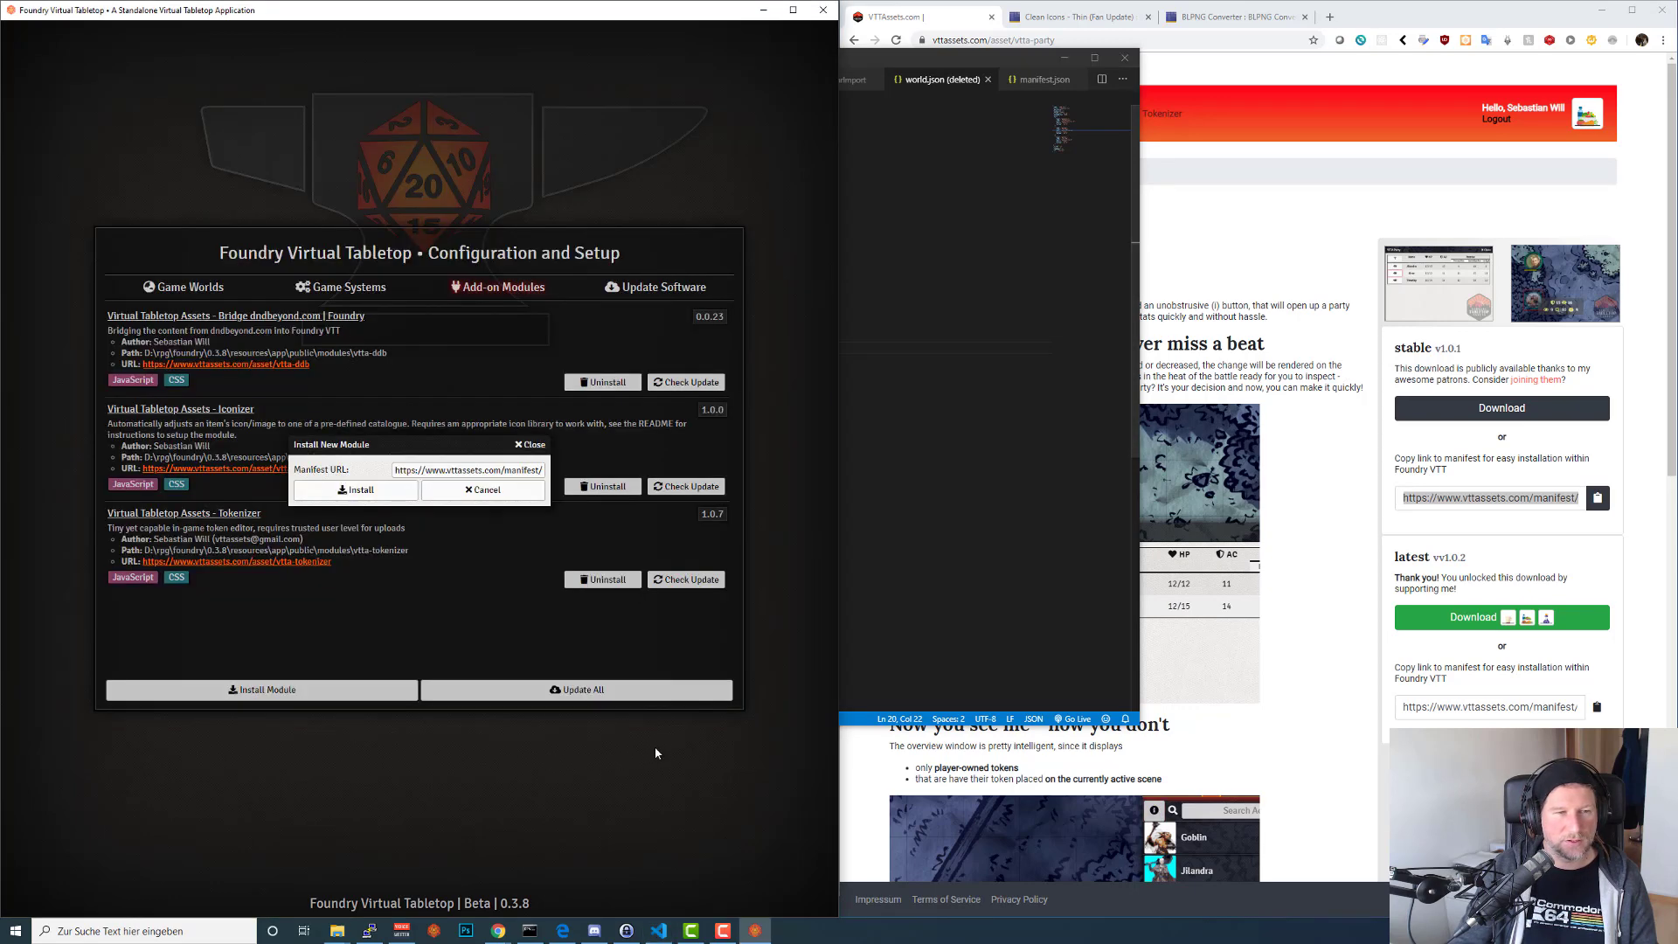
pyautogui.click(529, 444)
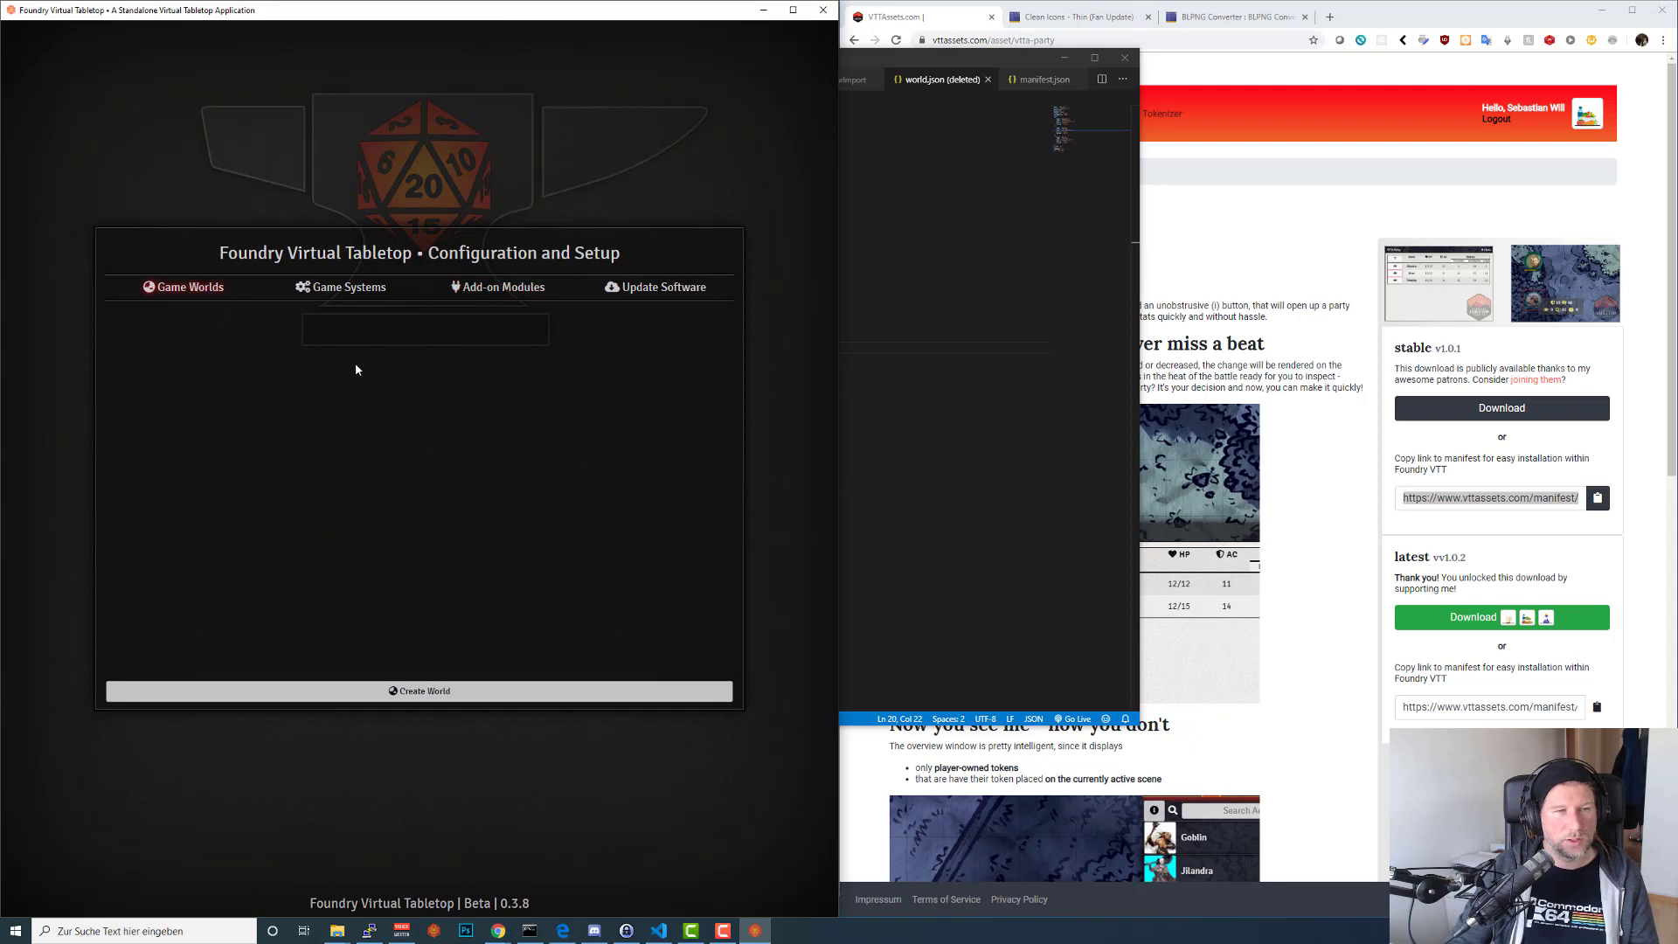
# Create a world titled "It's awesome" with the file path awesome-world and the Dungeons & Dragons 5th Edition game system.
pyautogui.click(375, 690)
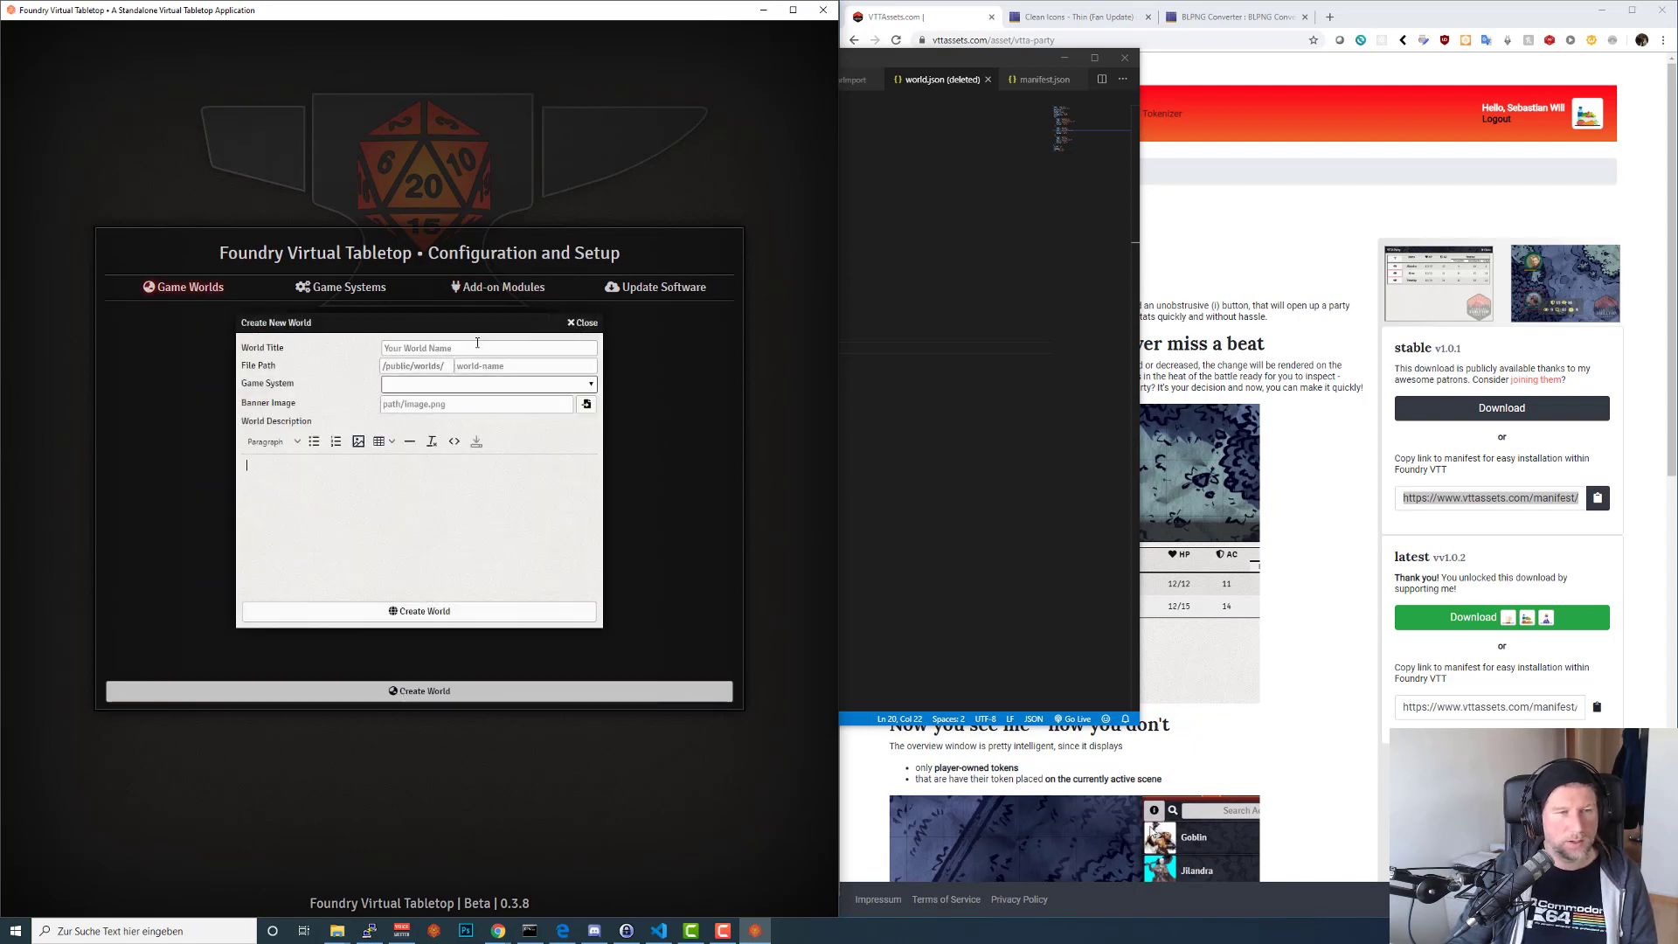
pyautogui.write("It's")
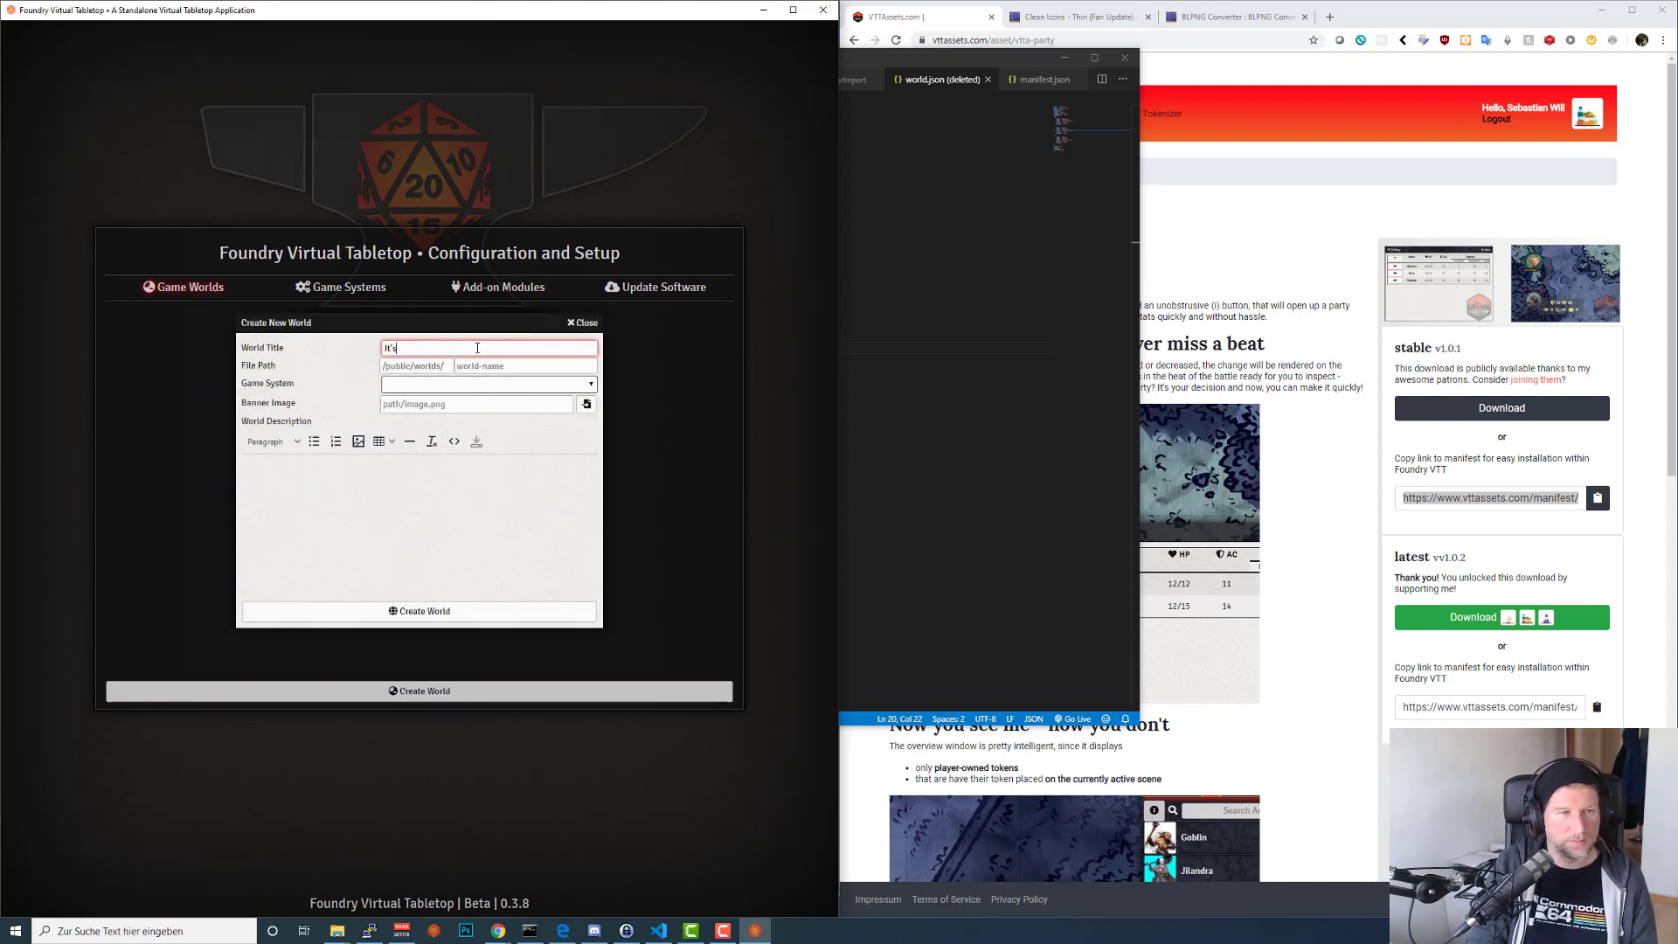
pyautogui.write(' awesome')
pyautogui.press('Tab')
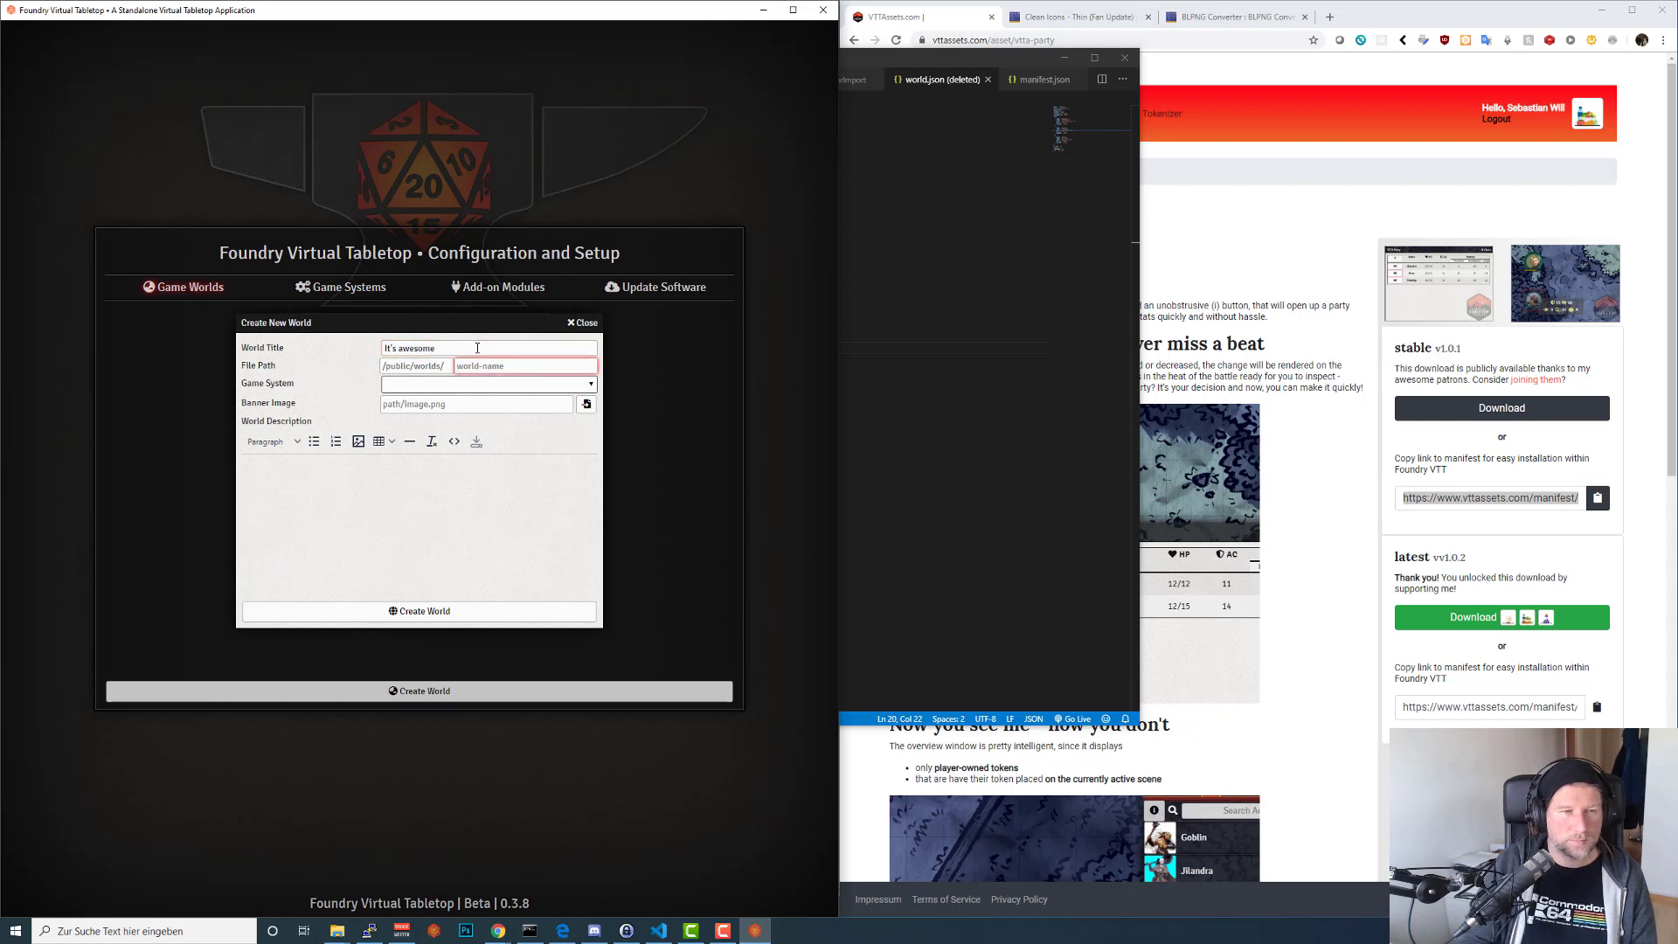
pyautogui.write('awesome-world')
pyautogui.press('Tab')
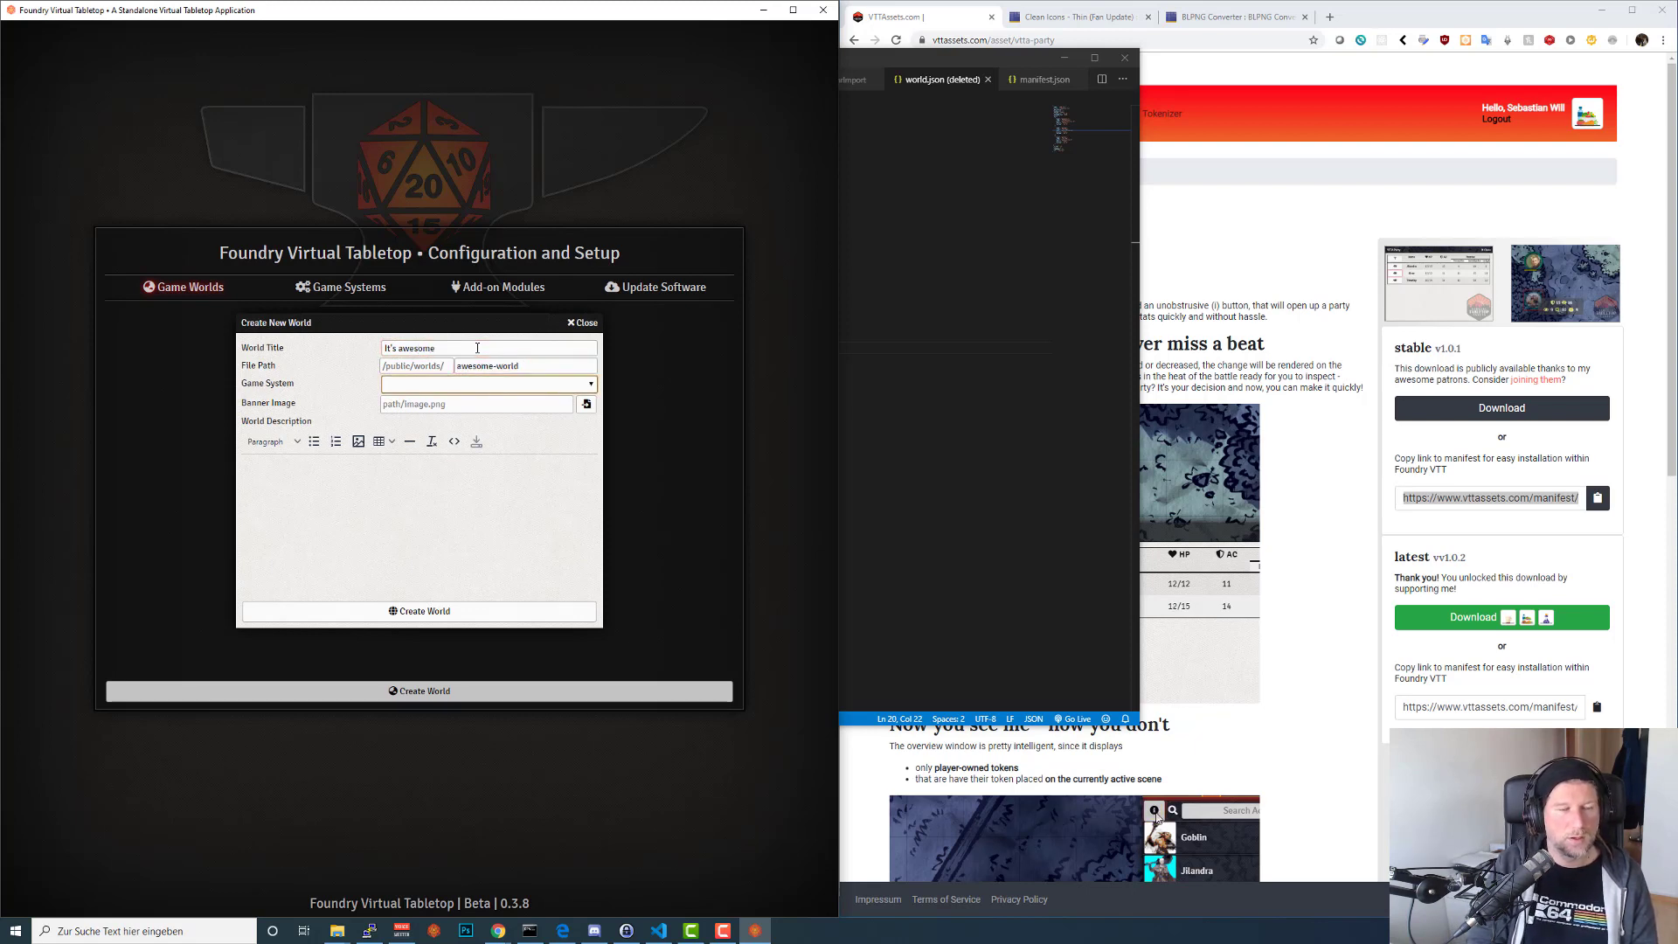
pyautogui.press('Down')
pyautogui.click(441, 614)
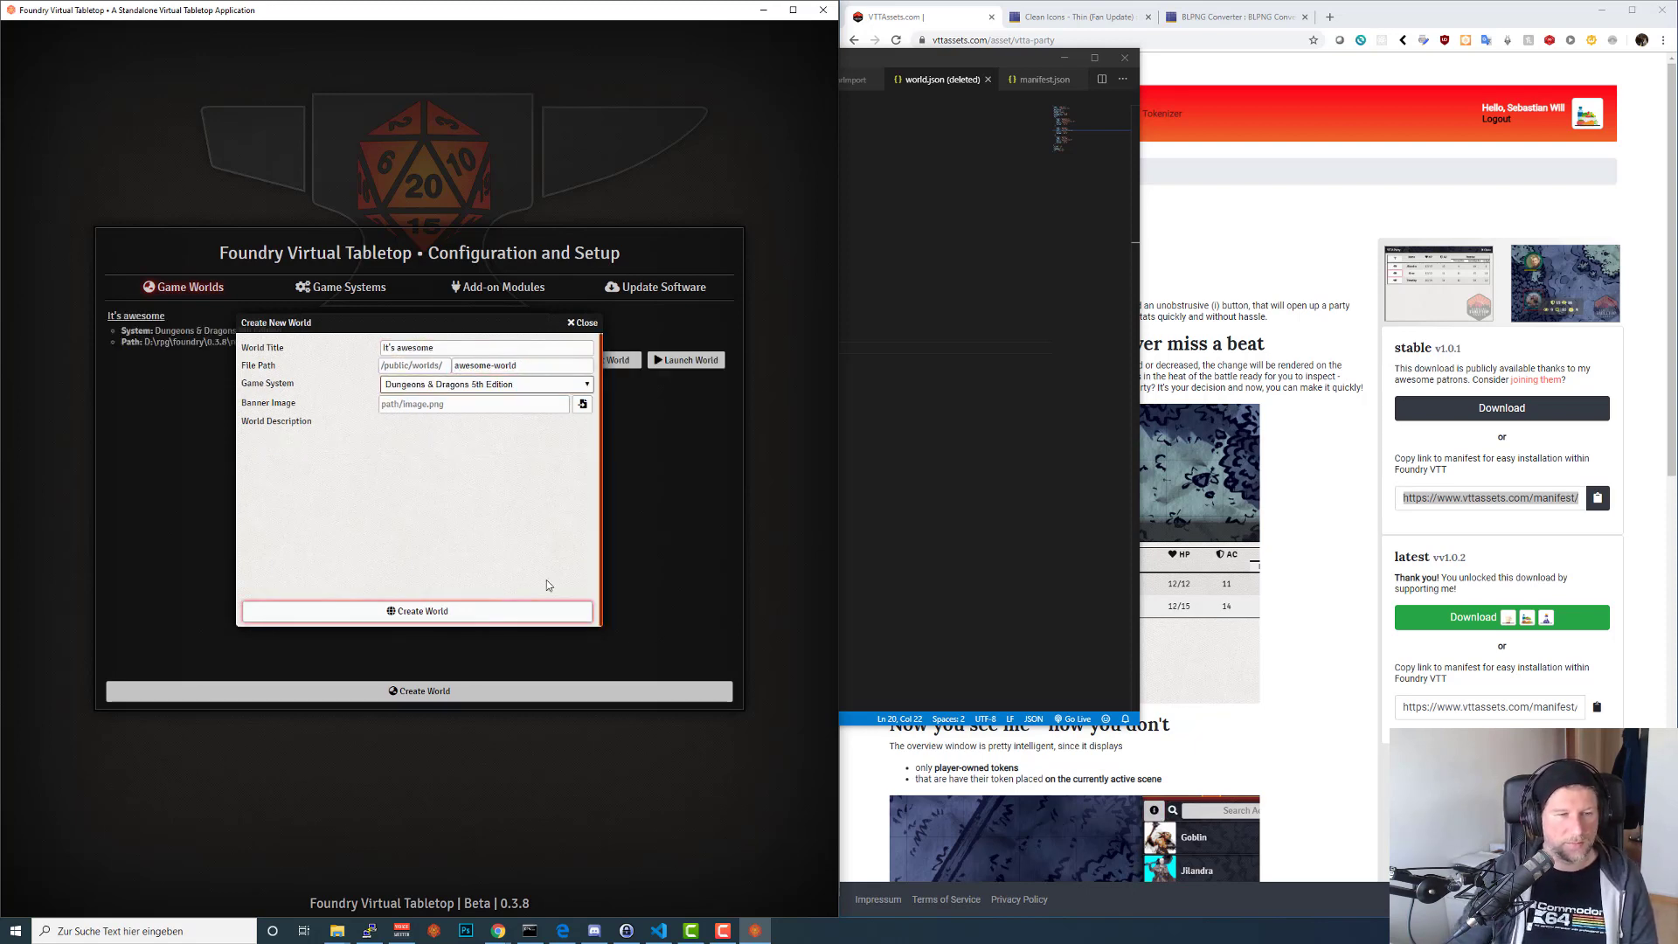
pyautogui.click(533, 692)
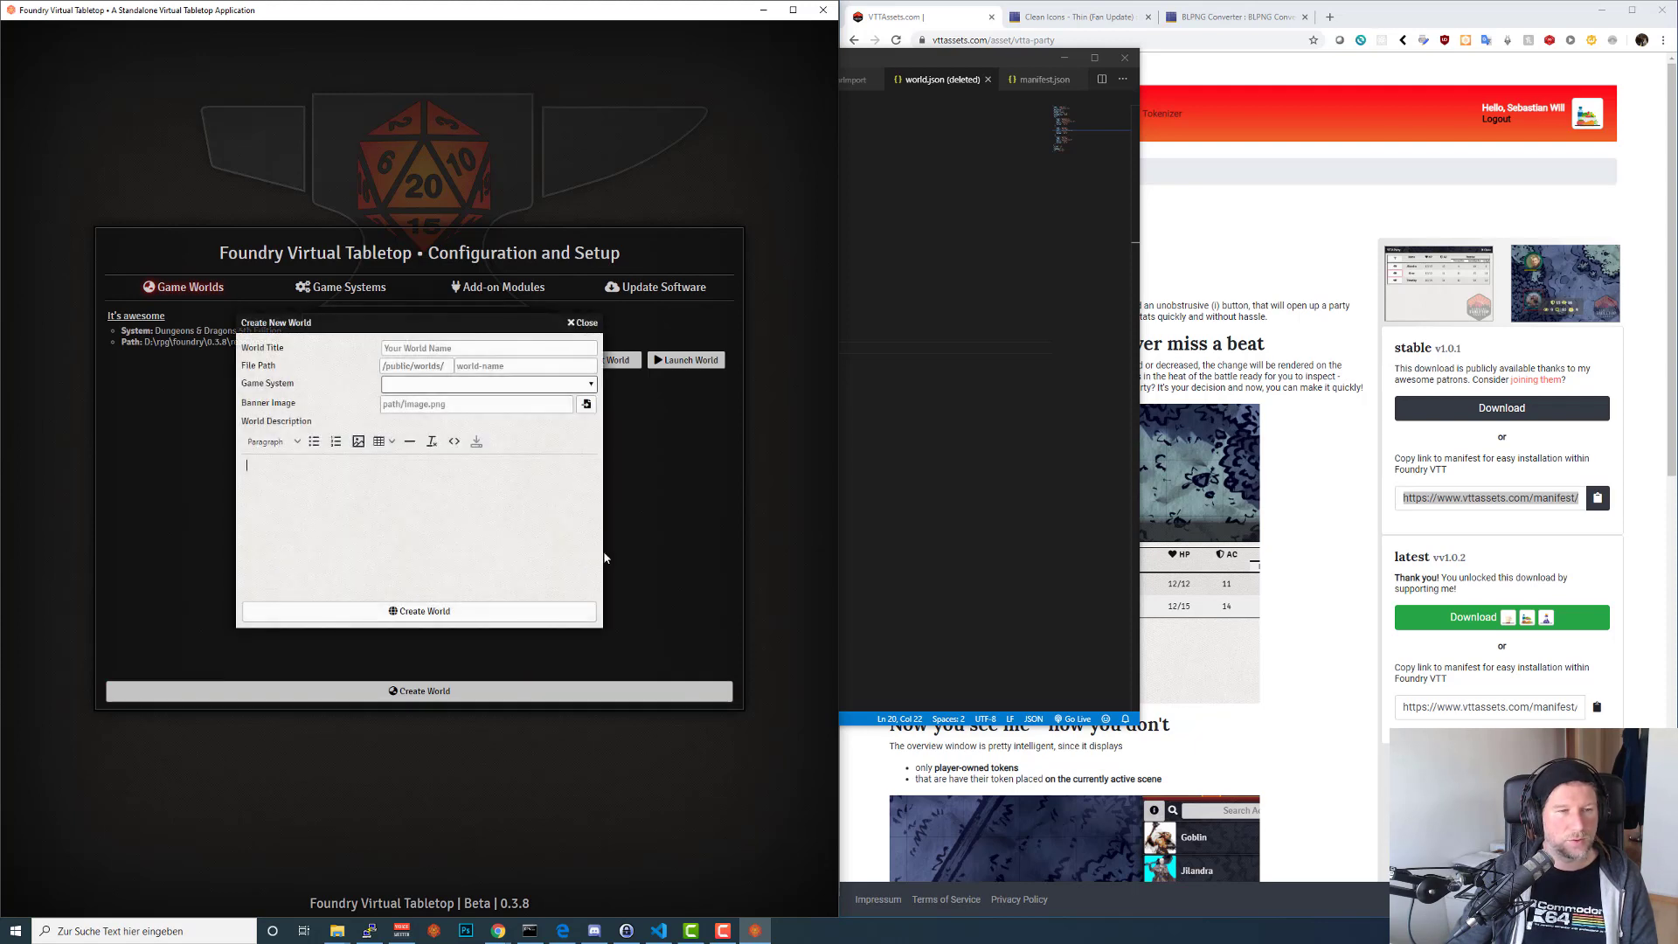
pyautogui.click(583, 323)
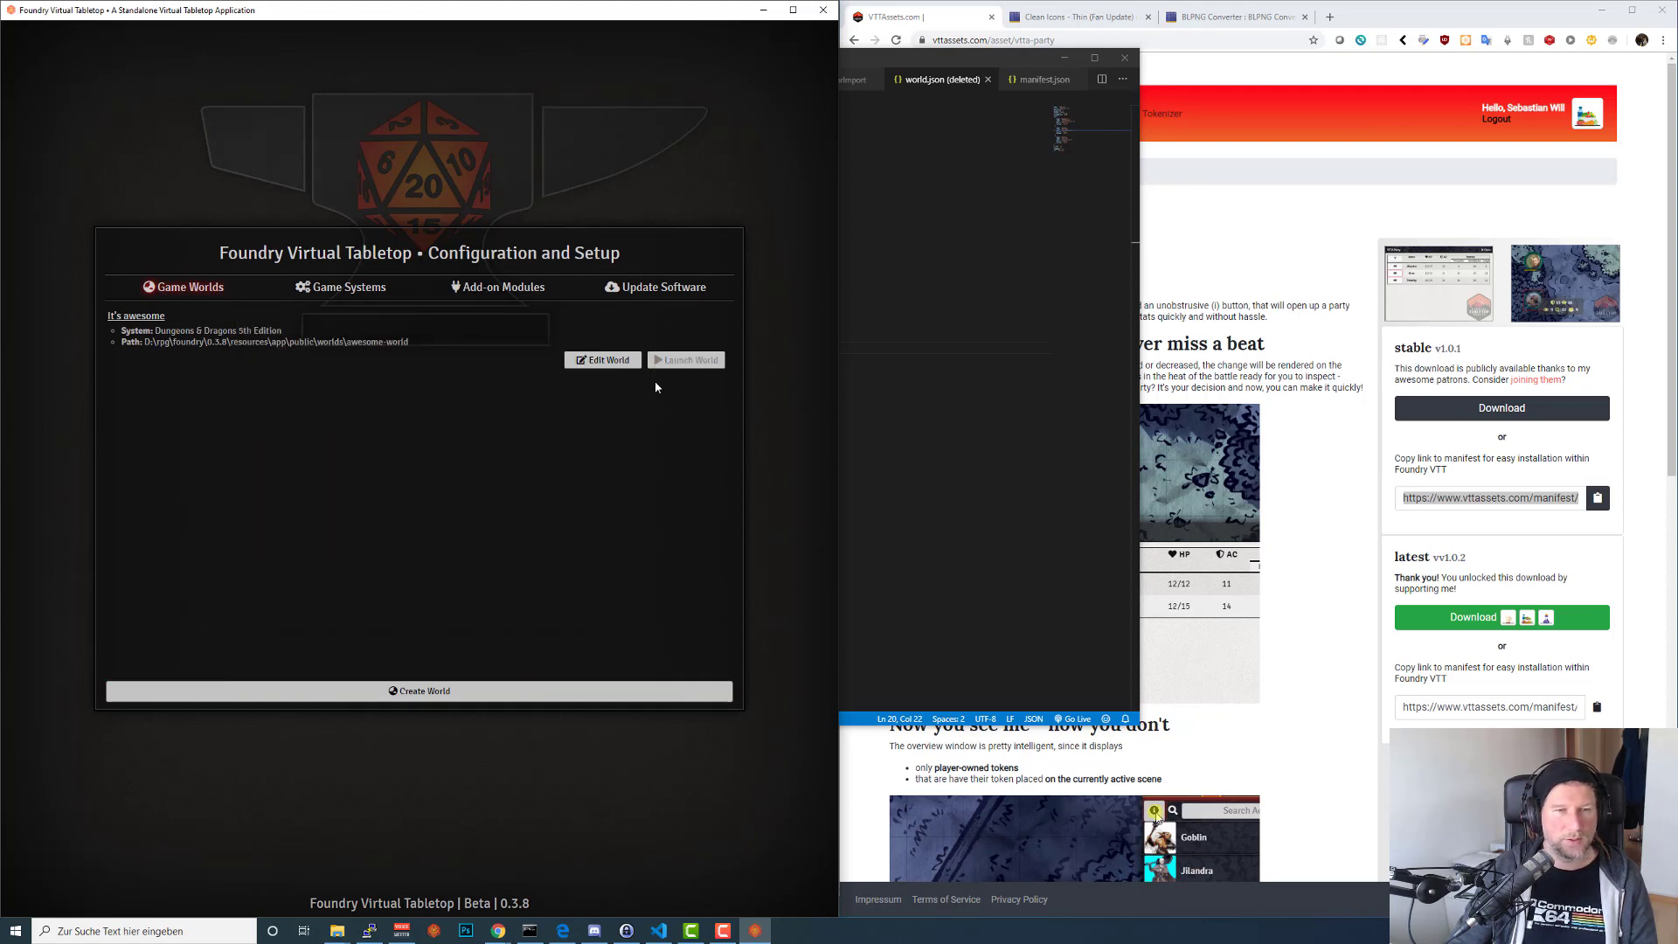
# Launch the "It's awesome" world and join the game session as Gamemaster.
pyautogui.click(689, 360)
pyautogui.click(494, 460)
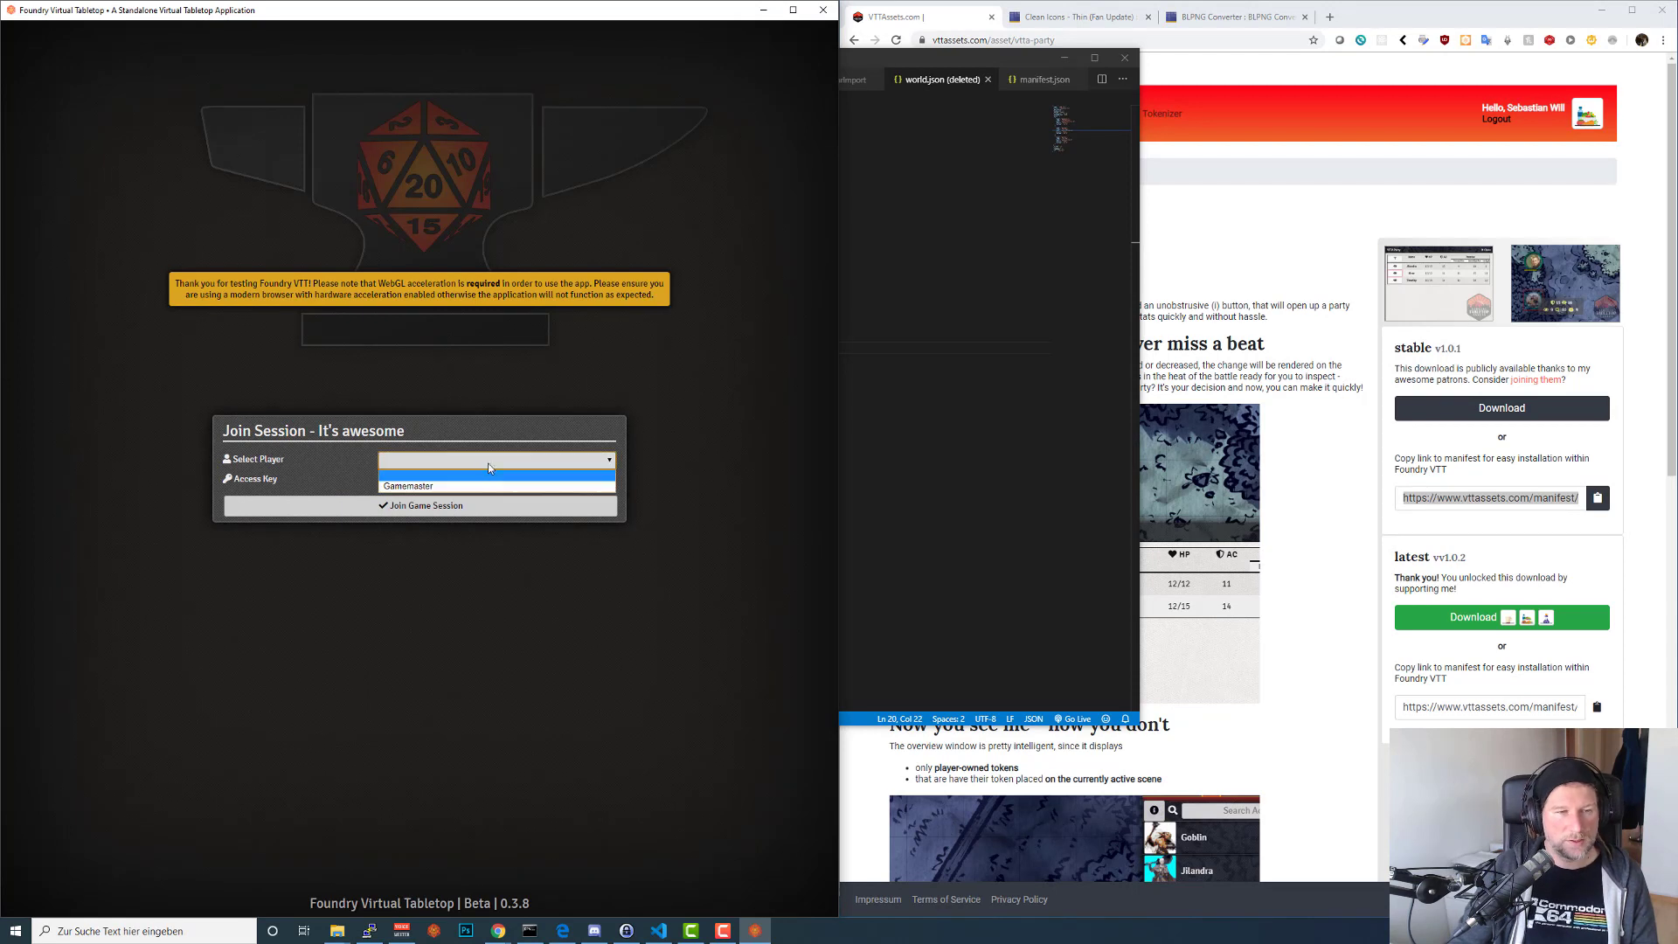
pyautogui.click(419, 483)
pyautogui.click(461, 506)
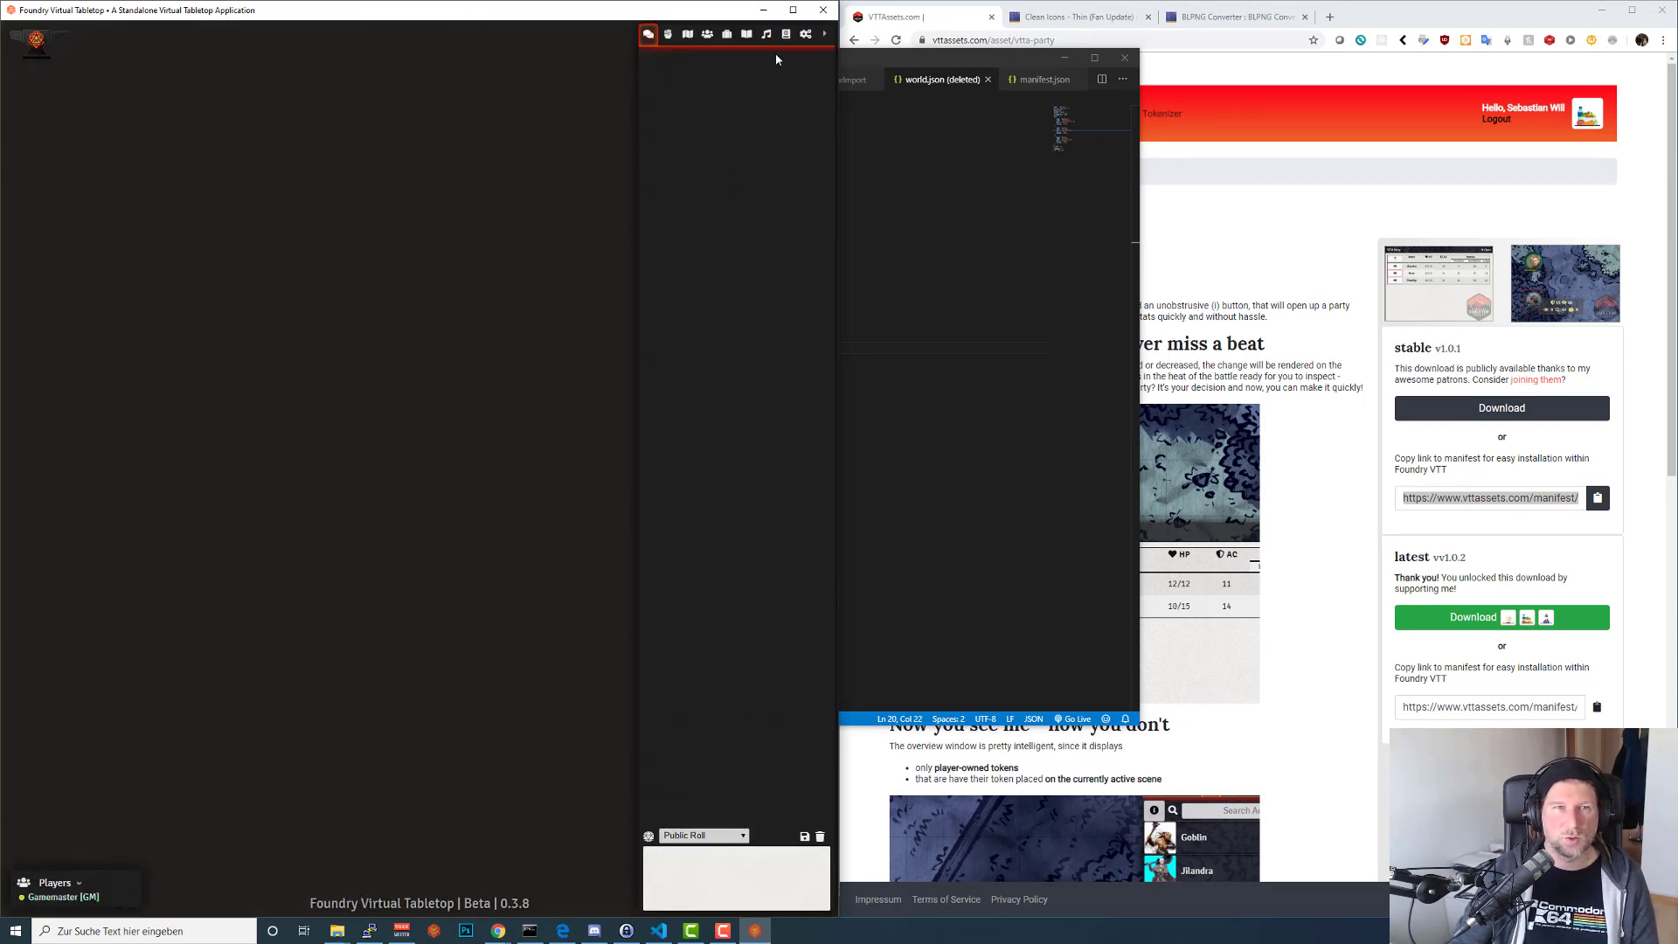
# Activate the Bridge dndbeyond.com, Iconizer and Tokenizer modules for this world and update the module selection.
pyautogui.click(804, 35)
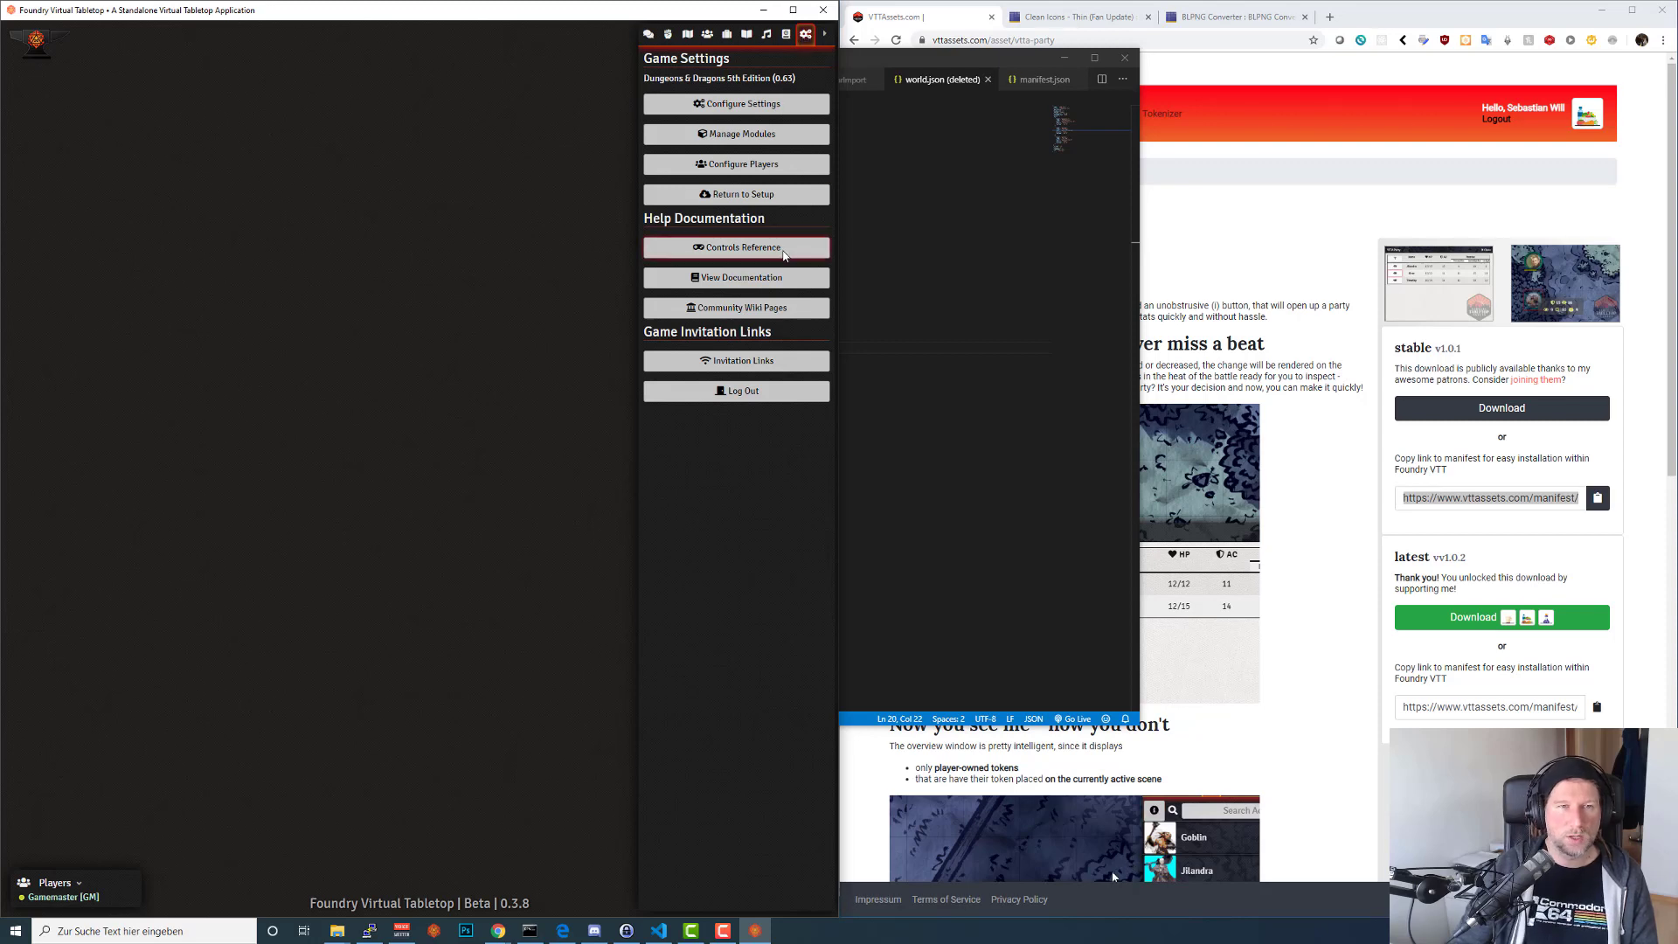
pyautogui.click(749, 142)
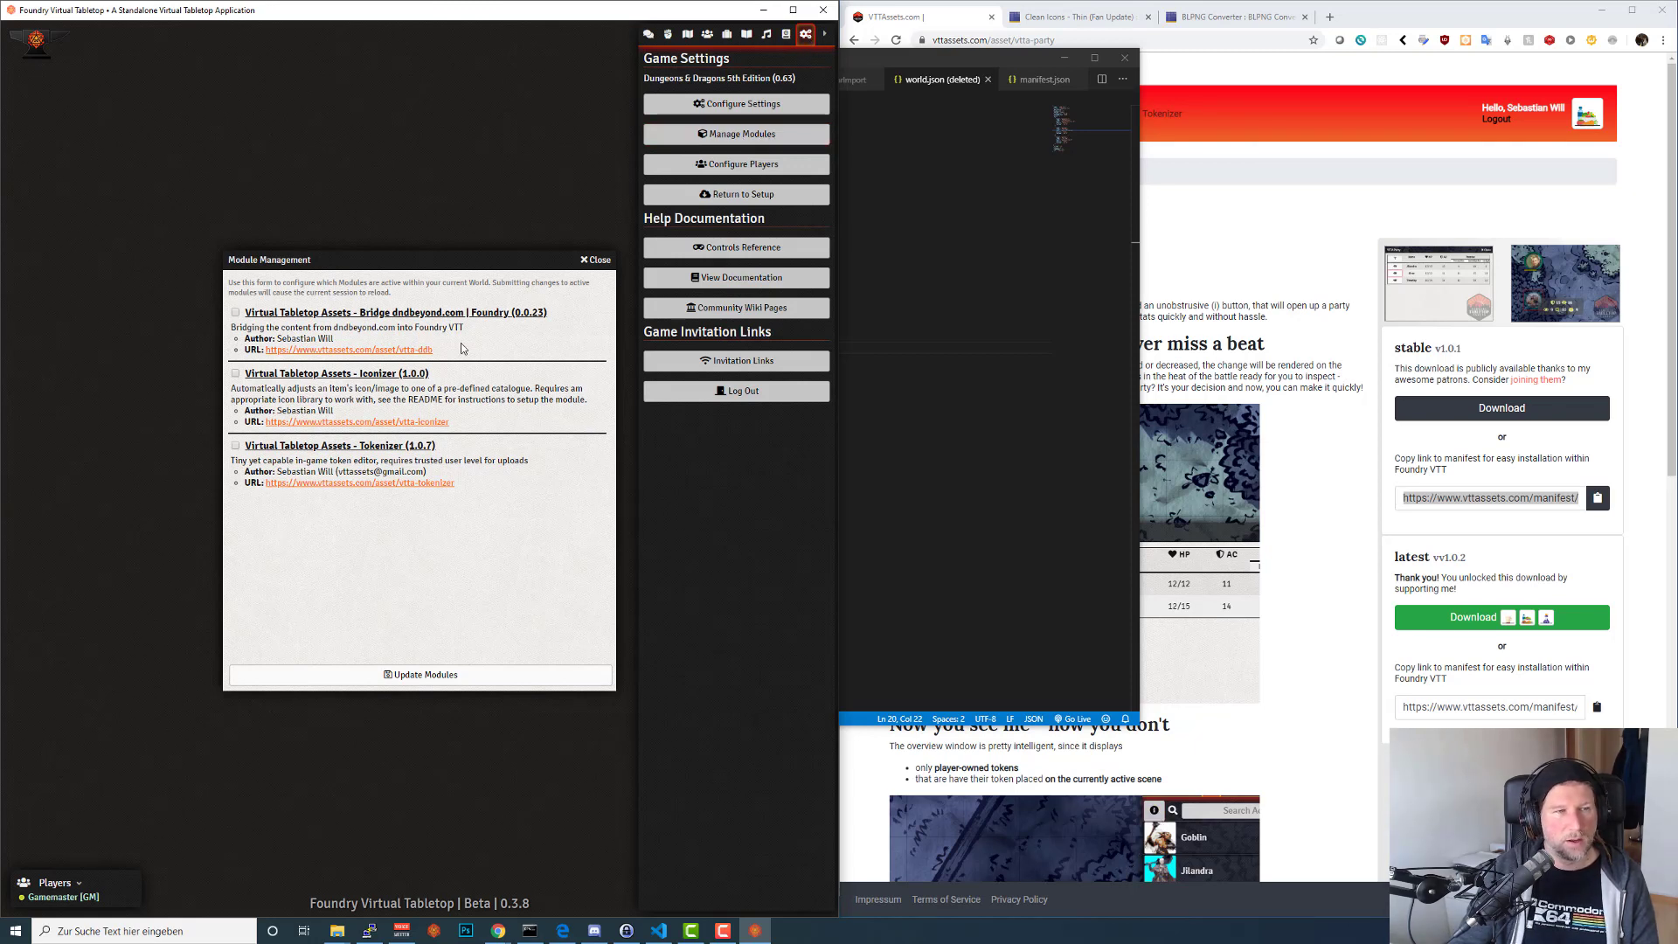
pyautogui.click(235, 313)
pyautogui.click(235, 373)
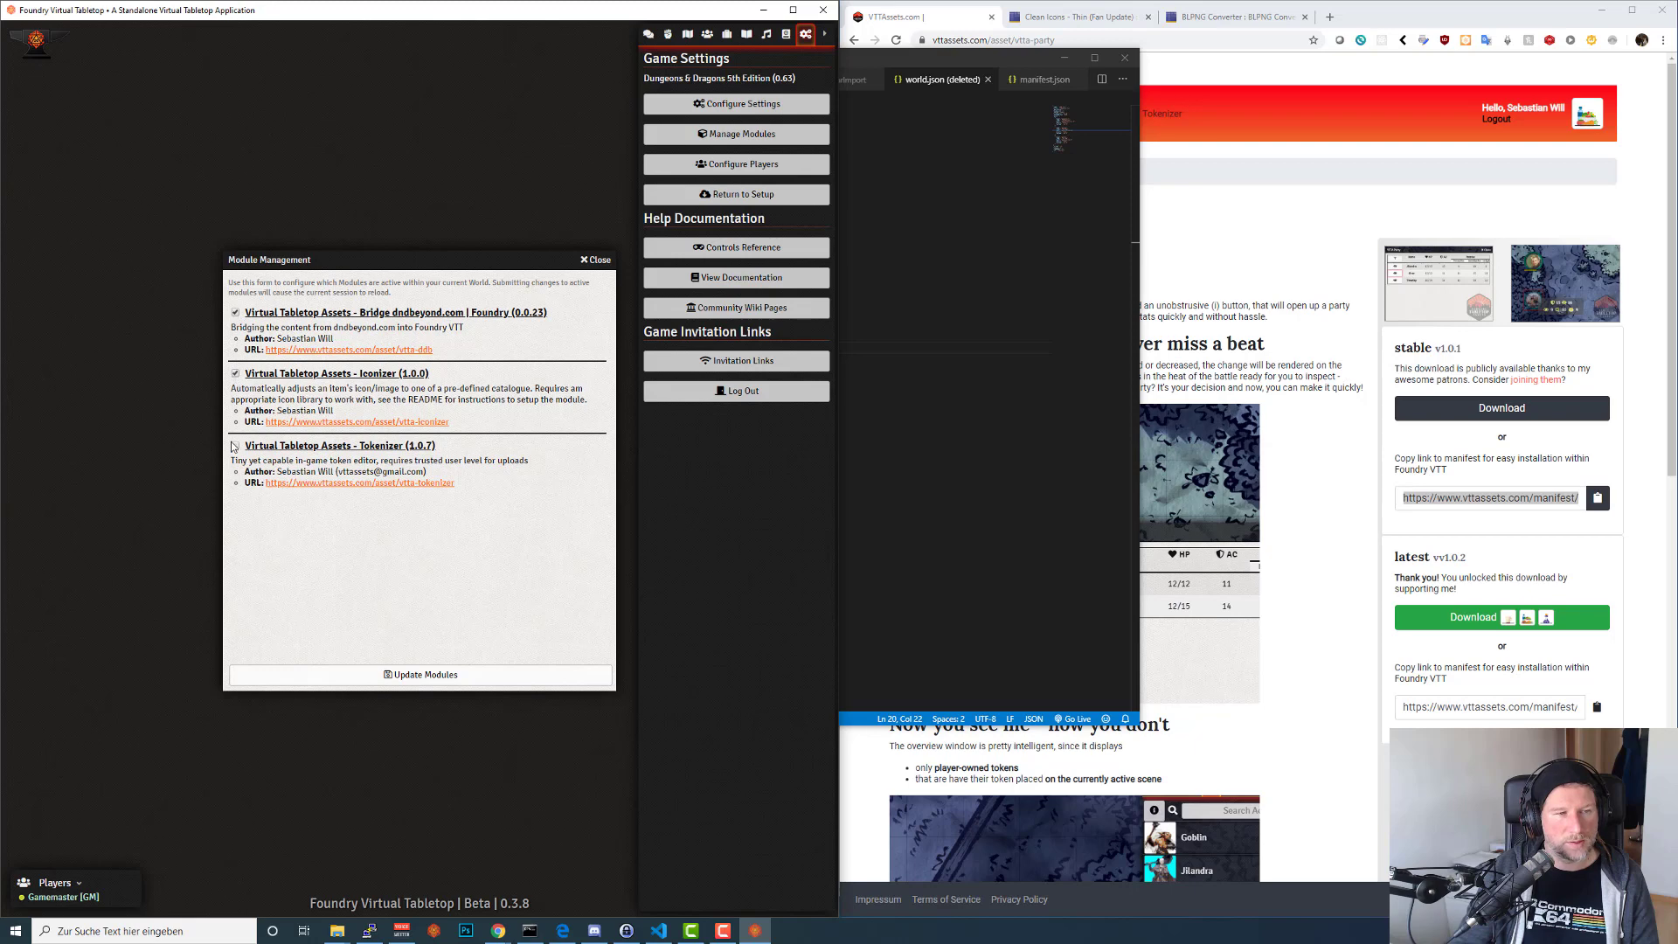
pyautogui.click(235, 446)
pyautogui.click(406, 674)
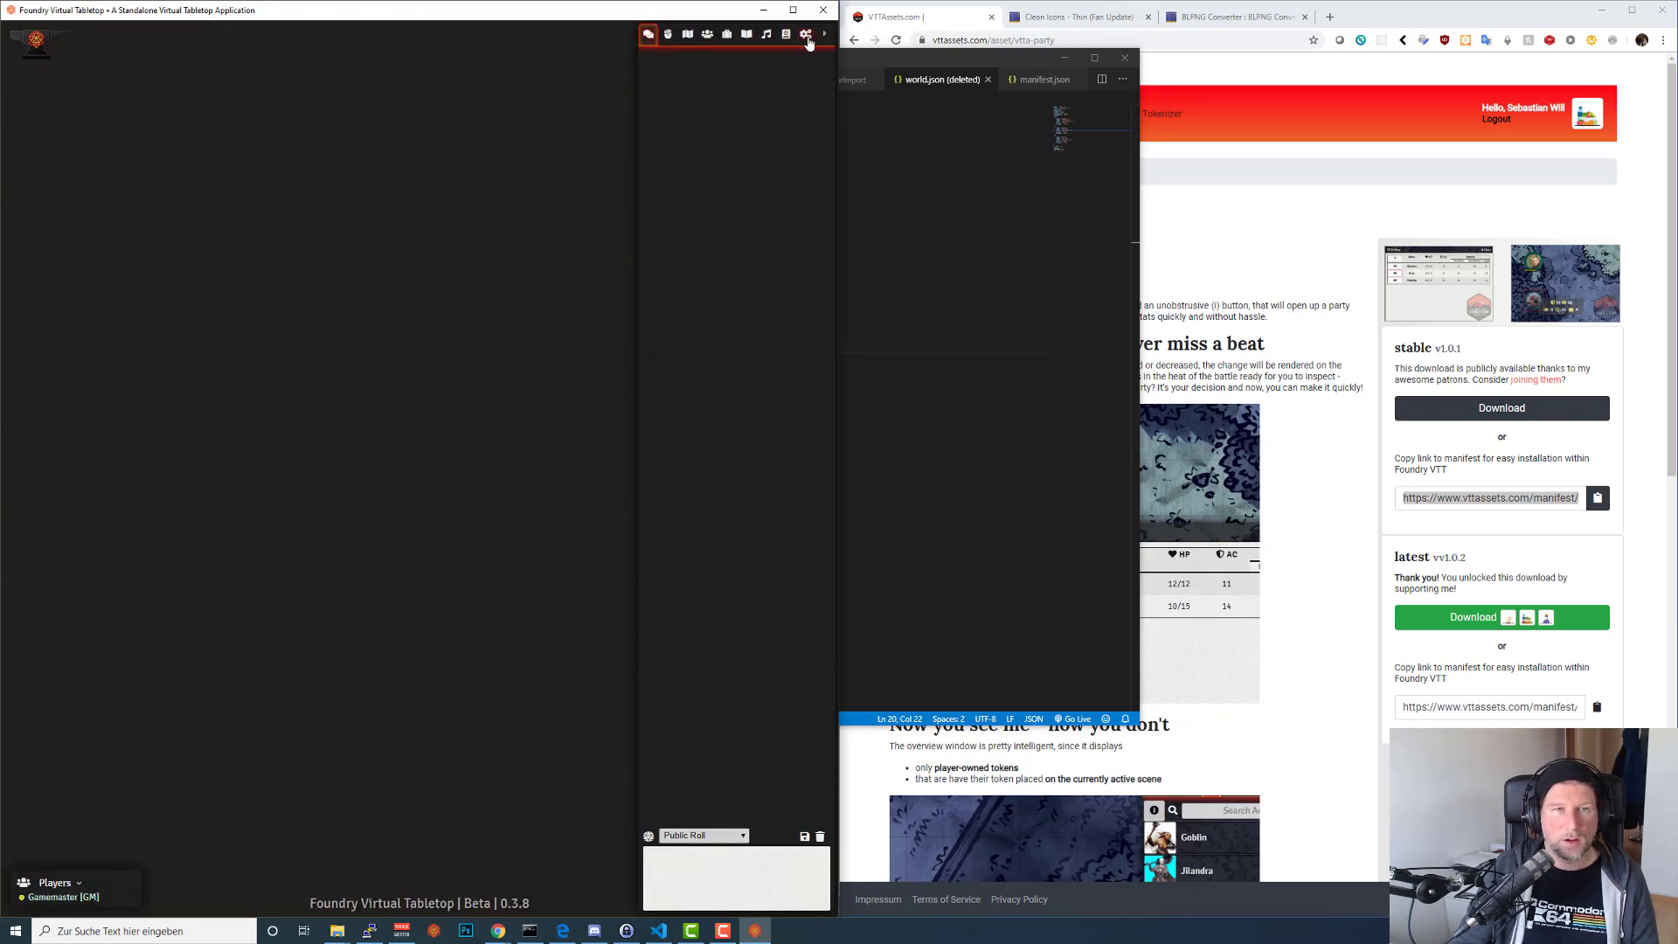
# Enable Allow Trusted Player Upload in the core game settings and save the changes.
pyautogui.click(806, 34)
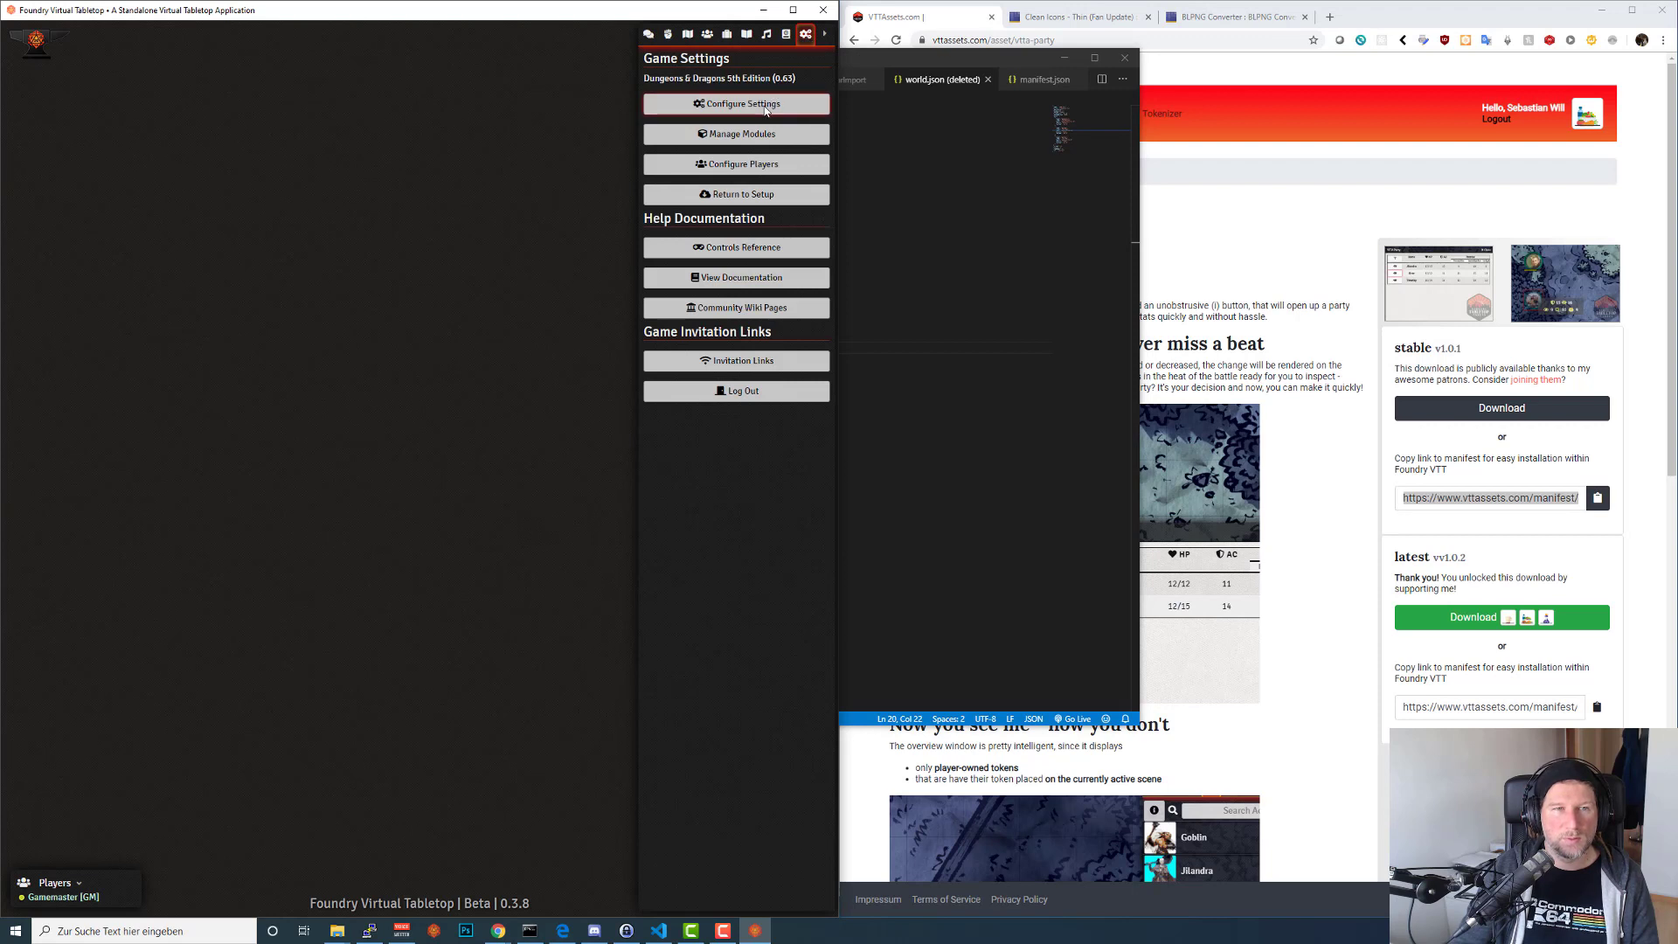
pyautogui.click(765, 106)
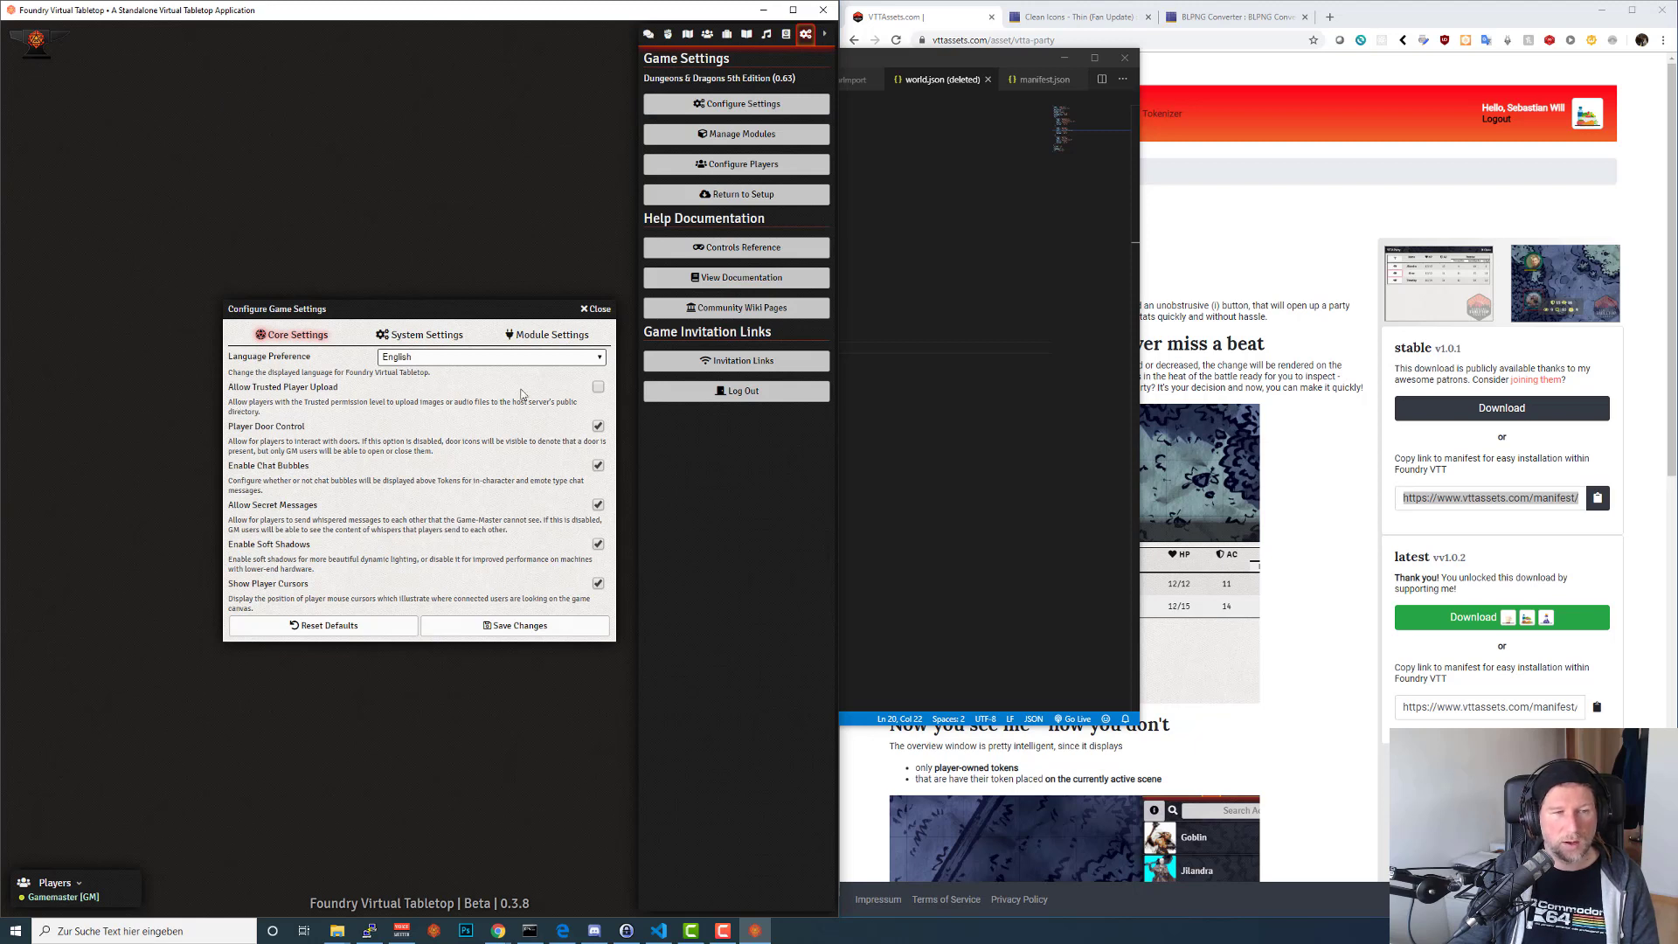
pyautogui.click(598, 388)
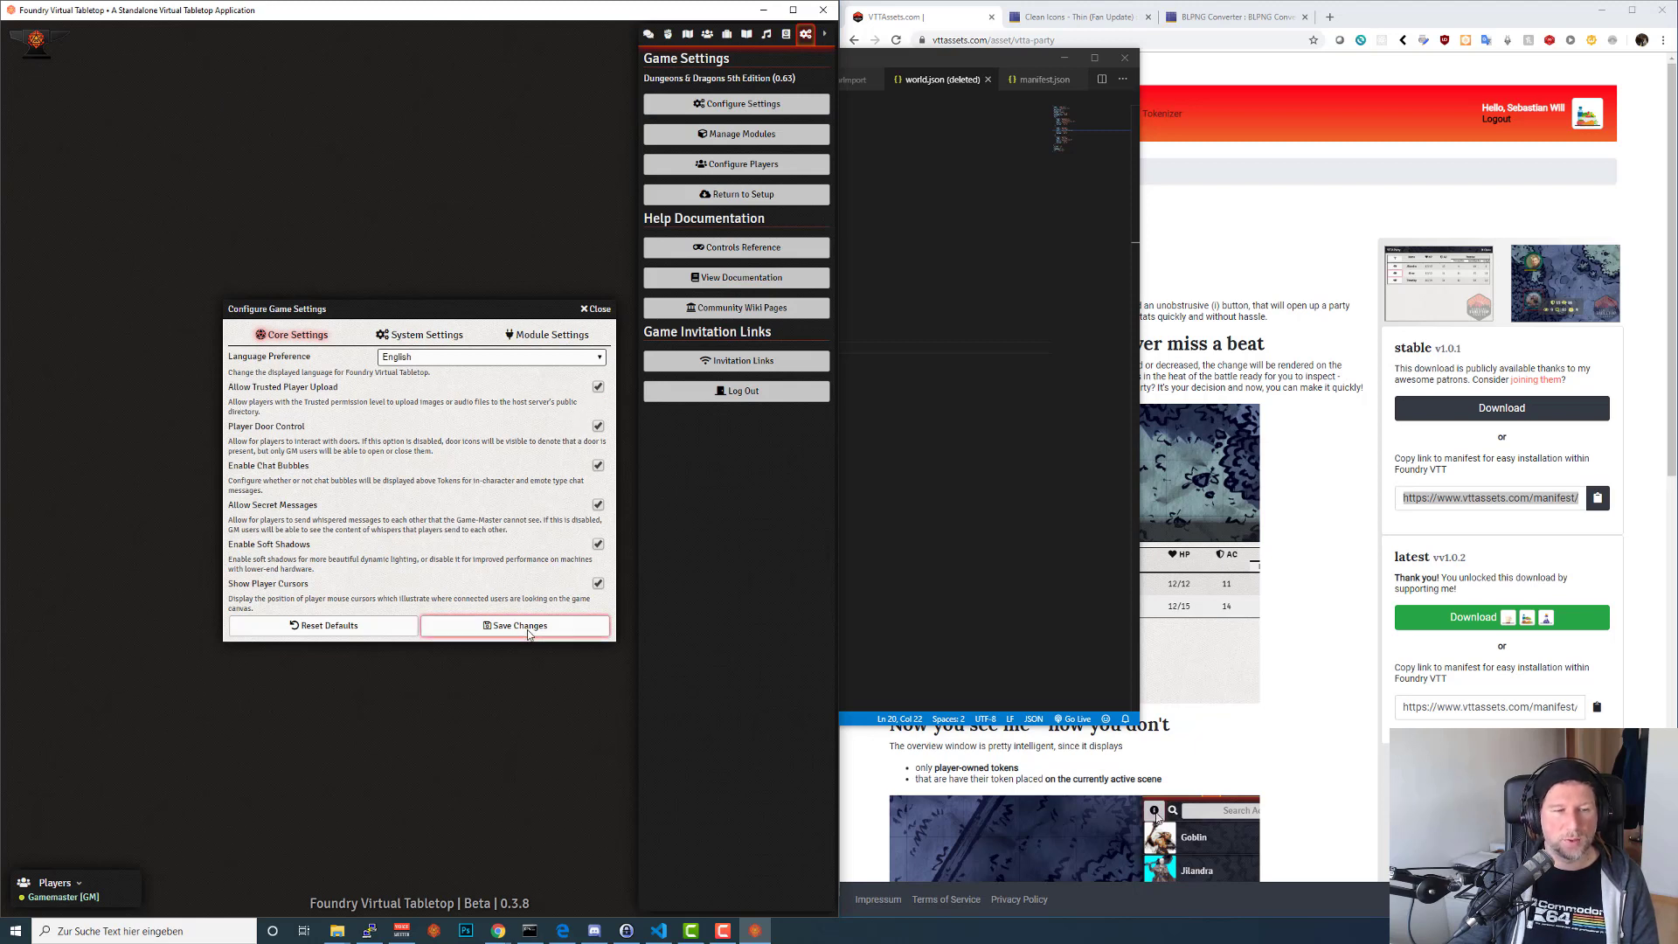
pyautogui.click(608, 629)
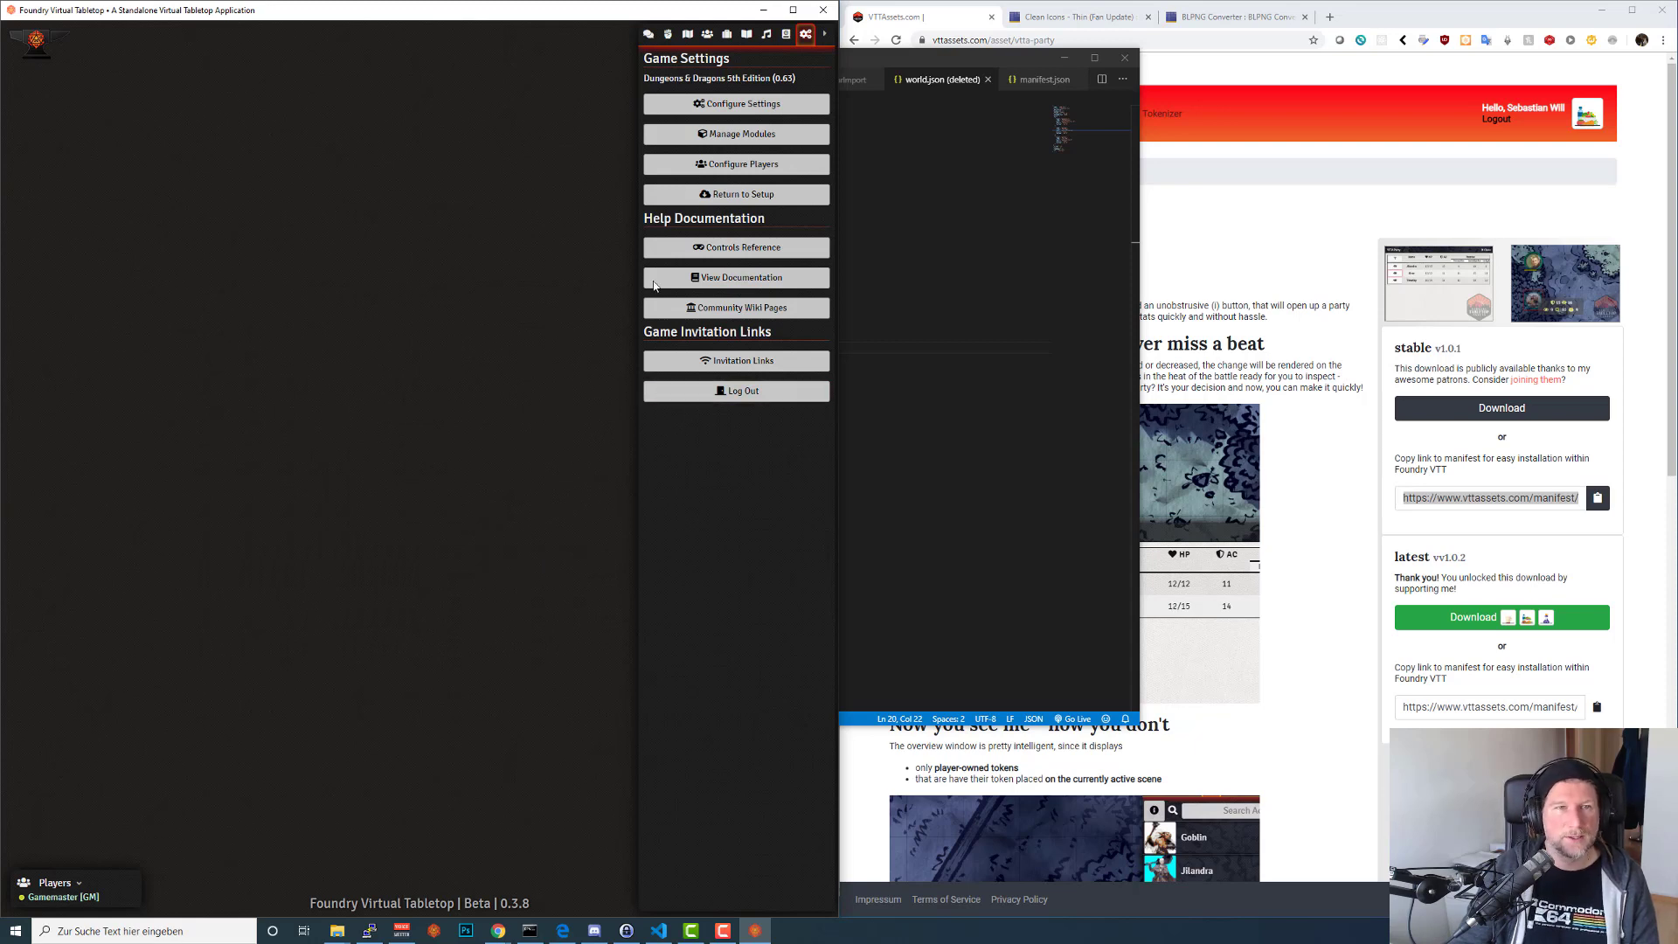
# Review the active modules, and set the Tokenizer's upload directory to /upload in the module settings.
pyautogui.click(737, 140)
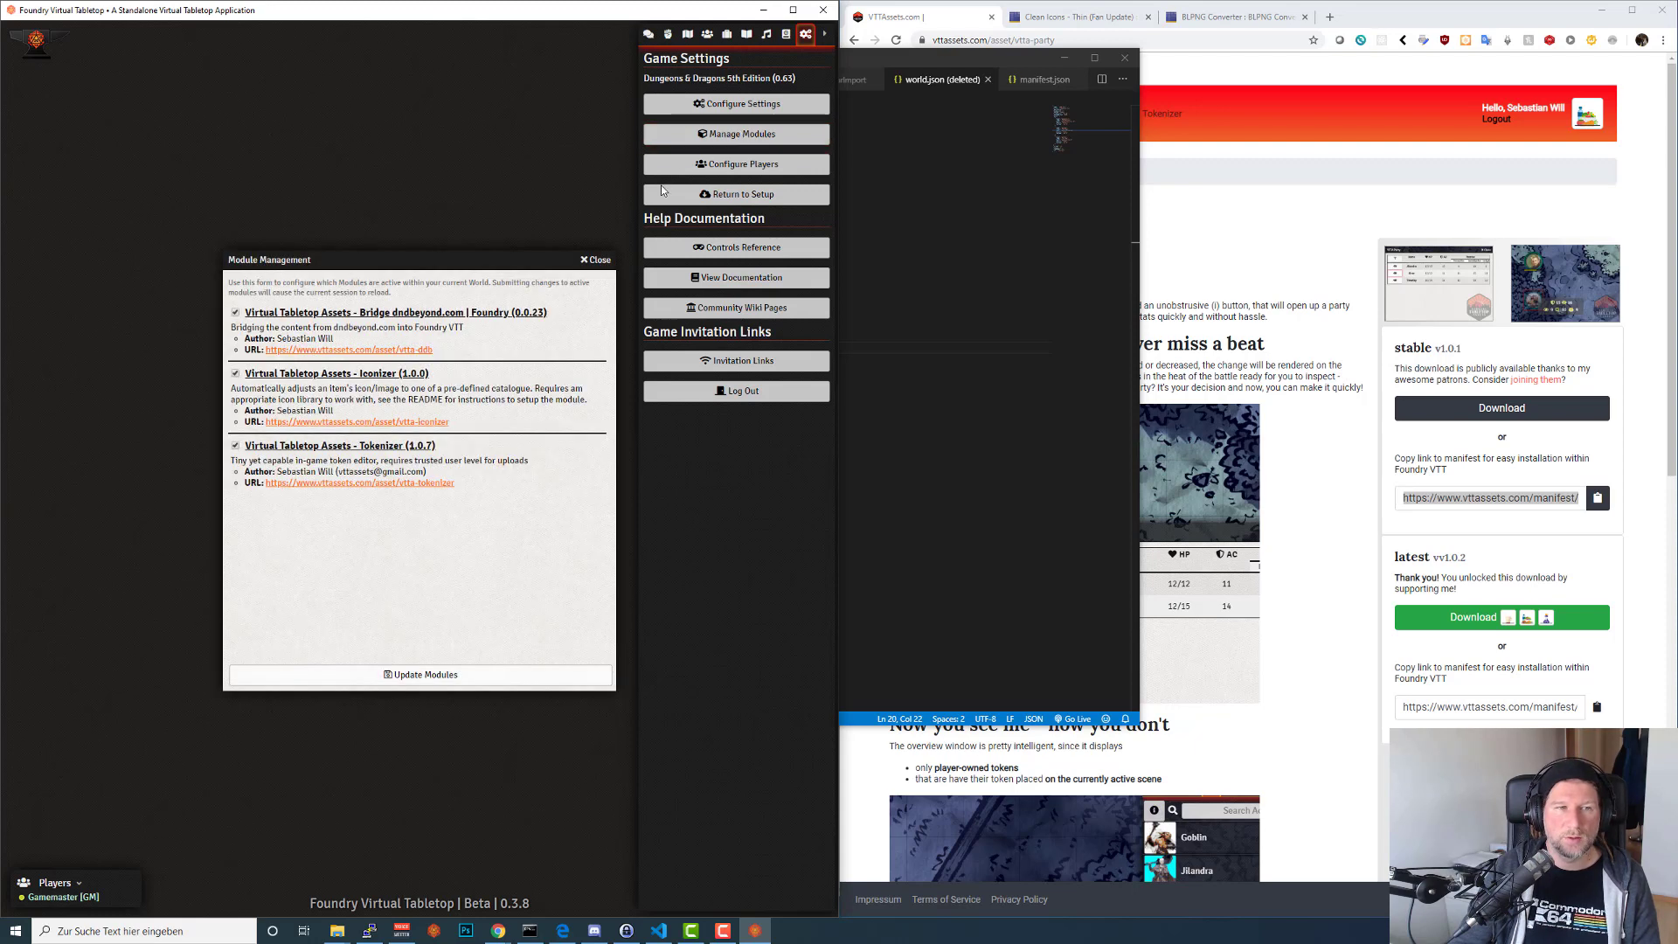
pyautogui.click(598, 260)
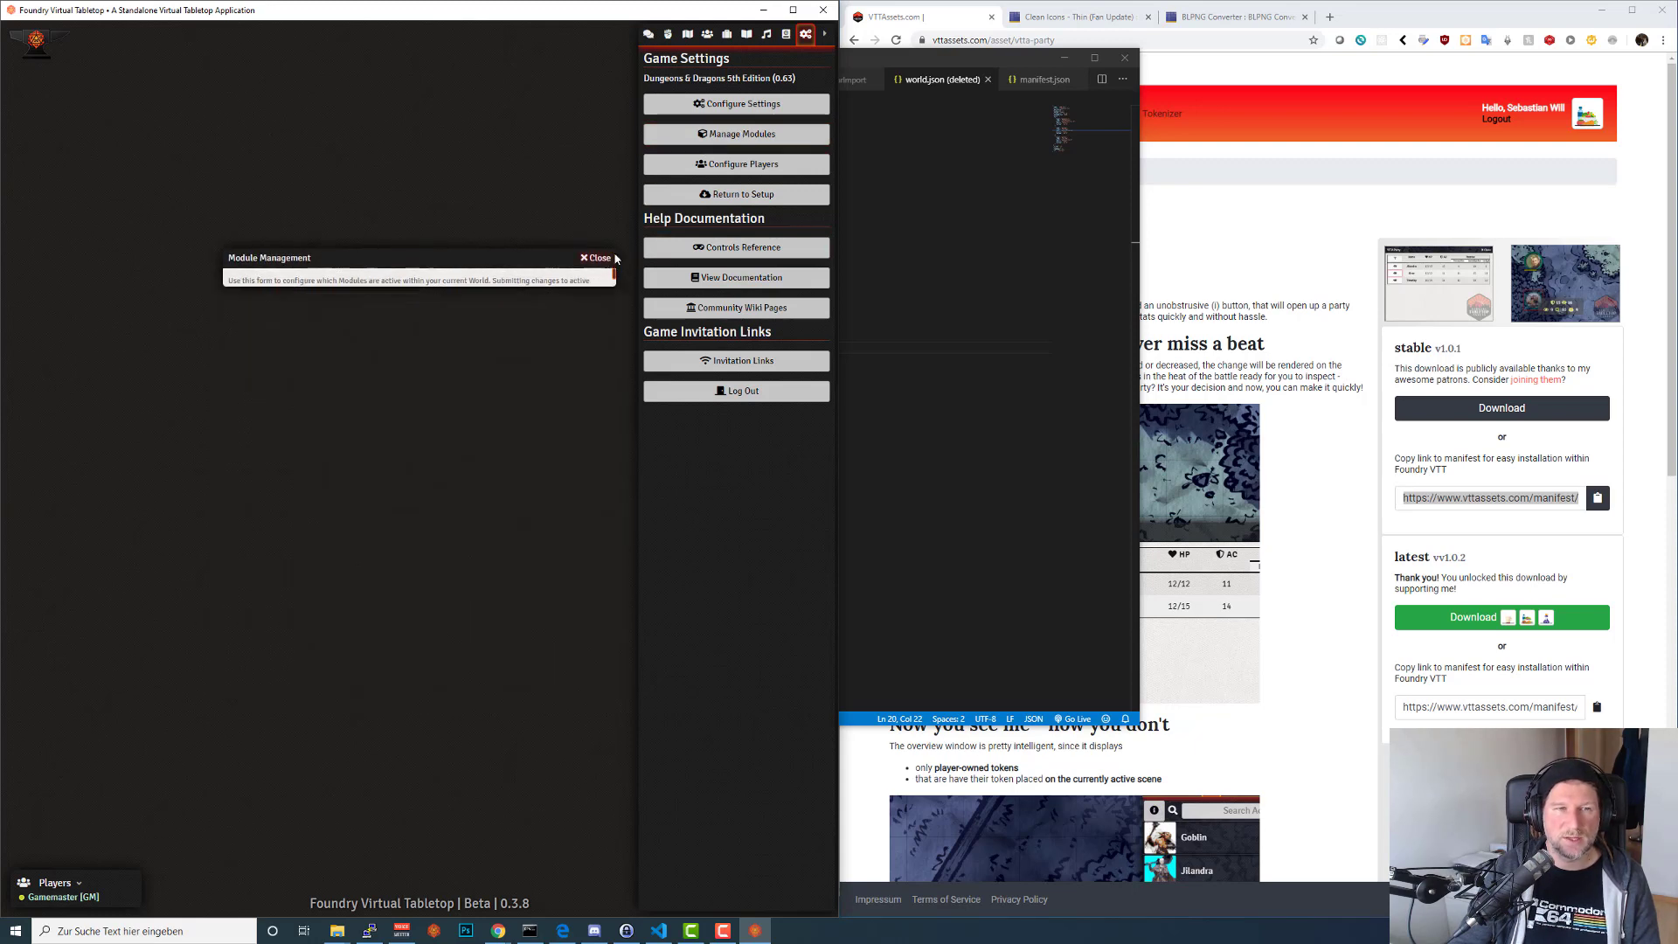
pyautogui.click(725, 112)
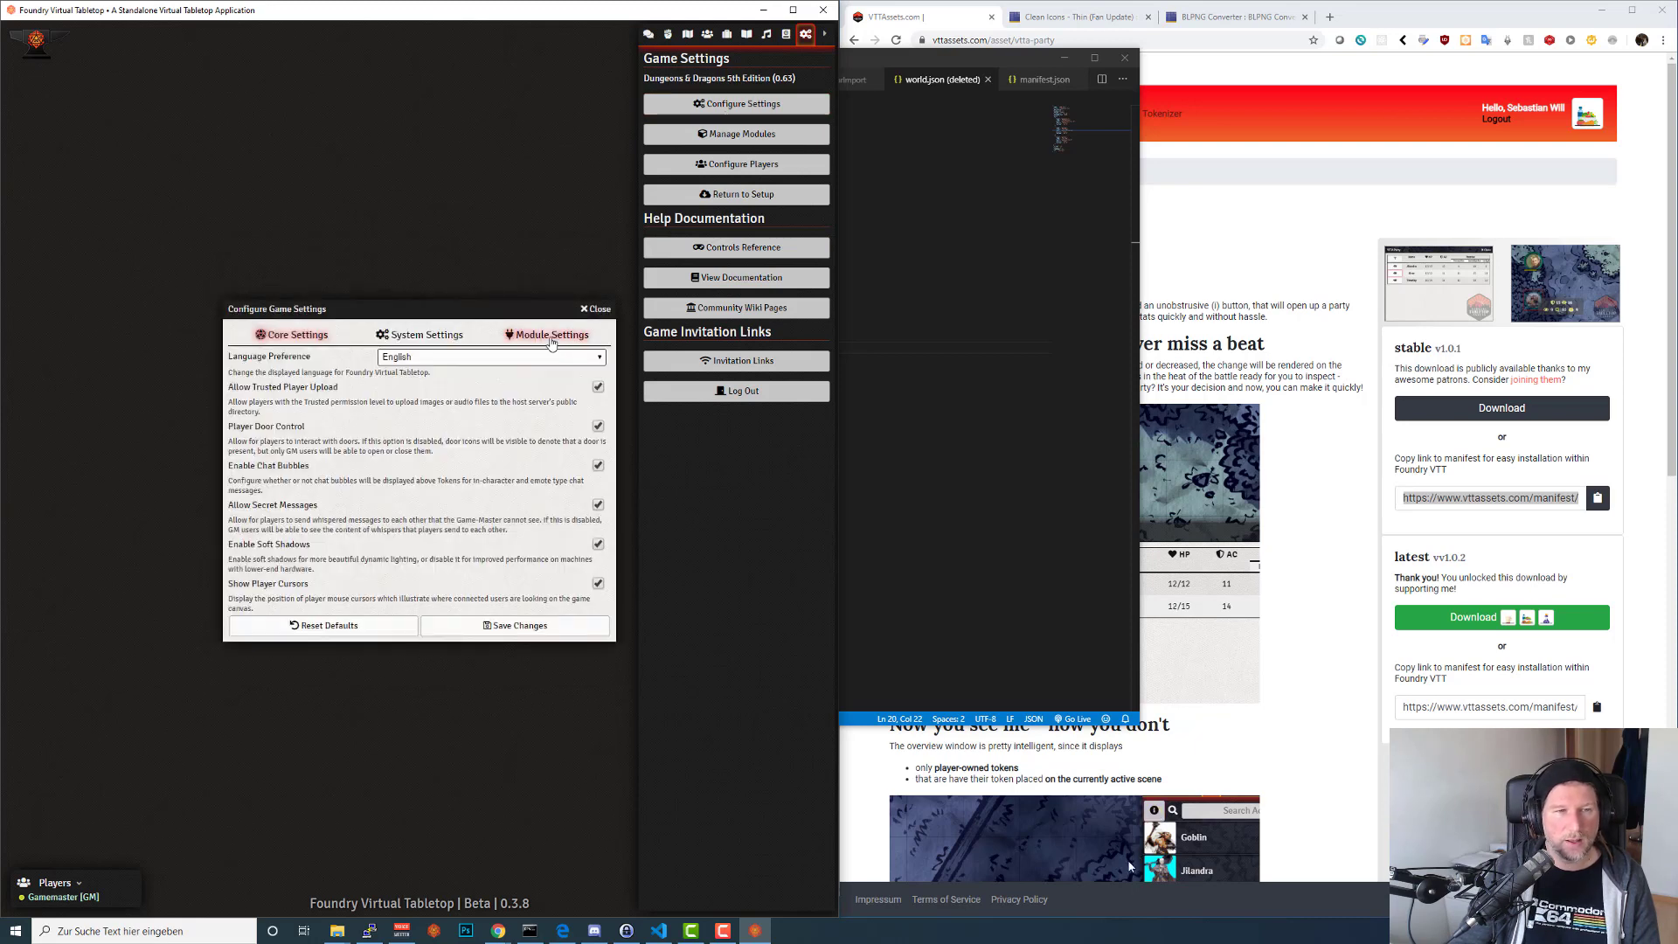
pyautogui.click(559, 337)
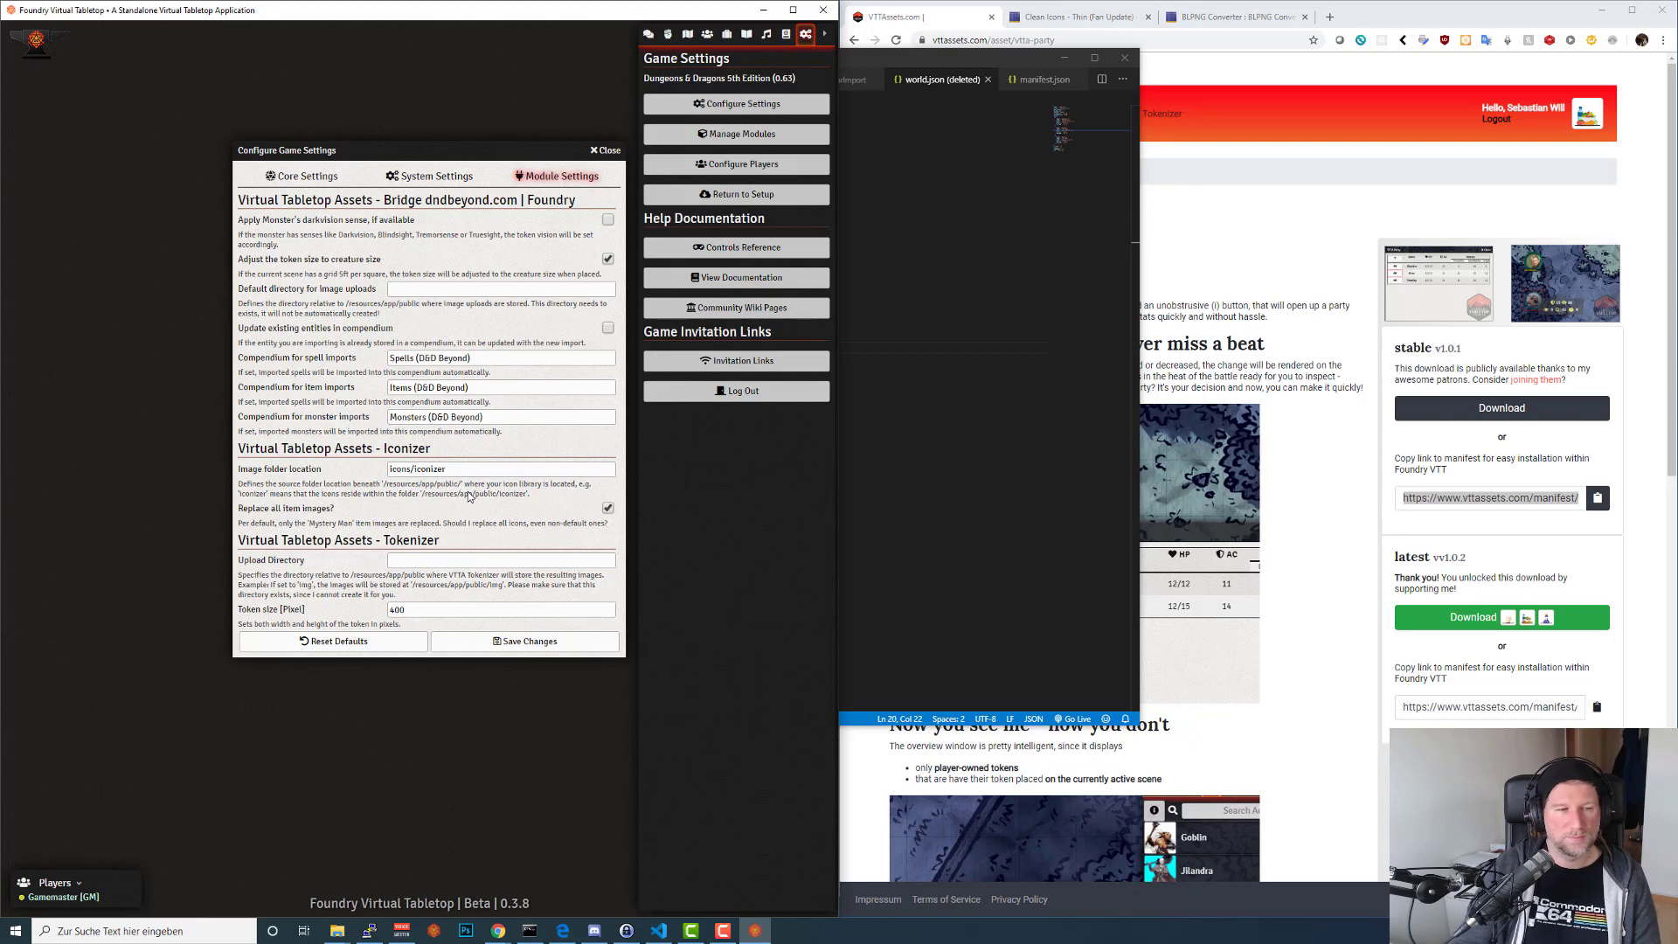
pyautogui.click(454, 564)
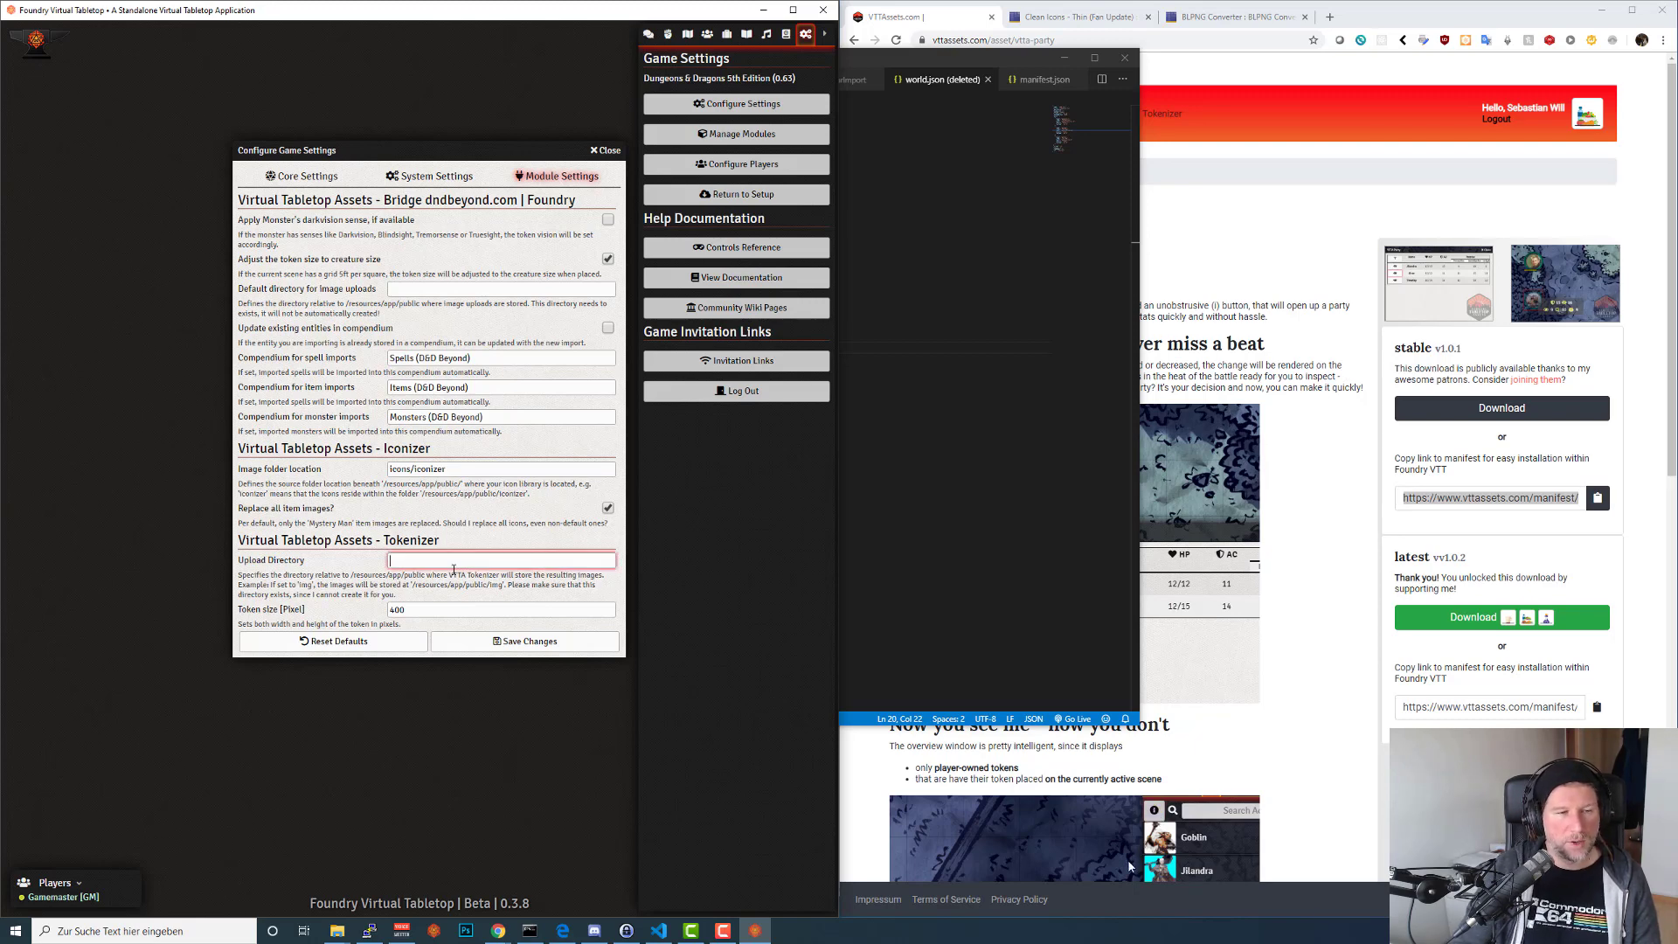
pyautogui.write('/')
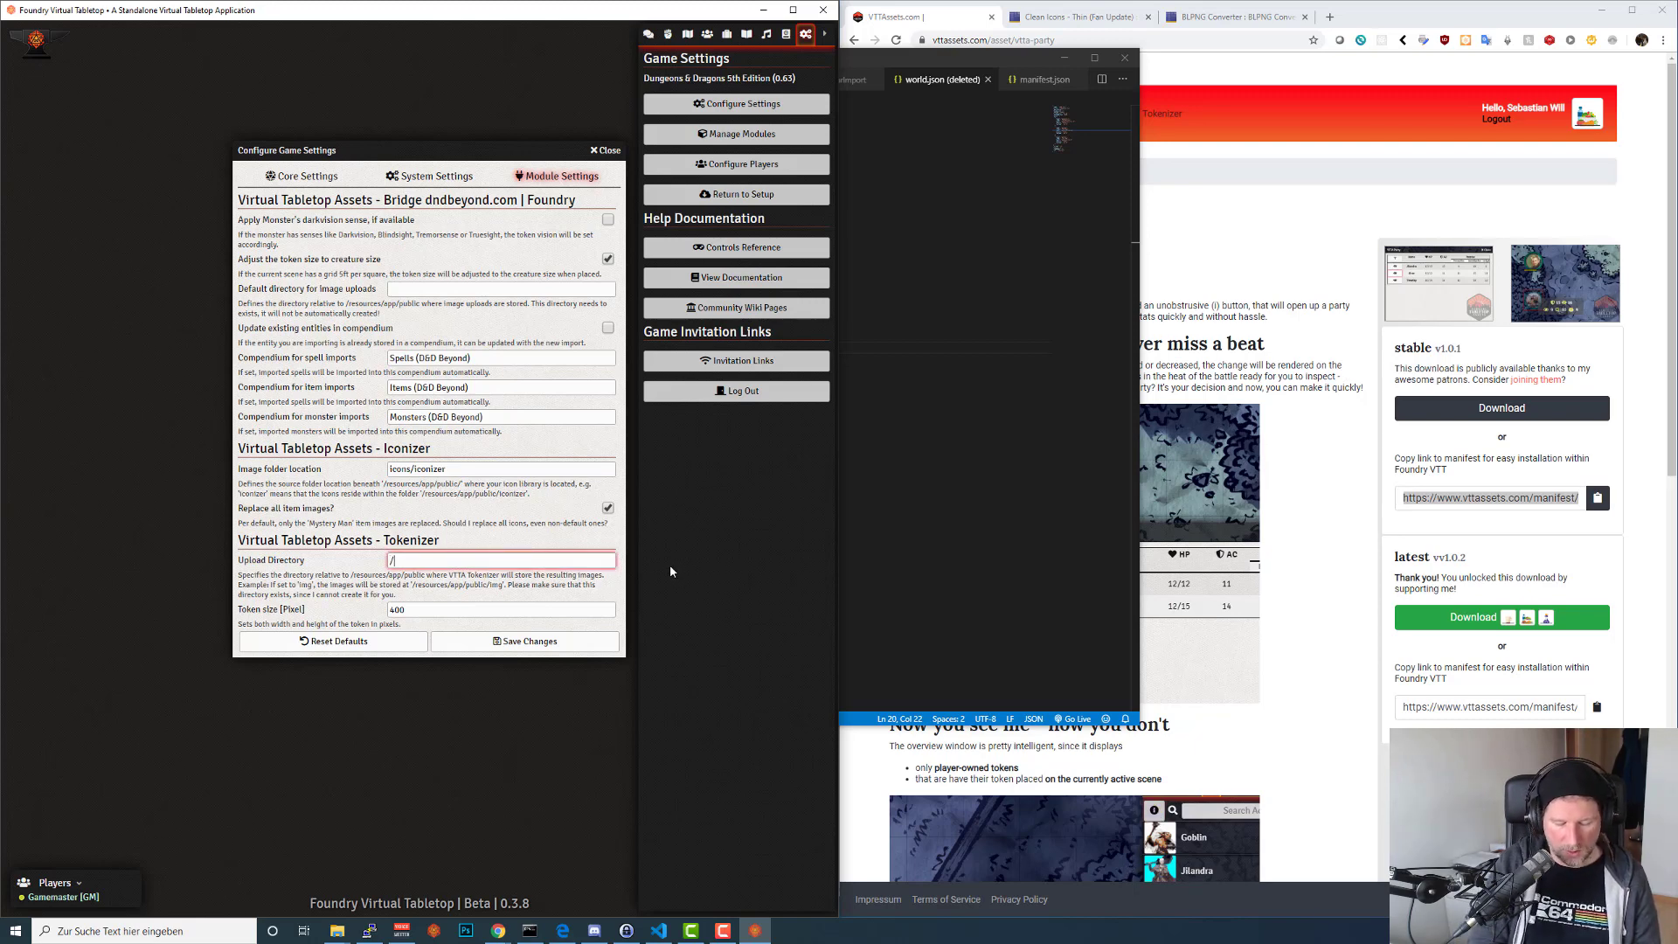
pyautogui.write('ip')
pyautogui.press('BackSpace')
pyautogui.press('BackSpace')
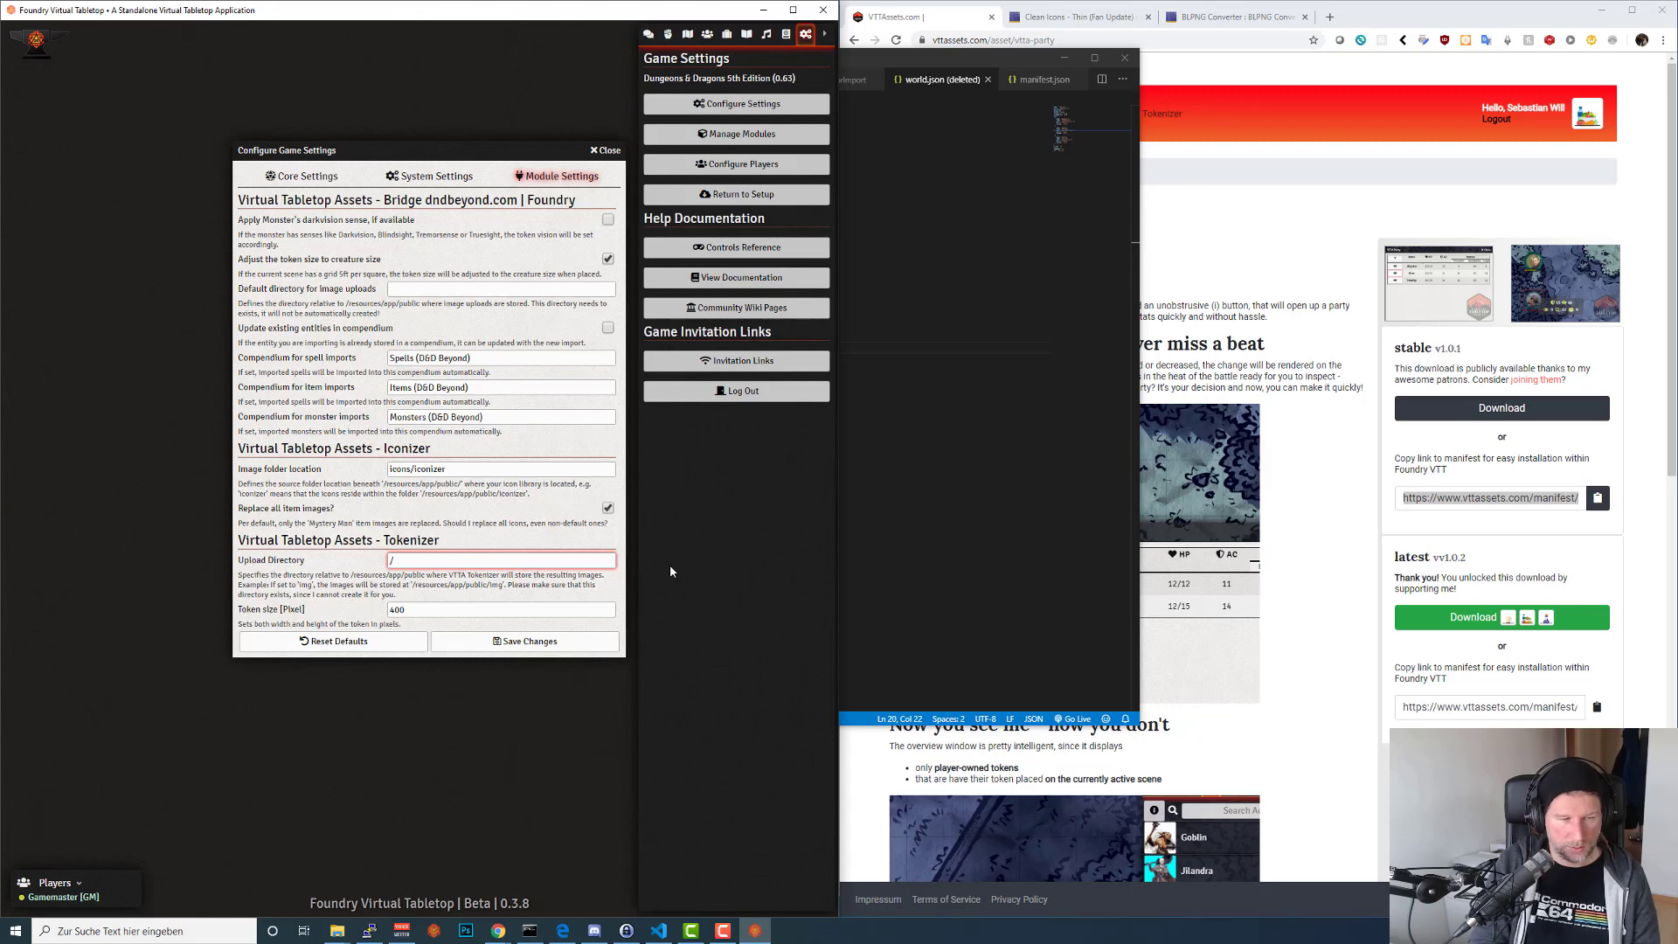
pyautogui.write('upload')
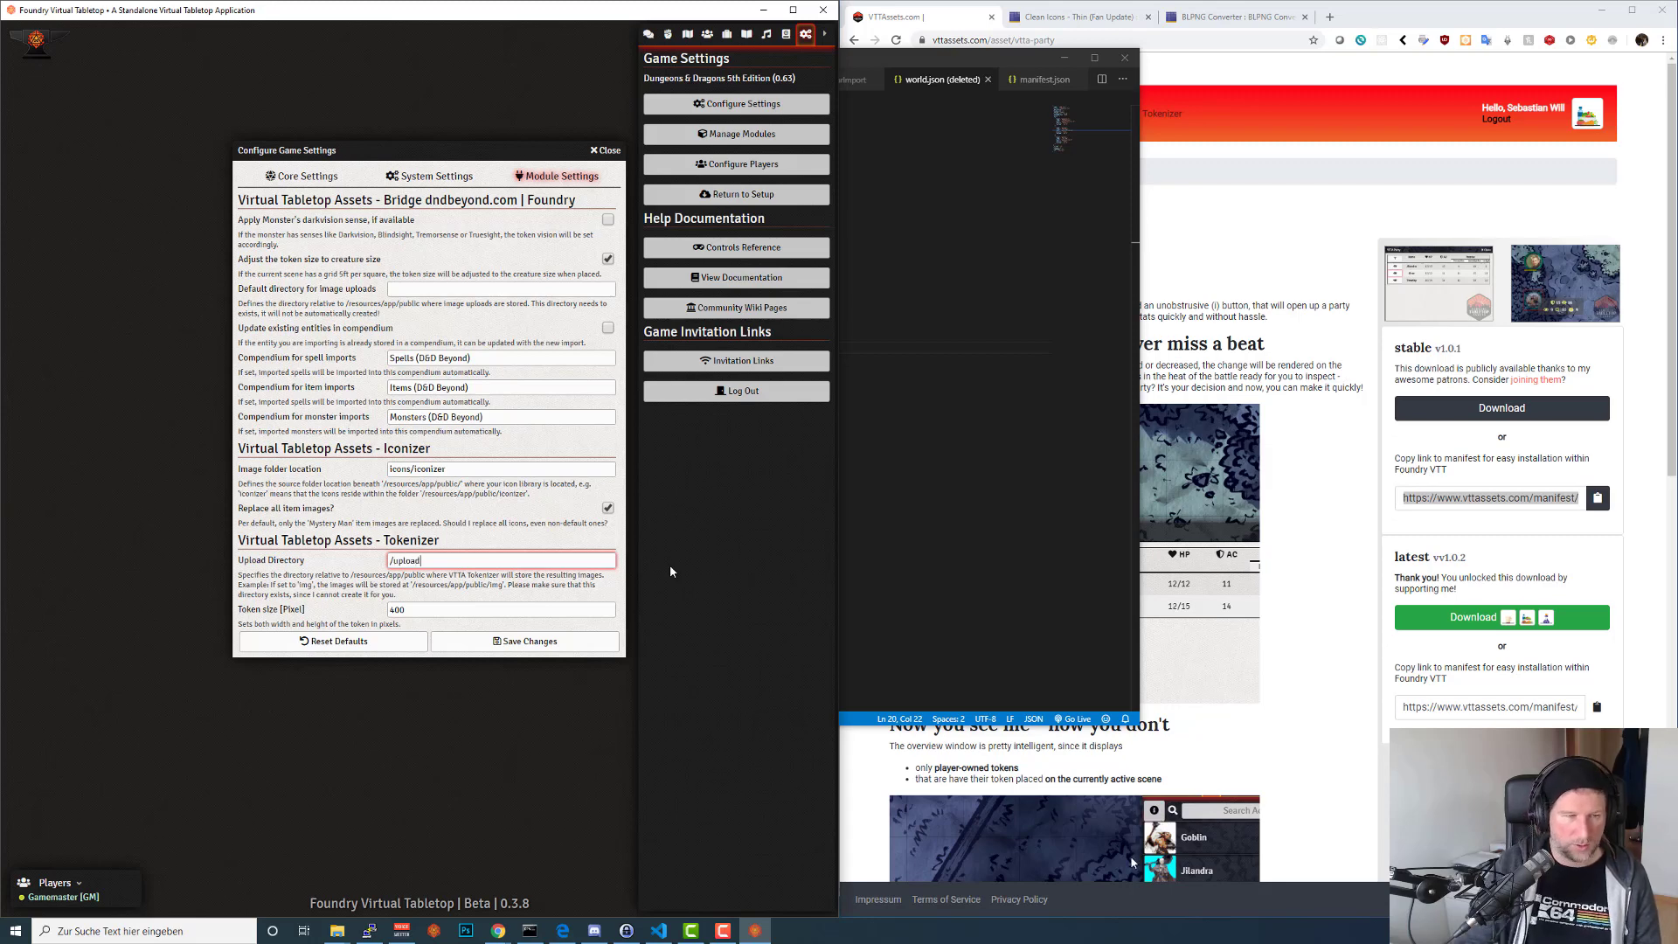
# In File Explorer, locate the upload folder under resources/app/public of the 0.3.8 installation and place the window beside the module settings.
pyautogui.click(336, 930)
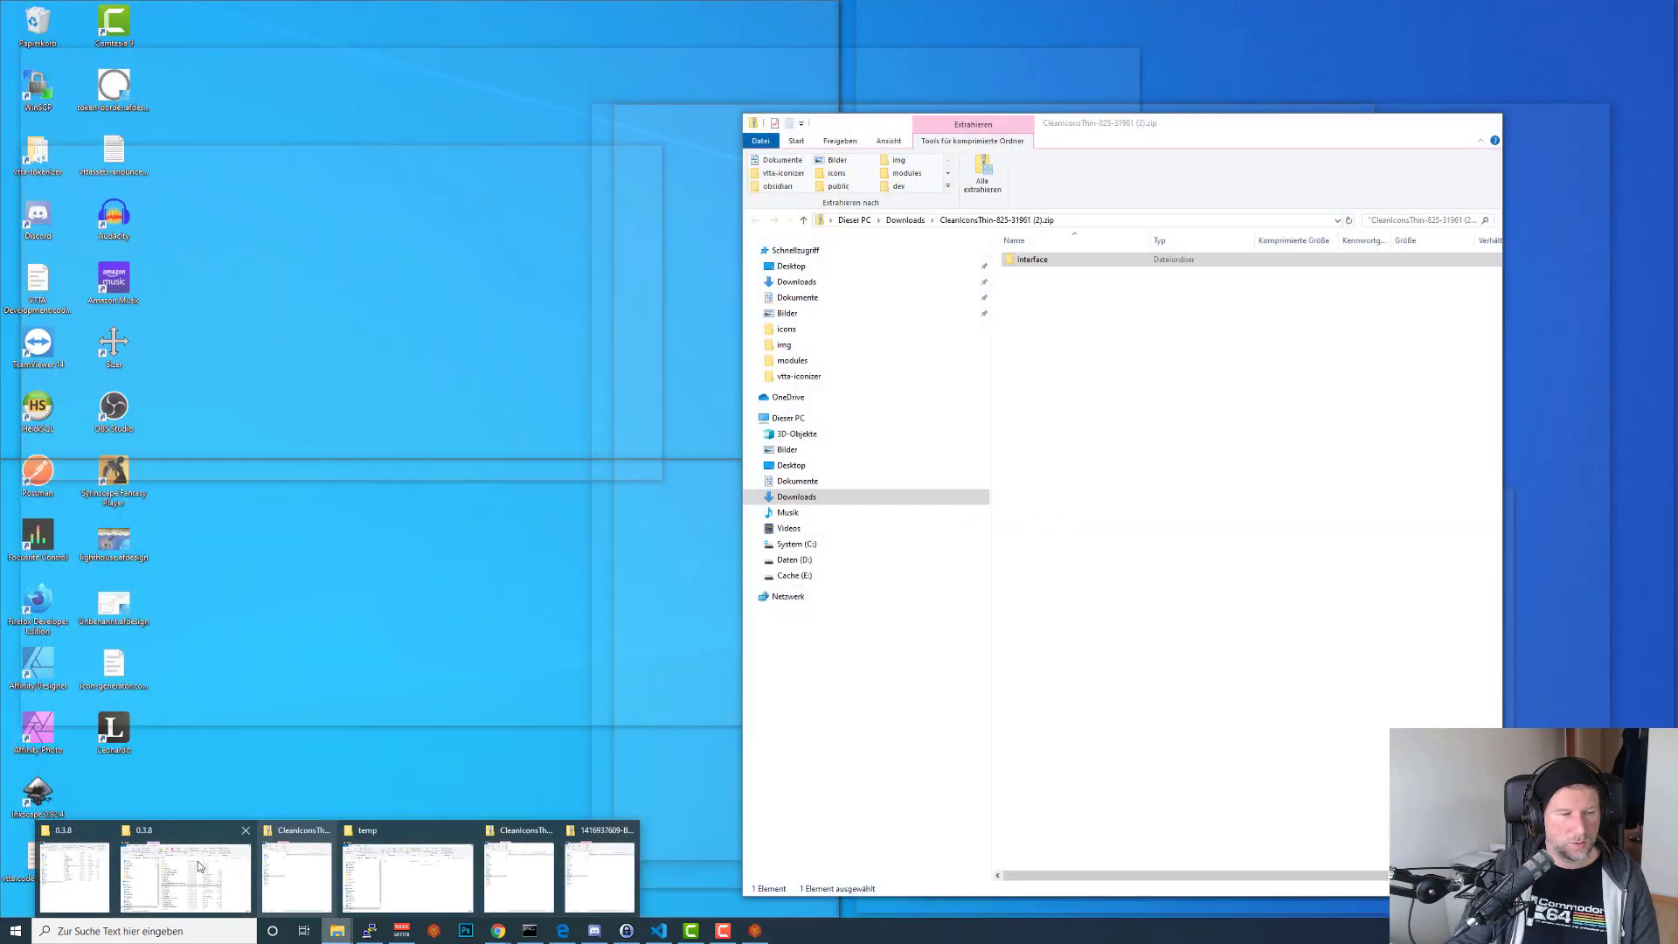
pyautogui.click(199, 865)
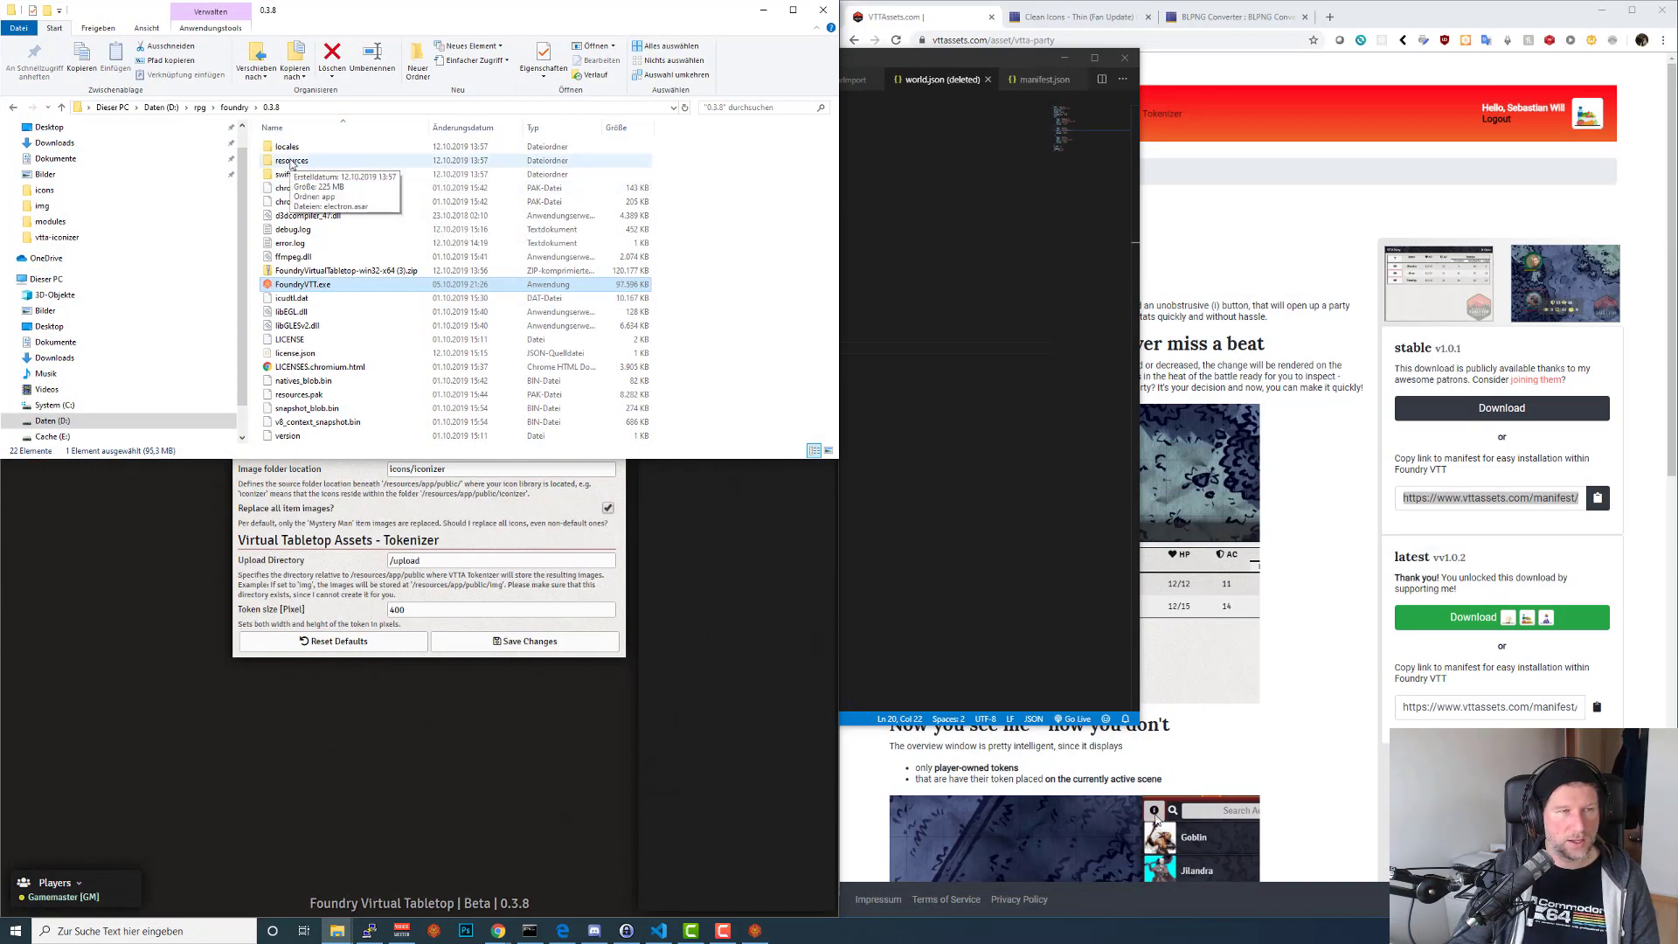
pyautogui.doubleClick(307, 161)
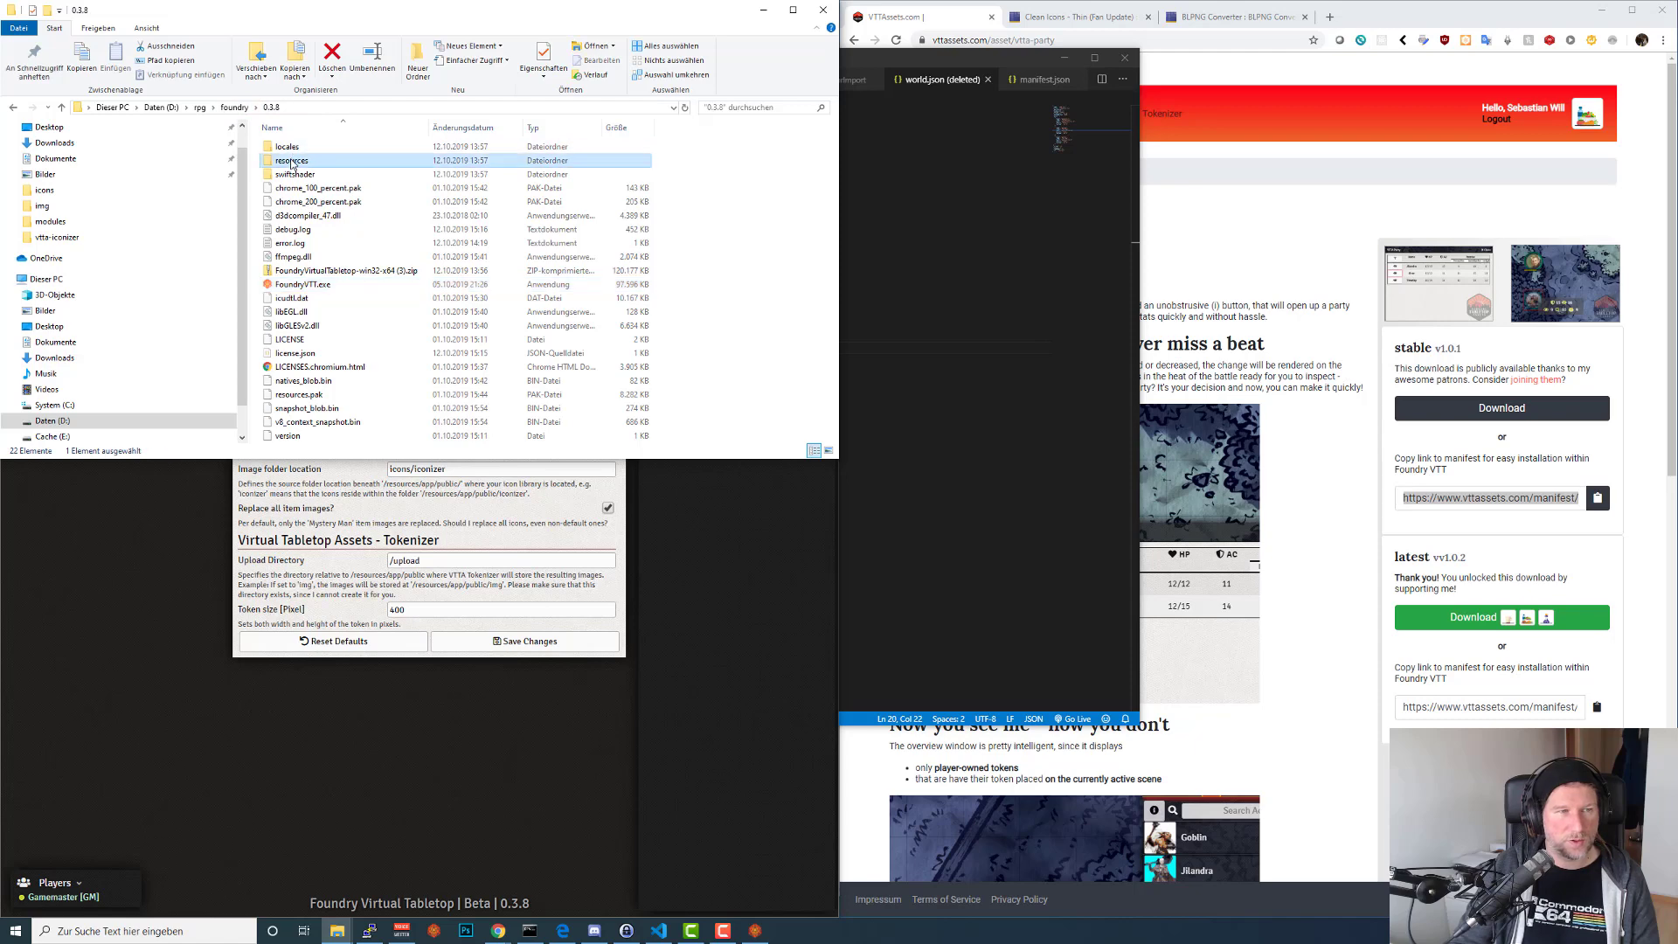
pyautogui.doubleClick(297, 147)
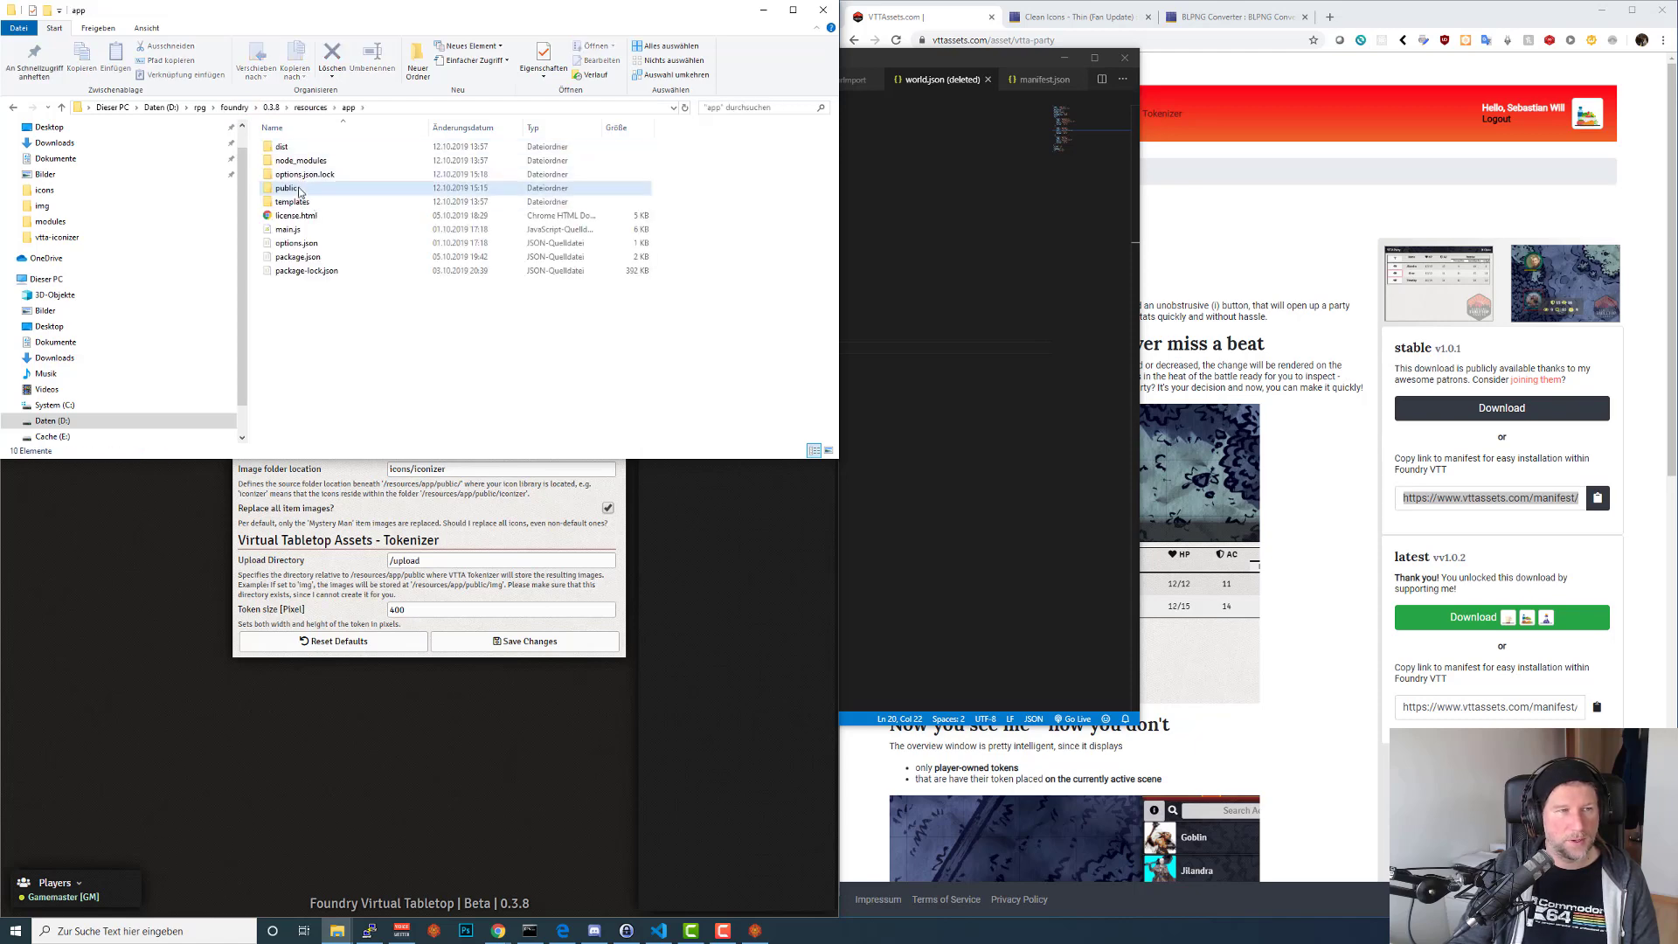
pyautogui.doubleClick(304, 188)
pyautogui.click(391, 284)
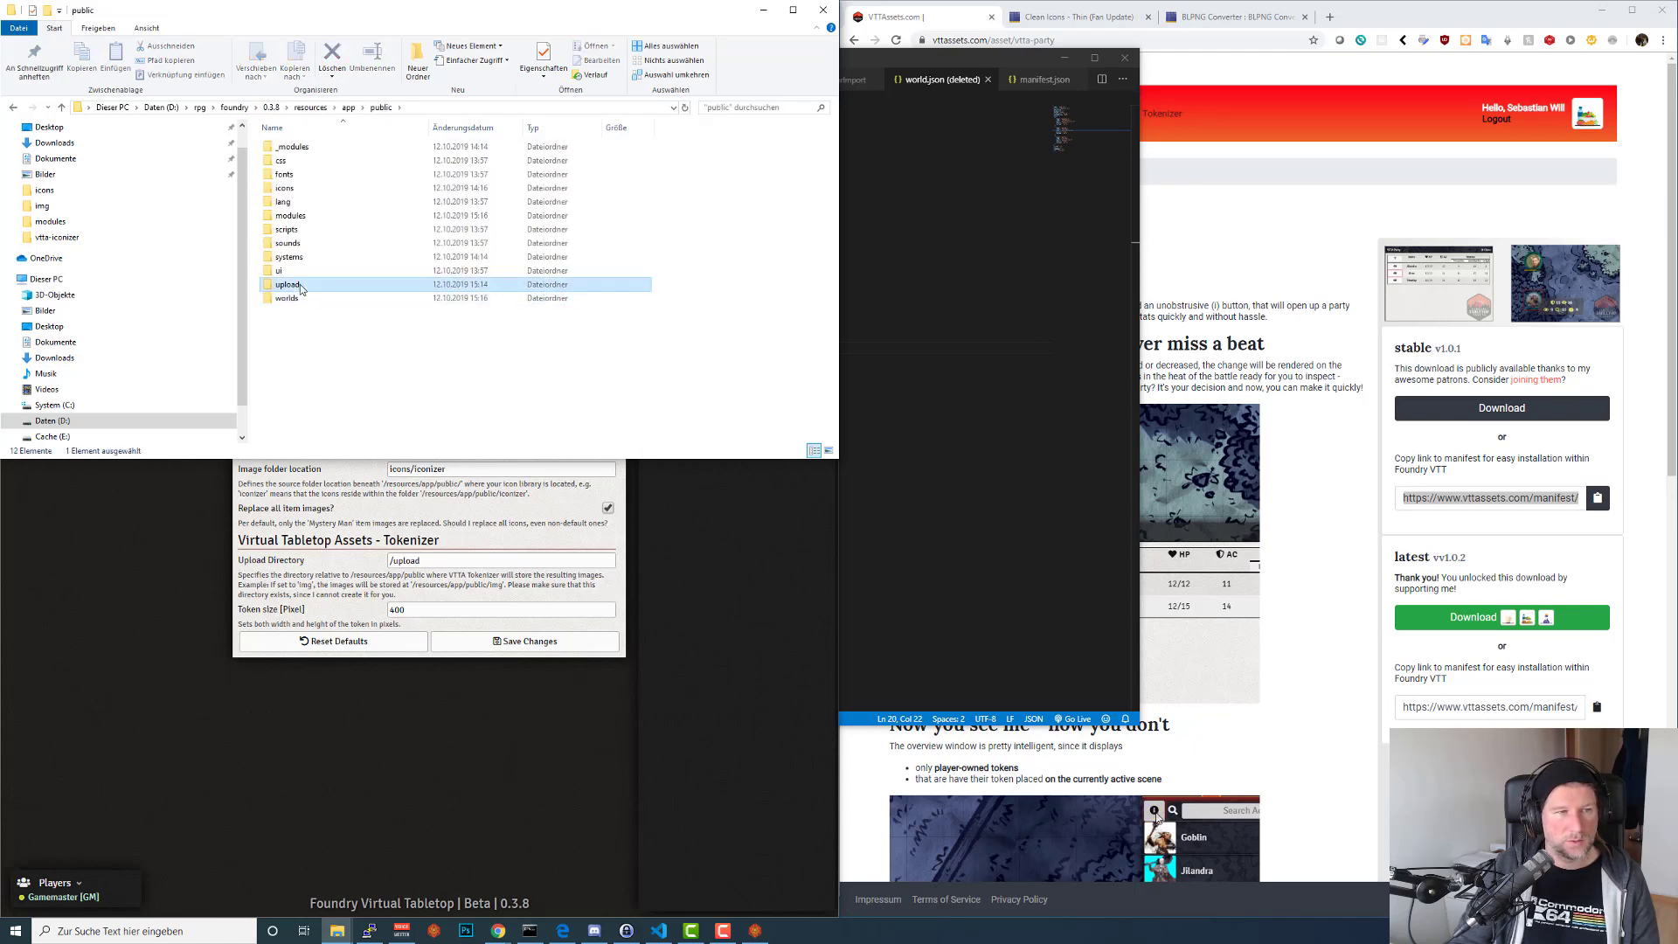
pyautogui.moveTo(382, 22); pyautogui.dragTo(1008, 107)
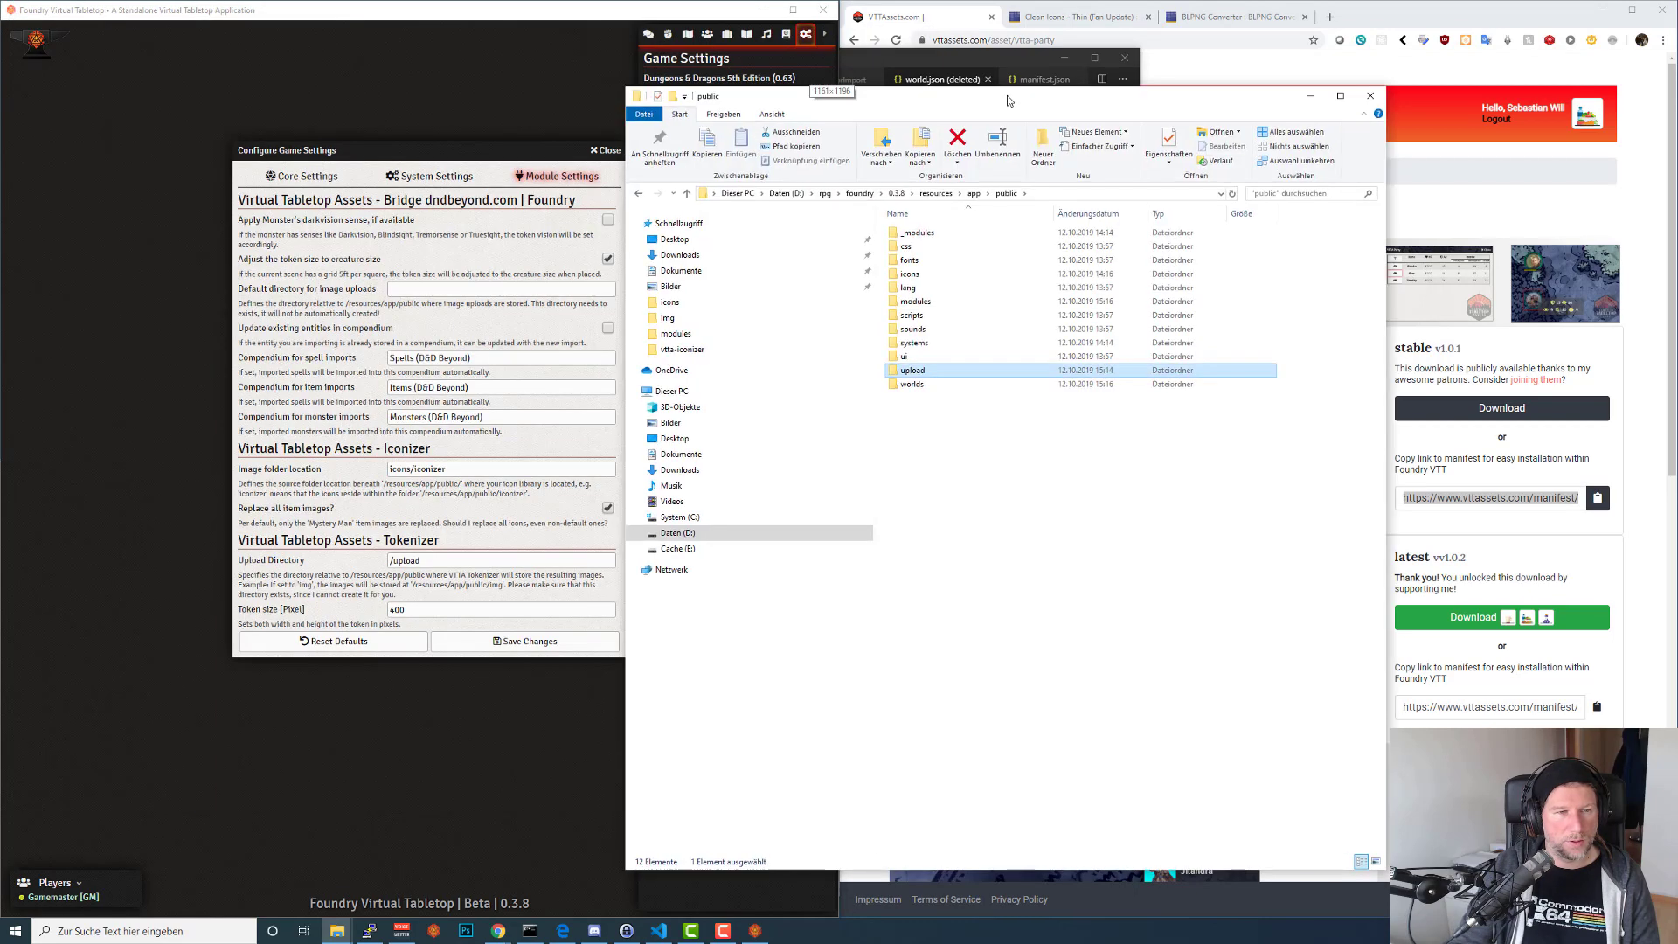
# Change the Tokenizer's upload directory to upload/ in the Foundry module settings.
pyautogui.click(451, 562)
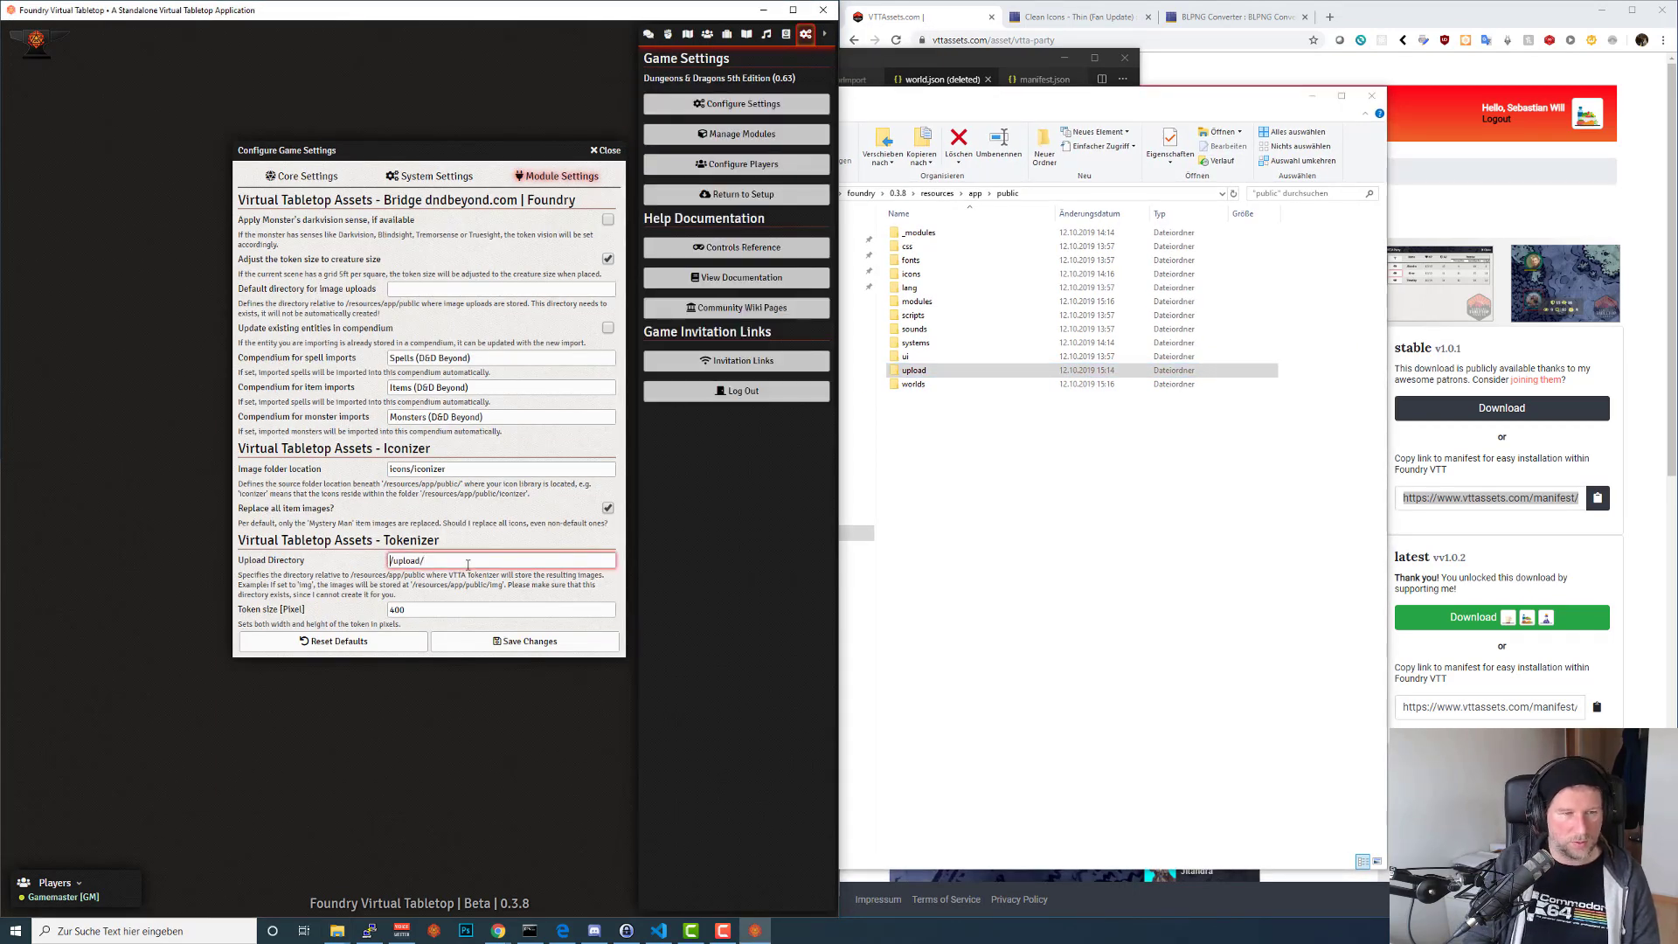
pyautogui.press('Delete')
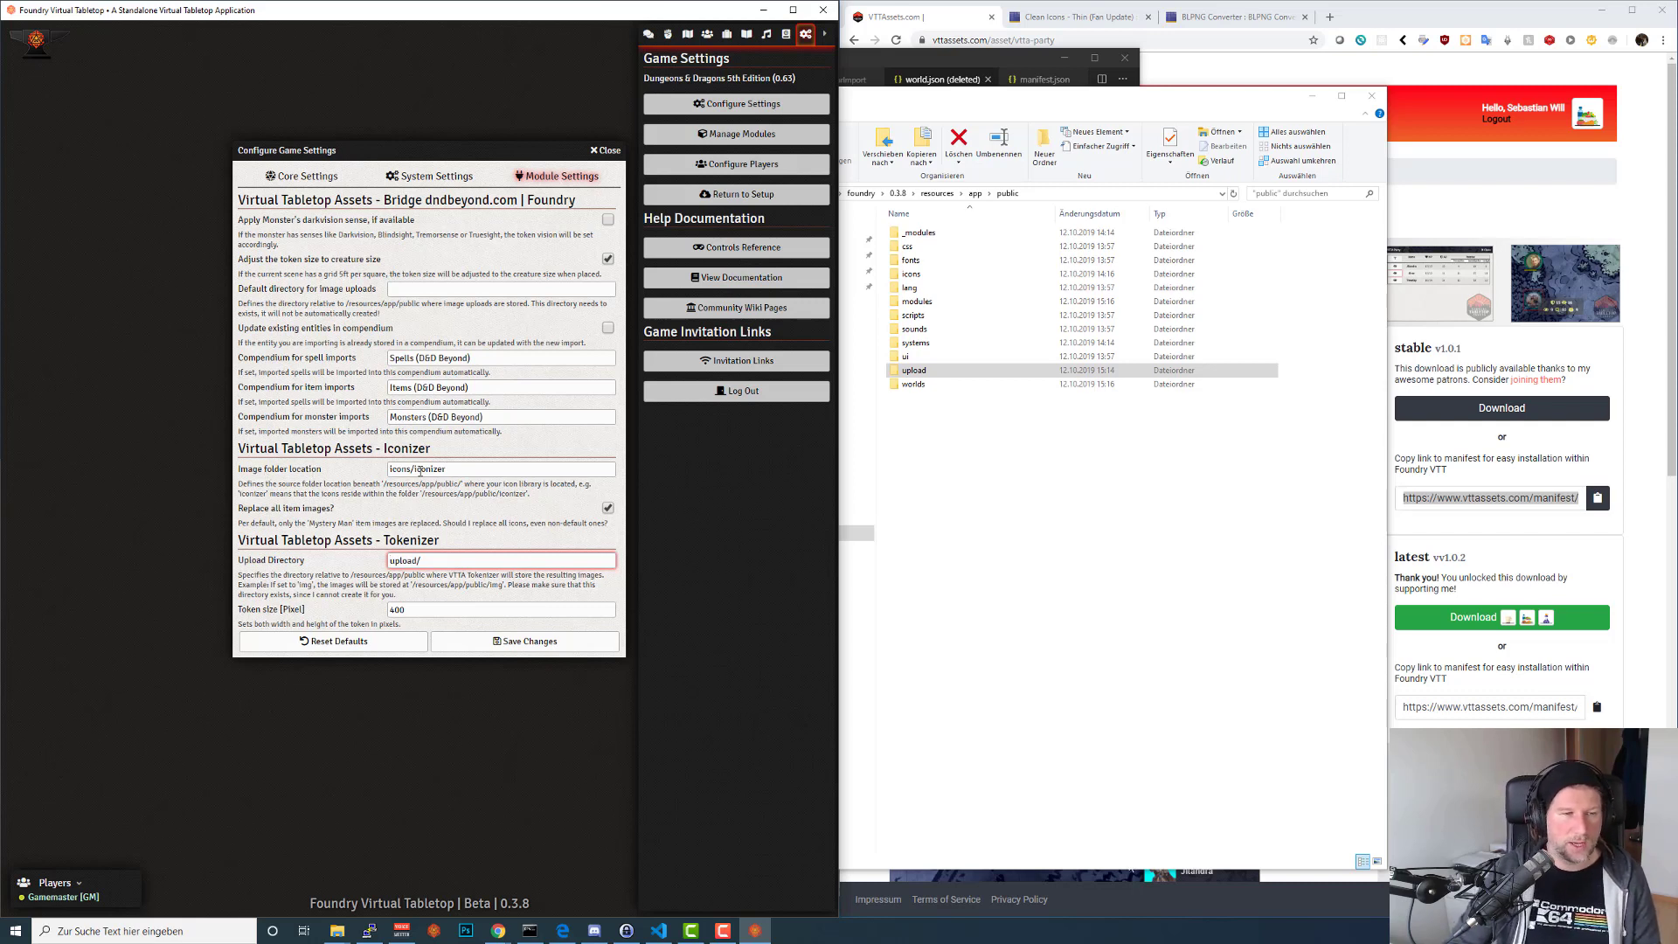
pyautogui.click(455, 470)
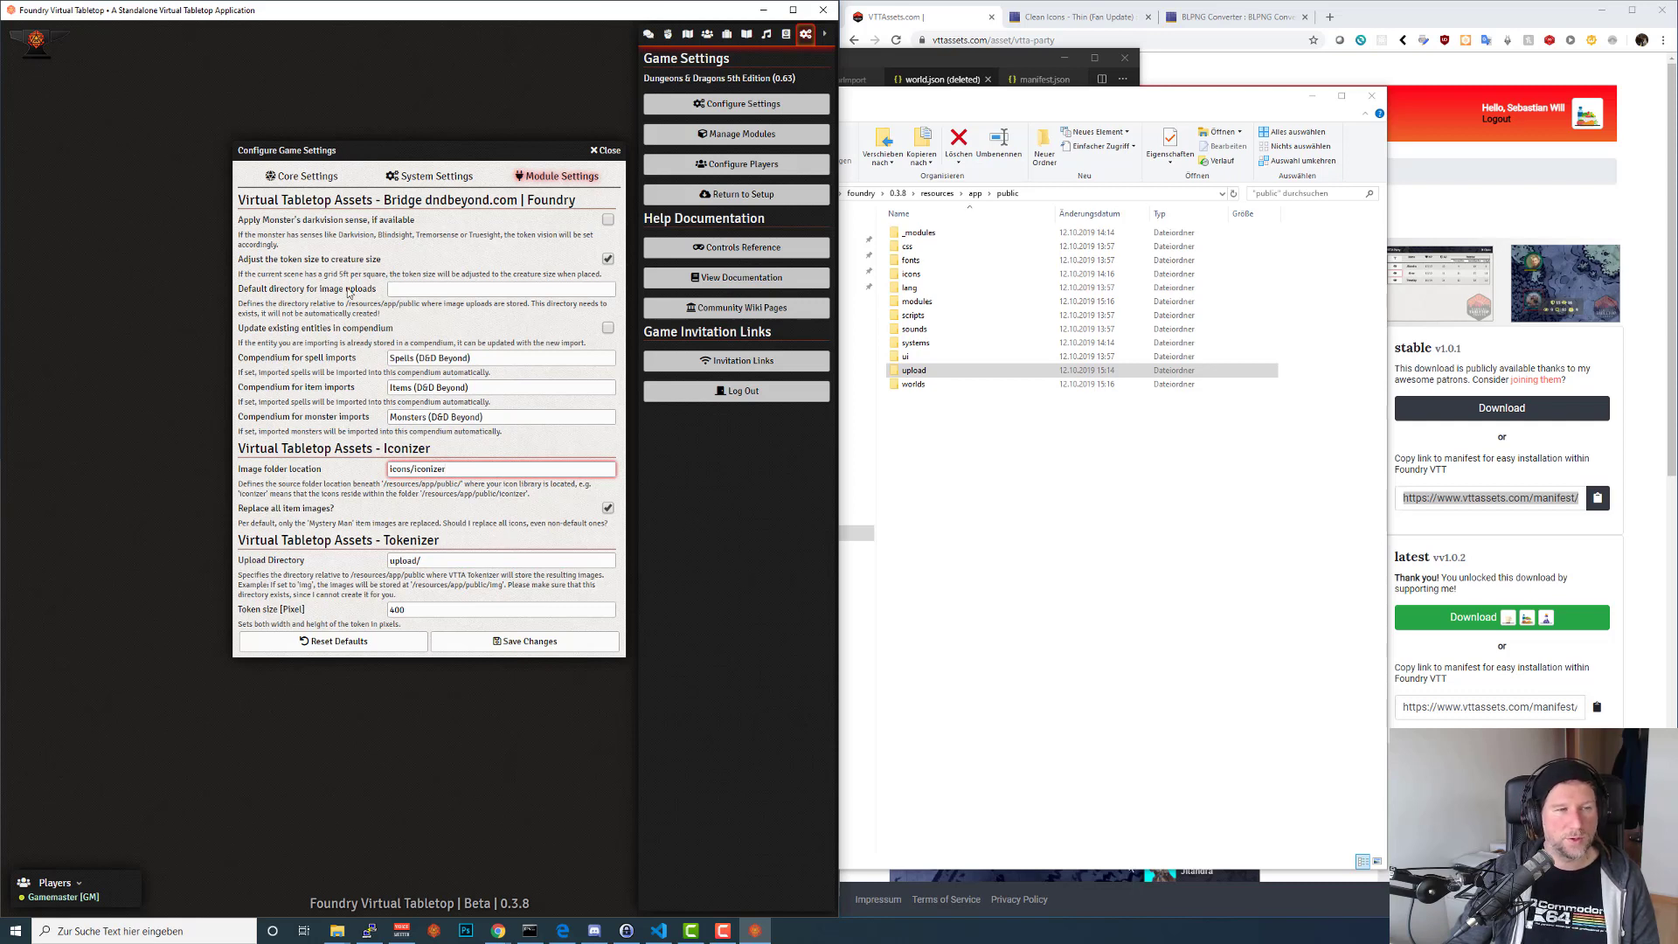
# Set the Bridge's default directory for image uploads to upload/ and enable updating existing entities in the compendium.
pyautogui.click(421, 290)
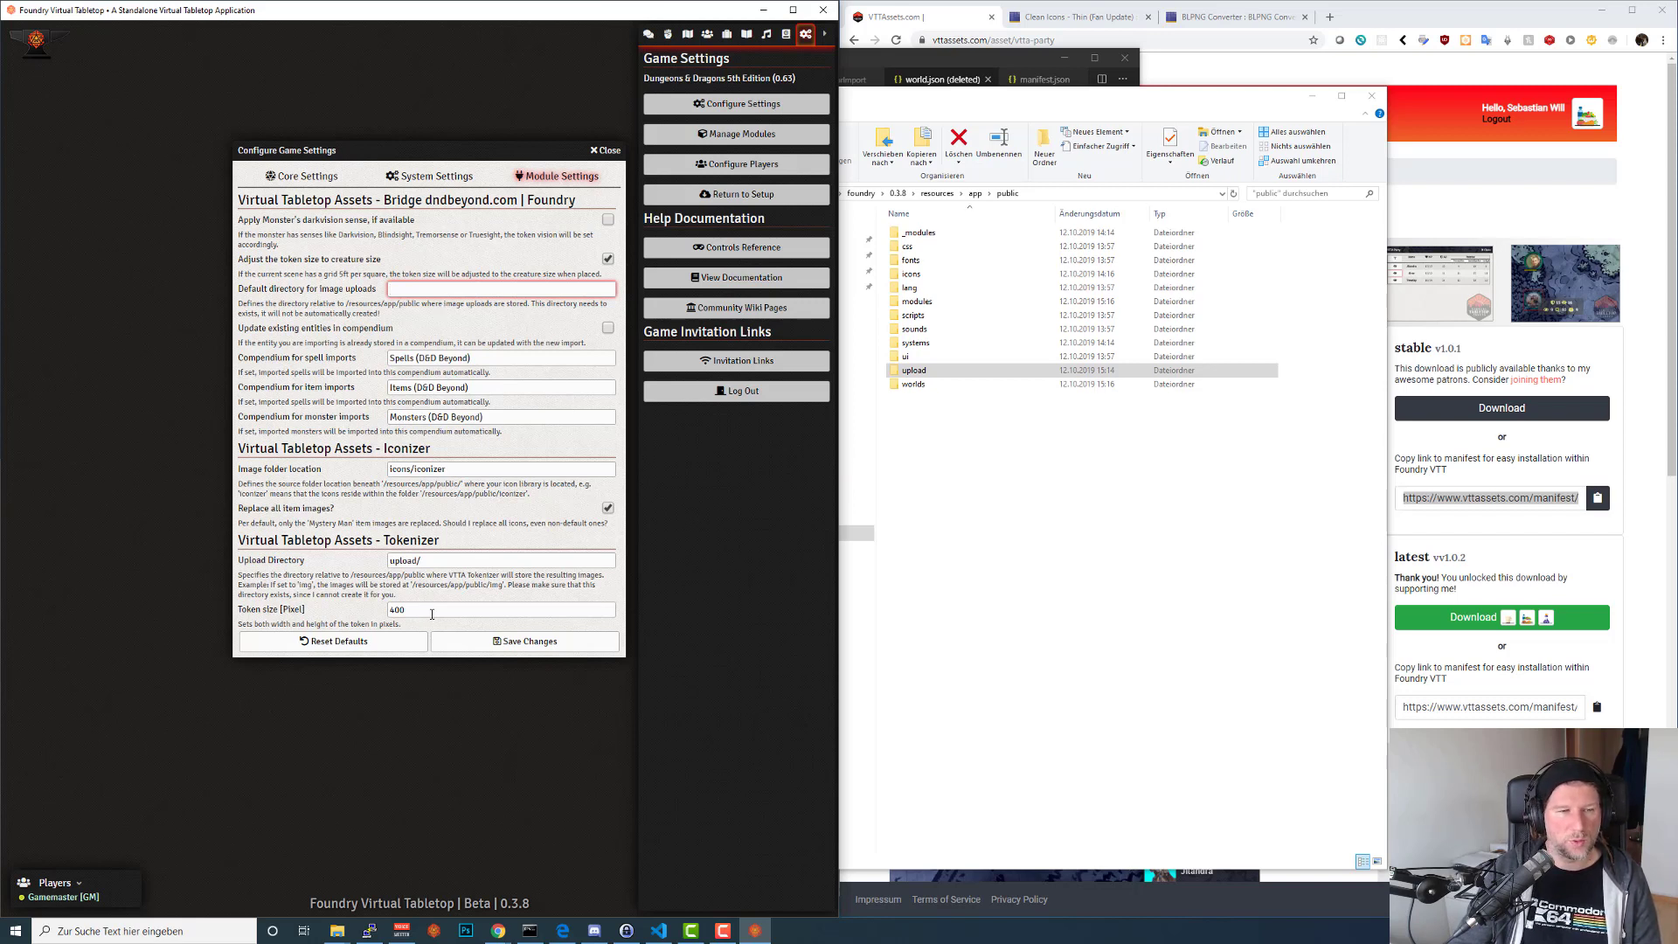
pyautogui.moveTo(435, 560); pyautogui.dragTo(385, 559)
pyautogui.hotkey('ctrl', 'c')
pyautogui.click(412, 290)
pyautogui.hotkey('ctrl', 'v')
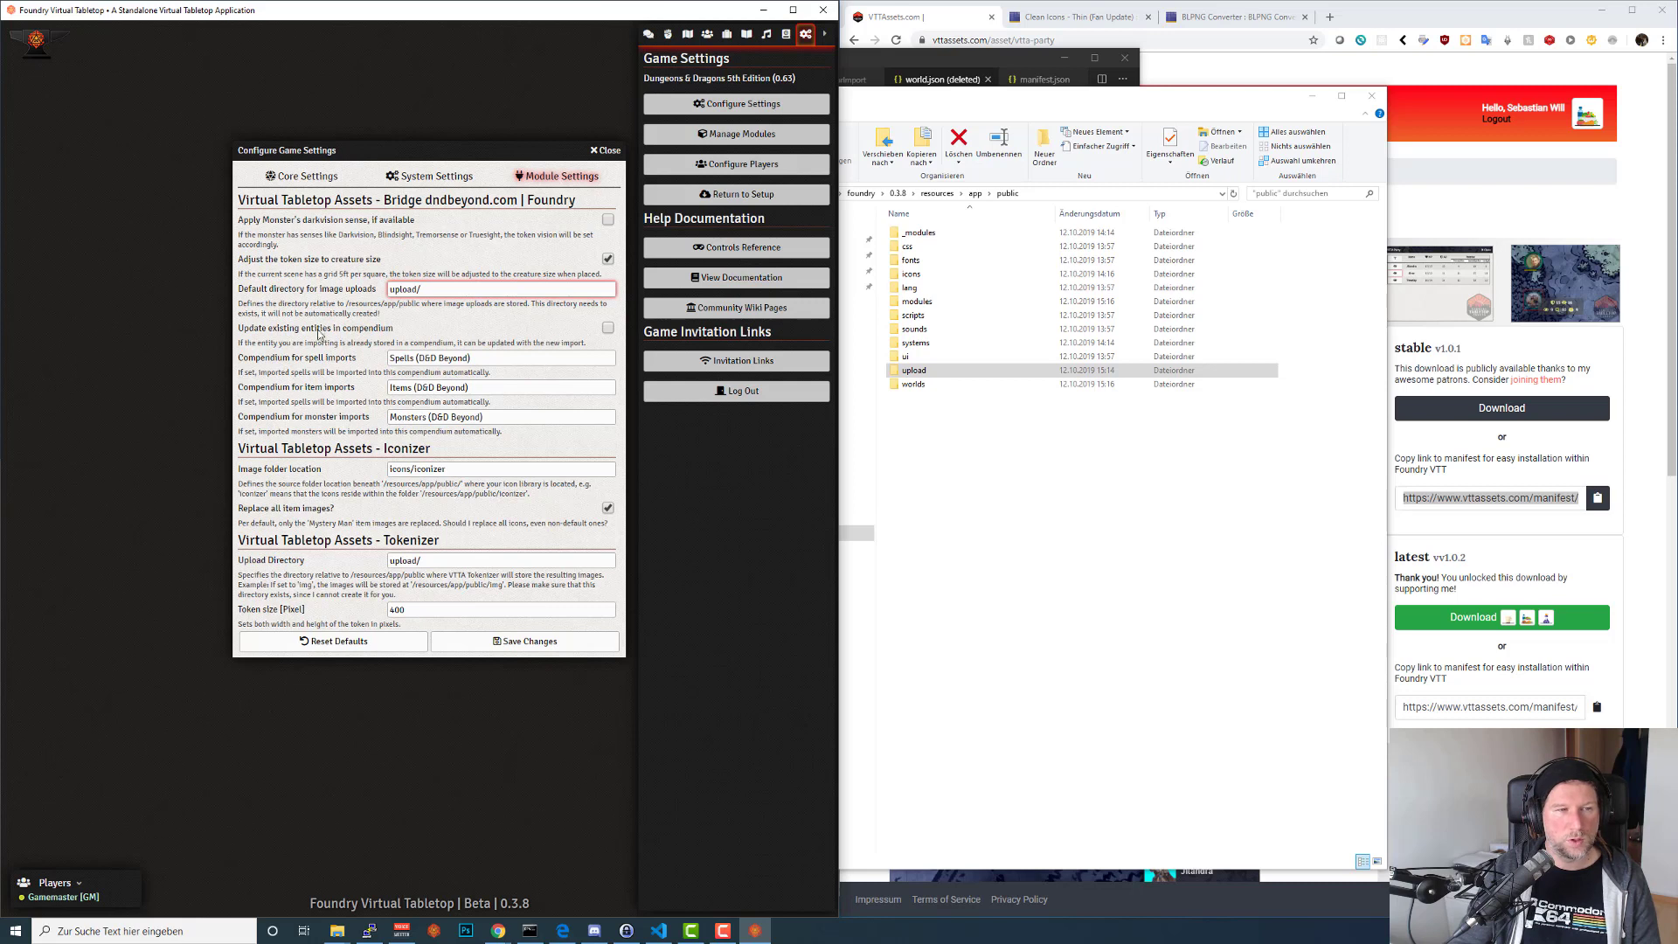
pyautogui.click(608, 328)
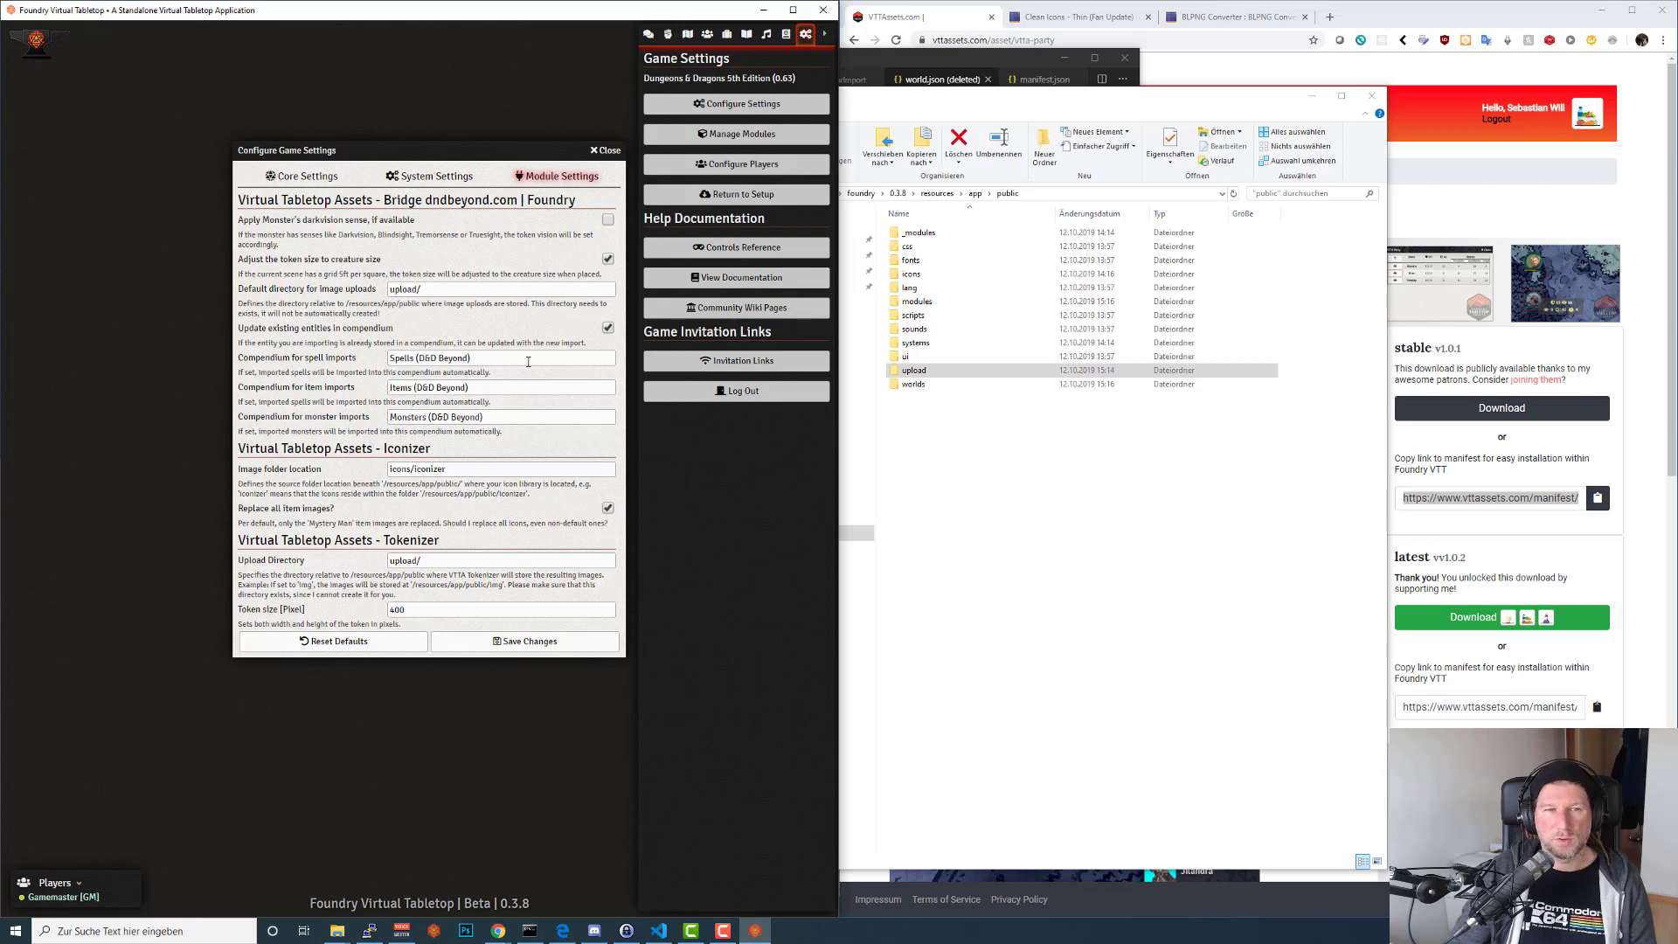
# Shorten the compendium name for spell imports to Spells.
pyautogui.moveTo(528, 361); pyautogui.dragTo(359, 366)
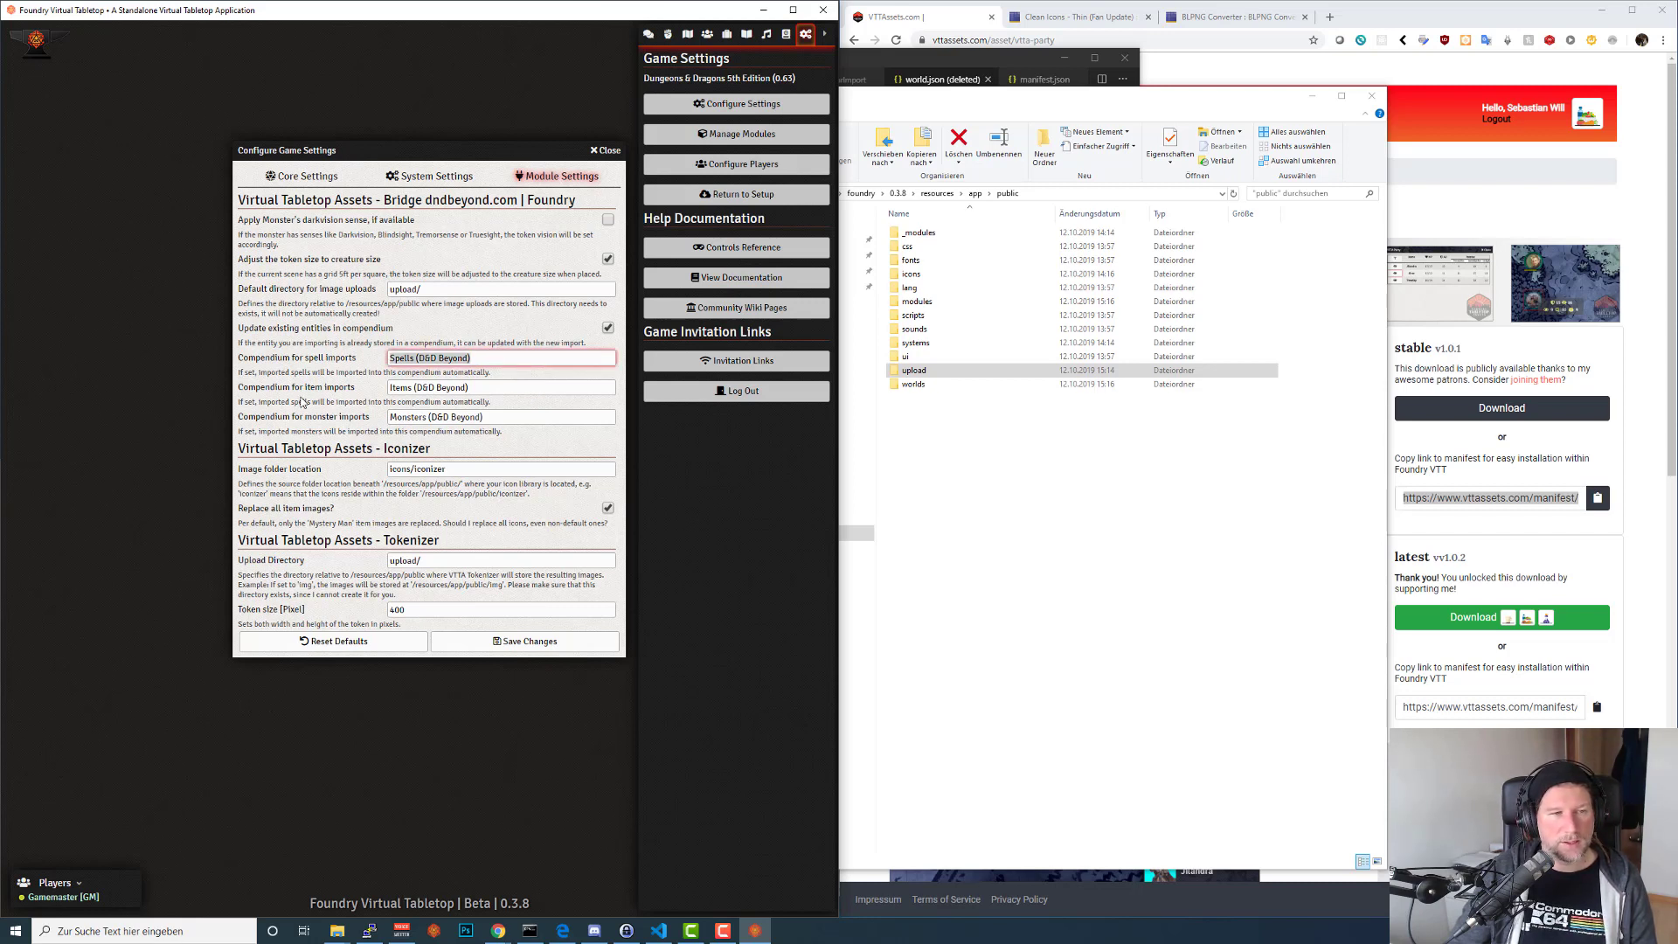
pyautogui.click(313, 372)
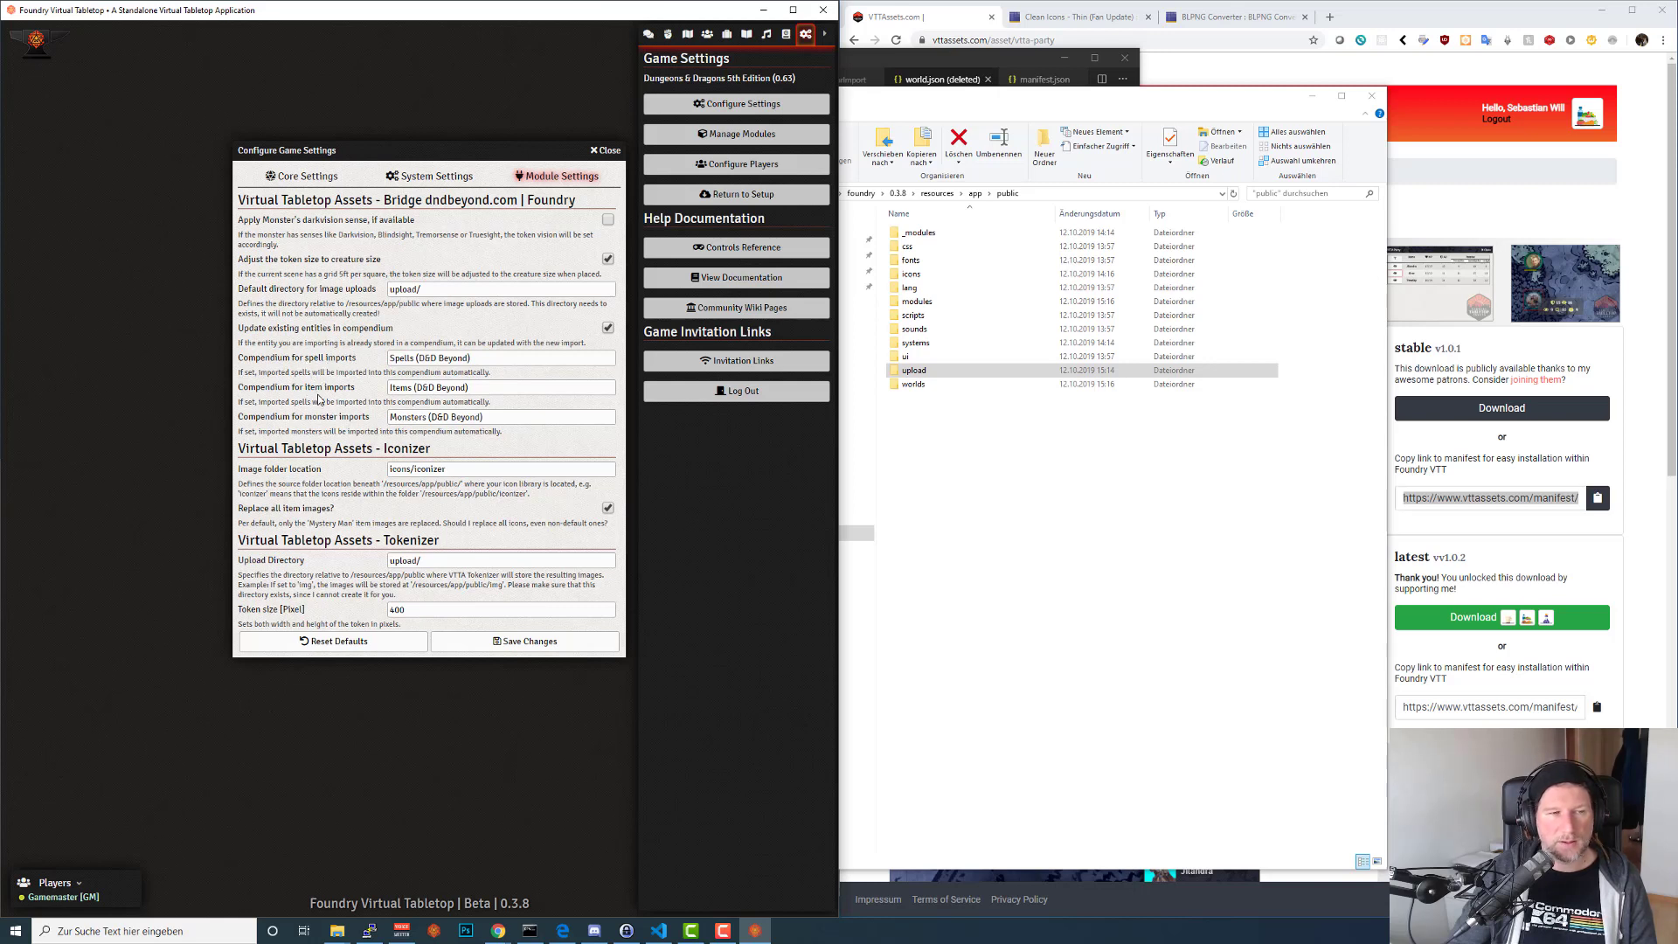
pyautogui.click(478, 359)
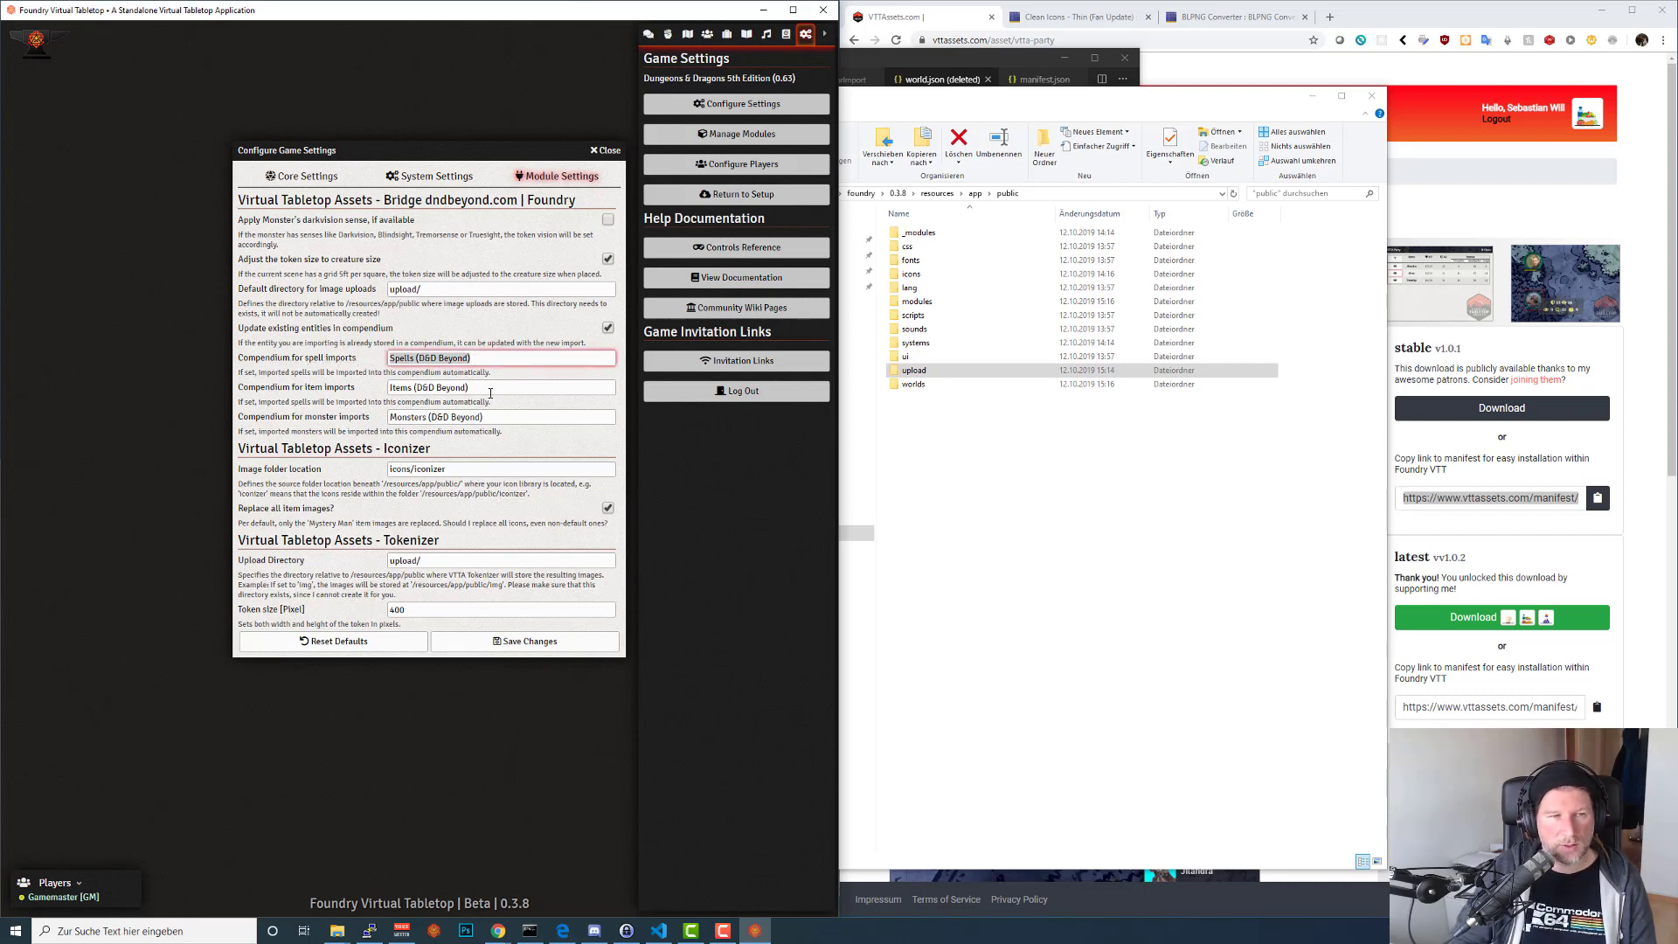
pyautogui.press('End')
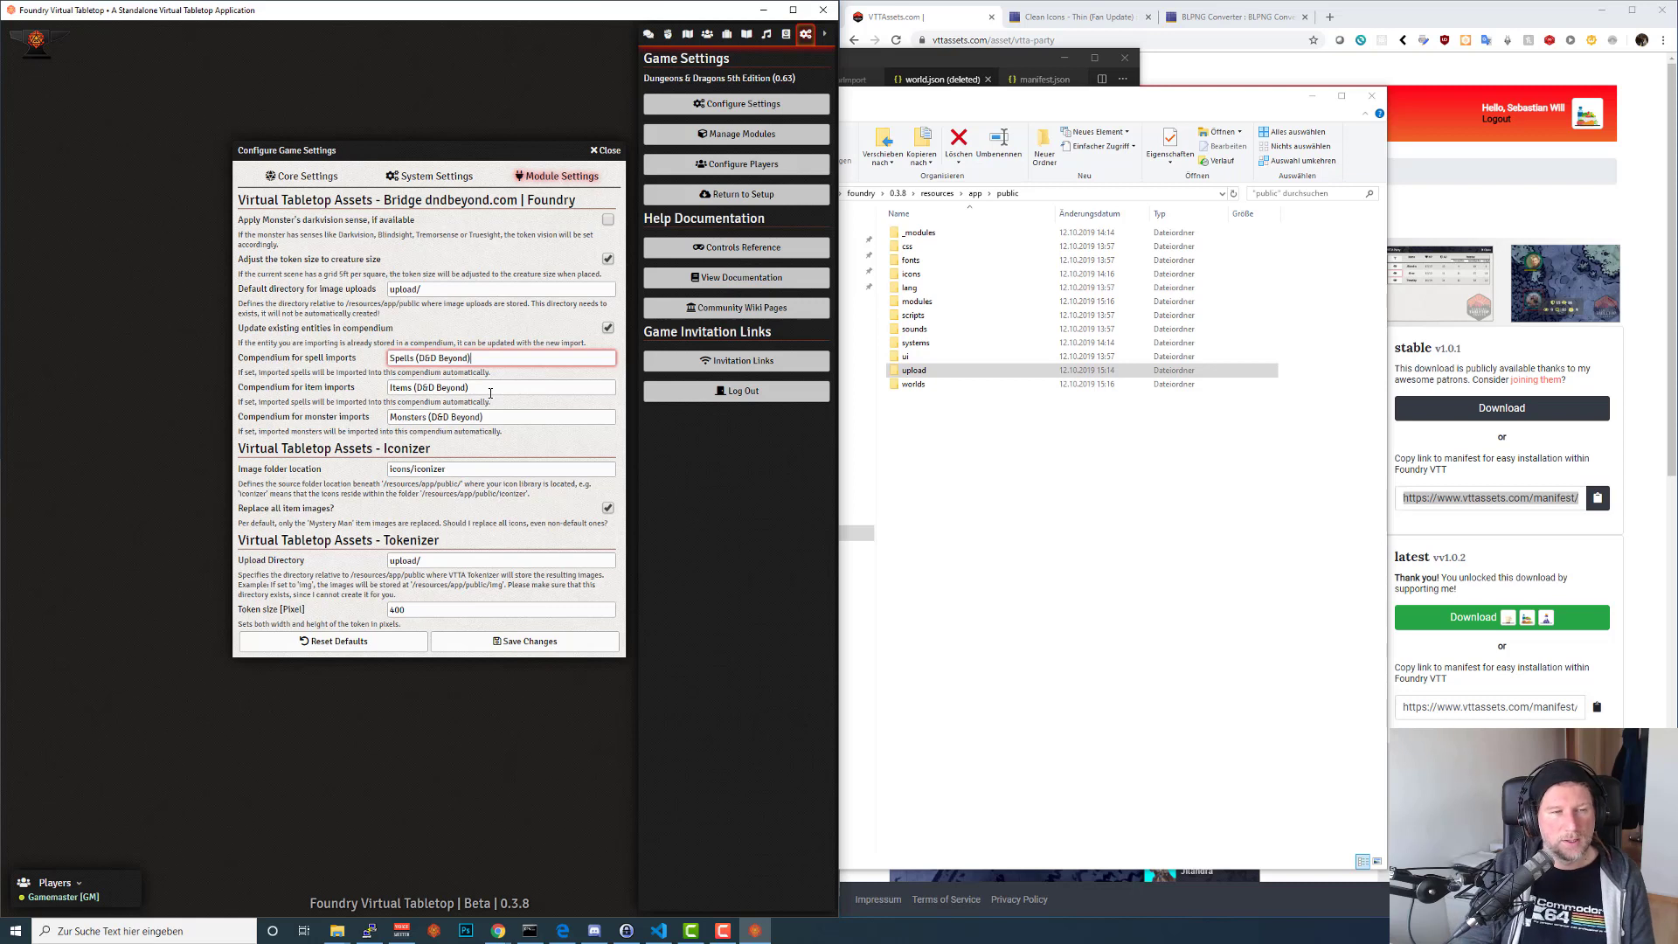
pyautogui.press('BackSpace')
pyautogui.press('BackSpace')
pyautogui.press('BackSpace')
pyautogui.press('BackSpace')
pyautogui.press('BackSpace')
pyautogui.press('BackSpace')
pyautogui.press('BackSpace')
pyautogui.press('BackSpace')
pyautogui.press('BackSpace')
pyautogui.press('BackSpace')
pyautogui.press('BackSpace')
pyautogui.press('BackSpace')
pyautogui.press('BackSpace')
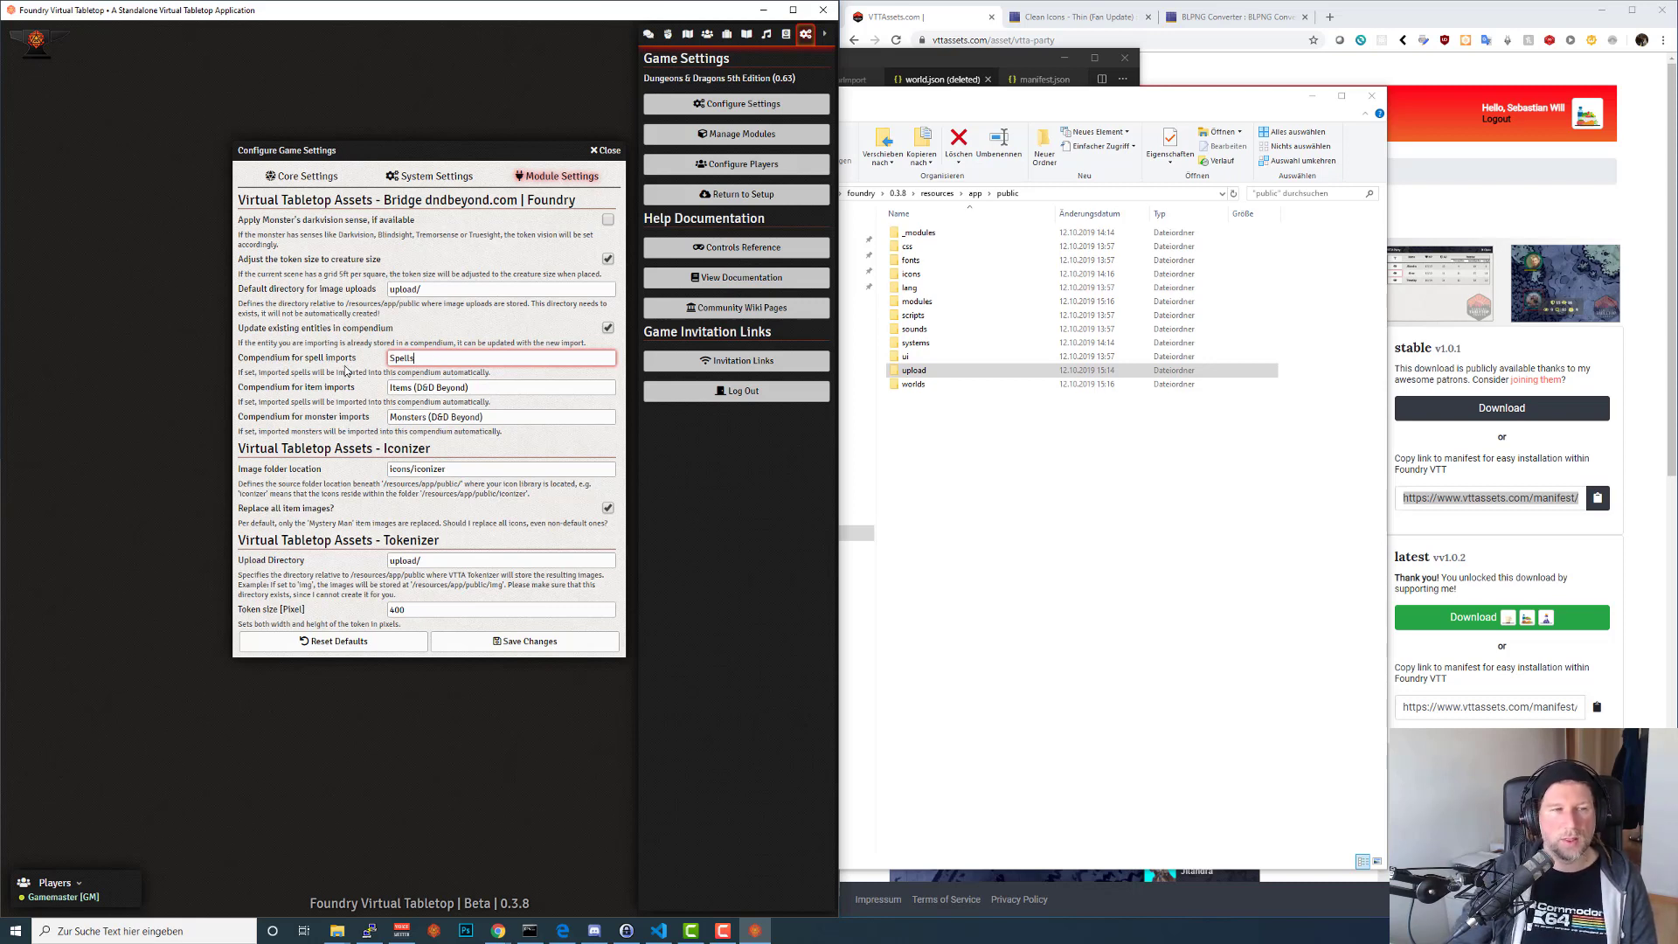
# Set the spell, item and monster import compendiums to My Spells, My Items and My Monsters, and save the module settings.
pyautogui.doubleClick(441, 360)
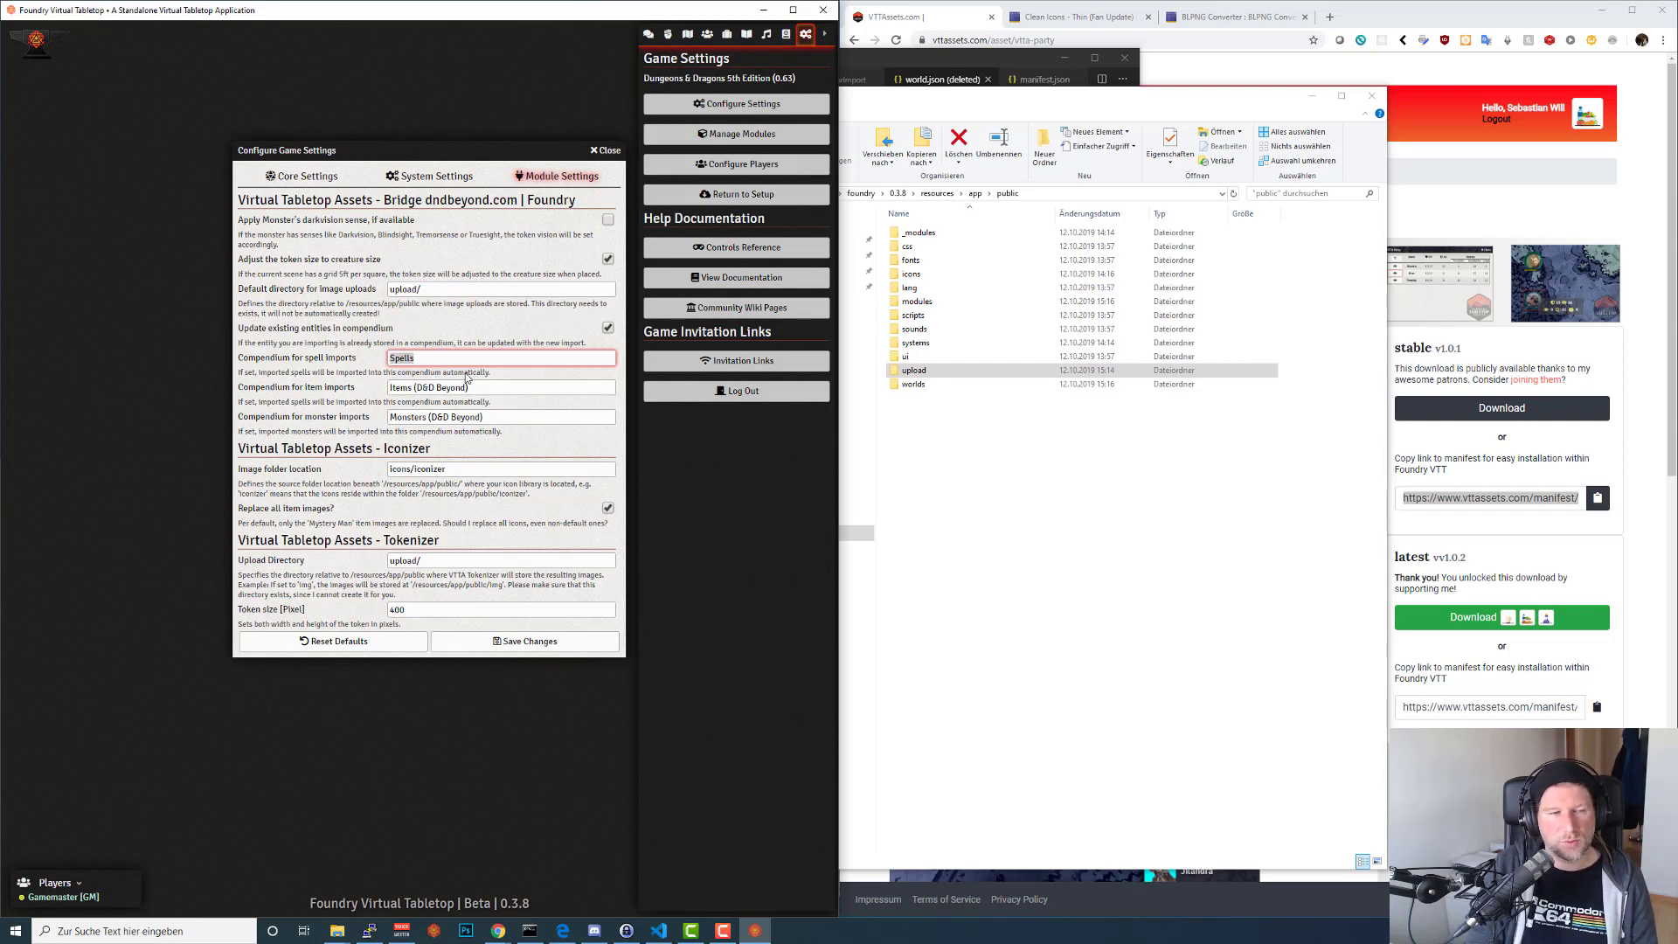
pyautogui.write('My Spells')
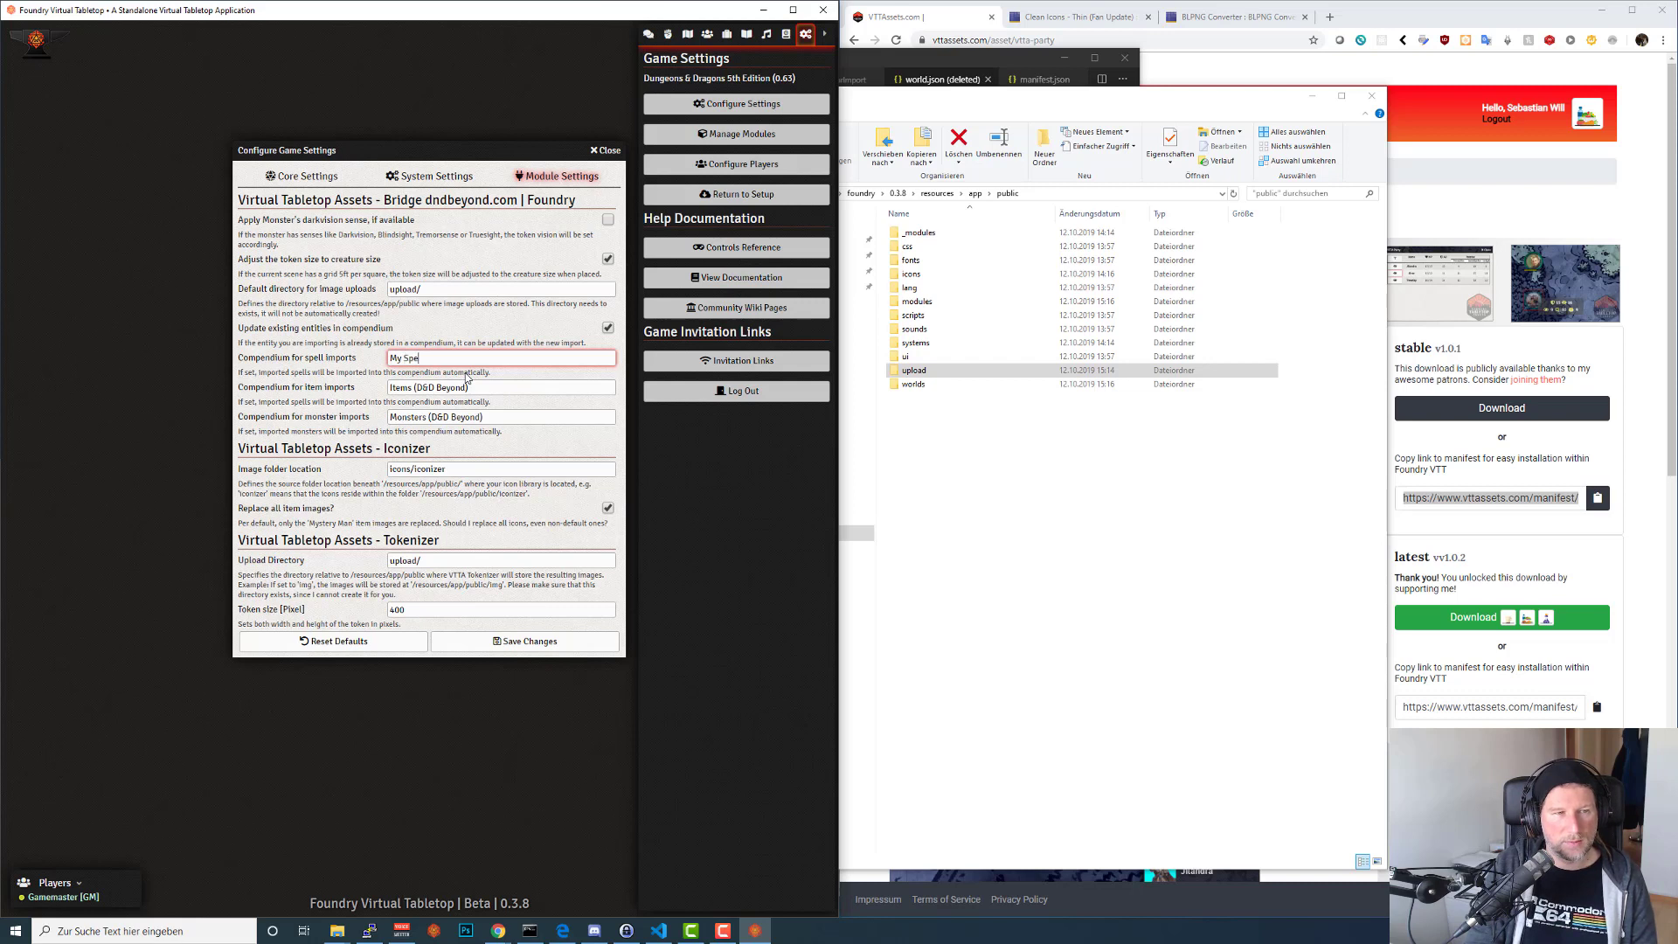
pyautogui.press('Tab')
pyautogui.write('My Items')
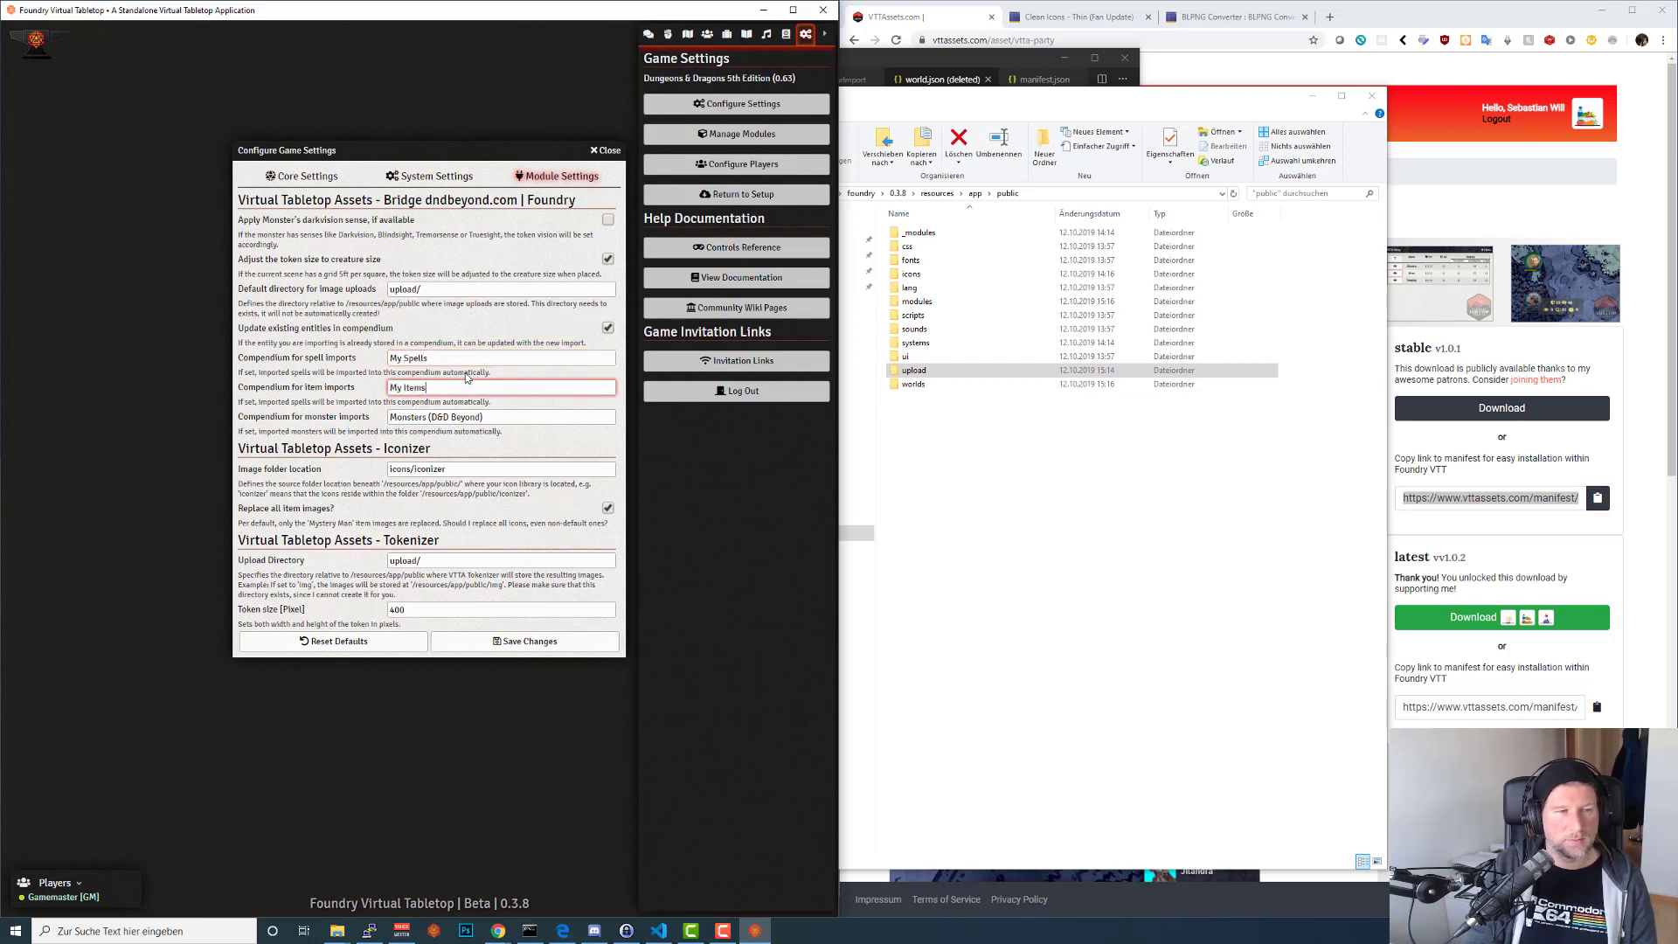
pyautogui.press('Tab')
pyautogui.write('My Monsters')
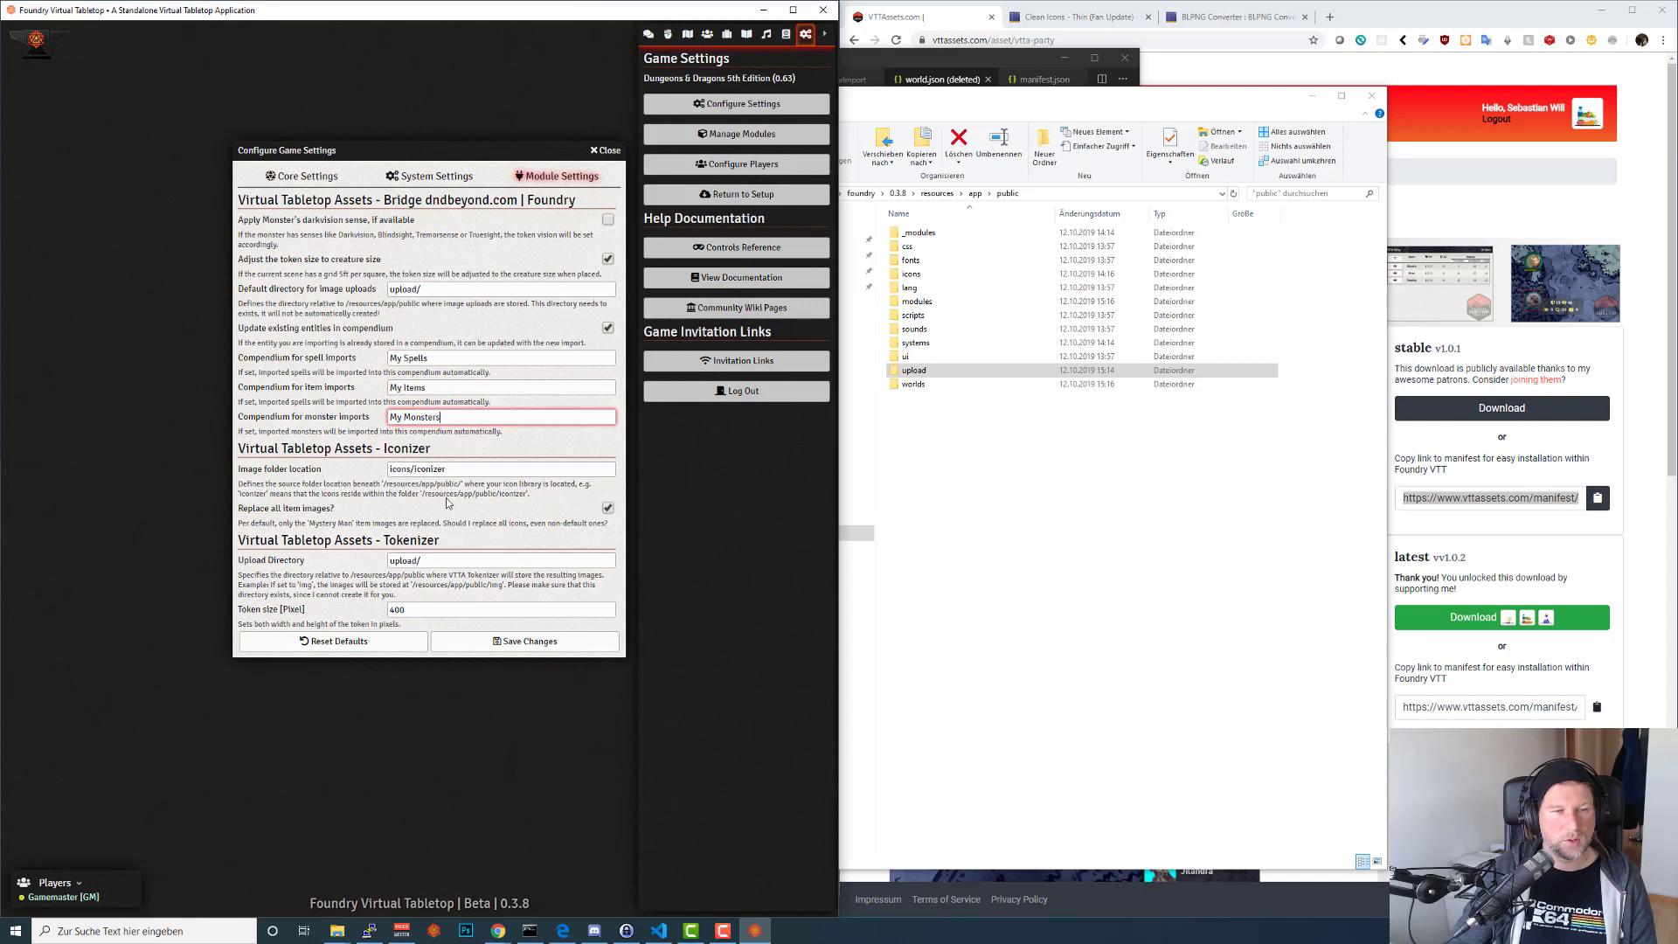
pyautogui.click(528, 642)
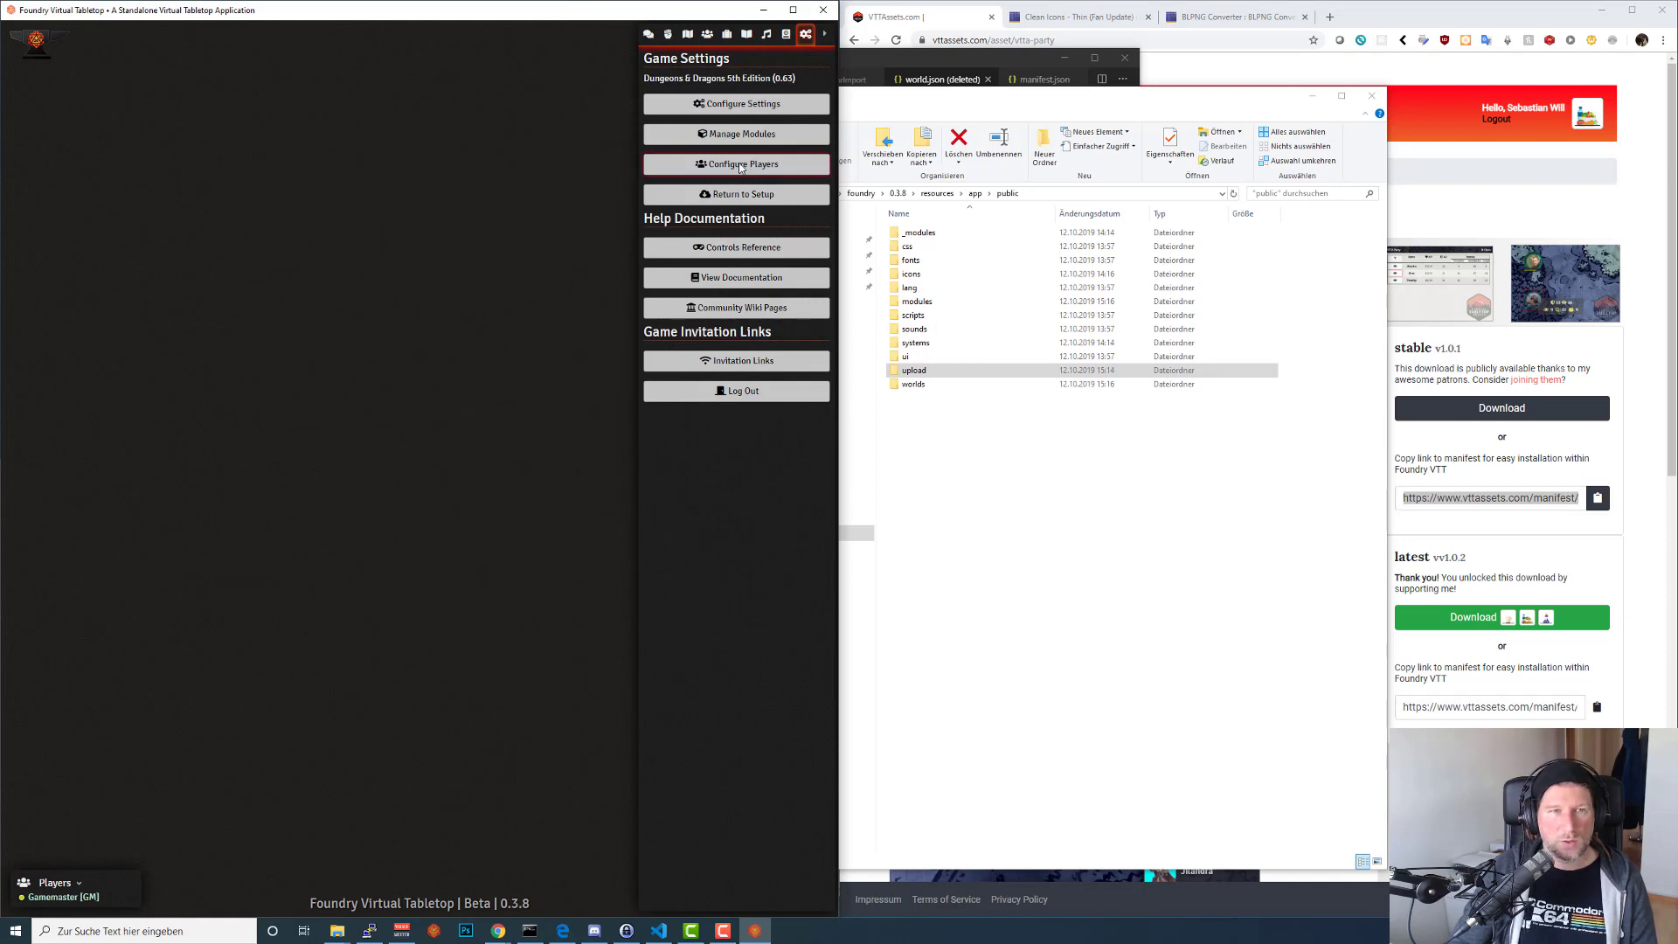
# Create a new compendium named My Monsters with entity type Actor in the current world.
pyautogui.click(786, 37)
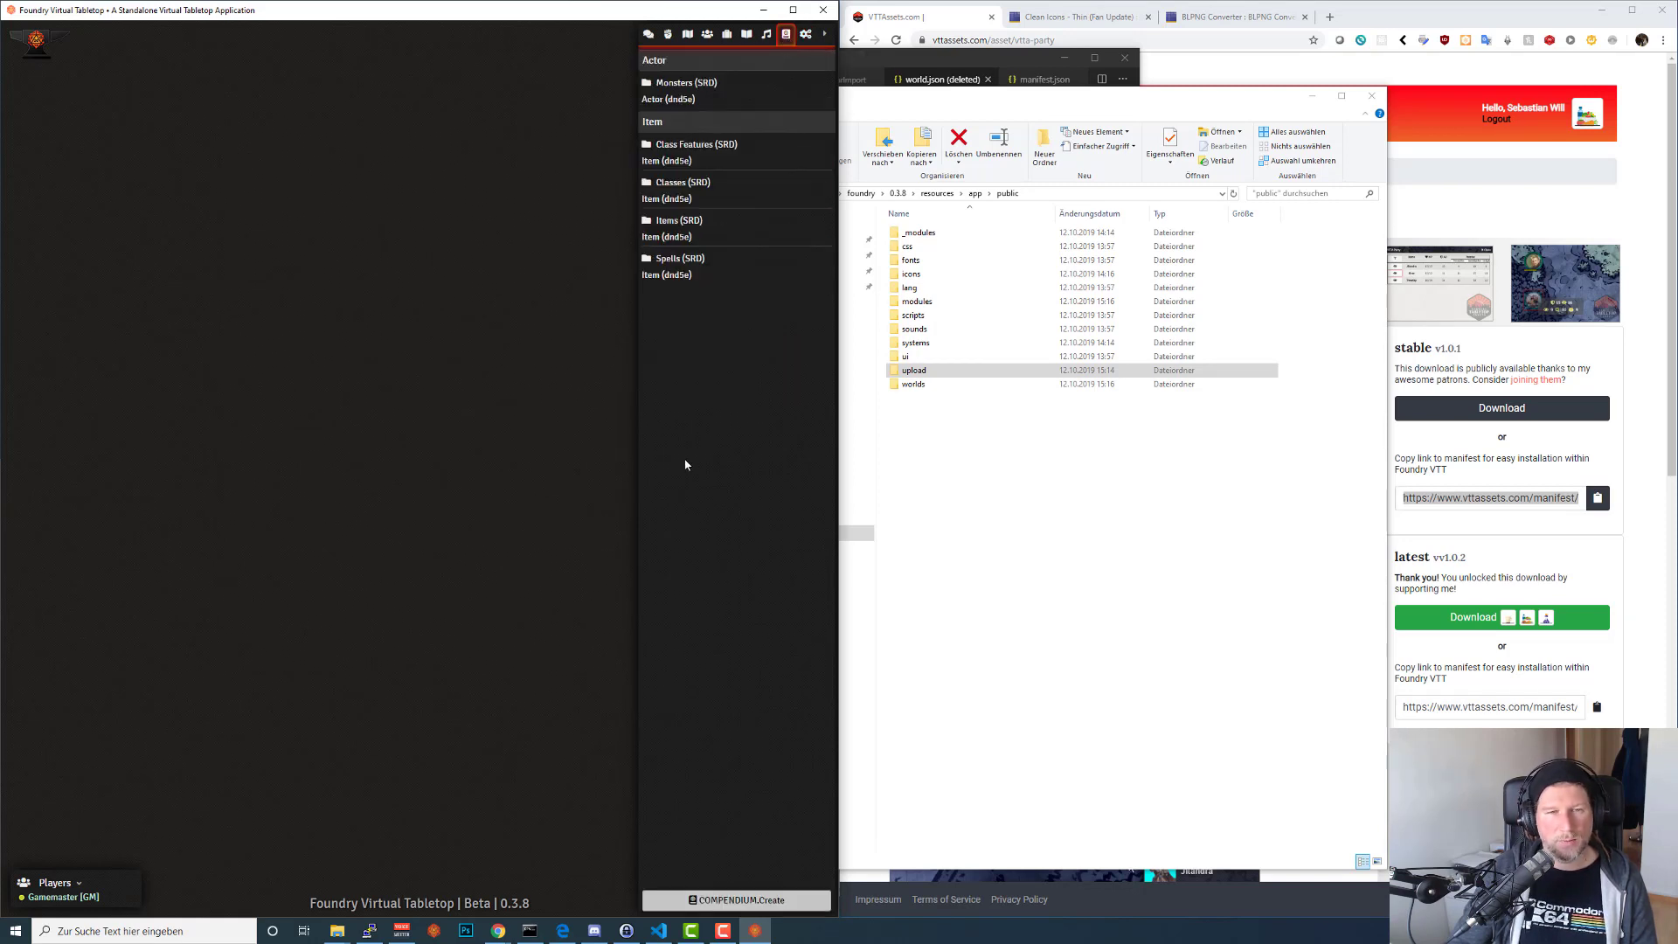
pyautogui.click(974, 512)
pyautogui.moveTo(1049, 86); pyautogui.dragTo(1174, 24)
pyautogui.click(688, 297)
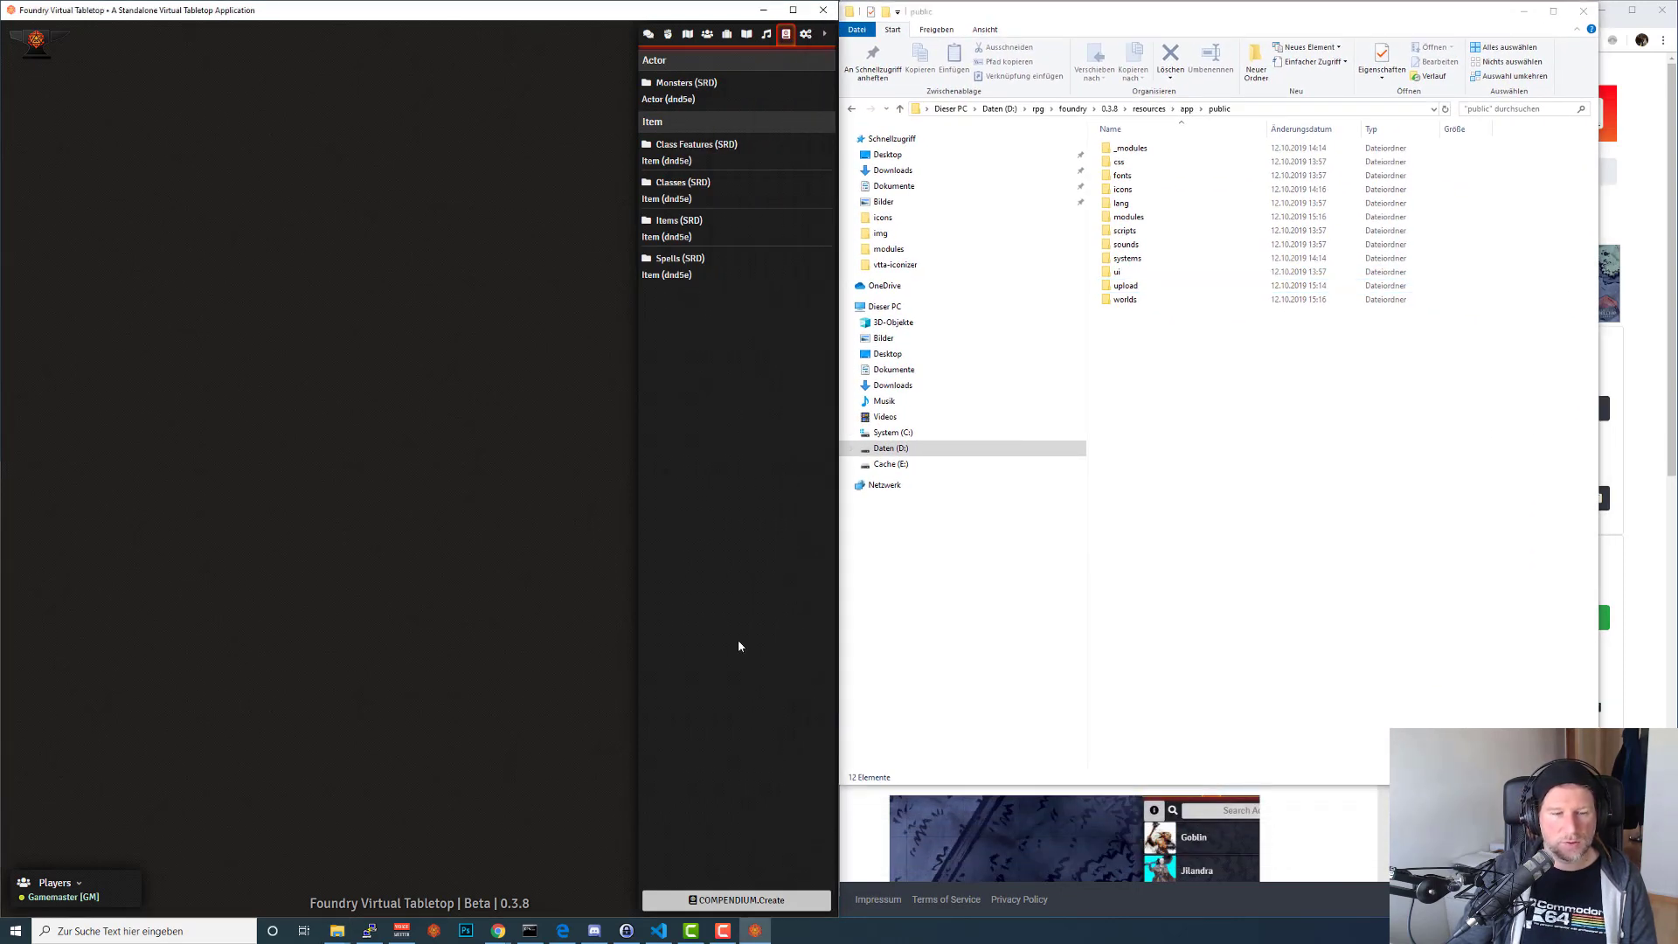
pyautogui.click(738, 899)
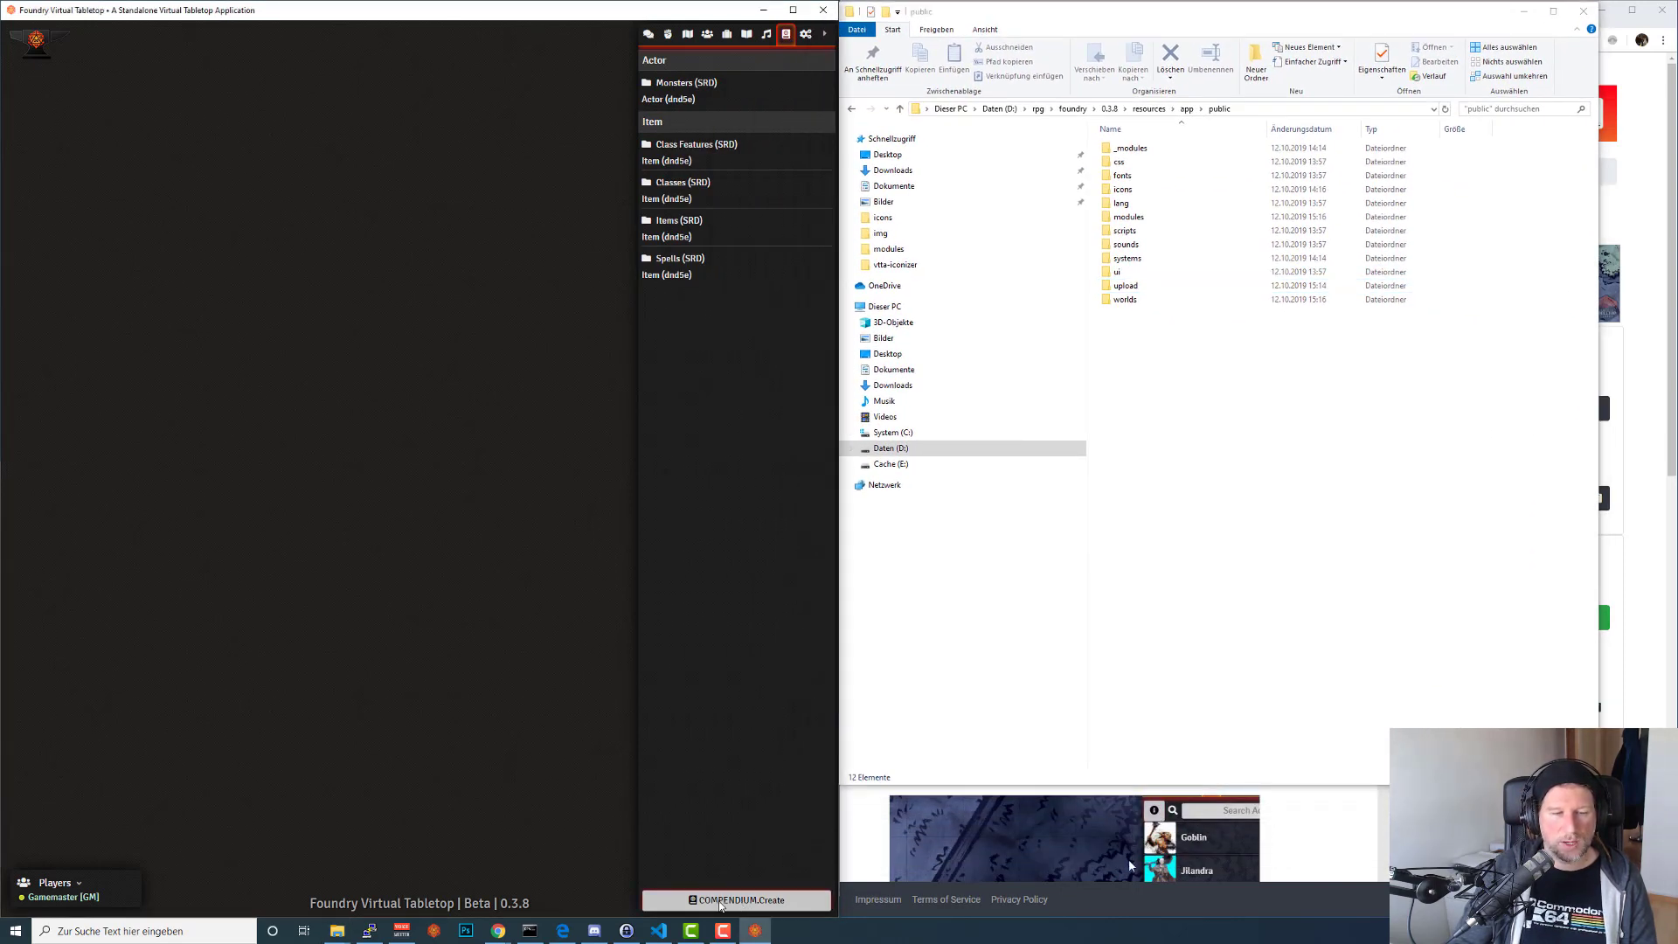
pyautogui.click(440, 462)
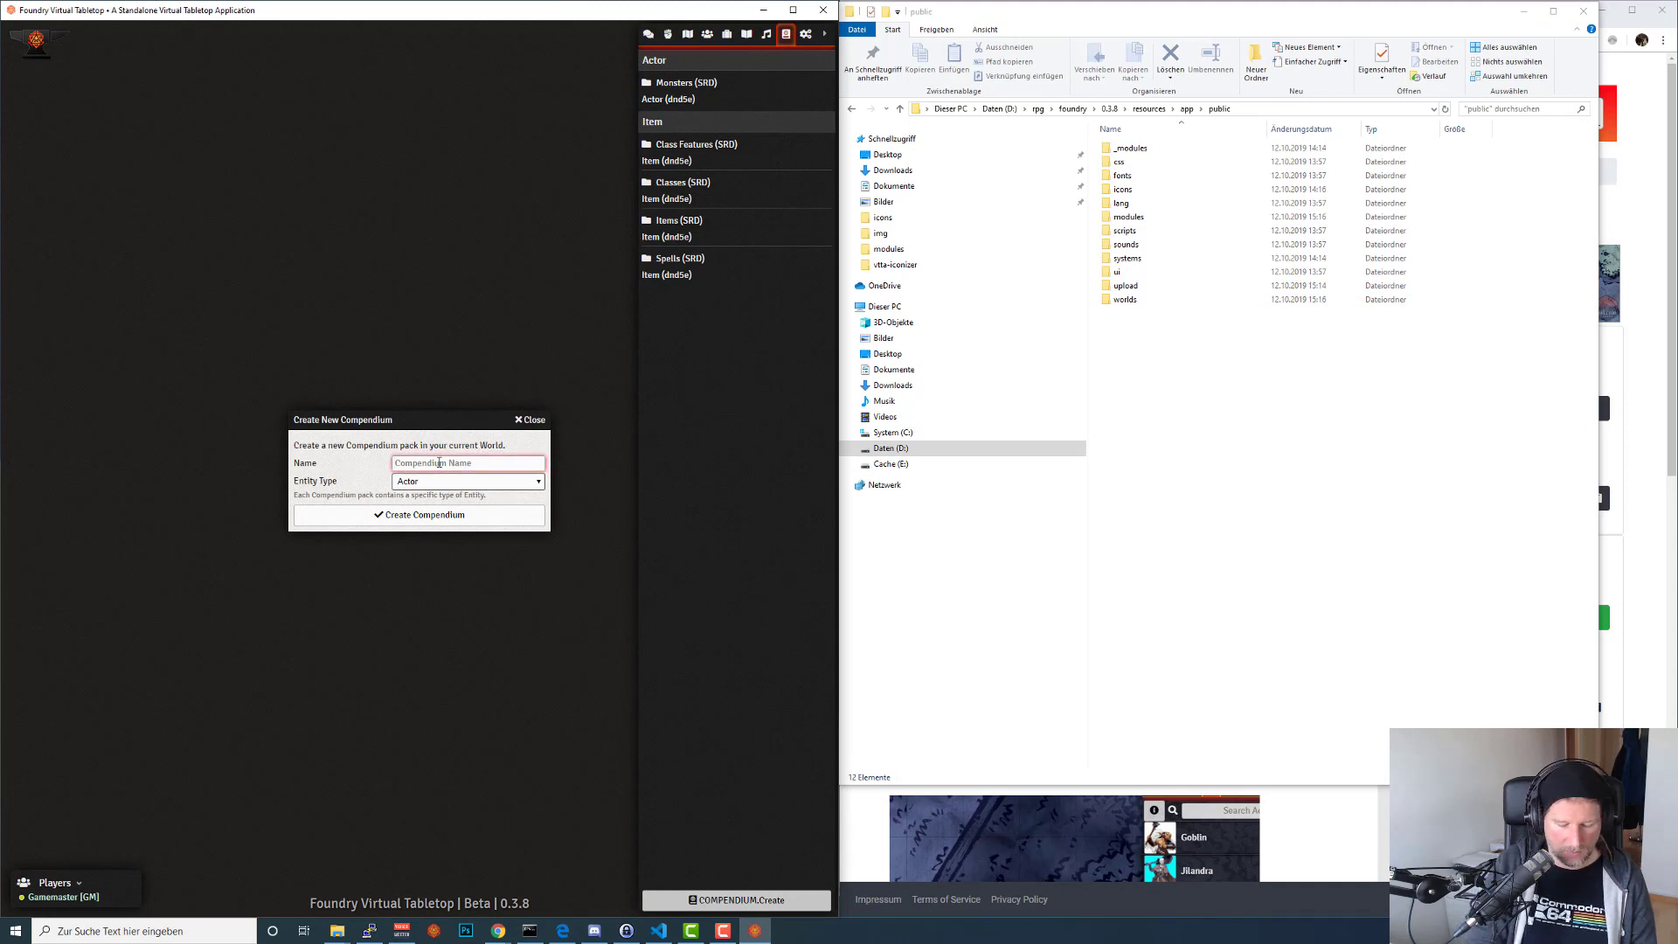
pyautogui.write('My')
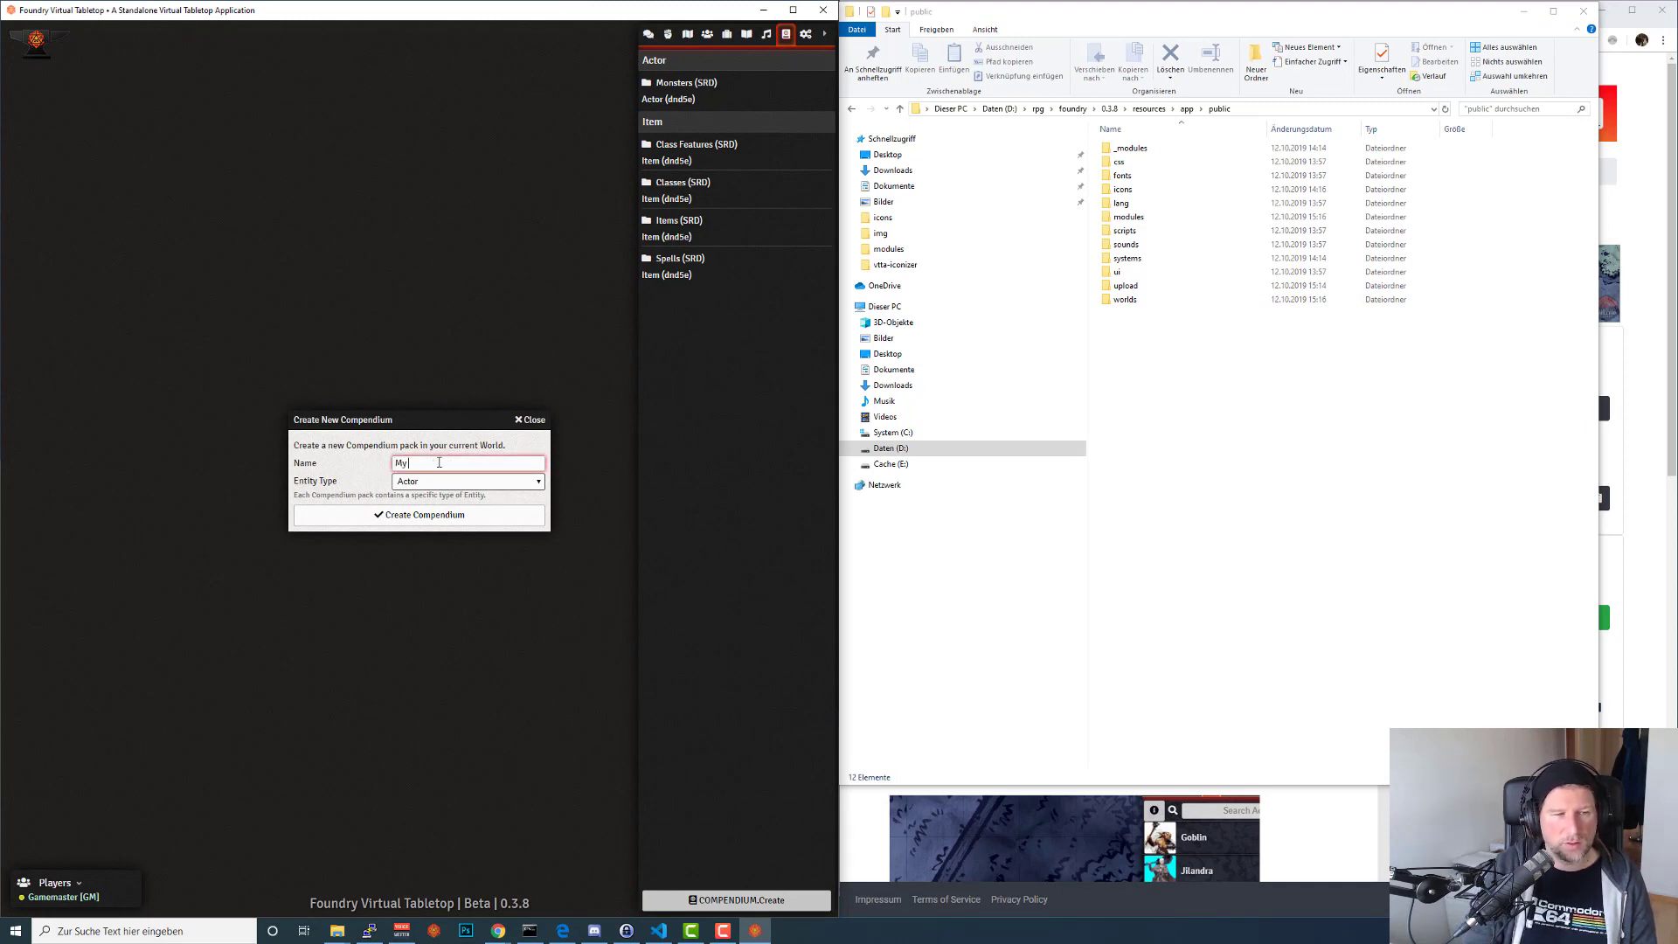
pyautogui.write(' Monsters')
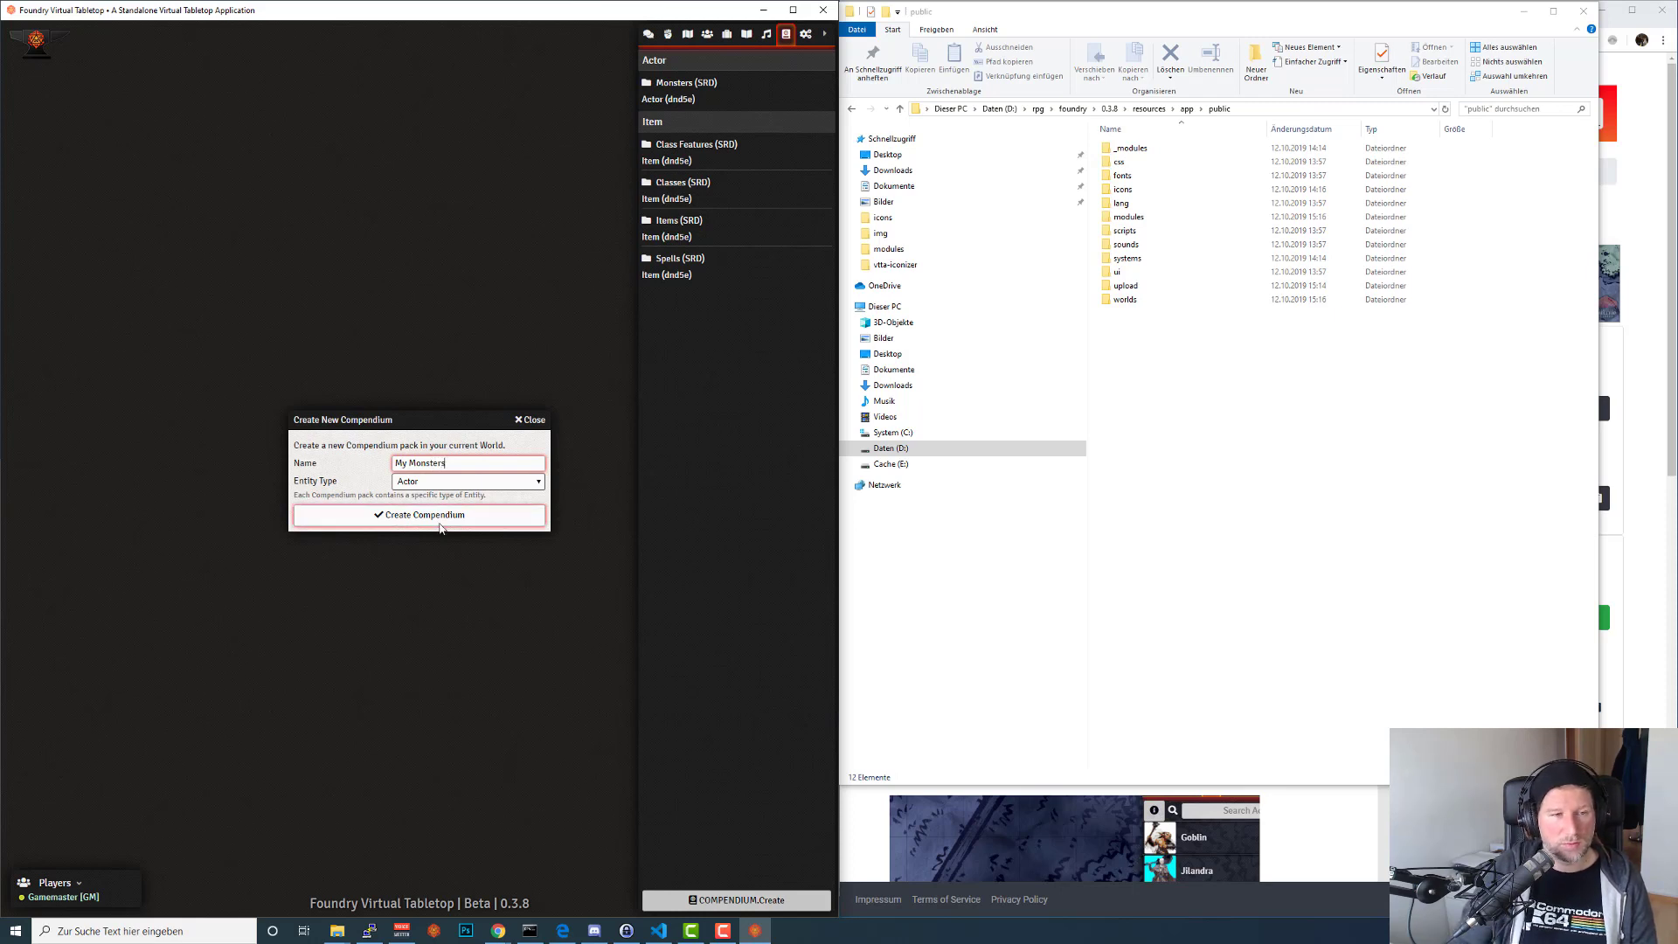
pyautogui.moveTo(409, 421); pyautogui.dragTo(426, 416)
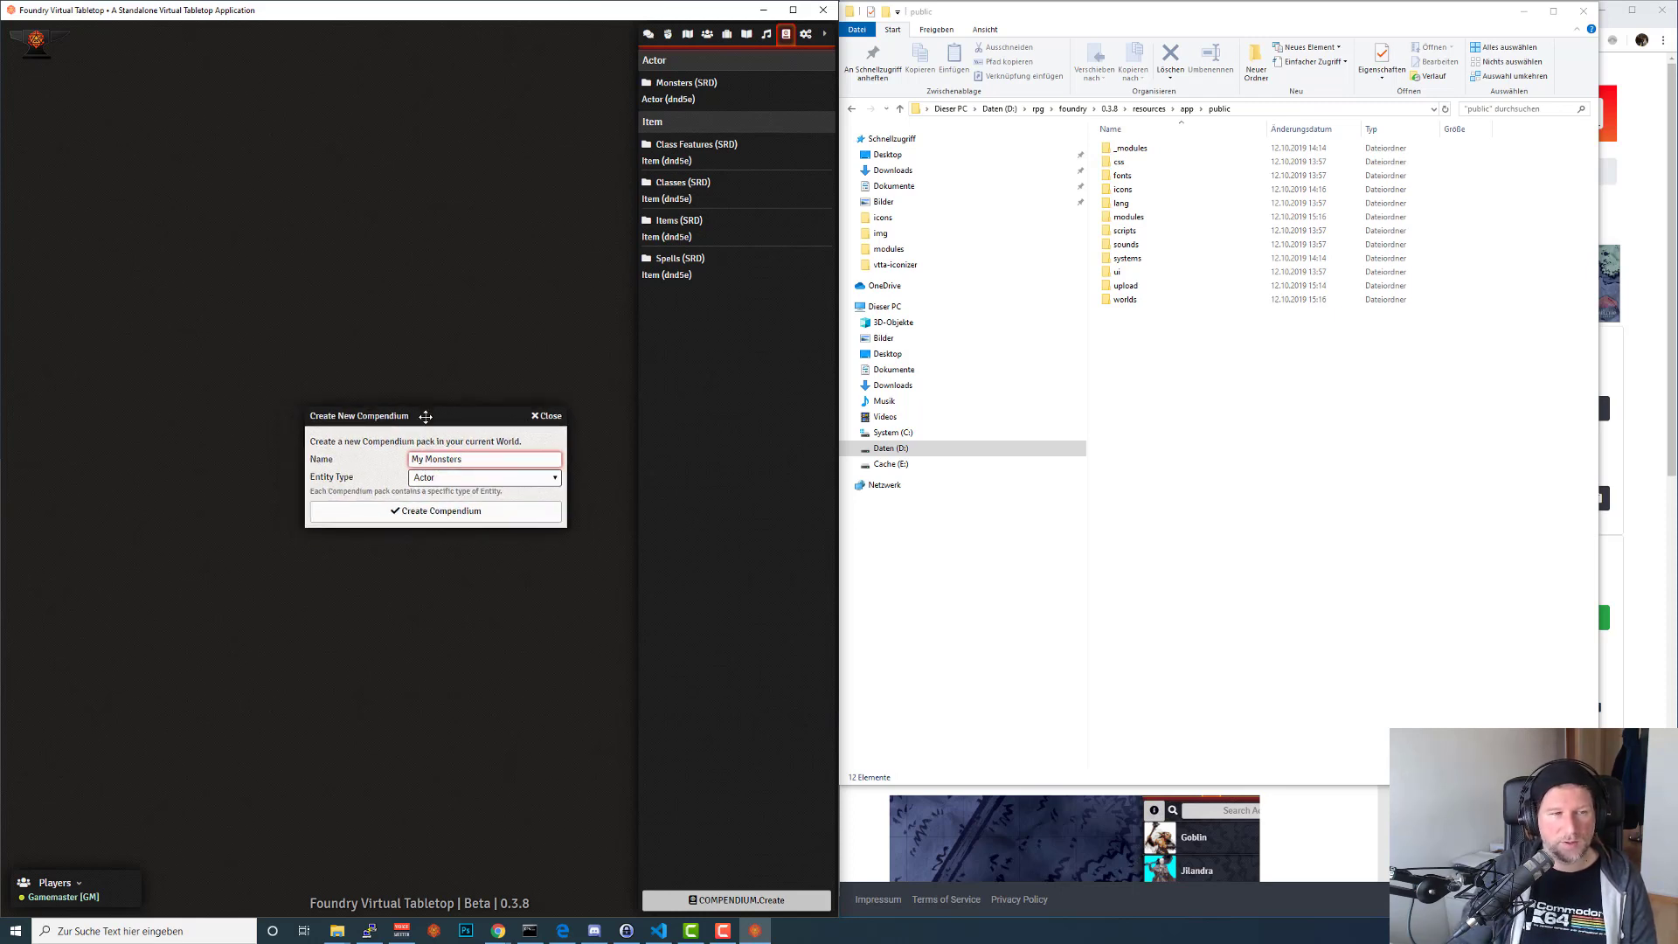
pyautogui.click(446, 514)
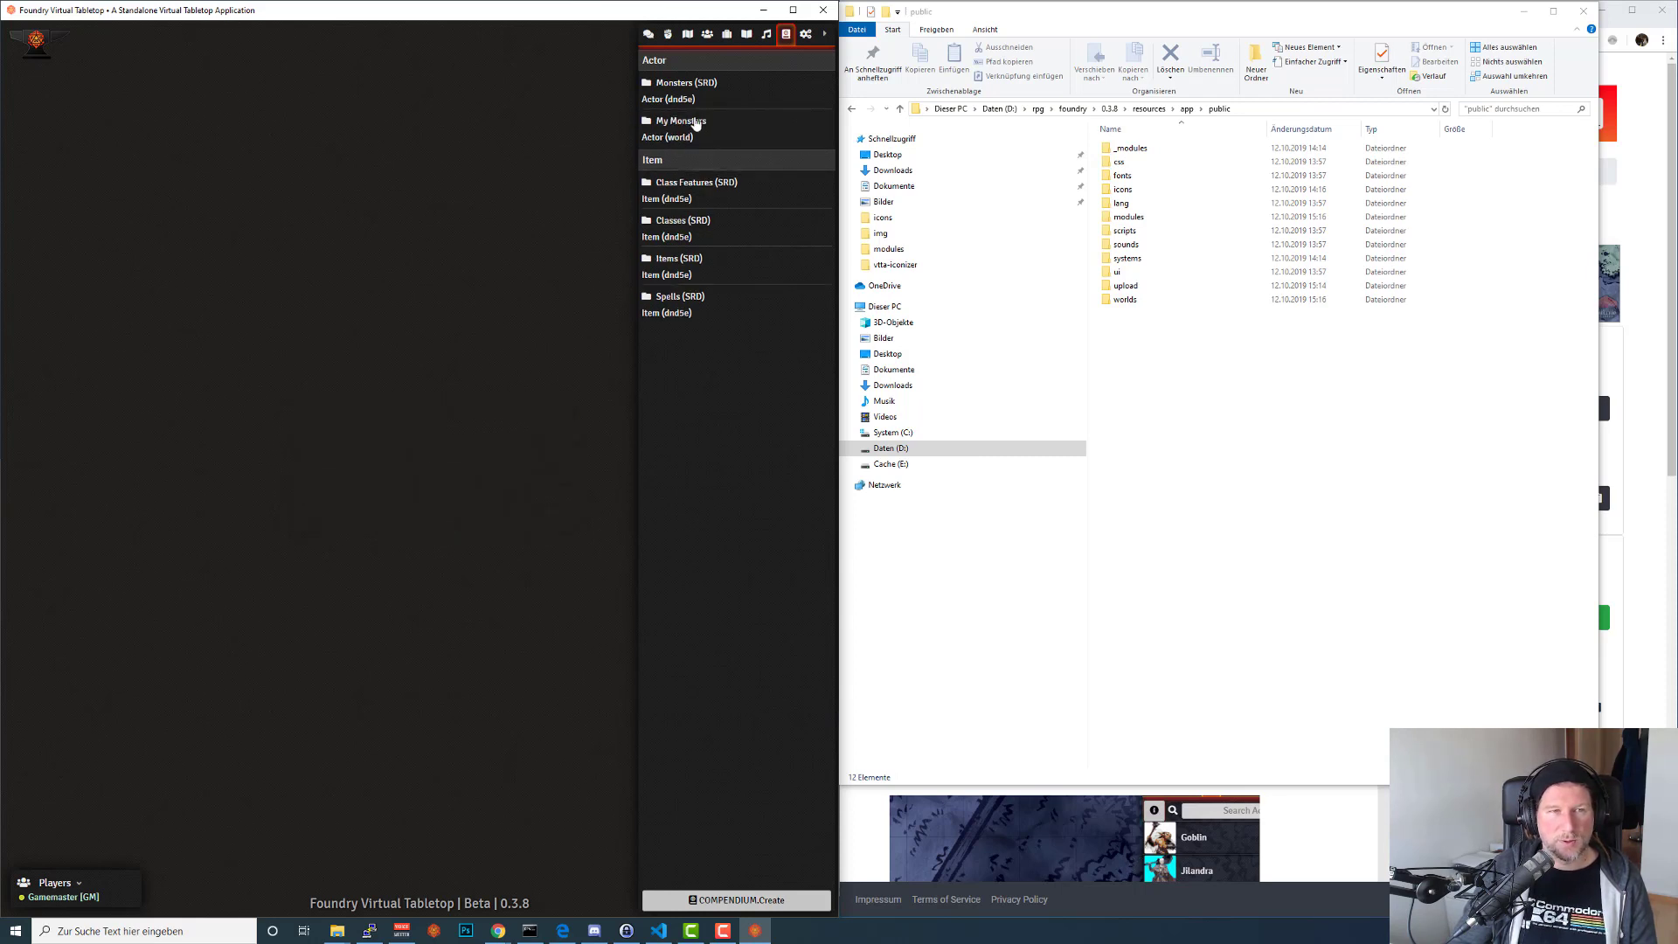
# Create a new compendium named My Items with entity type Item.
pyautogui.click(739, 900)
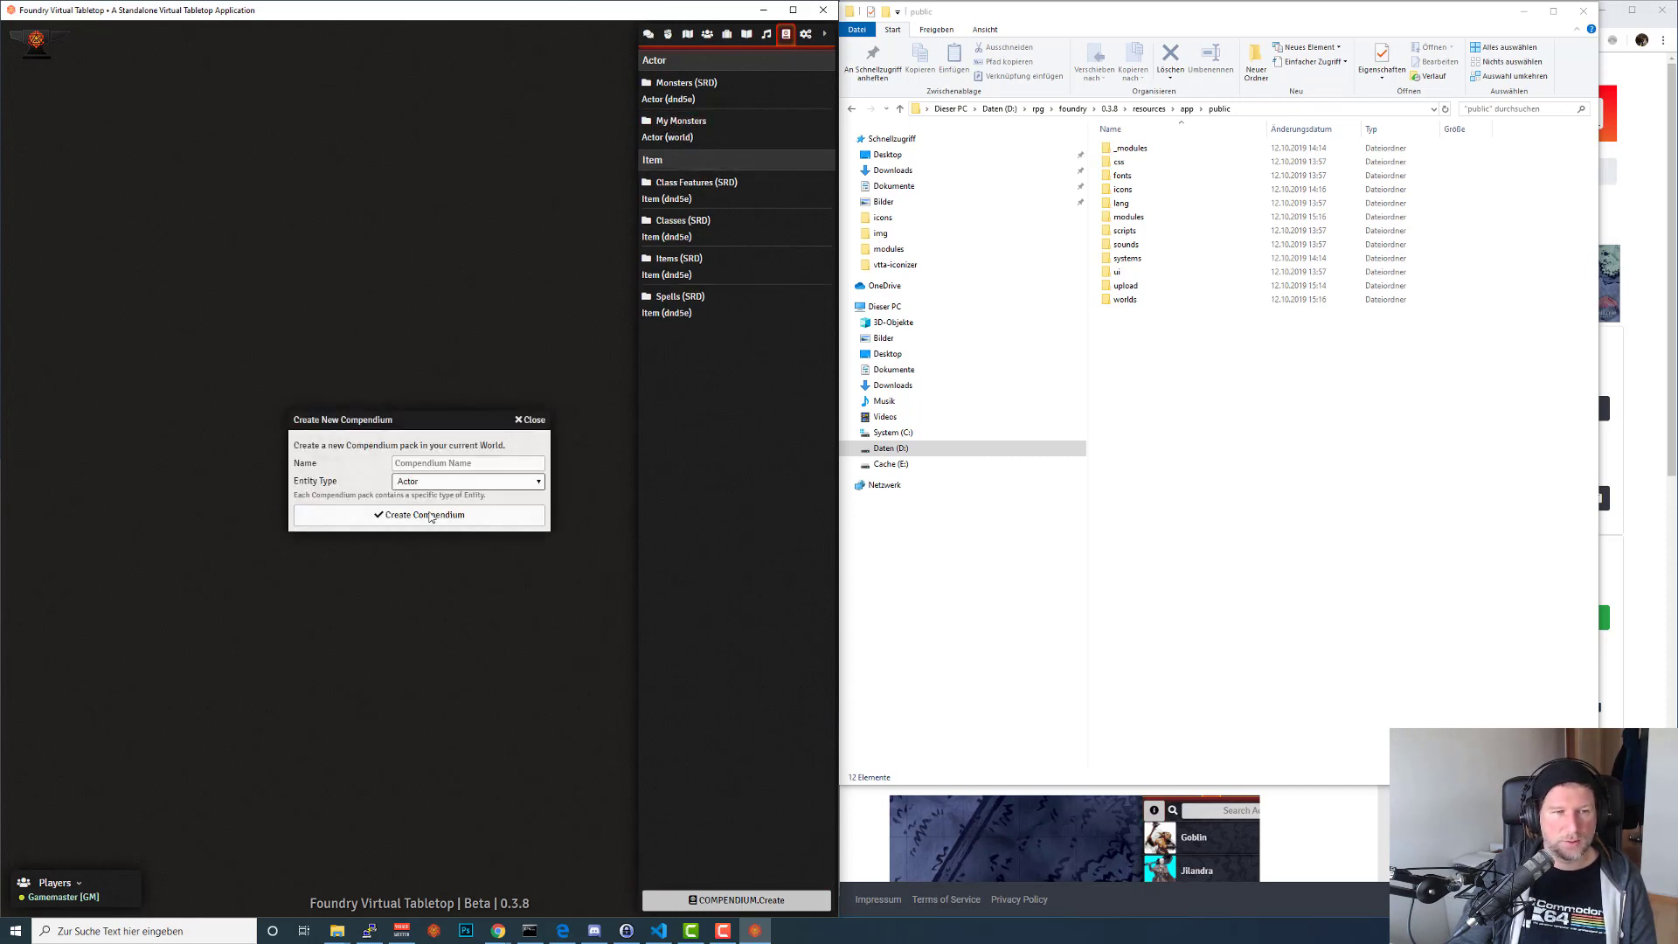
pyautogui.click(431, 463)
pyautogui.write('My Items')
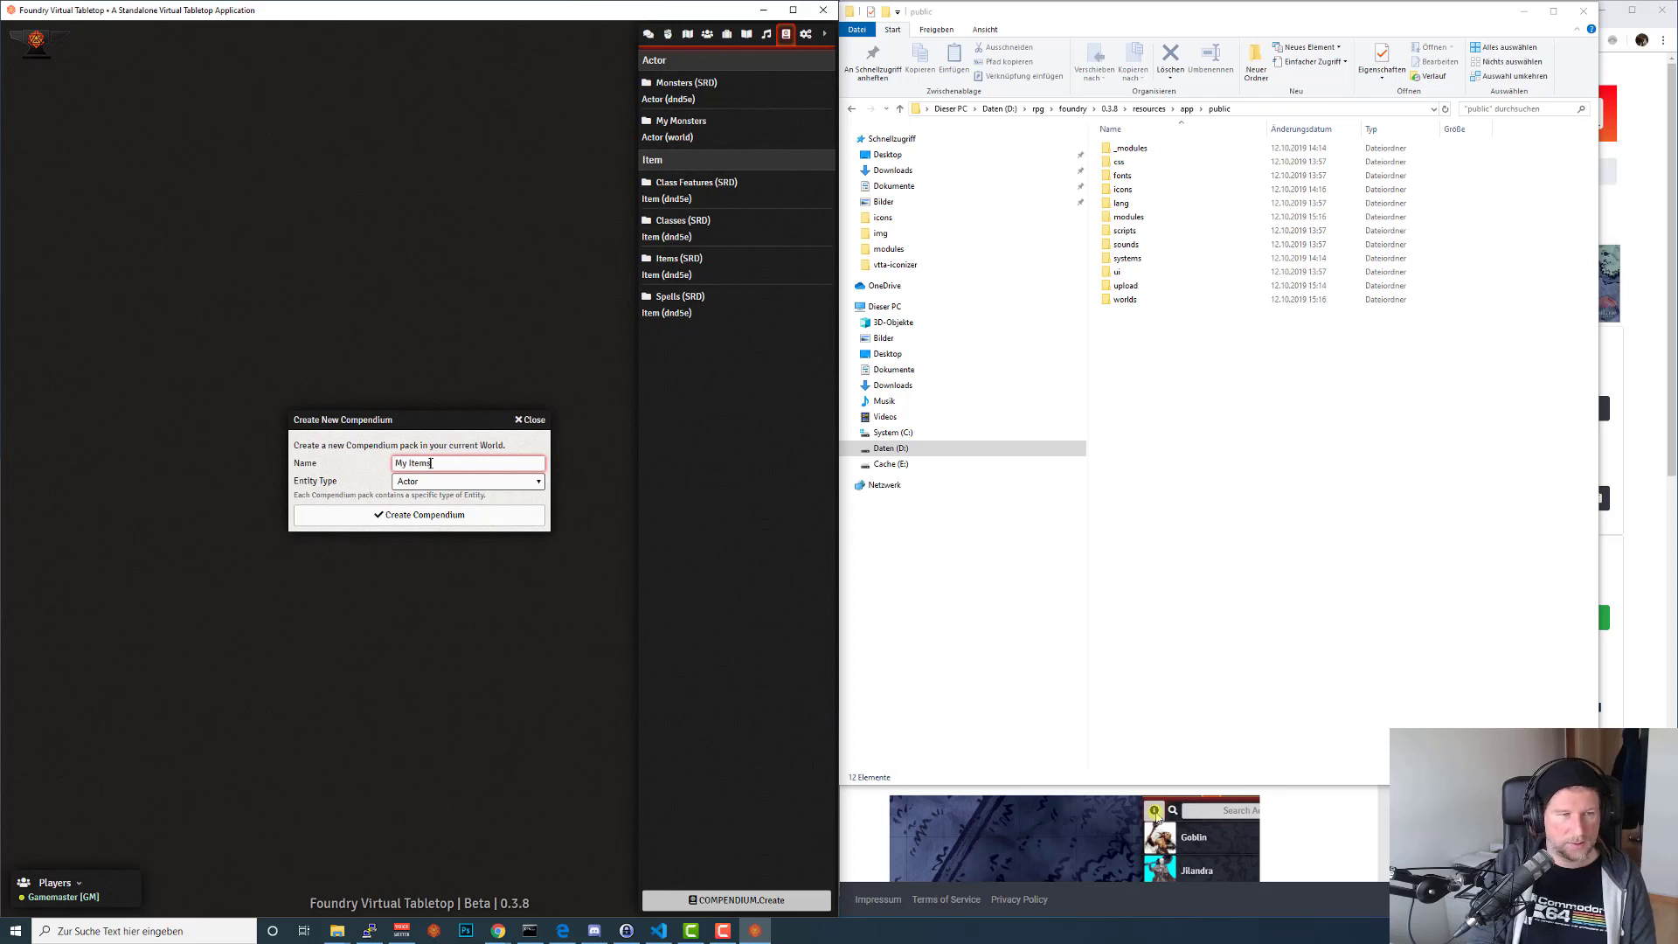
pyautogui.press('Tab')
pyautogui.press('Down')
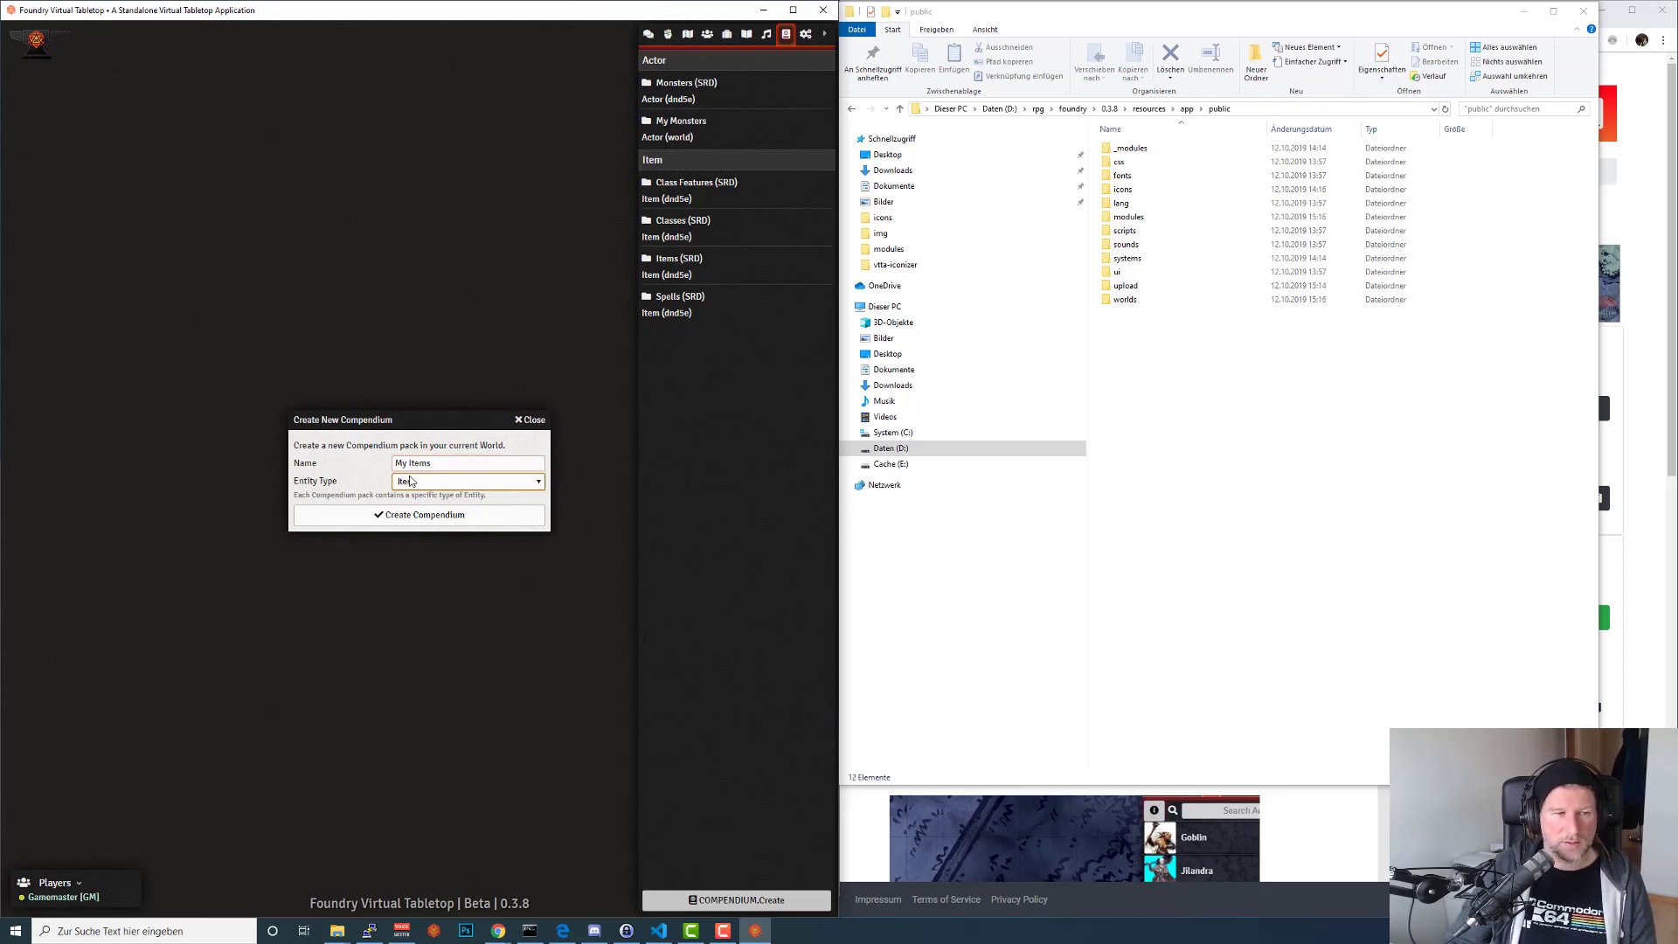
pyautogui.click(411, 516)
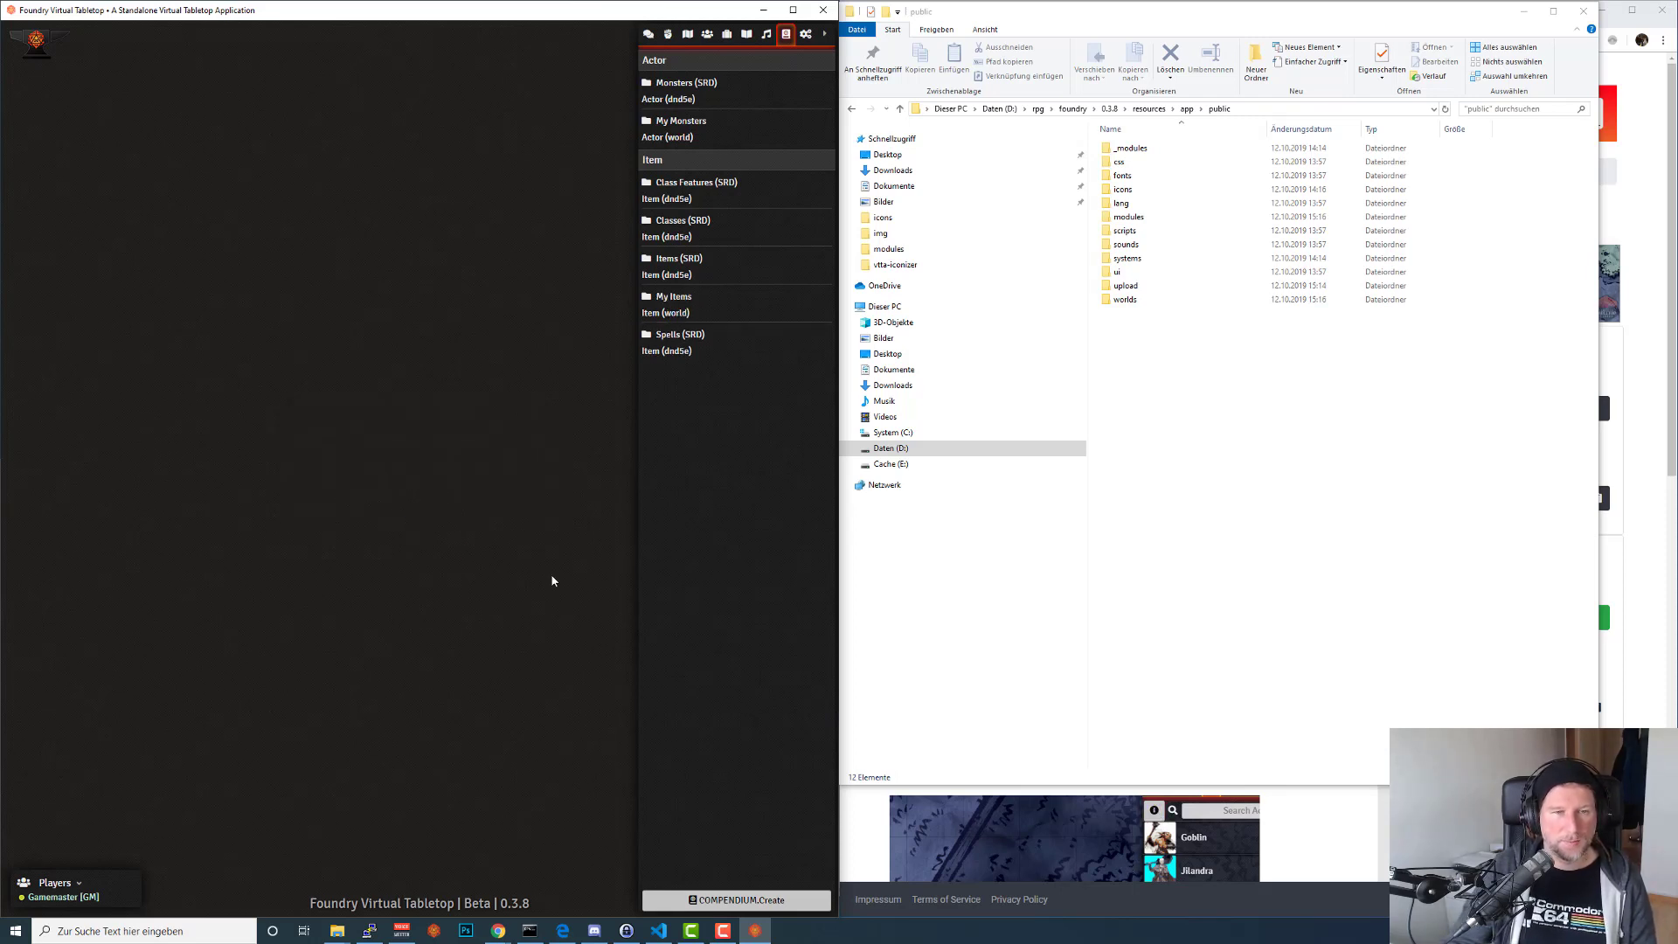
# Create a new compendium named My Spells with entity type Item in the current world.
pyautogui.click(727, 901)
pyautogui.click(429, 460)
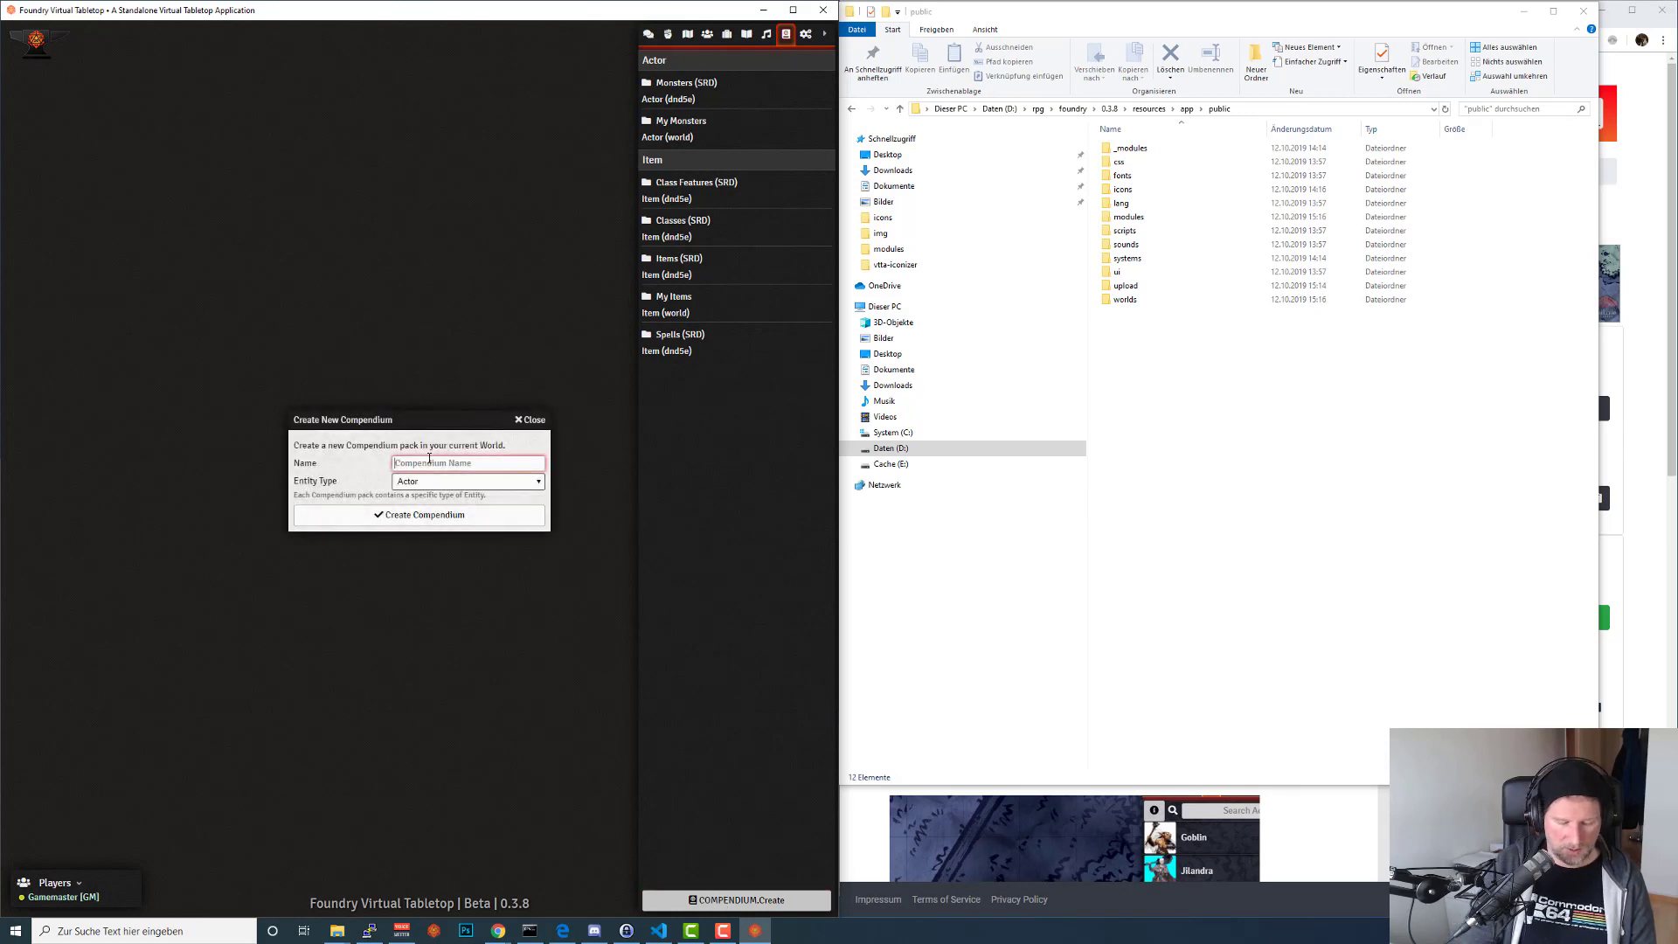
pyautogui.write('My Spells')
pyautogui.press('Tab')
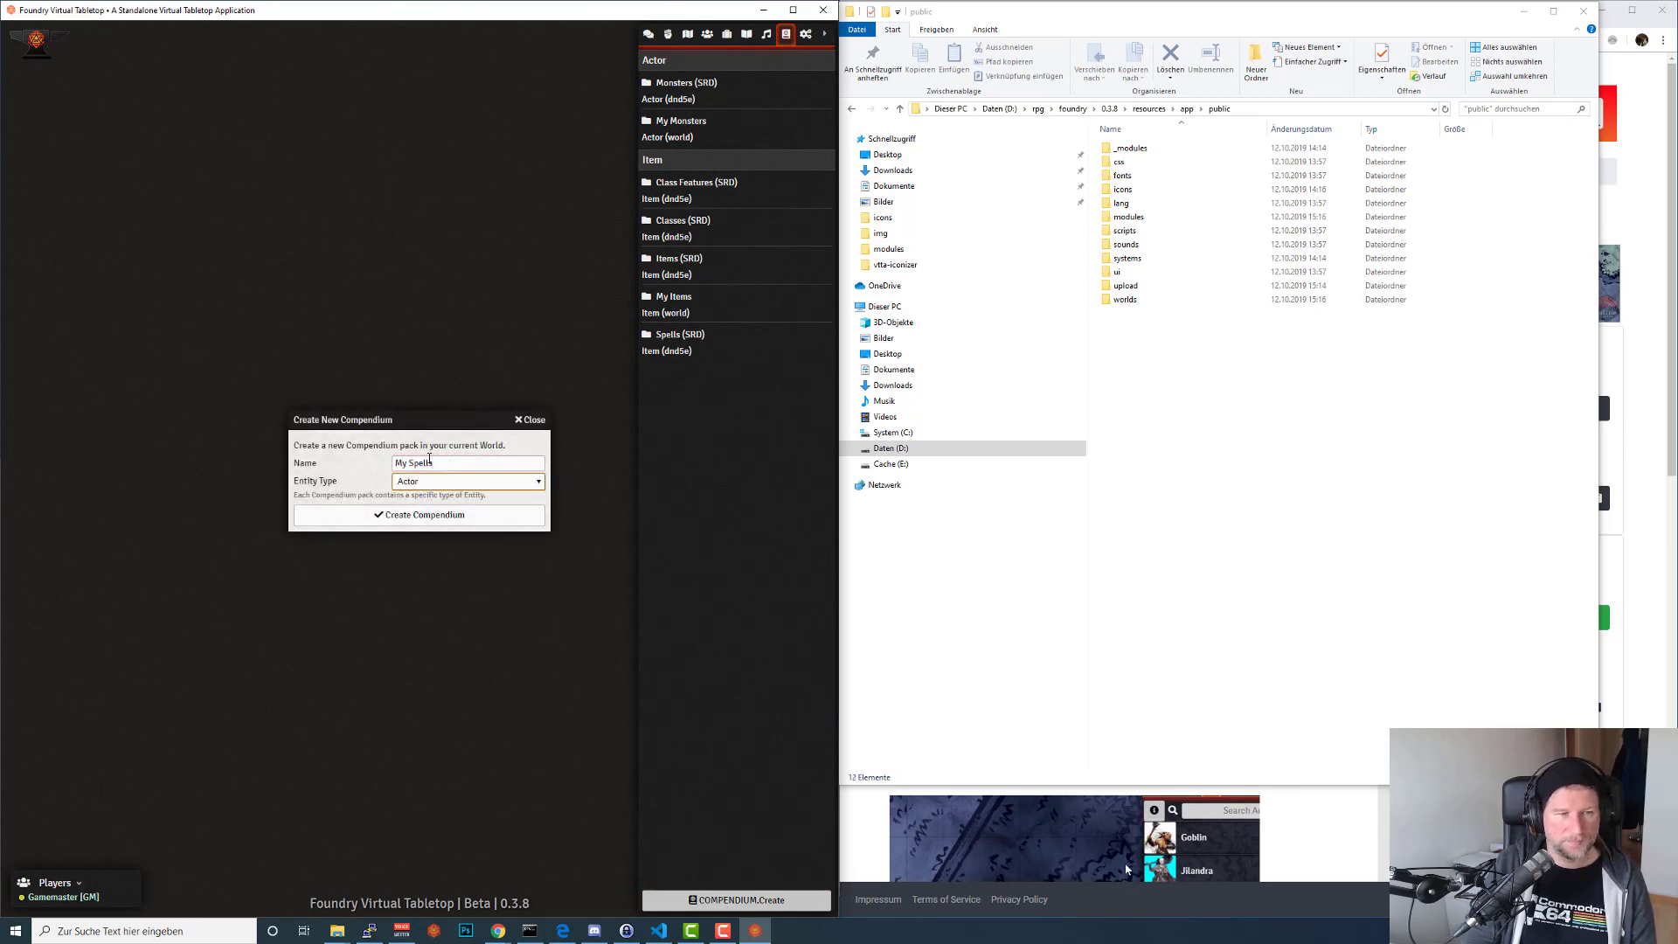
pyautogui.press('Down')
pyautogui.click(431, 514)
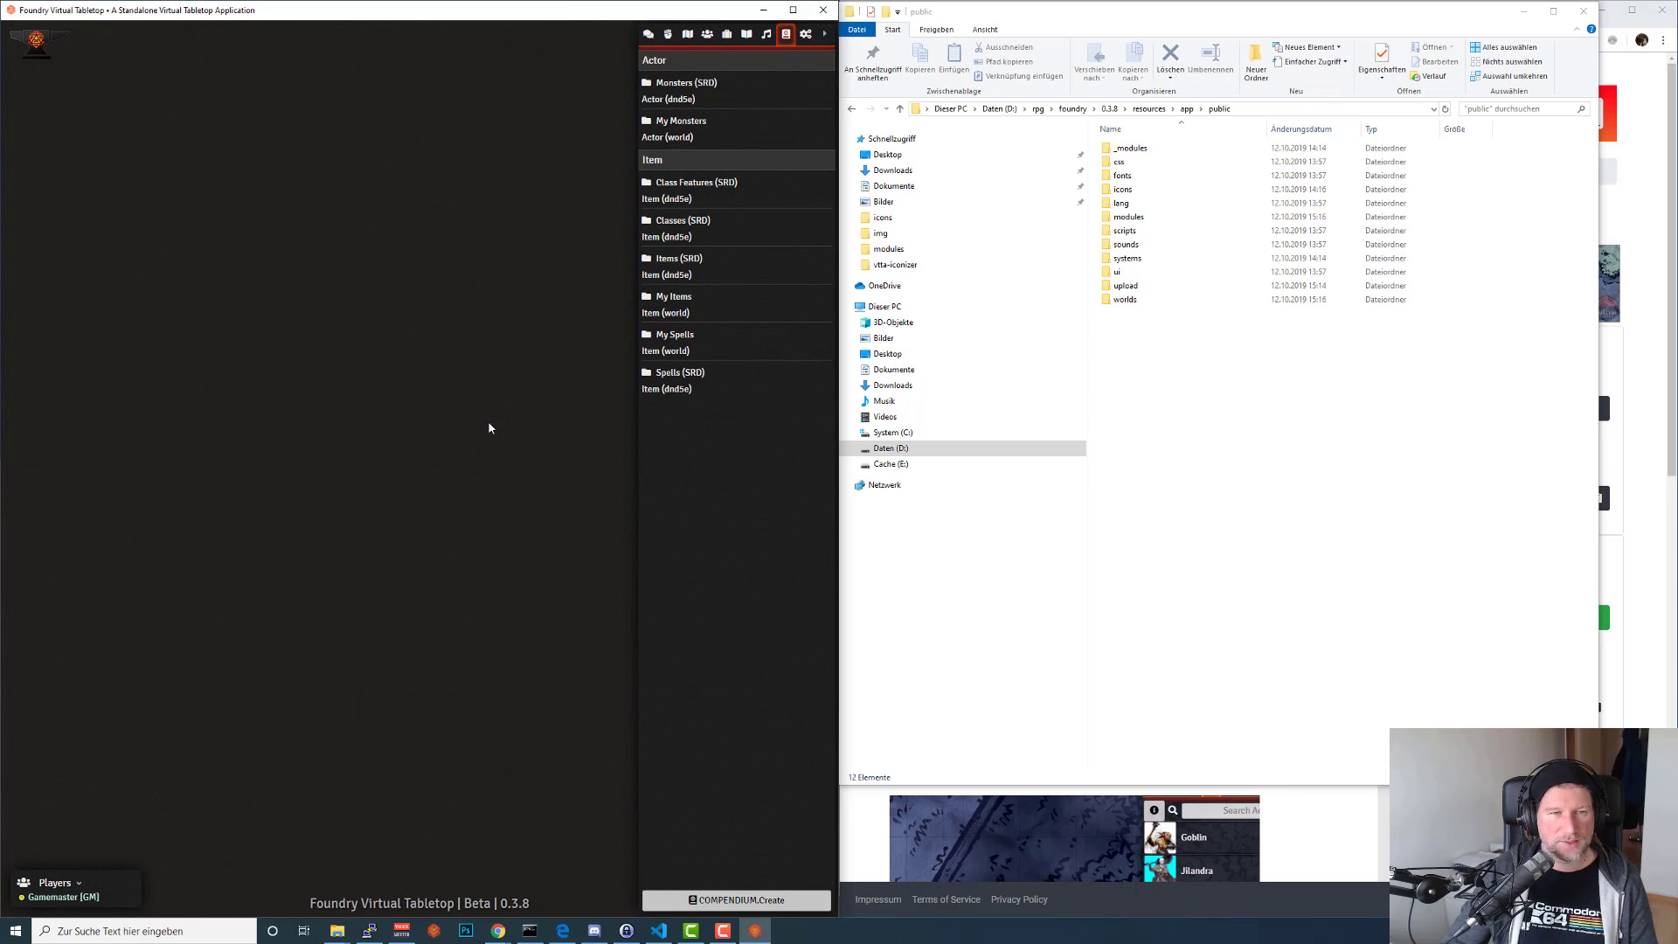
# Return to the setup screen, relaunch the It's awesome world and show its compendium list.
pyautogui.press('Escape')
pyautogui.click(461, 543)
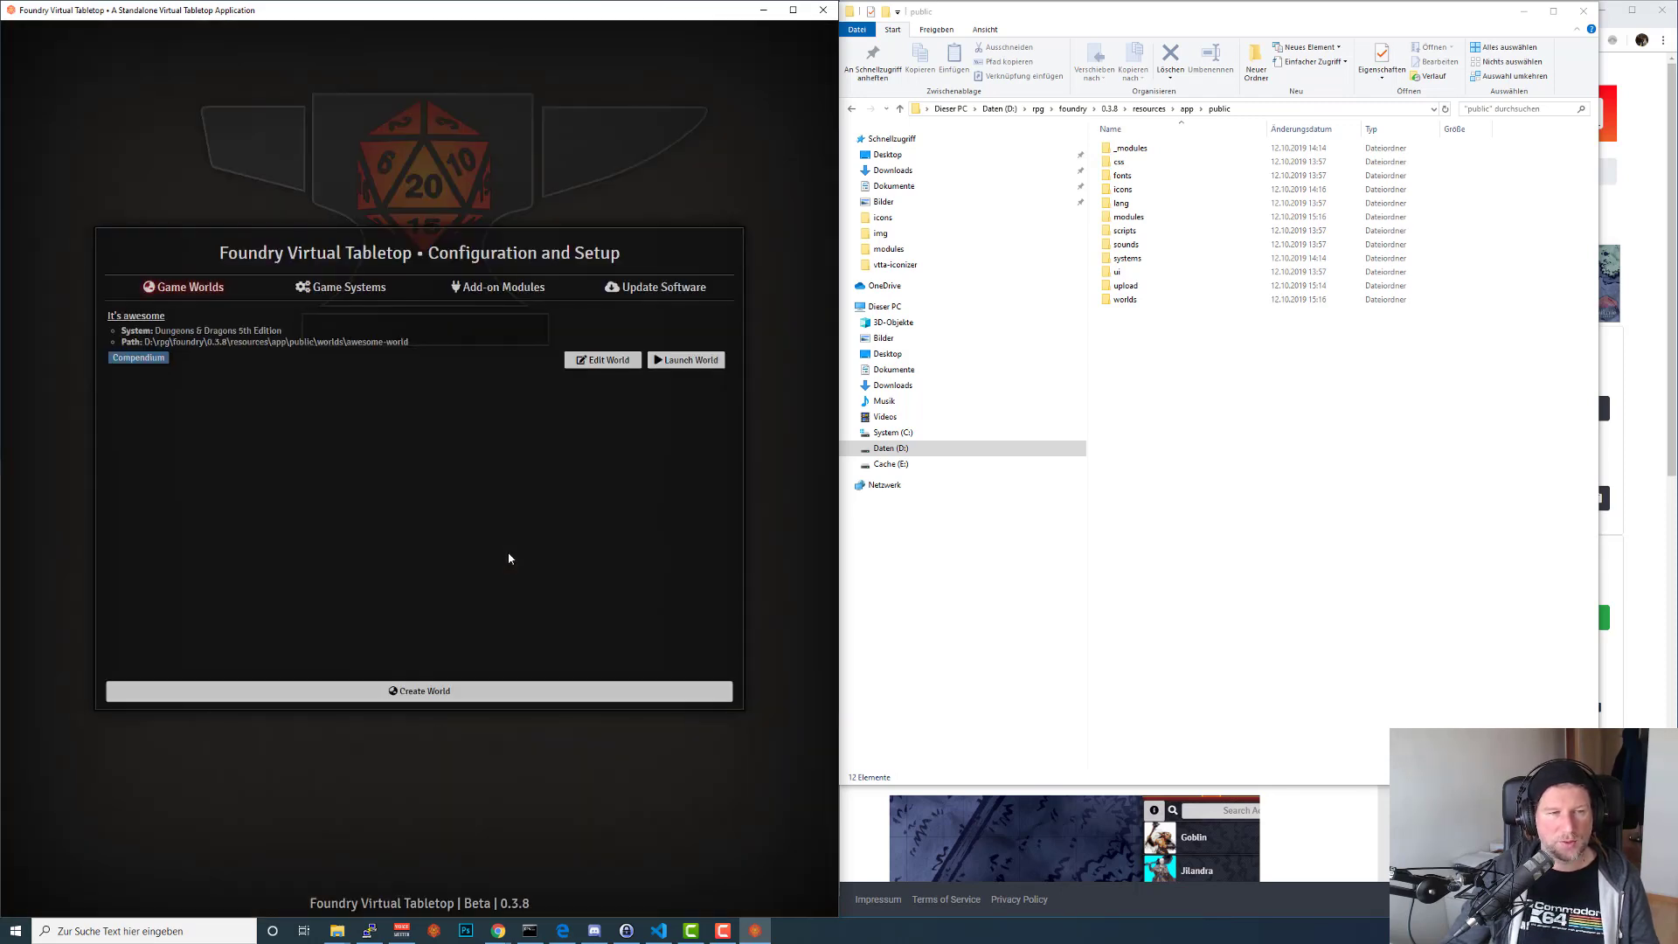
pyautogui.click(686, 360)
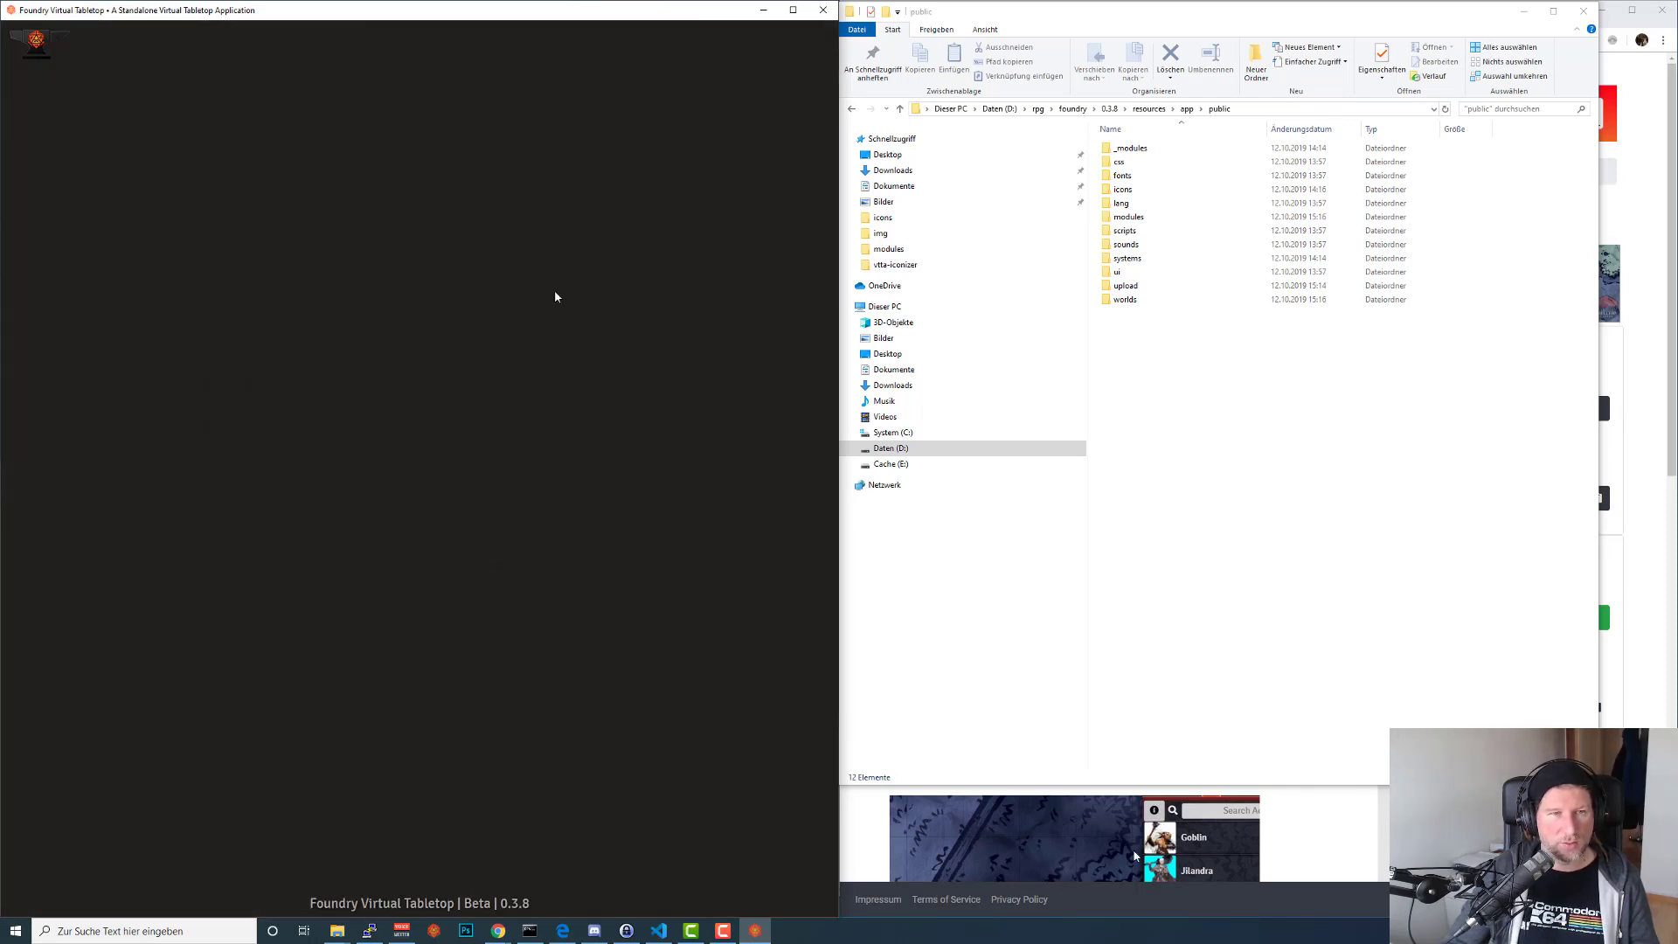
pyautogui.click(786, 34)
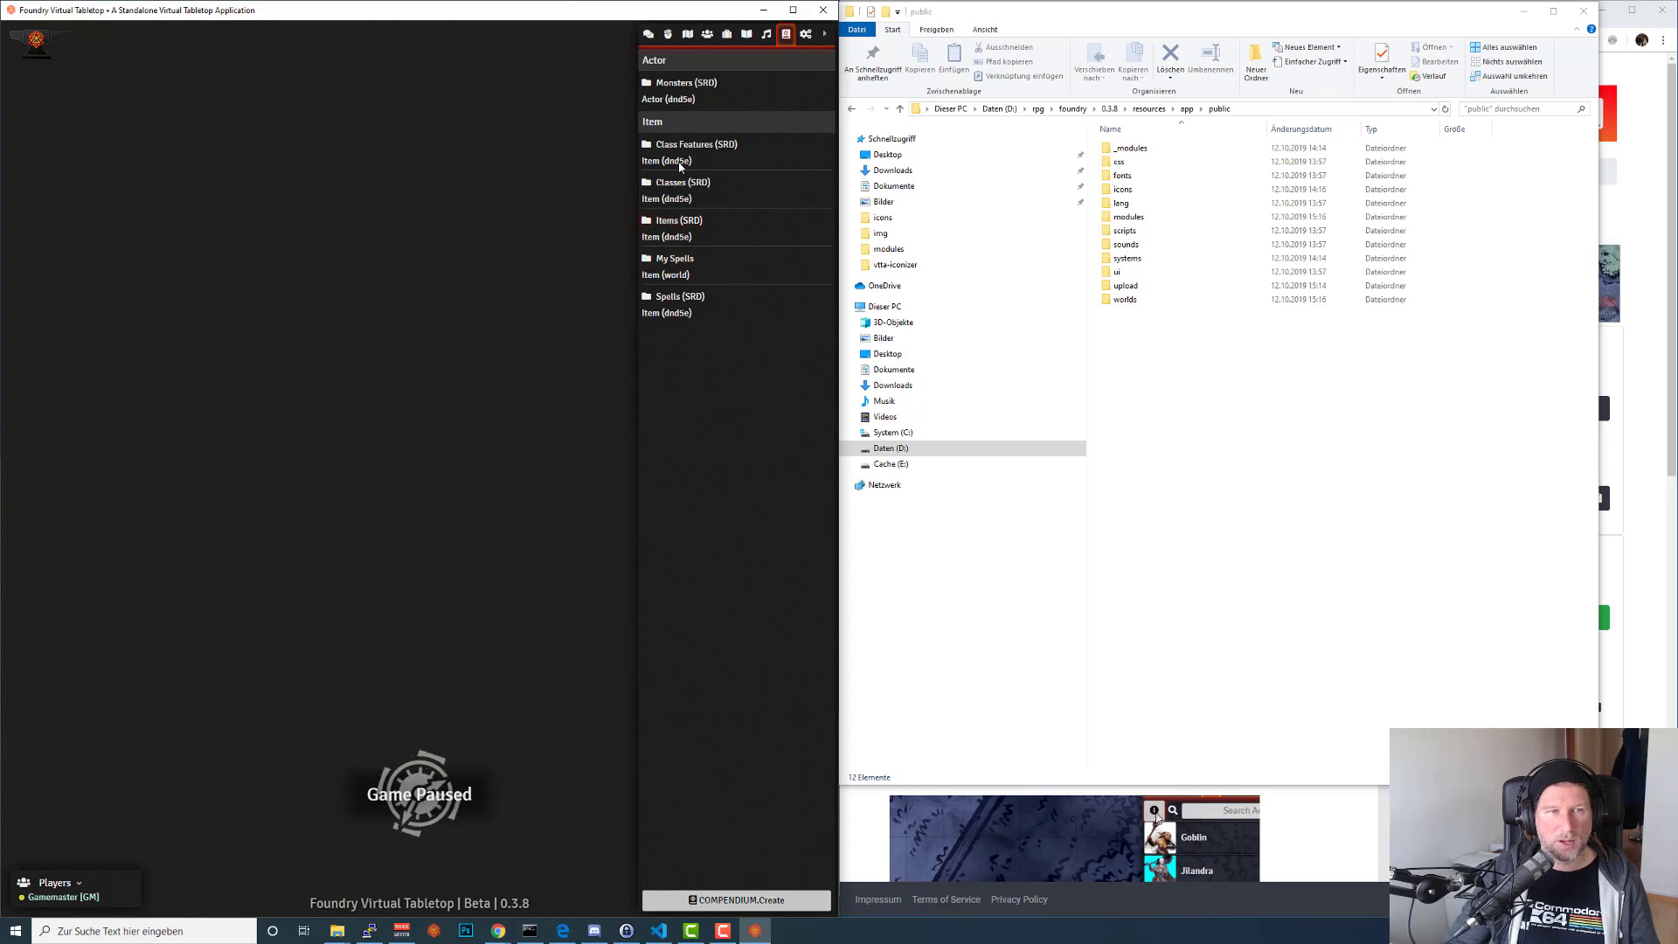
# Switch to Visual Studio Code and open world.json from the awesome-world folder under public/worlds.
pyautogui.click(659, 931)
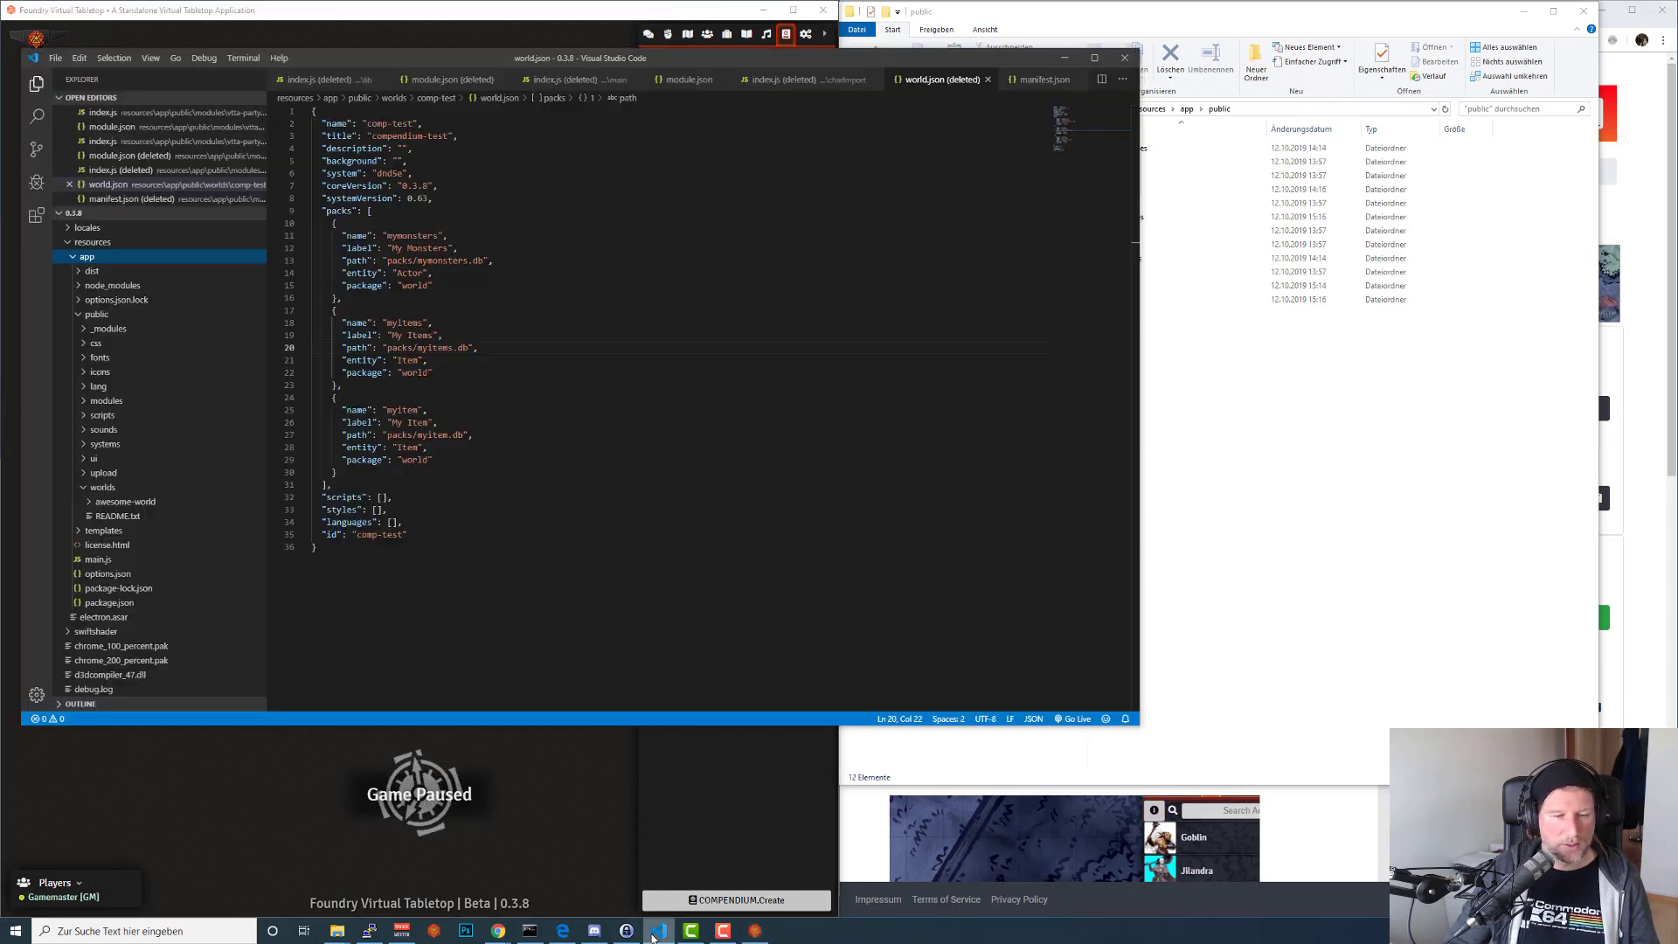
pyautogui.click(71, 259)
pyautogui.click(72, 259)
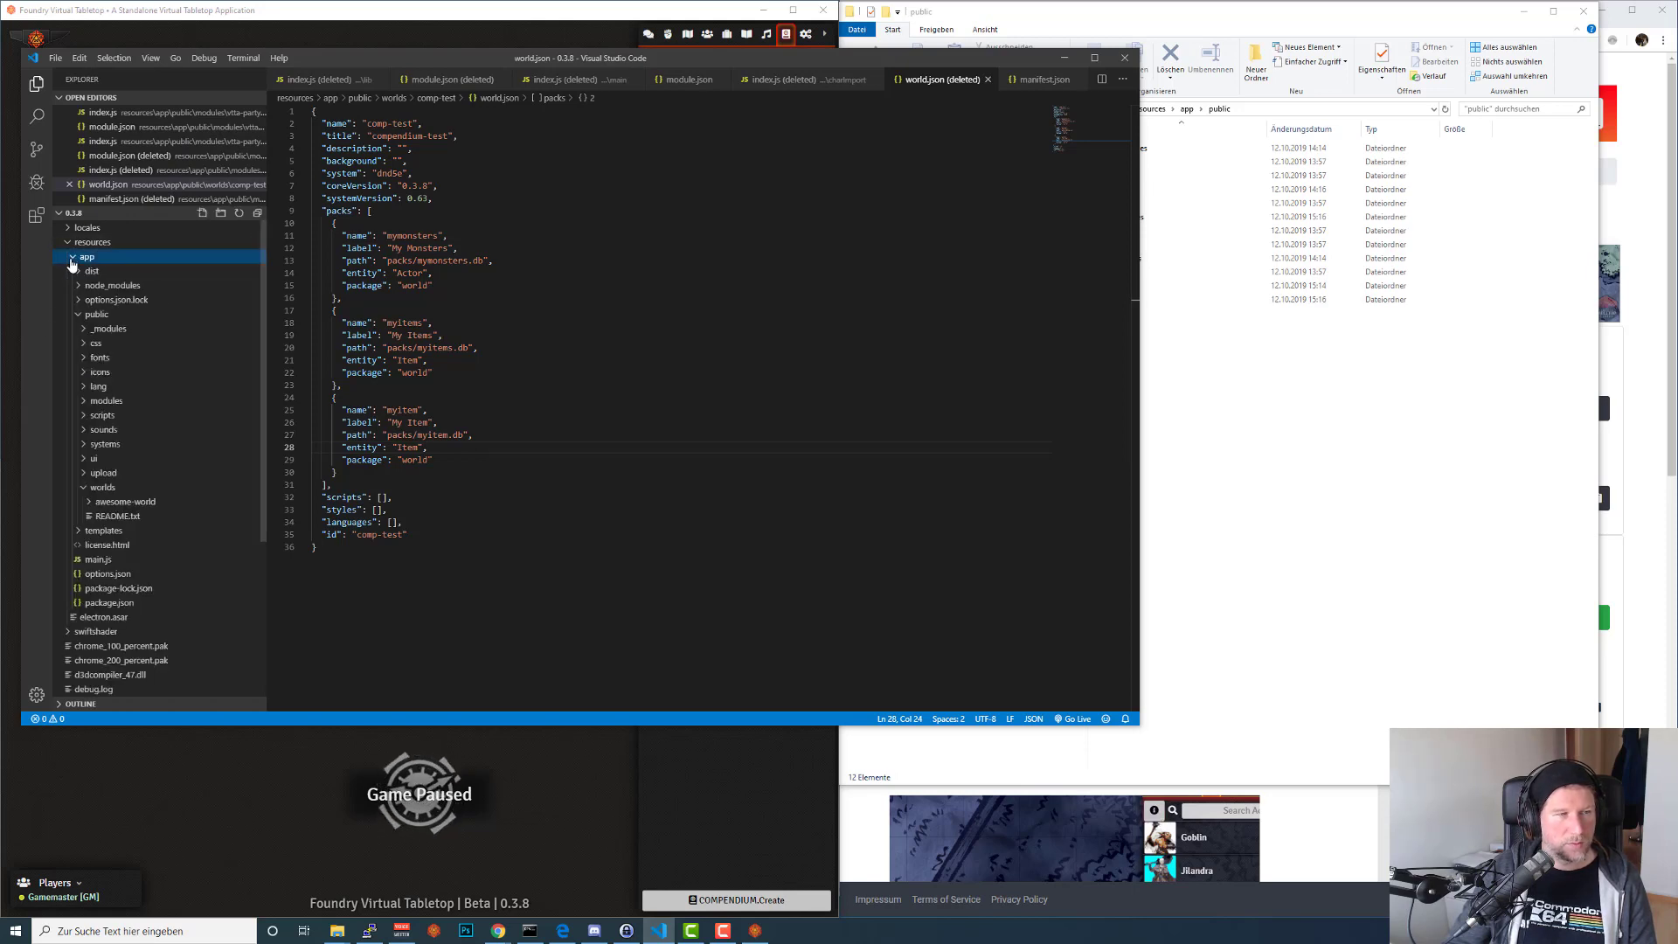
pyautogui.click(91, 505)
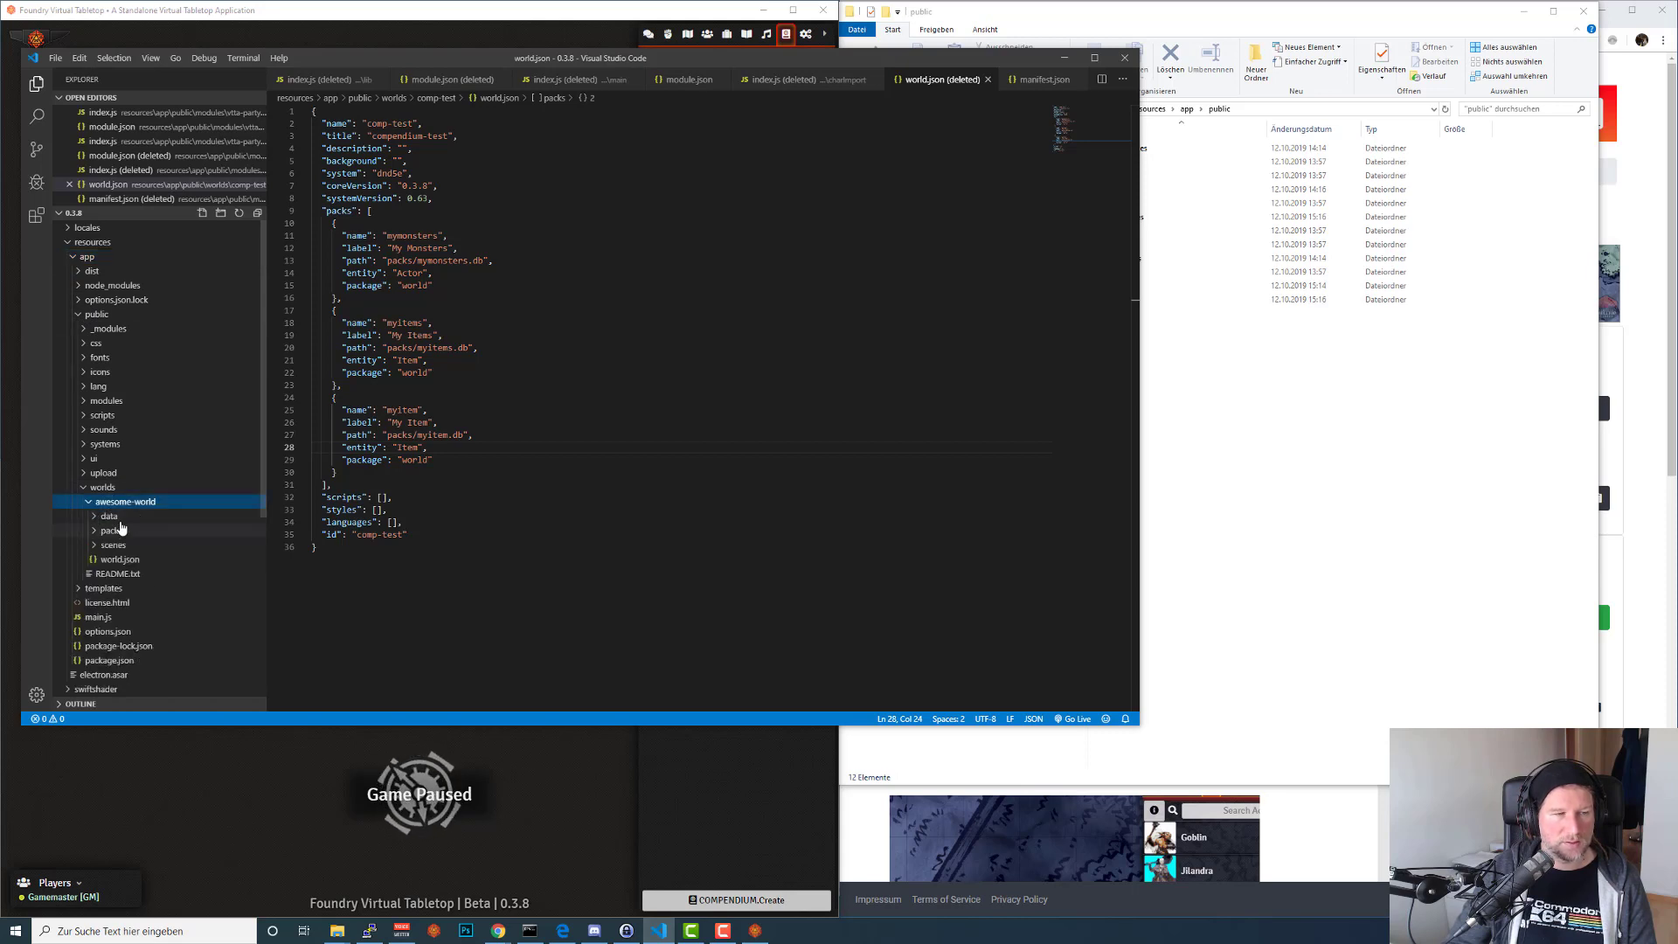
pyautogui.click(115, 573)
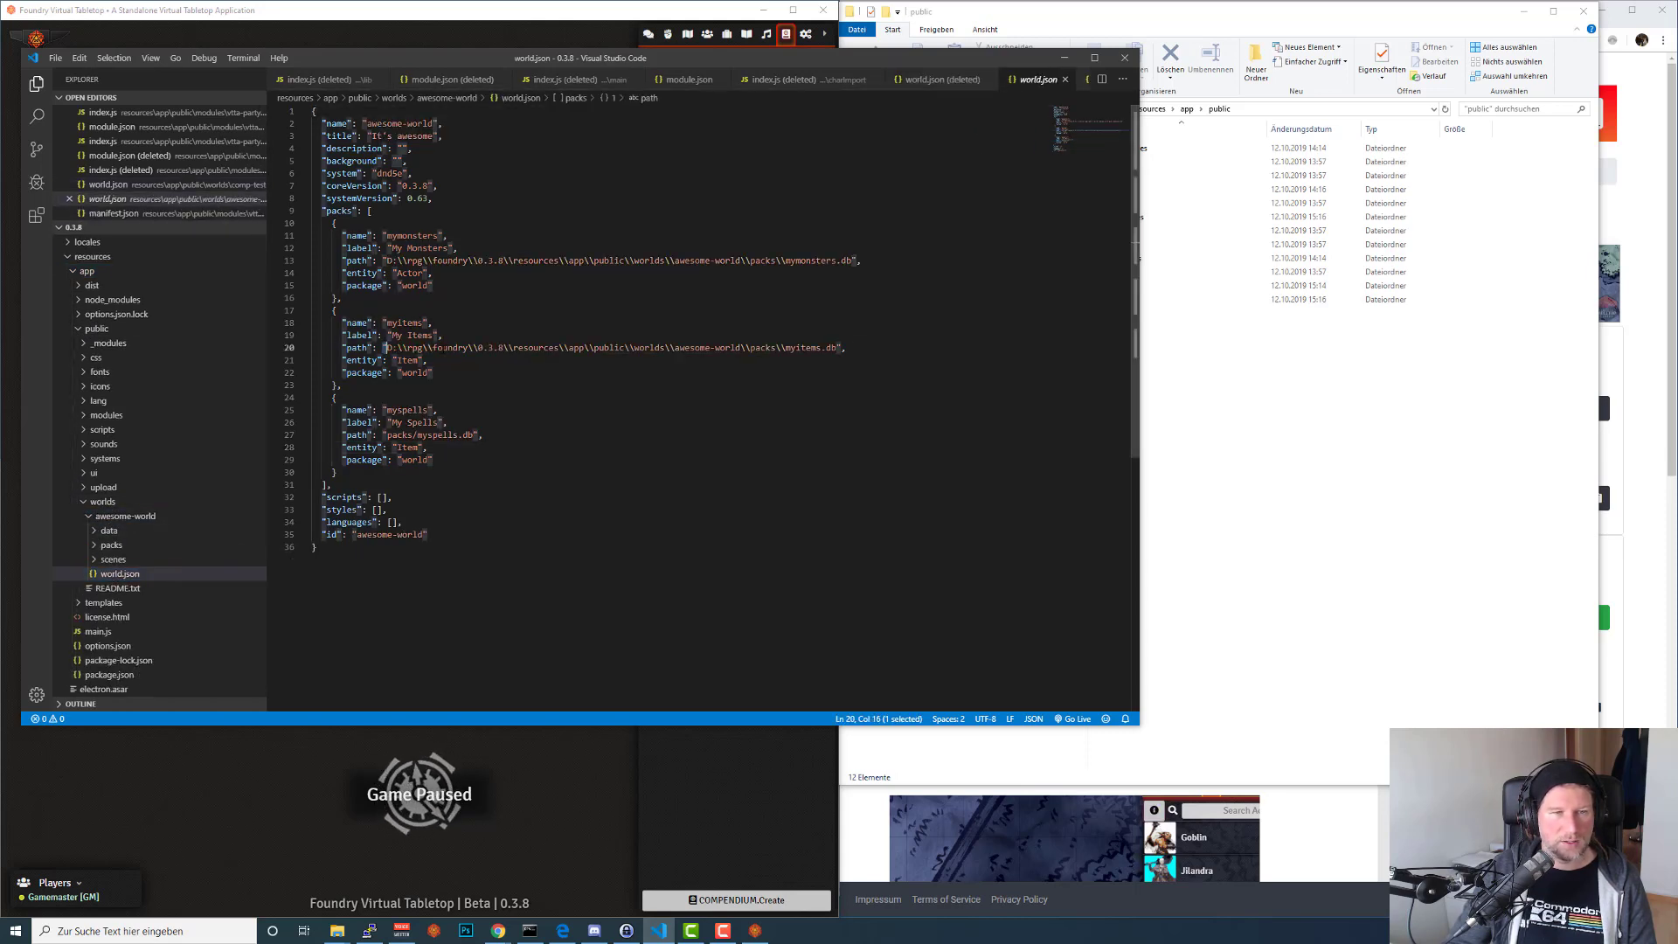
pyautogui.click(871, 354)
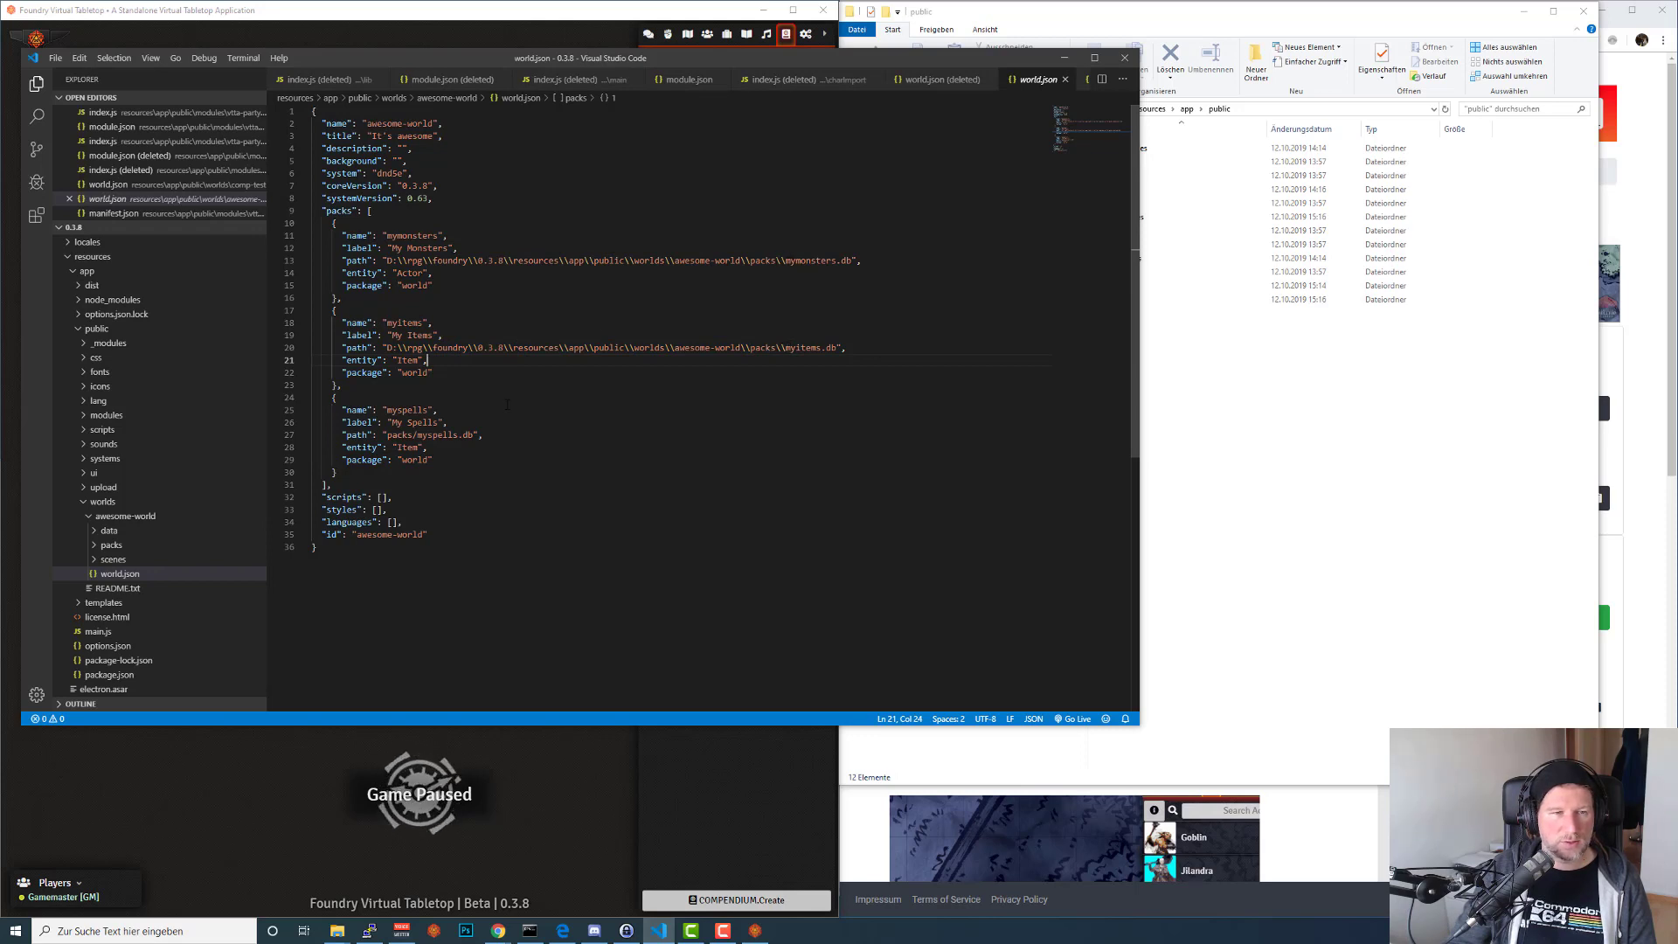
# Change the My Items and My Monsters pack paths to packs/myitems.db and packs/mymonsters.db, and save world.json.
pyautogui.moveTo(387, 435)
pyautogui.mouseDown()
pyautogui.moveTo(448, 435)
pyautogui.moveTo(418, 434)
pyautogui.mouseUp()
pyautogui.hotkey('ctrl', 'c')
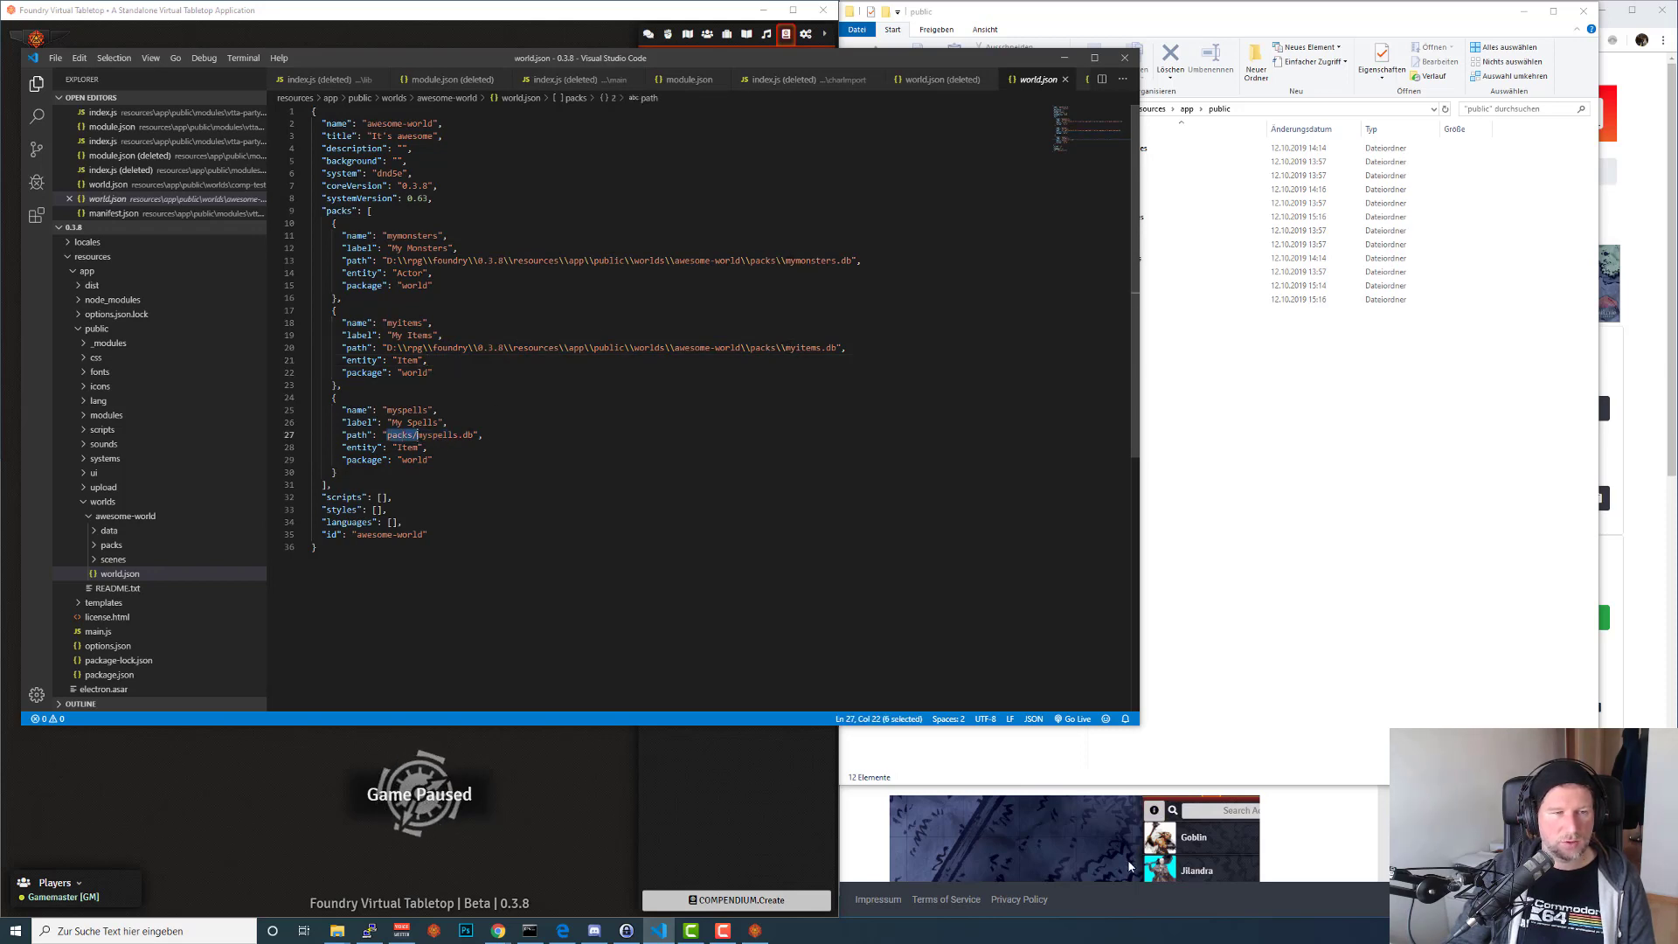
pyautogui.moveTo(387, 348); pyautogui.dragTo(782, 348)
pyautogui.hotkey('ctrl', 'v')
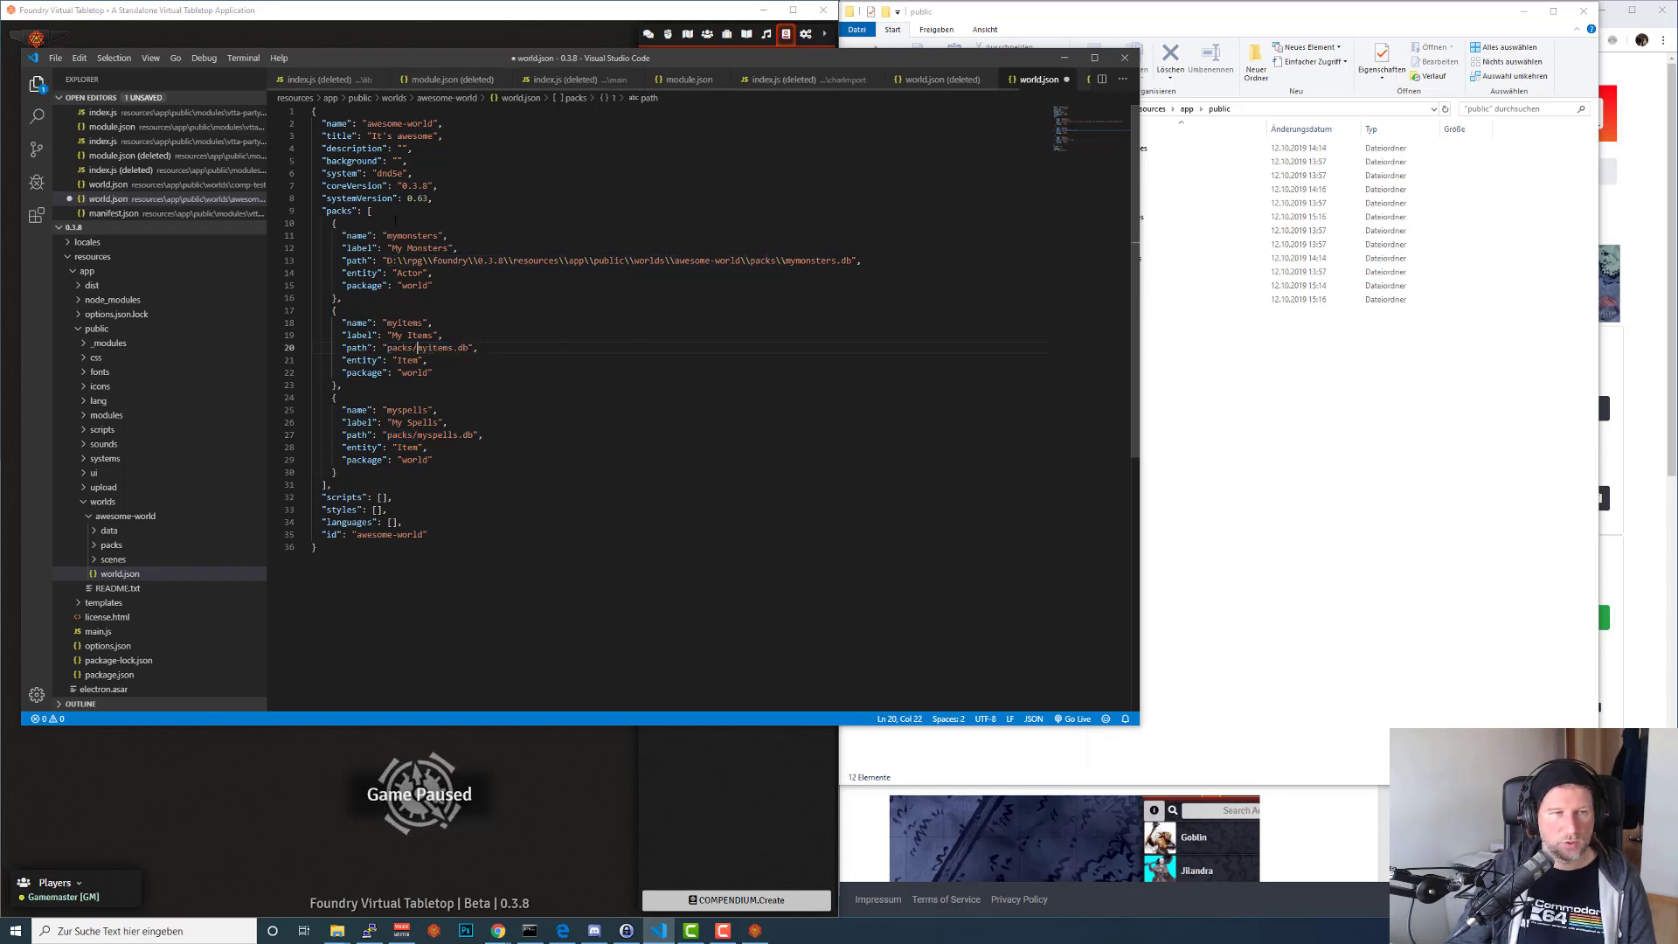
pyautogui.moveTo(387, 261); pyautogui.dragTo(784, 260)
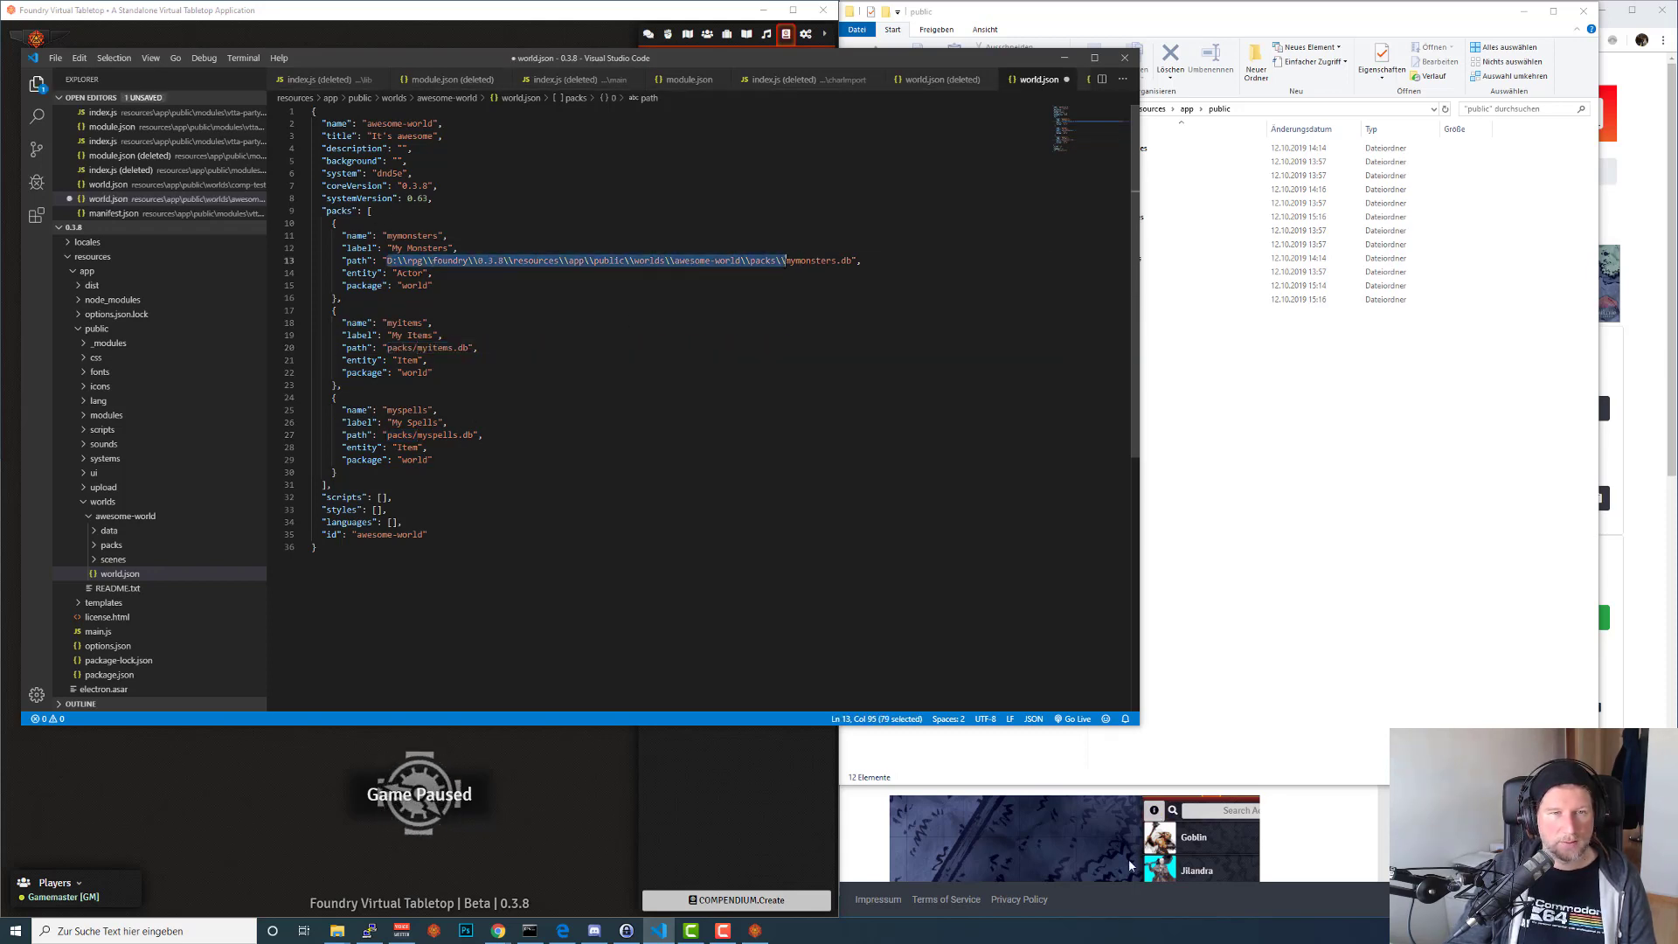
pyautogui.hotkey('ctrl', 'v')
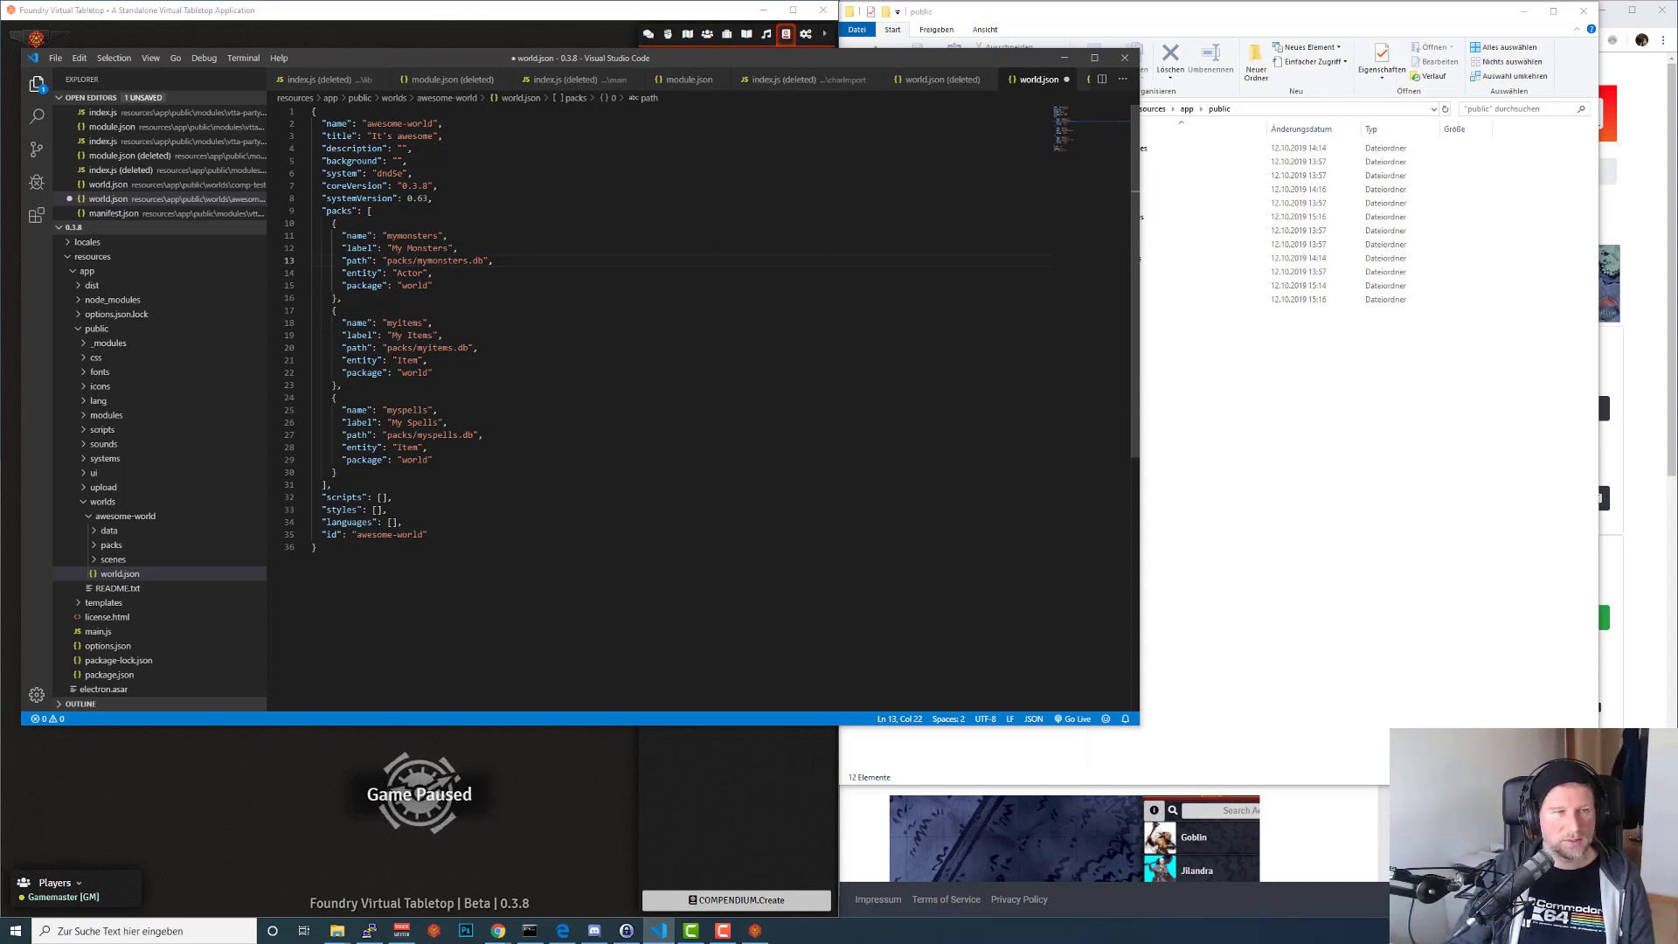
pyautogui.hotkey('ctrl', 's')
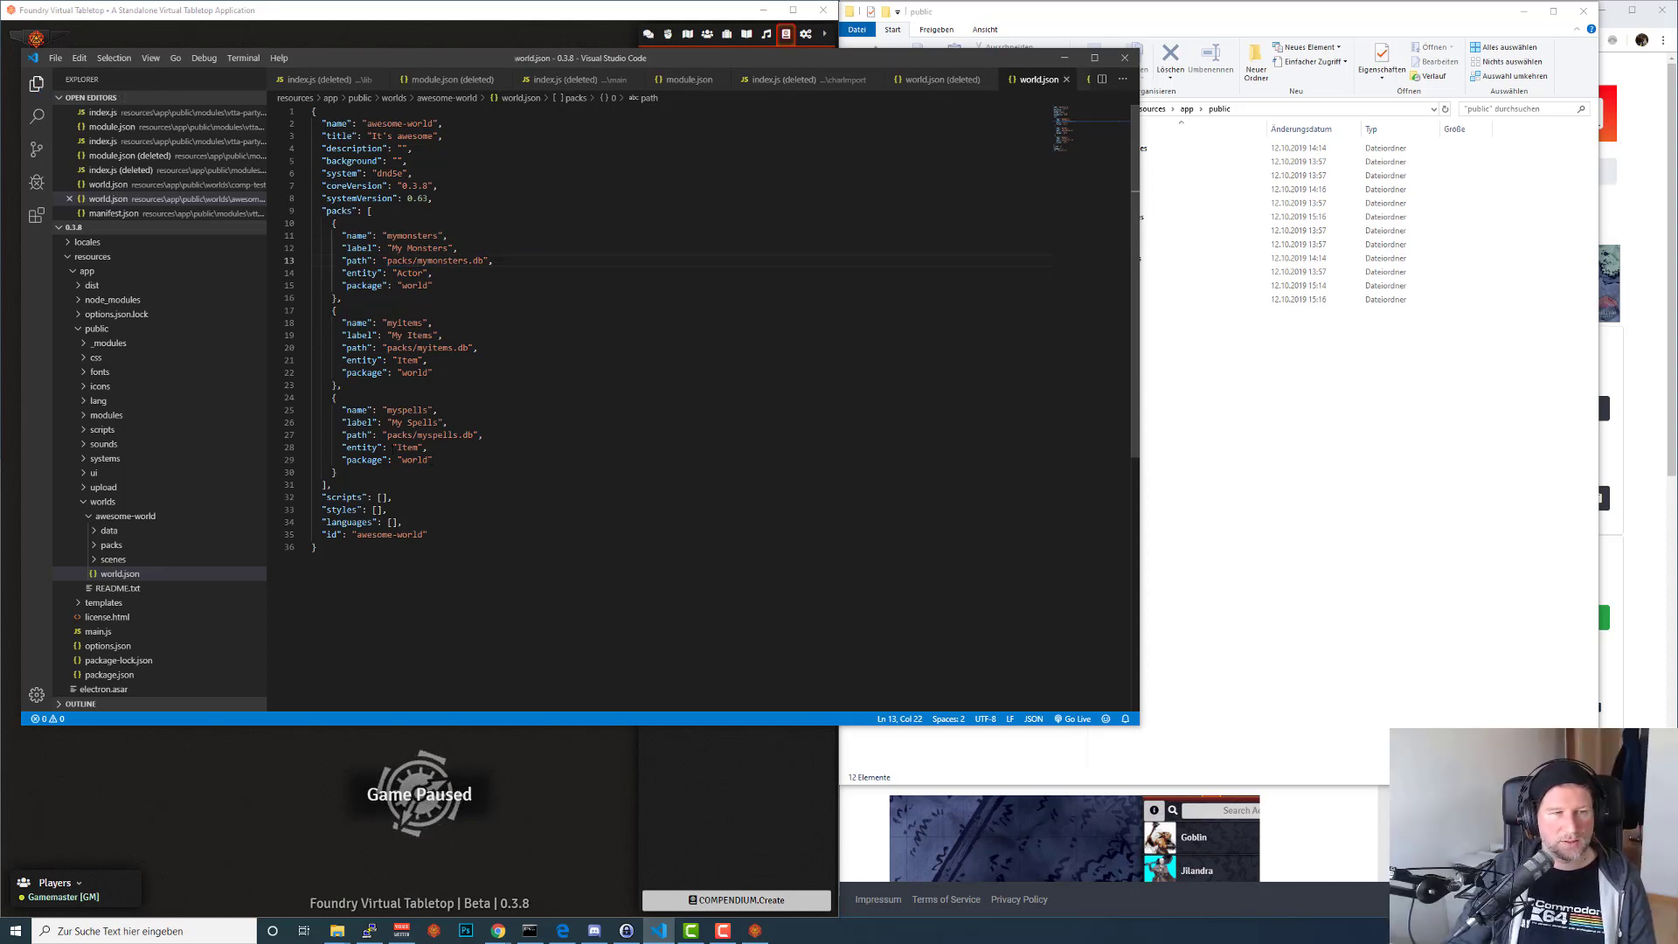
# Switch back to Foundry, return to setup, relaunch the It's awesome world and display its compendiums.
pyautogui.click(521, 767)
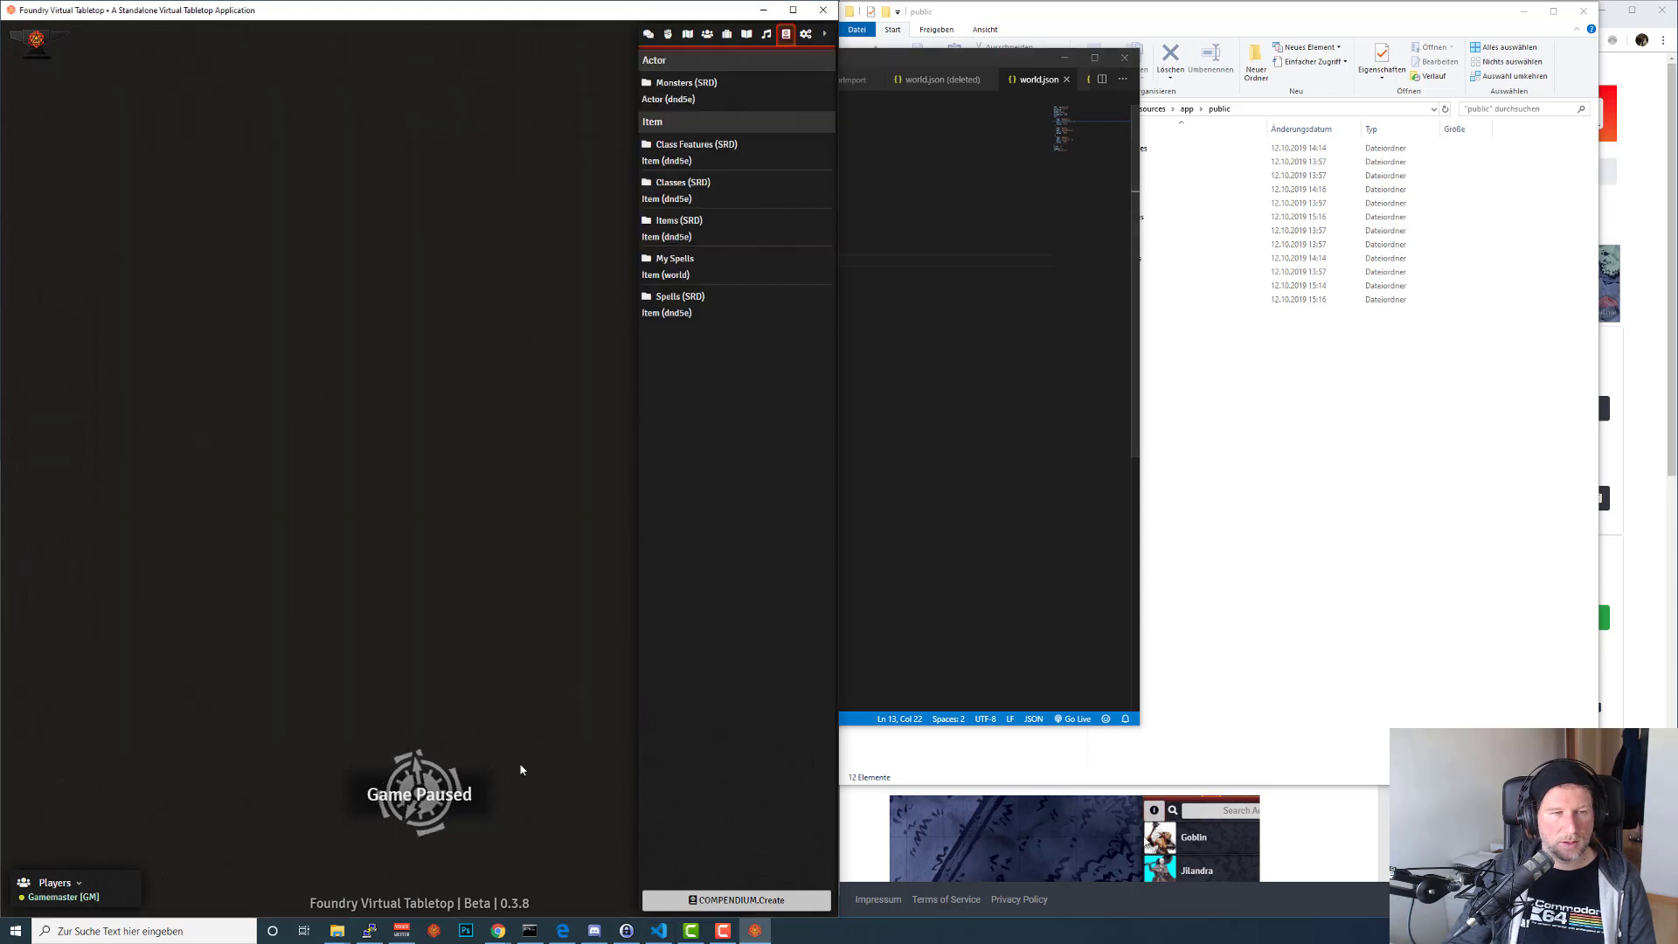
pyautogui.press('Escape')
pyautogui.click(456, 542)
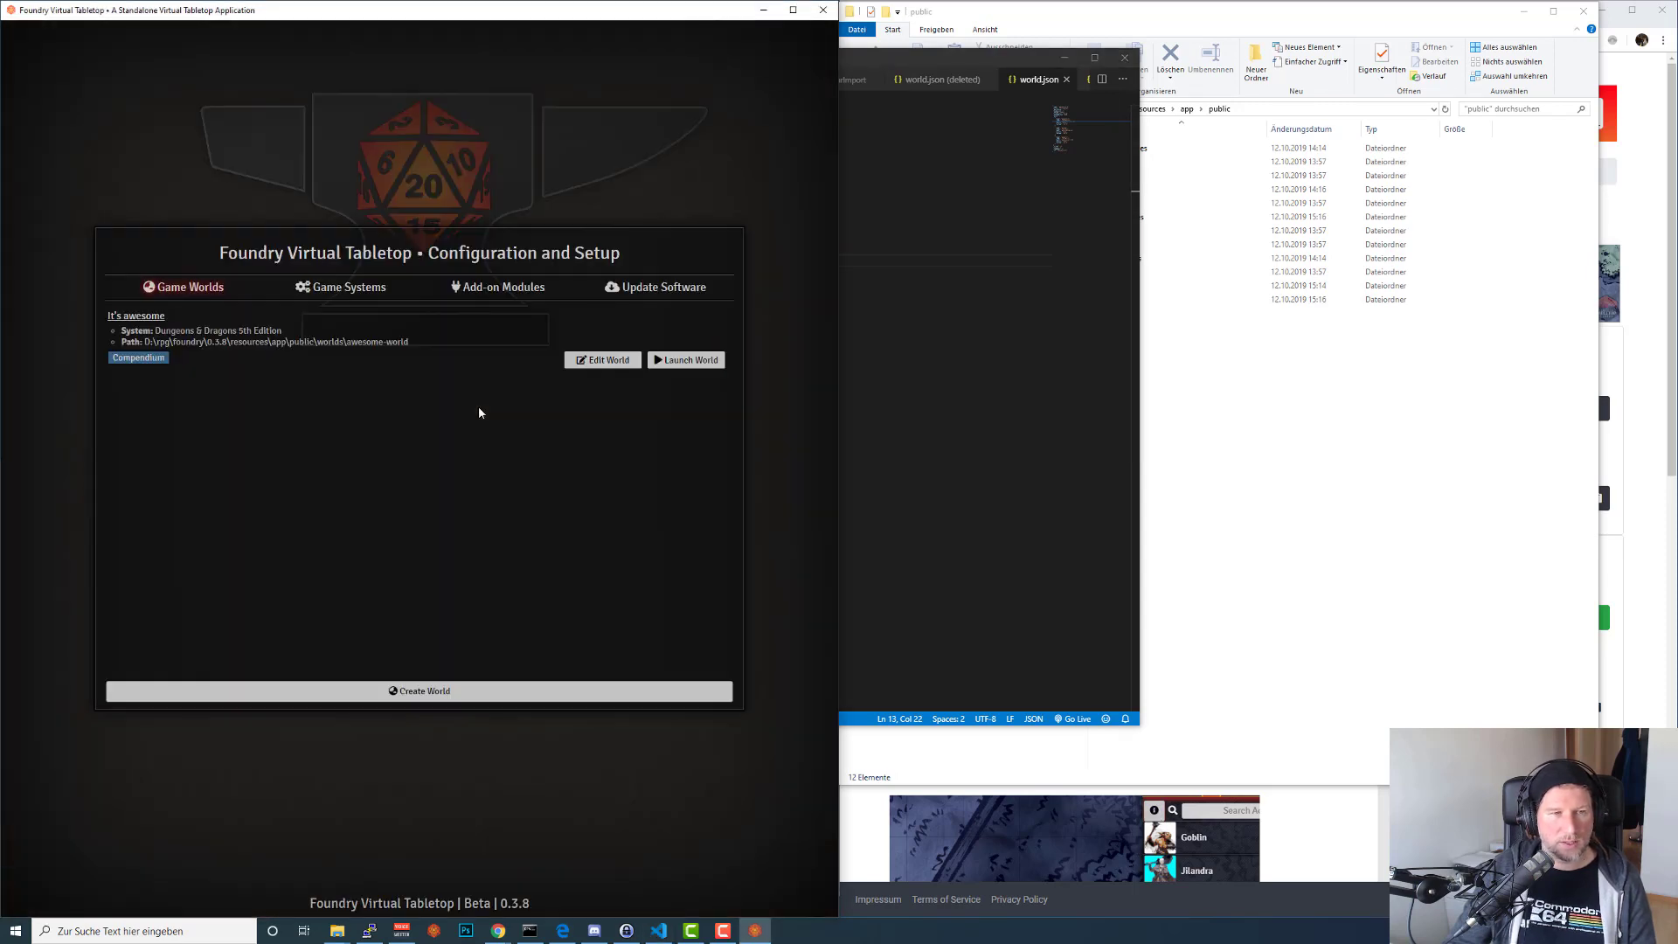
pyautogui.click(688, 360)
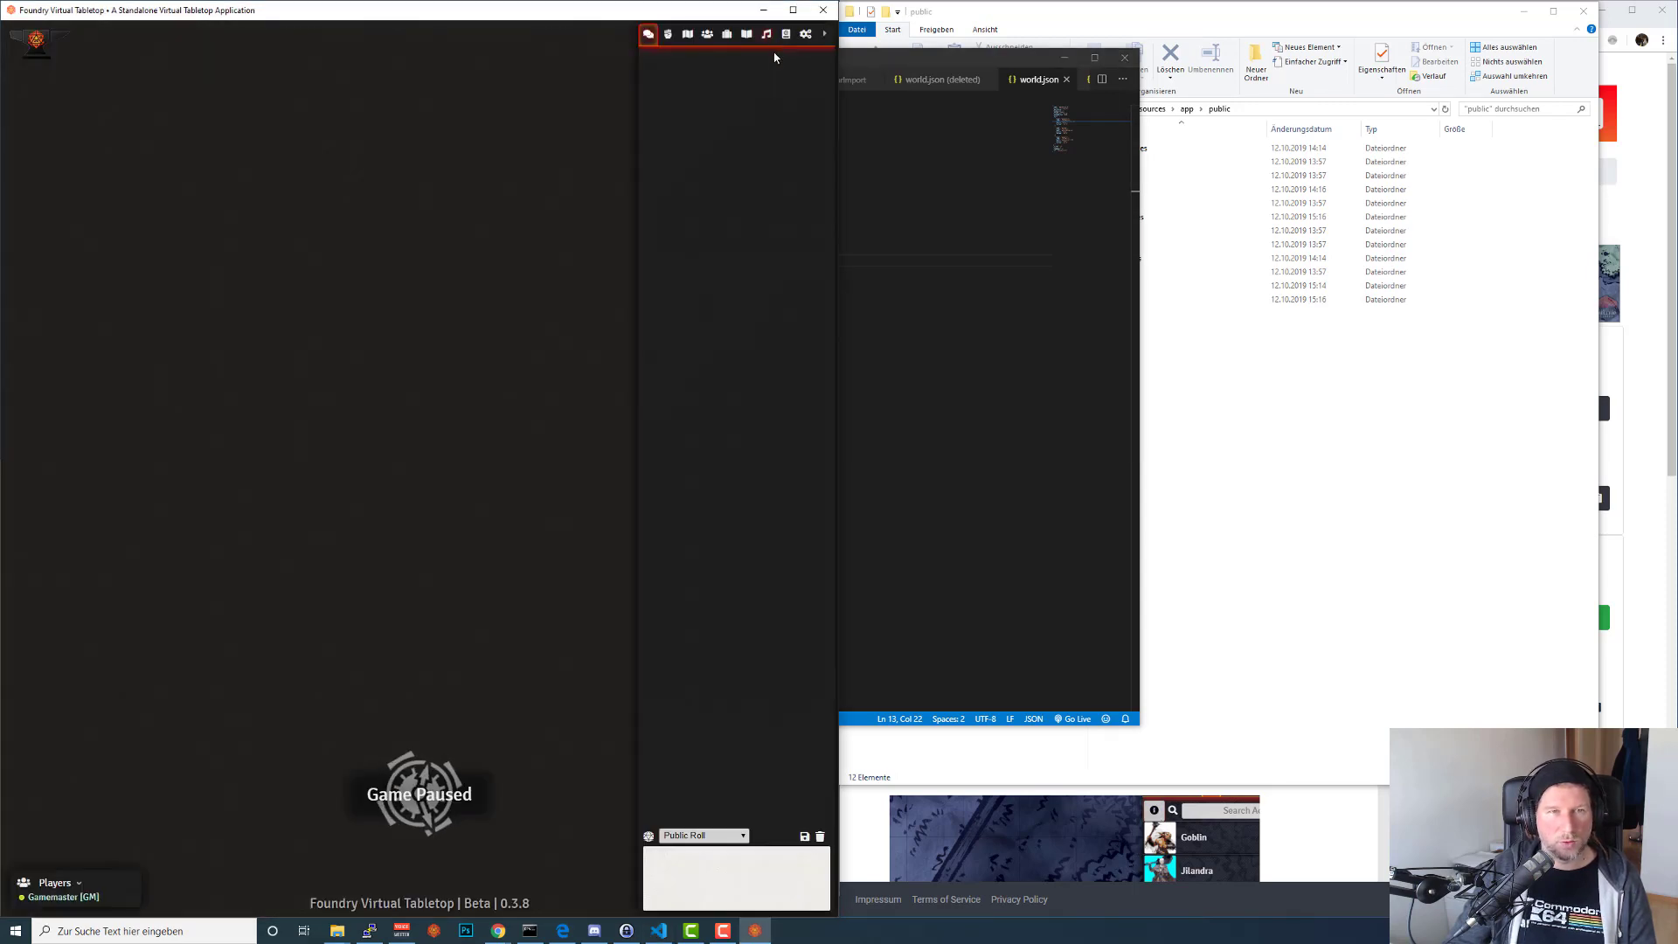
pyautogui.click(786, 35)
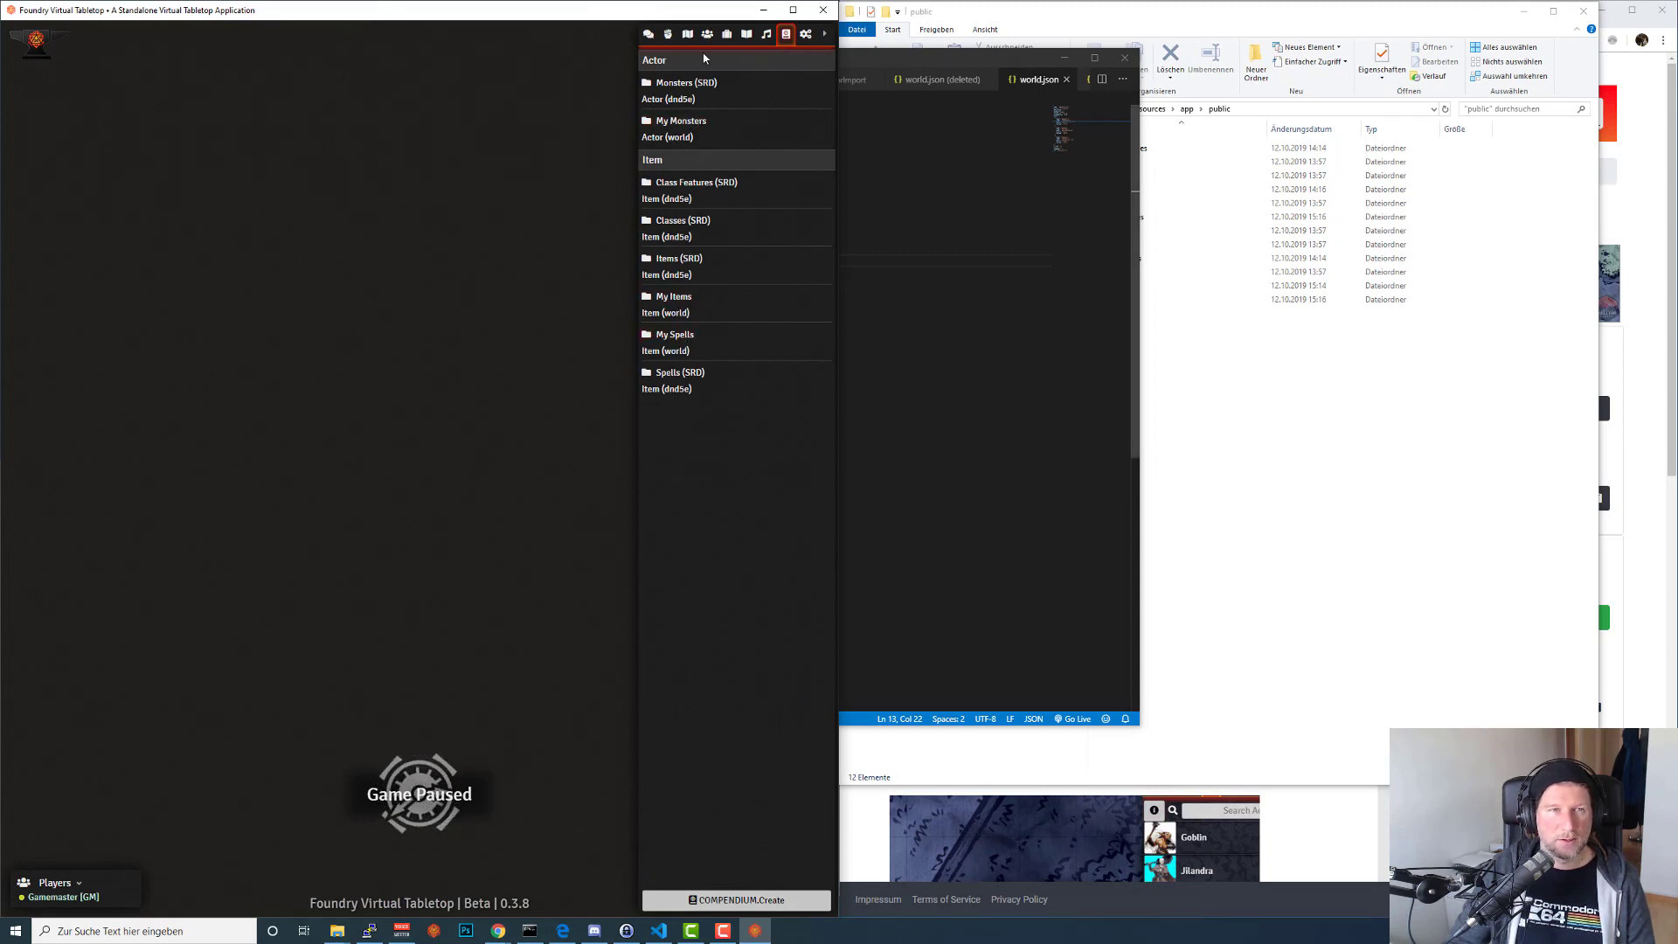
# Widen the Foundry window and open the developer tools with enough room to read the console.
pyautogui.moveTo(702, 14)
pyautogui.mouseDown()
pyautogui.moveTo(763, 15)
pyautogui.moveTo(702, 16)
pyautogui.mouseUp()
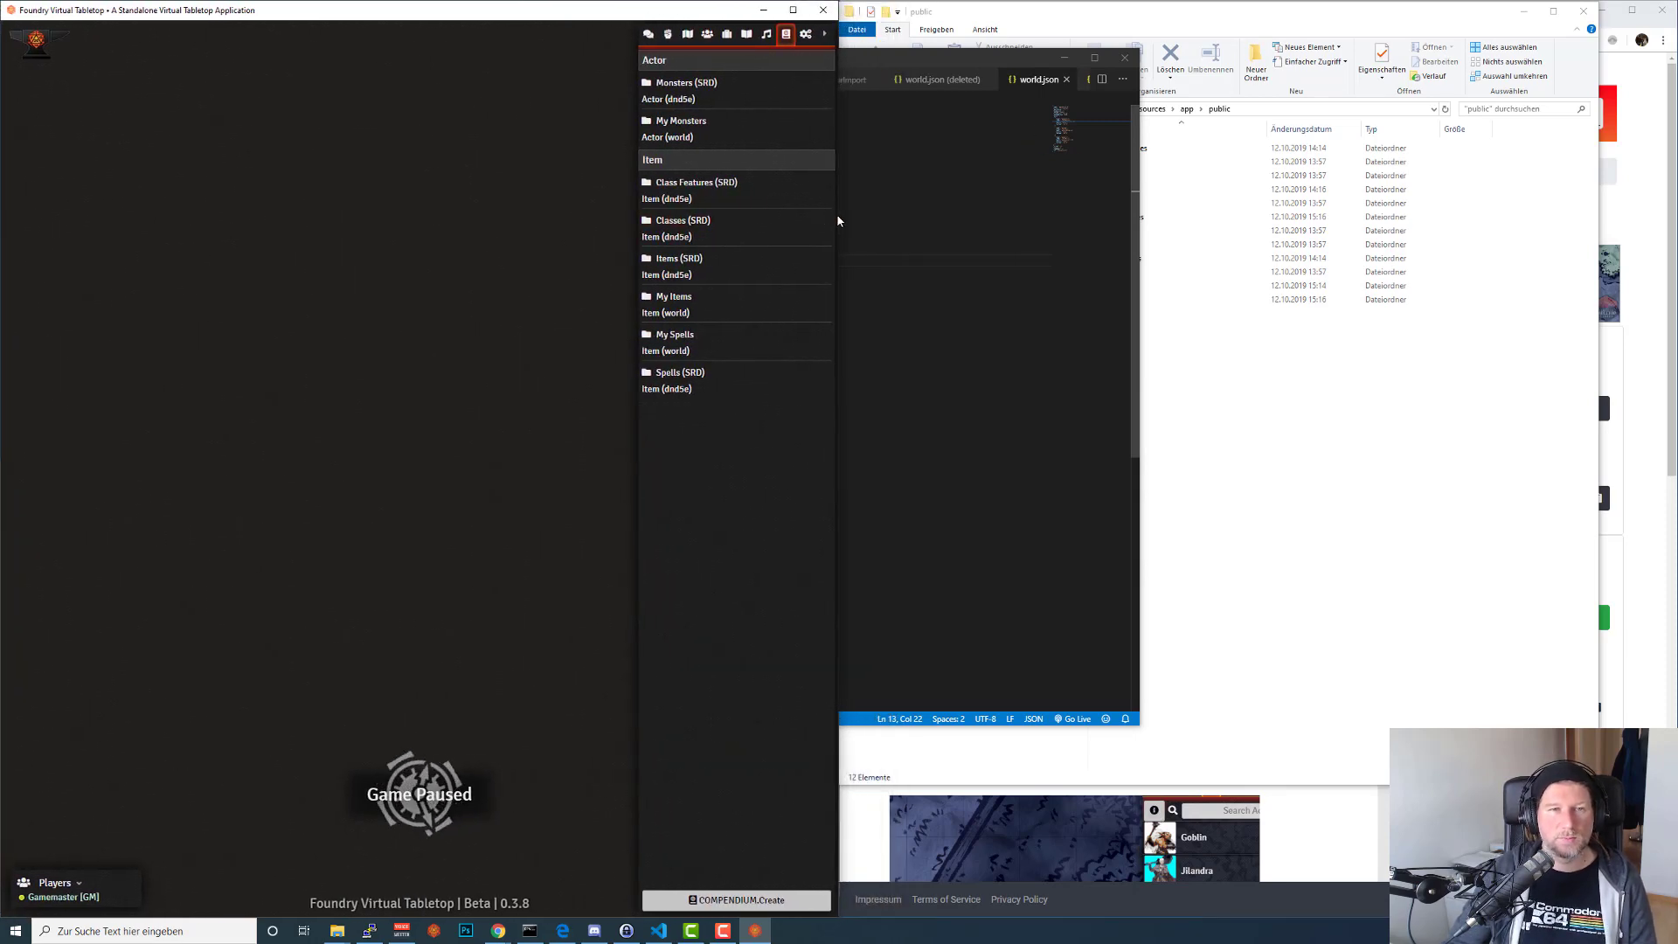
pyautogui.moveTo(837, 221); pyautogui.dragTo(1034, 254)
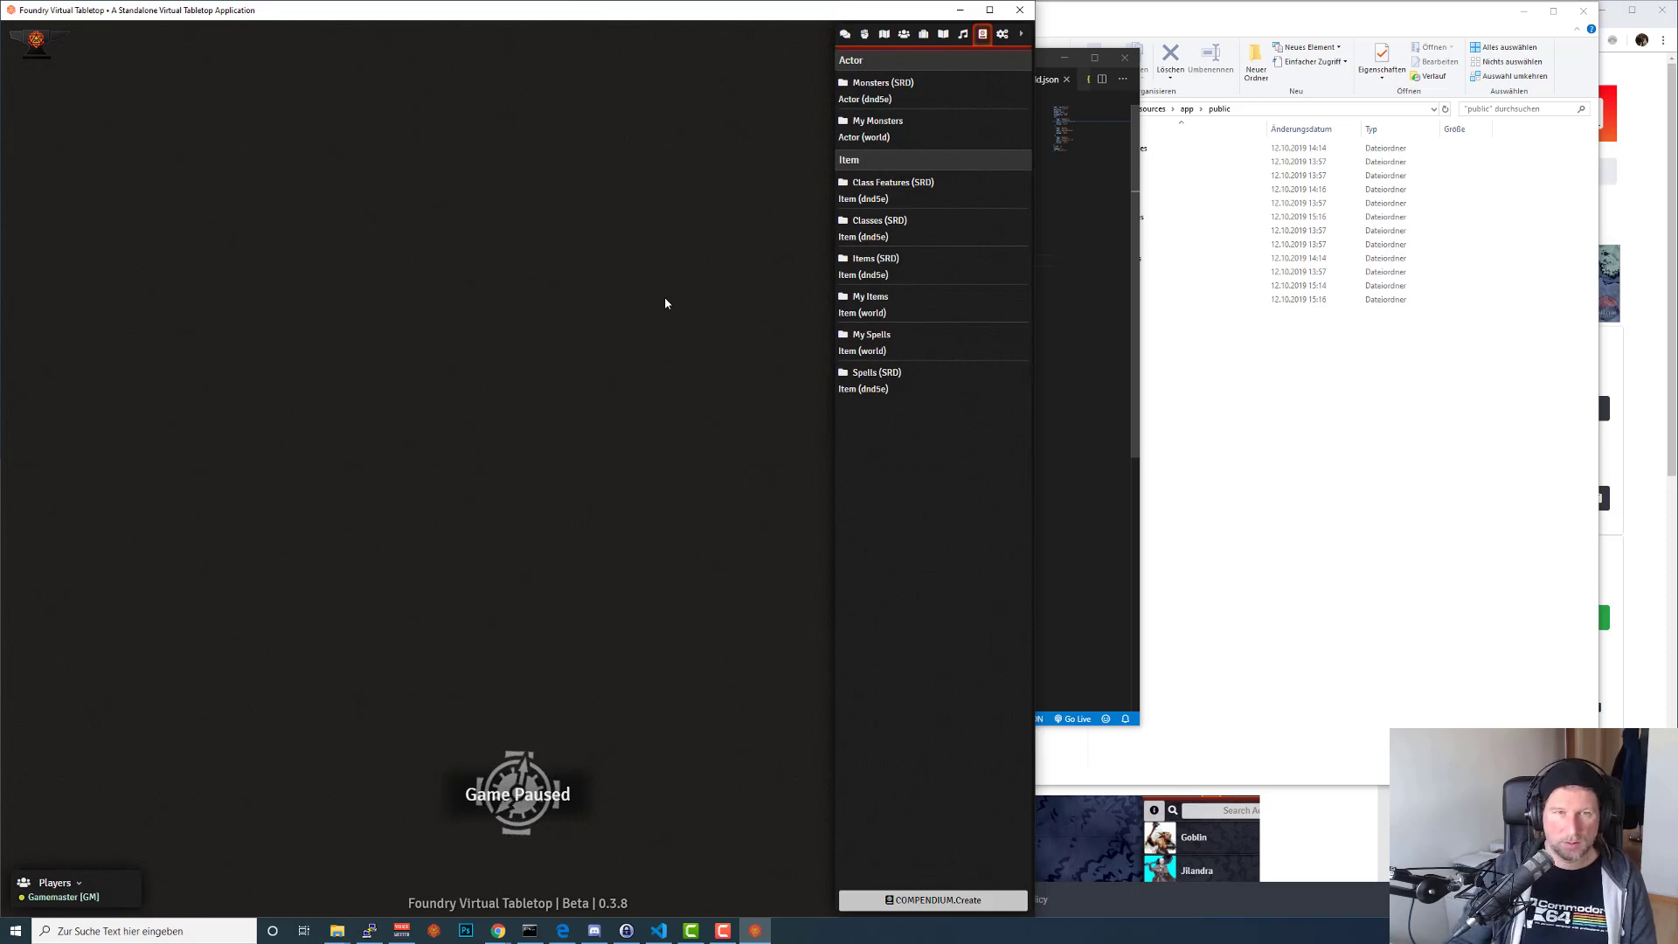
pyautogui.hotkey('ctrl', 'shift', 'i')
pyautogui.moveTo(1039, 401); pyautogui.dragTo(1396, 410)
pyautogui.moveTo(1242, 408); pyautogui.dragTo(909, 472)
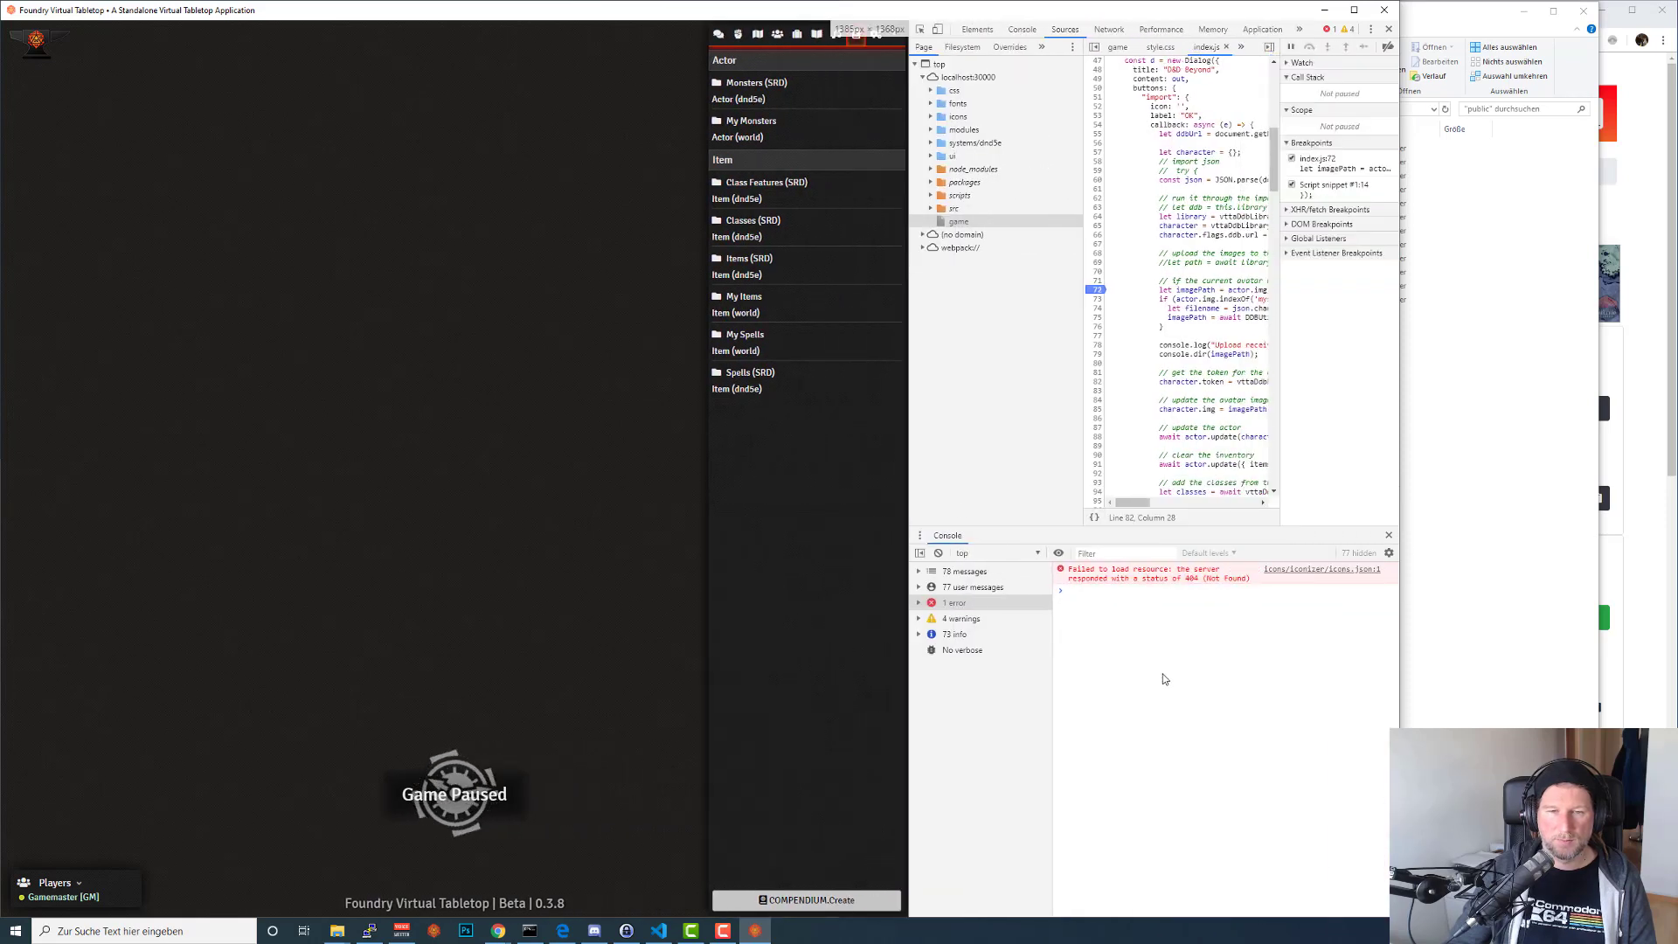
# Examine the console error about the failed resource and the file it refers to.
pyautogui.click(1081, 592)
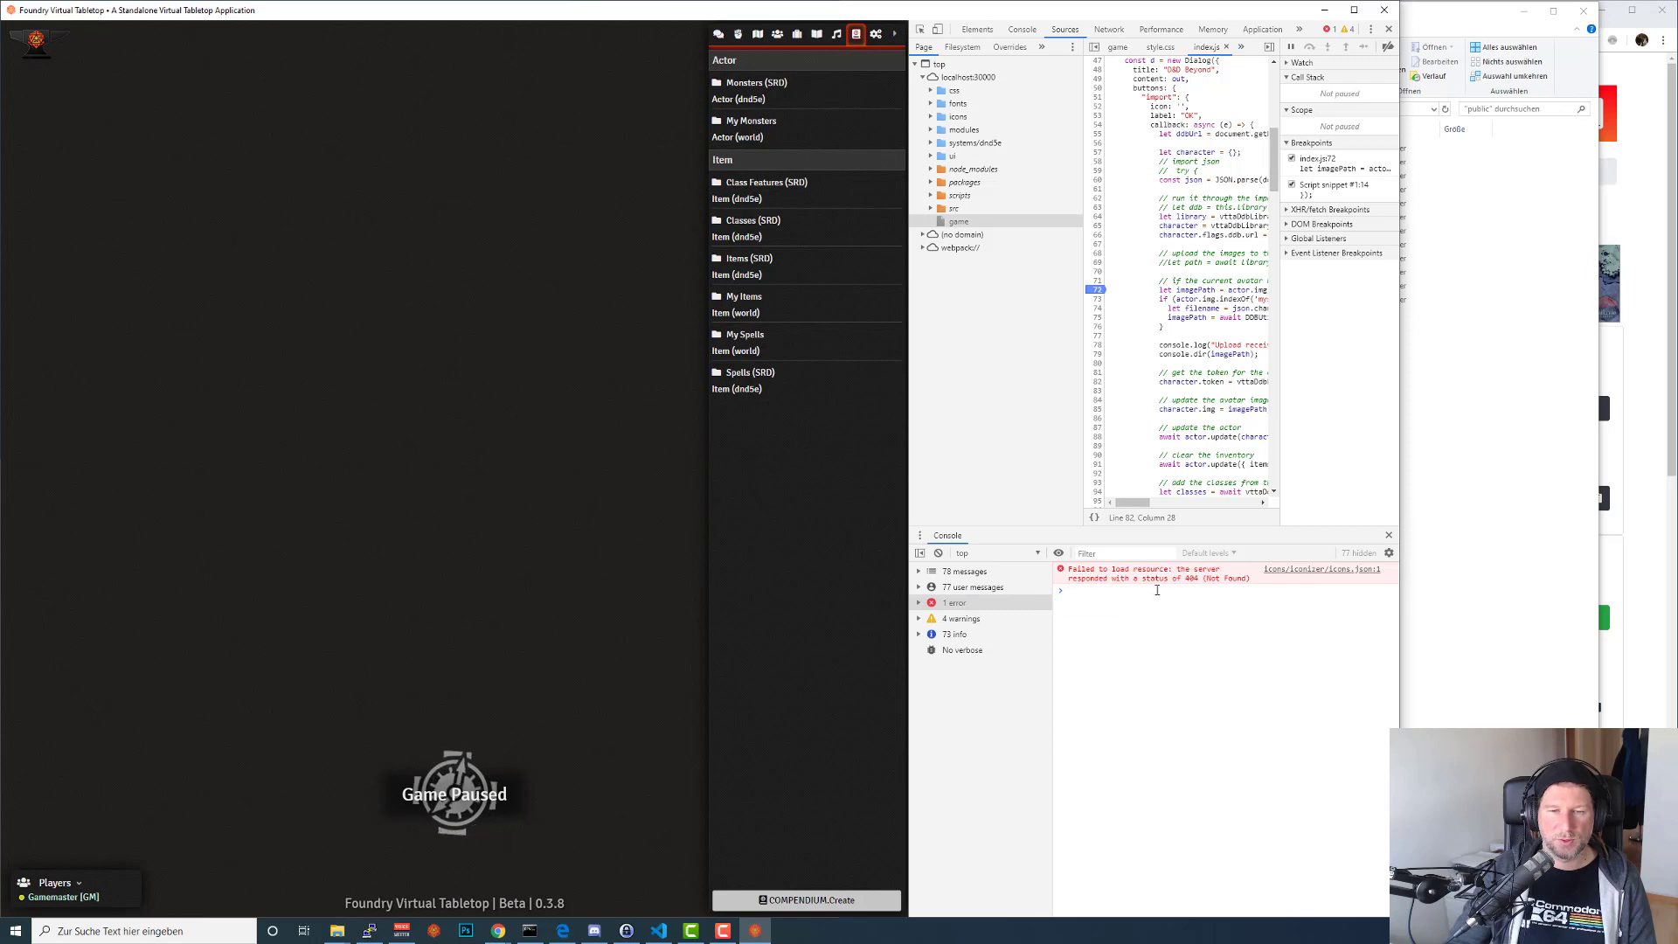
pyautogui.doubleClick(1192, 579)
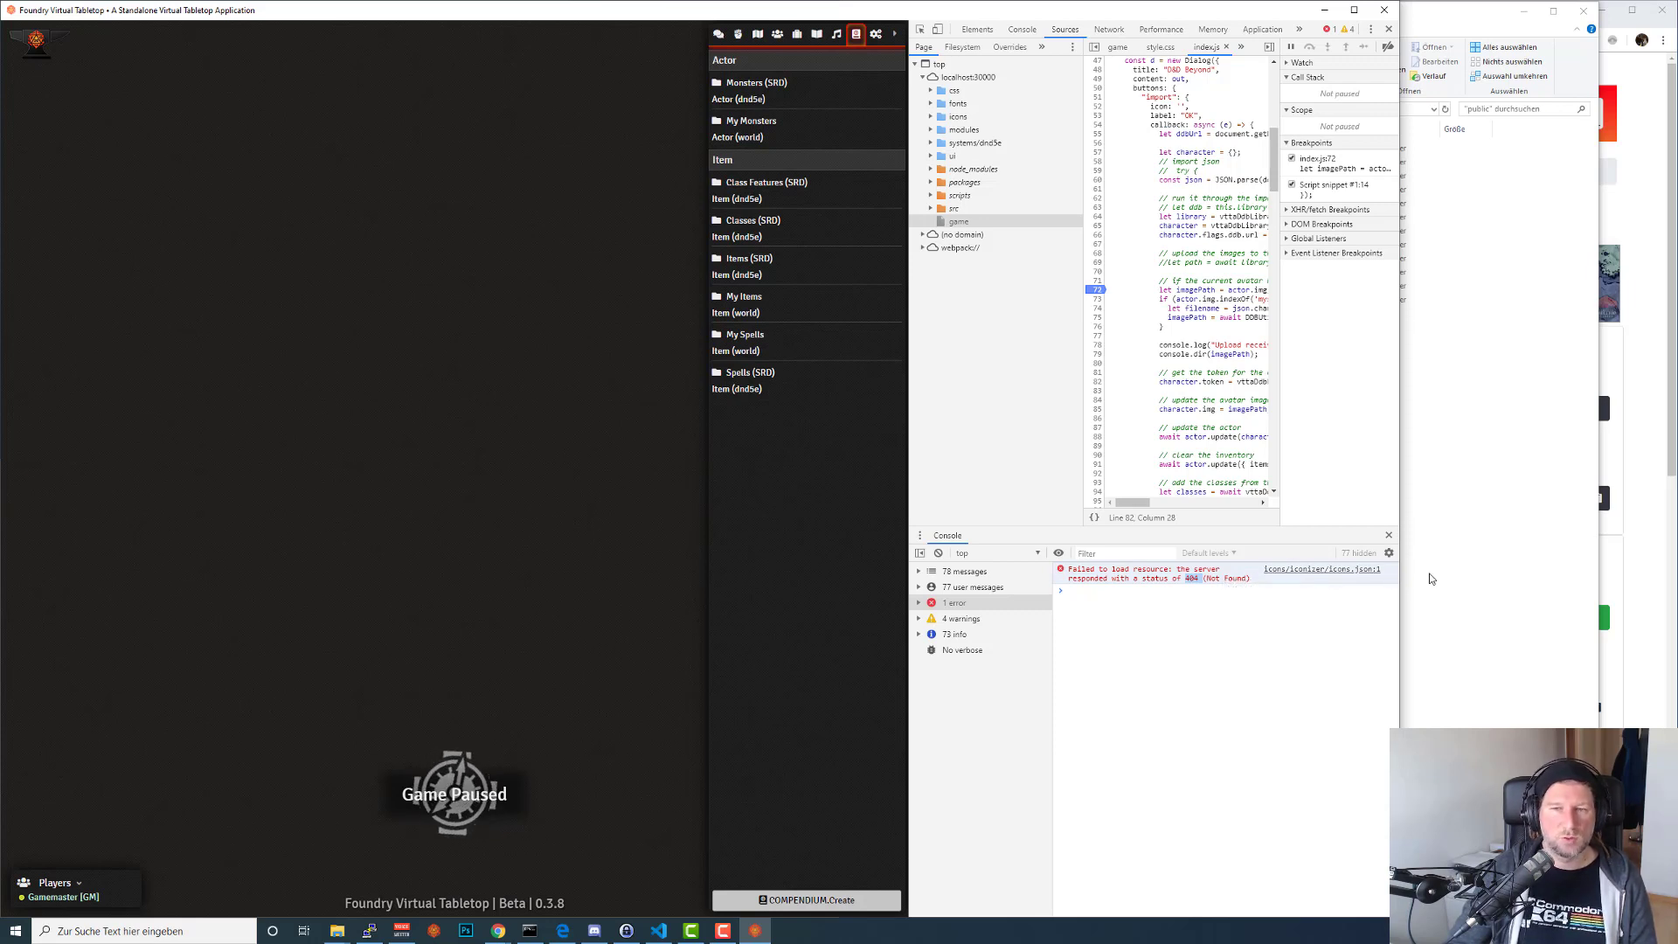
pyautogui.doubleClick(1081, 569)
pyautogui.moveTo(1171, 588); pyautogui.dragTo(1252, 586)
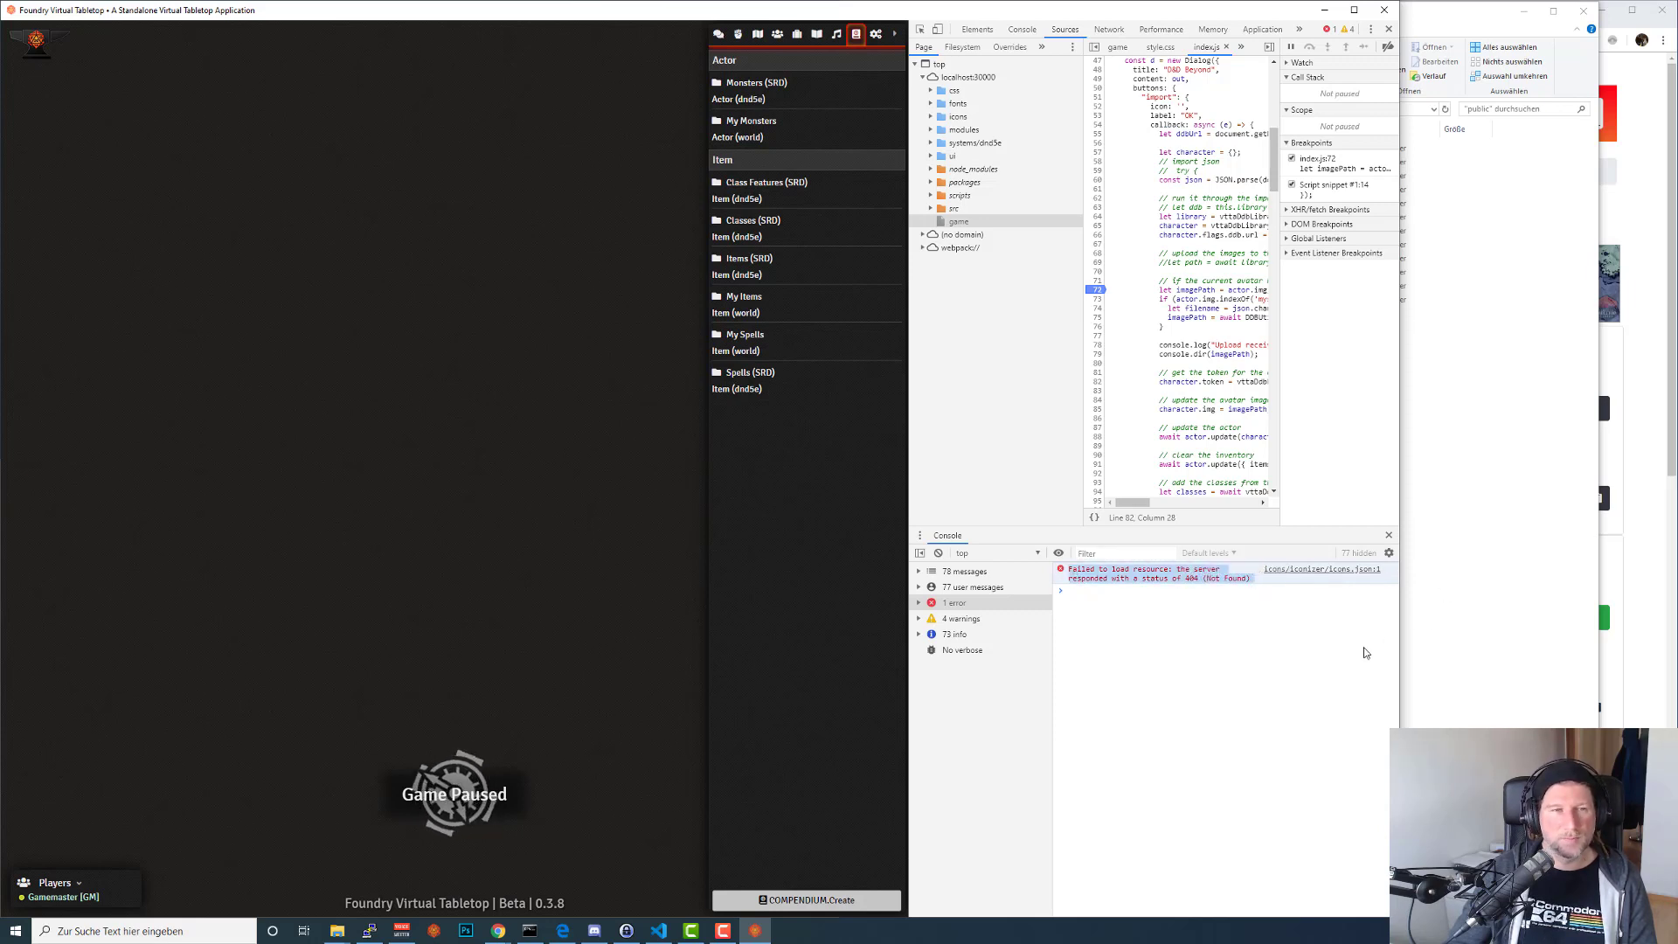
# Switch to File Explorer and open the iconizer folder inside public/icons.
pyautogui.click(1483, 606)
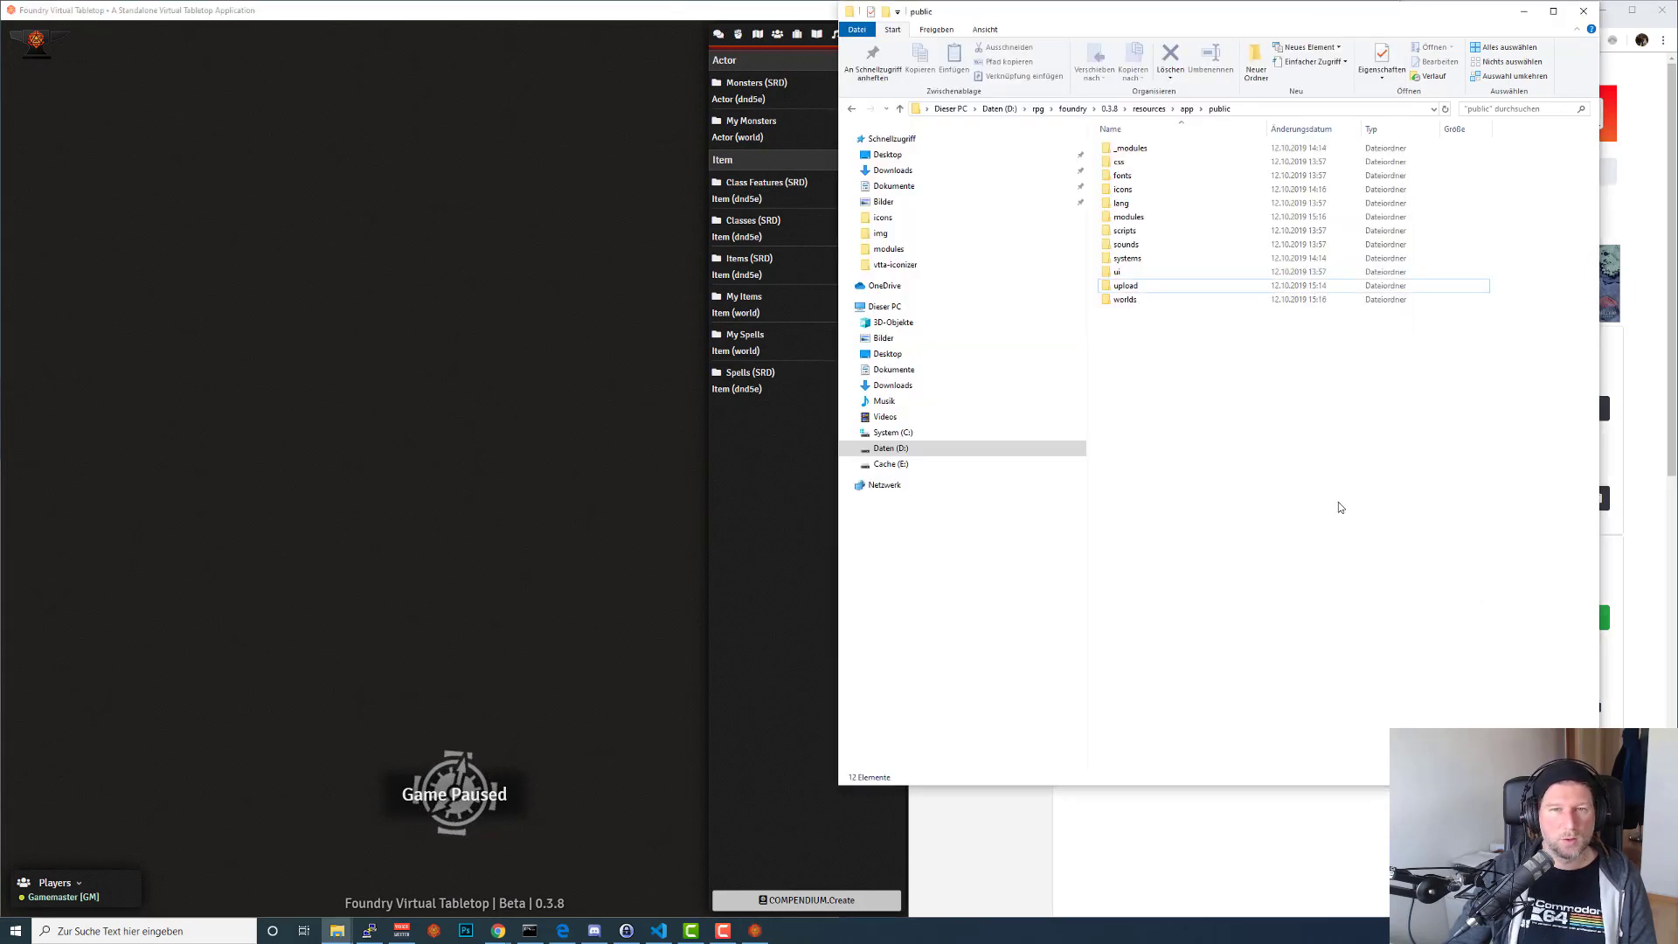
pyautogui.doubleClick(1128, 191)
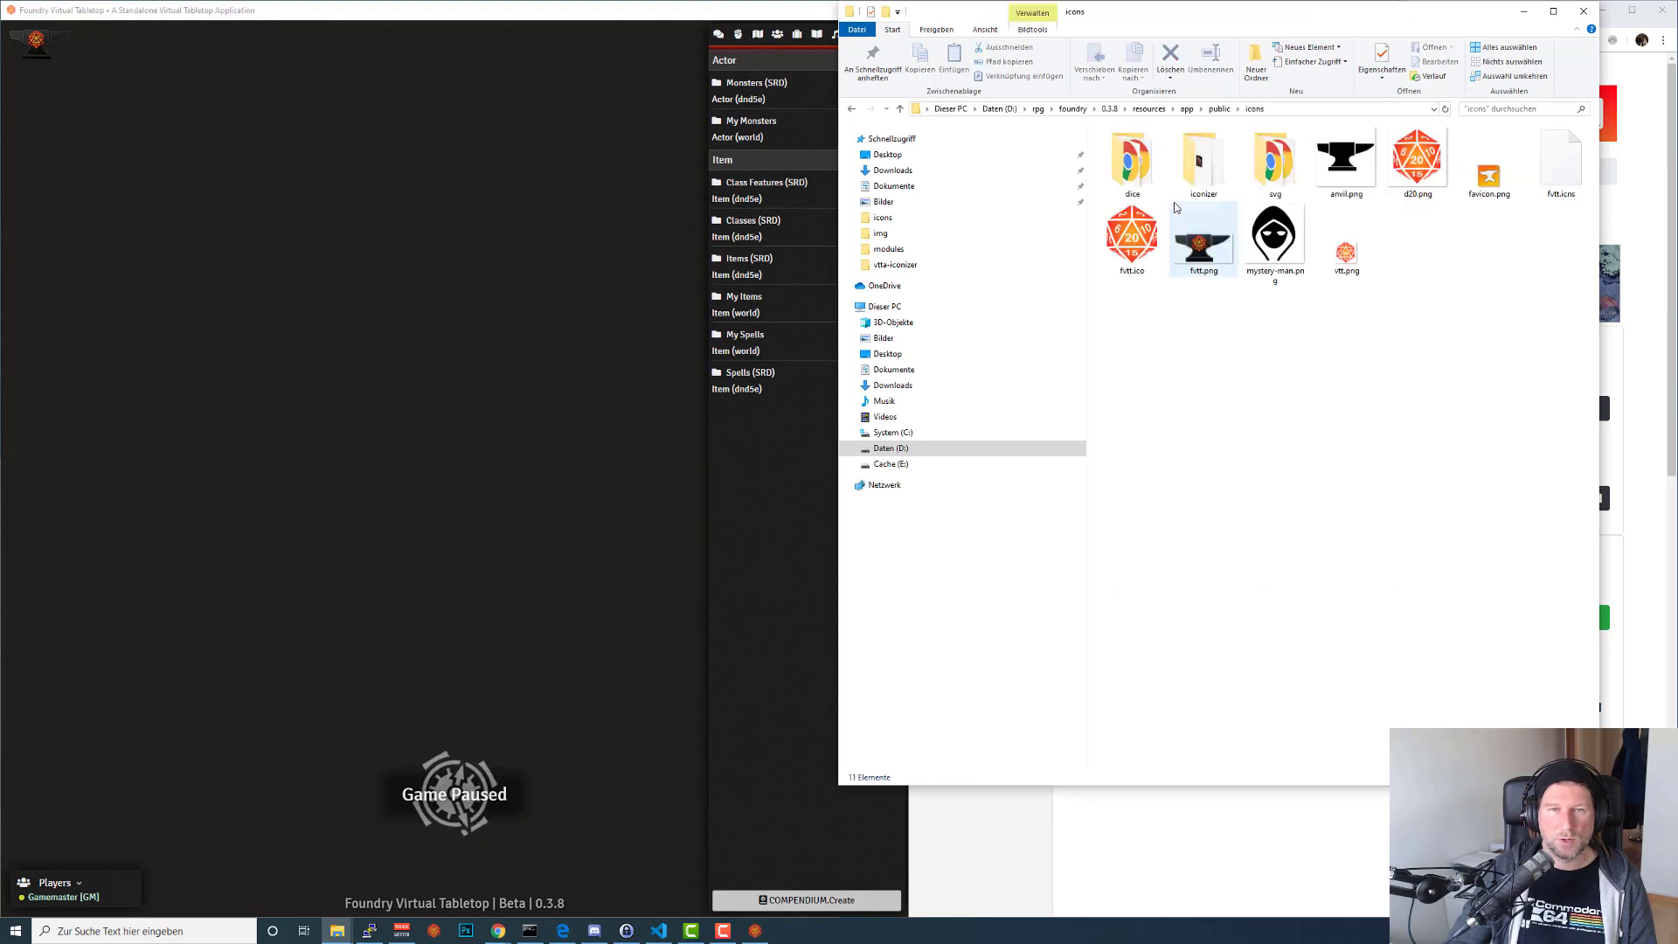
pyautogui.doubleClick(1204, 166)
# Switch to Visual Studio Code and create a new file named icons.json in the public/icons/iconizer folder.
pyautogui.click(658, 931)
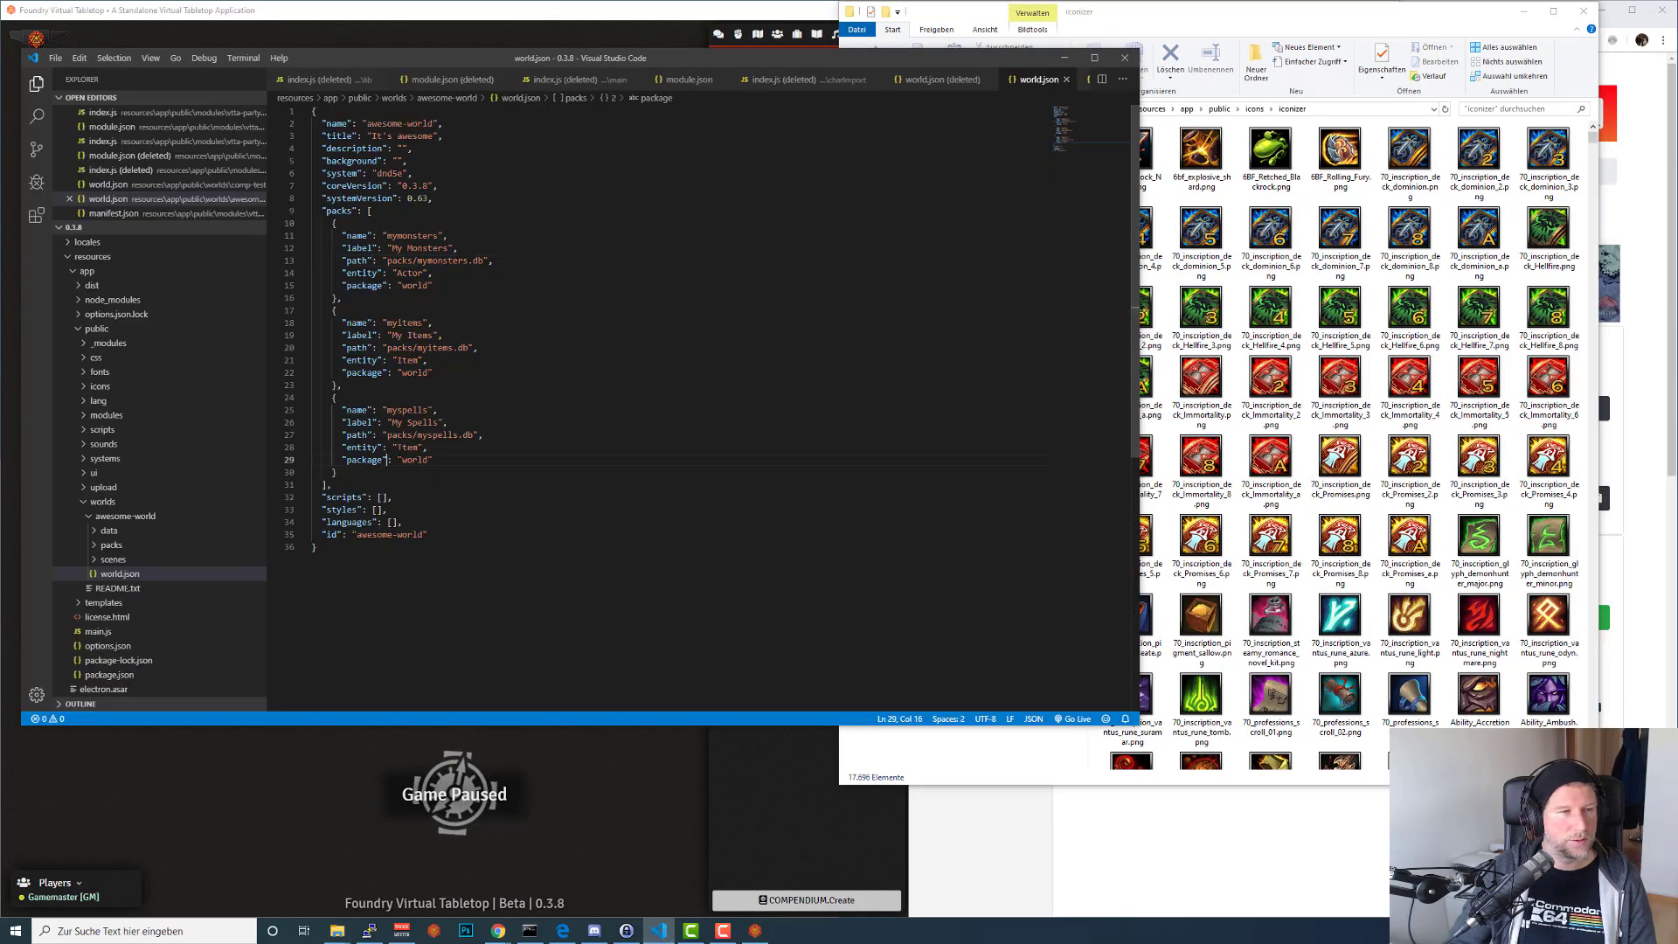
pyautogui.click(83, 387)
pyautogui.click(96, 416)
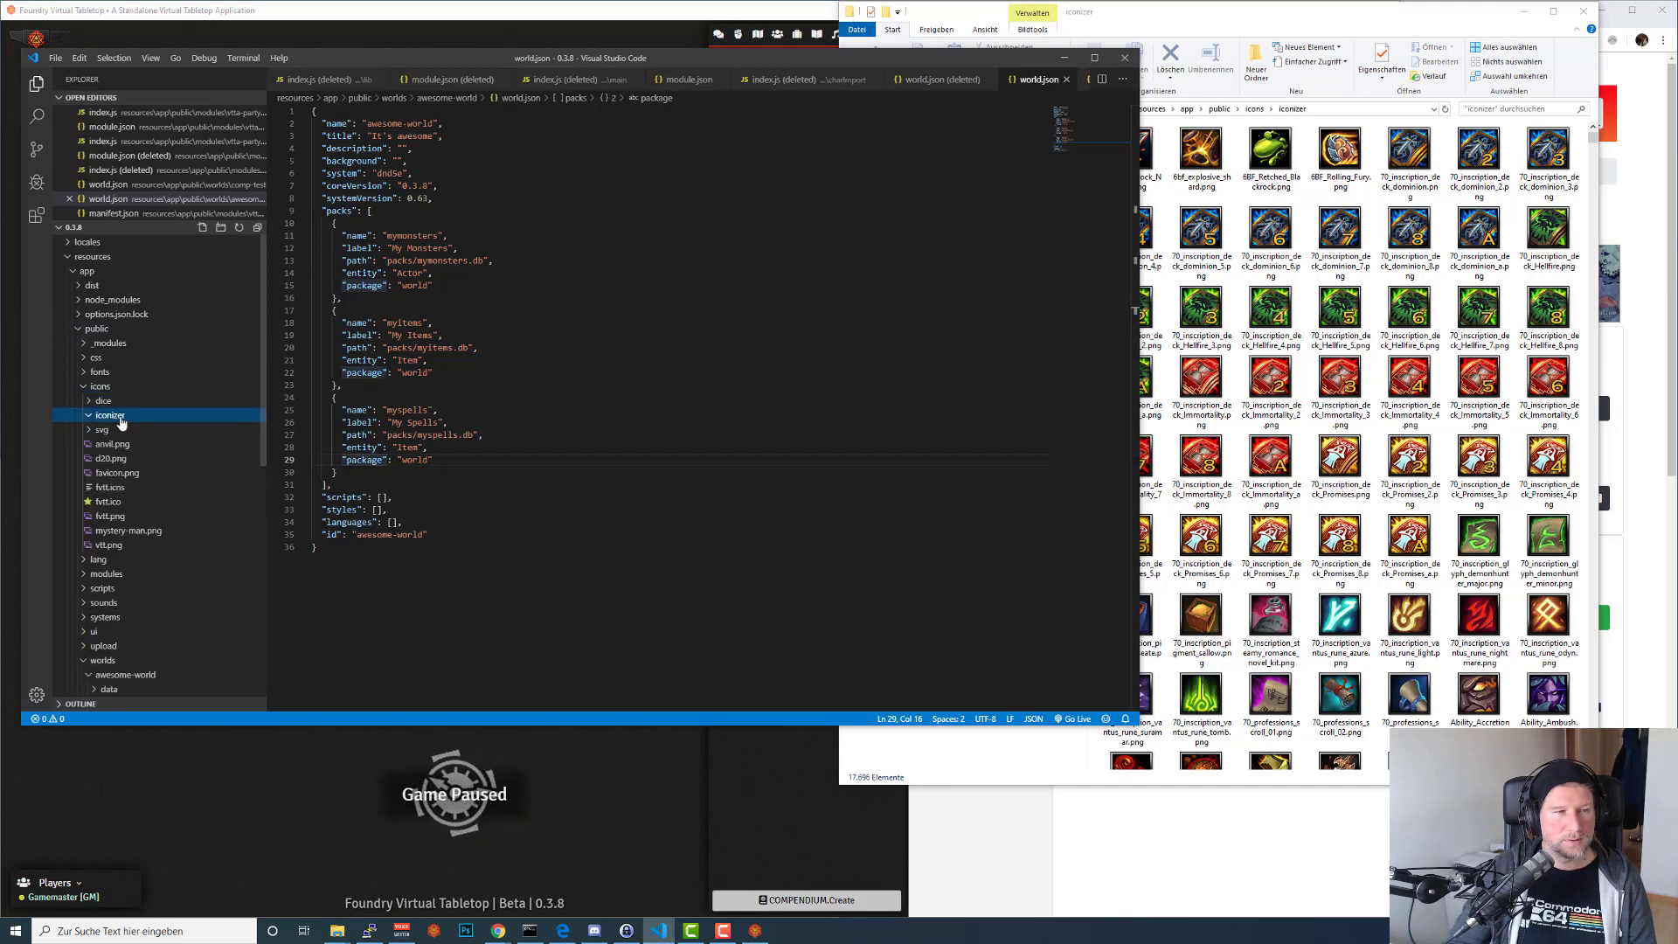
pyautogui.rightClick(109, 421)
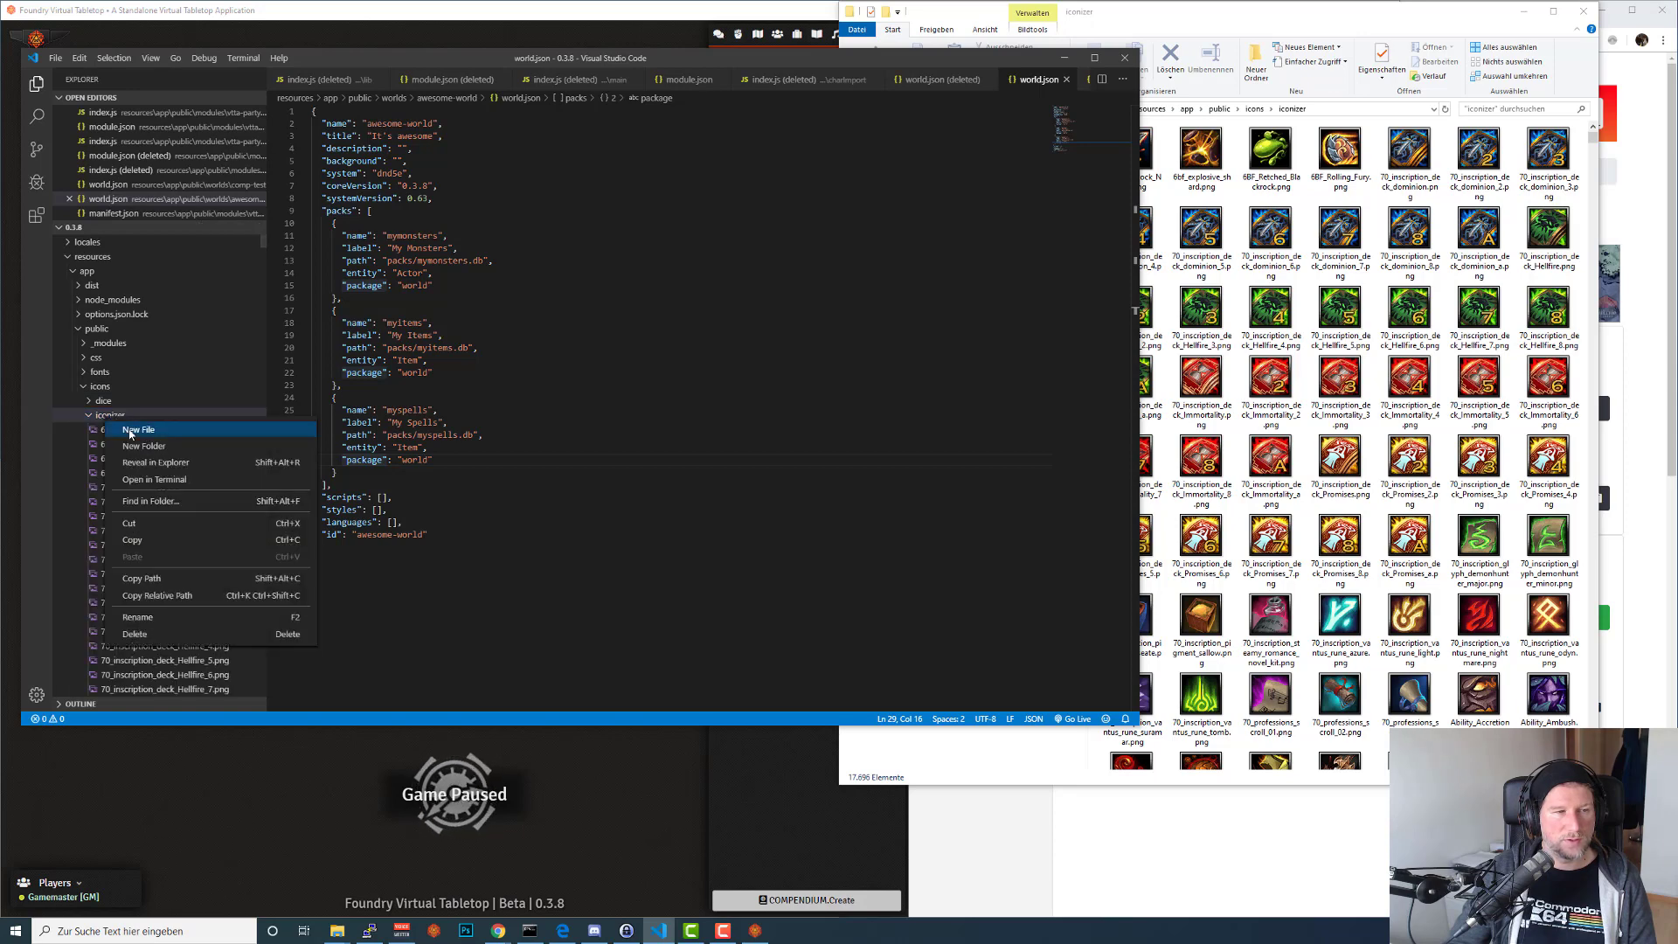
pyautogui.press('Return')
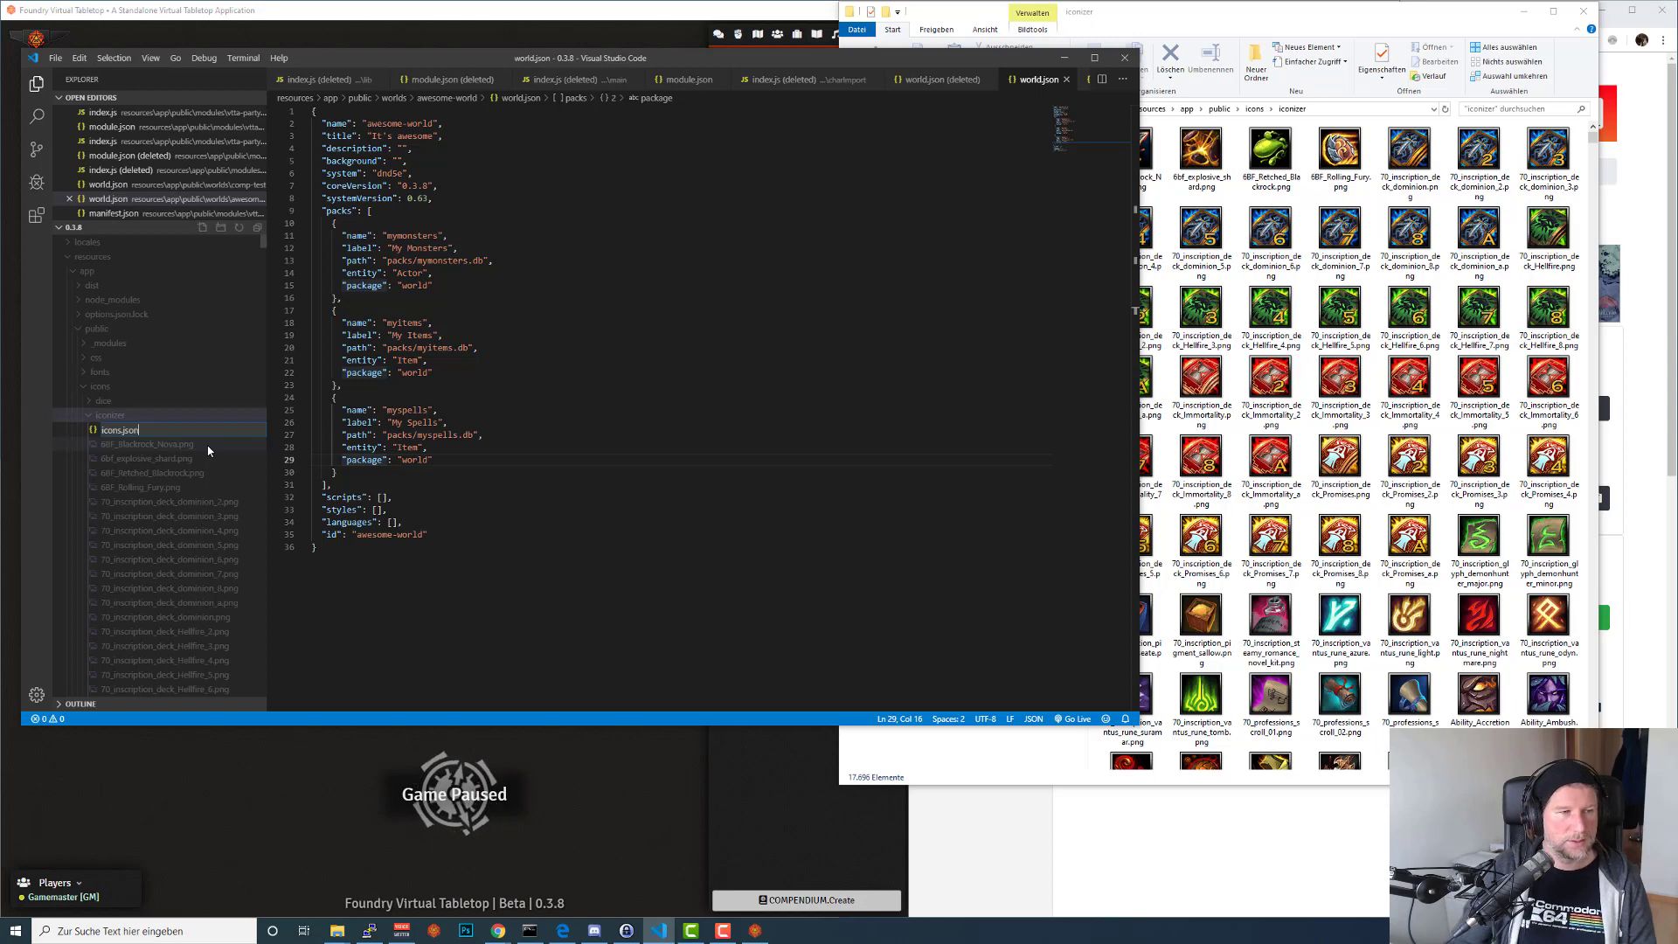
pyautogui.press('Return')
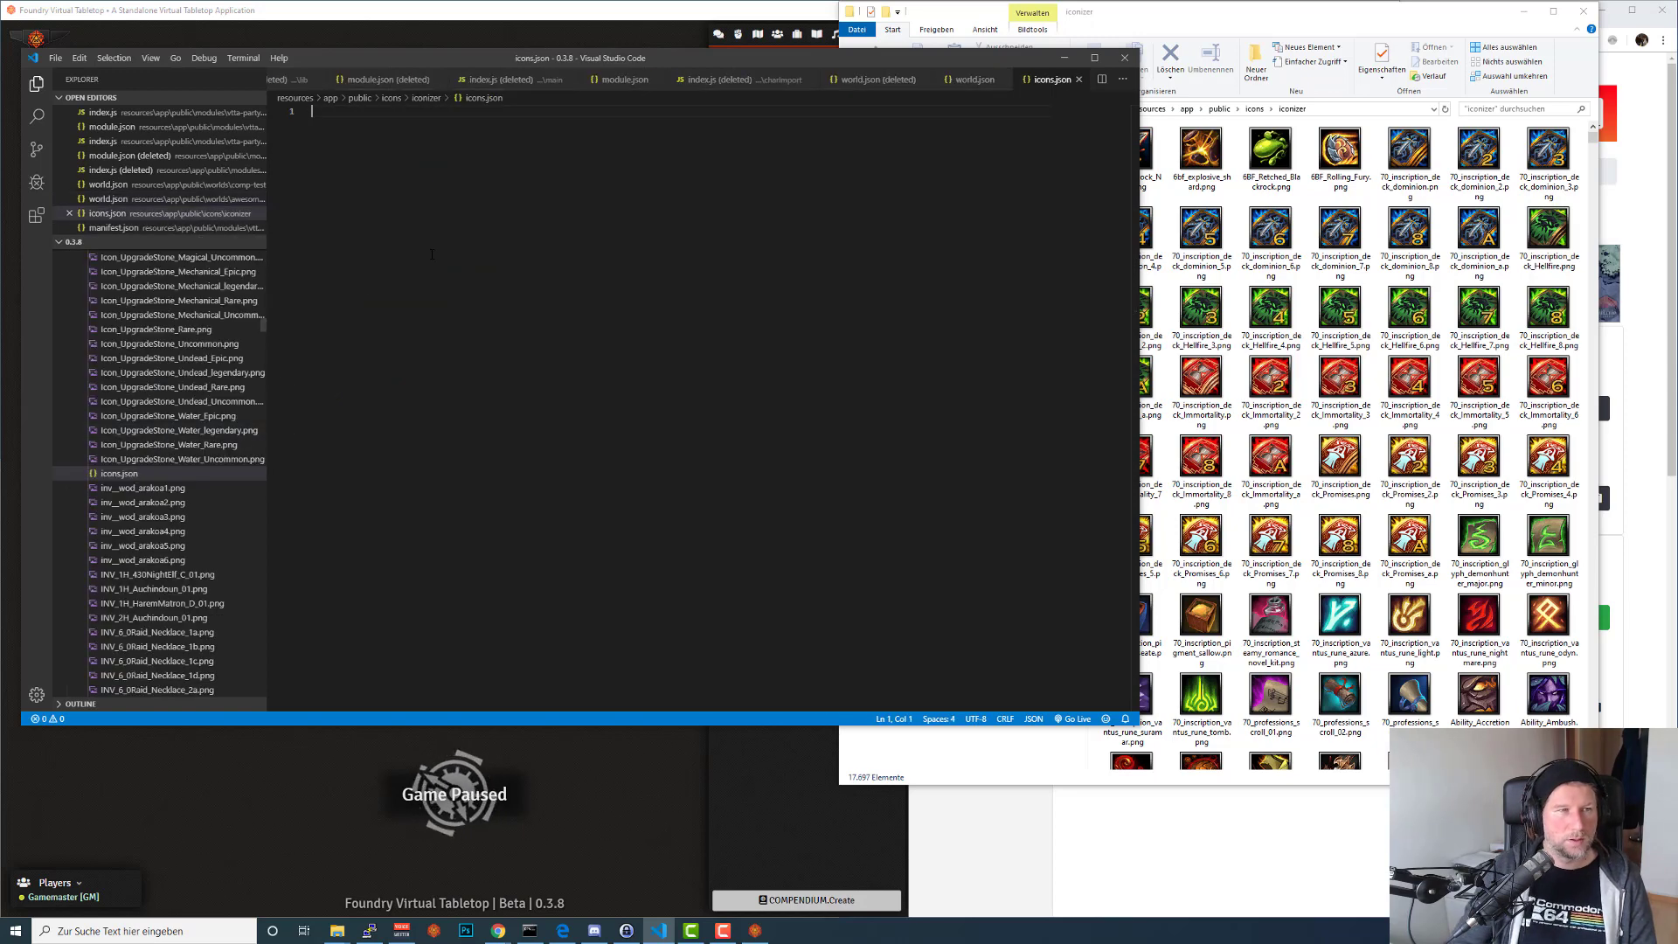
# Enter an empty array [] as the content of icons.json and save the file.
pyautogui.write('[]')
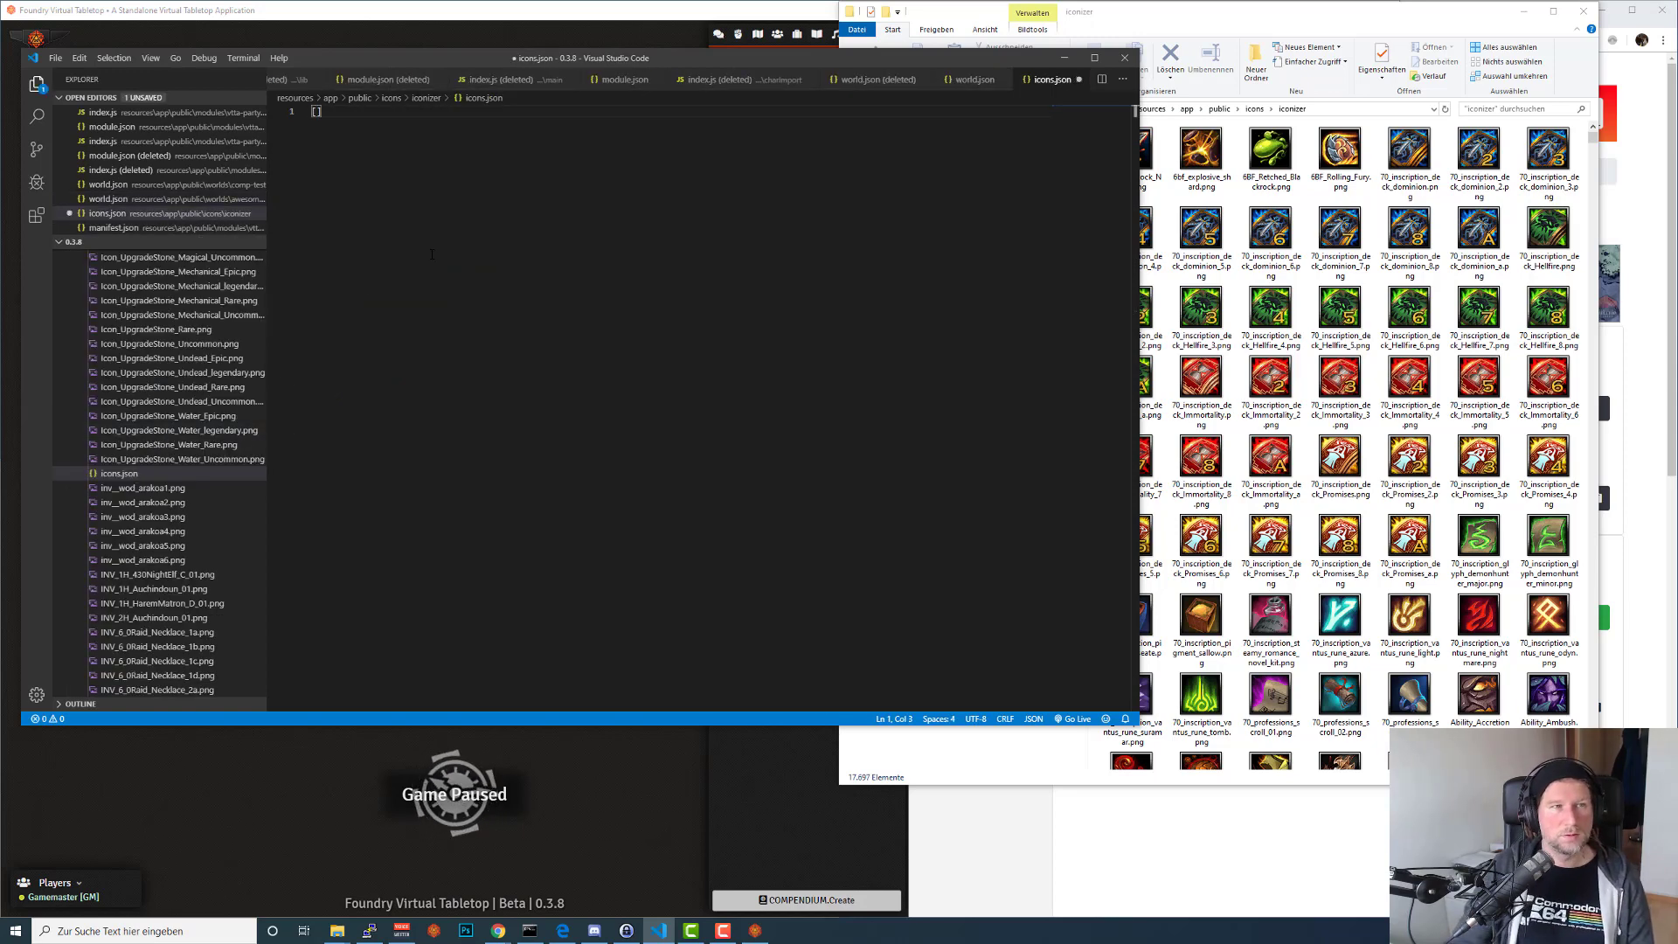
pyautogui.hotkey('ctrl', 's')
pyautogui.hotkey('shift', 'Home')
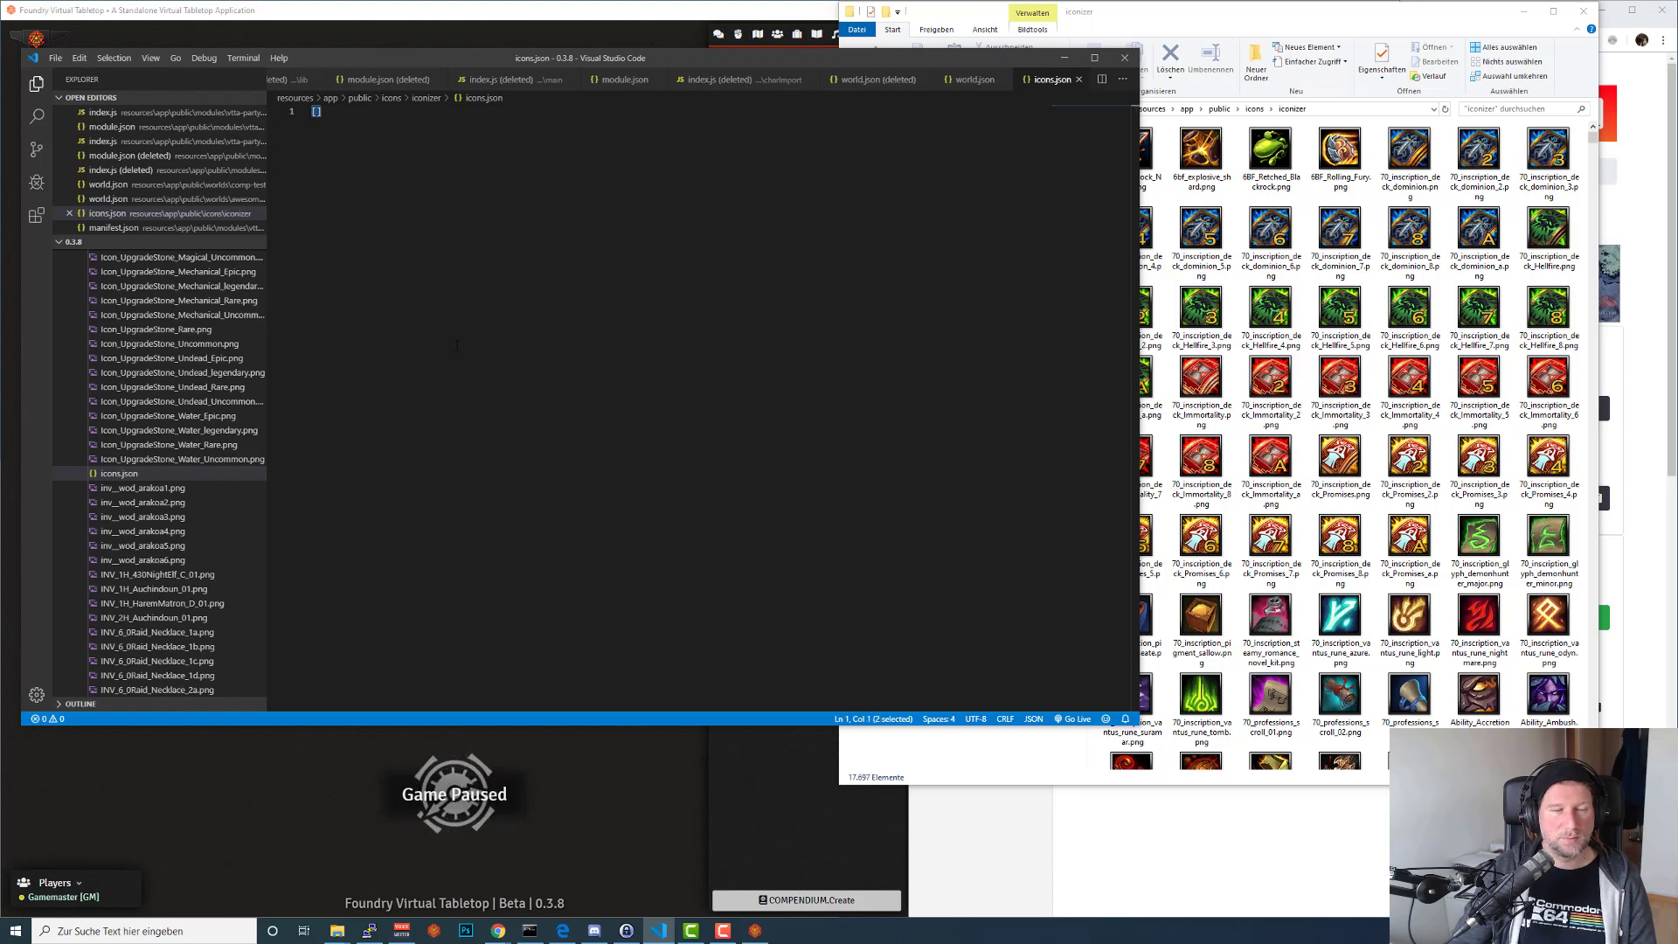
pyautogui.click(458, 346)
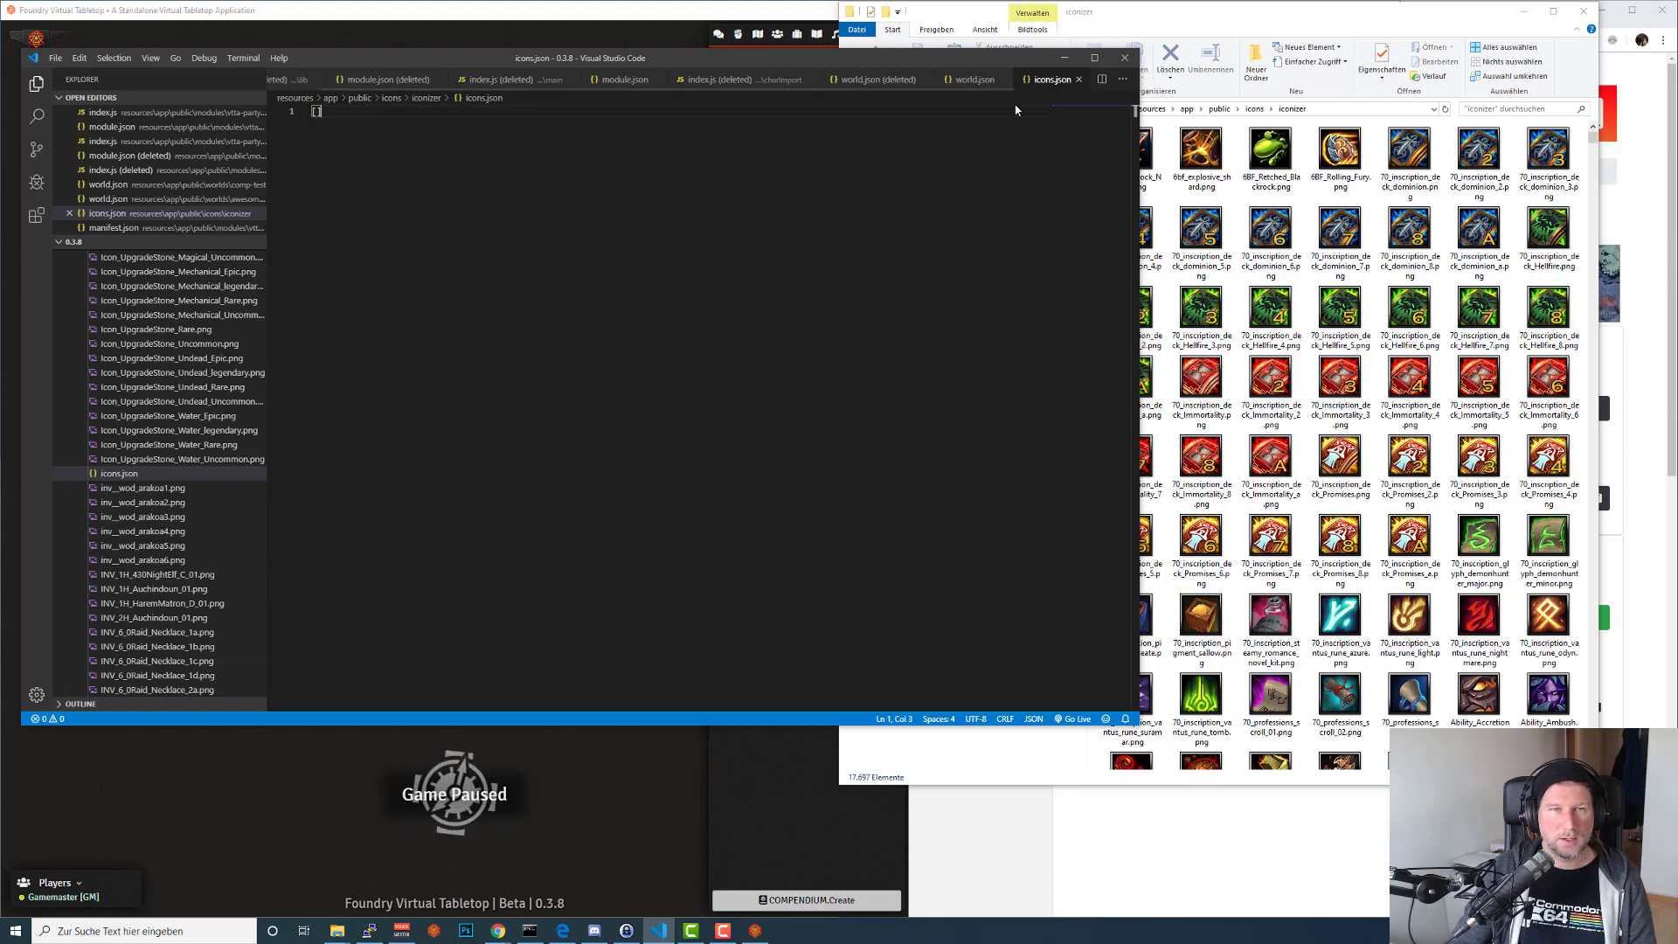
# Switch back to Foundry and reload the world to recheck the console for loading errors.
pyautogui.click(739, 18)
pyautogui.click(1184, 664)
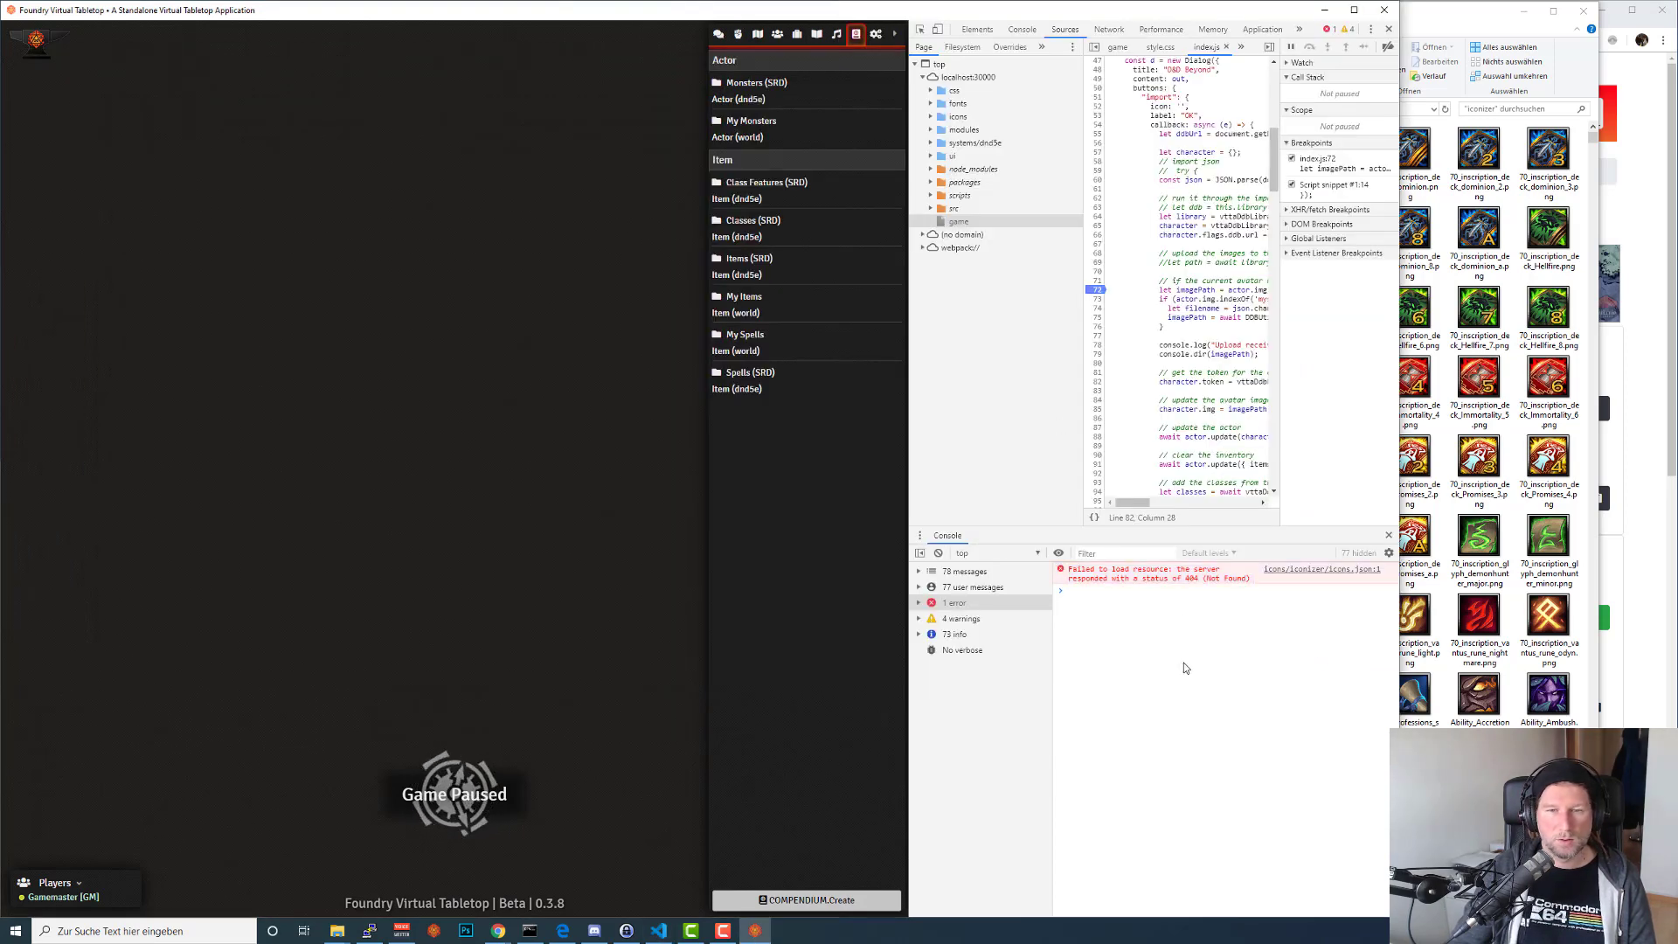
pyautogui.press('F5')
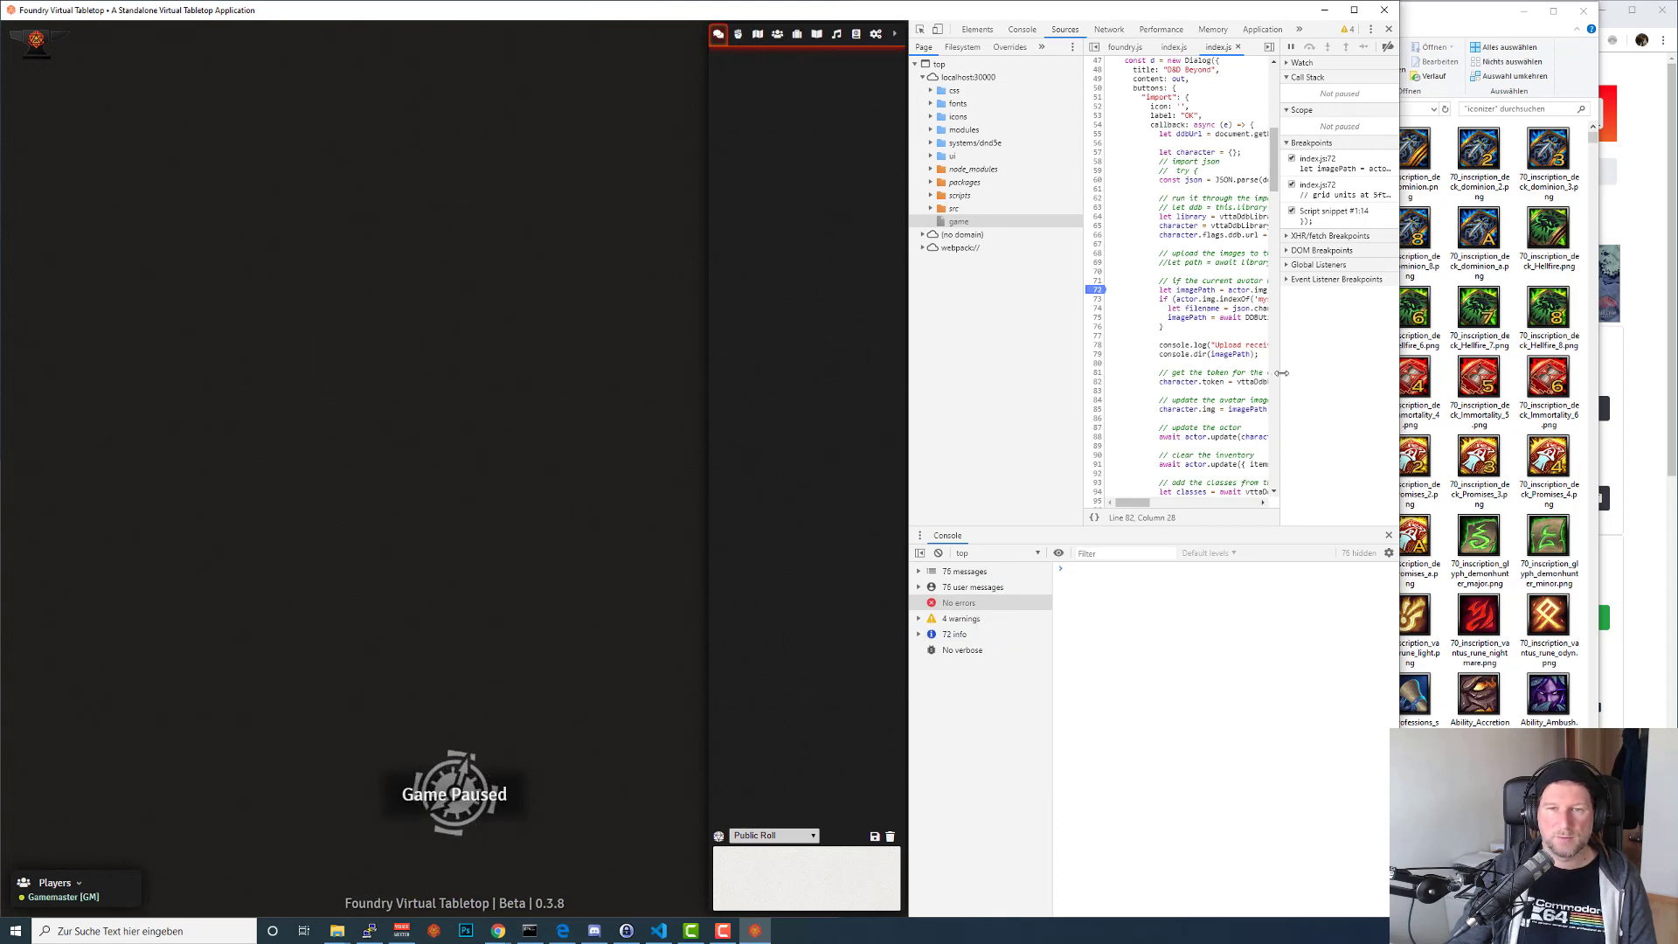
# Create a character actor named "tesqt" and open the D&D Beyond import dialog from its sheet.
pyautogui.moveTo(1279, 373); pyautogui.dragTo(1337, 418)
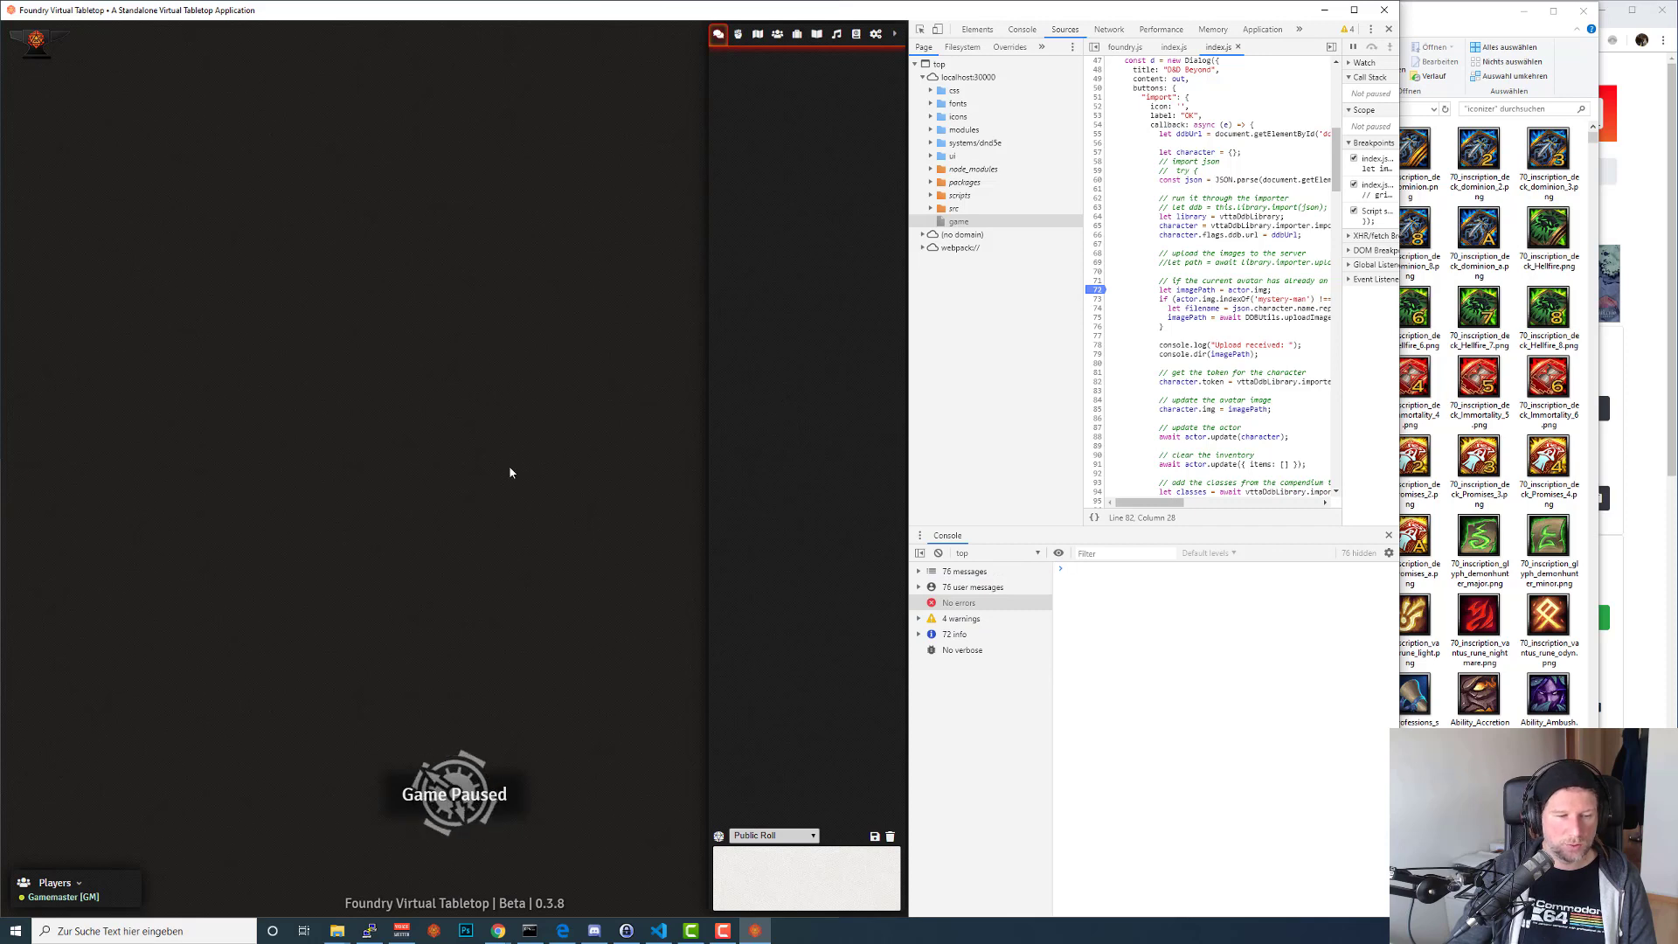
pyautogui.click(777, 34)
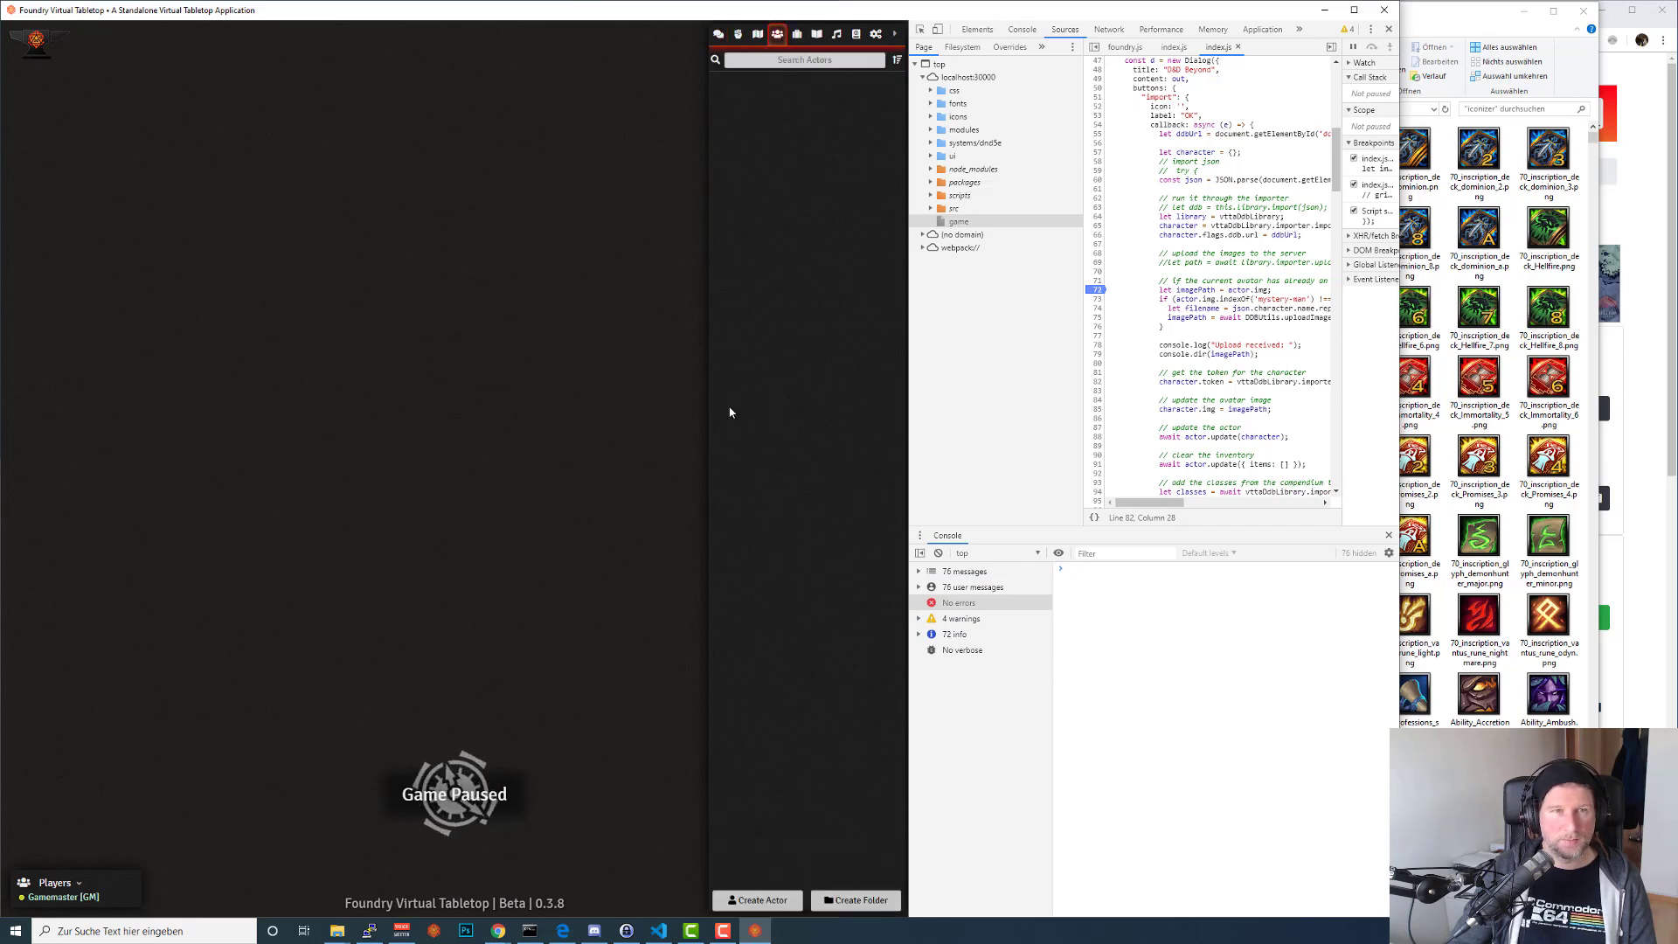
pyautogui.click(773, 898)
pyautogui.click(556, 456)
pyautogui.write('tesqt')
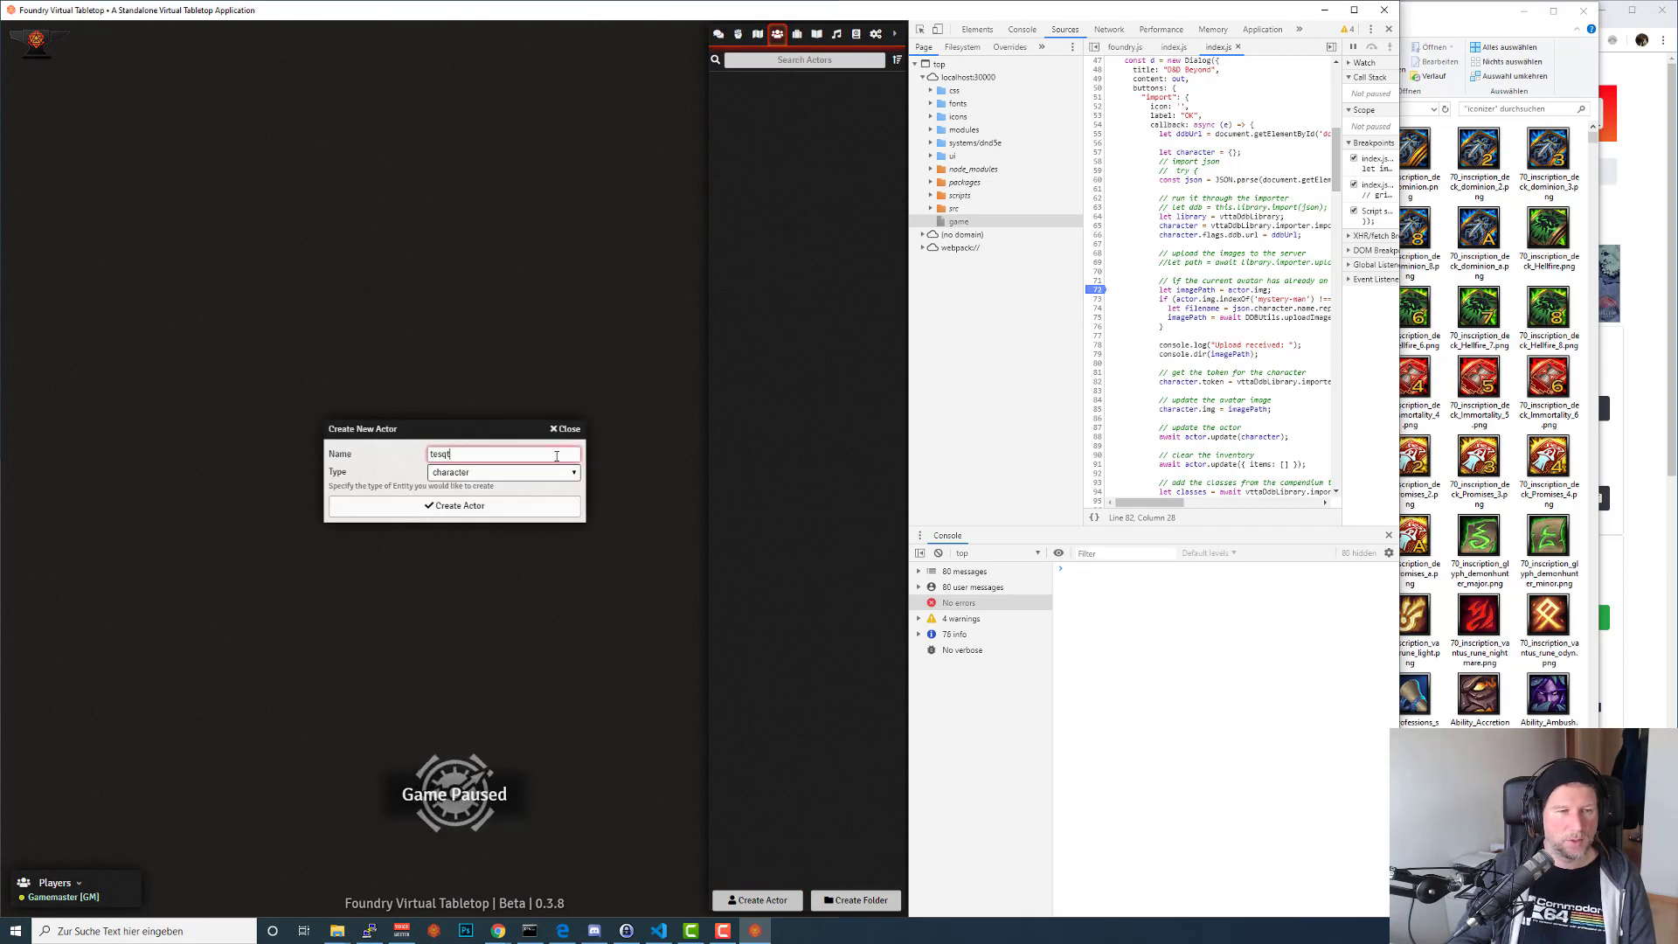
pyautogui.press('Return')
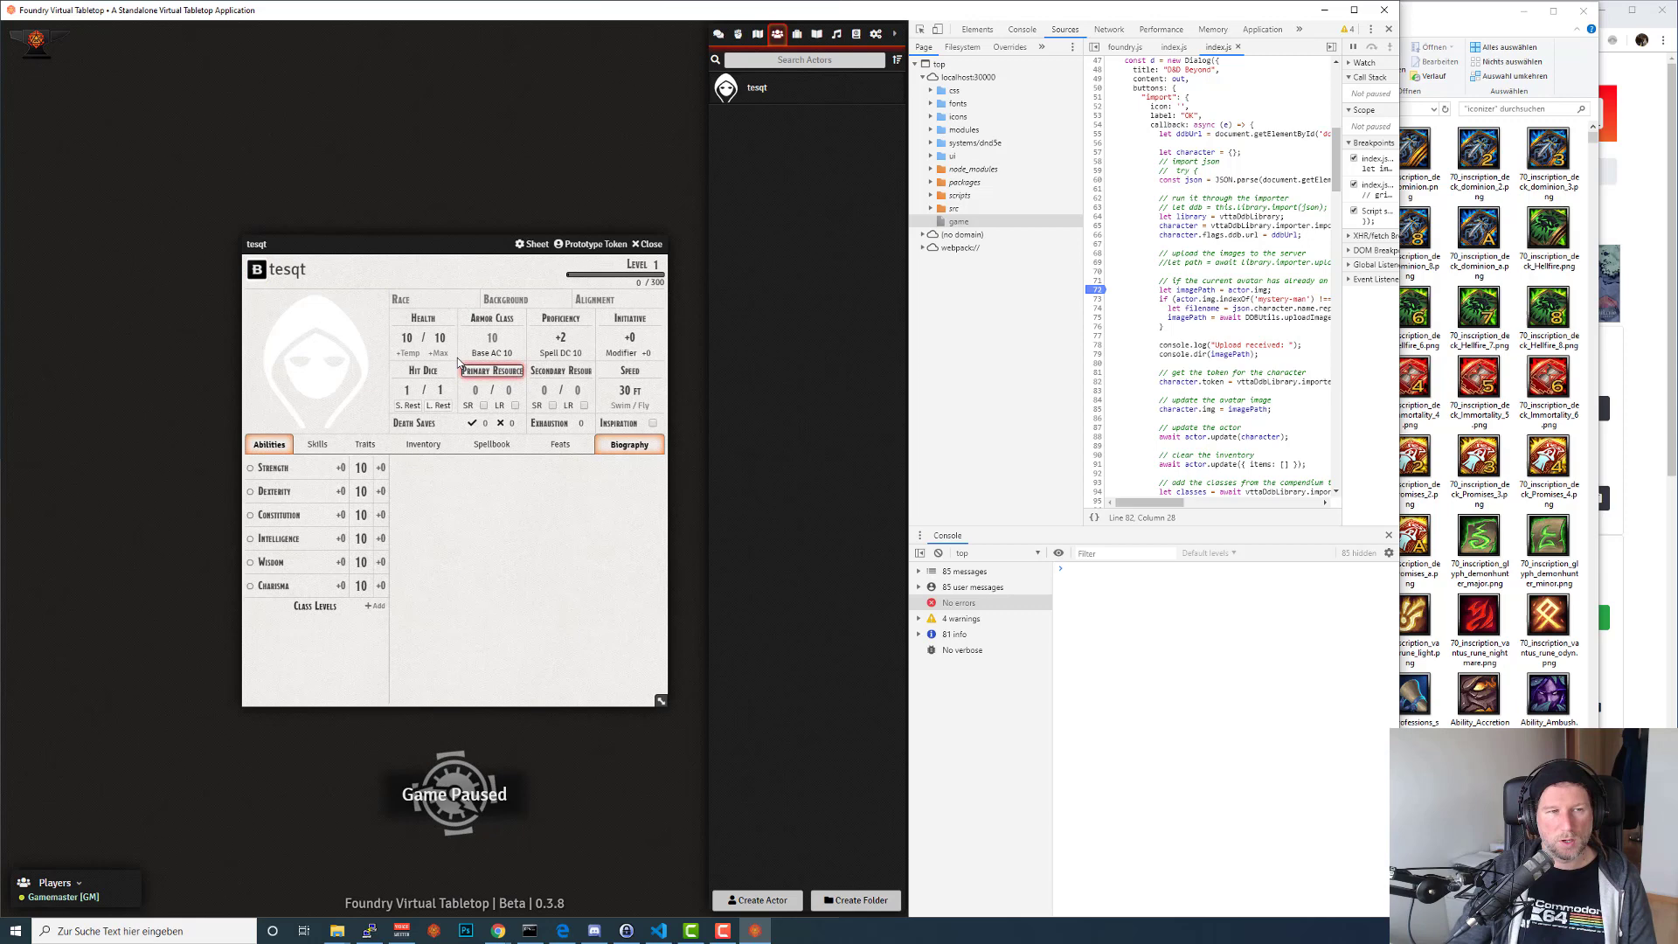
pyautogui.click(260, 272)
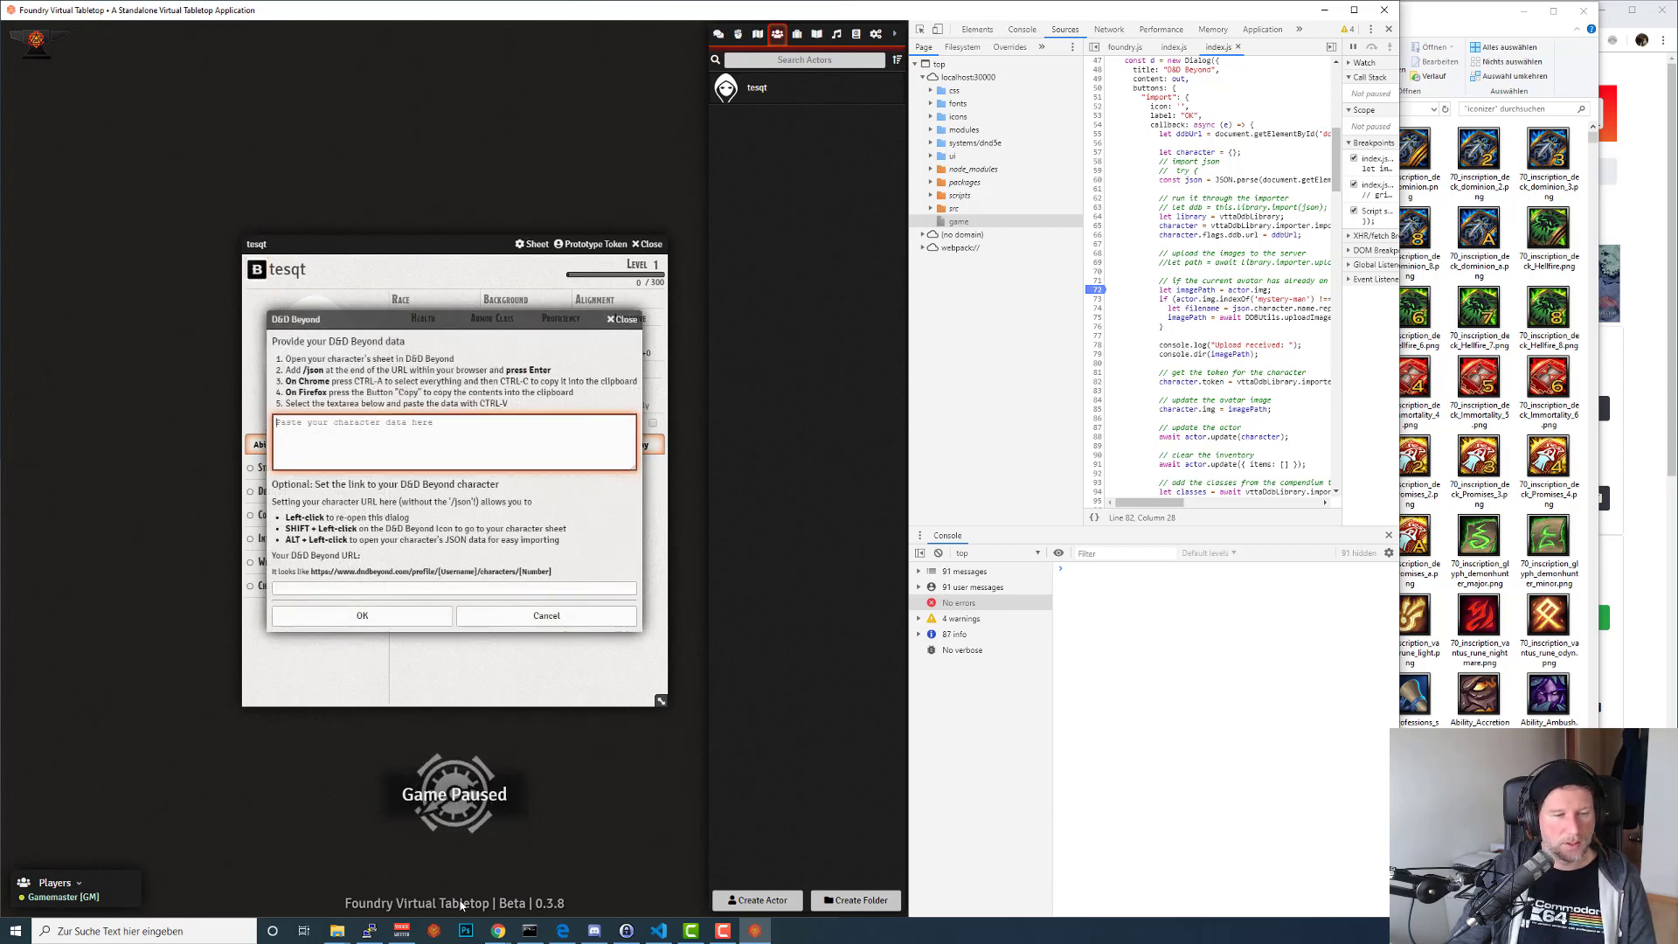
# Switch to Chrome and open dndbeyond.com in a new tab.
pyautogui.click(497, 931)
pyautogui.click(564, 874)
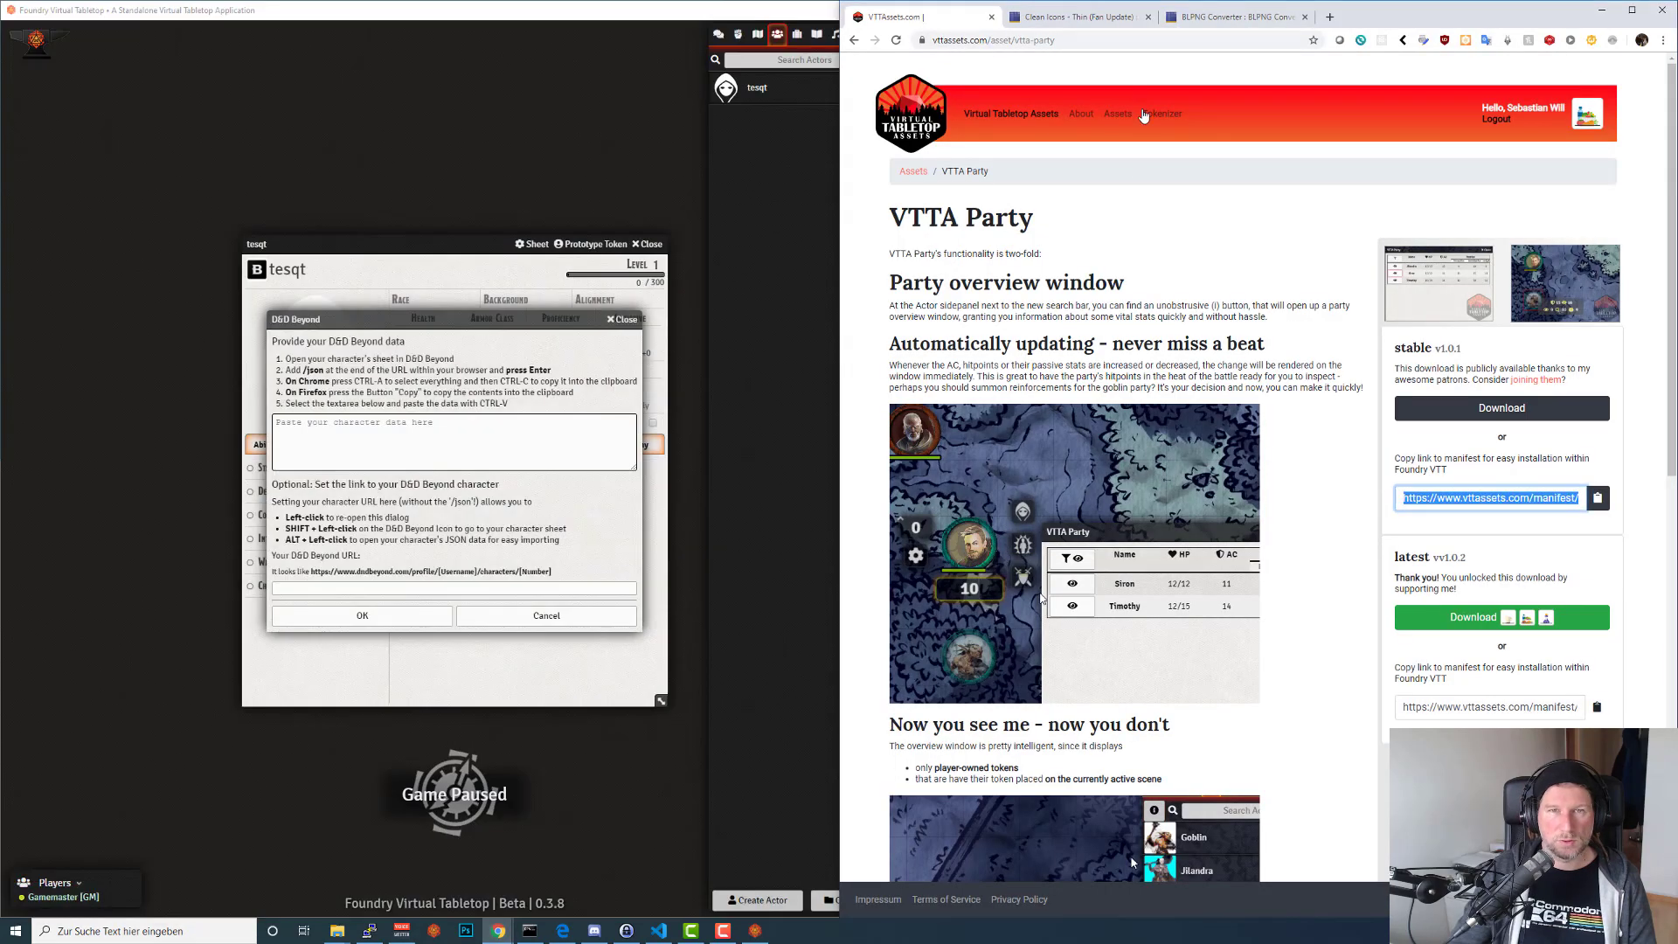
pyautogui.hotkey('ctrl', 't')
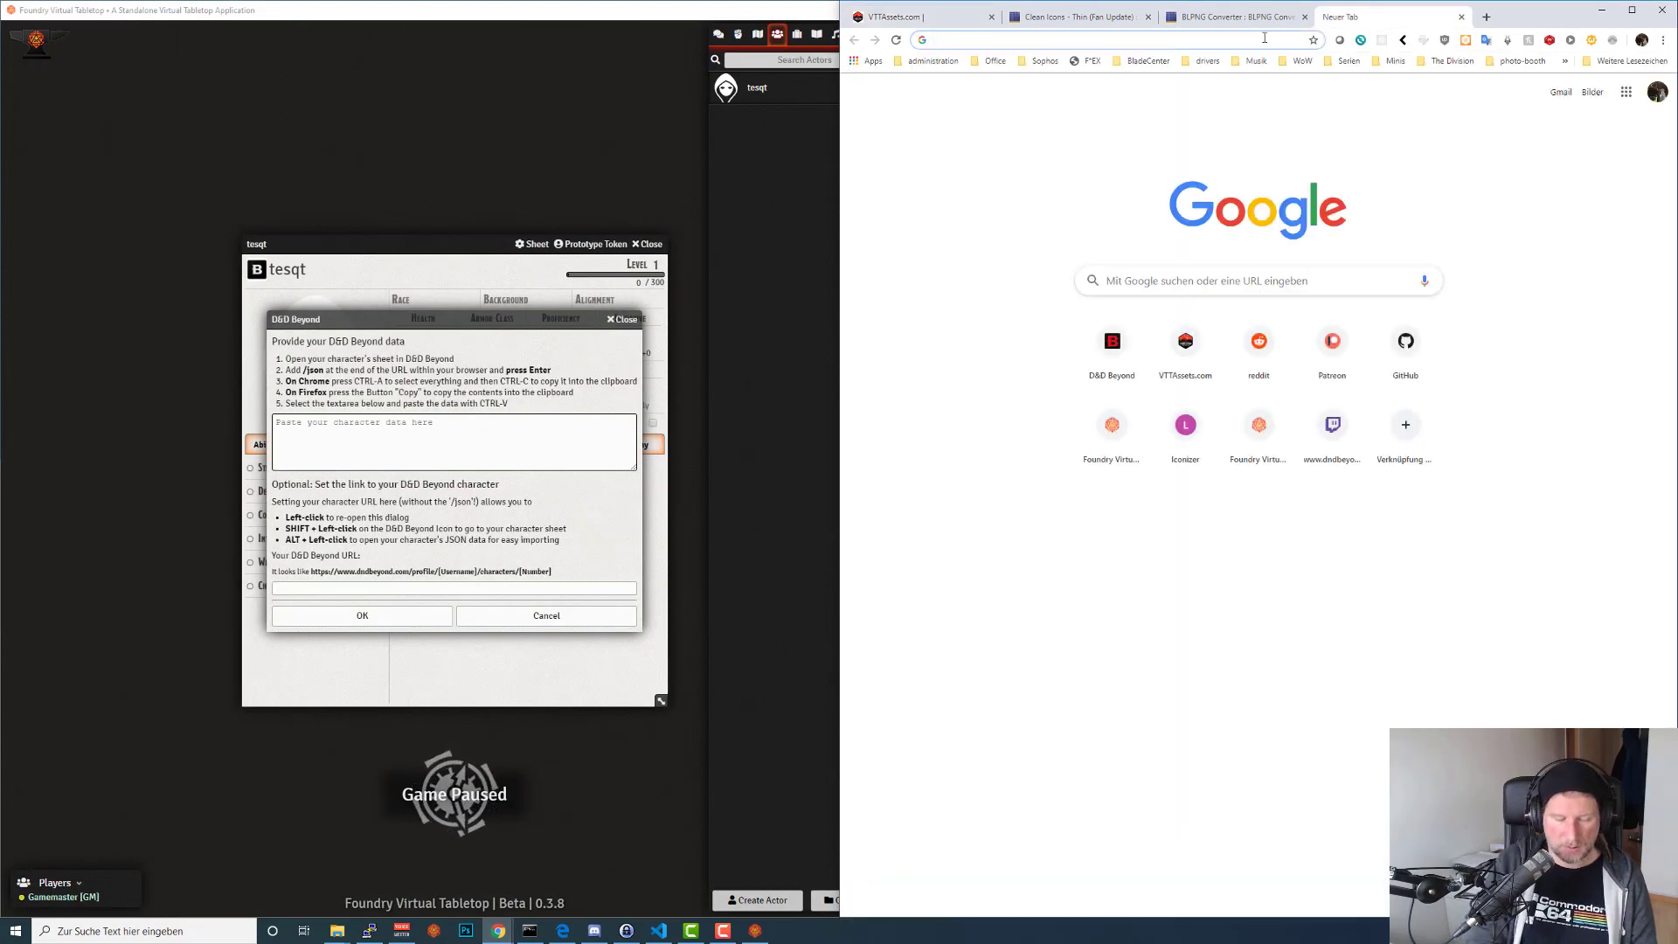
pyautogui.write('dndbeyond.com')
pyautogui.press('Return')
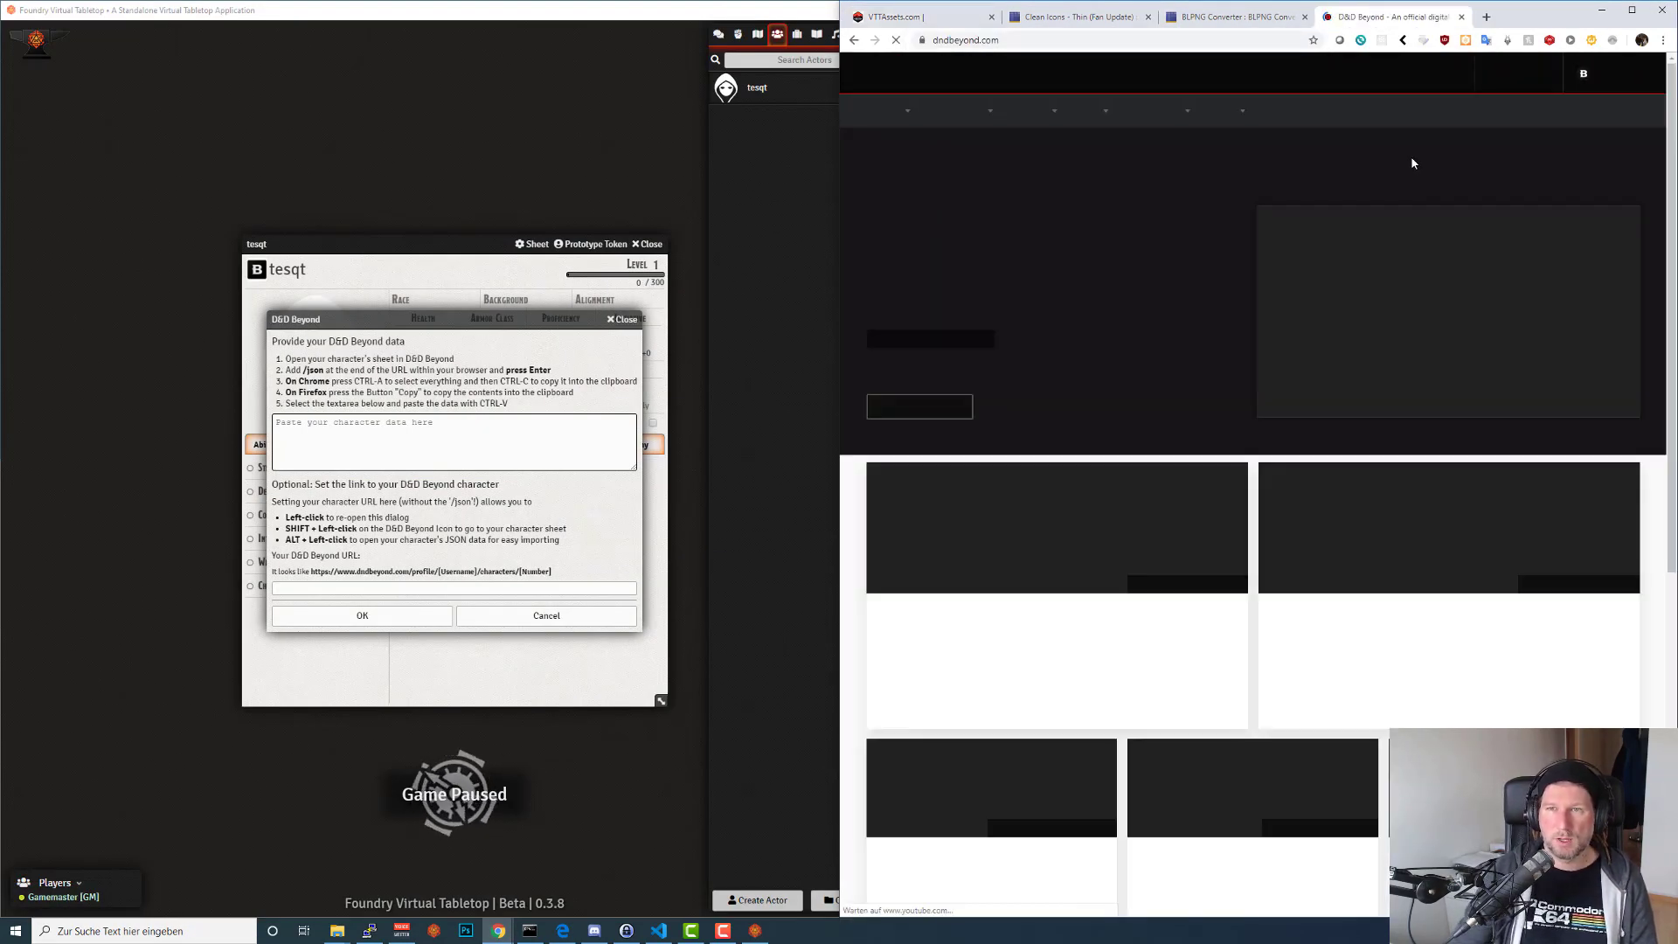
# Open the sheet of the character Curth from the account's D&D Beyond character list and dismiss the pop-up message.
pyautogui.moveTo(1622, 78)
pyautogui.click(1584, 194)
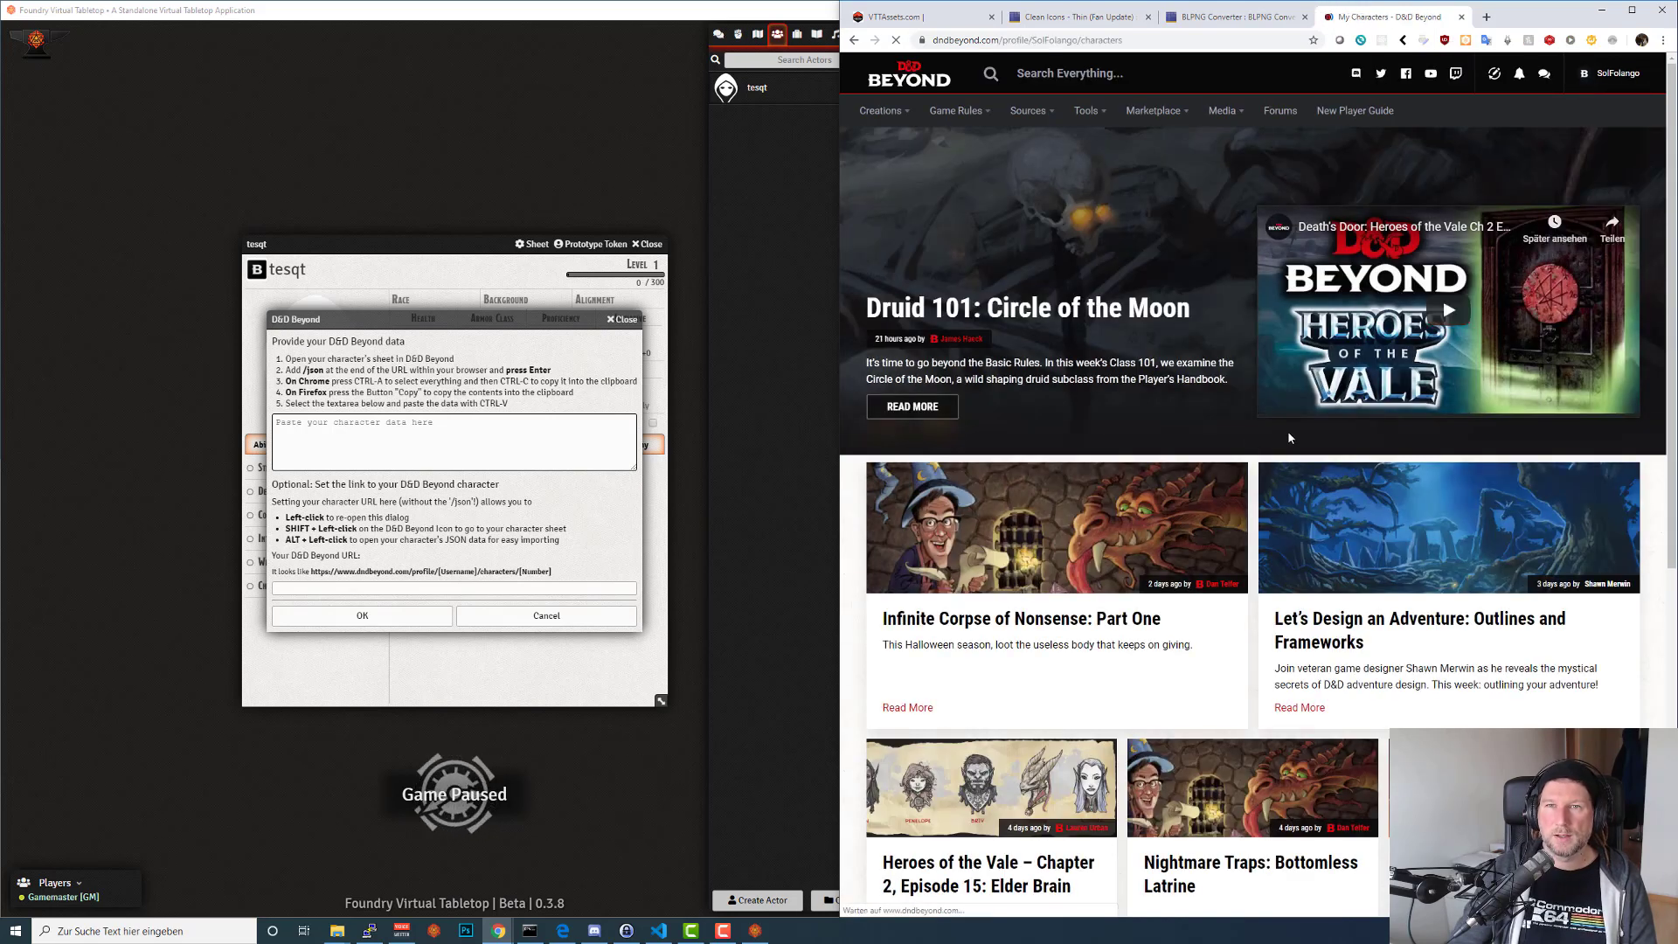
pyautogui.scroll(-6, 1288, 437)
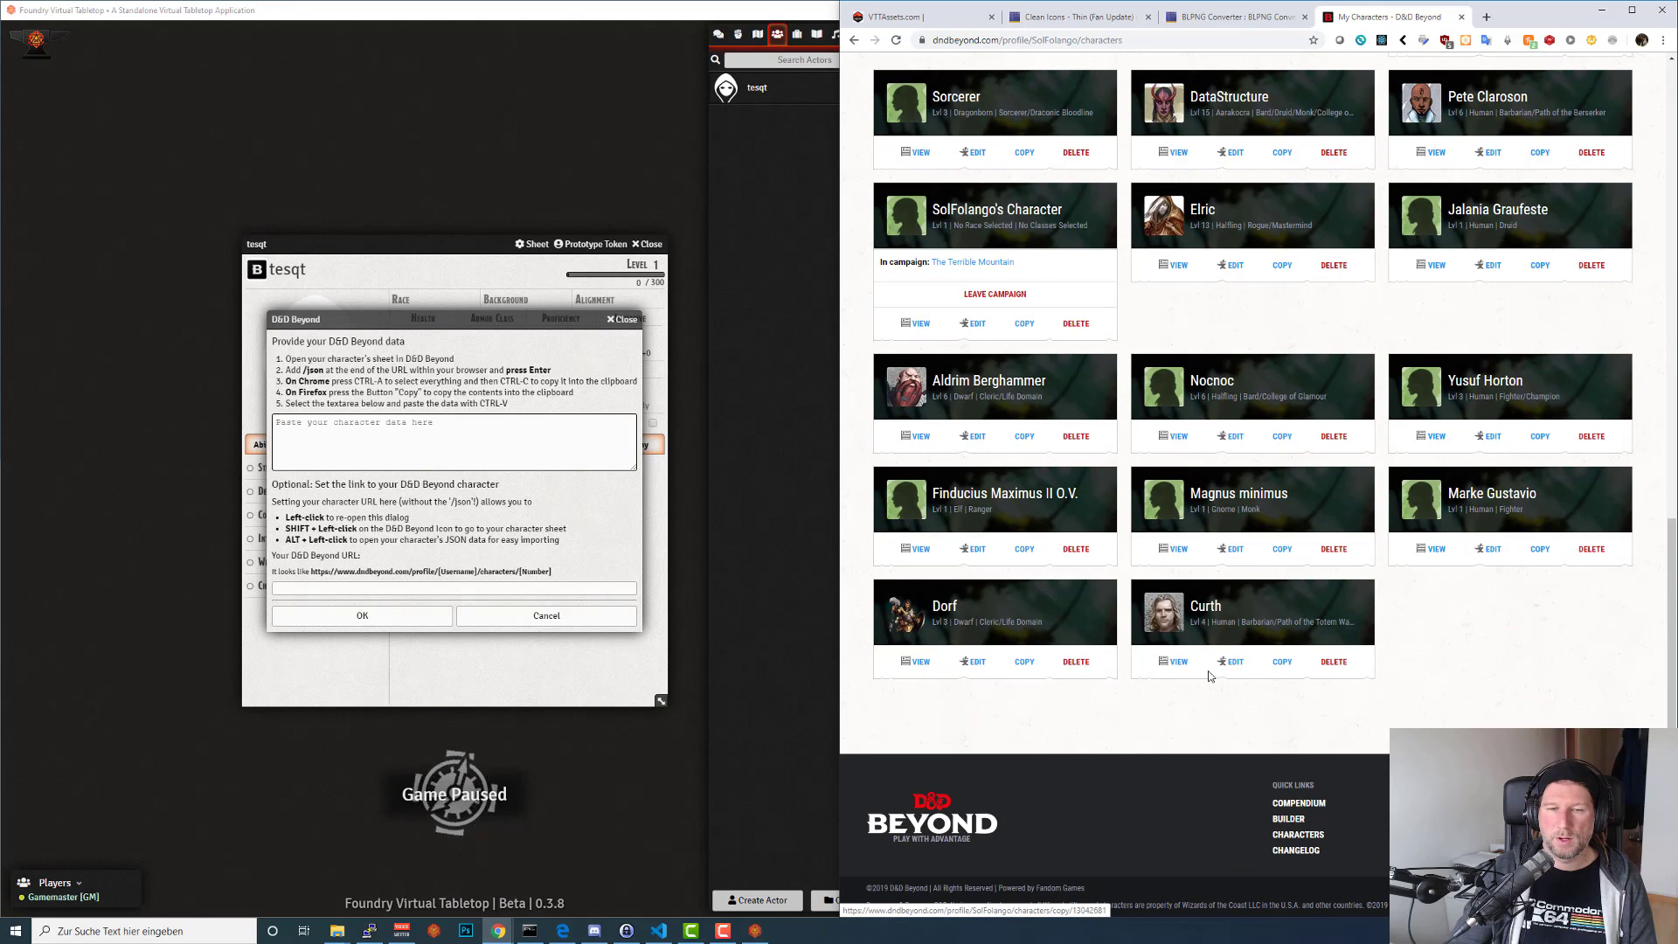
pyautogui.click(1175, 661)
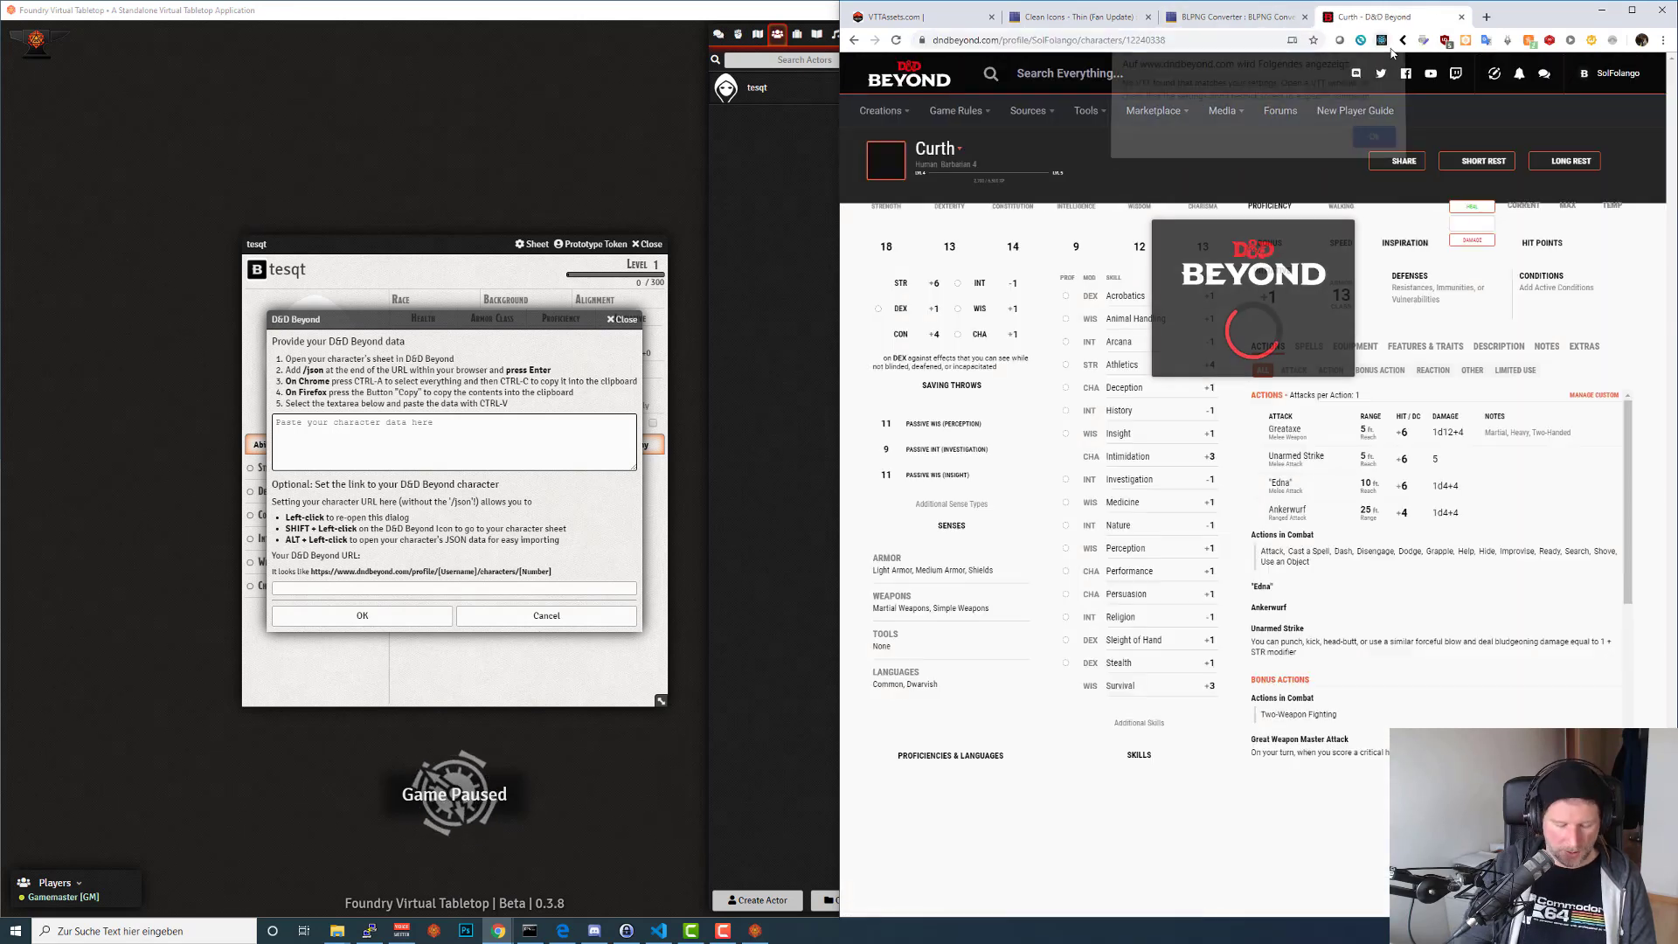
pyautogui.click(1380, 144)
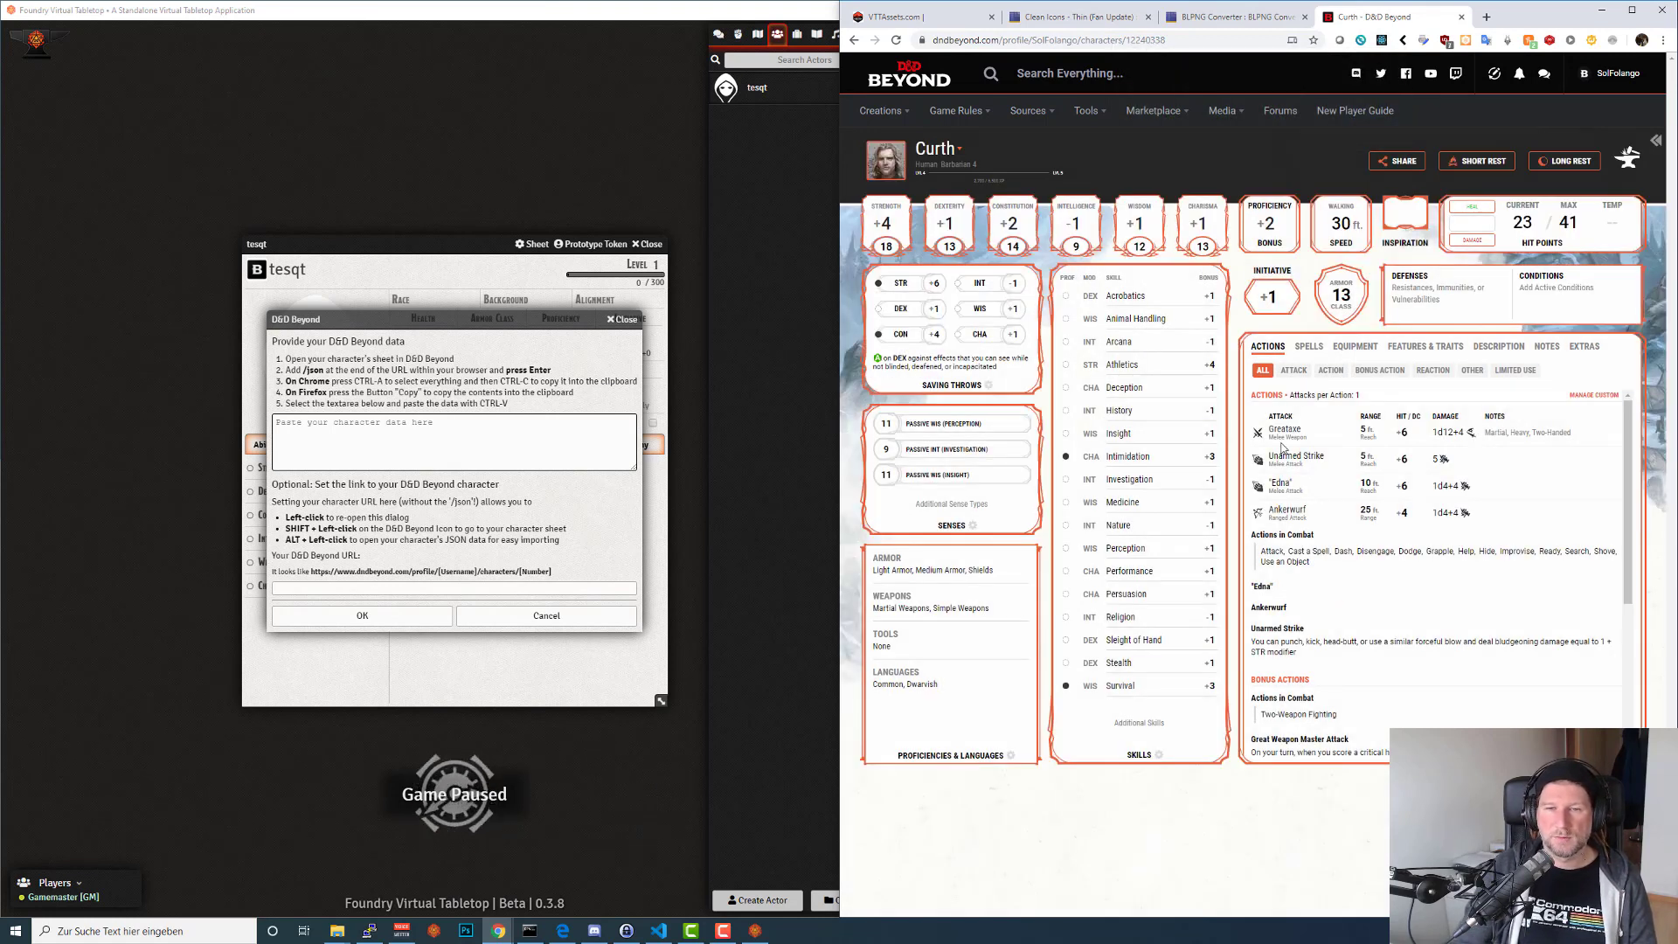
# Review Curth's spells, equipment and actions on the D&D Beyond character sheet.
pyautogui.click(1309, 346)
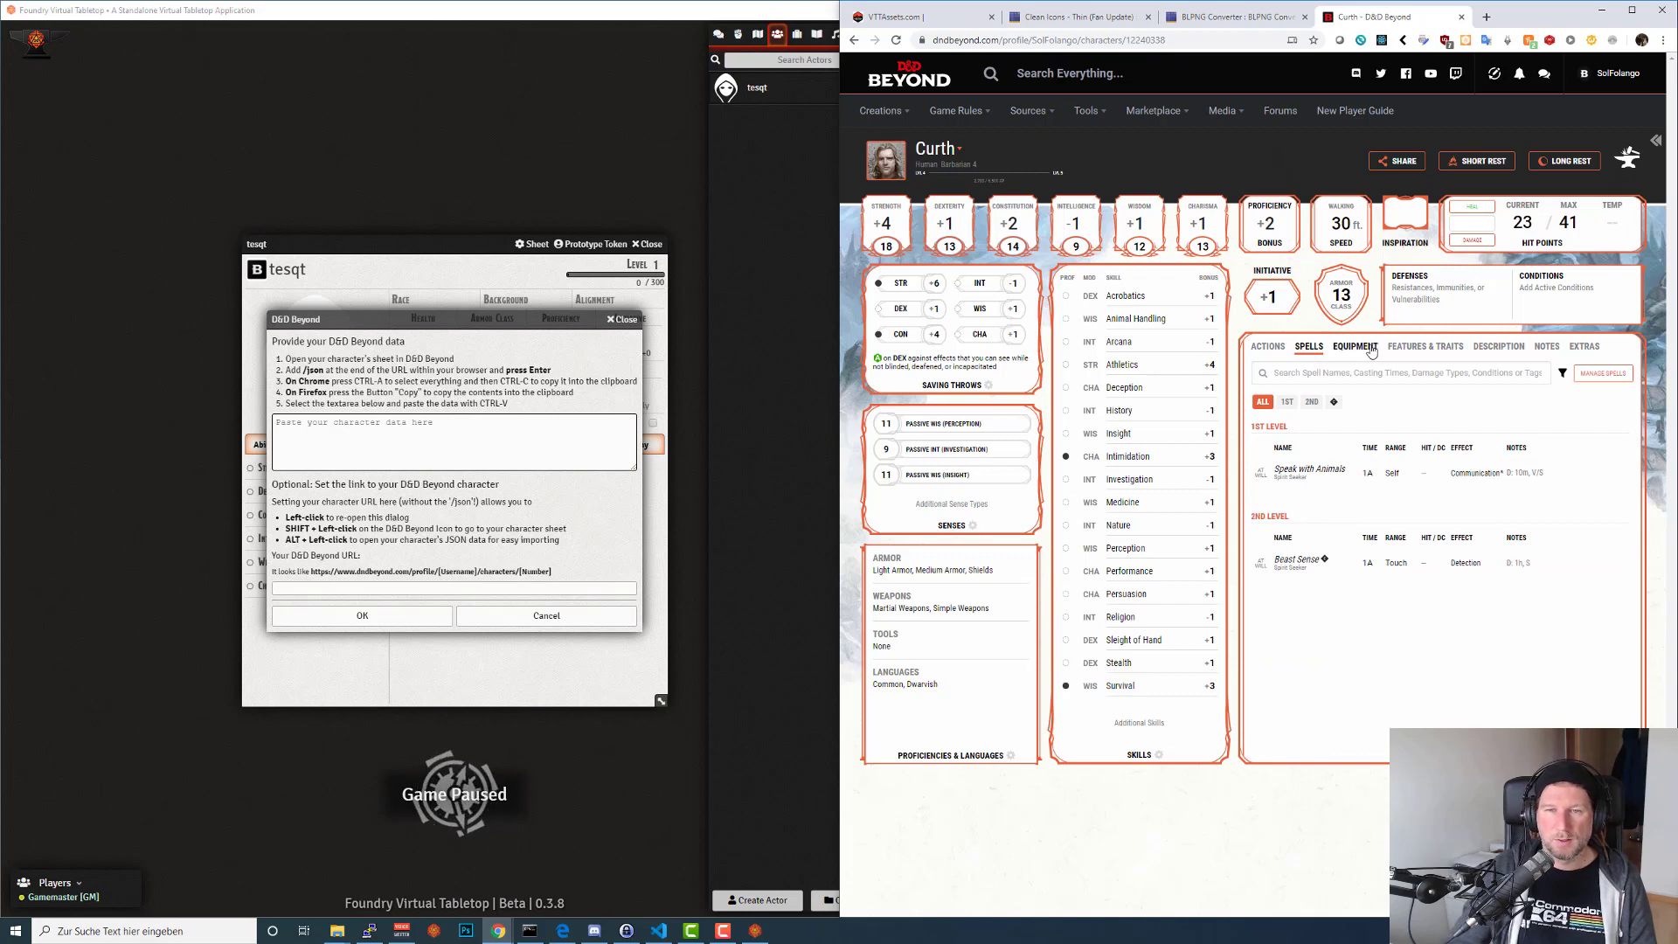
pyautogui.click(1355, 346)
pyautogui.scroll(-1, 1332, 629)
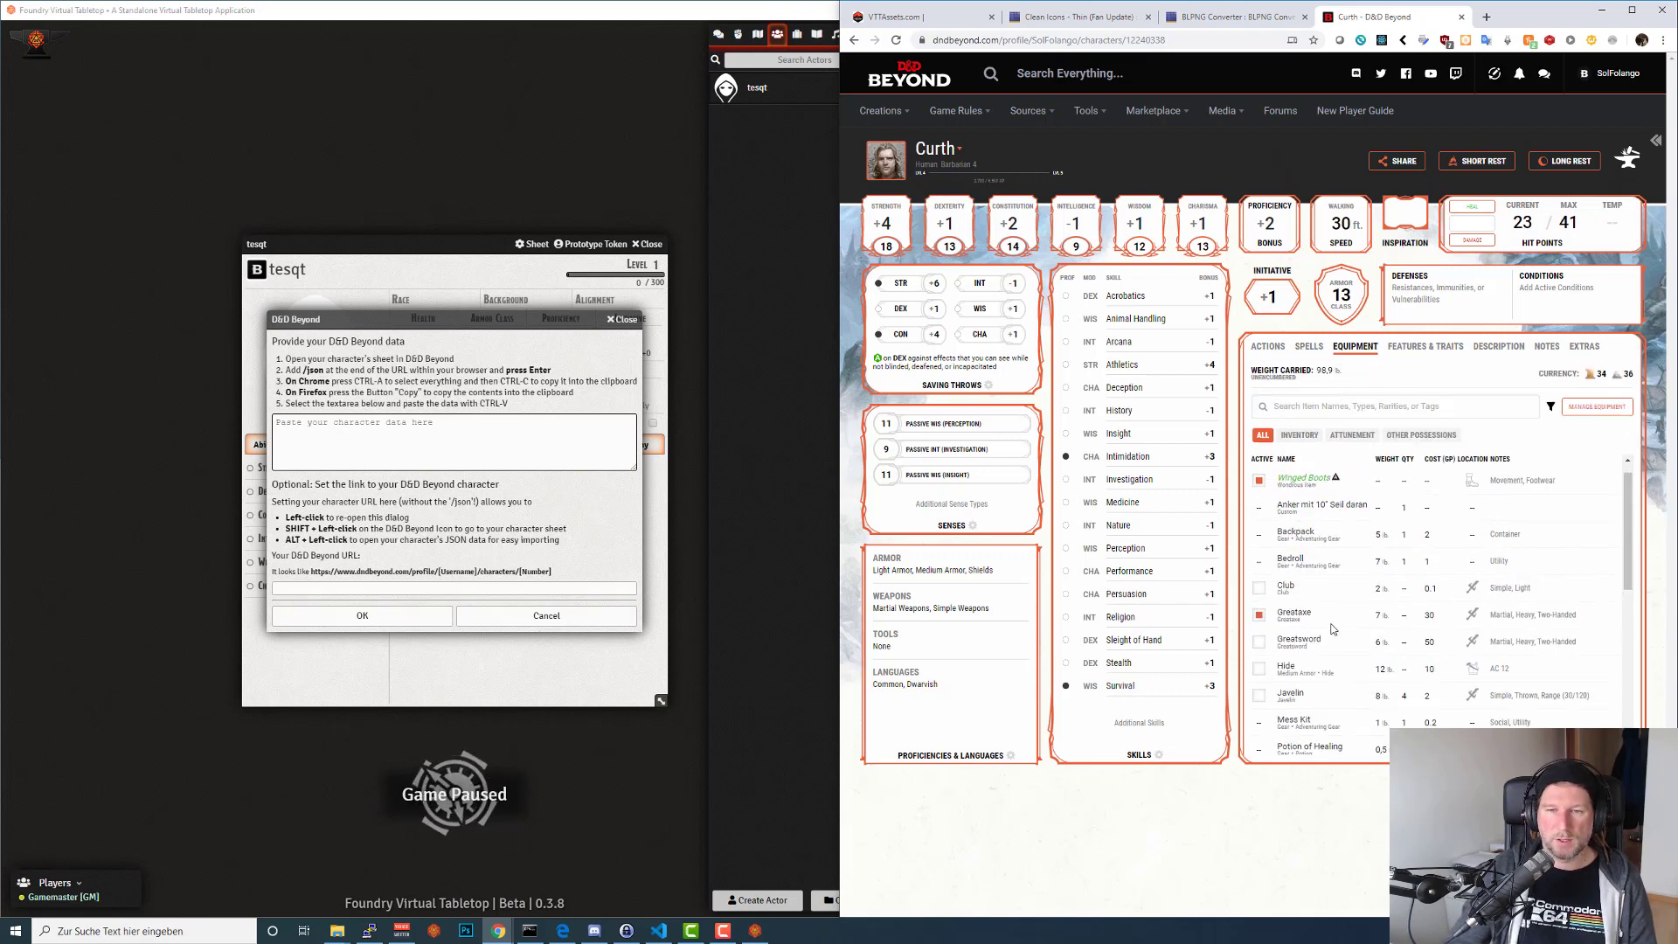
pyautogui.click(1308, 346)
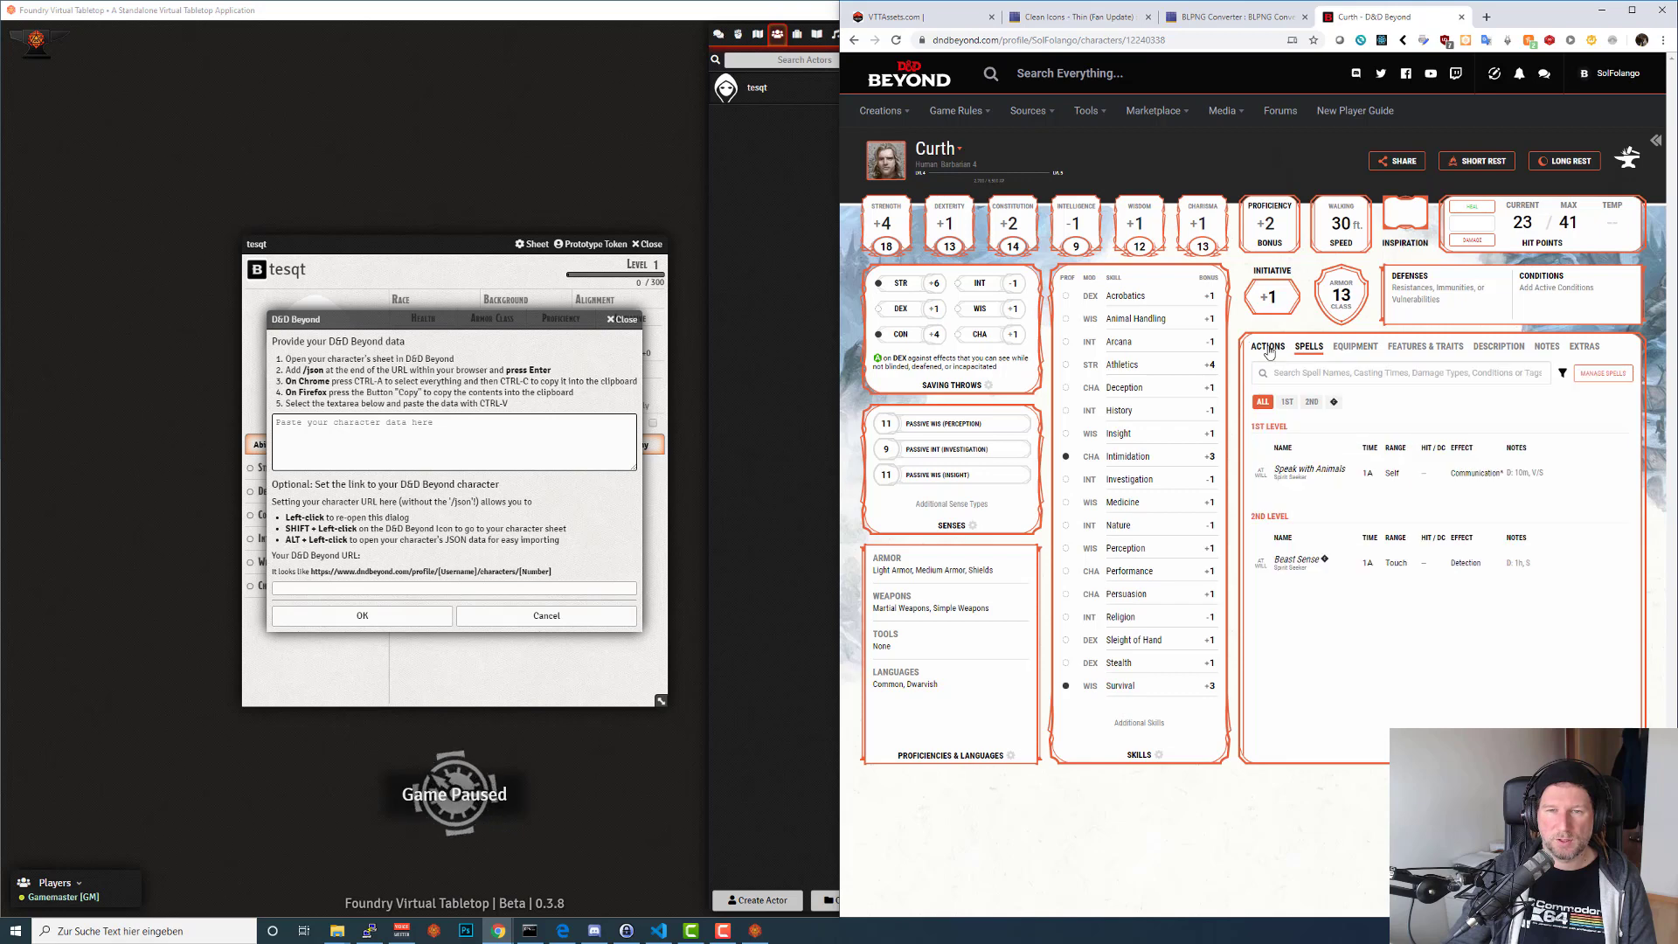
pyautogui.click(1267, 346)
# Append "/json" to the character sheet's URL and load the raw JSON data.
pyautogui.click(1204, 41)
pyautogui.moveTo(1216, 41); pyautogui.dragTo(1203, 41)
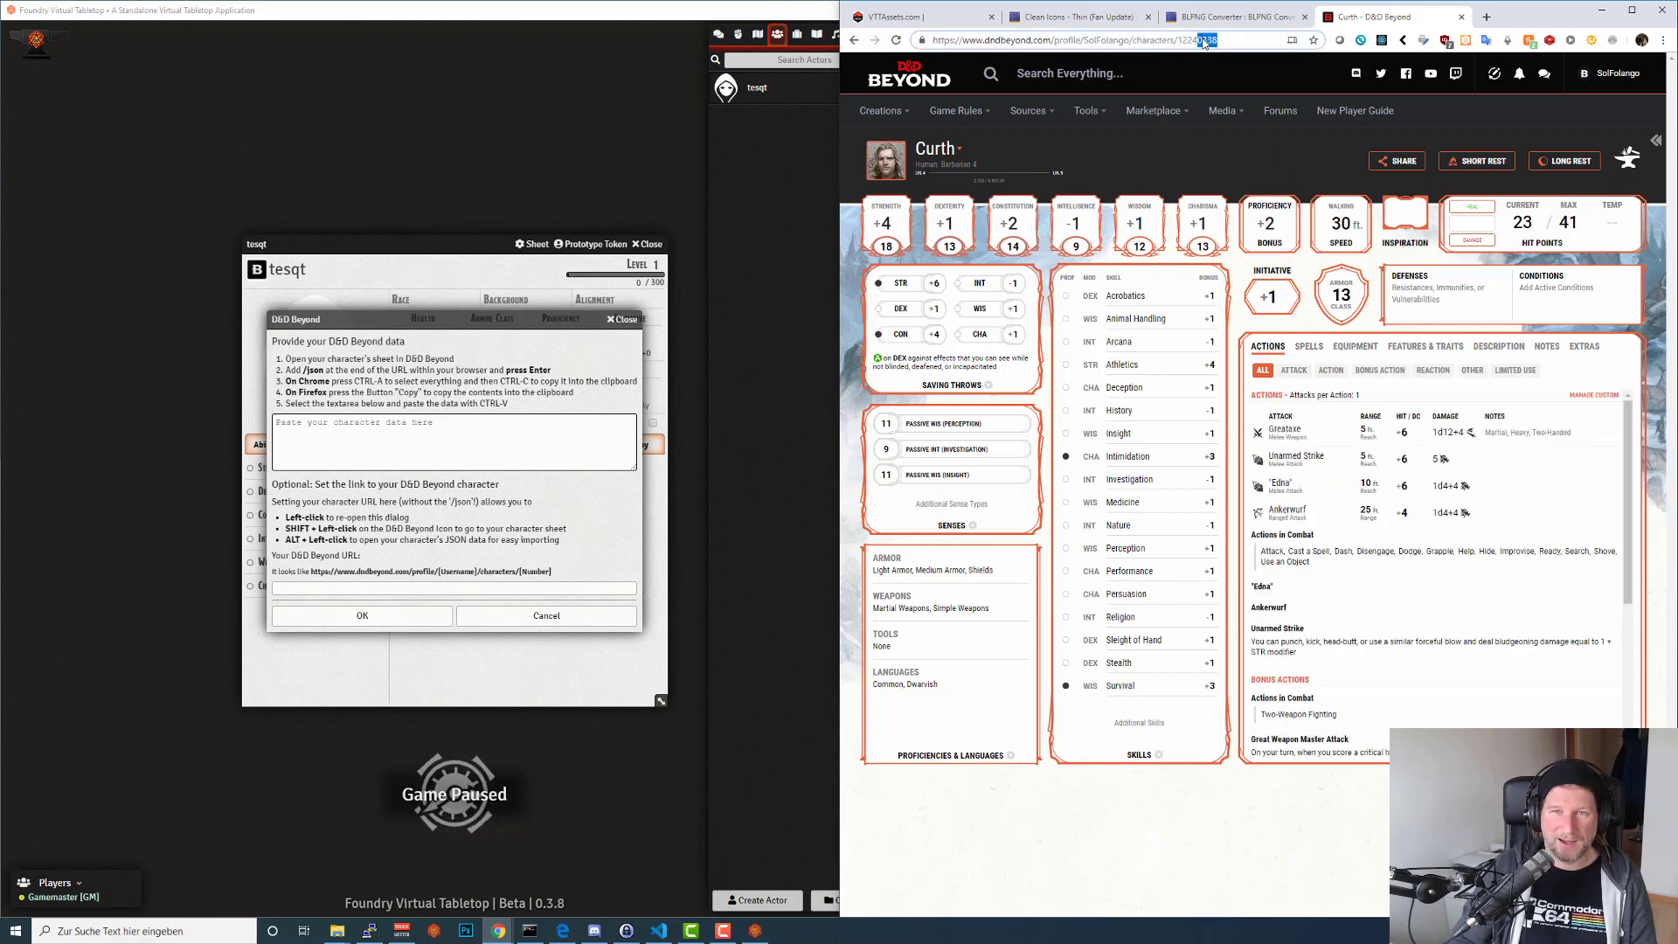
pyautogui.press('End')
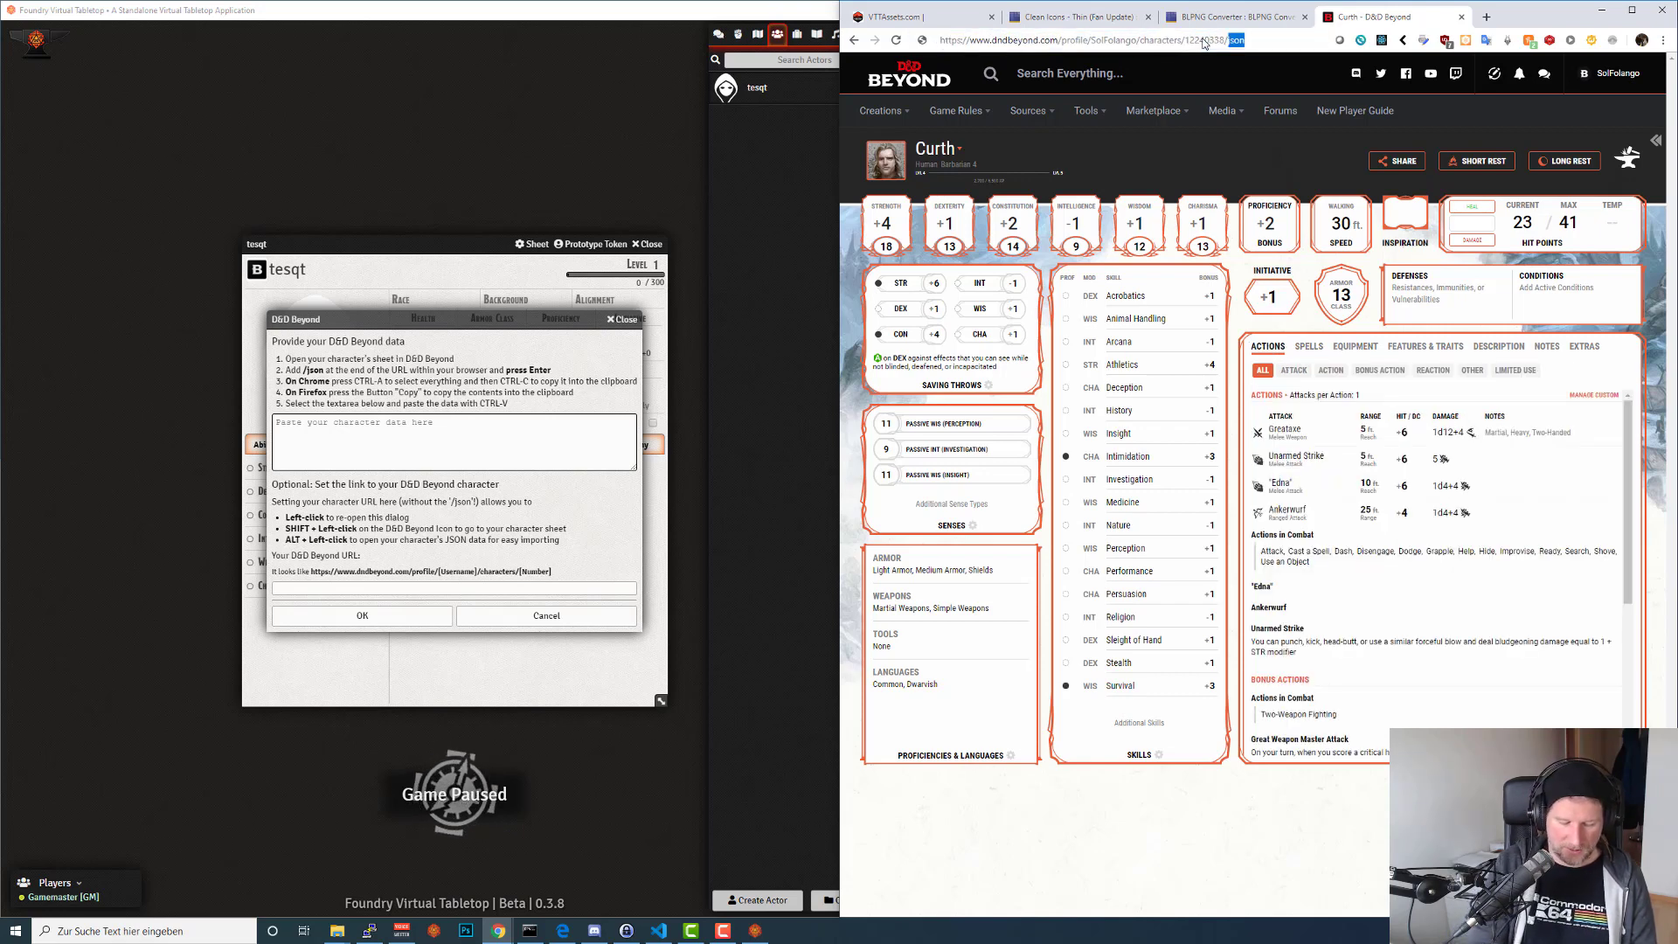
pyautogui.write('/json')
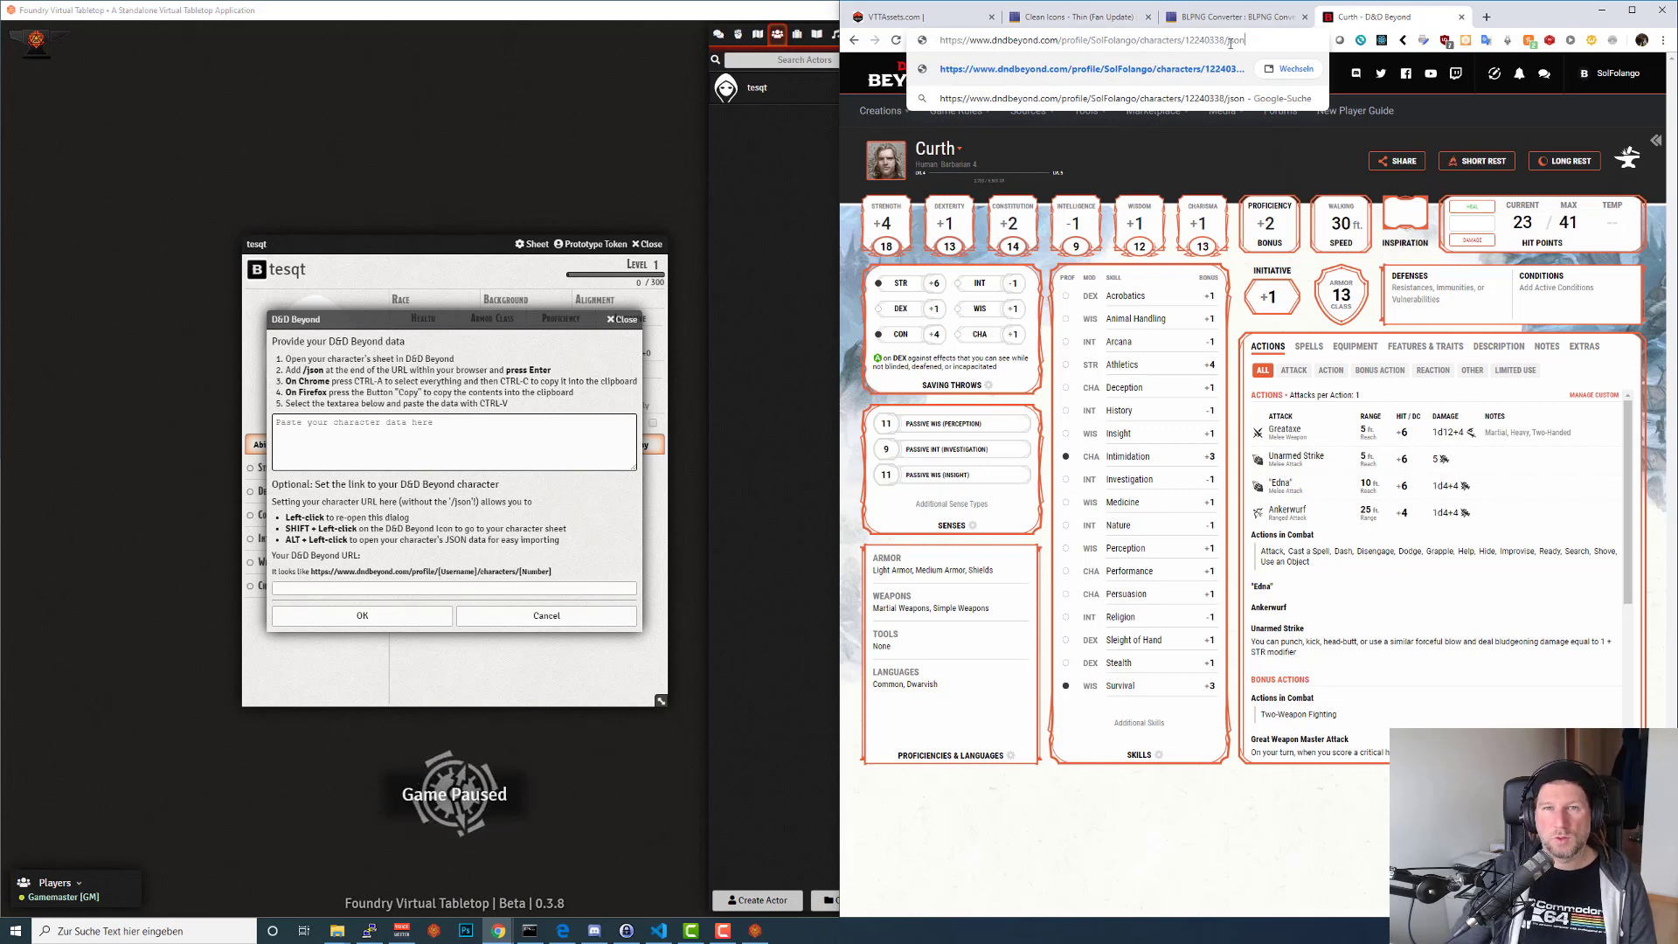
pyautogui.moveTo(1225, 41); pyautogui.dragTo(937, 44)
pyautogui.click(1258, 37)
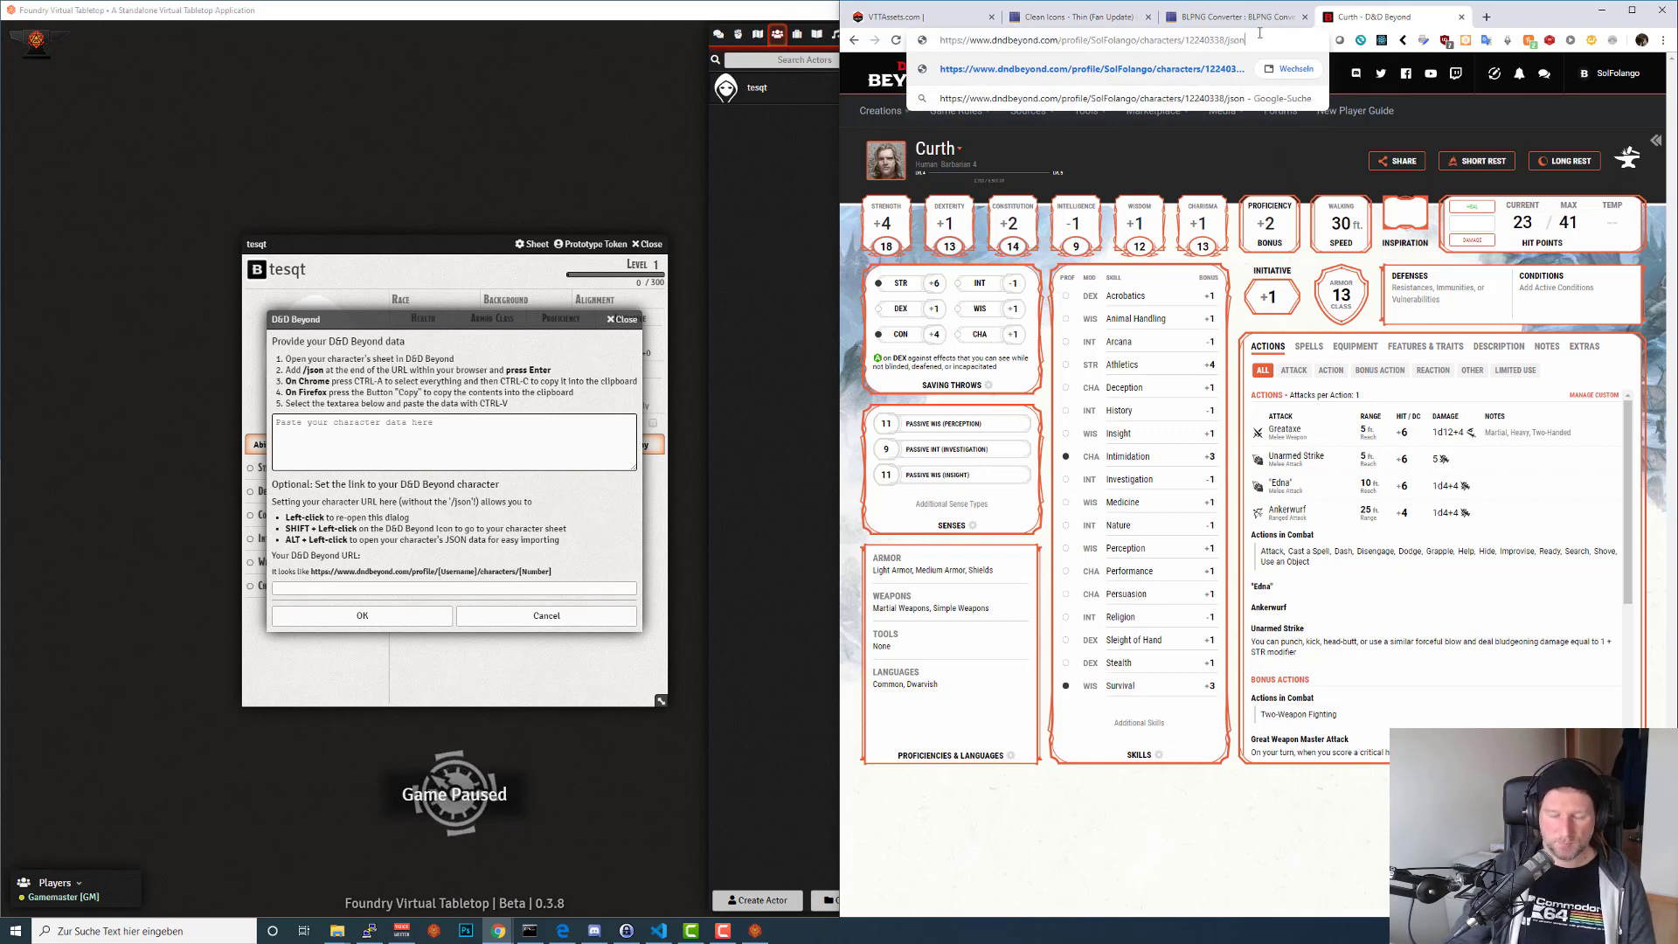
pyautogui.press('Return')
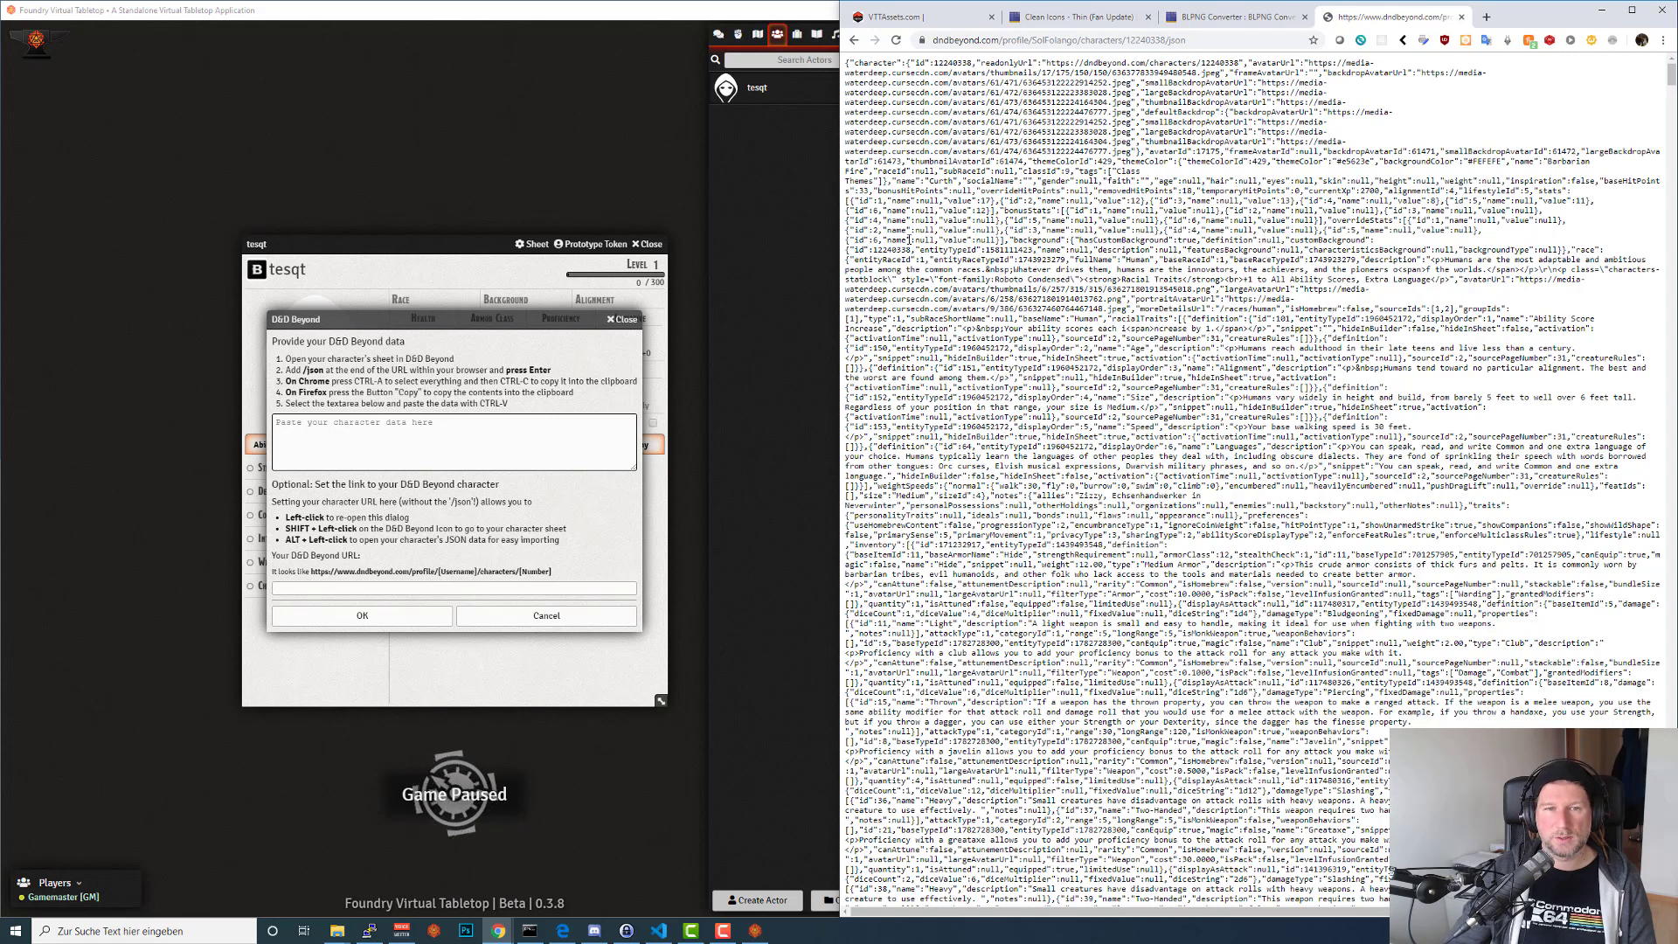
# Copy all the JSON data into Foundry's D&D Beyond import dialog and run the import, resuming script execution at the breakpoint.
pyautogui.scroll(-7, 999, 437)
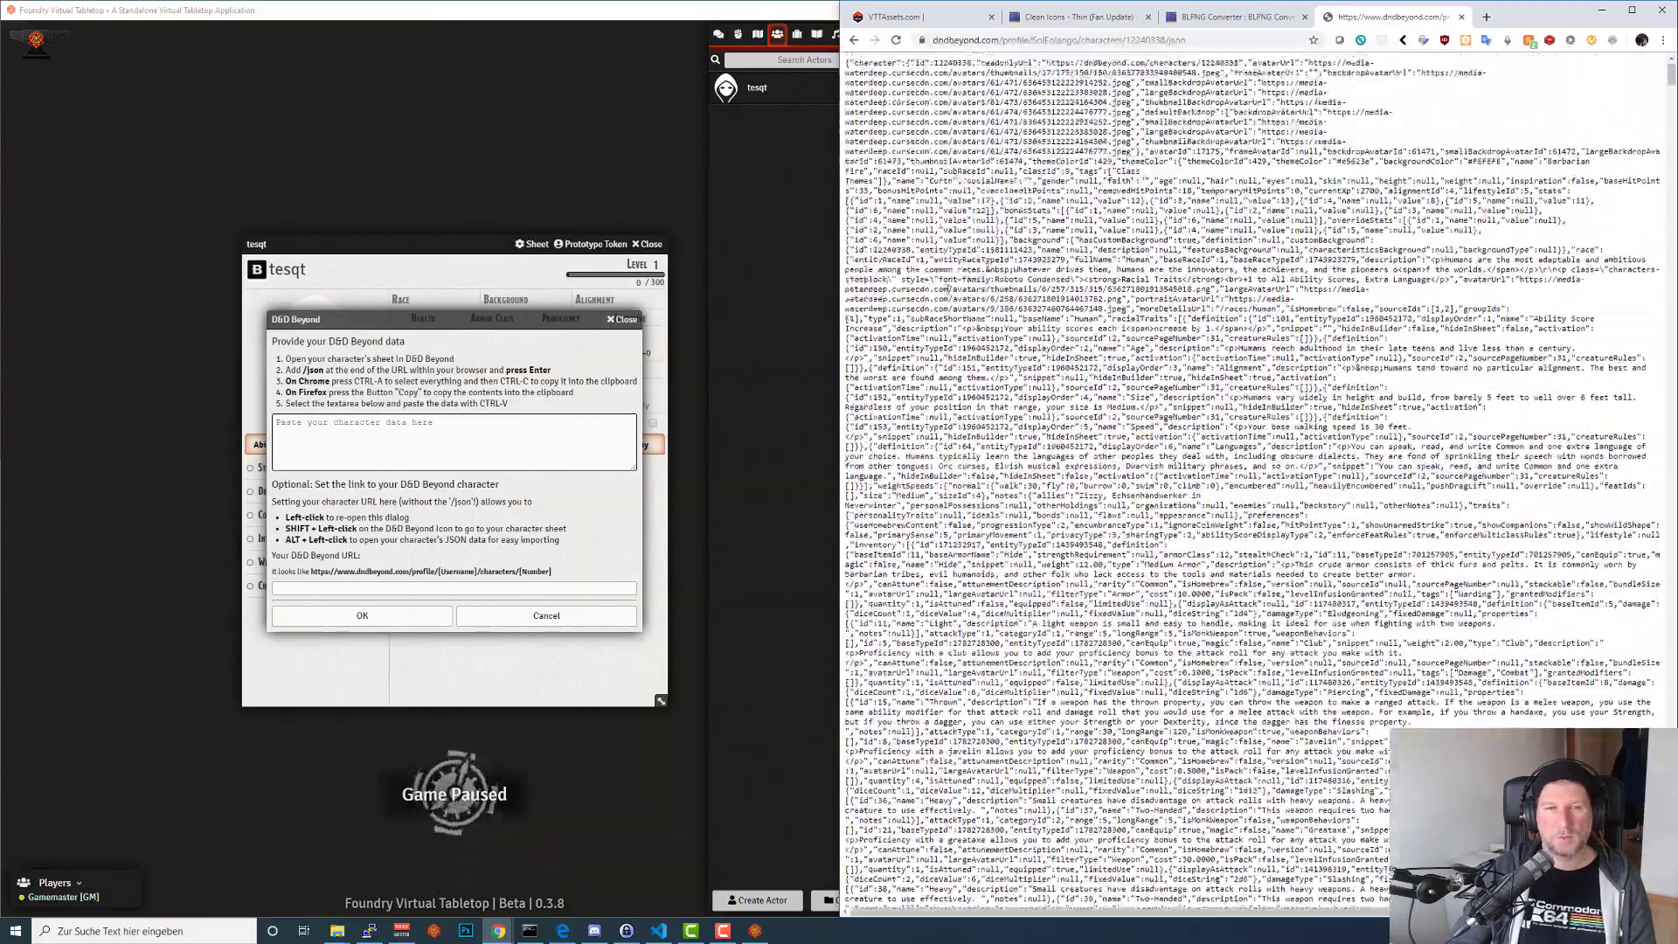
pyautogui.hotkey('ctrl', 'a')
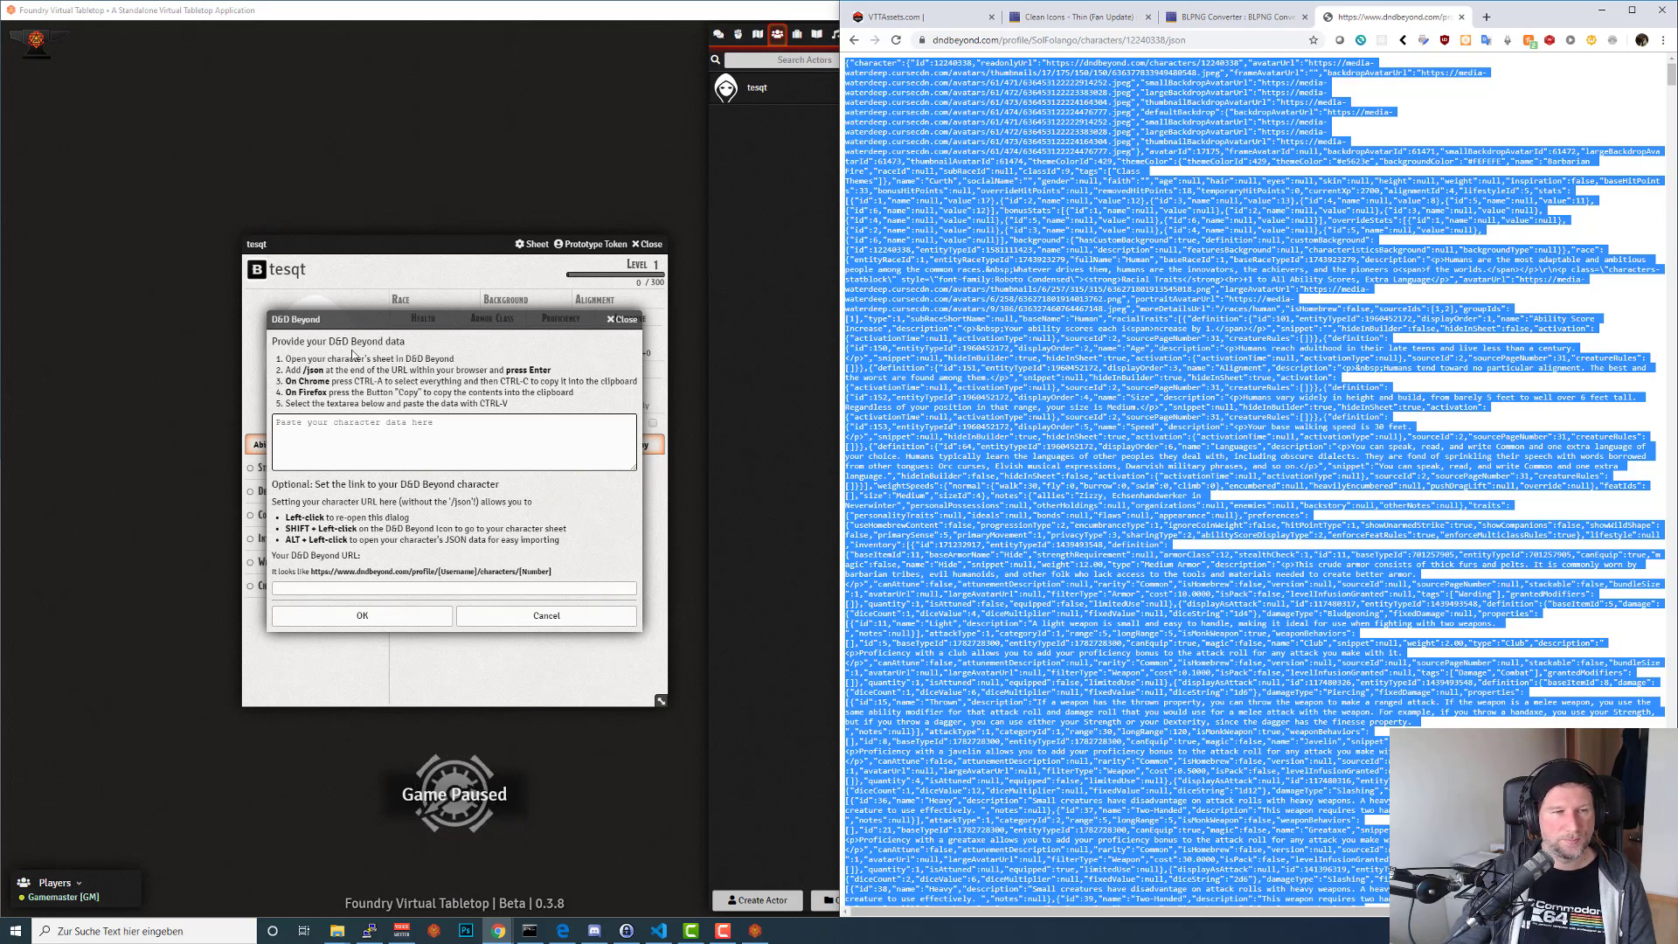
pyautogui.click(385, 441)
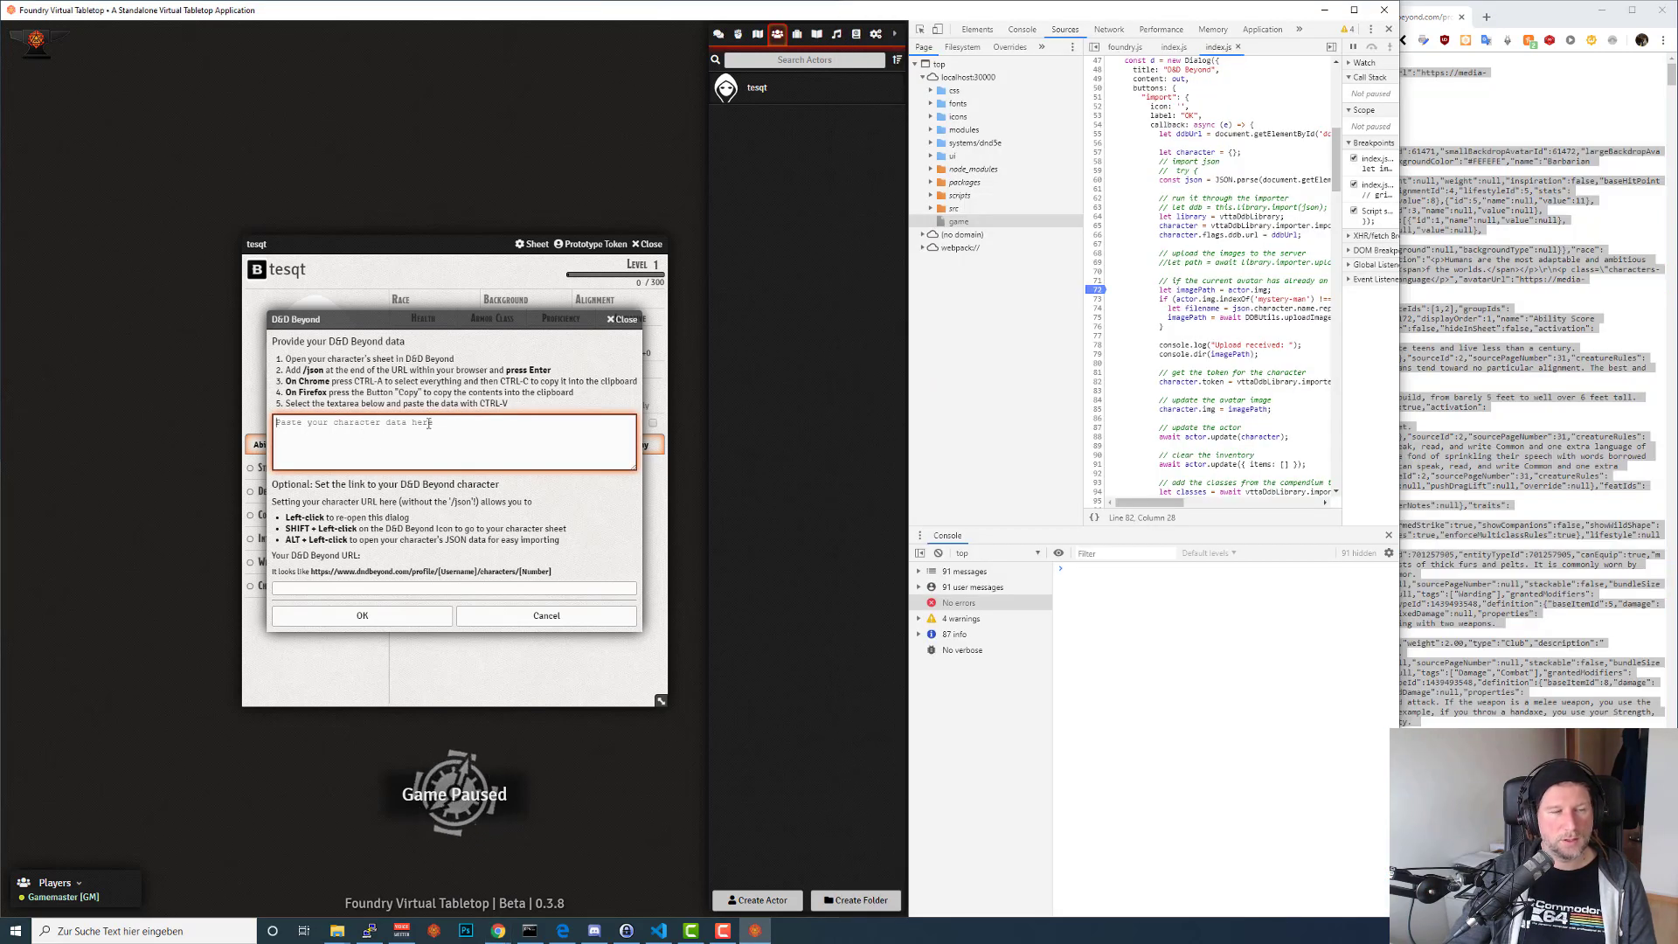
pyautogui.hotkey('ctrl', 'v')
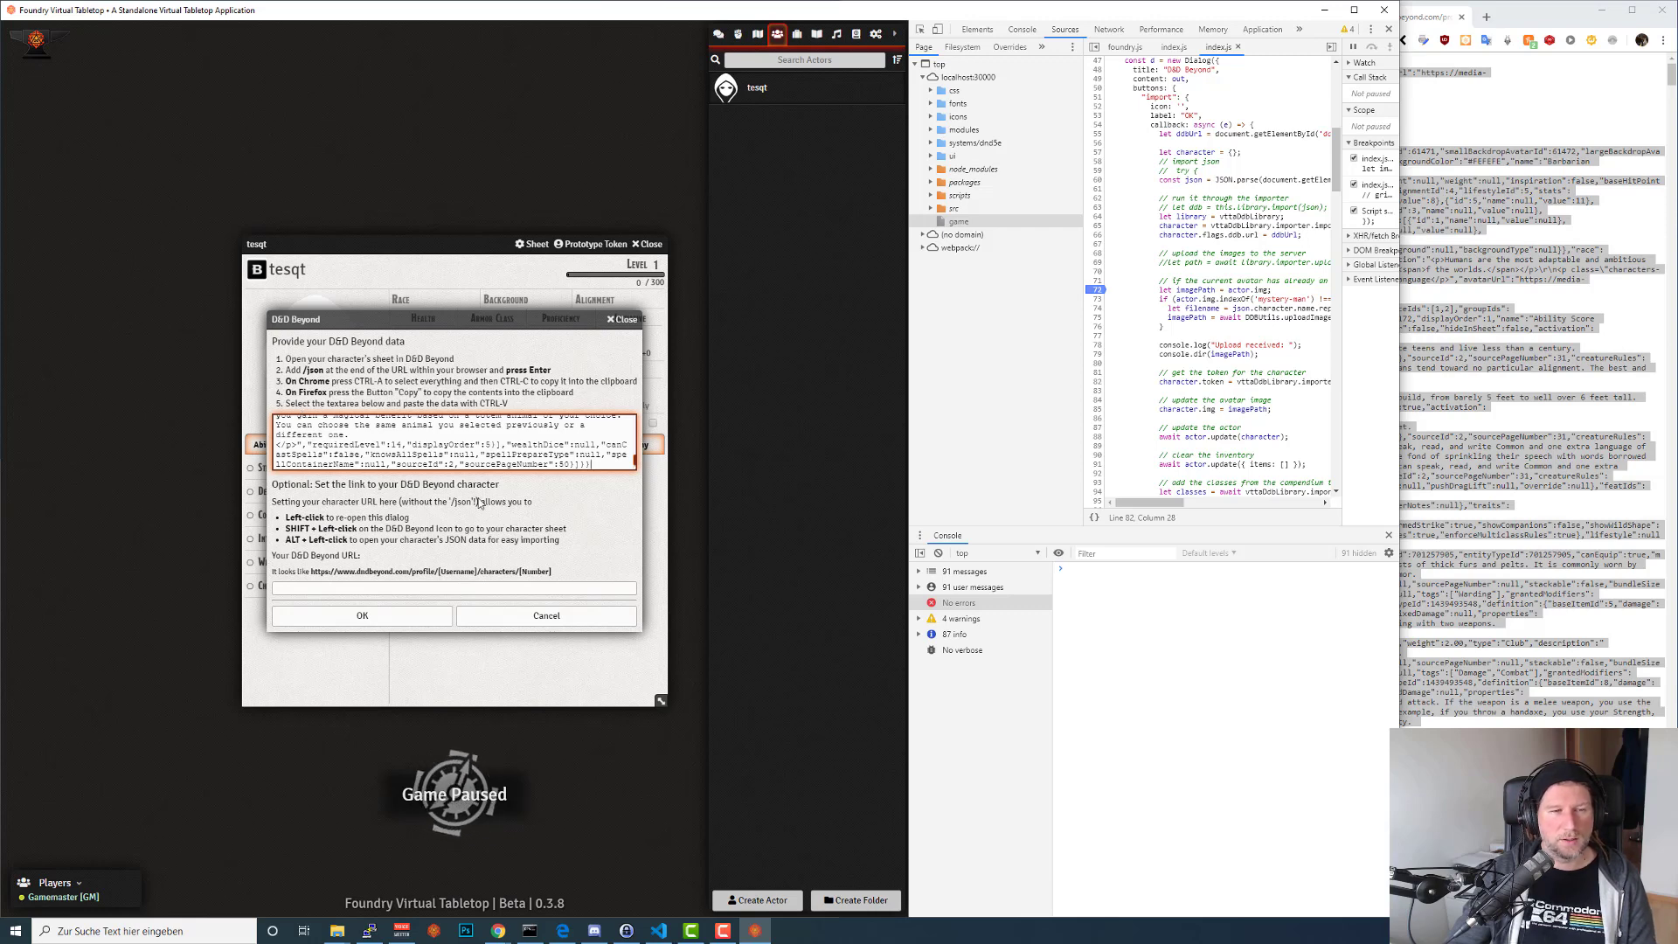
pyautogui.click(372, 612)
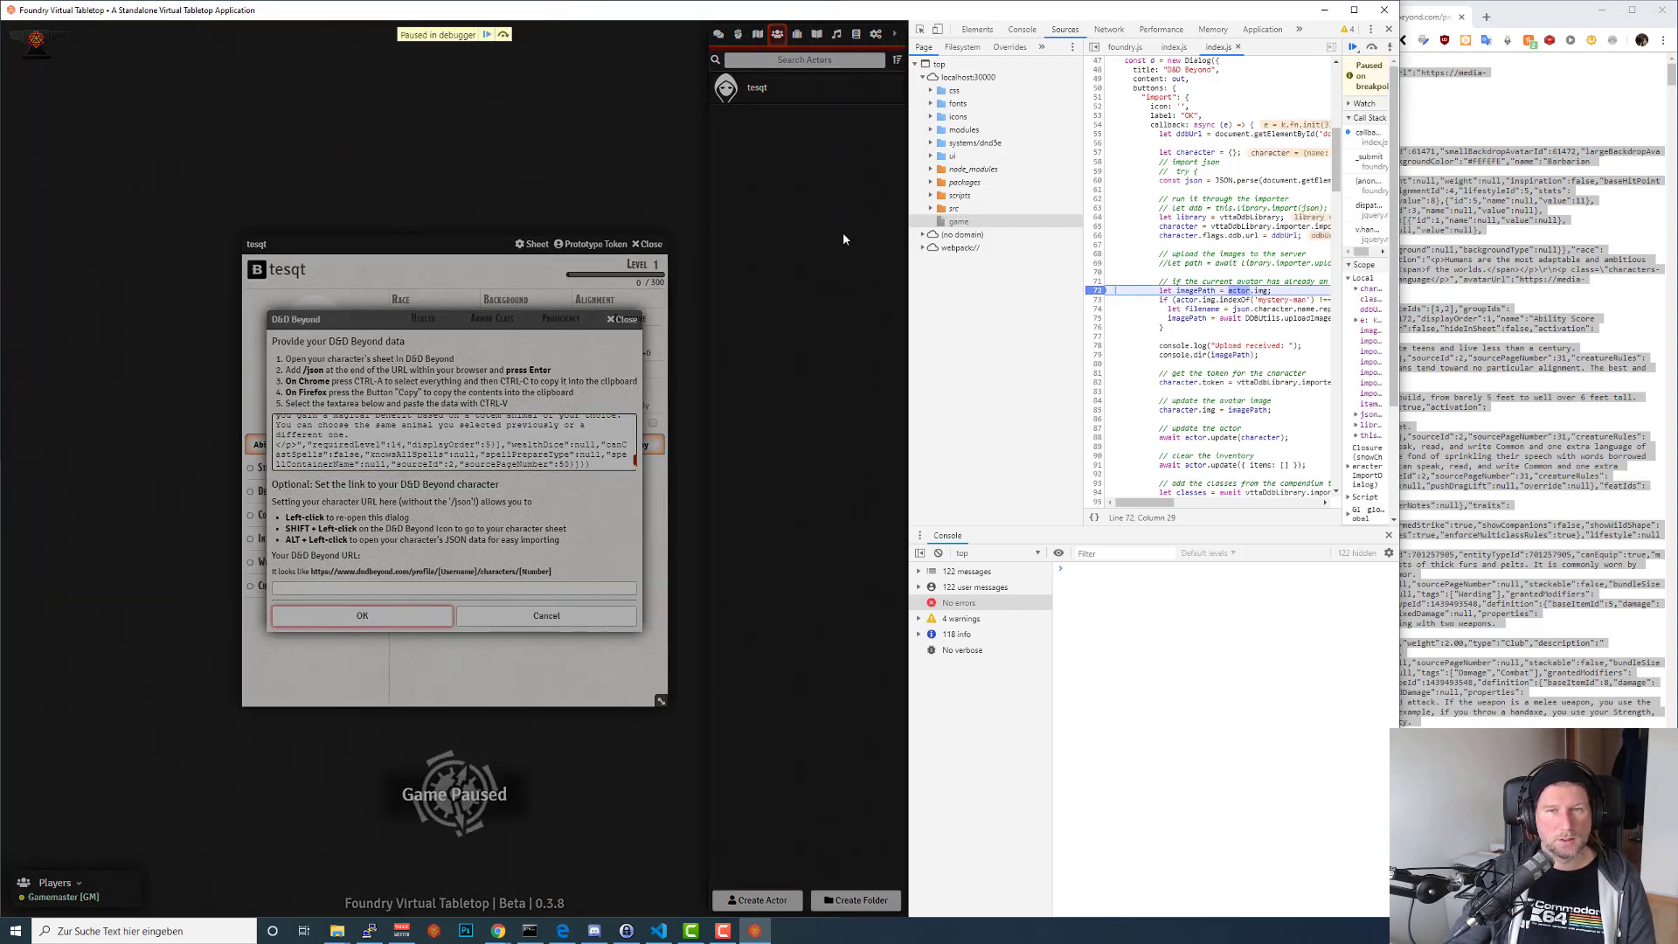
pyautogui.click(486, 36)
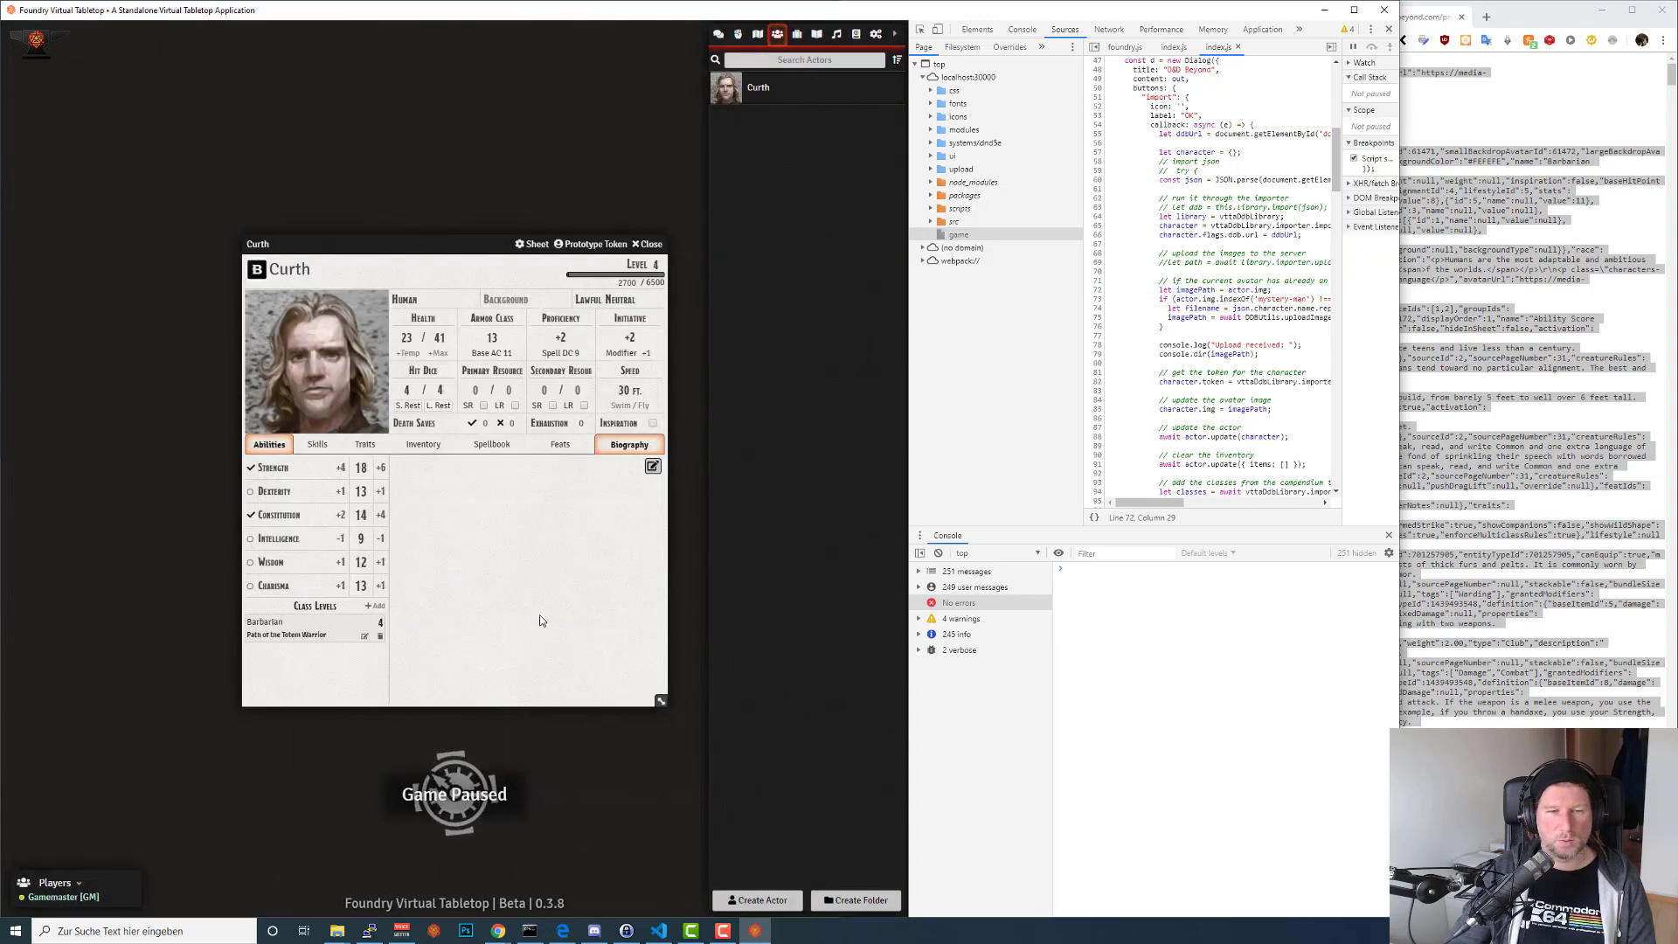
# Review the imported character's skills, traits and inventory, enlarging the sheet to fit the whole item list.
pyautogui.click(315, 444)
pyautogui.click(363, 444)
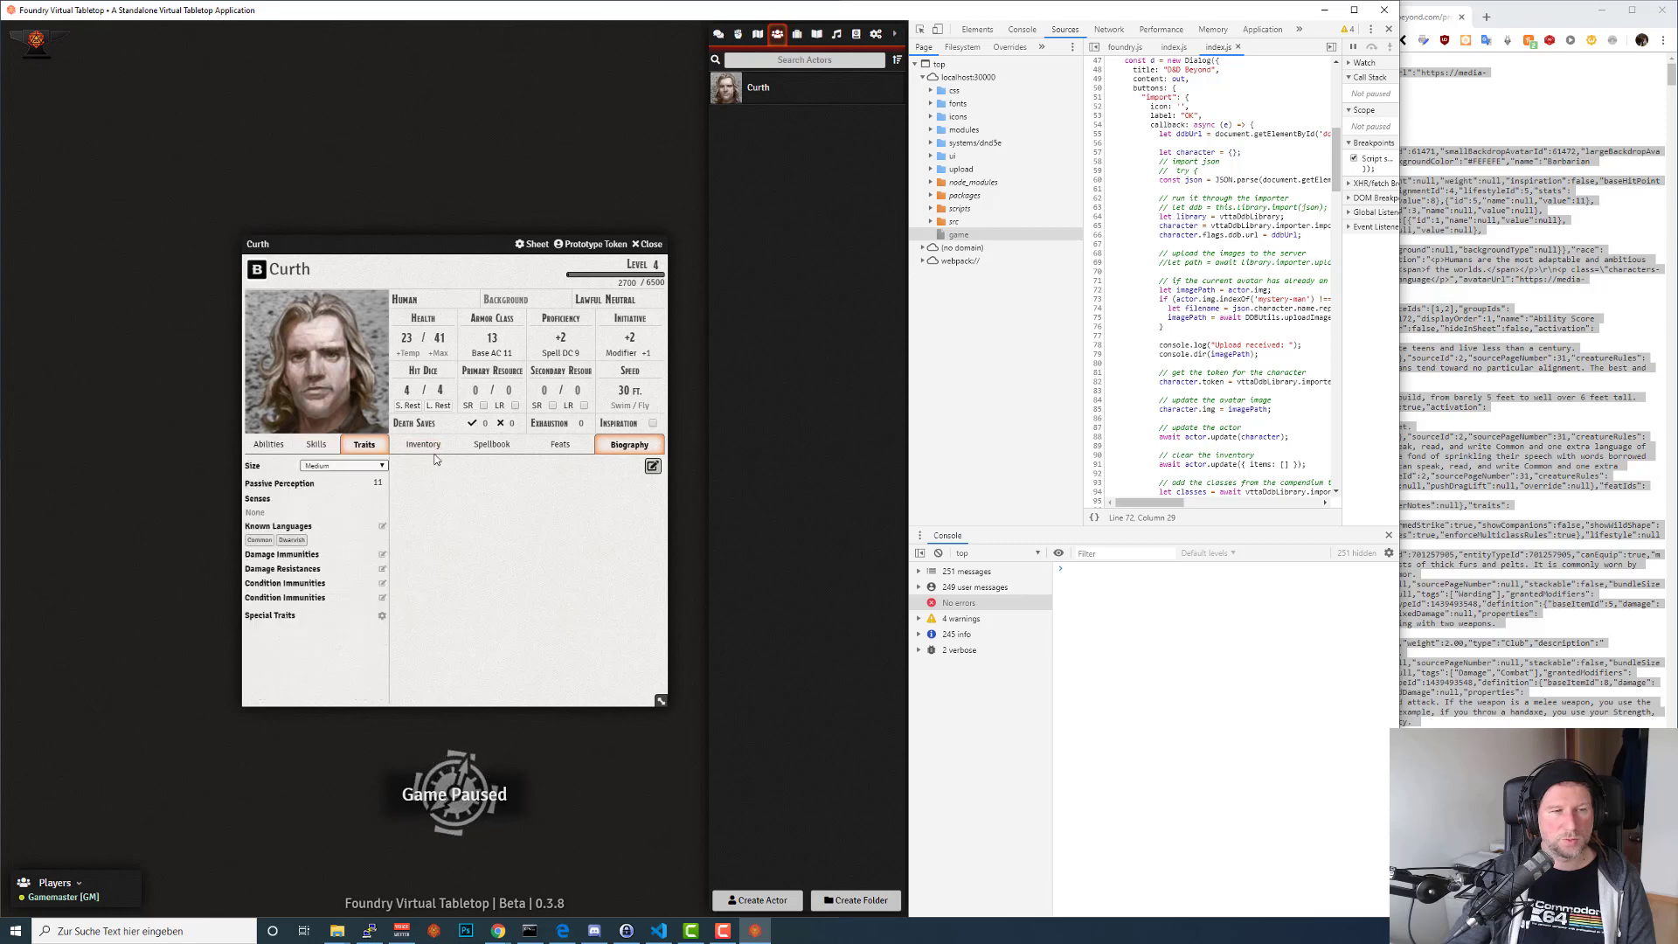
pyautogui.click(429, 445)
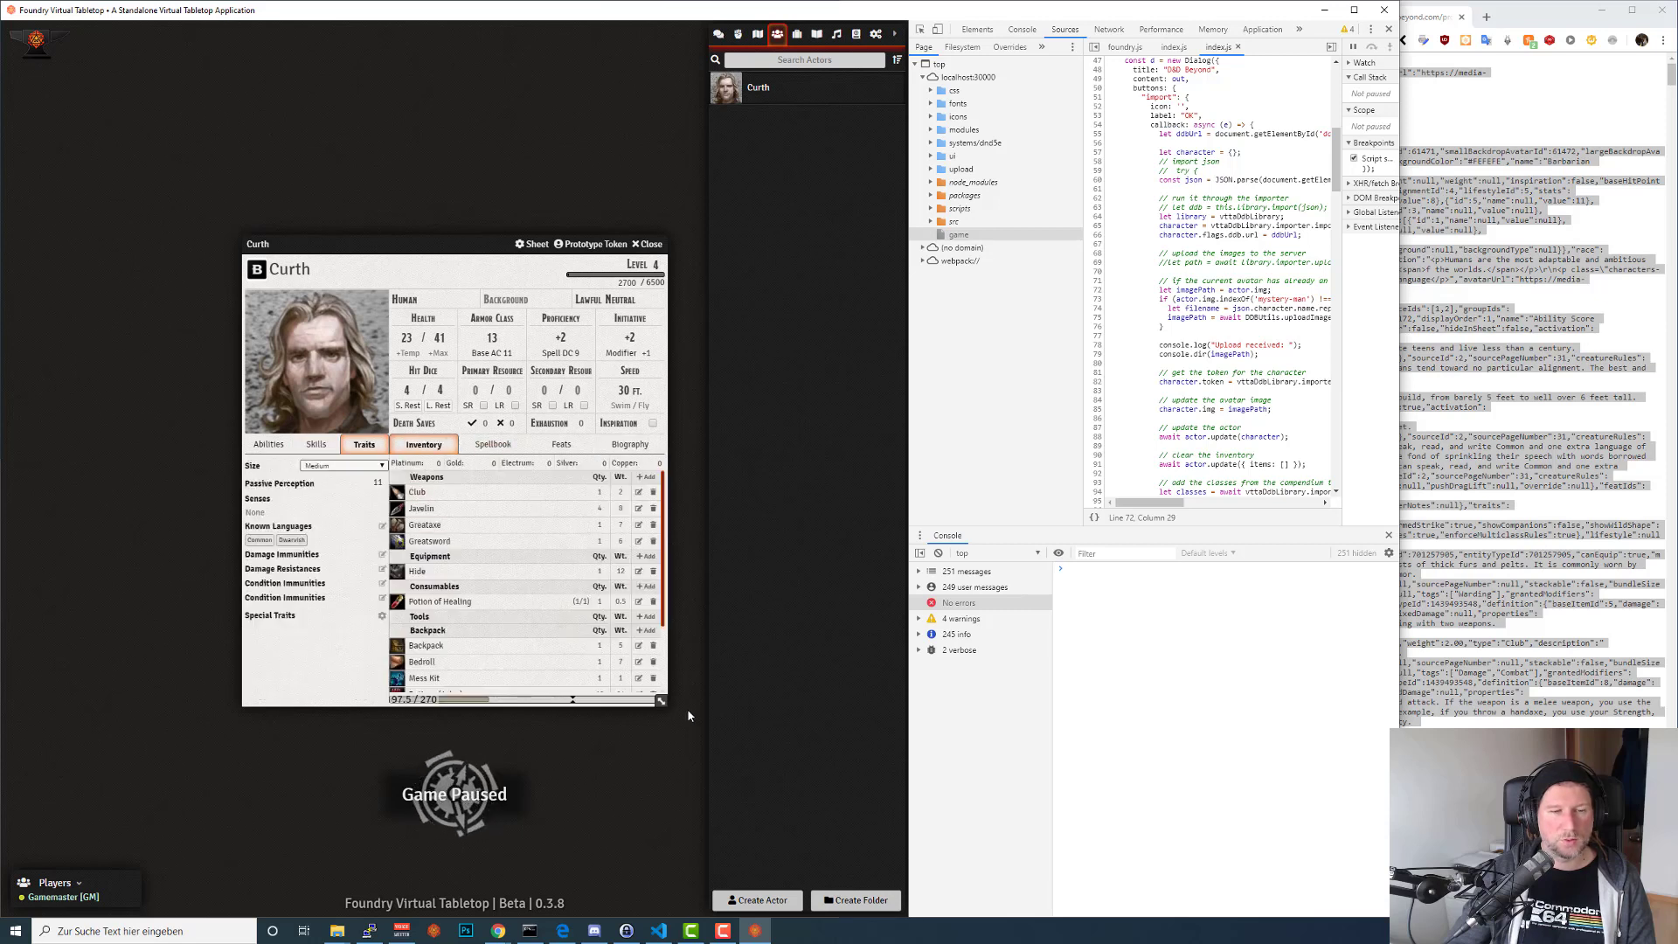
pyautogui.moveTo(661, 700); pyautogui.dragTo(669, 838)
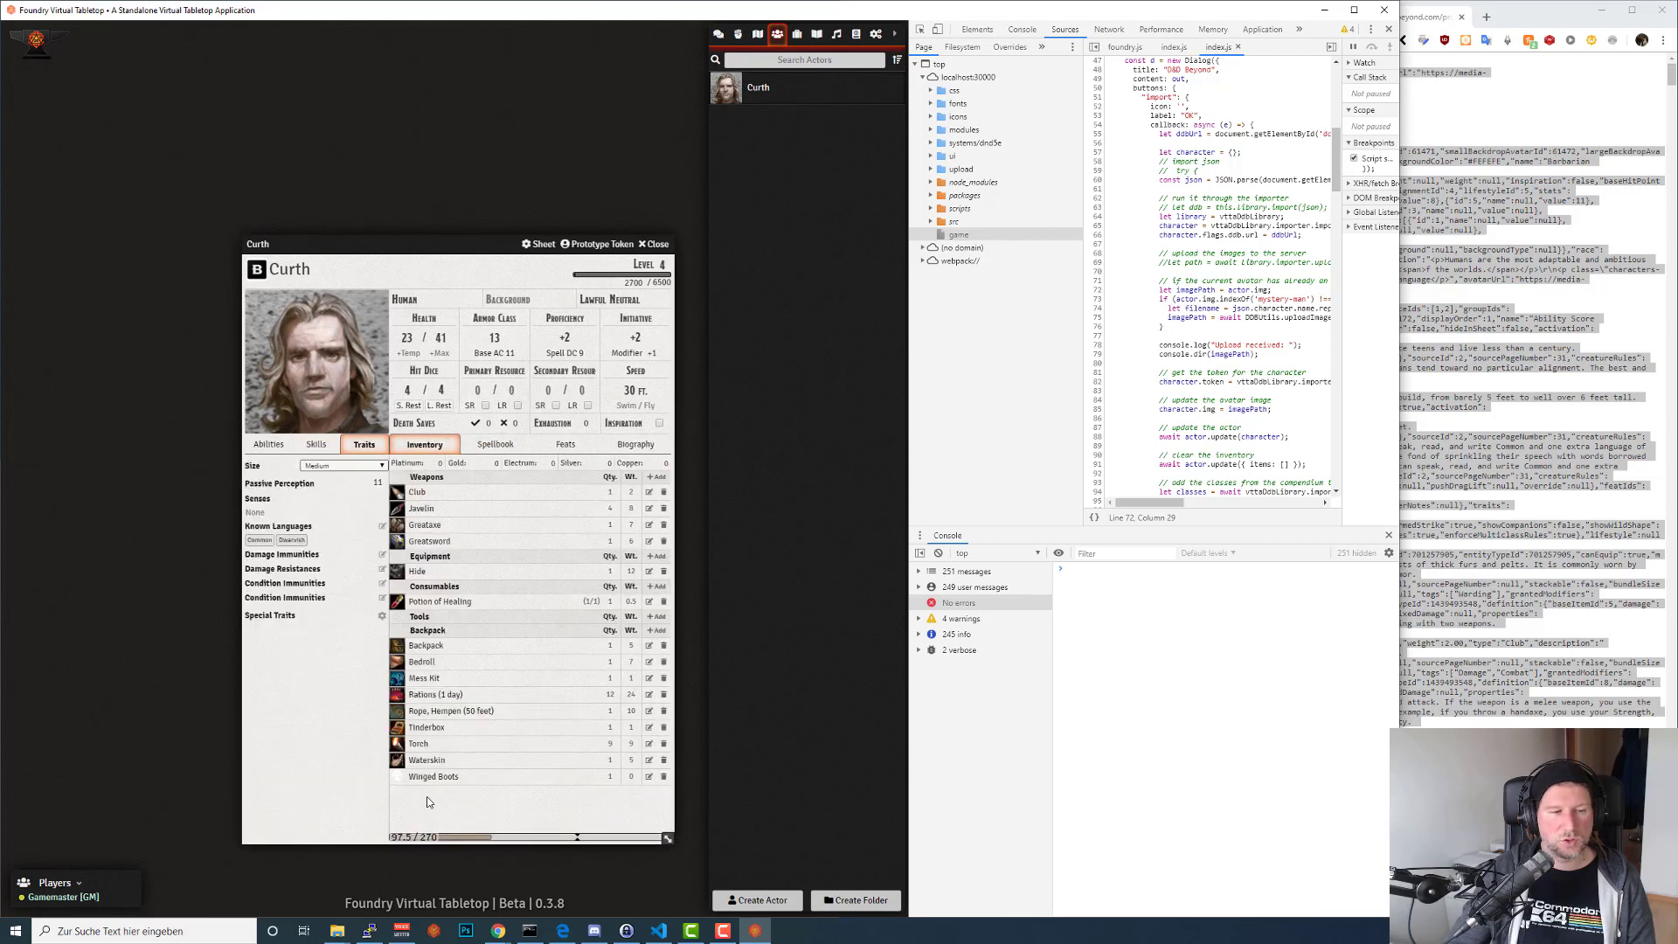
# Reopen Curth's character sheet and inspect the Winged Boots description and item details.
pyautogui.click(657, 245)
pyautogui.click(759, 89)
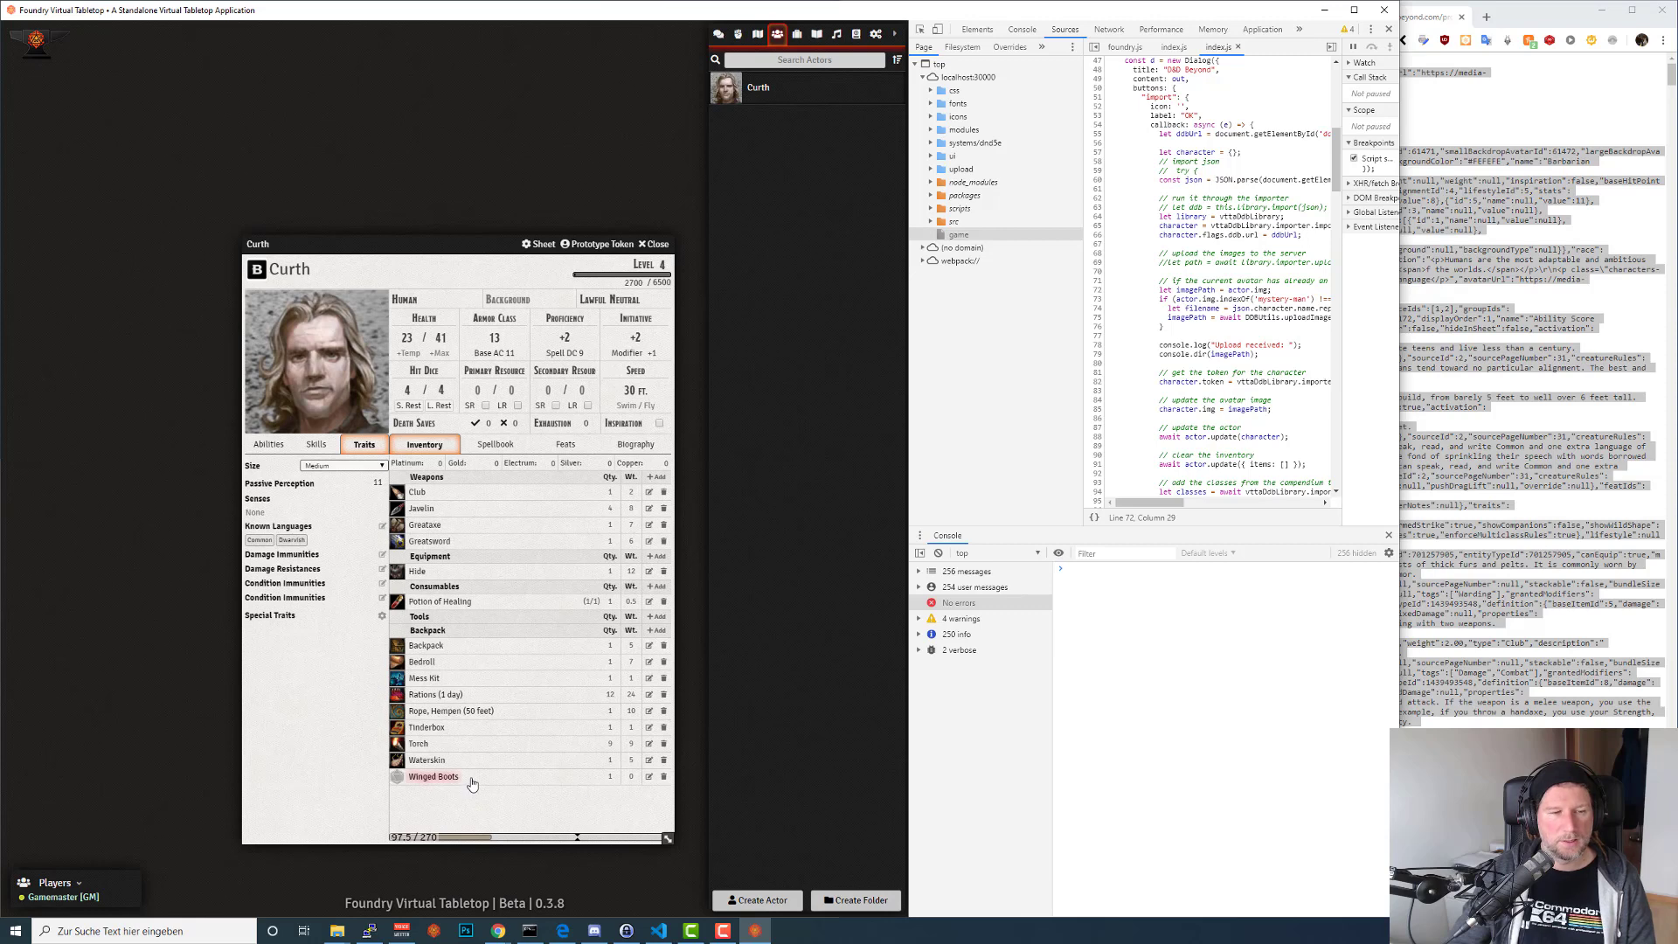
pyautogui.click(433, 776)
pyautogui.click(645, 776)
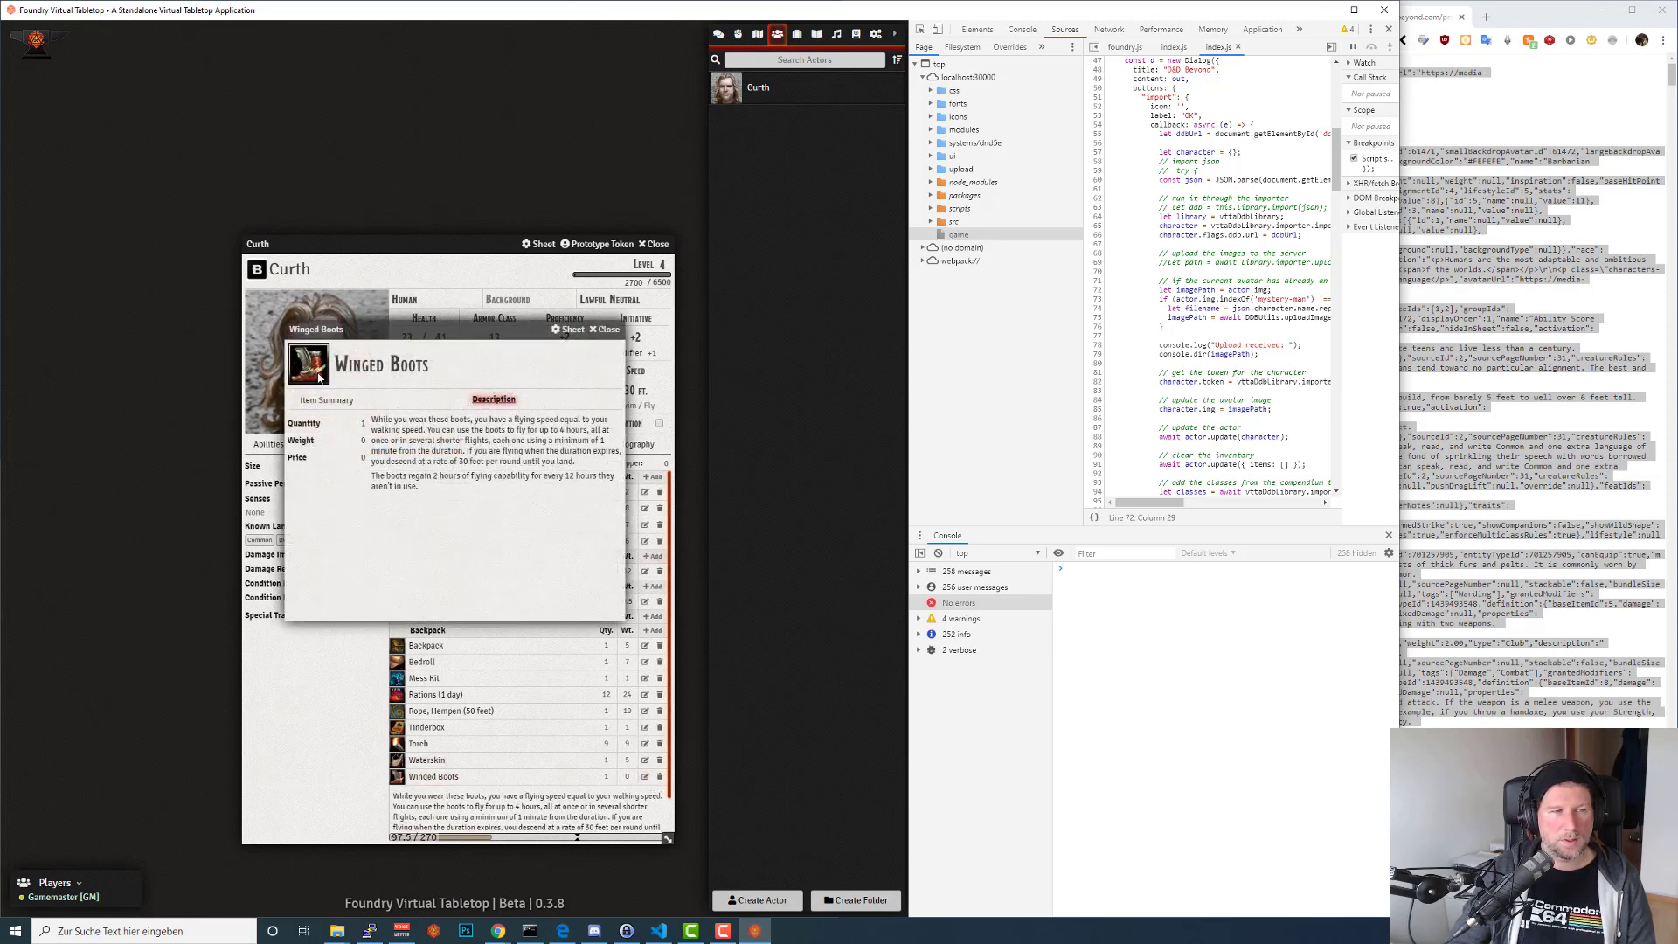
pyautogui.click(606, 329)
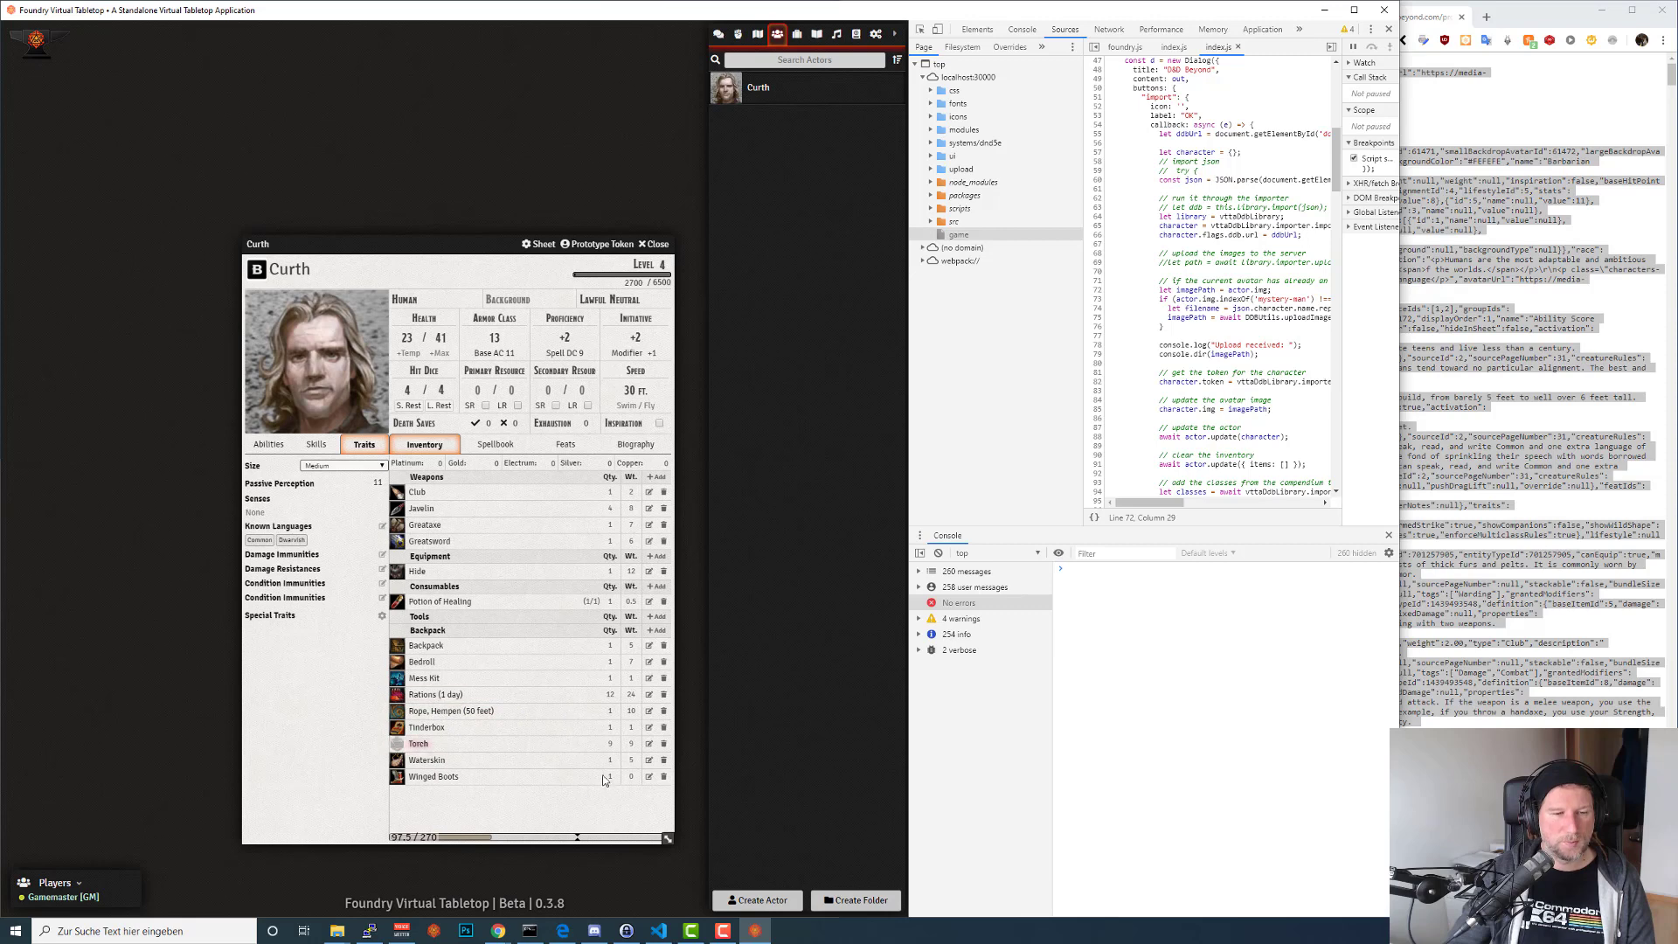
# Check Curth's spellbook and move the character sheet higher on the canvas.
pyautogui.click(495, 444)
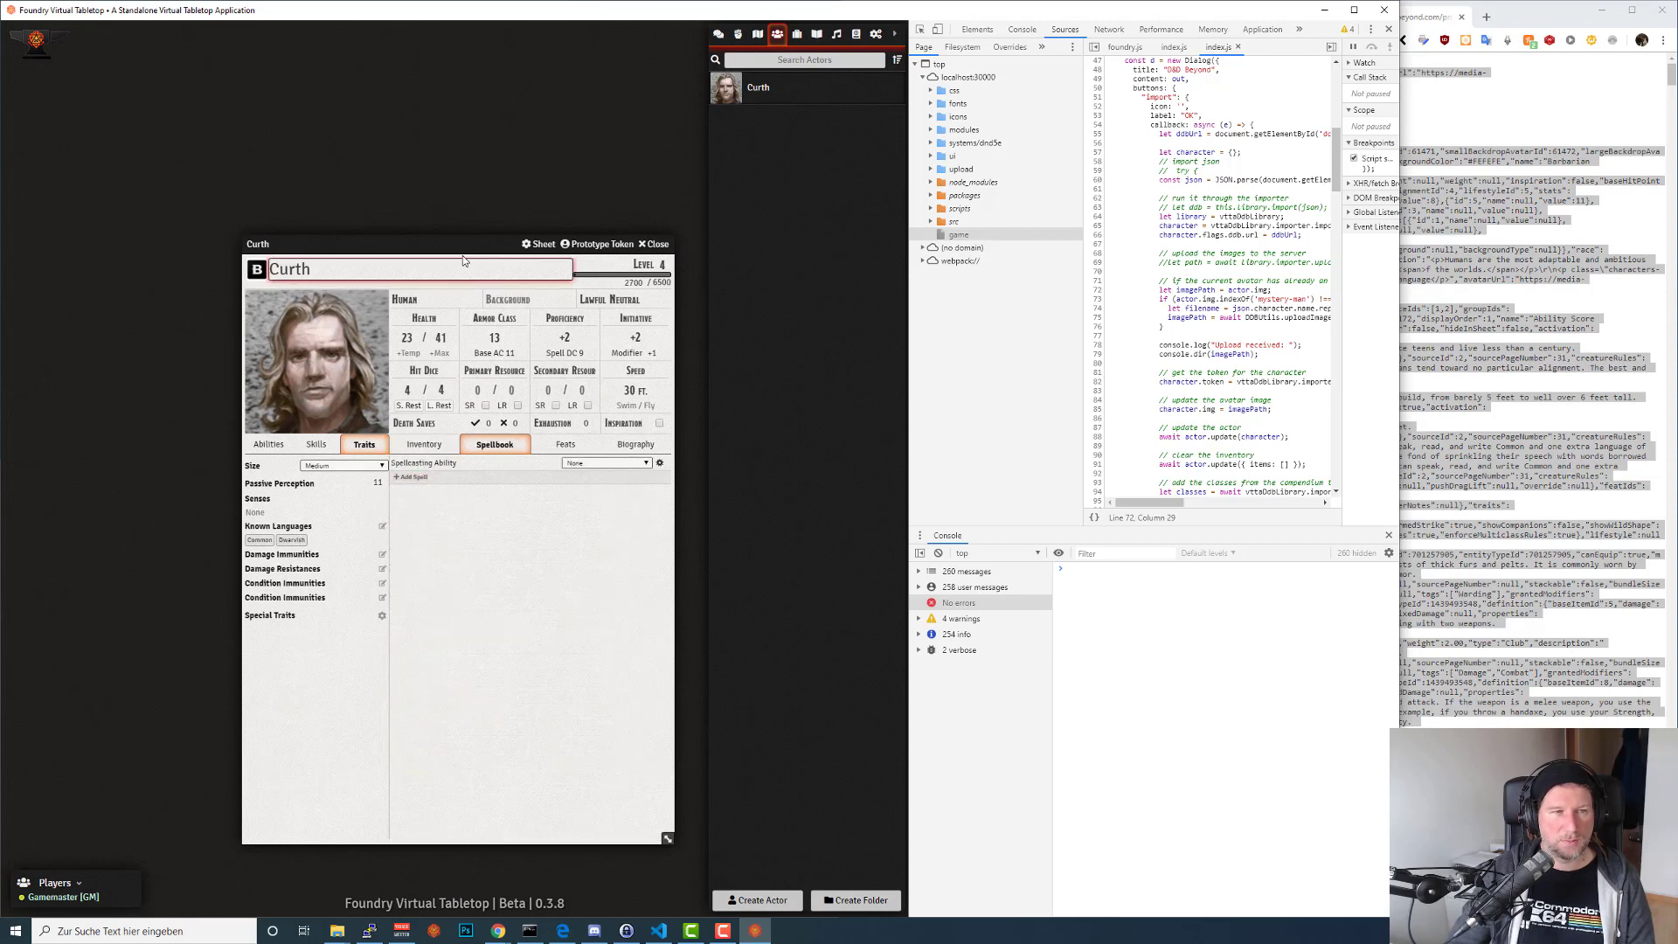
pyautogui.moveTo(463, 245); pyautogui.dragTo(447, 161)
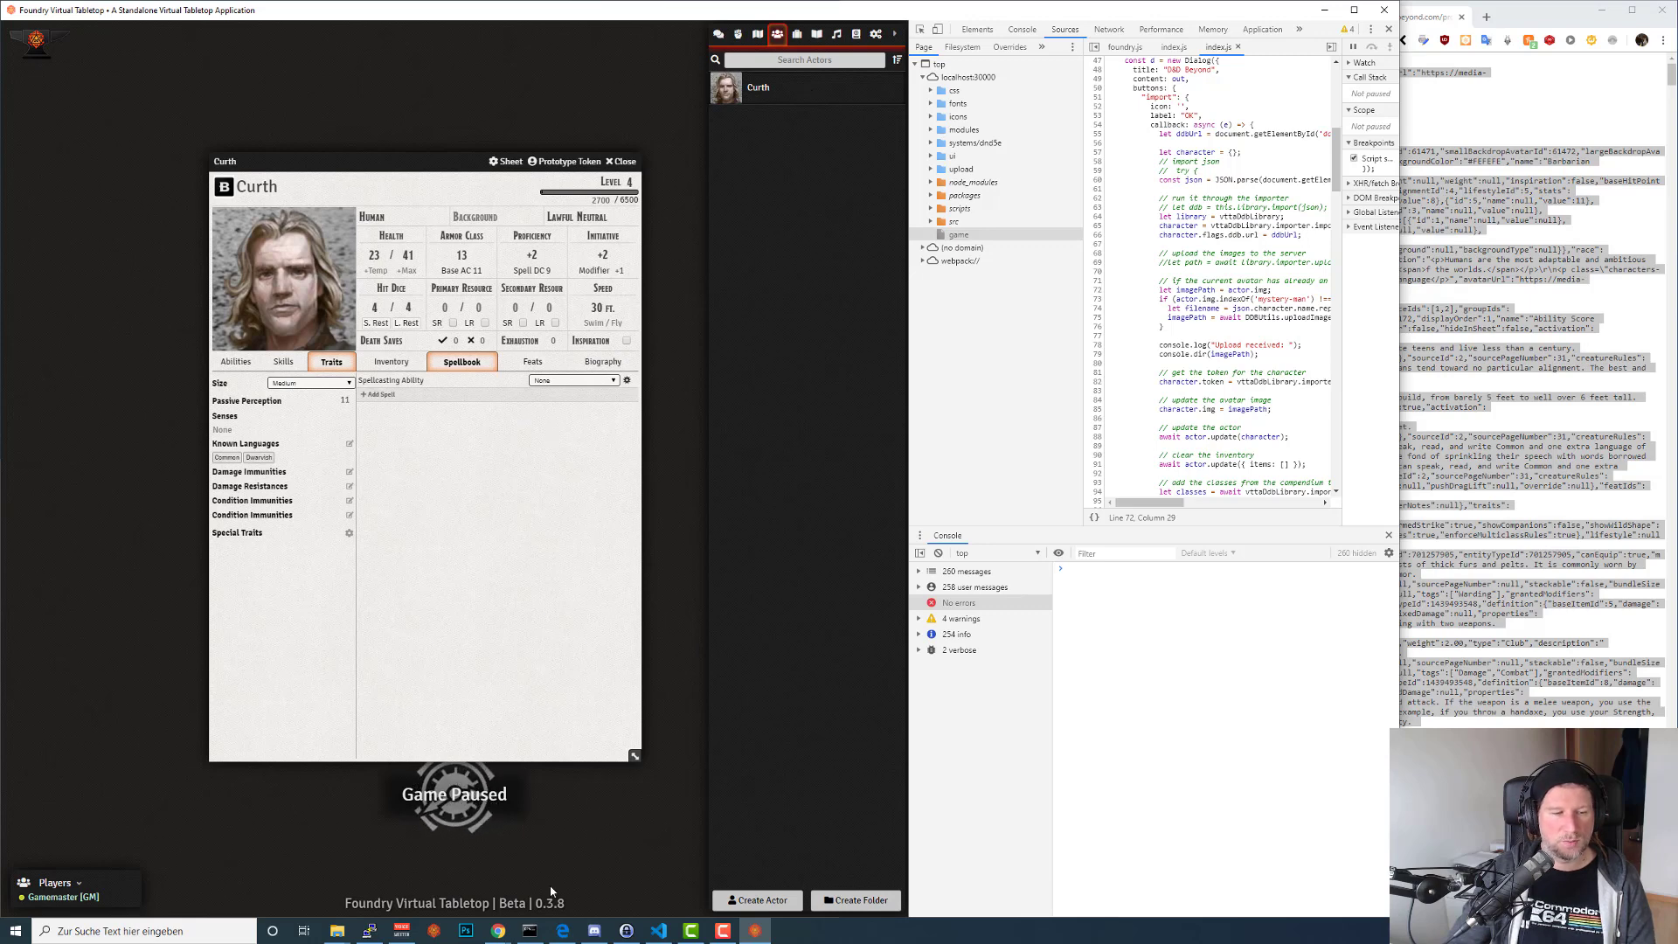
# Switch to Chrome, return to Curth's D&D Beyond sheet, view the Speak with Animals spell details and select the spell's name.
pyautogui.moveTo(495, 935)
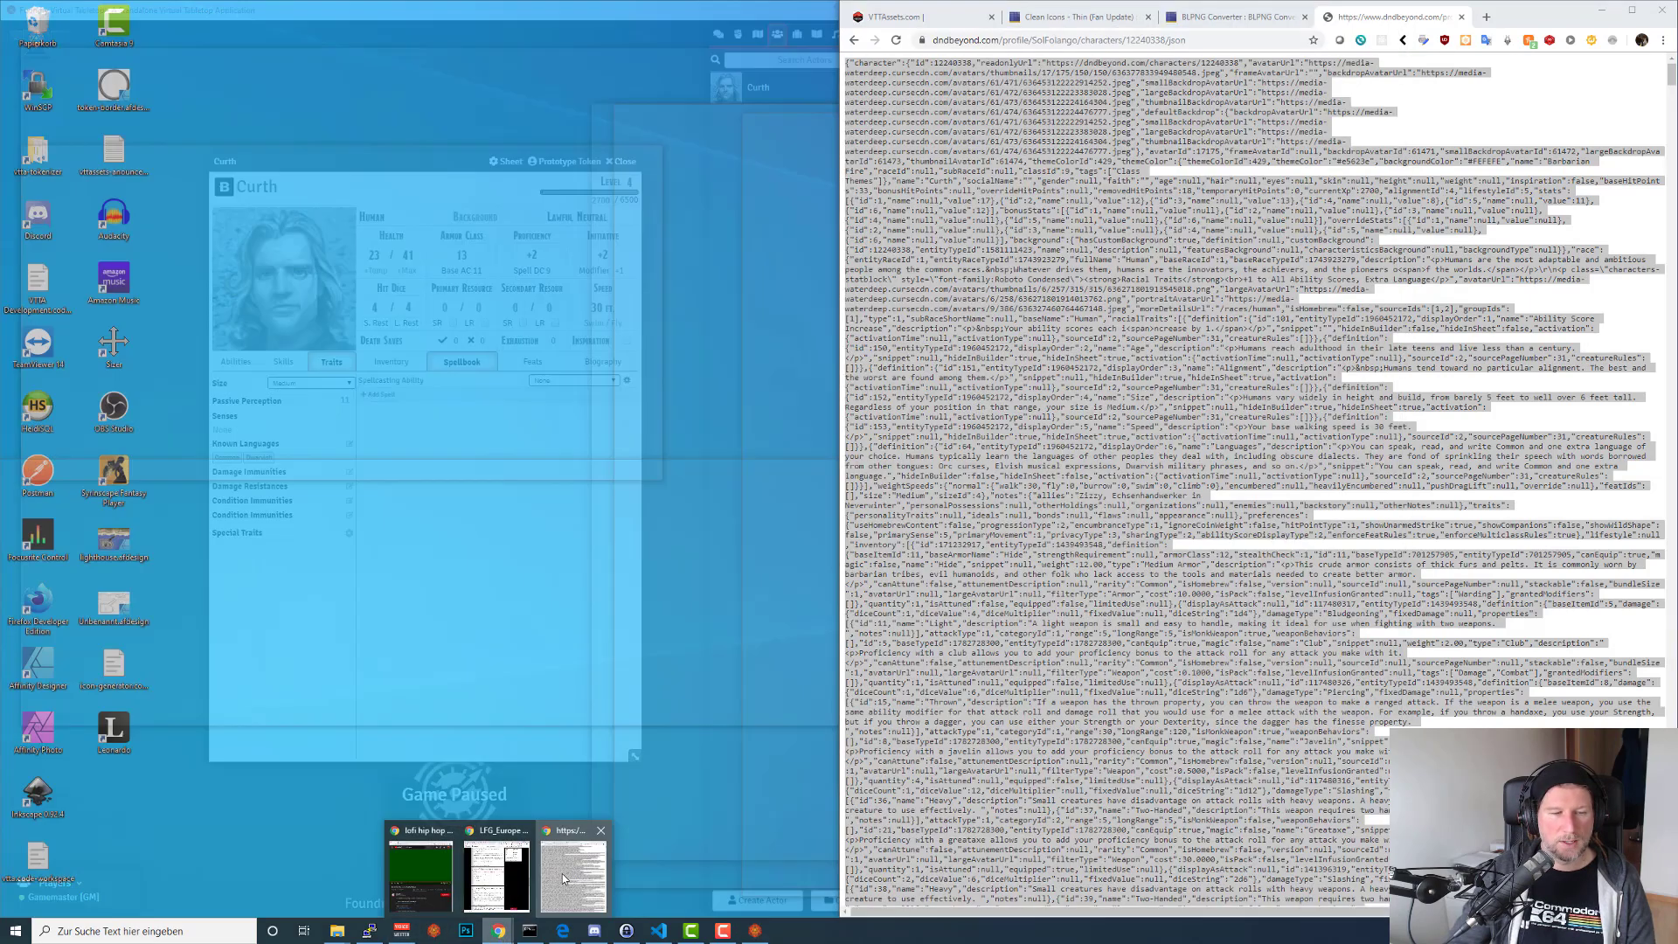
pyautogui.click(563, 874)
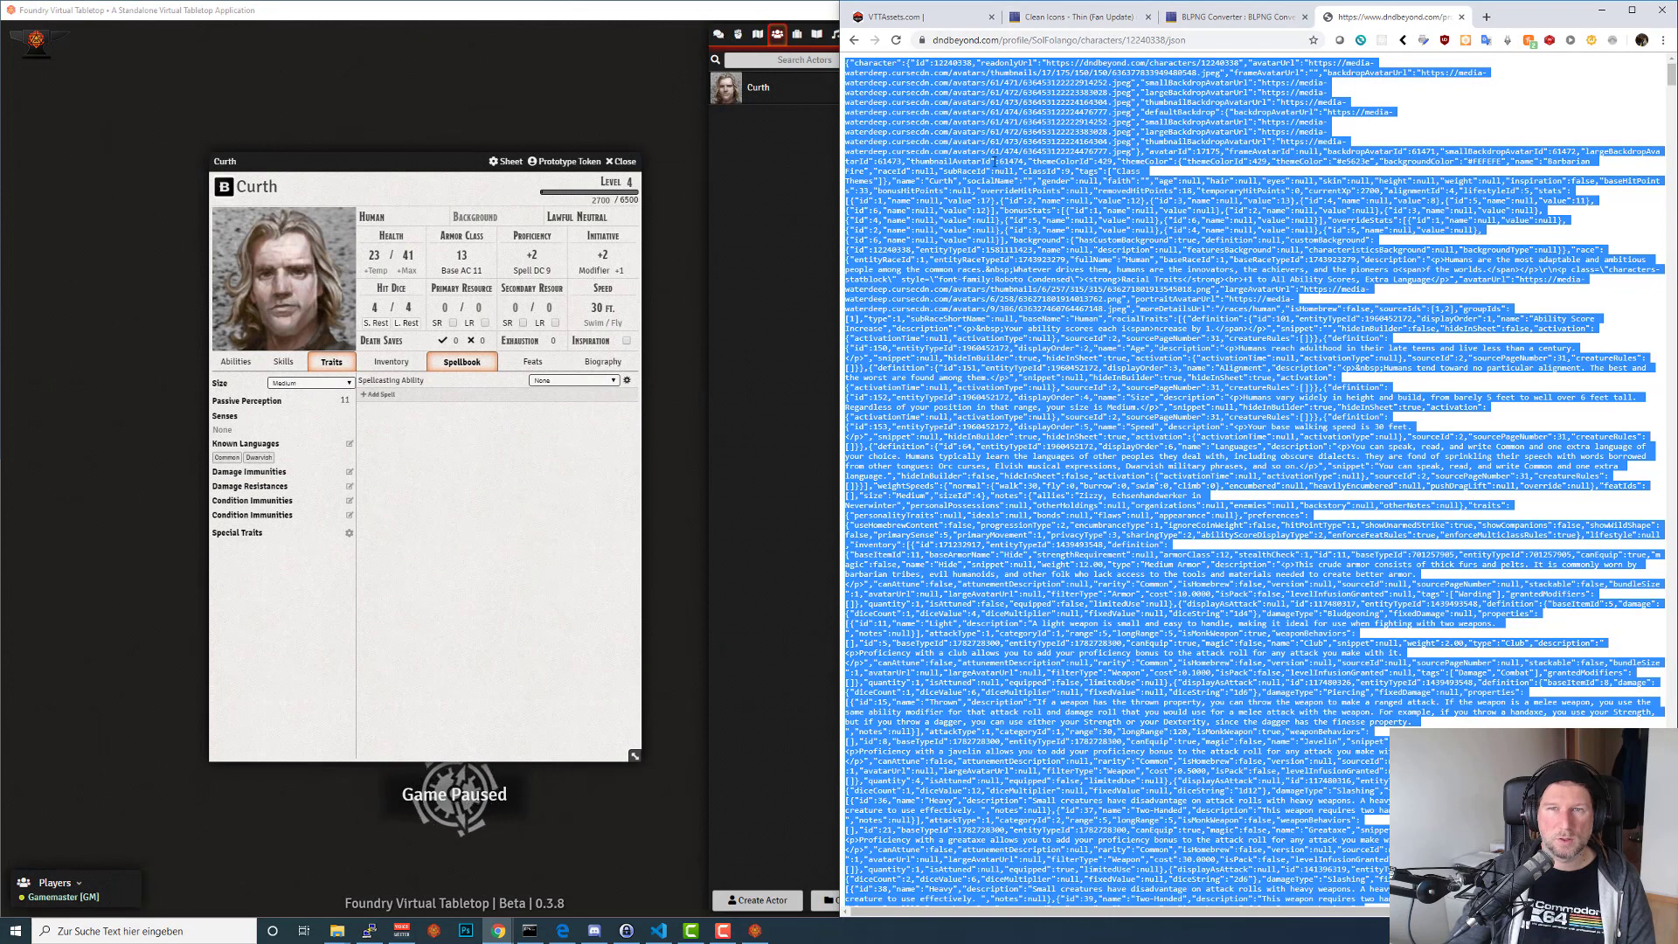
pyautogui.hotkey('alt', 'Left')
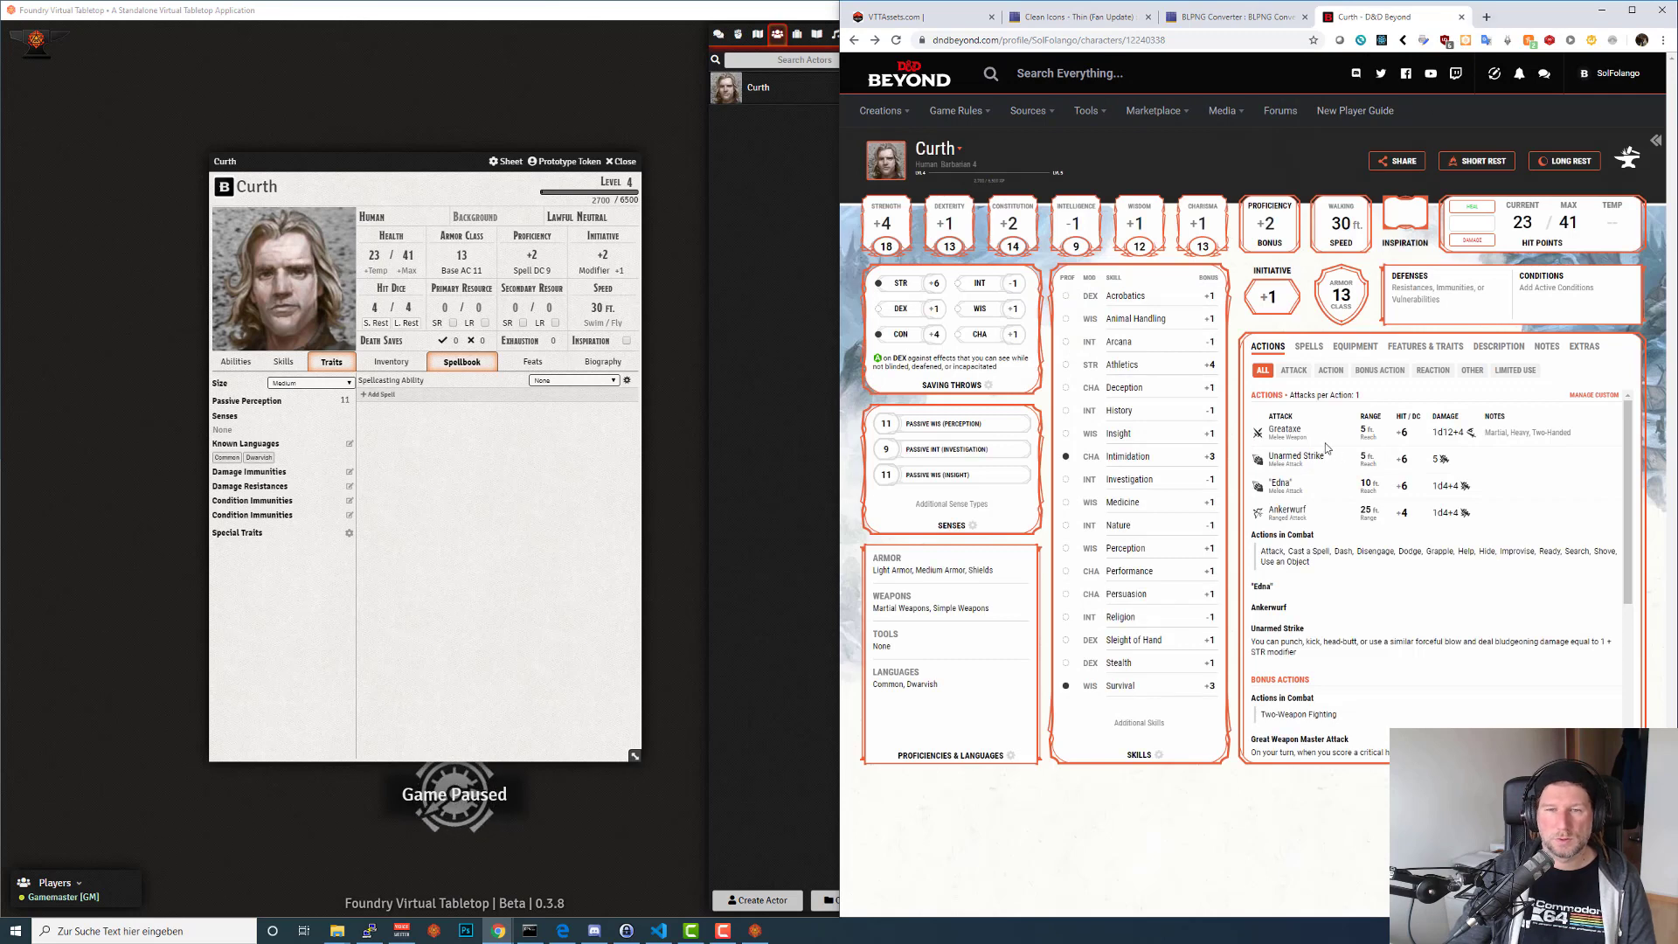
pyautogui.click(1308, 347)
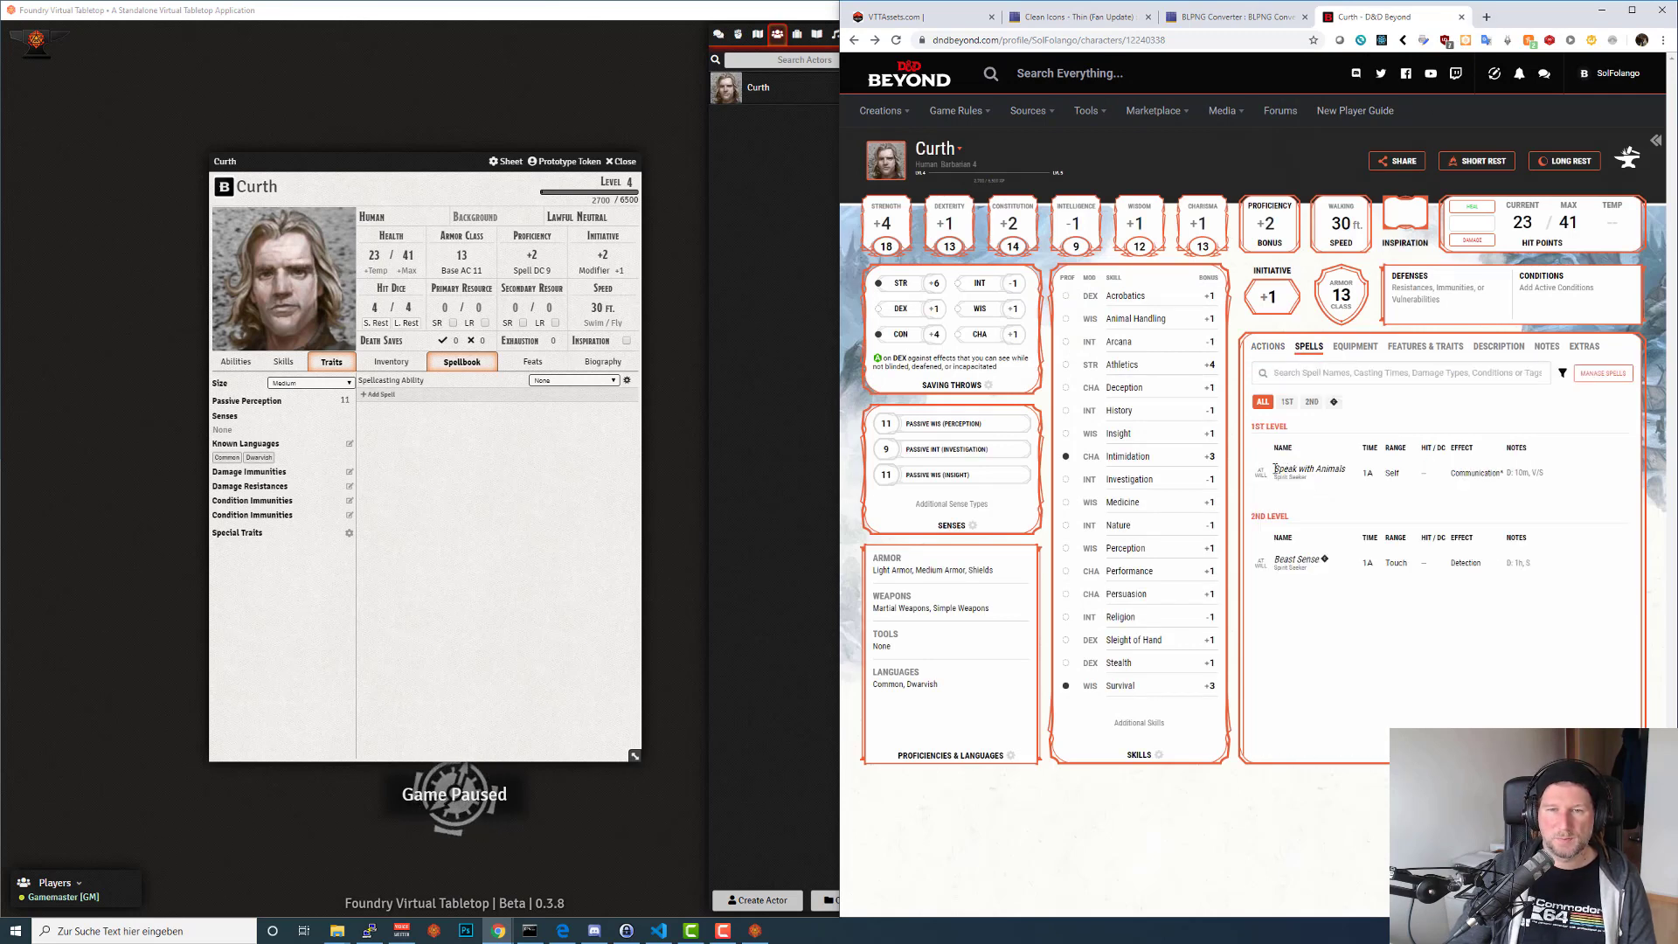
pyautogui.moveTo(1274, 470); pyautogui.dragTo(1346, 473)
pyautogui.click(1352, 476)
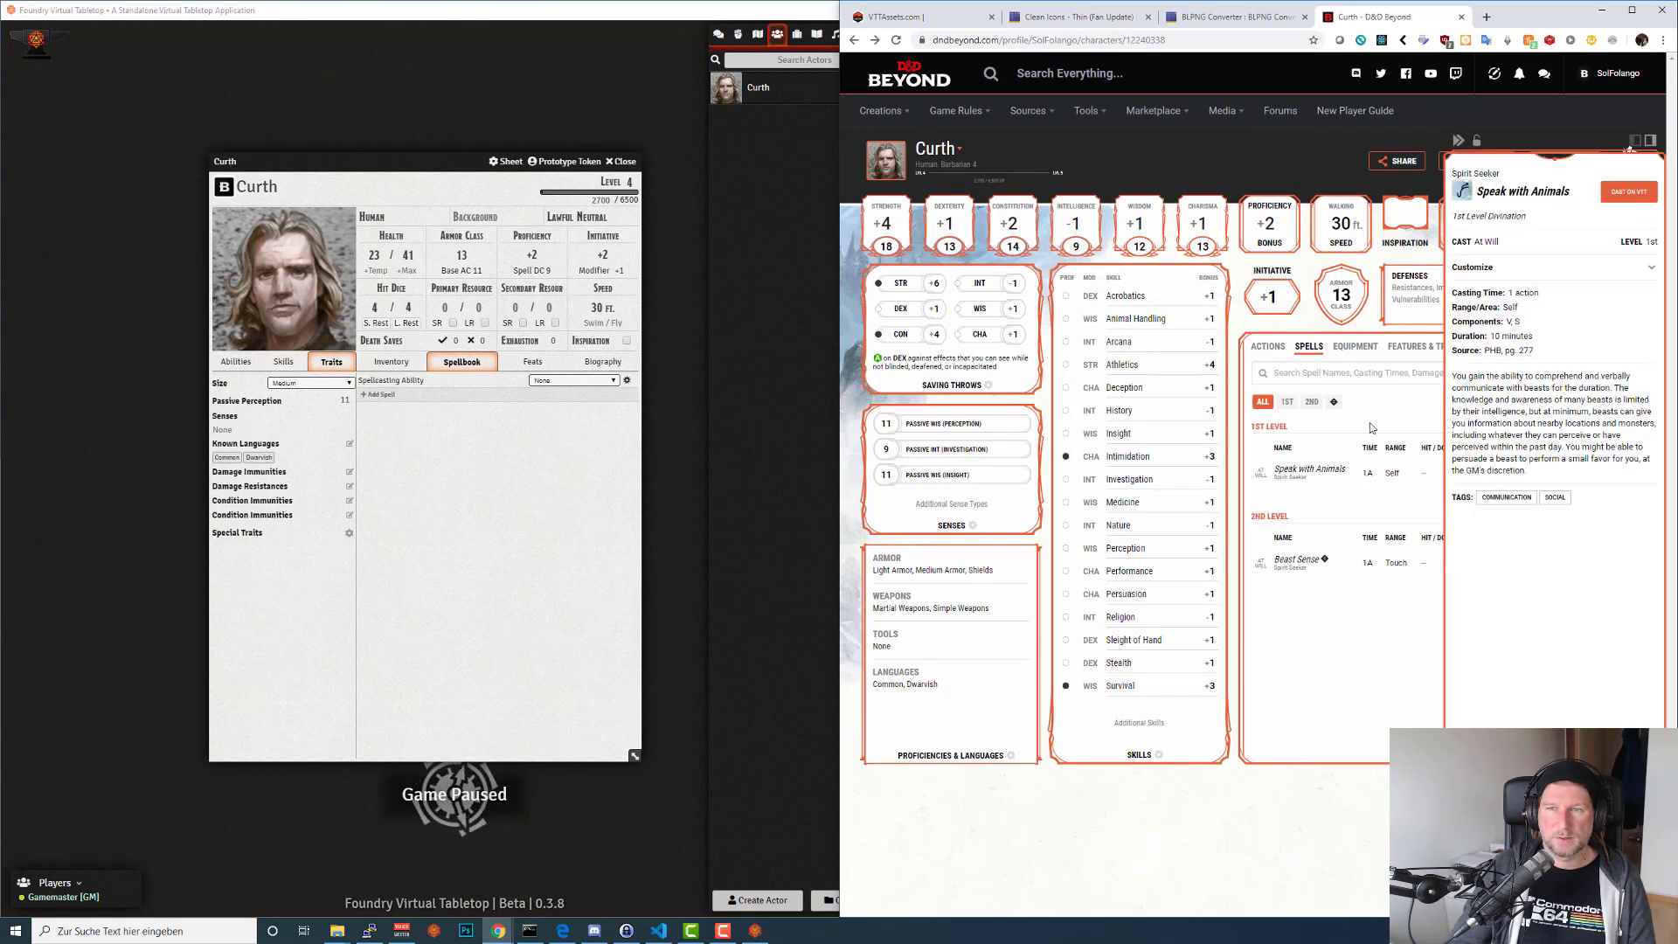
pyautogui.moveTo(1347, 472); pyautogui.dragTo(1274, 470)
# Open the D&D Beyond home page (dndbeyond.com) in a new browser tab.
pyautogui.click(1488, 19)
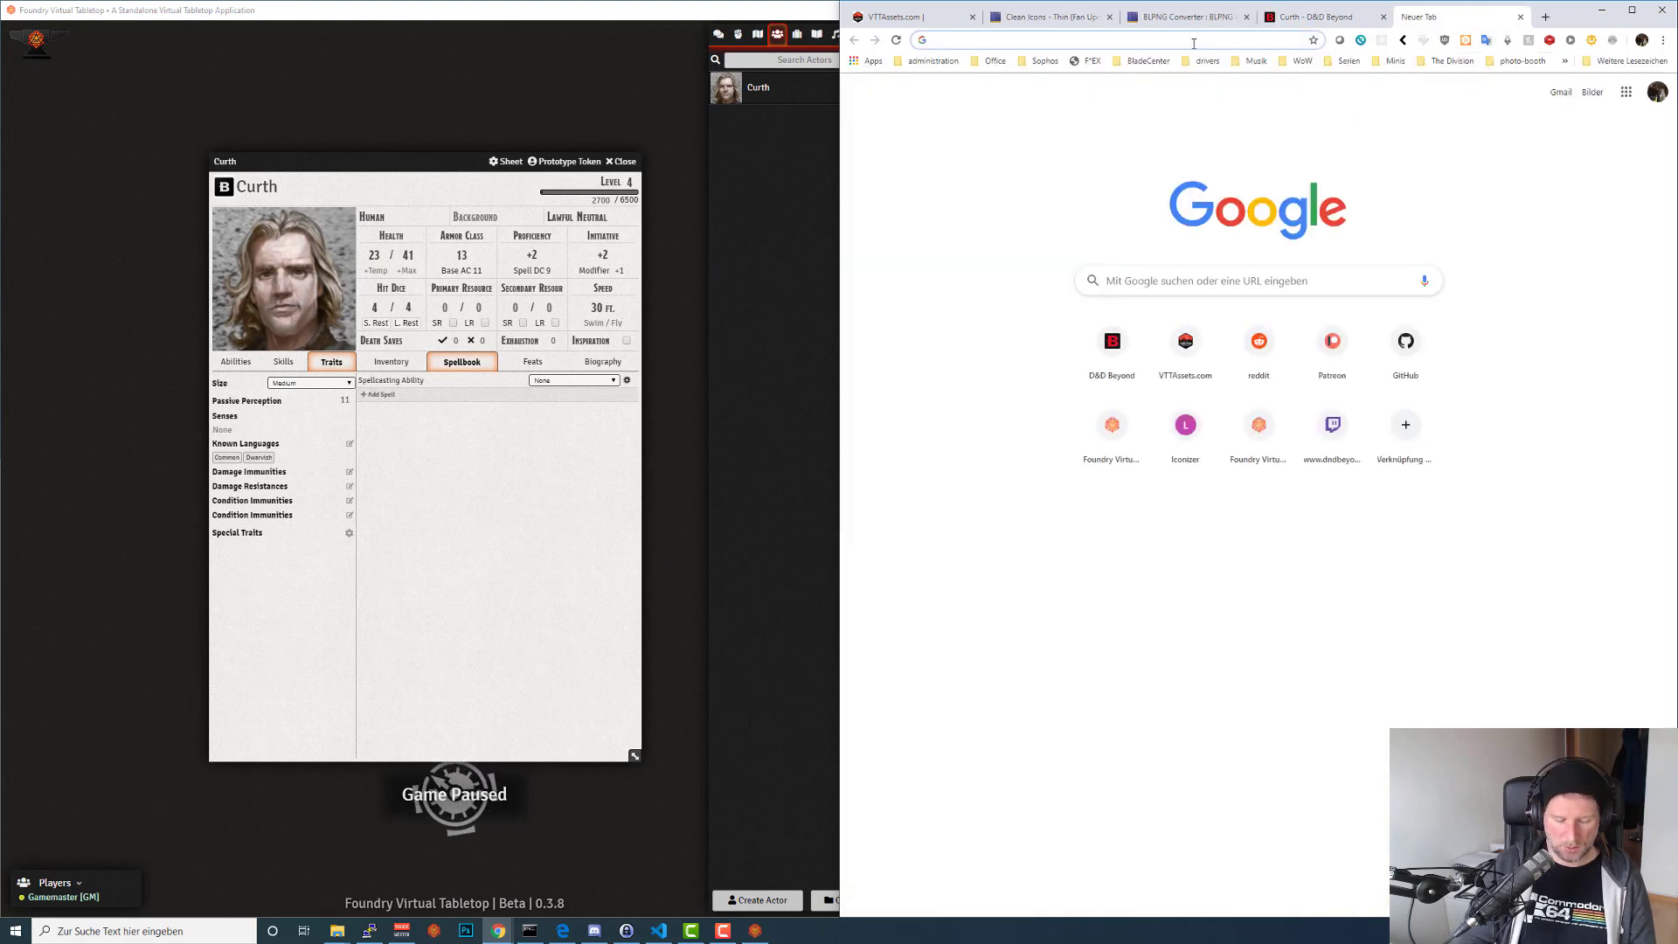
pyautogui.write('dnmdbneyon')
pyautogui.press('BackSpace')
pyautogui.press('BackSpace')
pyautogui.press('BackSpace')
pyautogui.press('BackSpace')
pyautogui.press('BackSpace')
pyautogui.press('BackSpace')
pyautogui.press('BackSpace')
pyautogui.press('BackSpace')
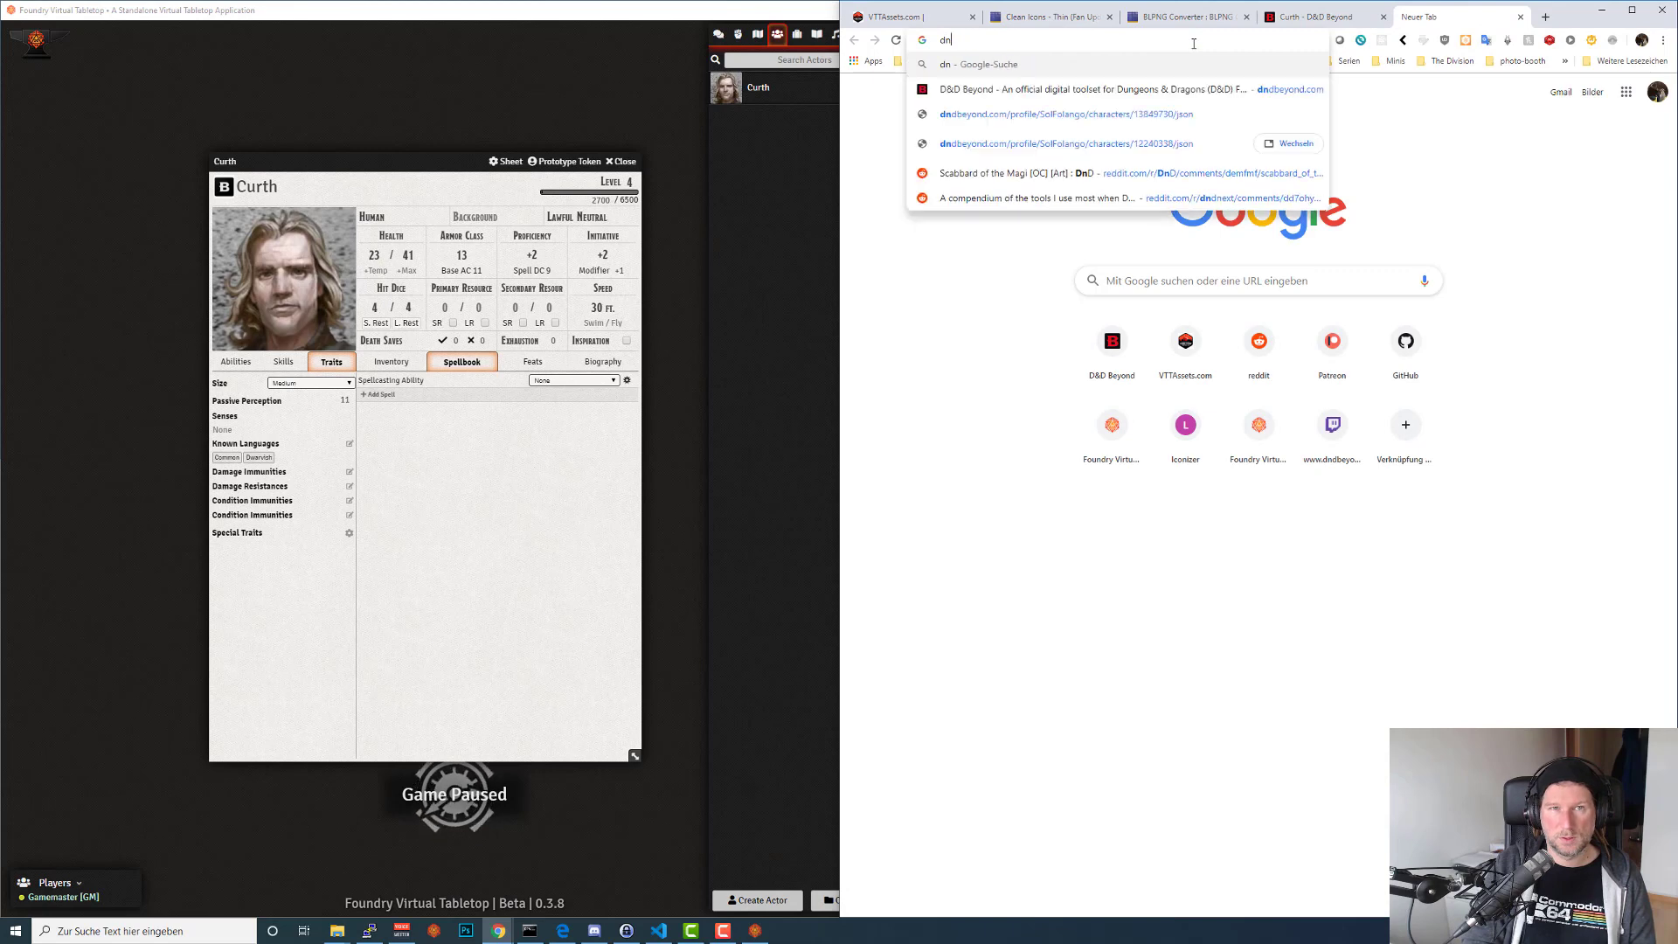
pyautogui.write('dbeyond.com')
pyautogui.press('Return')
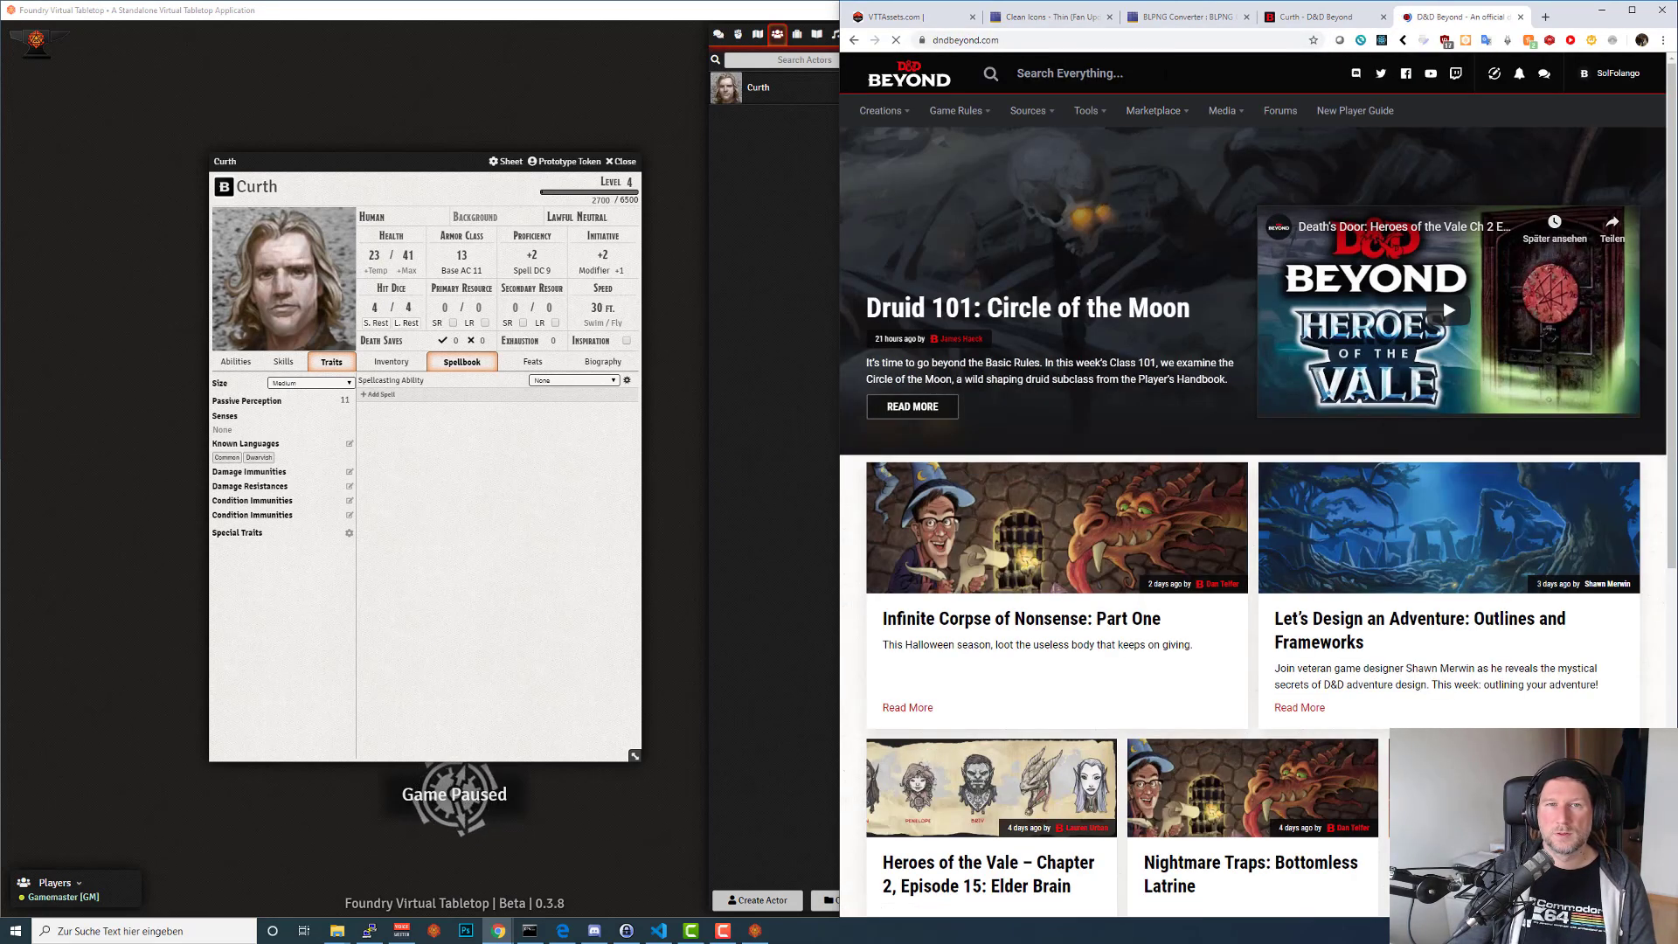
# Search D&D Beyond for "Speak with Animals" and open the matching spell page.
pyautogui.write('Speak with Animals')
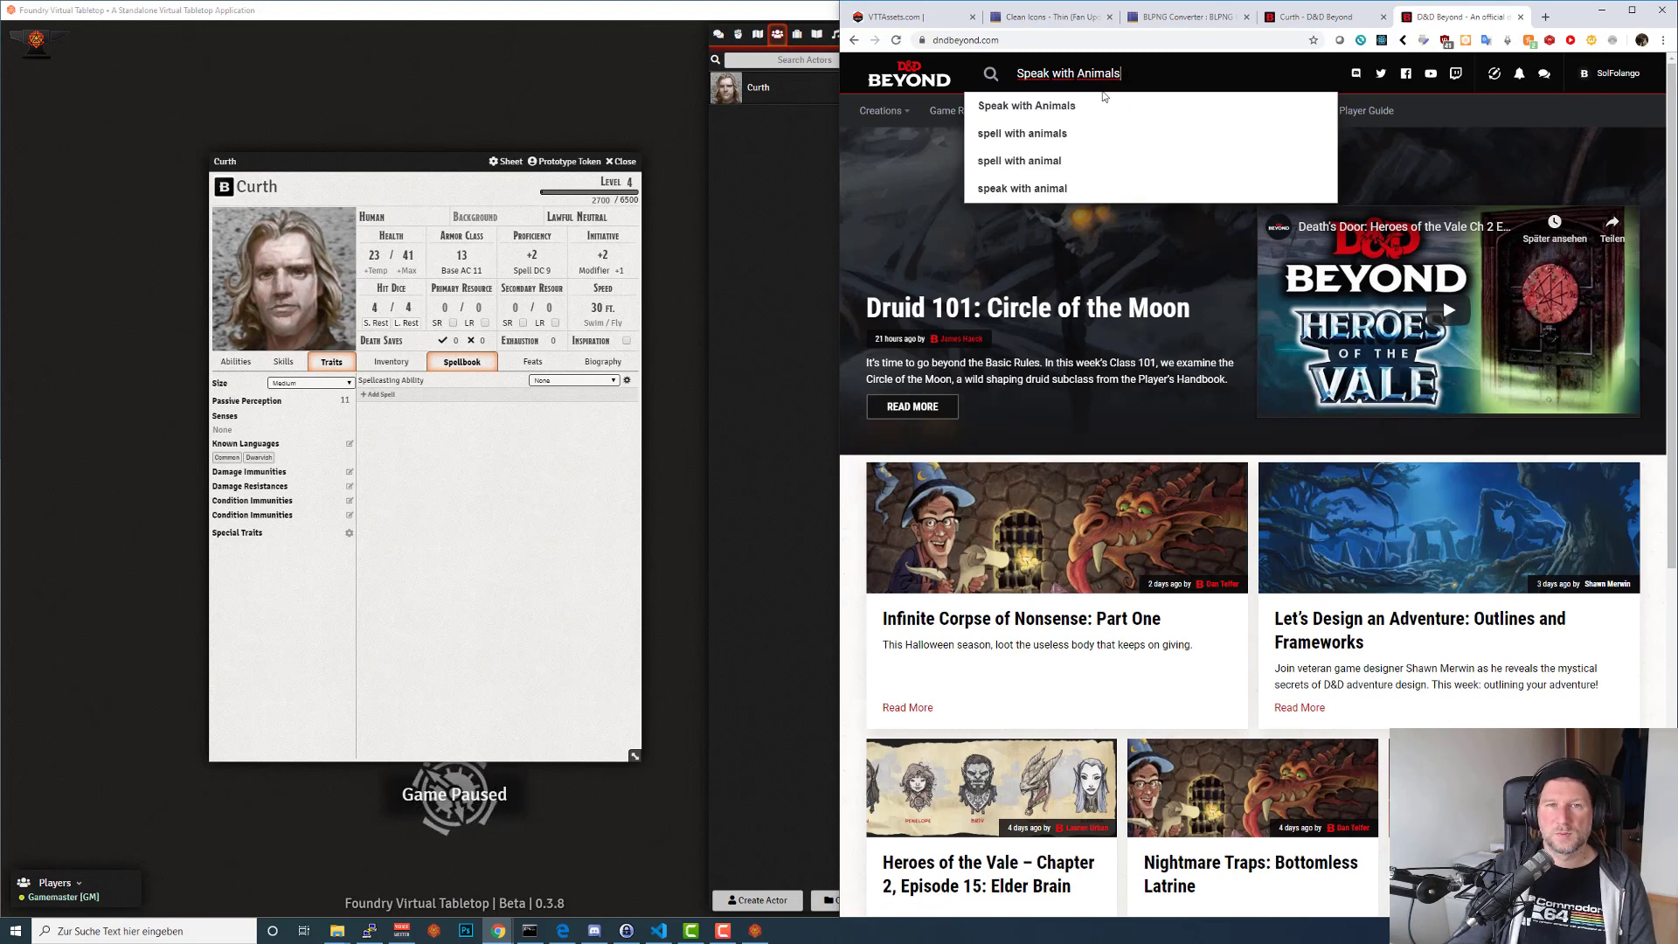
pyautogui.click(1049, 105)
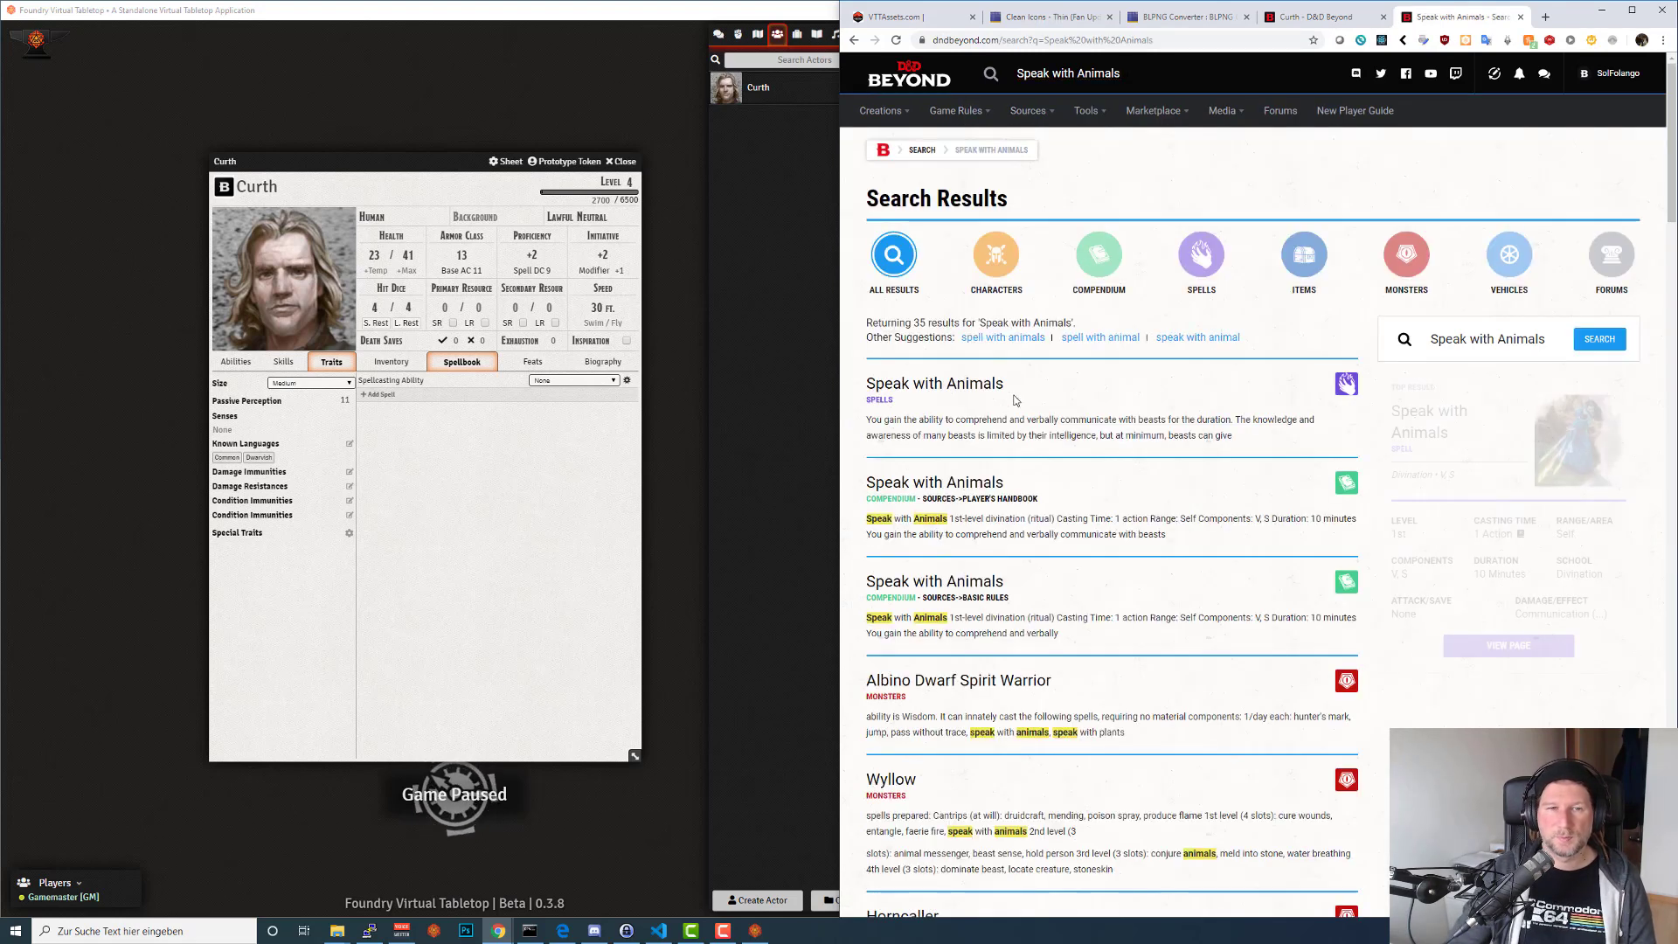
pyautogui.click(961, 384)
# Duplicate the Speak with Animals page and load the Beast Sense spell in the copy by changing the address ending to beast-sense.
pyautogui.rightClick(1438, 22)
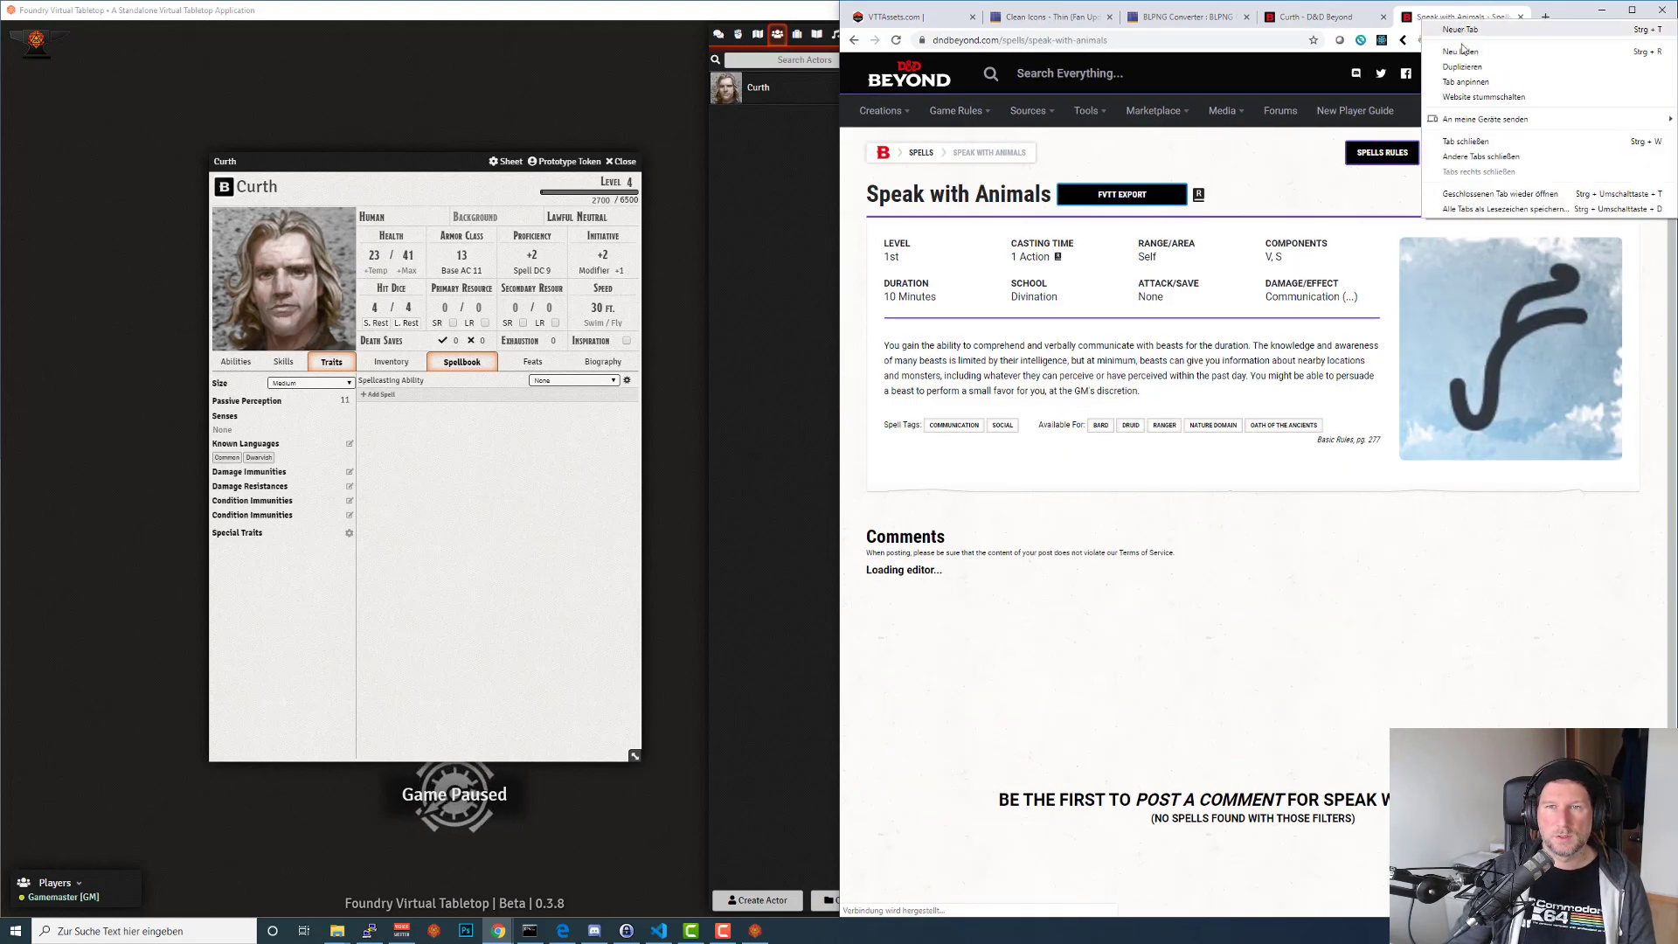
pyautogui.click(1463, 67)
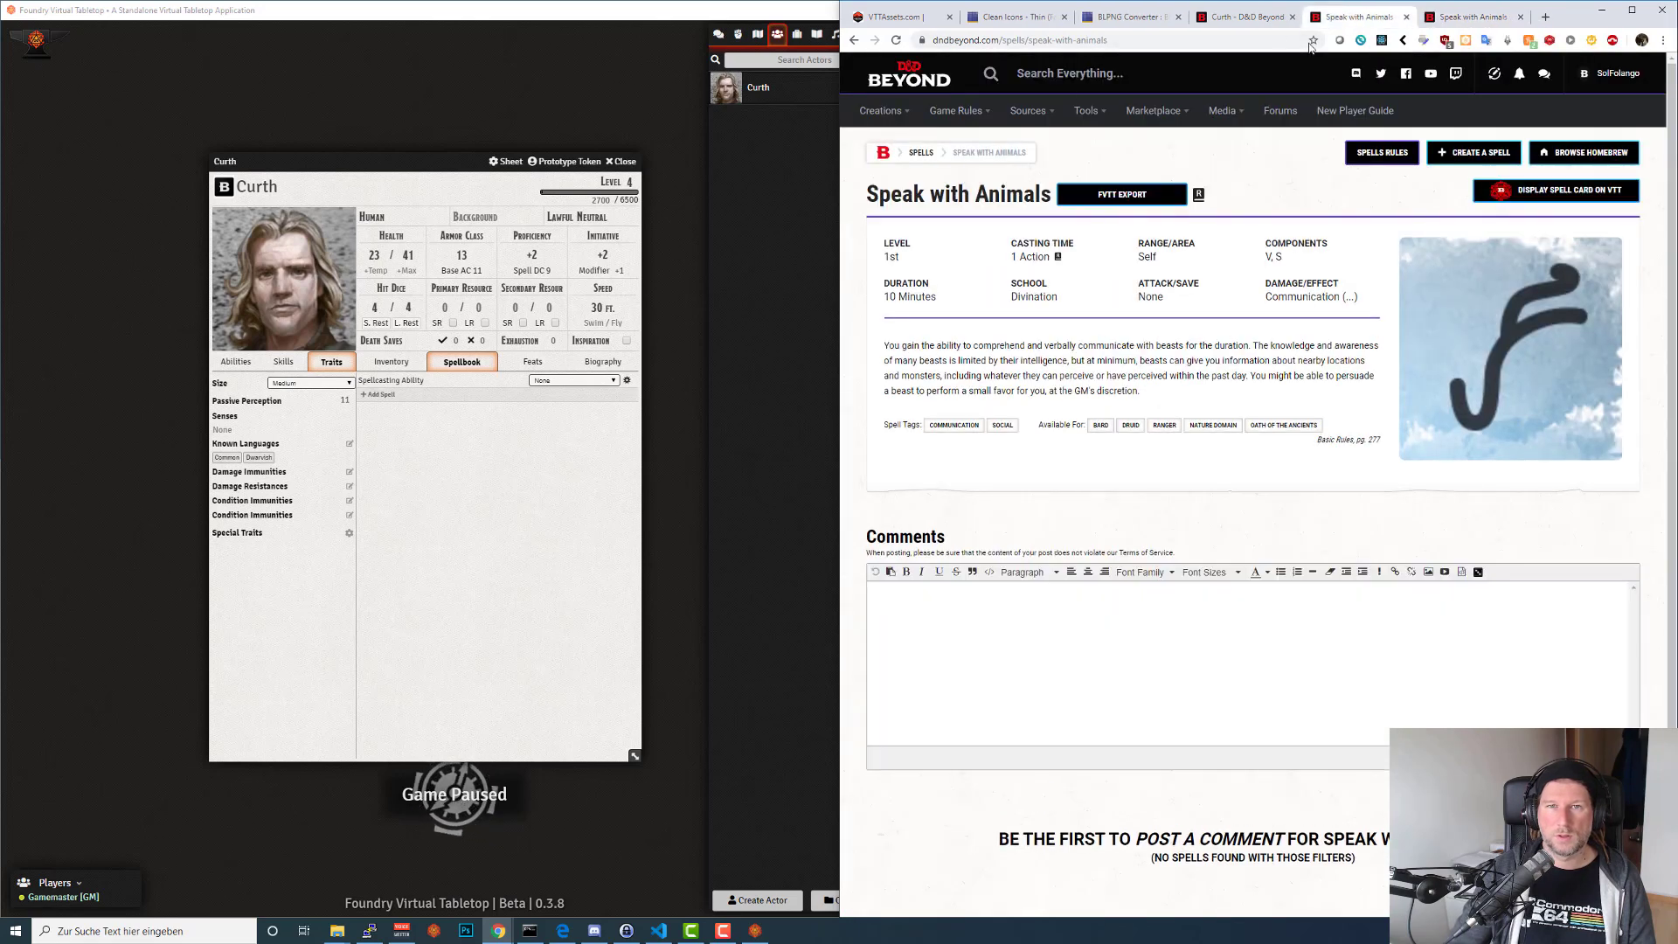
pyautogui.click(1241, 16)
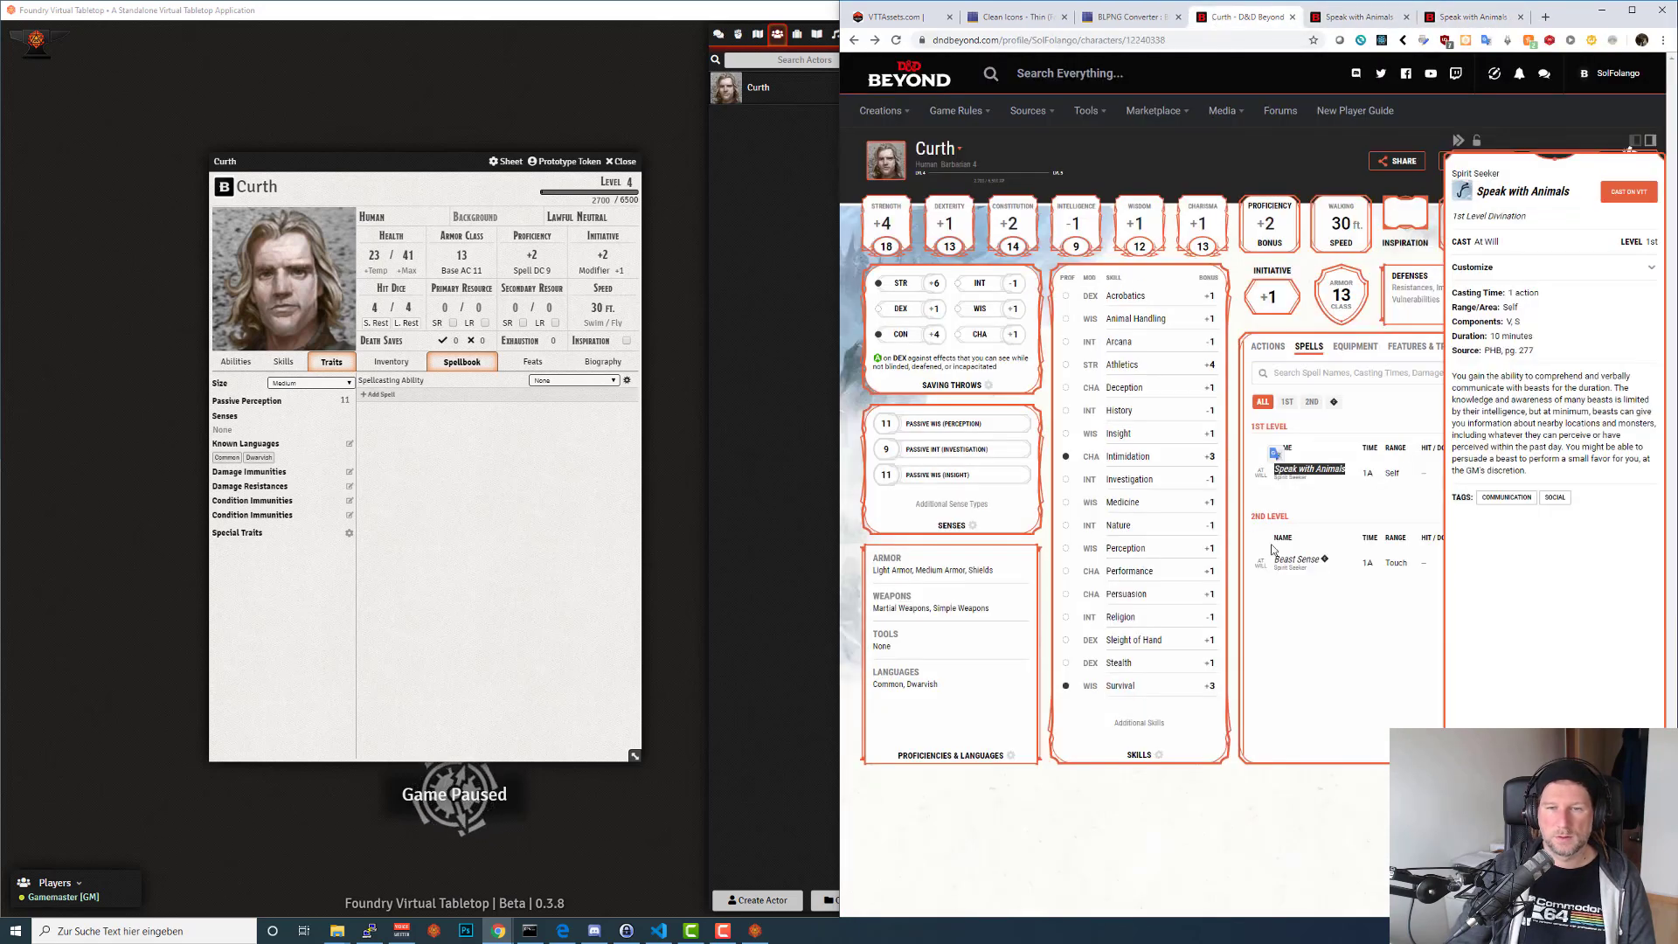
pyautogui.click(1476, 22)
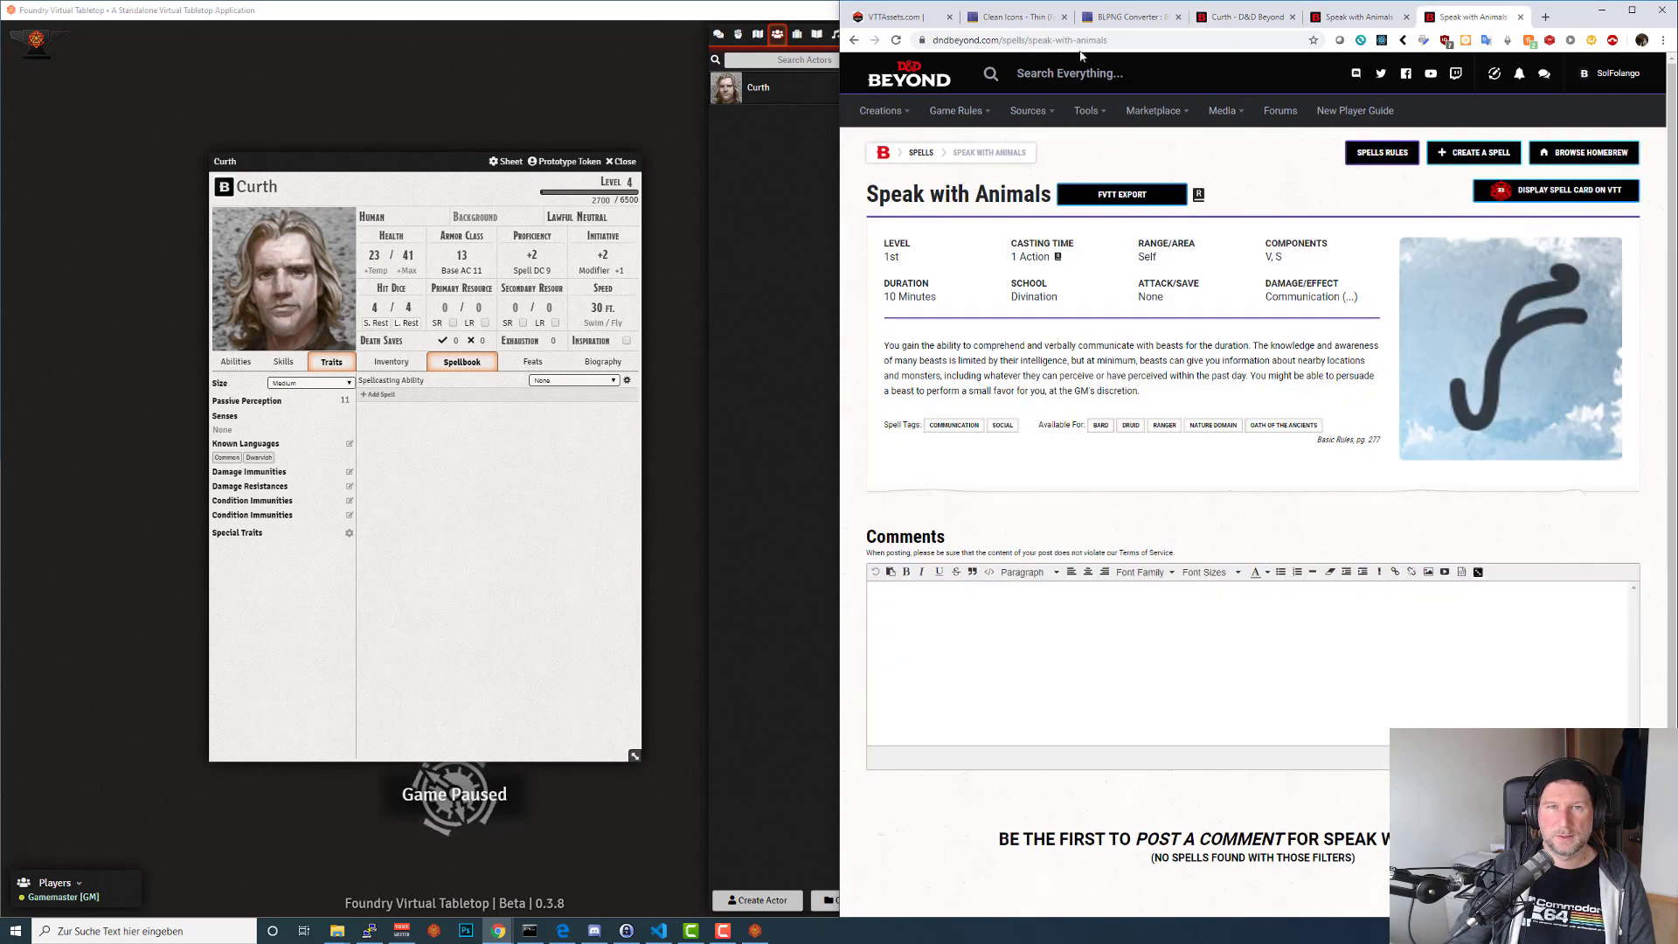
pyautogui.click(1032, 38)
pyautogui.click(1032, 38)
pyautogui.moveTo(1085, 41); pyautogui.dragTo(1161, 41)
pyautogui.write('beast-sense')
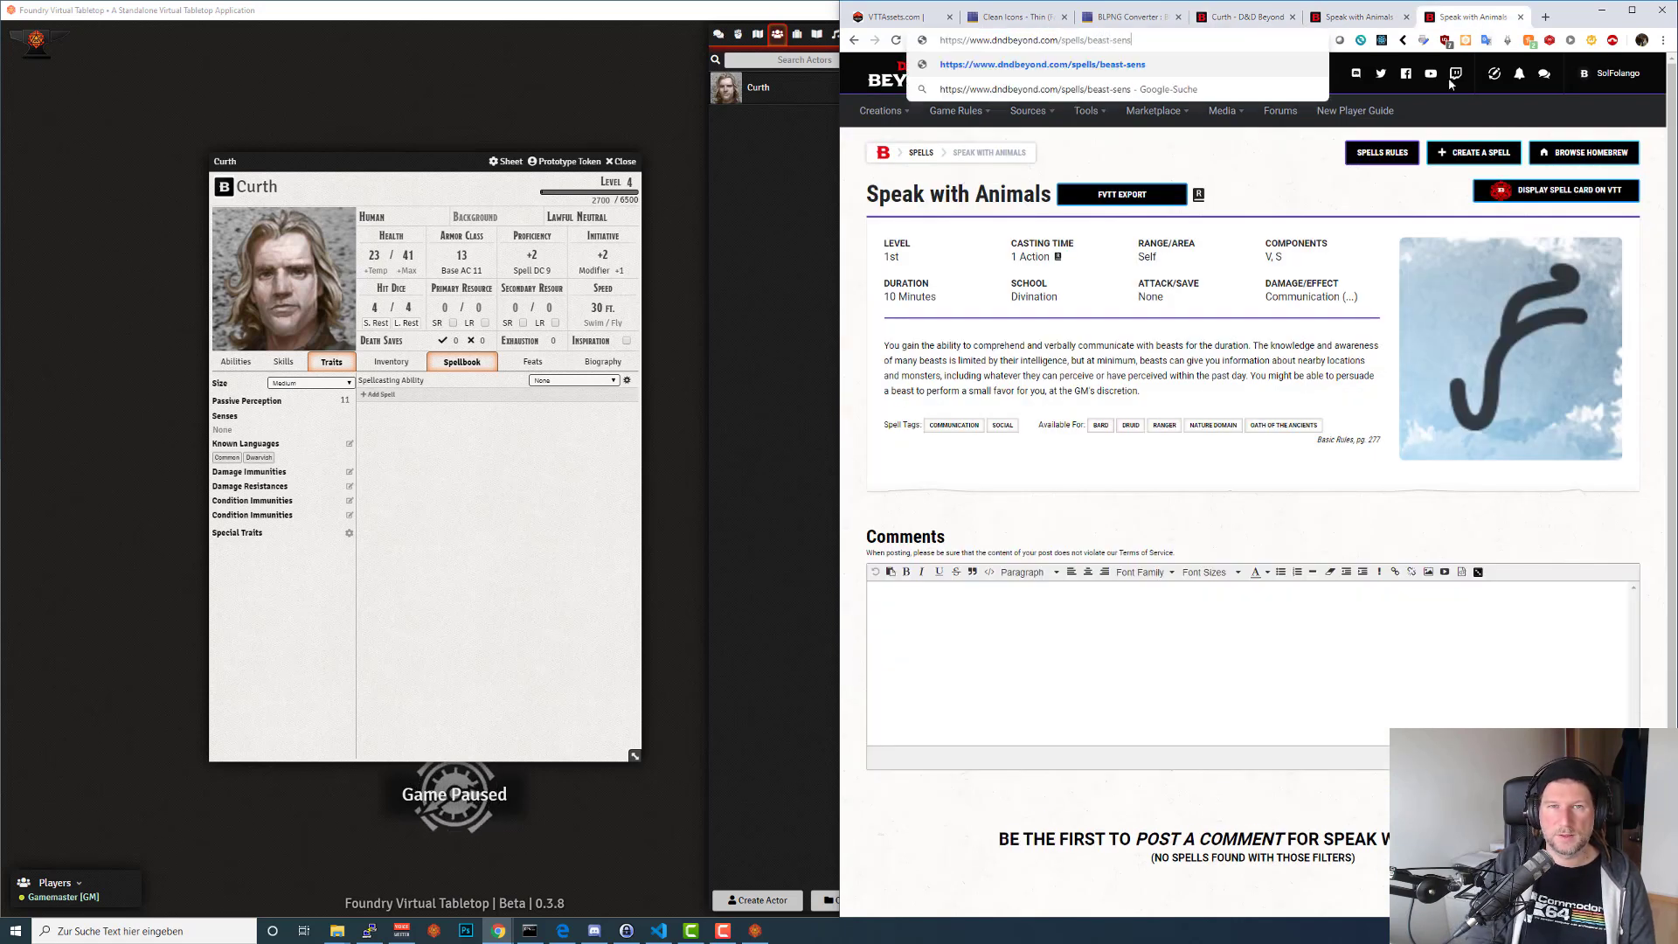
pyautogui.press('Return')
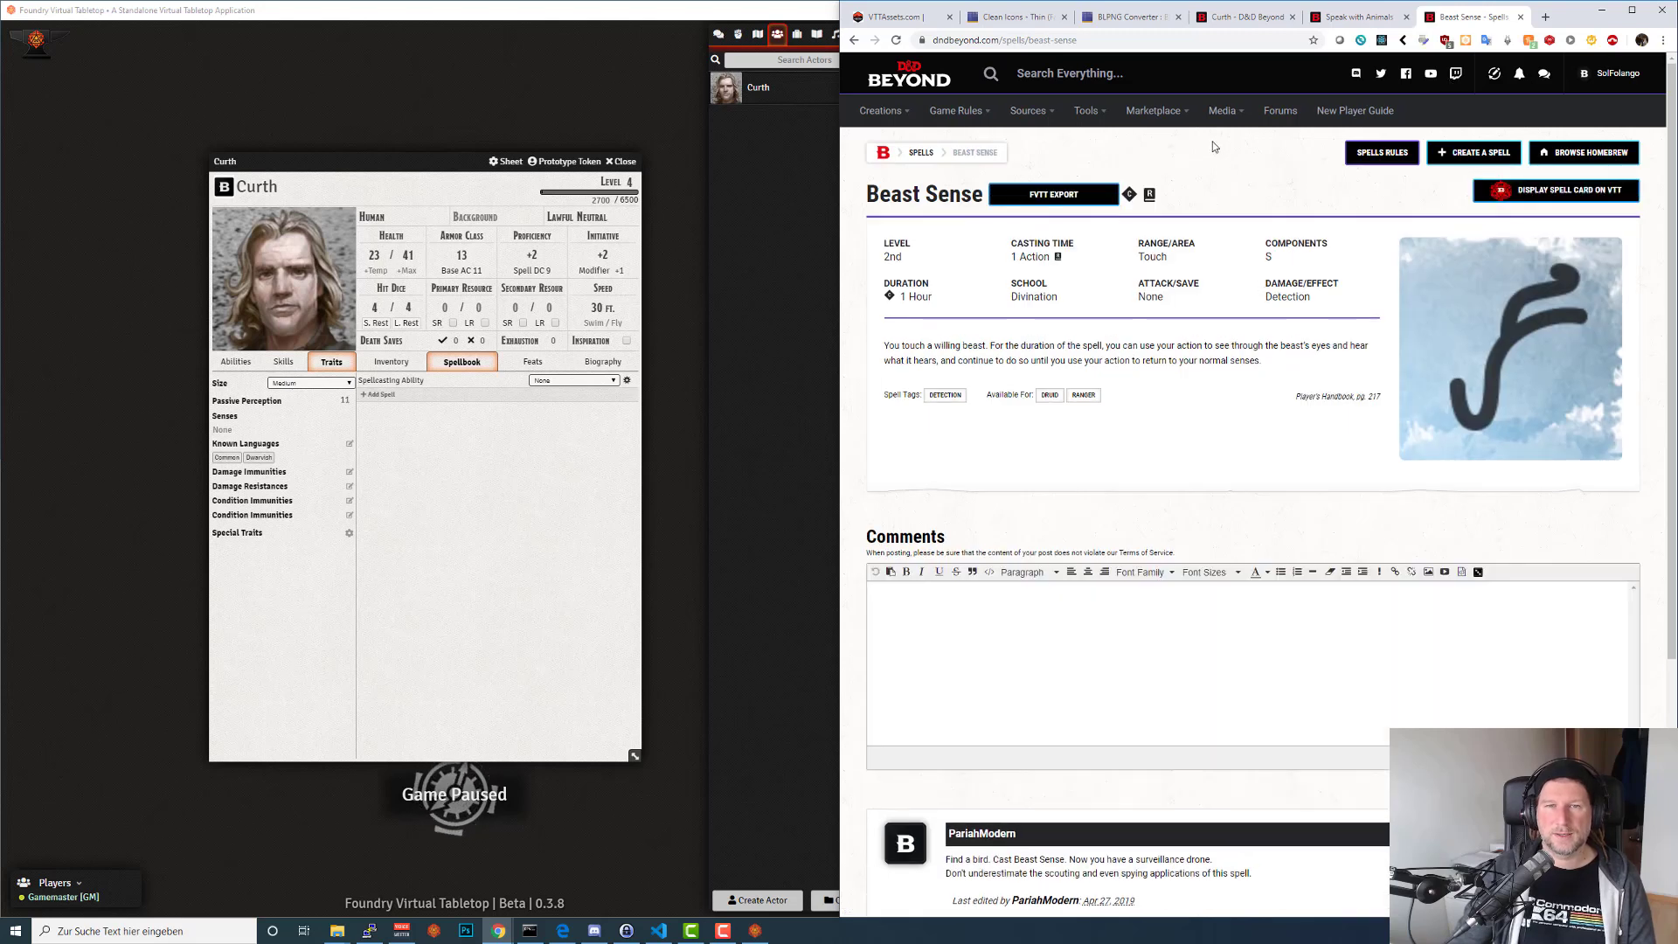
# Switch back to the Foundry application, close Curth's sheet and open the player configuration.
pyautogui.click(724, 25)
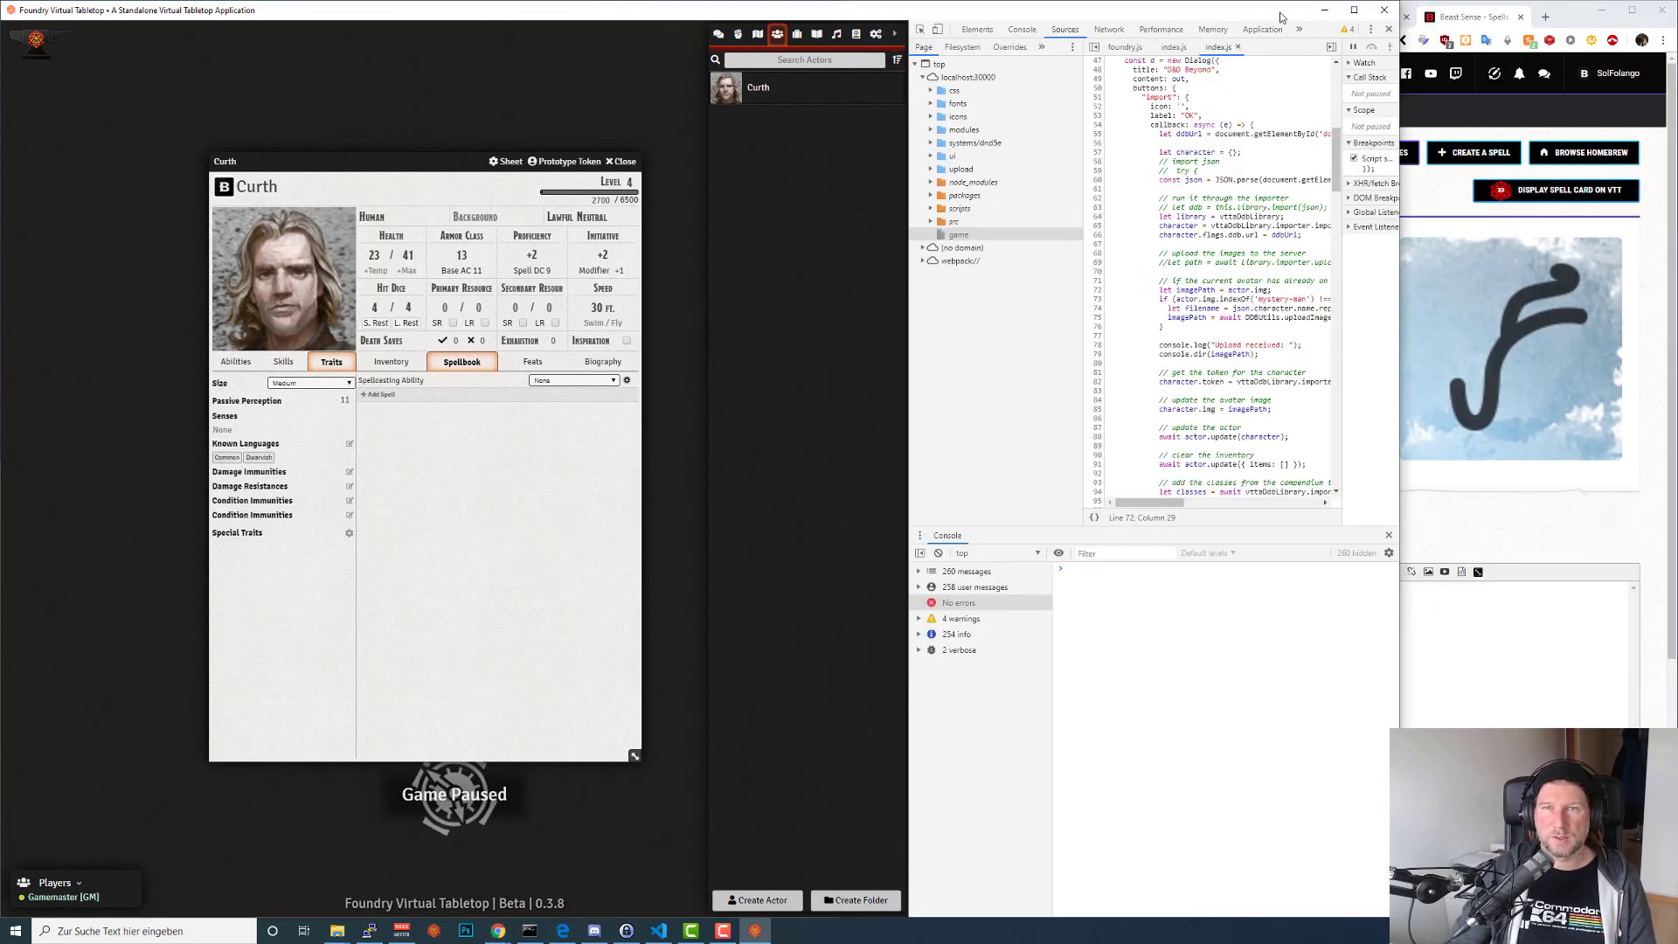
pyautogui.moveTo(1282, 18); pyautogui.dragTo(1293, 26)
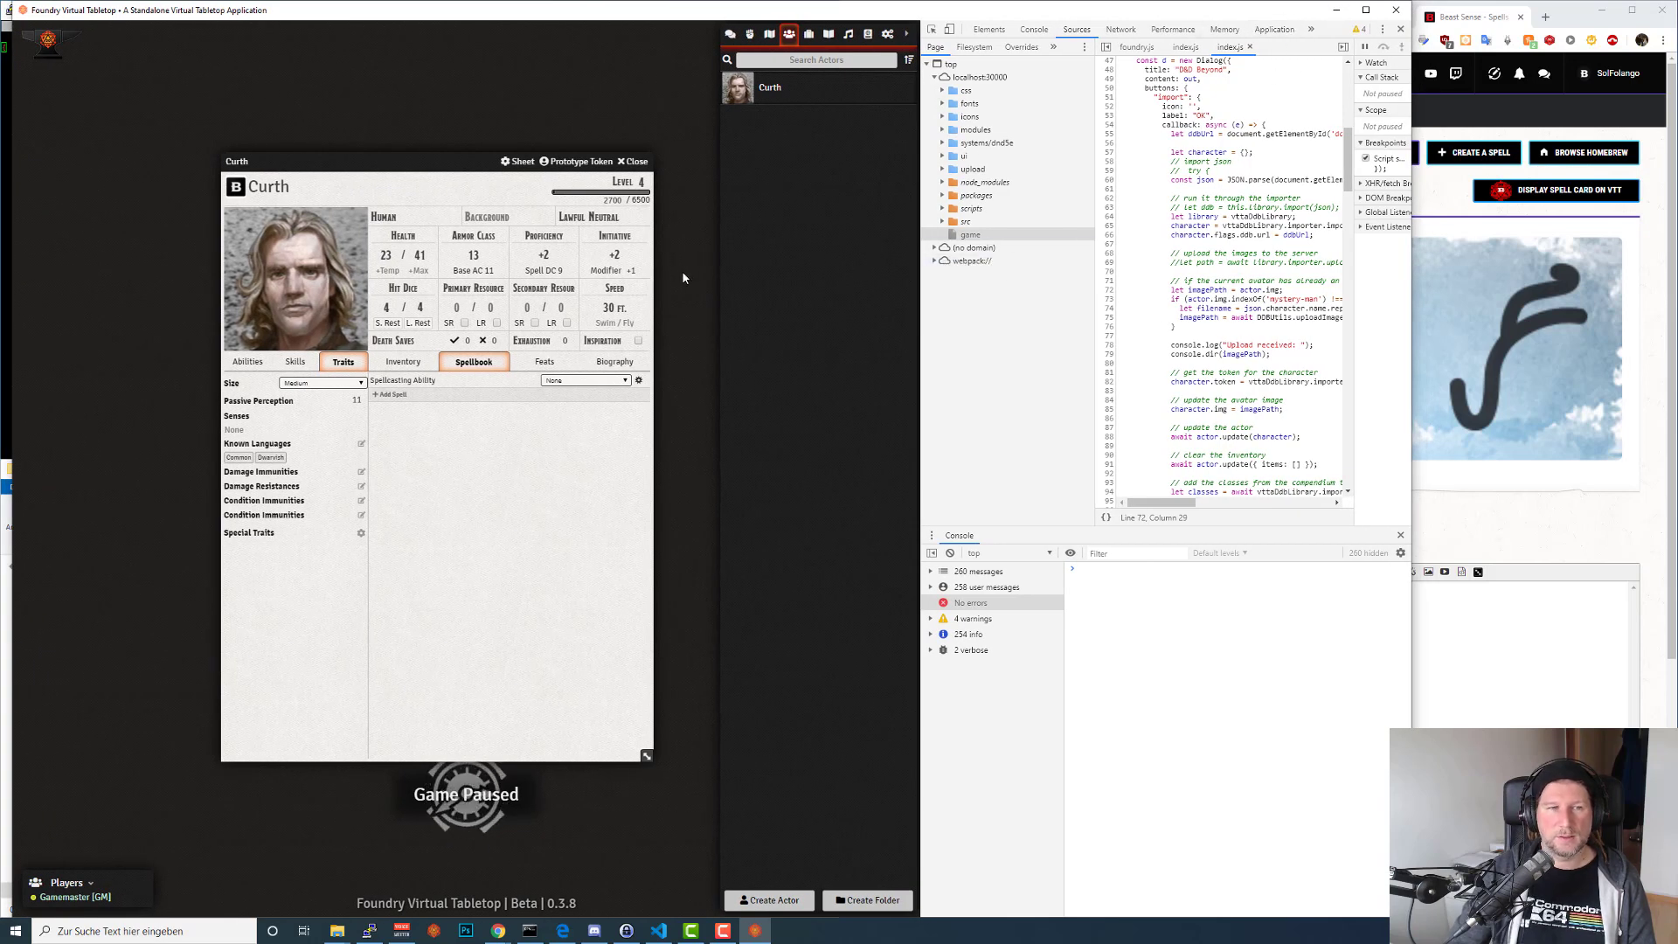
pyautogui.press('Escape')
pyautogui.press('Escape')
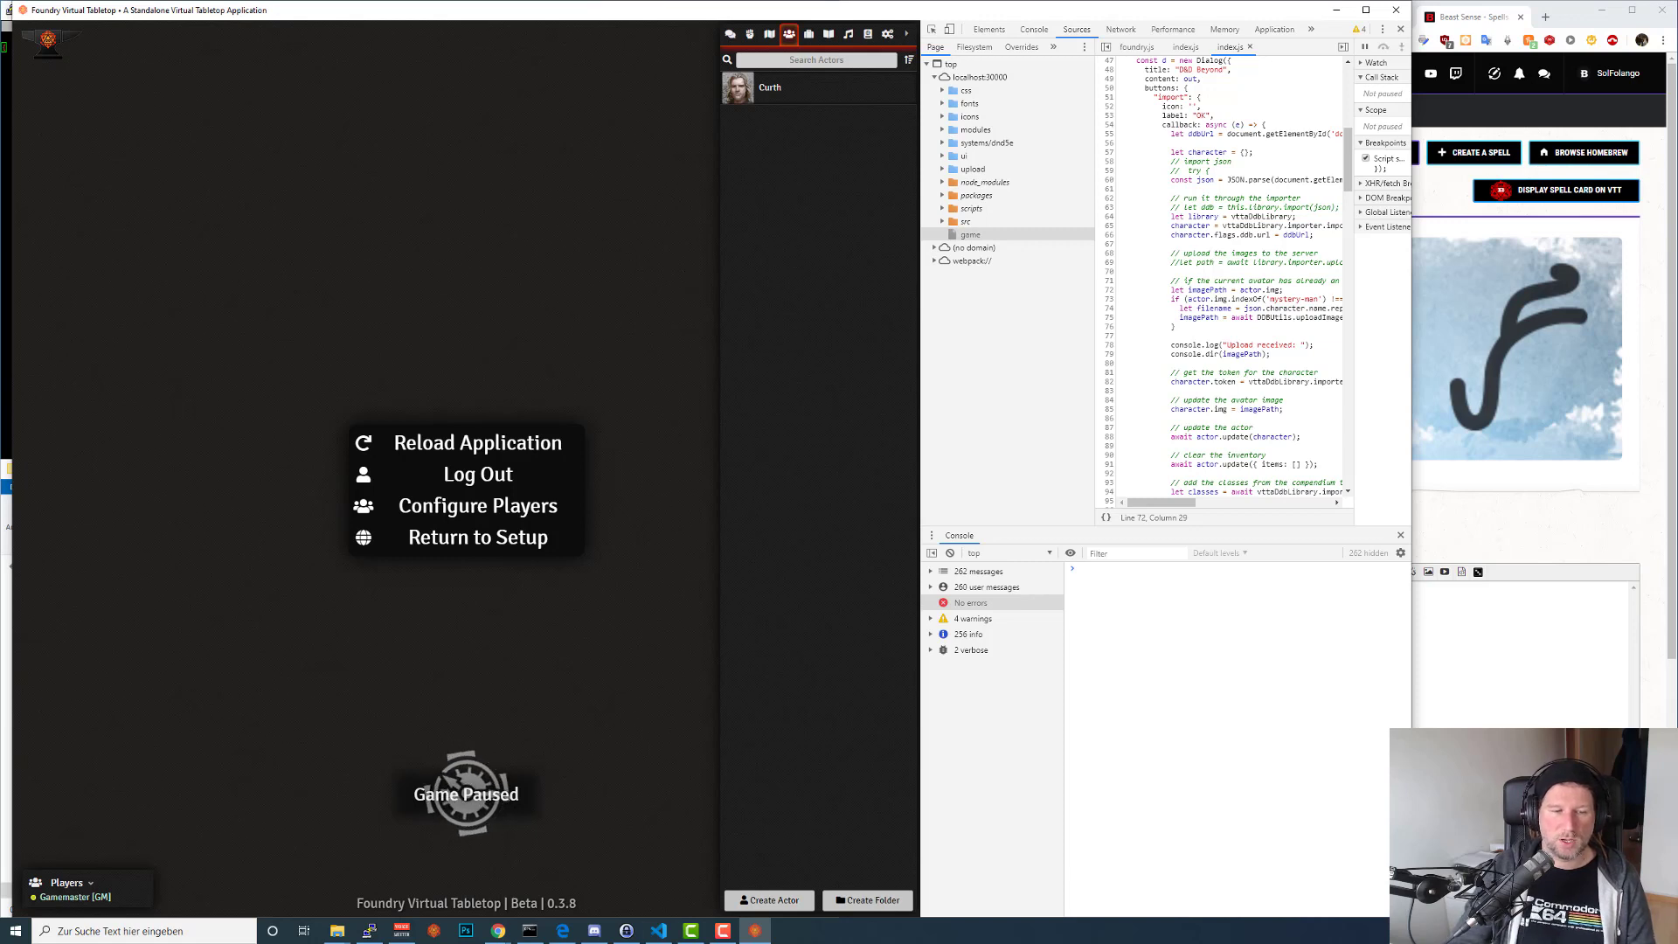
pyautogui.click(478, 505)
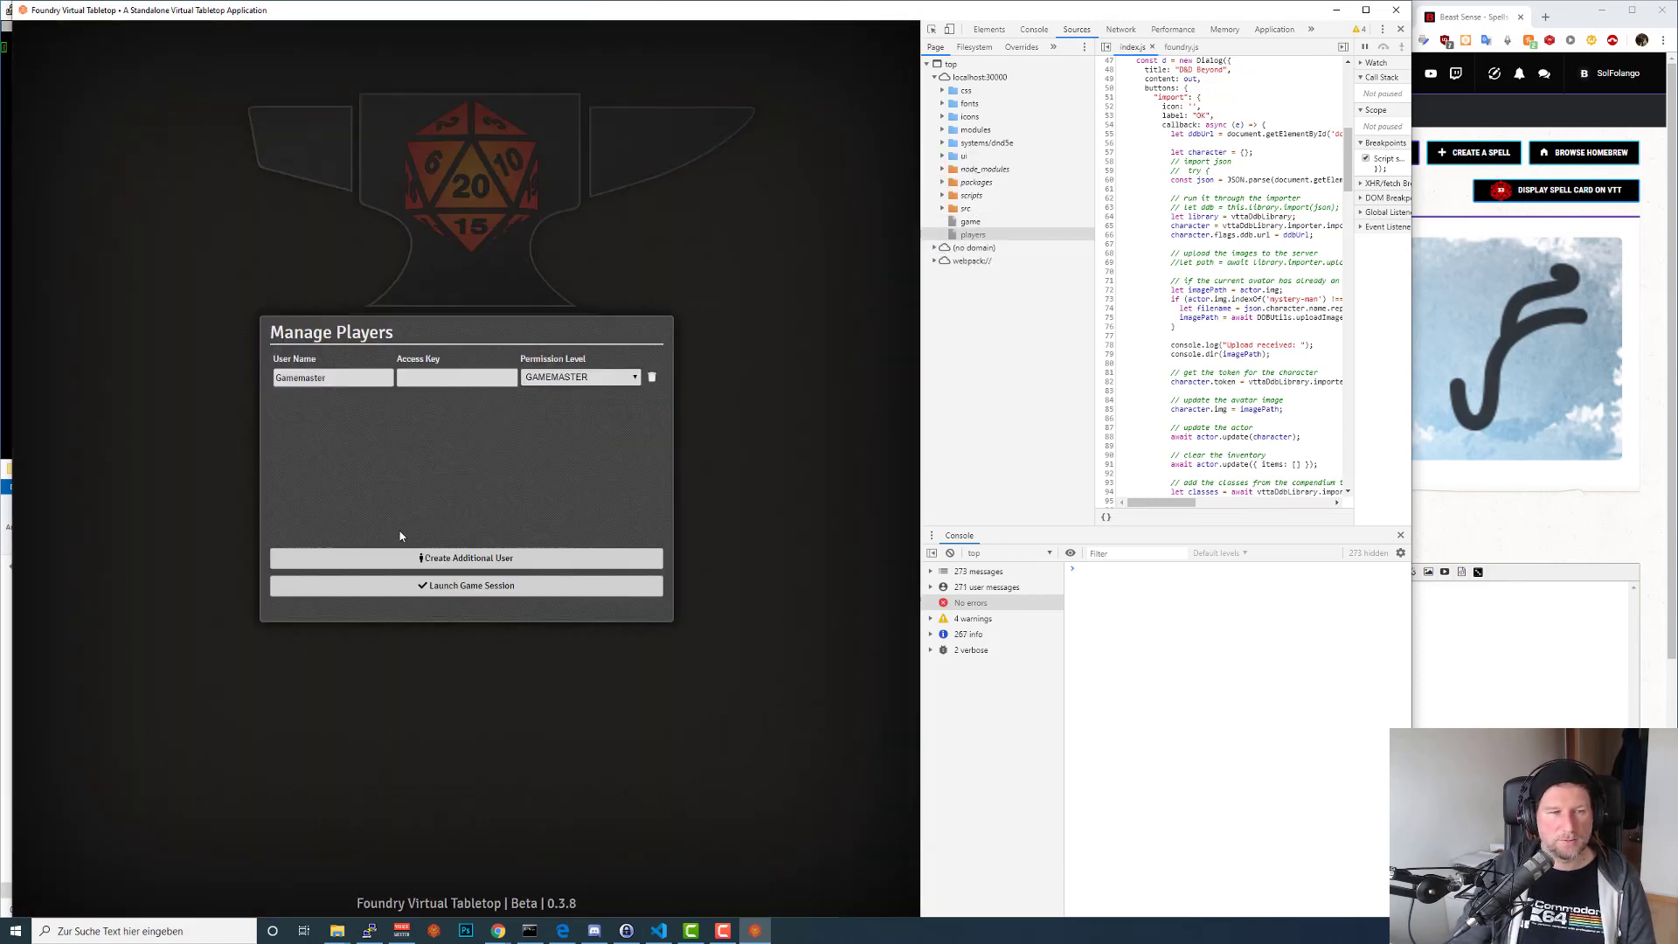
# Create an additional user named GM with the GAMEMASTER permission level and launch the game session.
pyautogui.click(448, 561)
pyautogui.hotkey('ctrl', 'a')
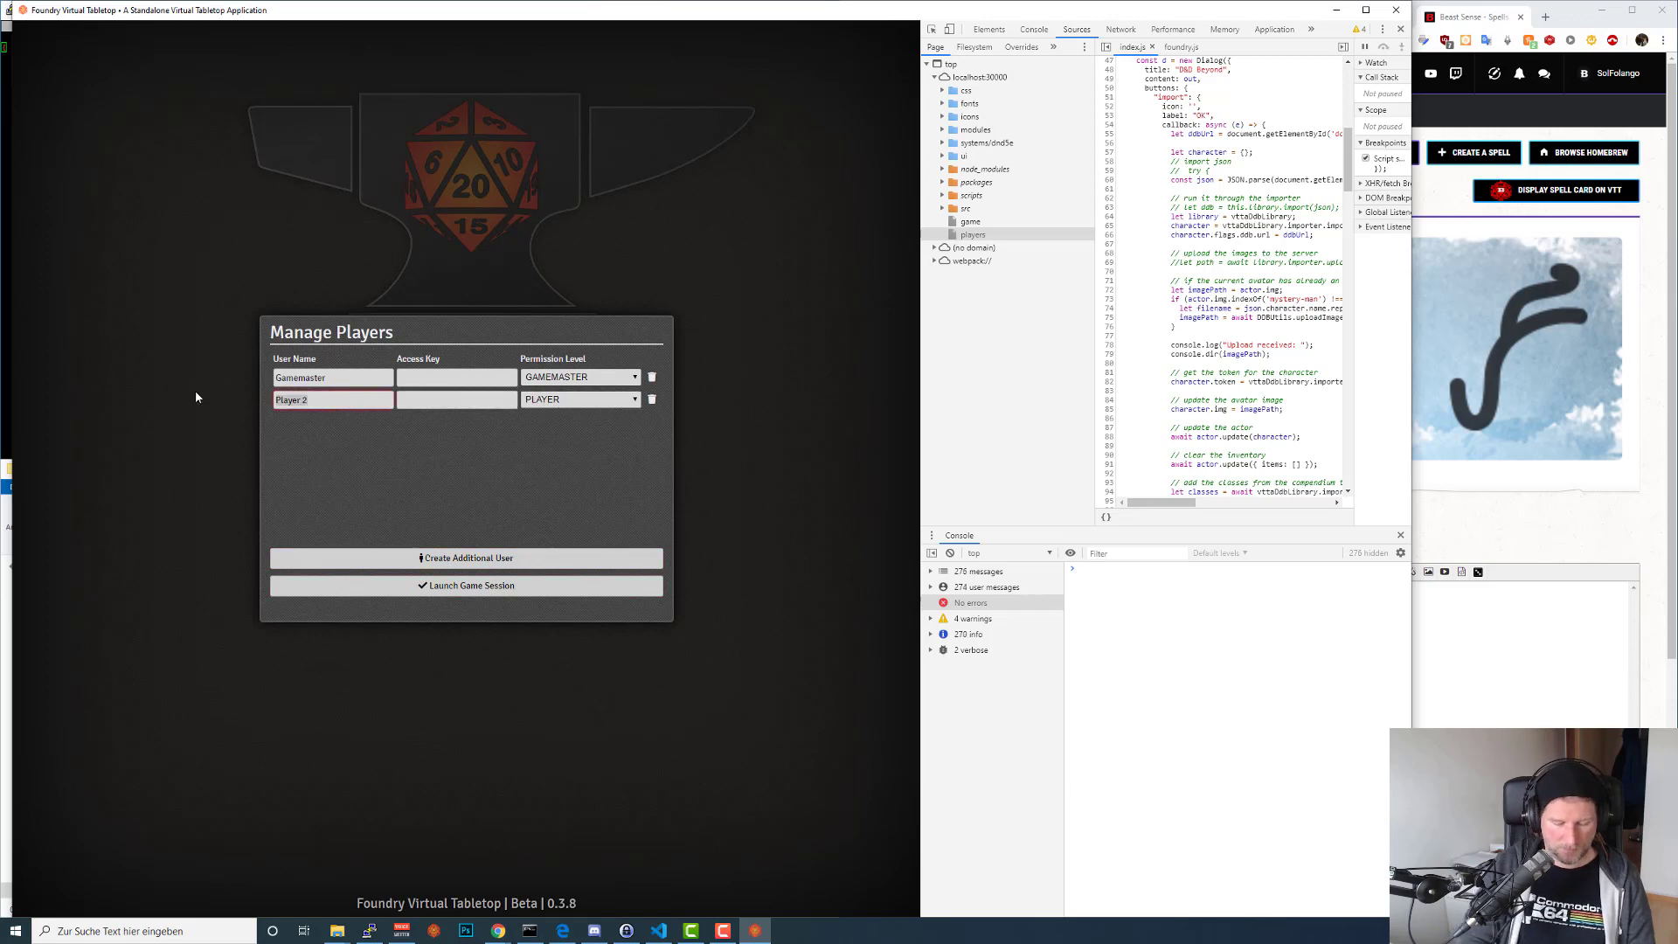
pyautogui.write('GM')
pyautogui.press('Tab')
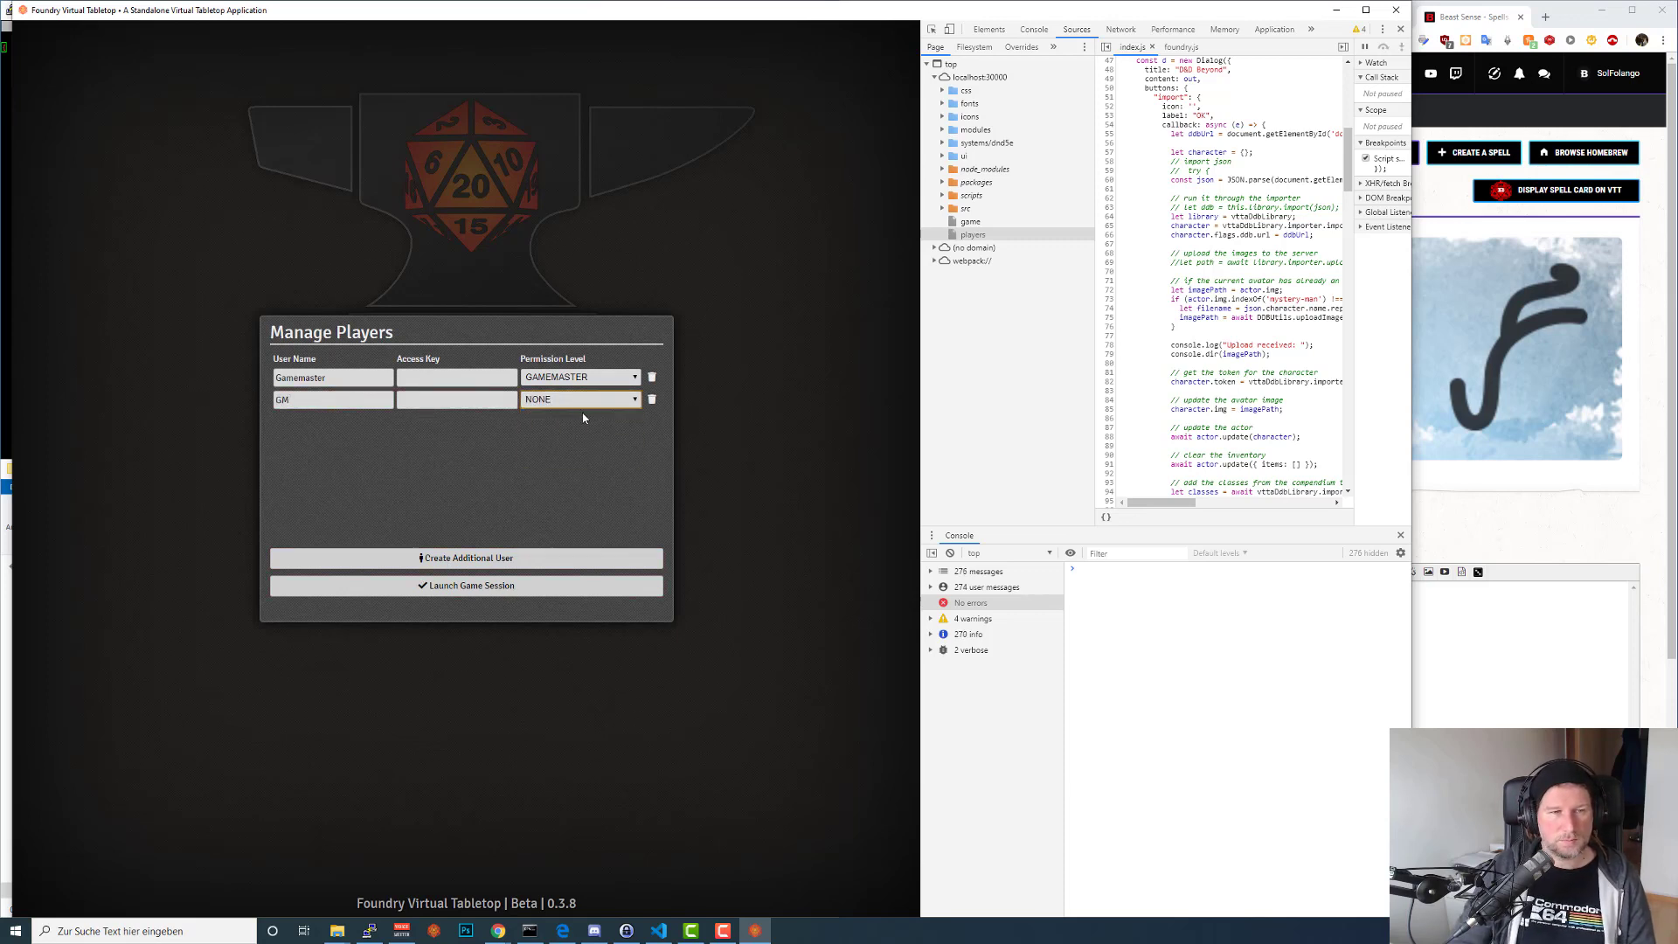
pyautogui.click(581, 399)
pyautogui.click(577, 465)
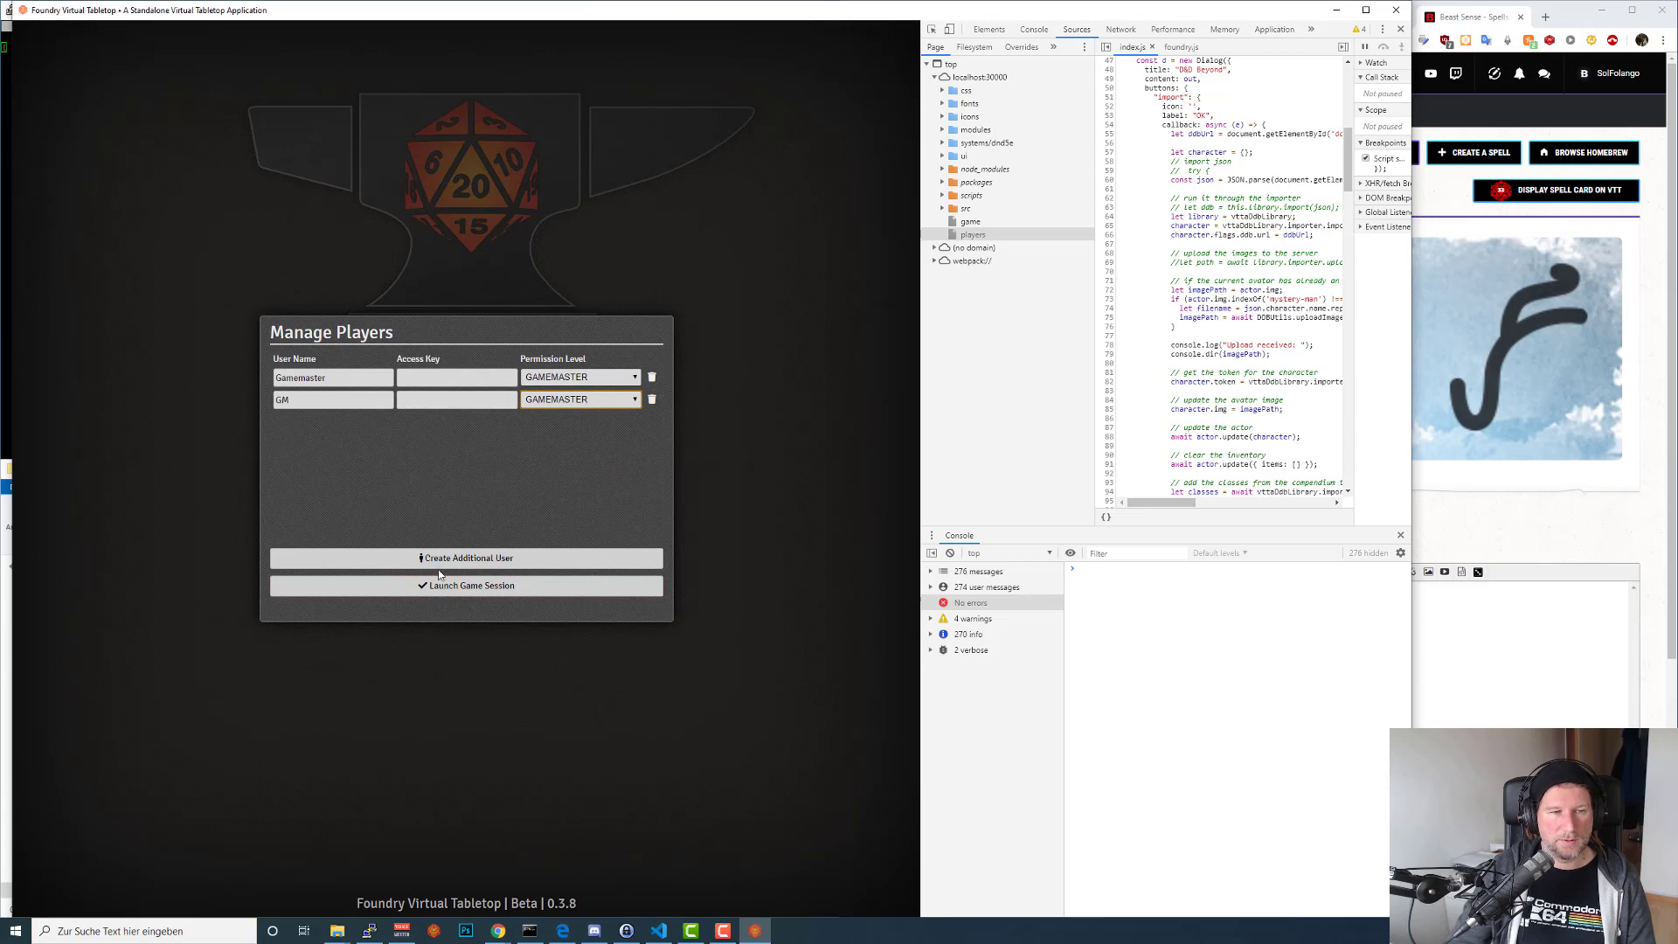
pyautogui.click(472, 587)
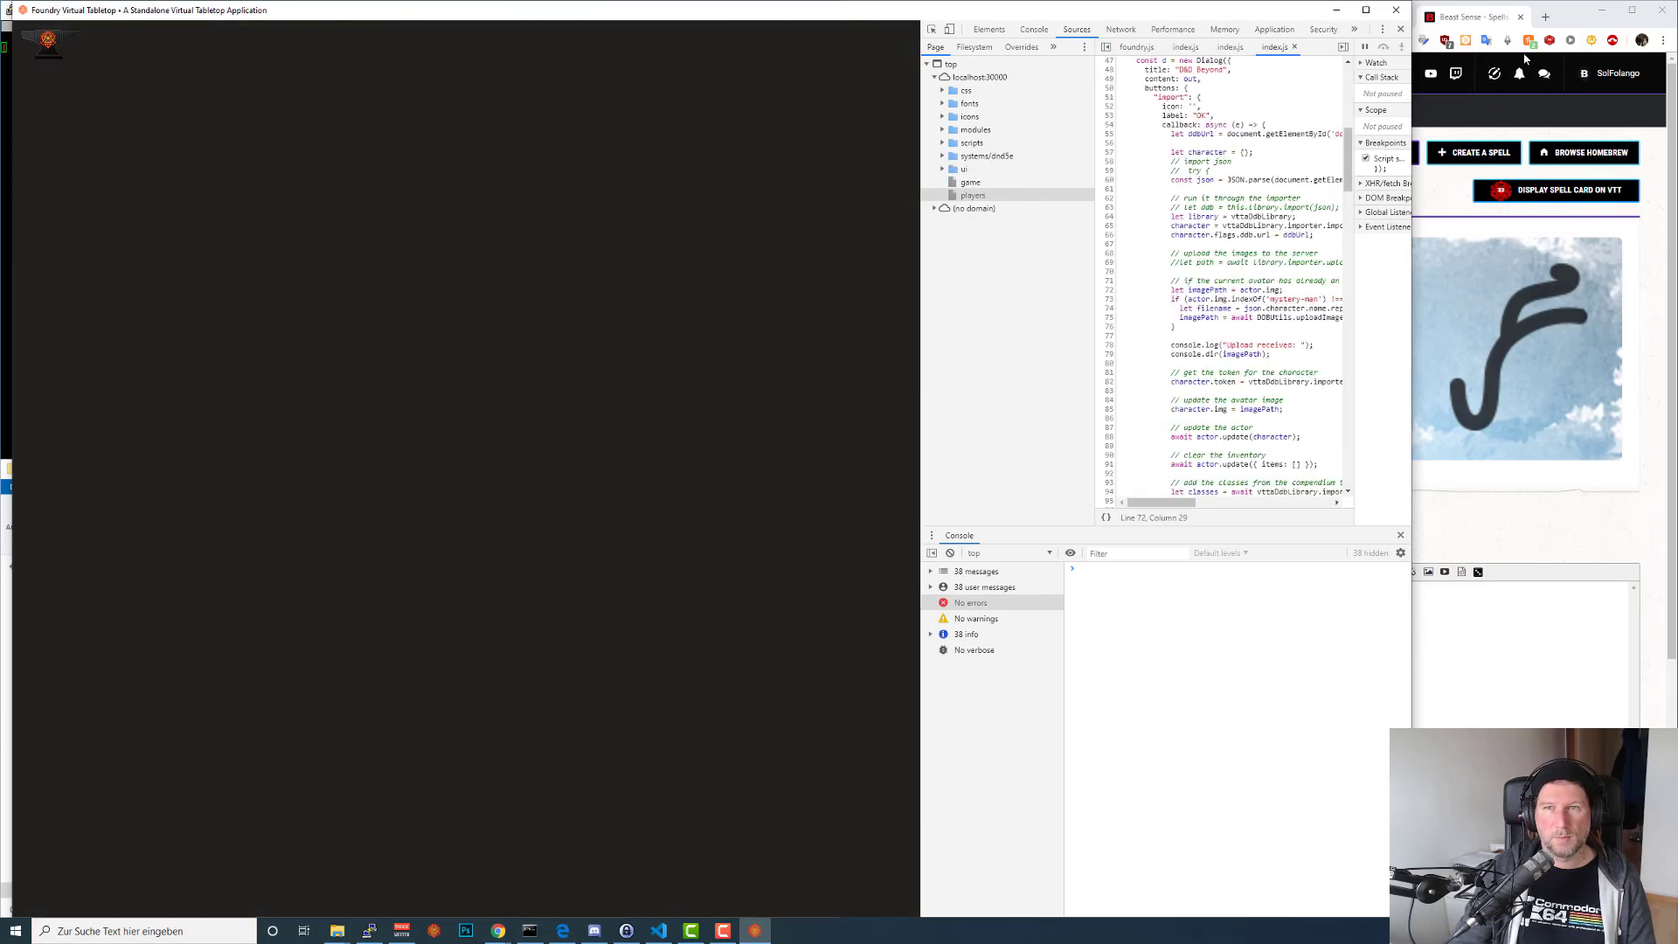
# Switch to Chrome and load the Foundry server at localhost:30000 in place of the Clean Icons page.
pyautogui.click(1557, 25)
pyautogui.click(1009, 16)
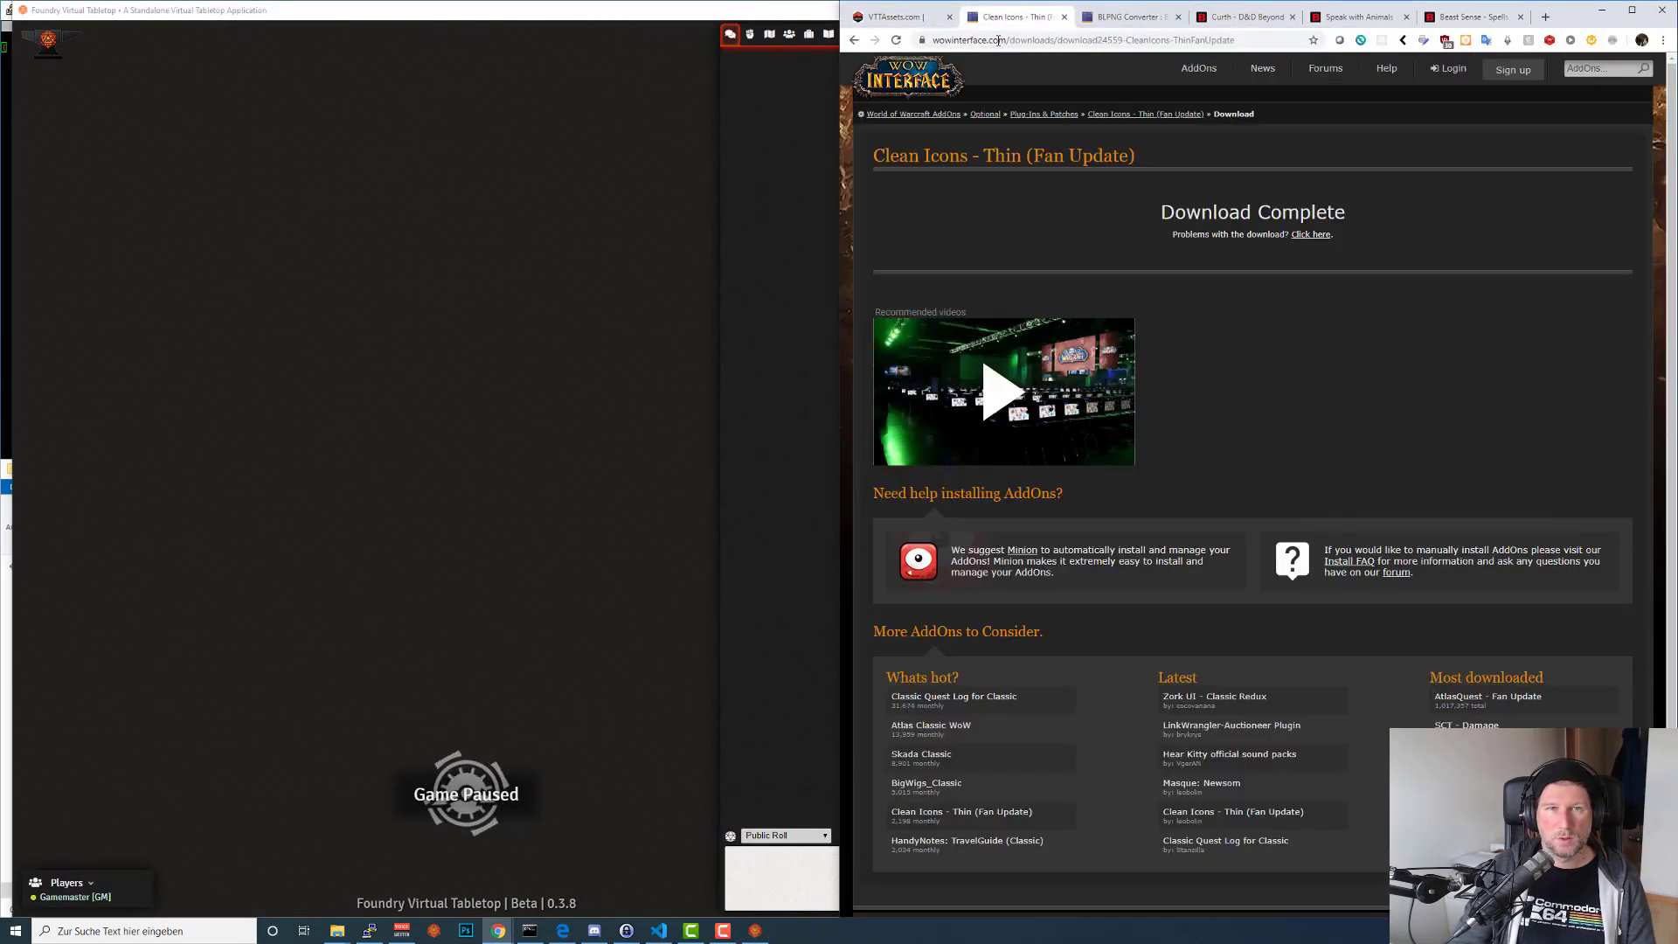
pyautogui.click(1002, 40)
pyautogui.write('localhoist')
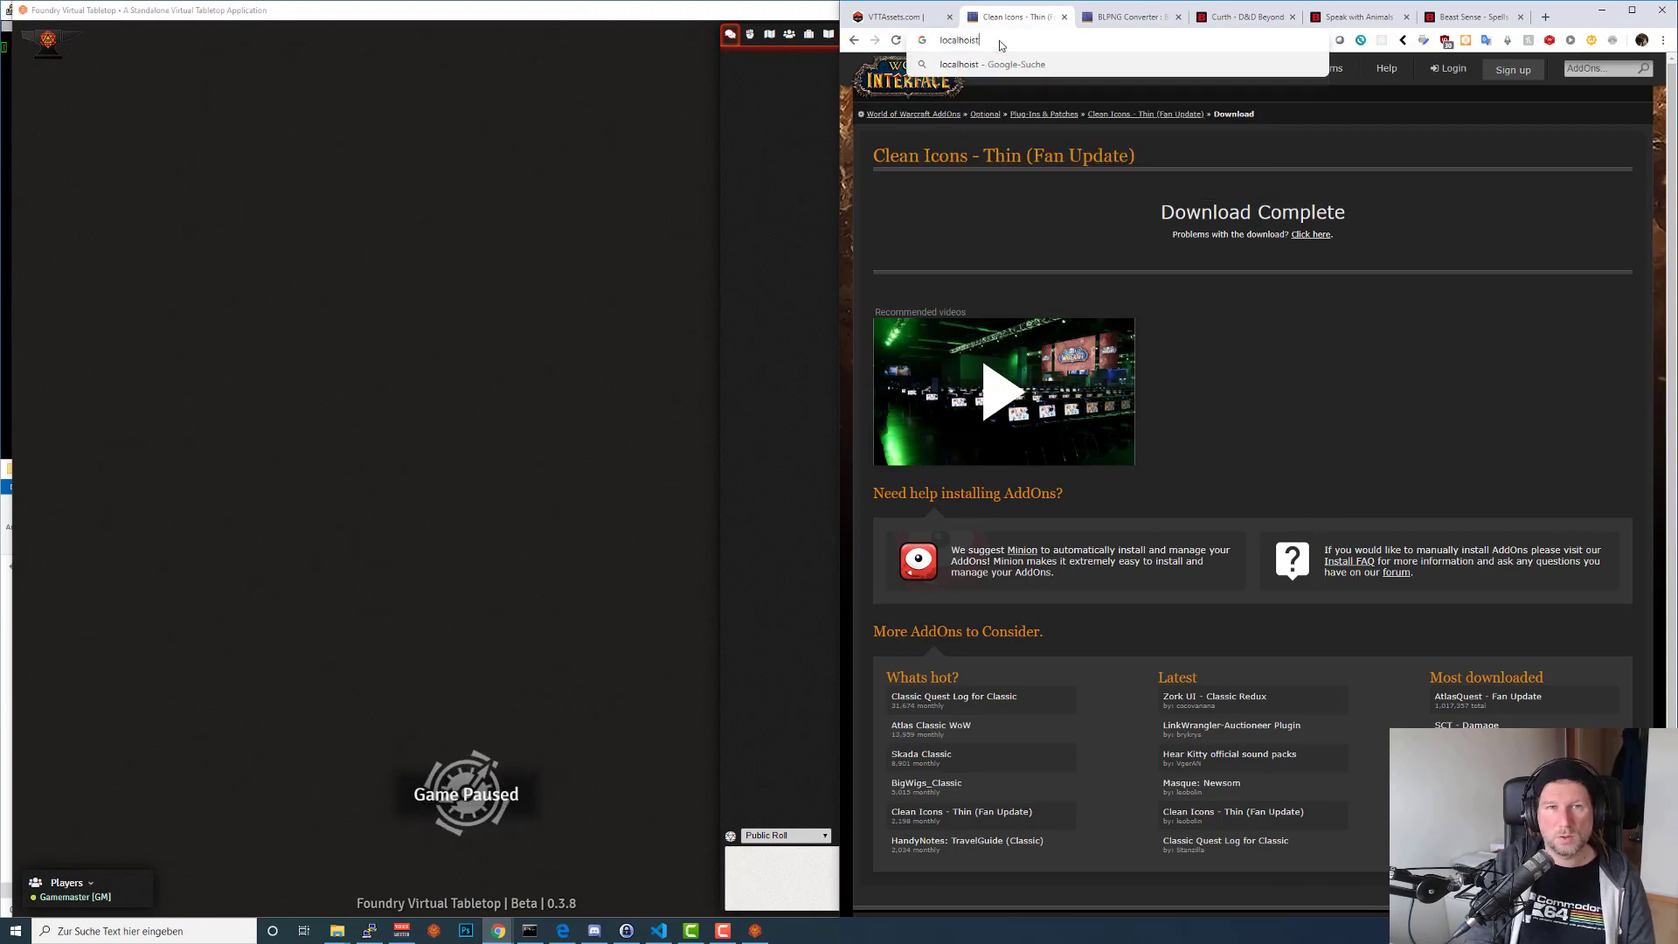
pyautogui.press('BackSpace')
pyautogui.press('BackSpace')
pyautogui.write('st:300')
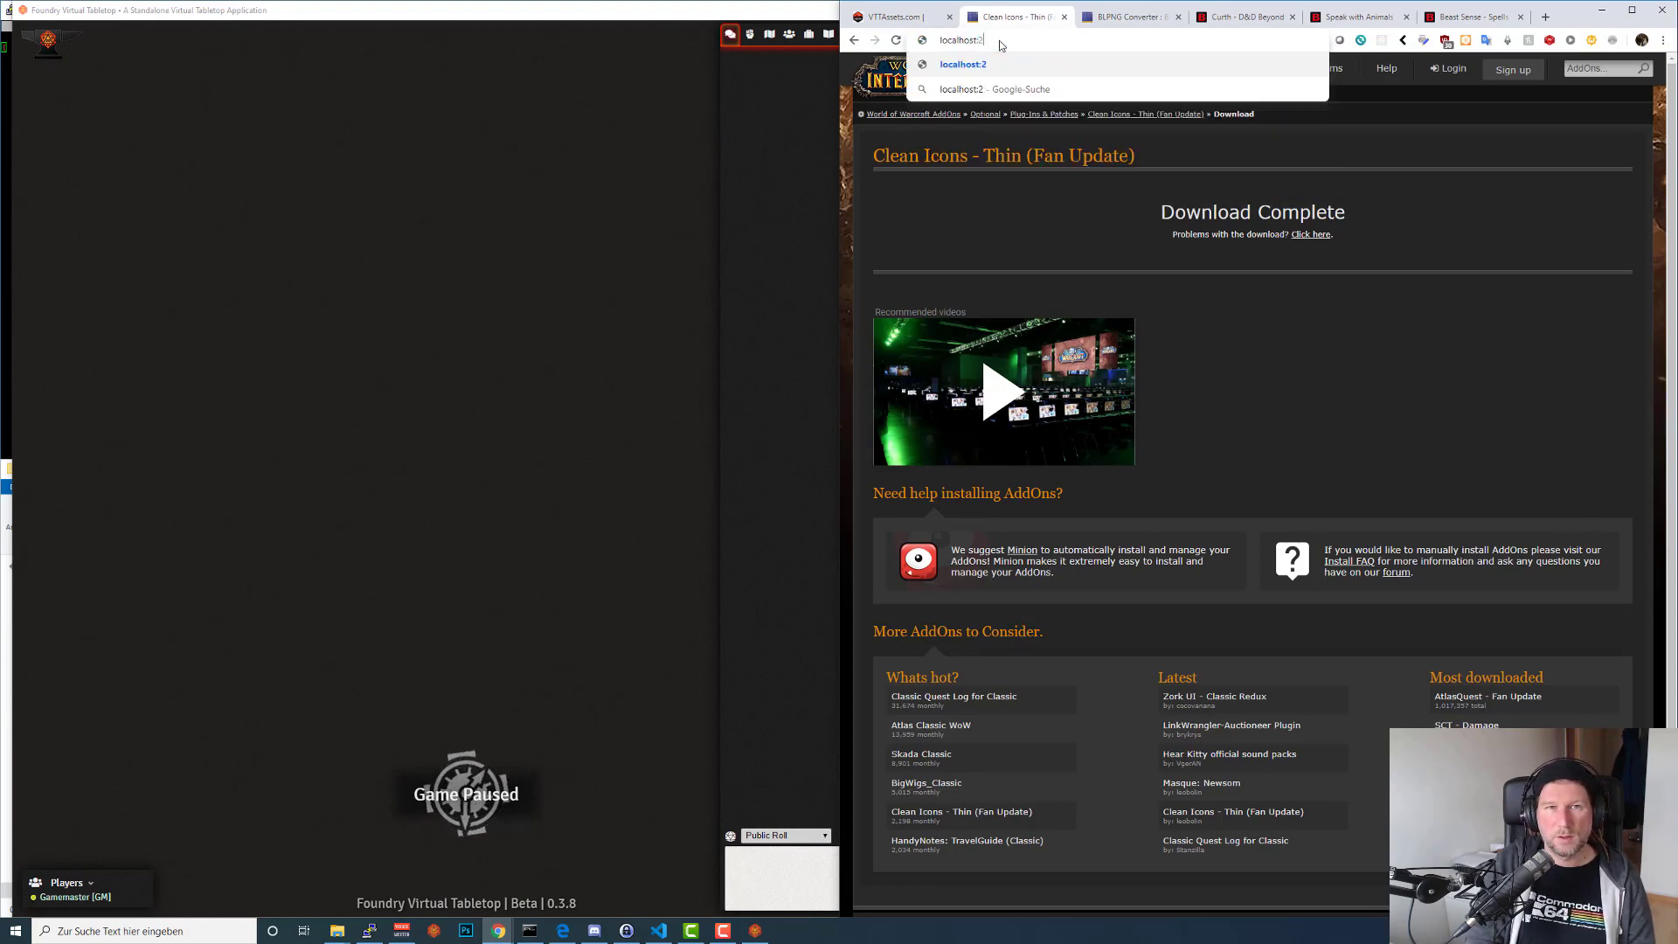
pyautogui.write('0')
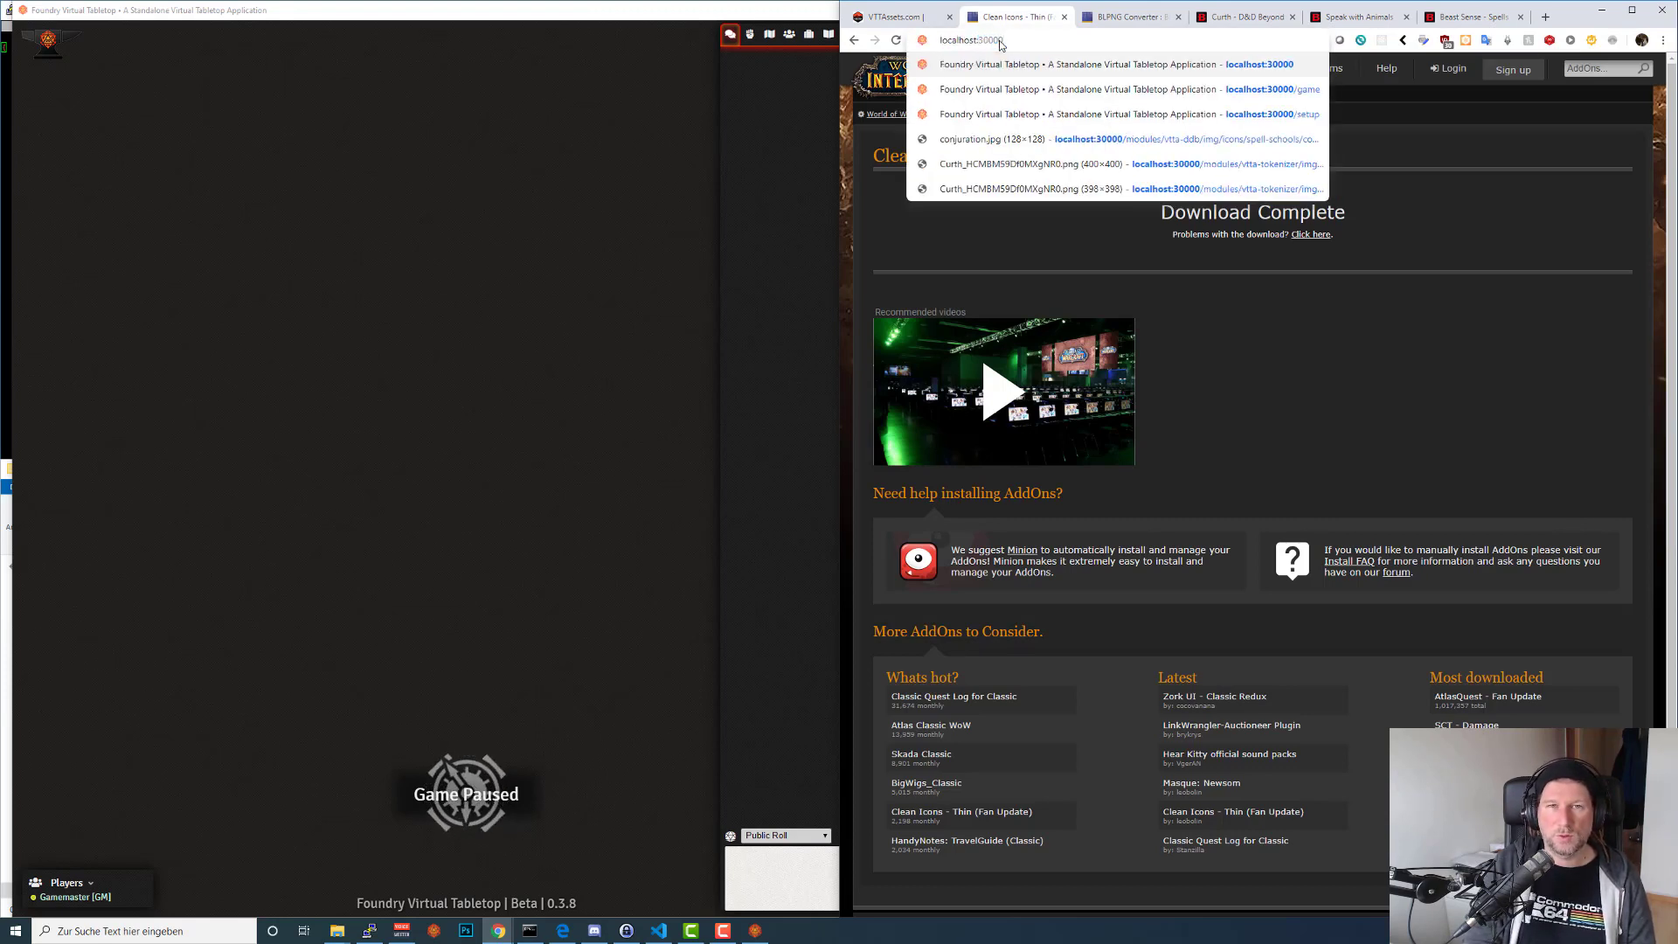
pyautogui.press('Return')
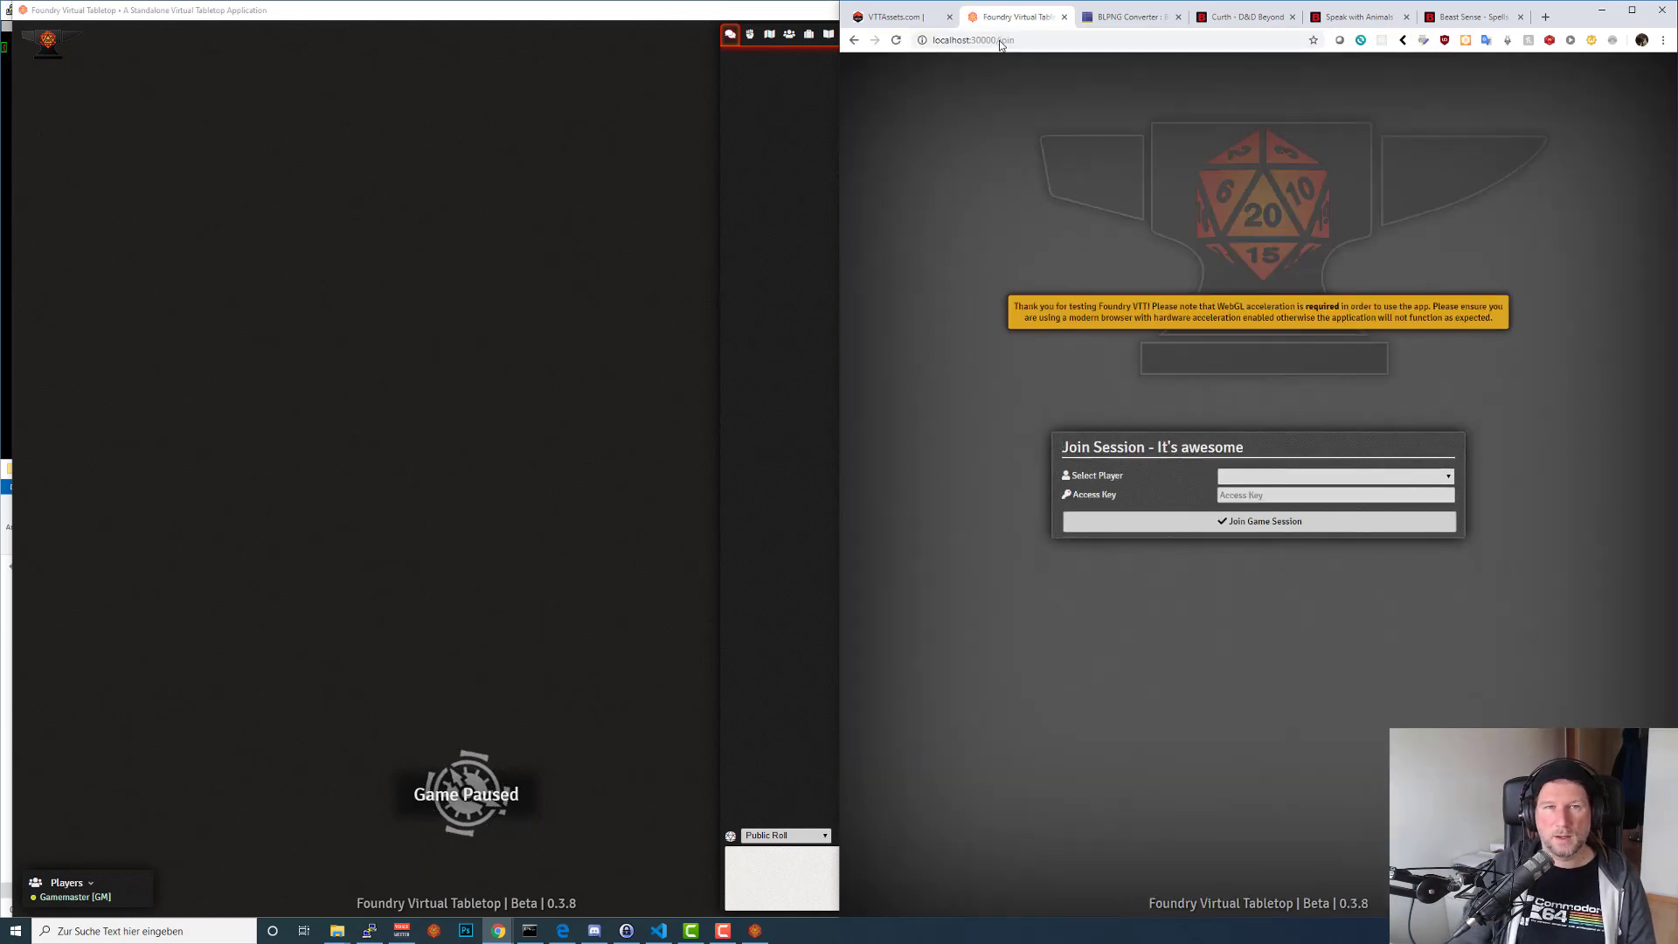
pyautogui.moveTo(972, 40); pyautogui.dragTo(1004, 42)
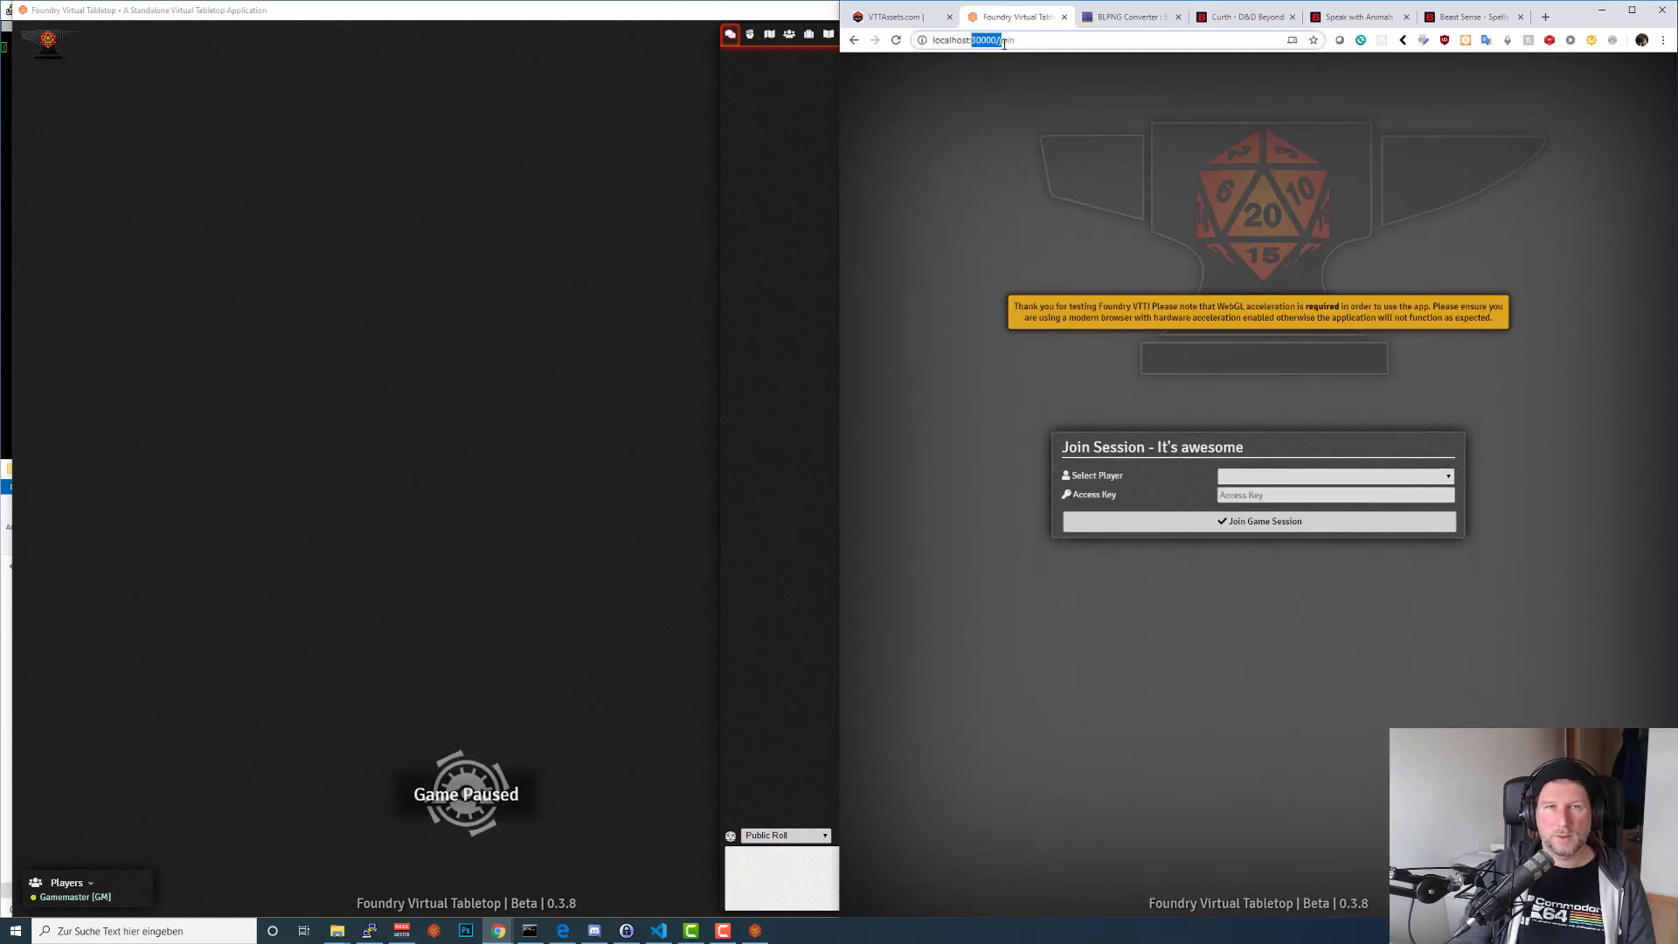
# Join the game session as the player GM with the access key left empty.
pyautogui.click(1257, 474)
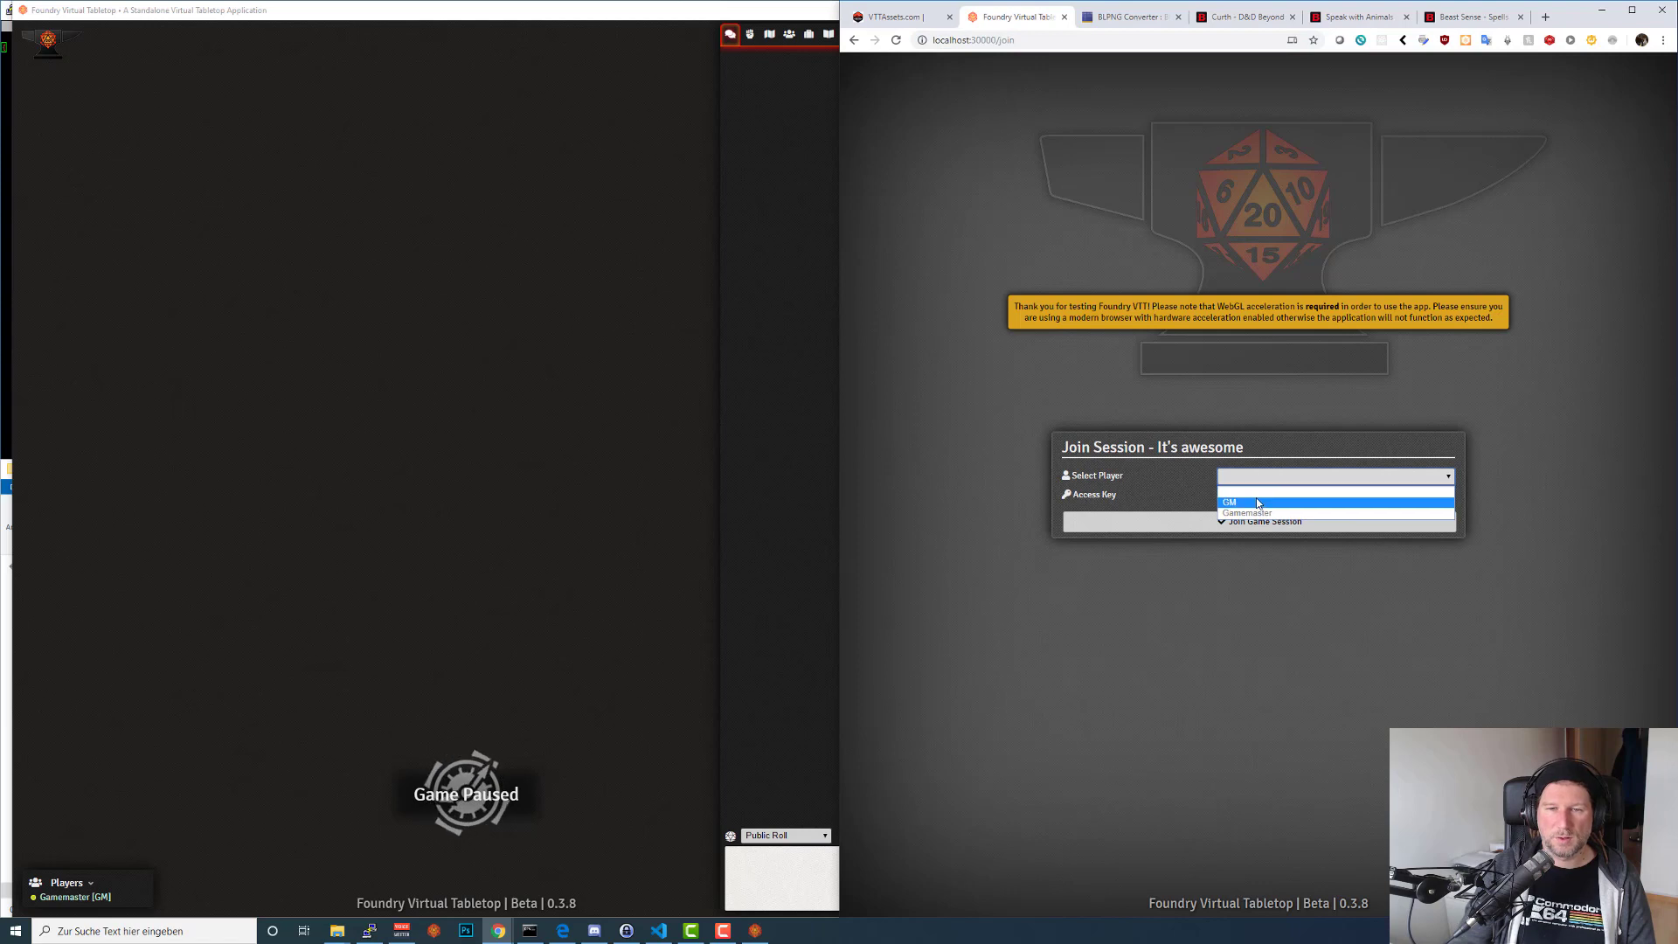
pyautogui.click(1256, 497)
pyautogui.click(1289, 497)
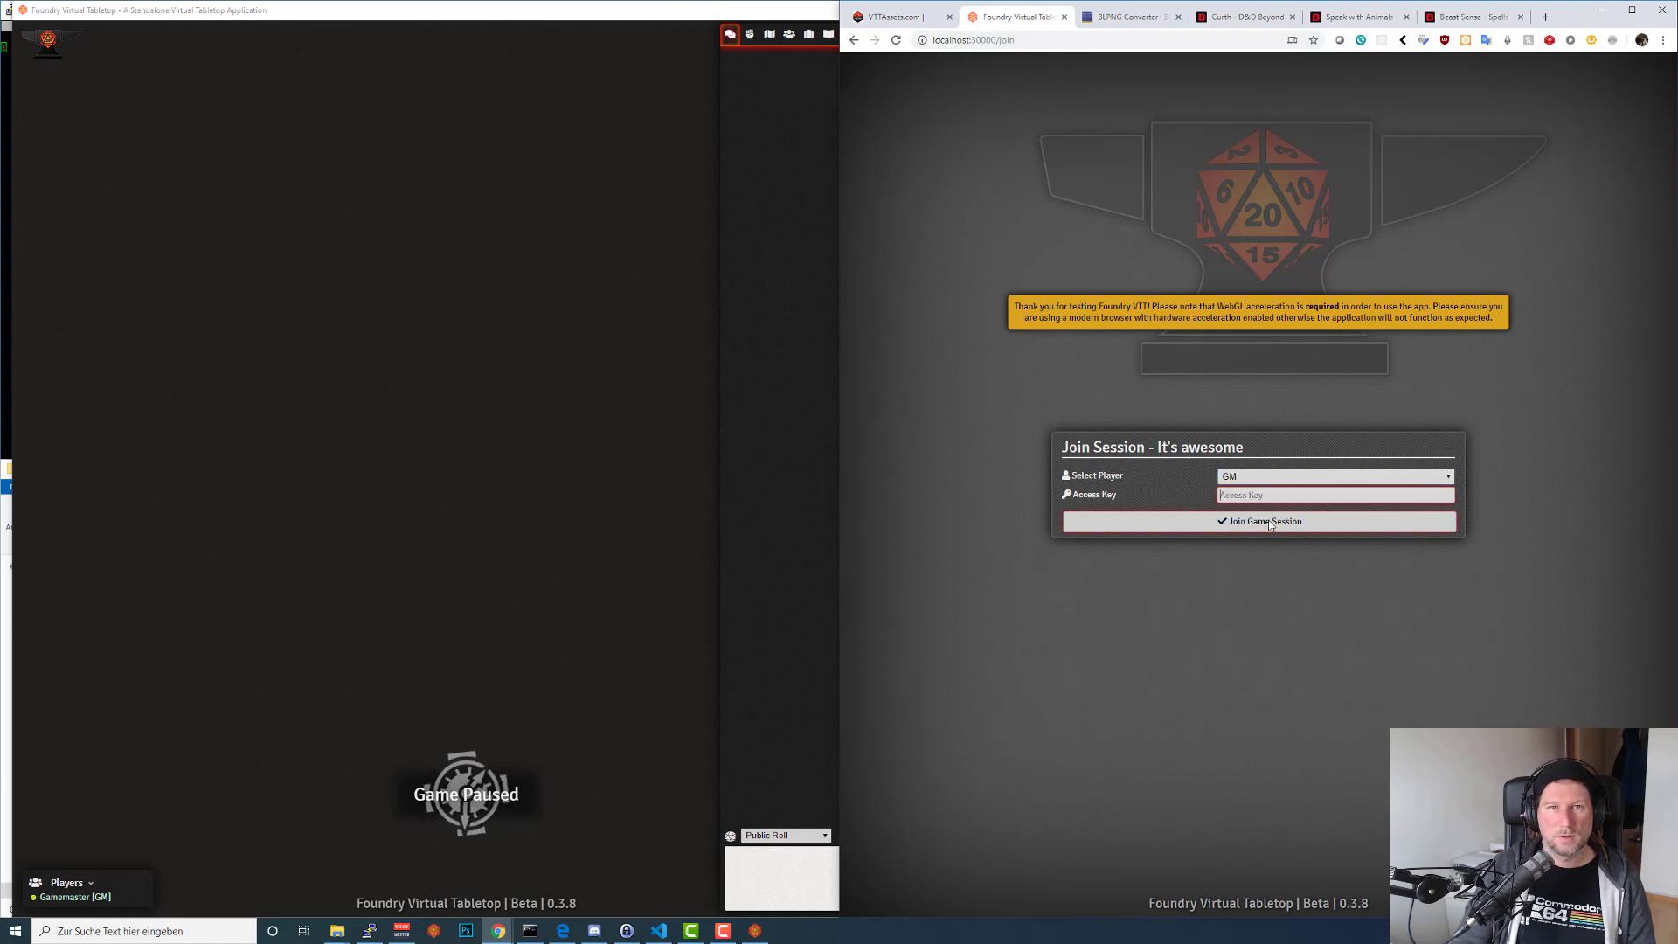
pyautogui.click(1272, 522)
# Detach the Foundry game into its own window filling the screen's left half, and show the Speak with Animals page beside it.
pyautogui.moveTo(1025, 20); pyautogui.dragTo(2, 2)
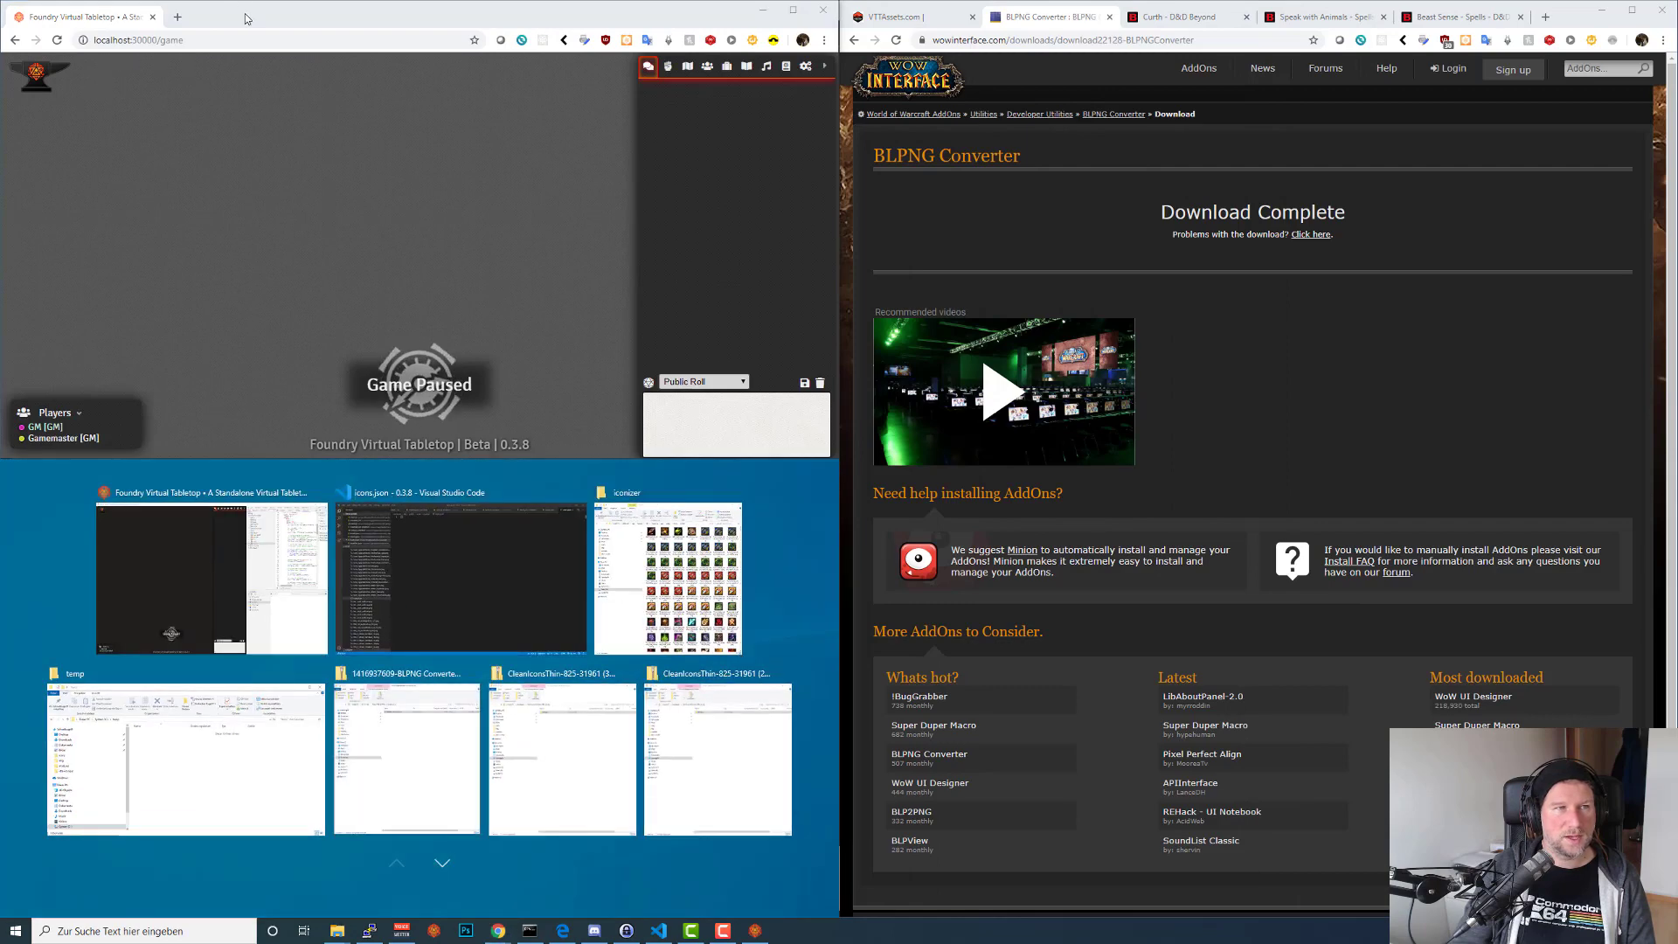
pyautogui.moveTo(248, 16); pyautogui.dragTo(1, 108)
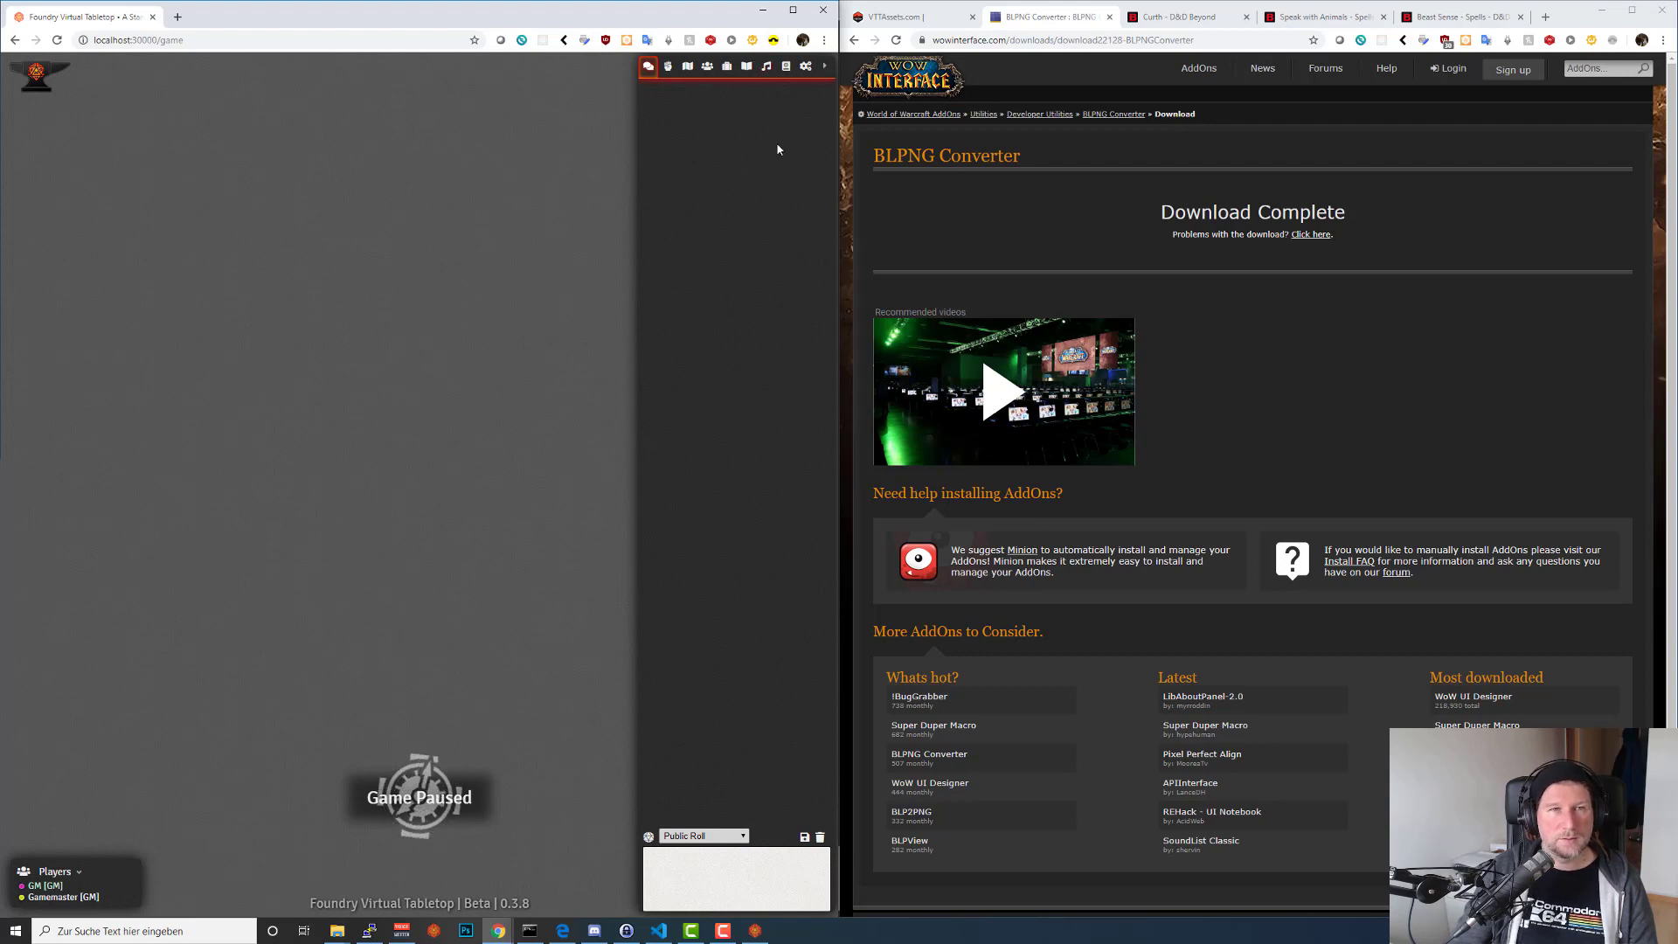
pyautogui.click(1324, 17)
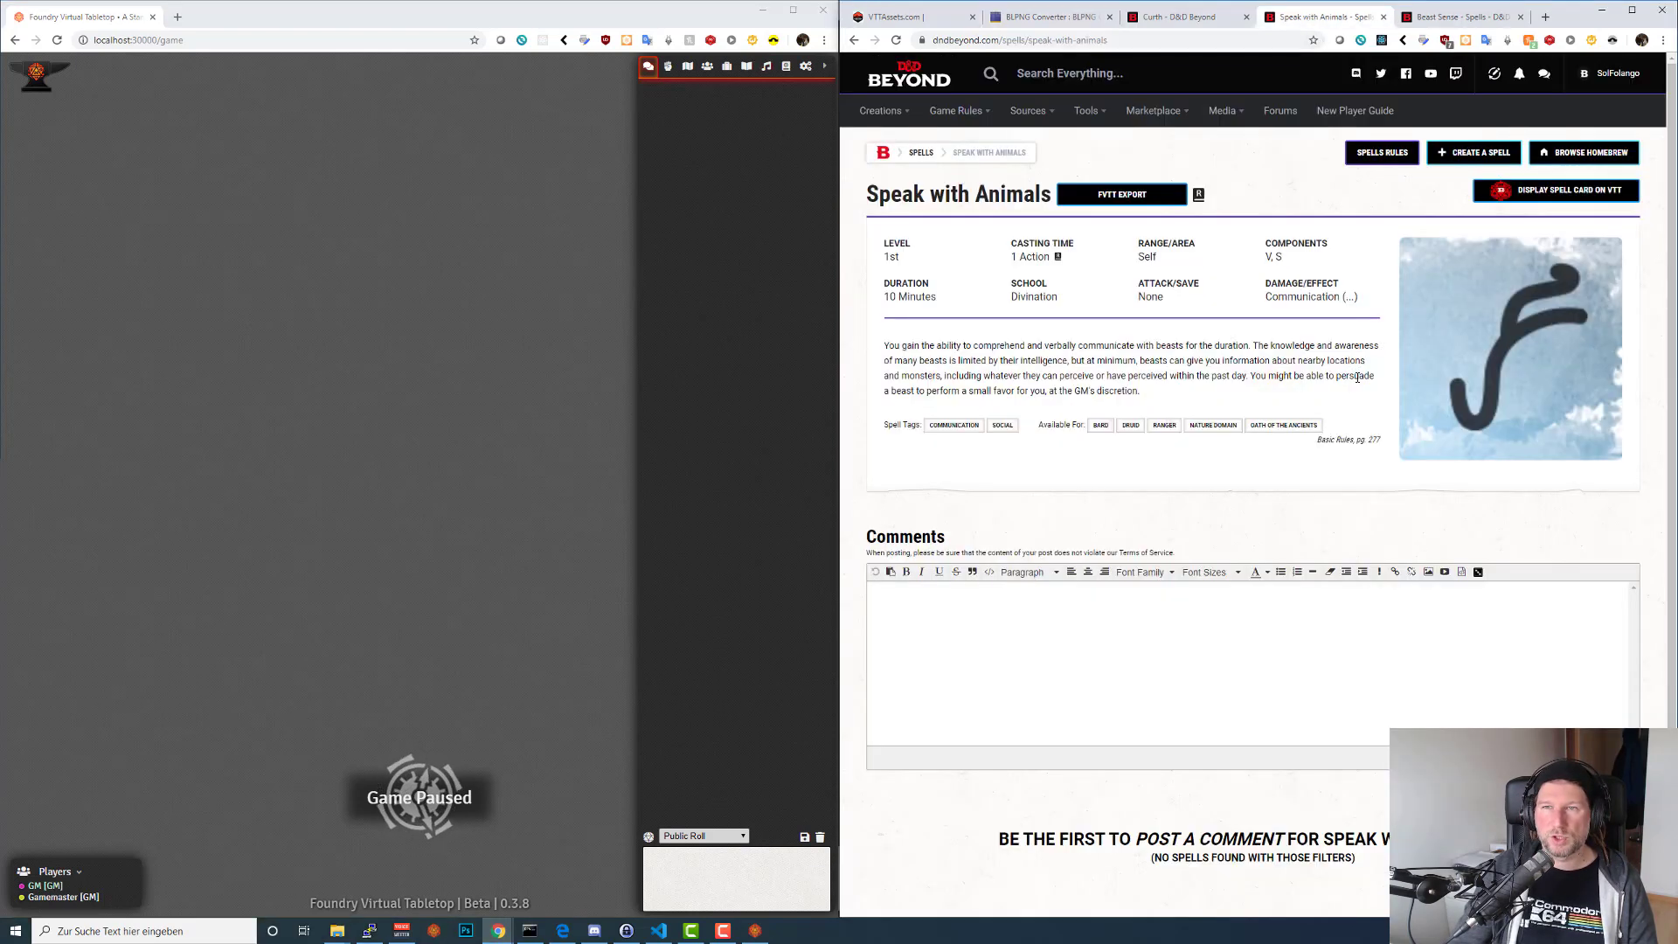
# Reload the Speak with Animals and Beast Sense pages, and try to export Beast Sense to Foundry.
pyautogui.press('F5')
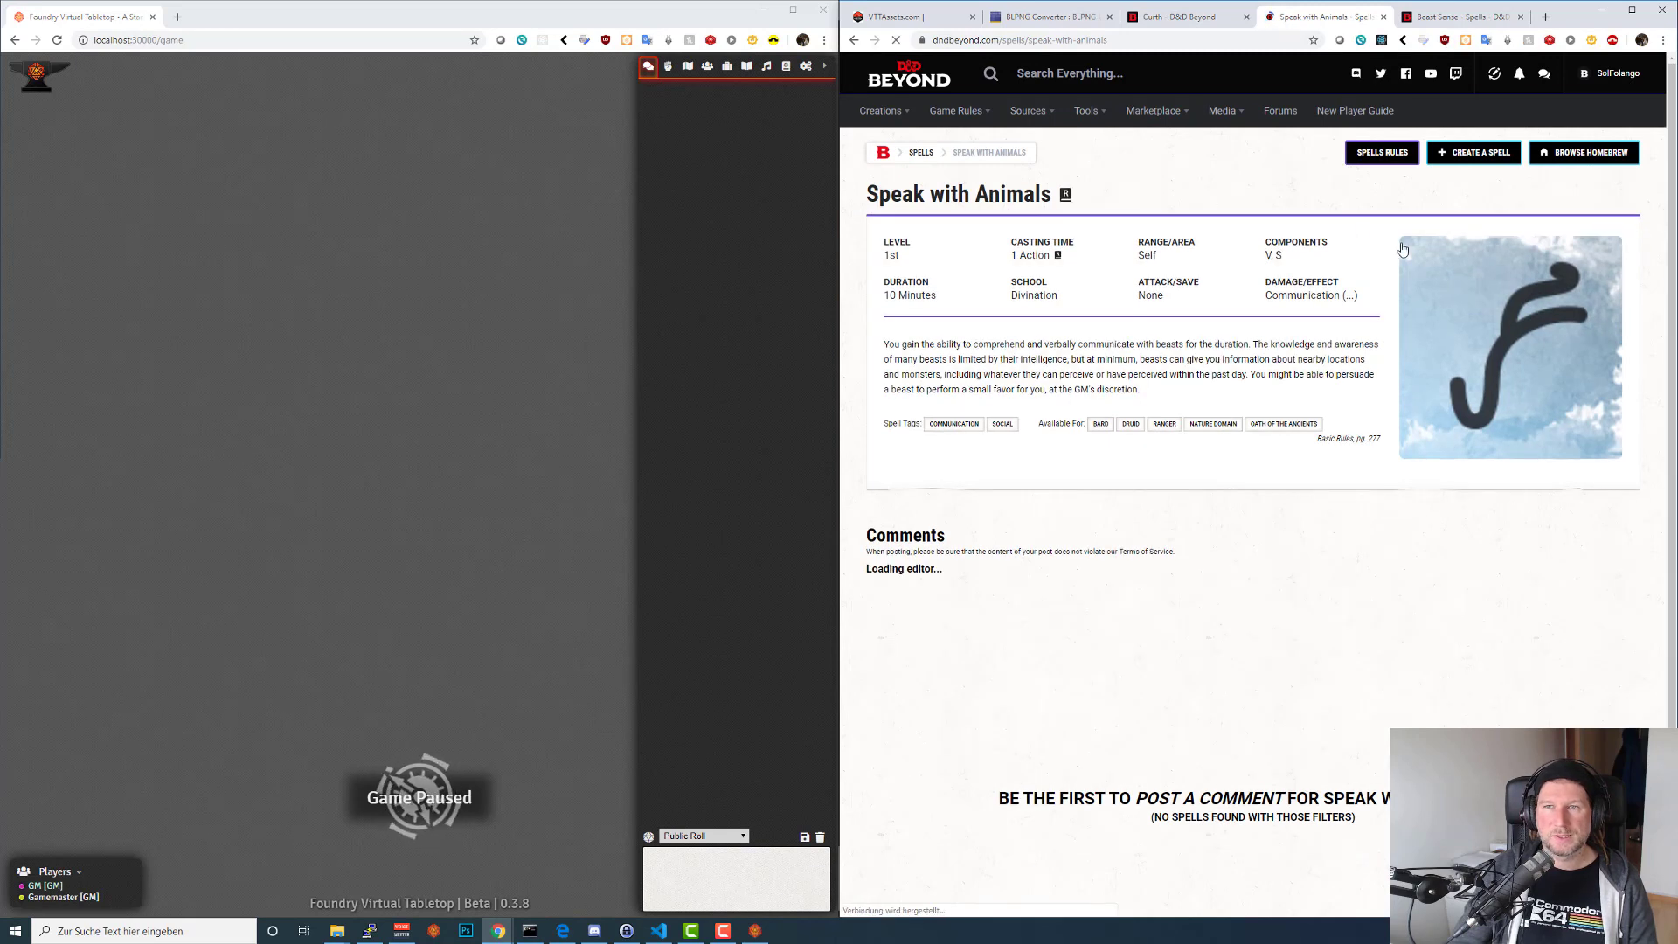
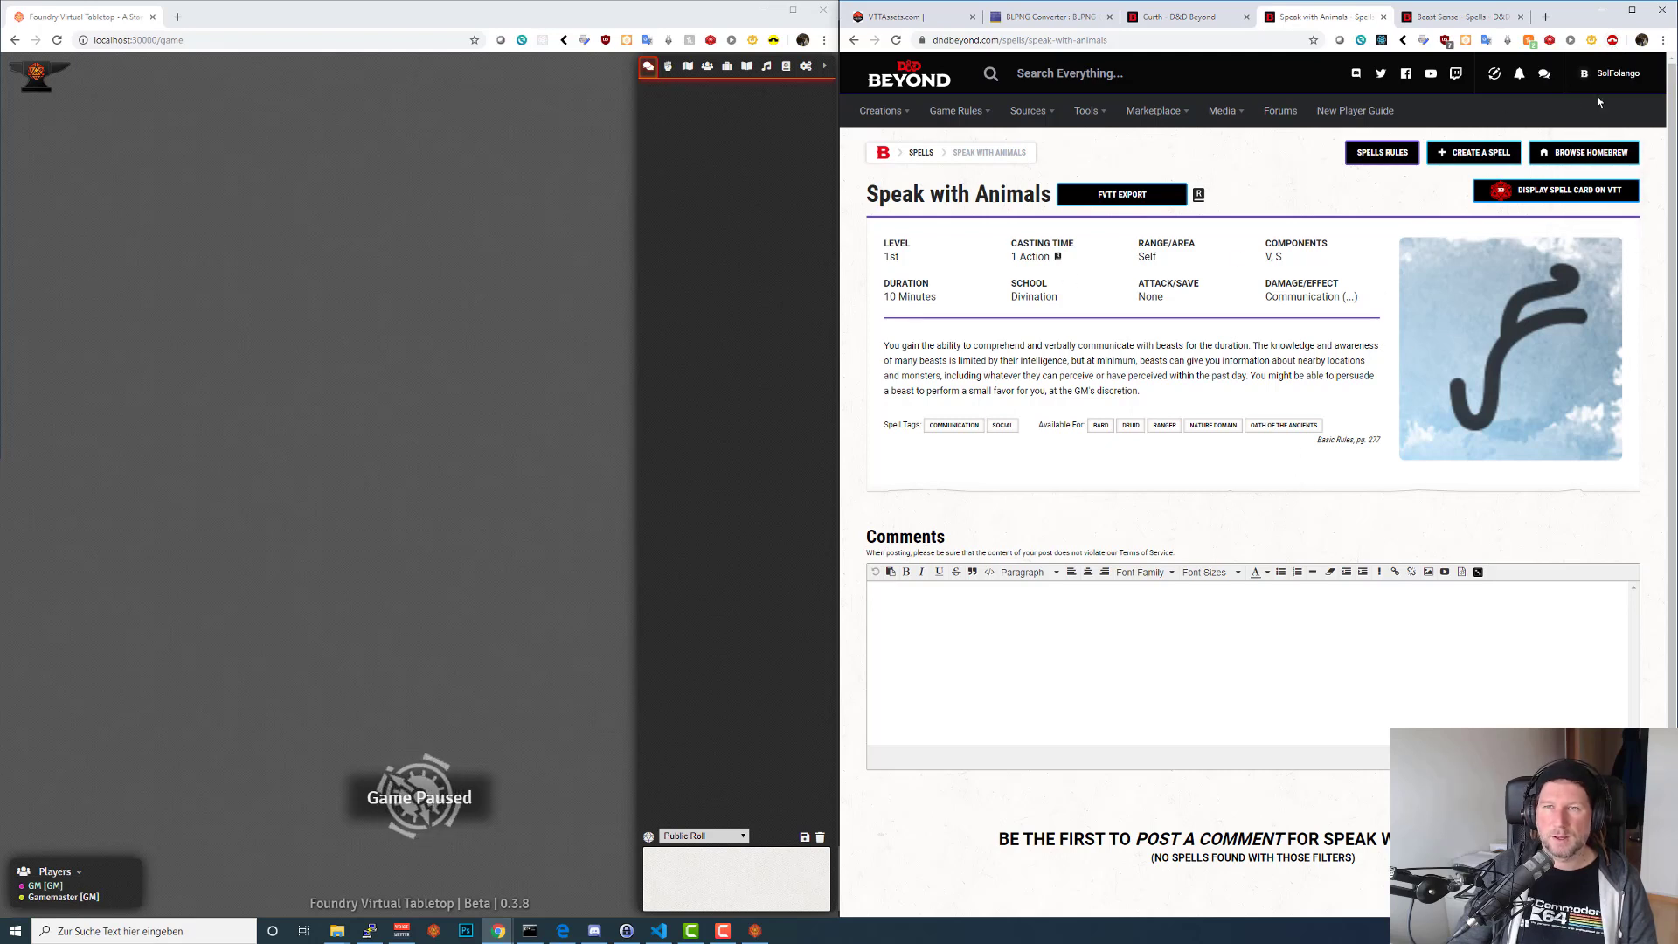
pyautogui.click(1437, 20)
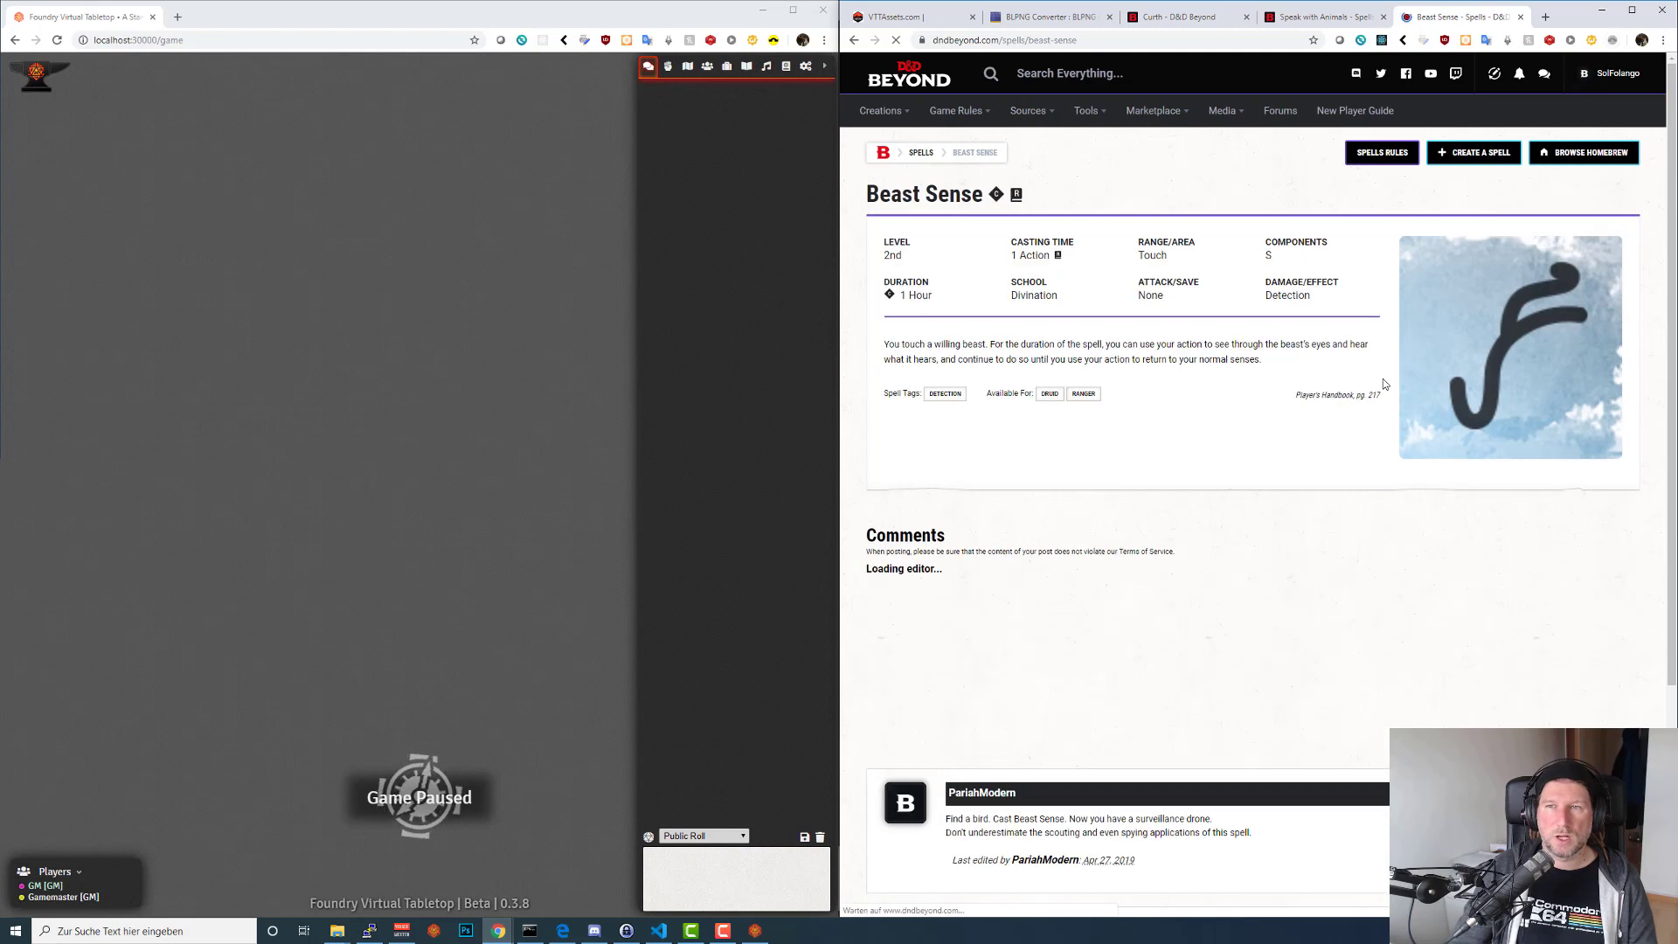
pyautogui.click(664, 22)
pyautogui.click(1188, 190)
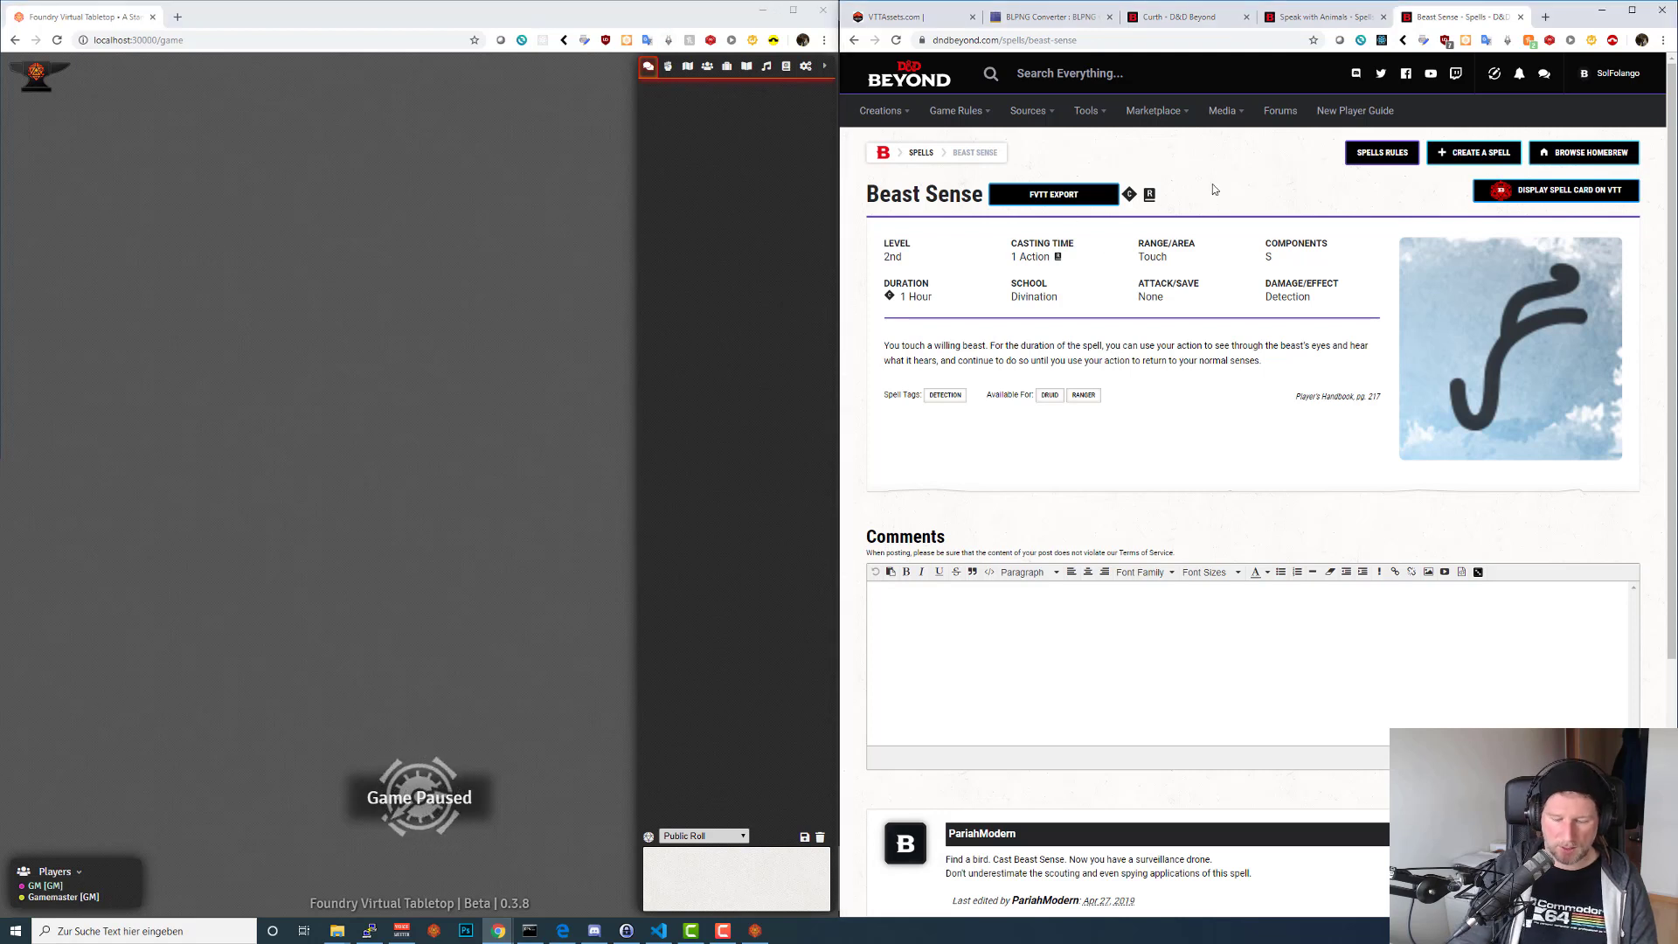
# Open the developer tools for the Beast Sense page and the Foundry game, and inspect only the errors in Foundry's console.
pyautogui.press('F12')
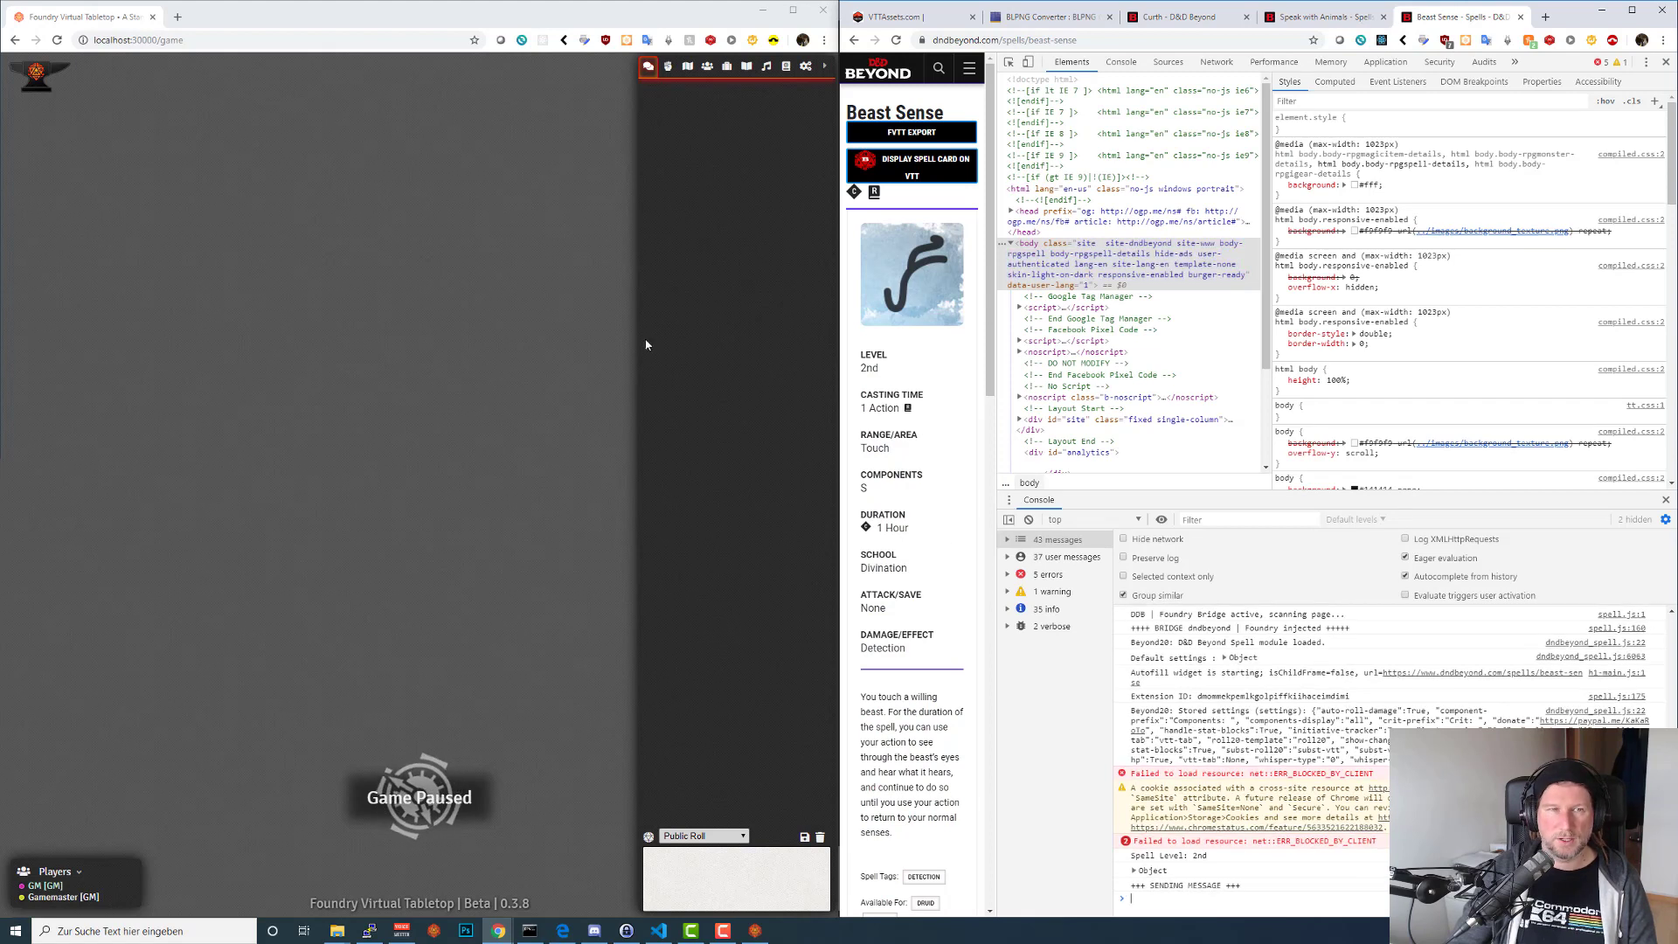
pyautogui.click(577, 19)
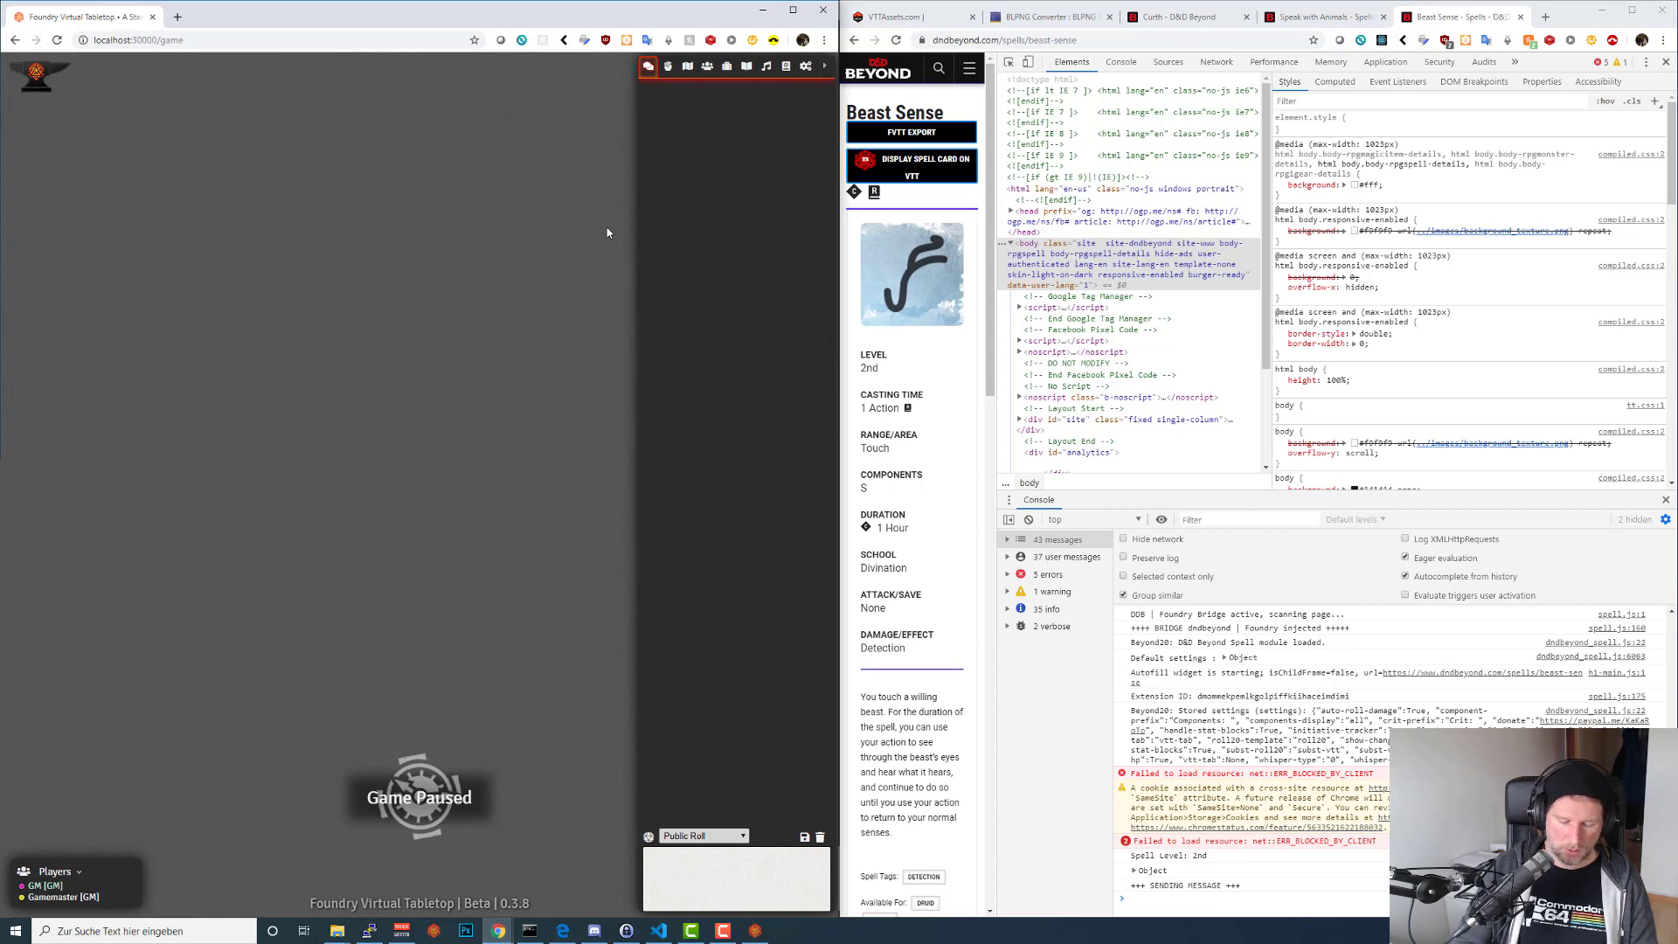
pyautogui.press('F12')
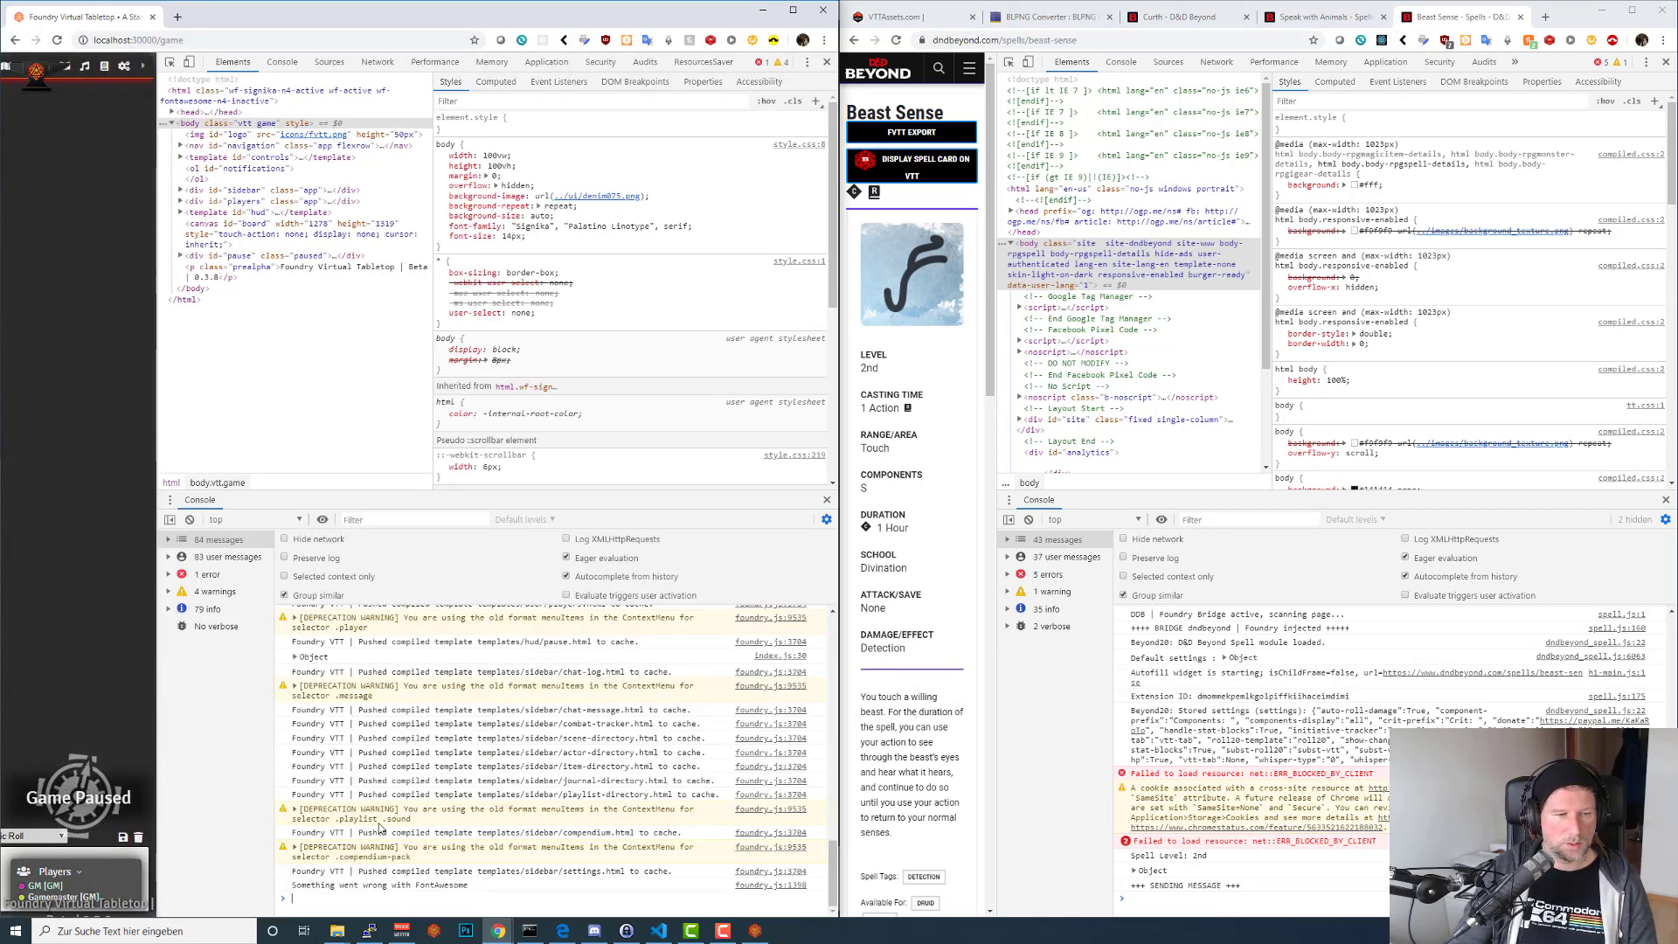
pyautogui.click(236, 575)
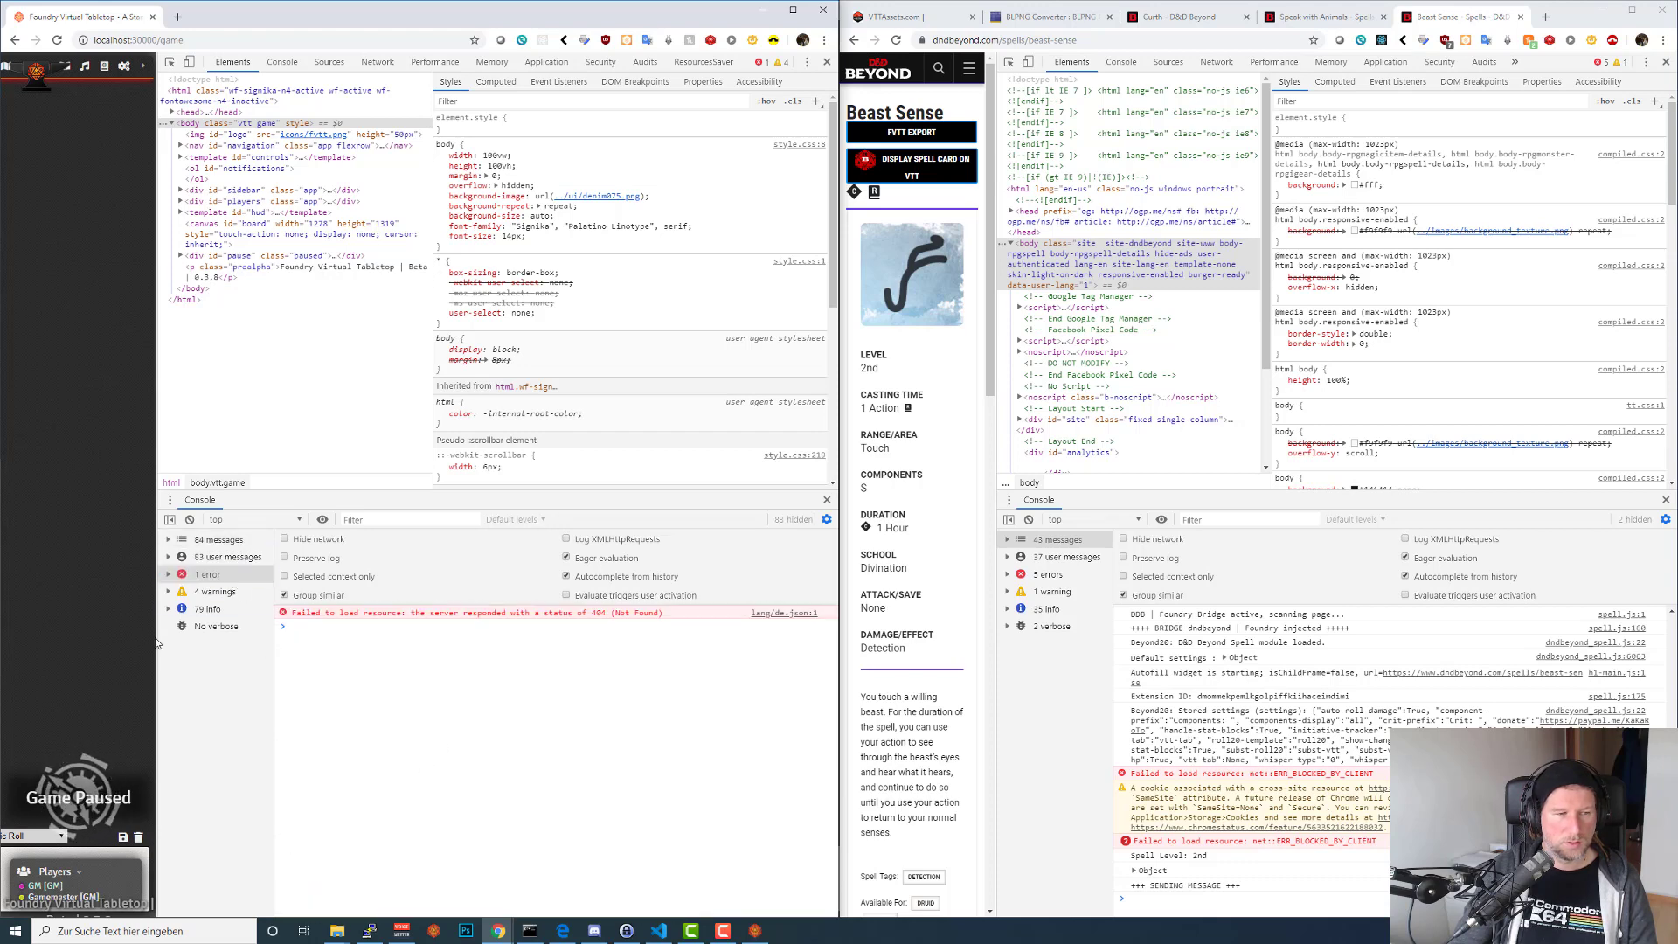
pyautogui.moveTo(156, 643); pyautogui.dragTo(472, 647)
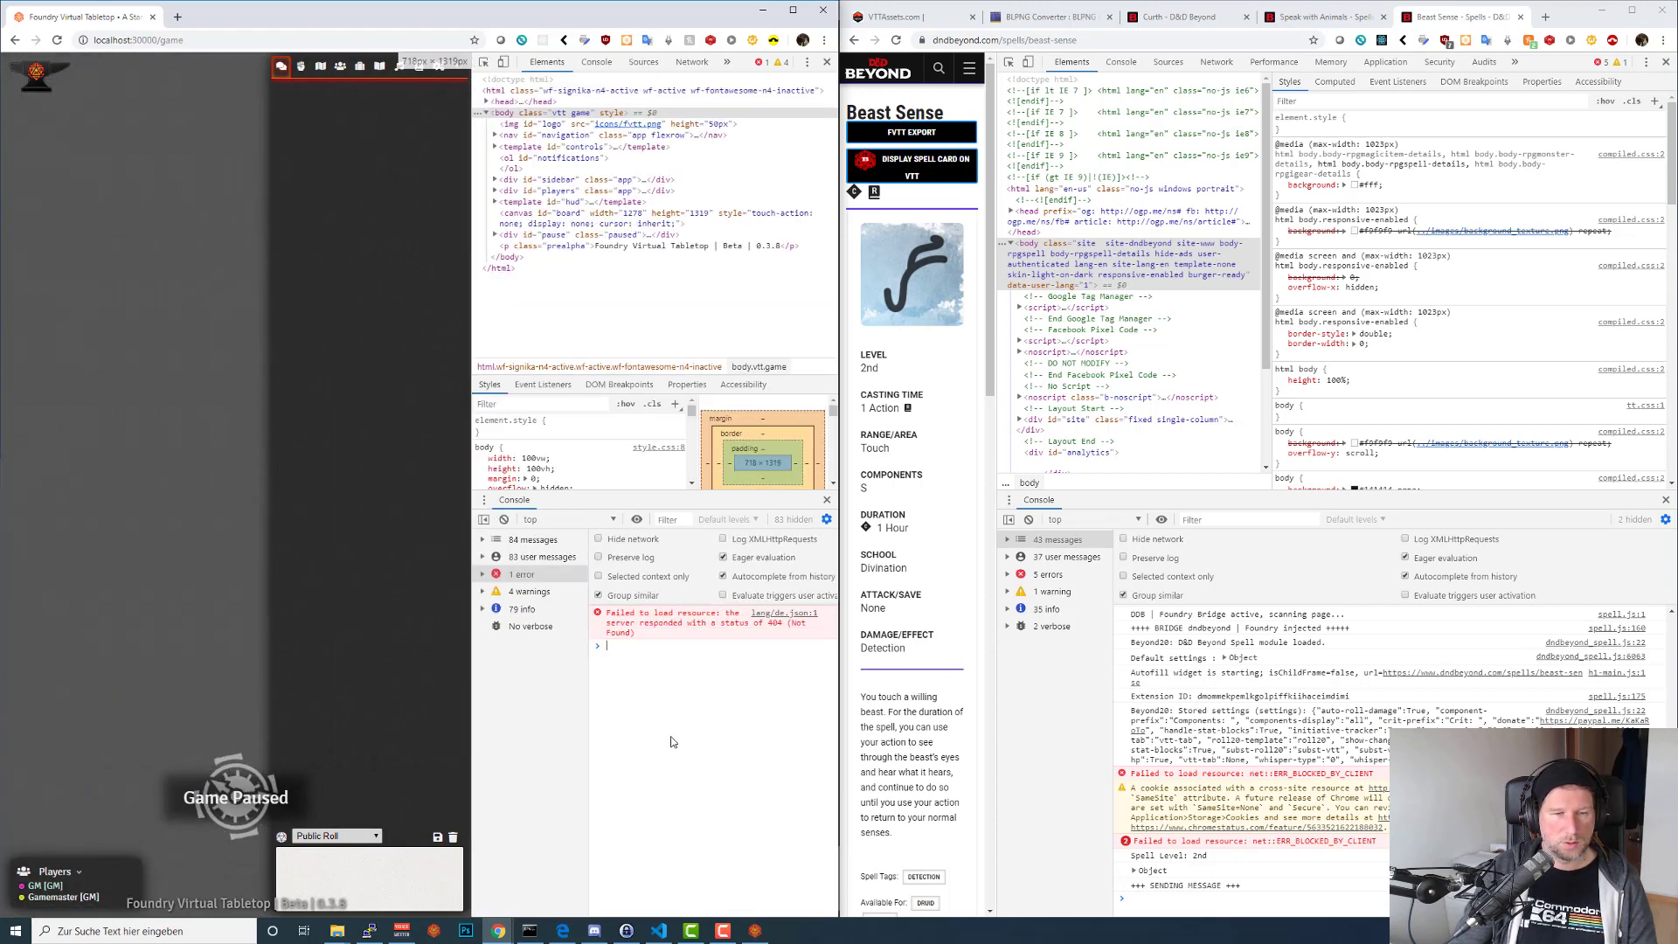
# Disable the index.js breakpoint that pauses the Foundry game in the debugger, and reload the game with all console messages shown.
pyautogui.press('F5')
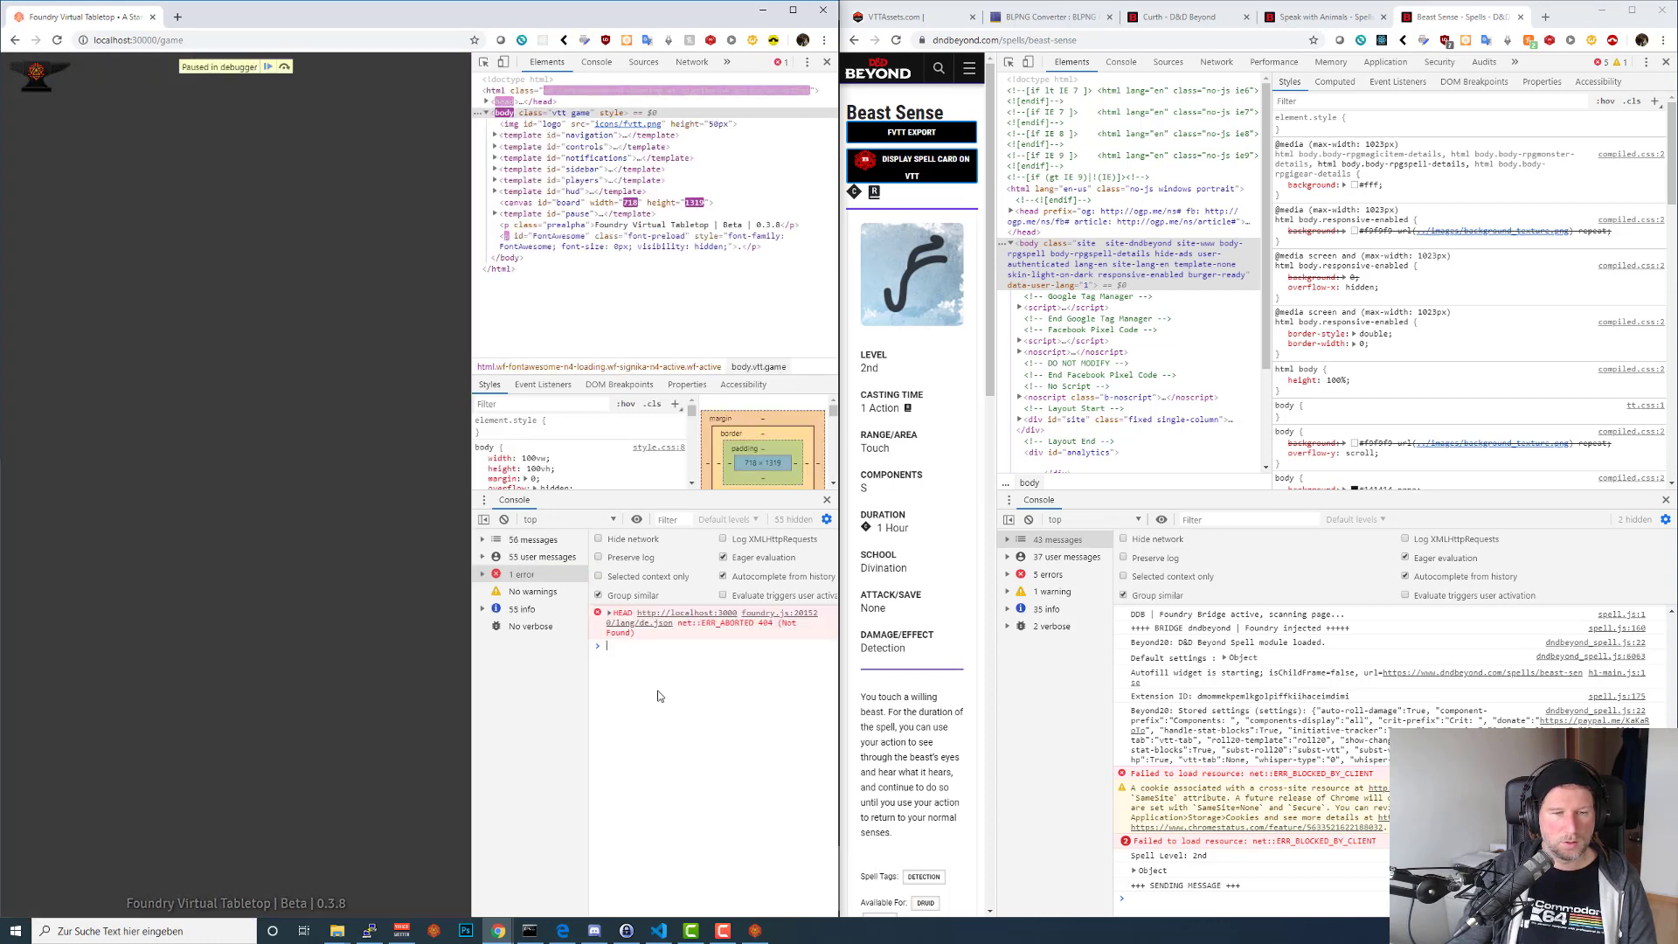
pyautogui.click(791, 613)
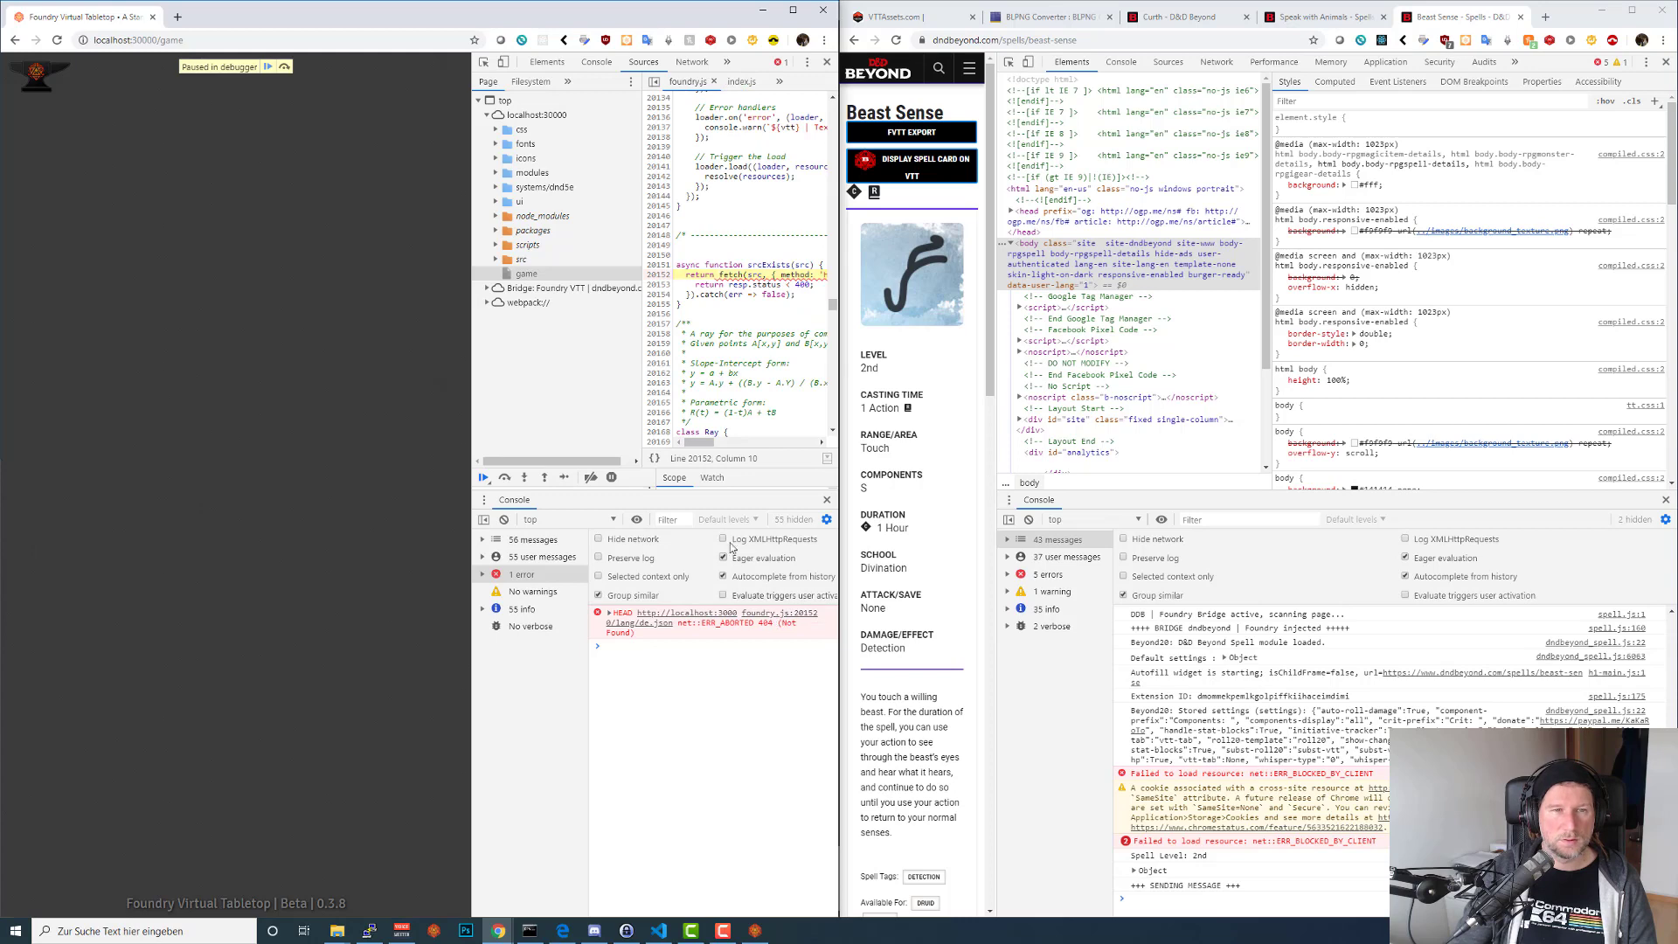
pyautogui.moveTo(467, 405); pyautogui.dragTo(220, 404)
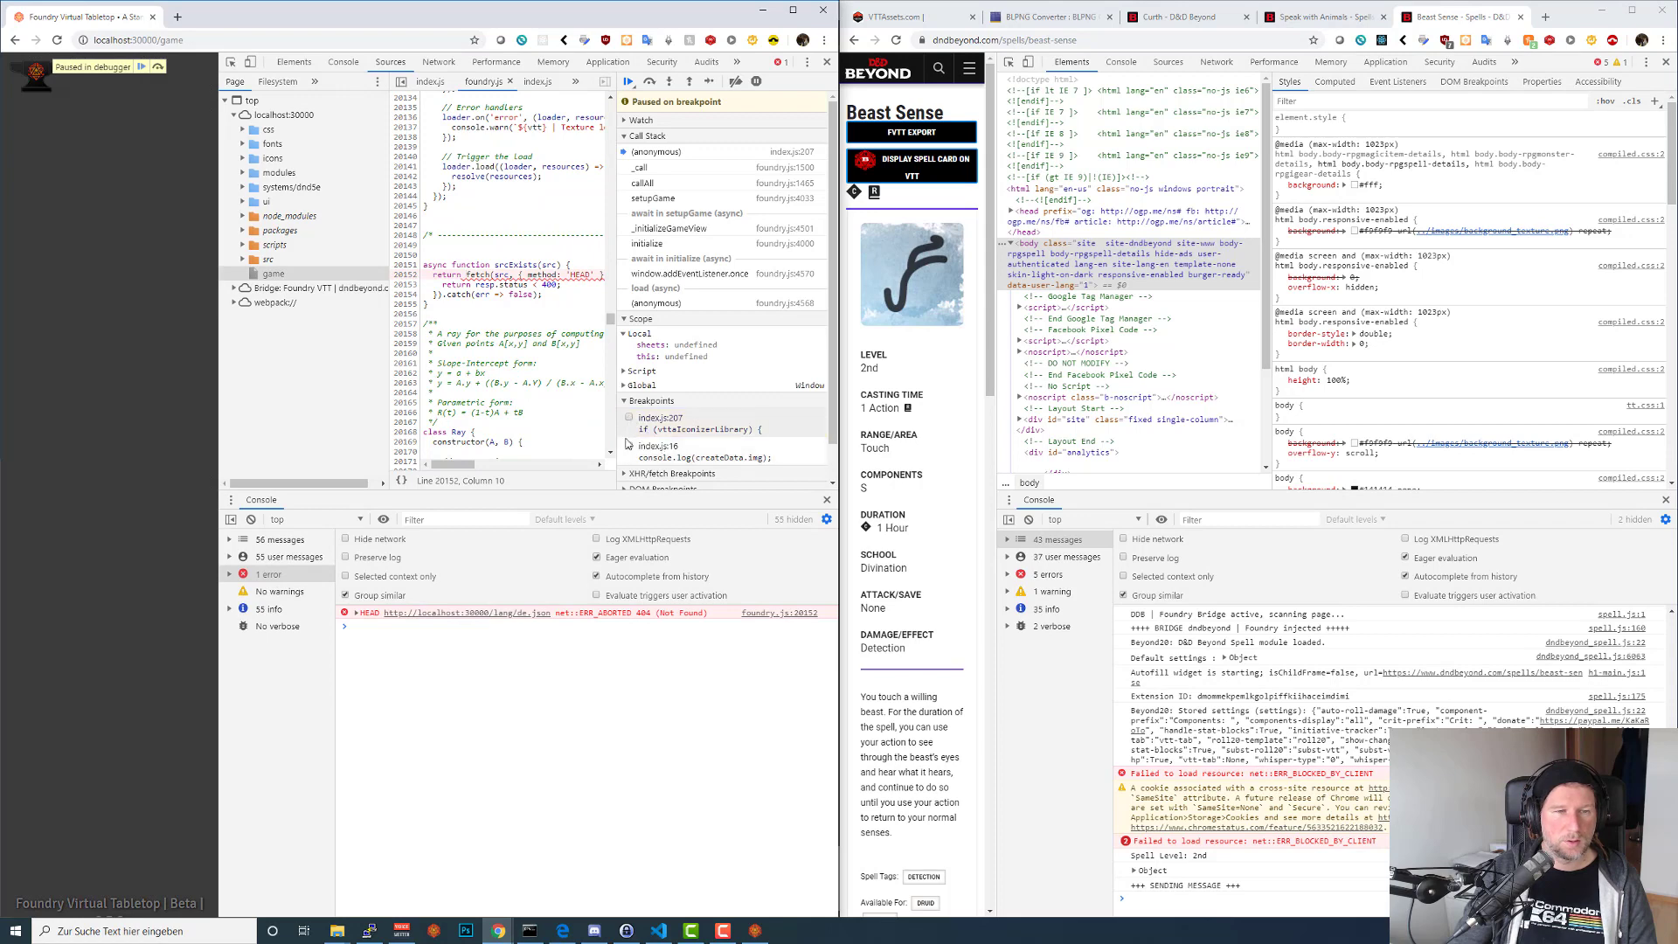
pyautogui.click(284, 540)
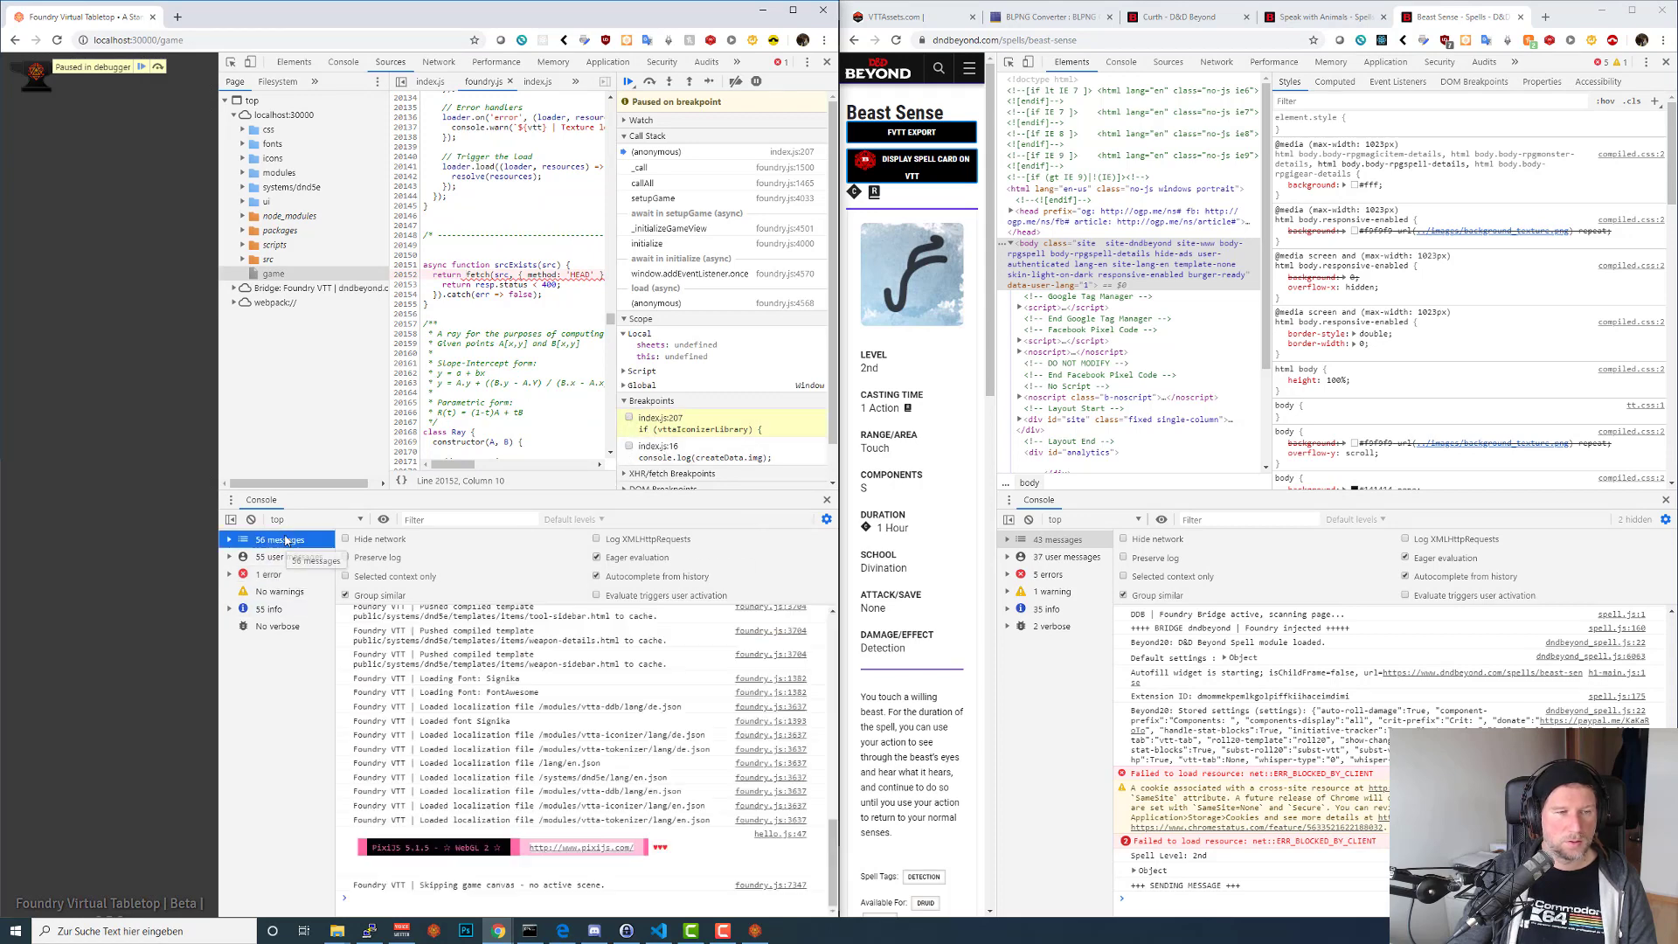
pyautogui.press('F5')
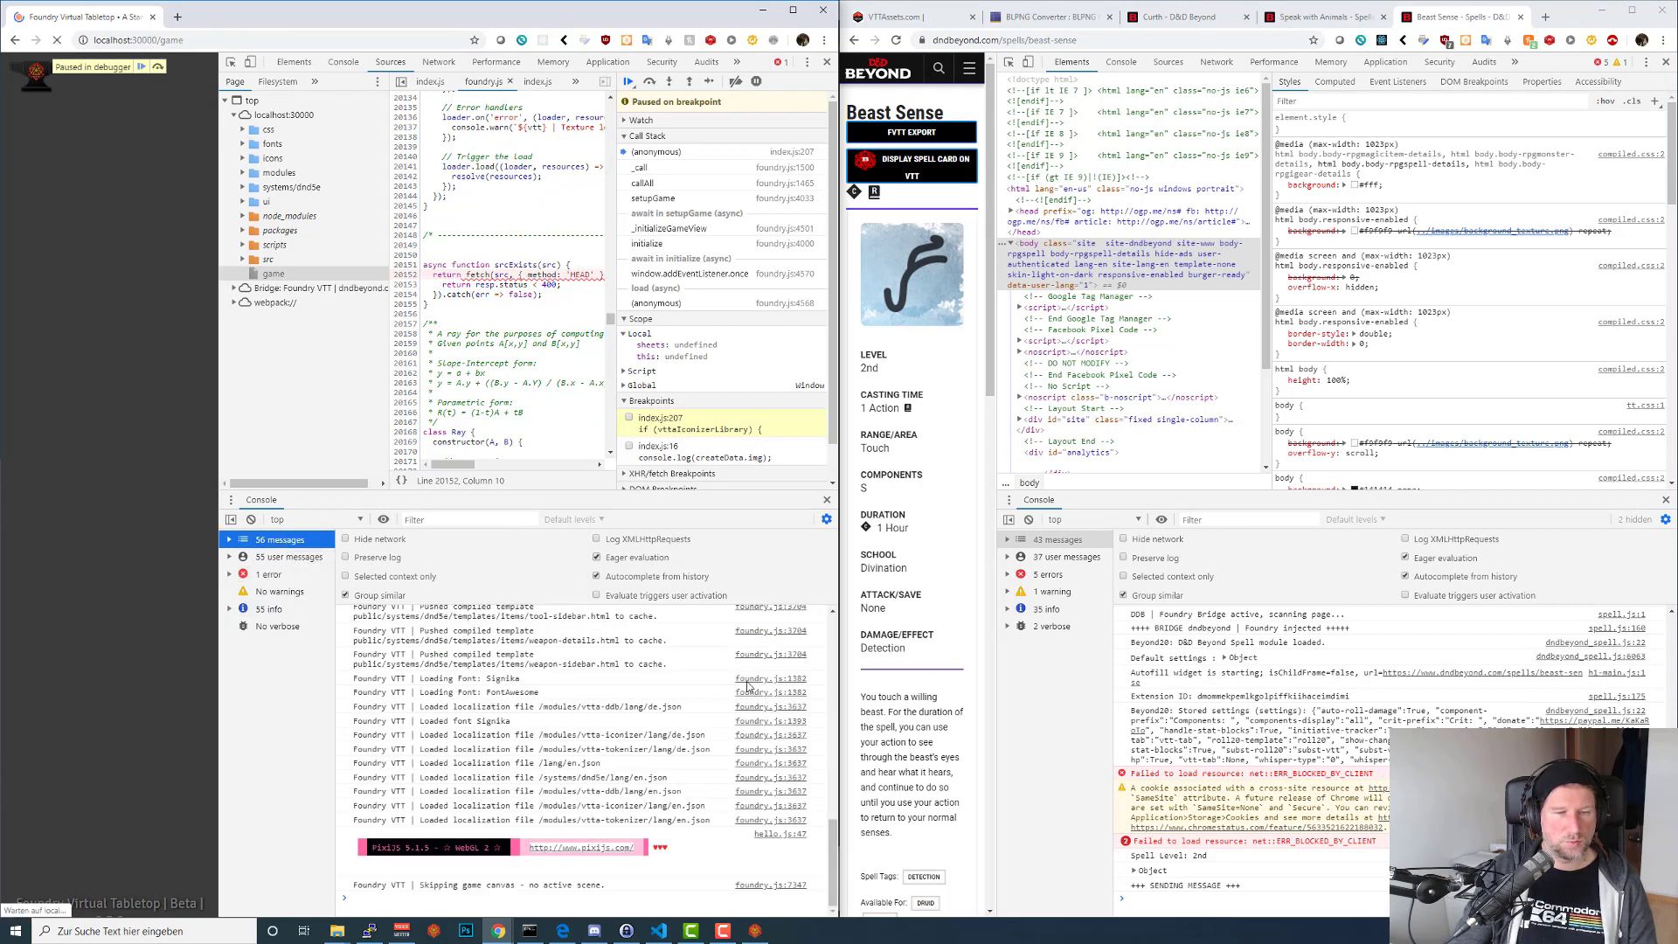
# Export Beast Sense to Foundry, resuming the paused script, and close both developer tools and the spell's item sheet.
pyautogui.click(928, 161)
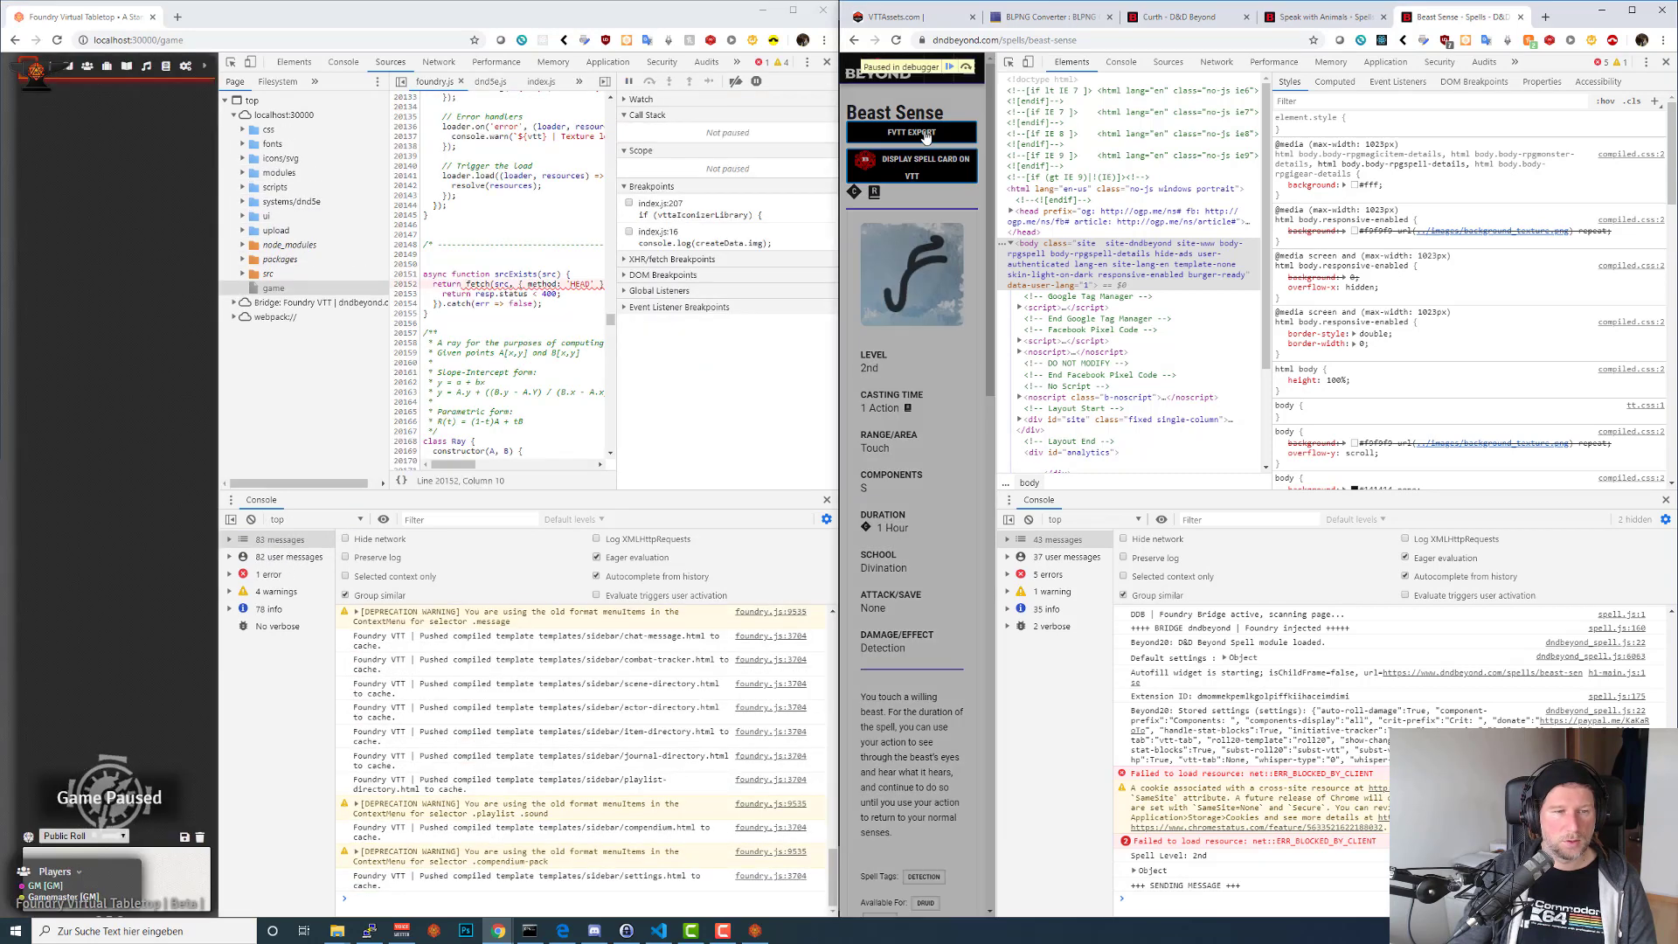
pyautogui.click(949, 68)
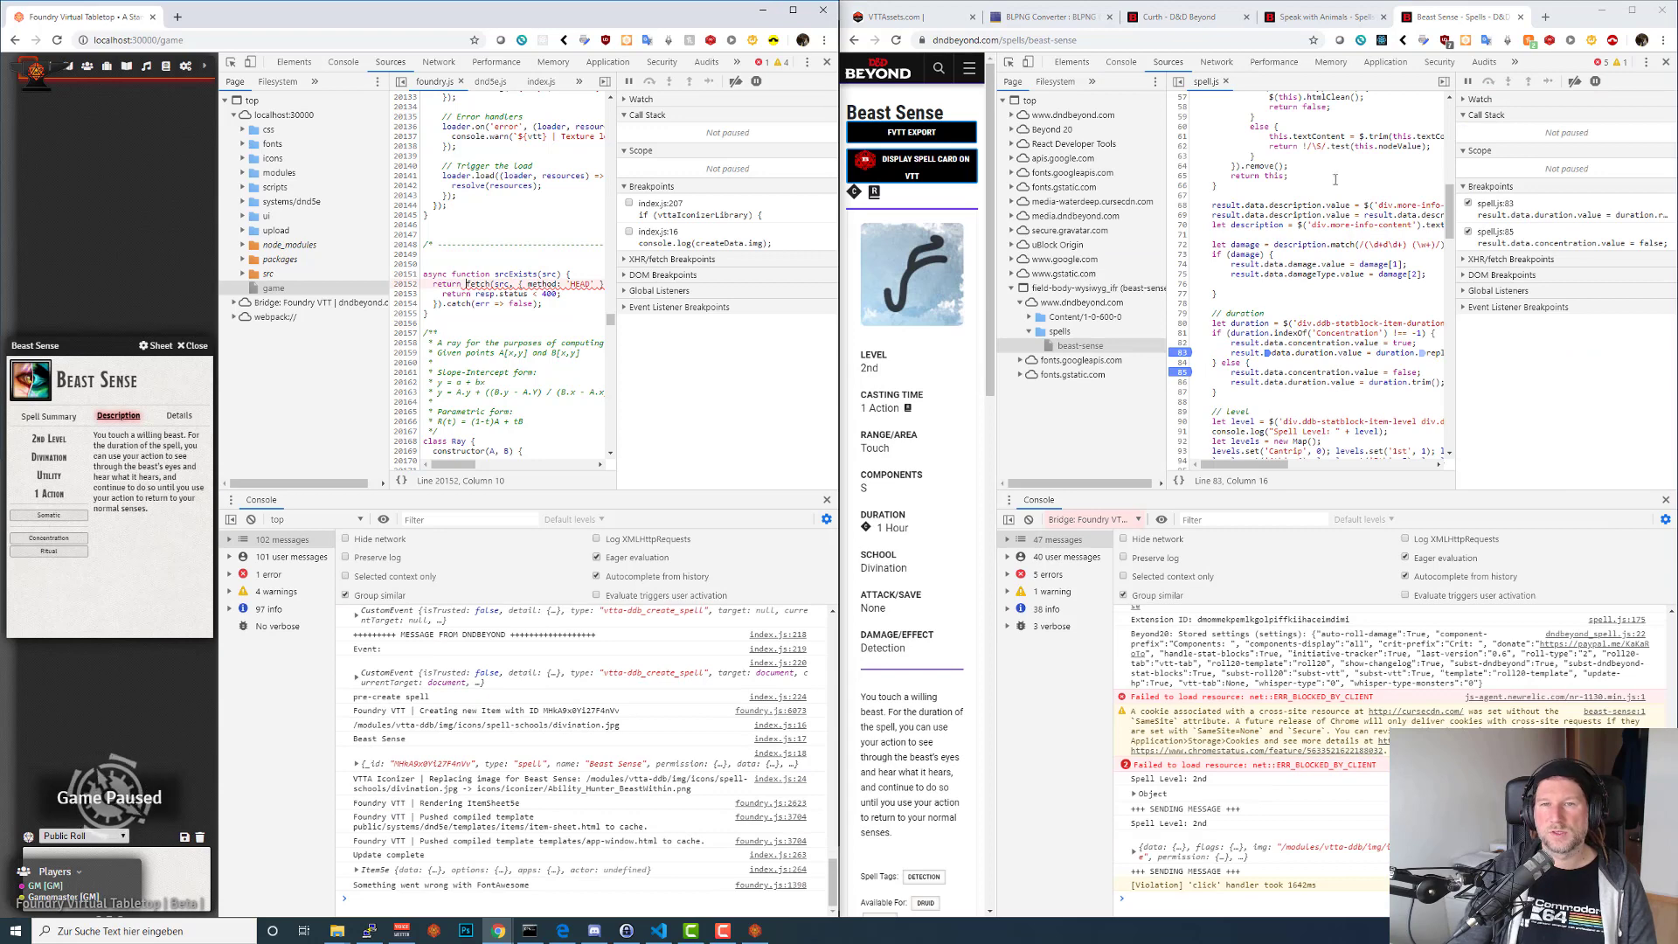
pyautogui.click(1666, 62)
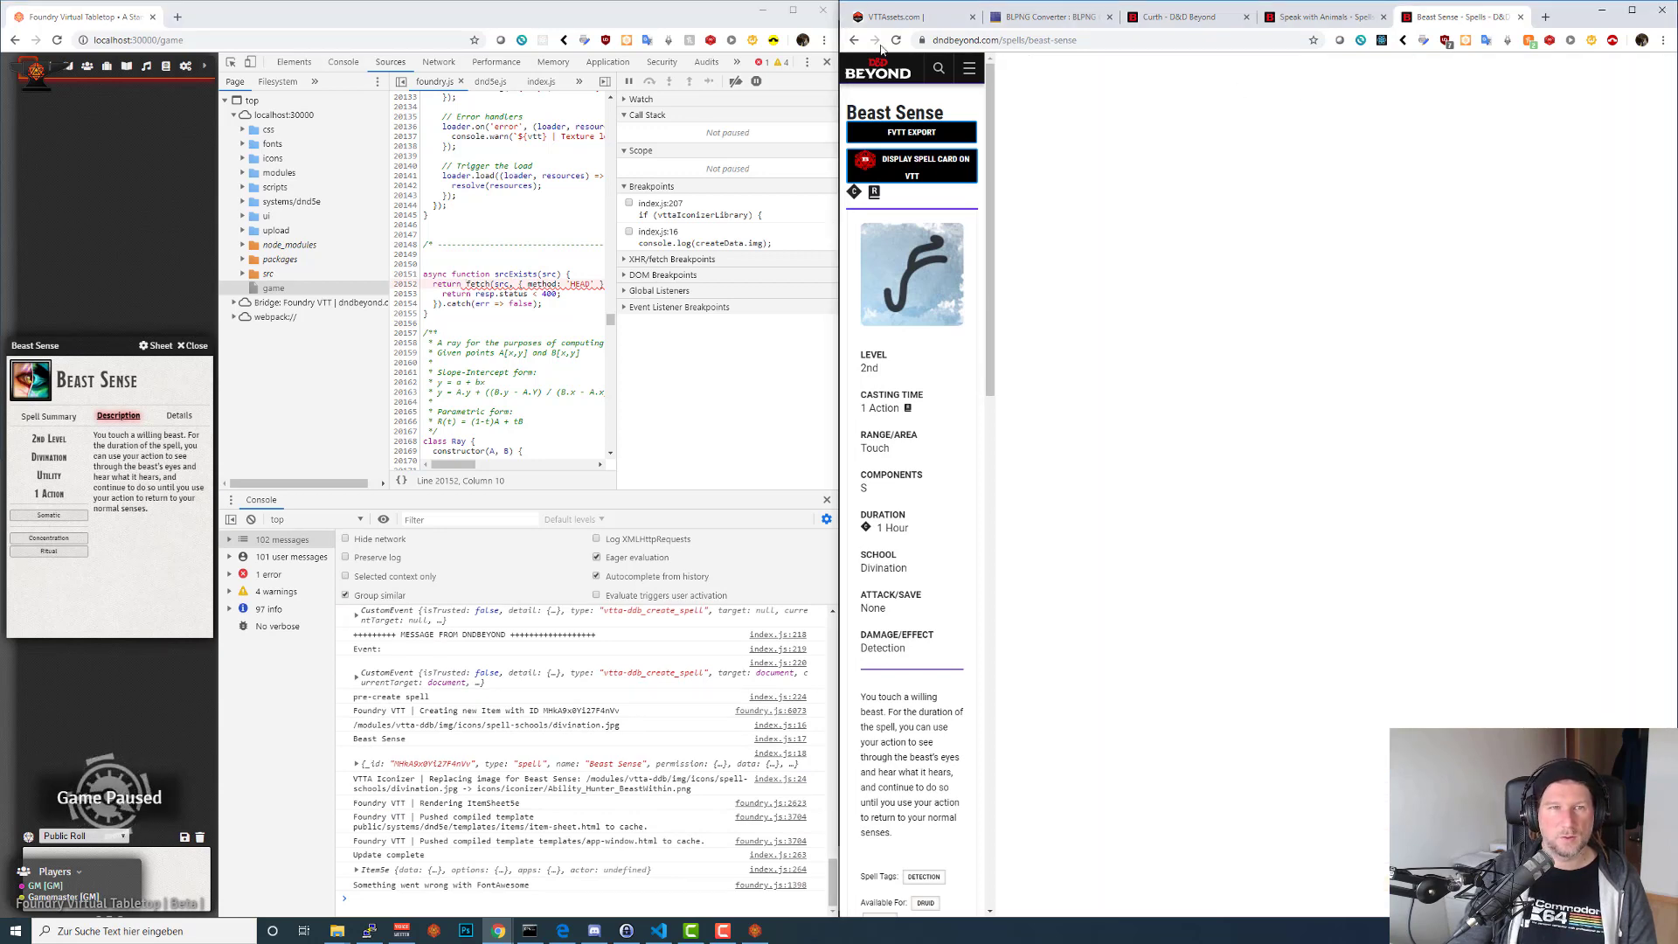
pyautogui.click(826, 62)
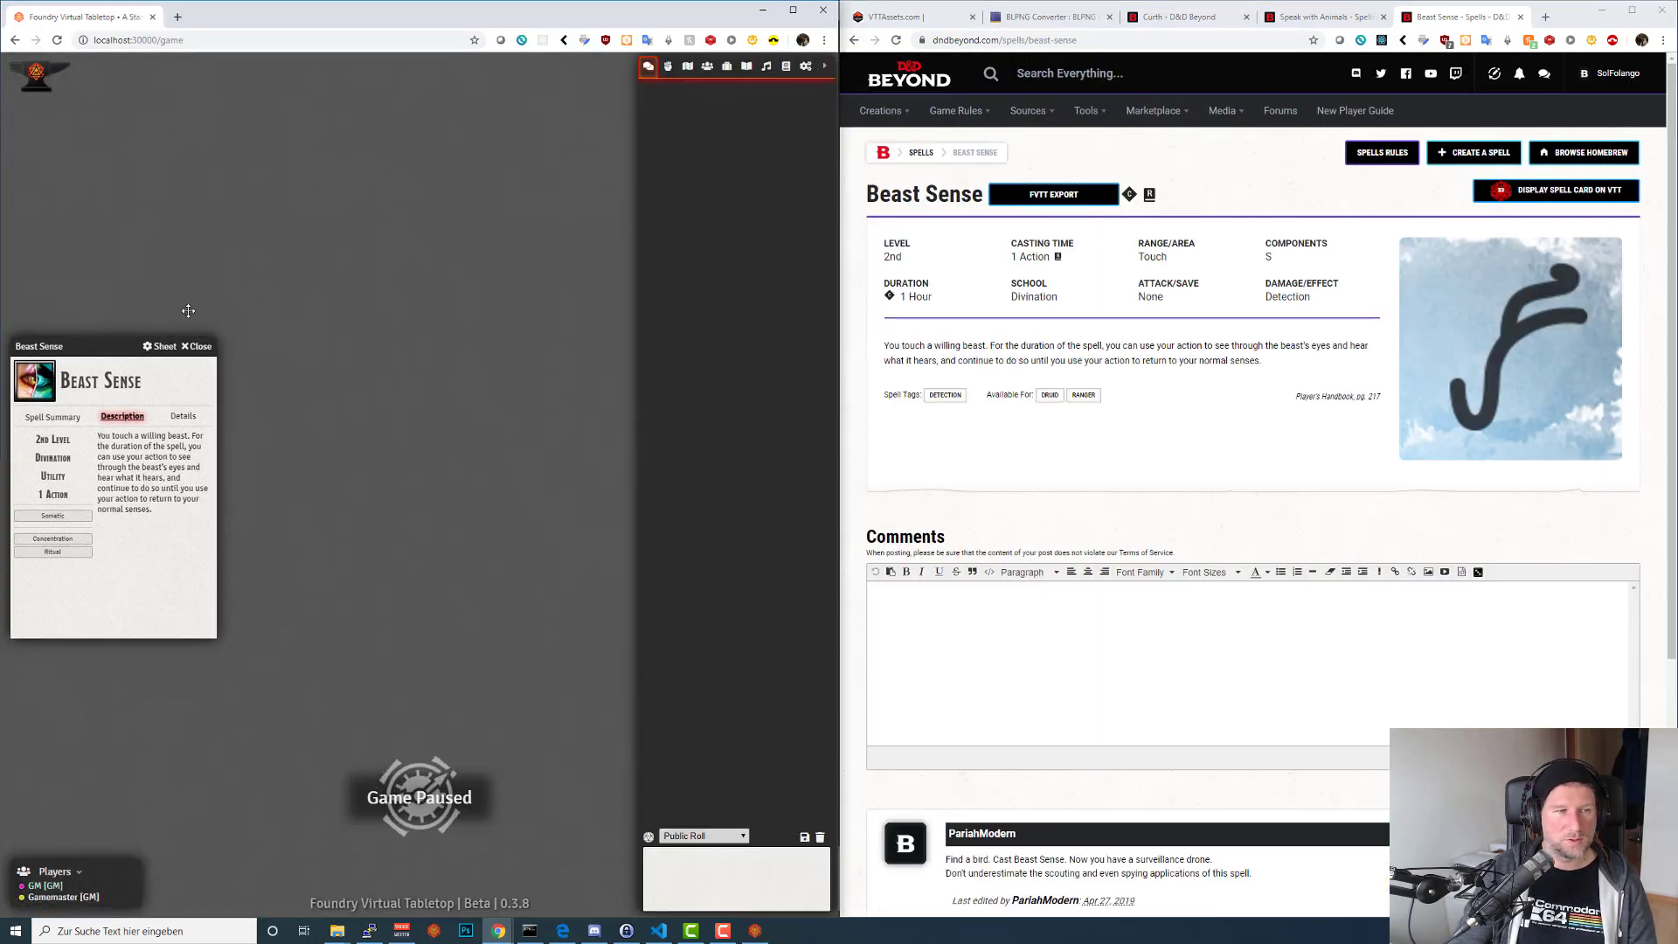
pyautogui.moveTo(137, 341); pyautogui.dragTo(335, 237)
pyautogui.click(392, 242)
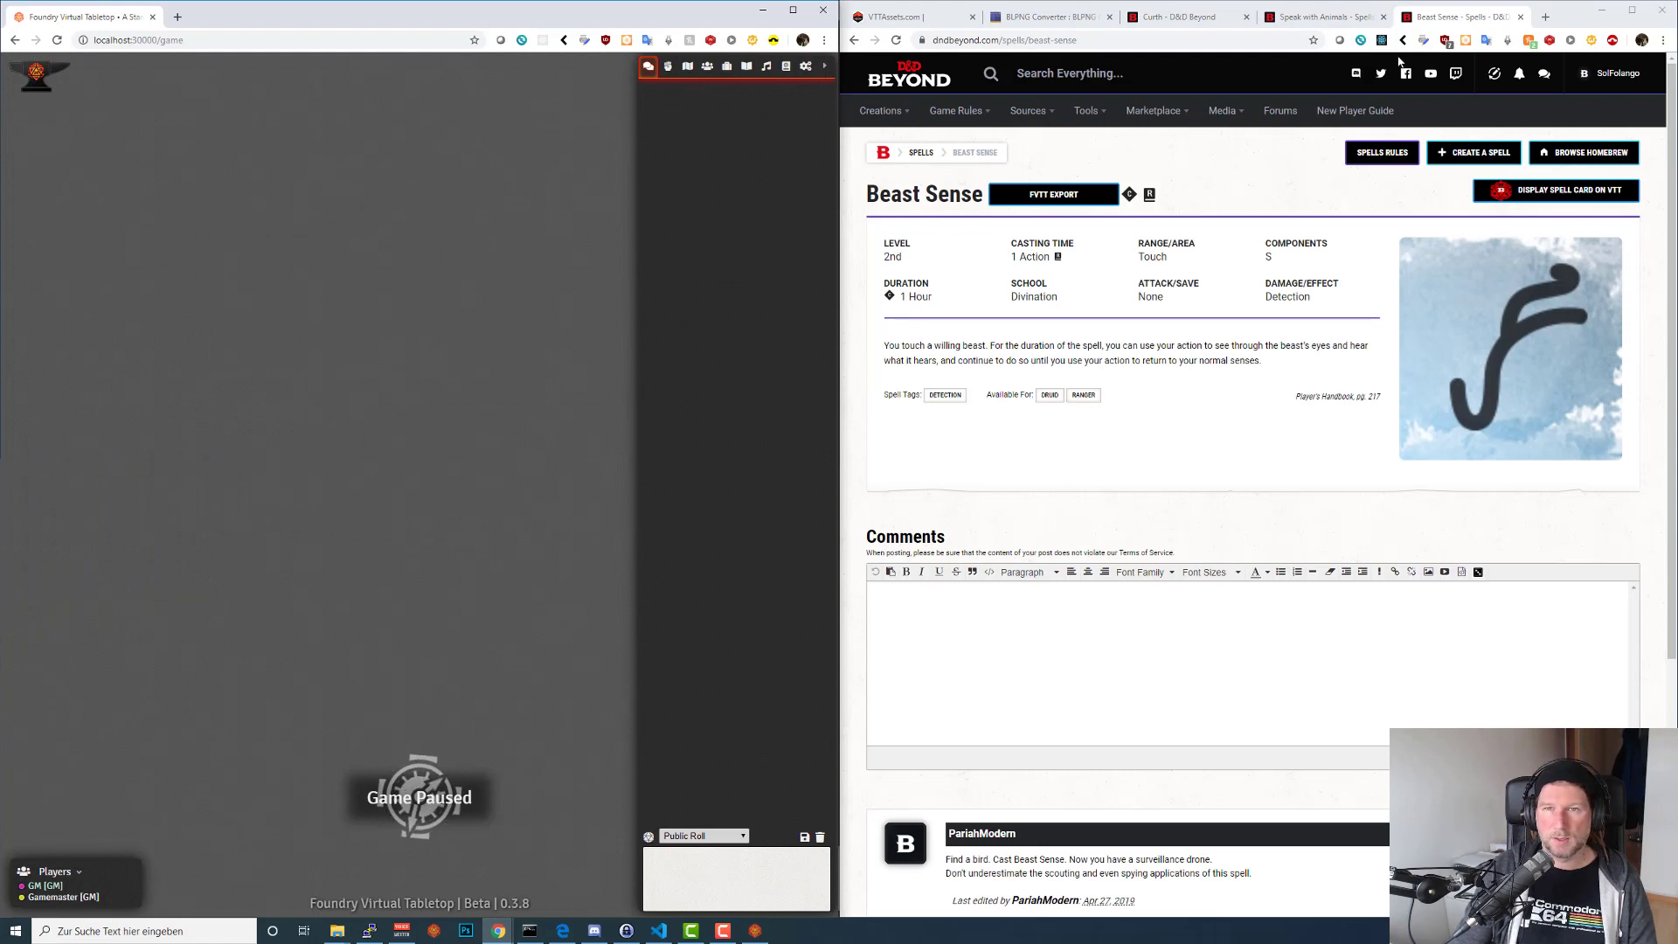
# Export Speak with Animals from its D&D Beyond page, close its item sheet, and list the items in the Foundry world.
pyautogui.click(1337, 20)
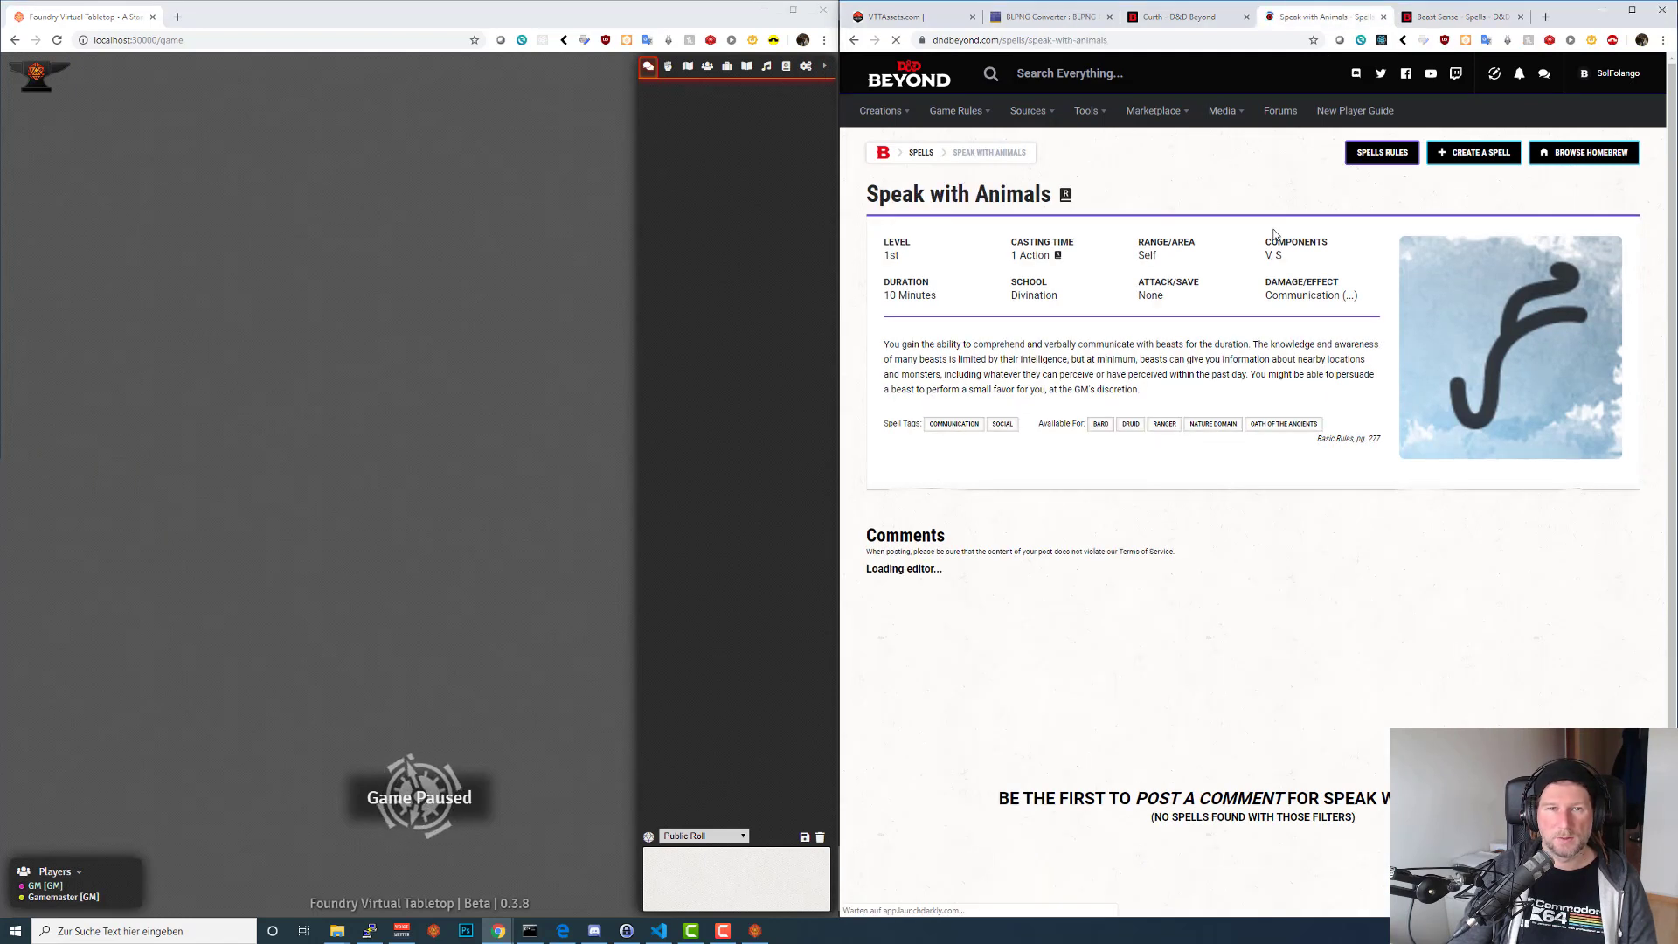
pyautogui.click(1123, 195)
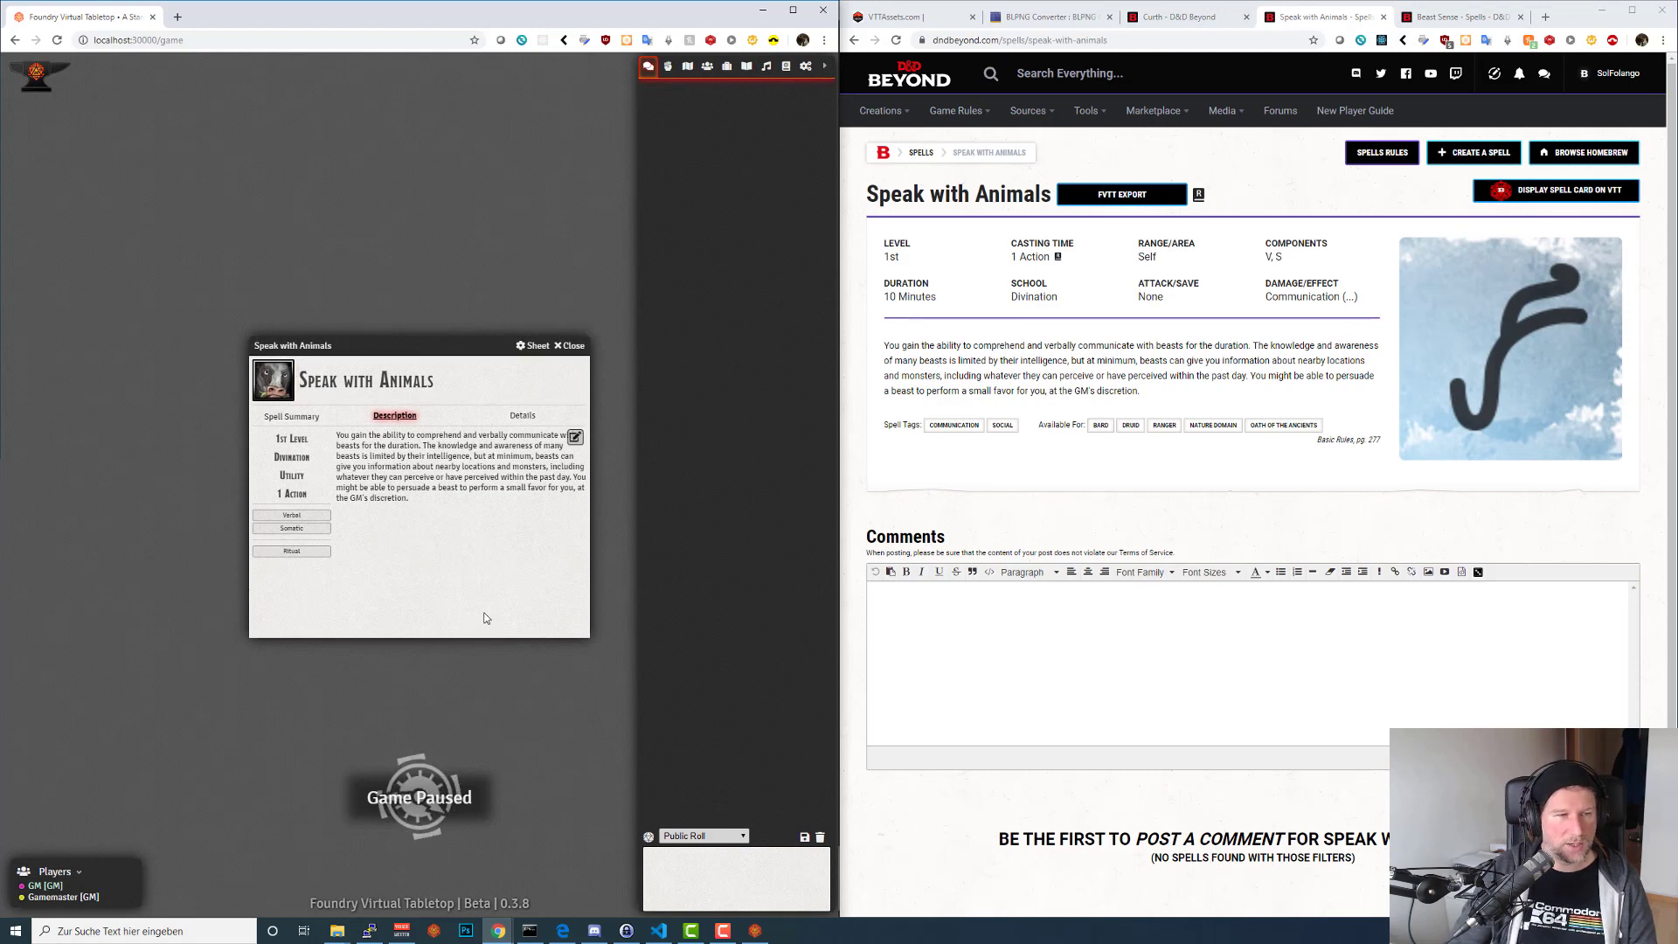
pyautogui.click(571, 345)
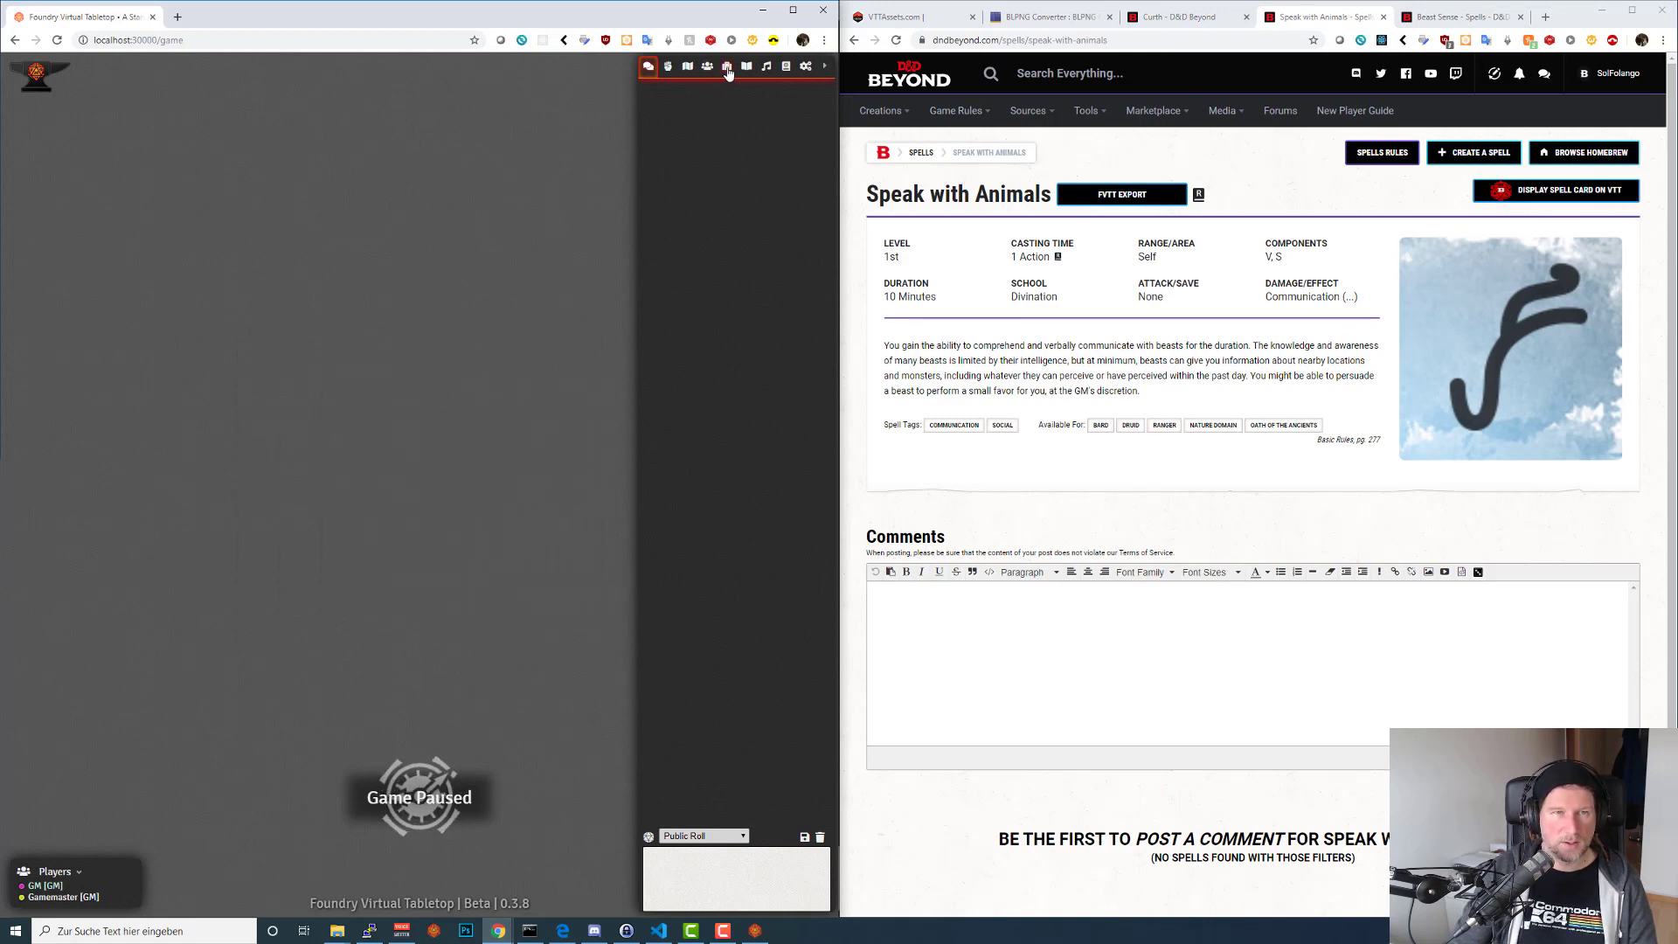
pyautogui.click(728, 69)
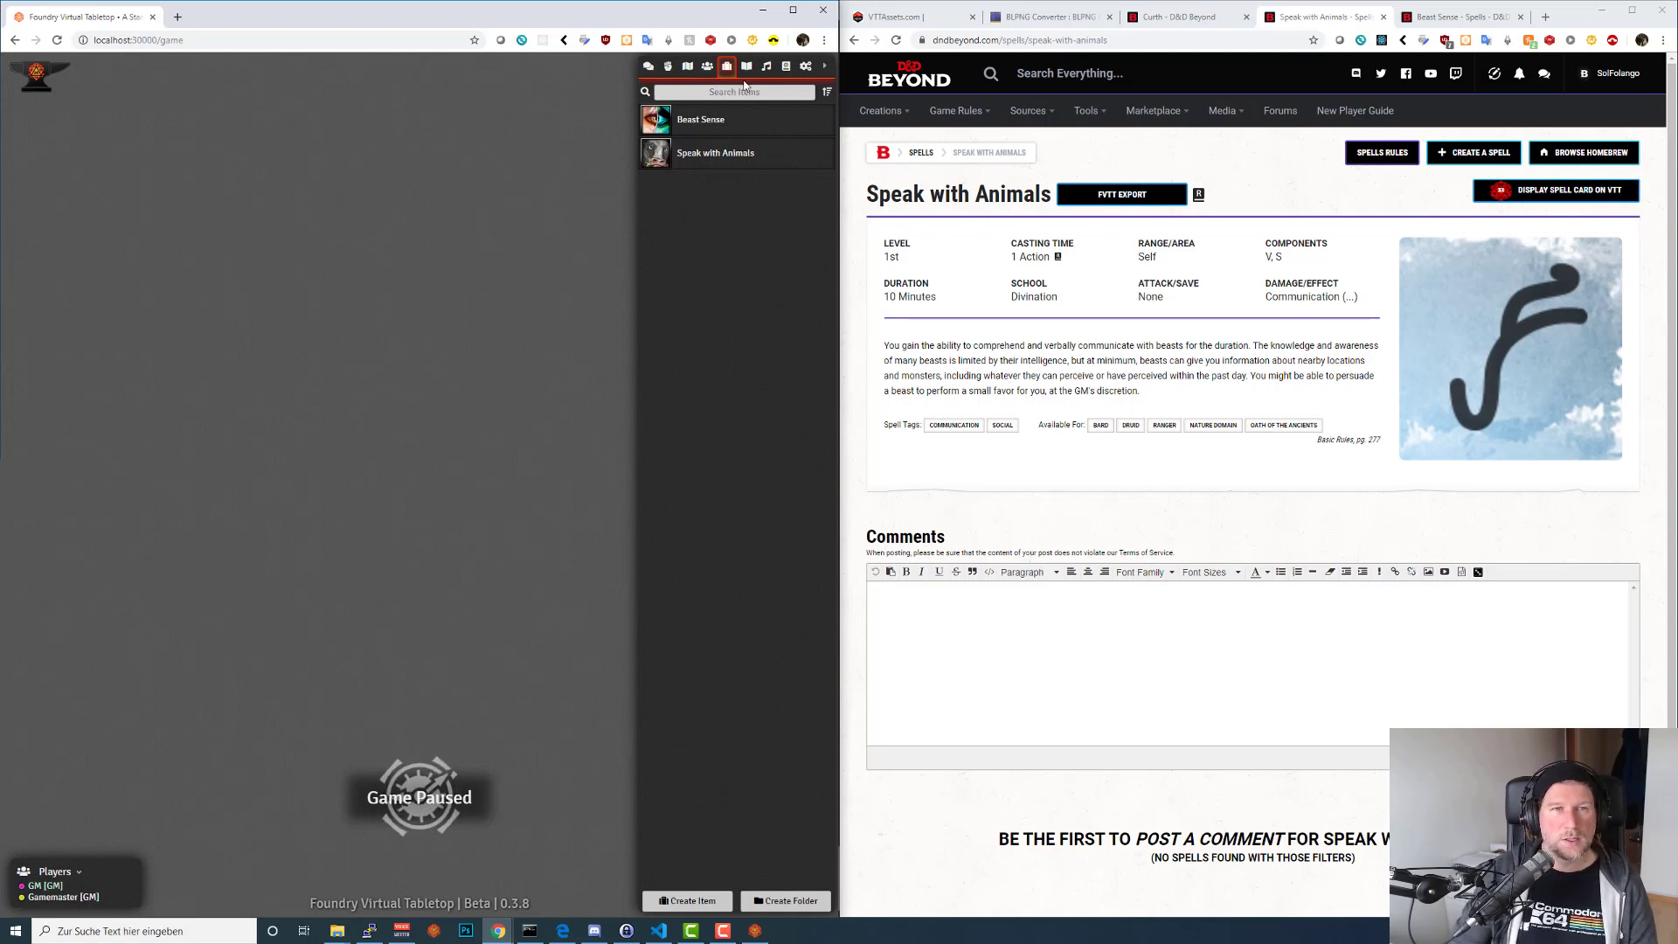
# Open the actor Curth's character sheet and its D&D Beyond data import dialog.
pyautogui.click(707, 65)
pyautogui.doubleClick(687, 120)
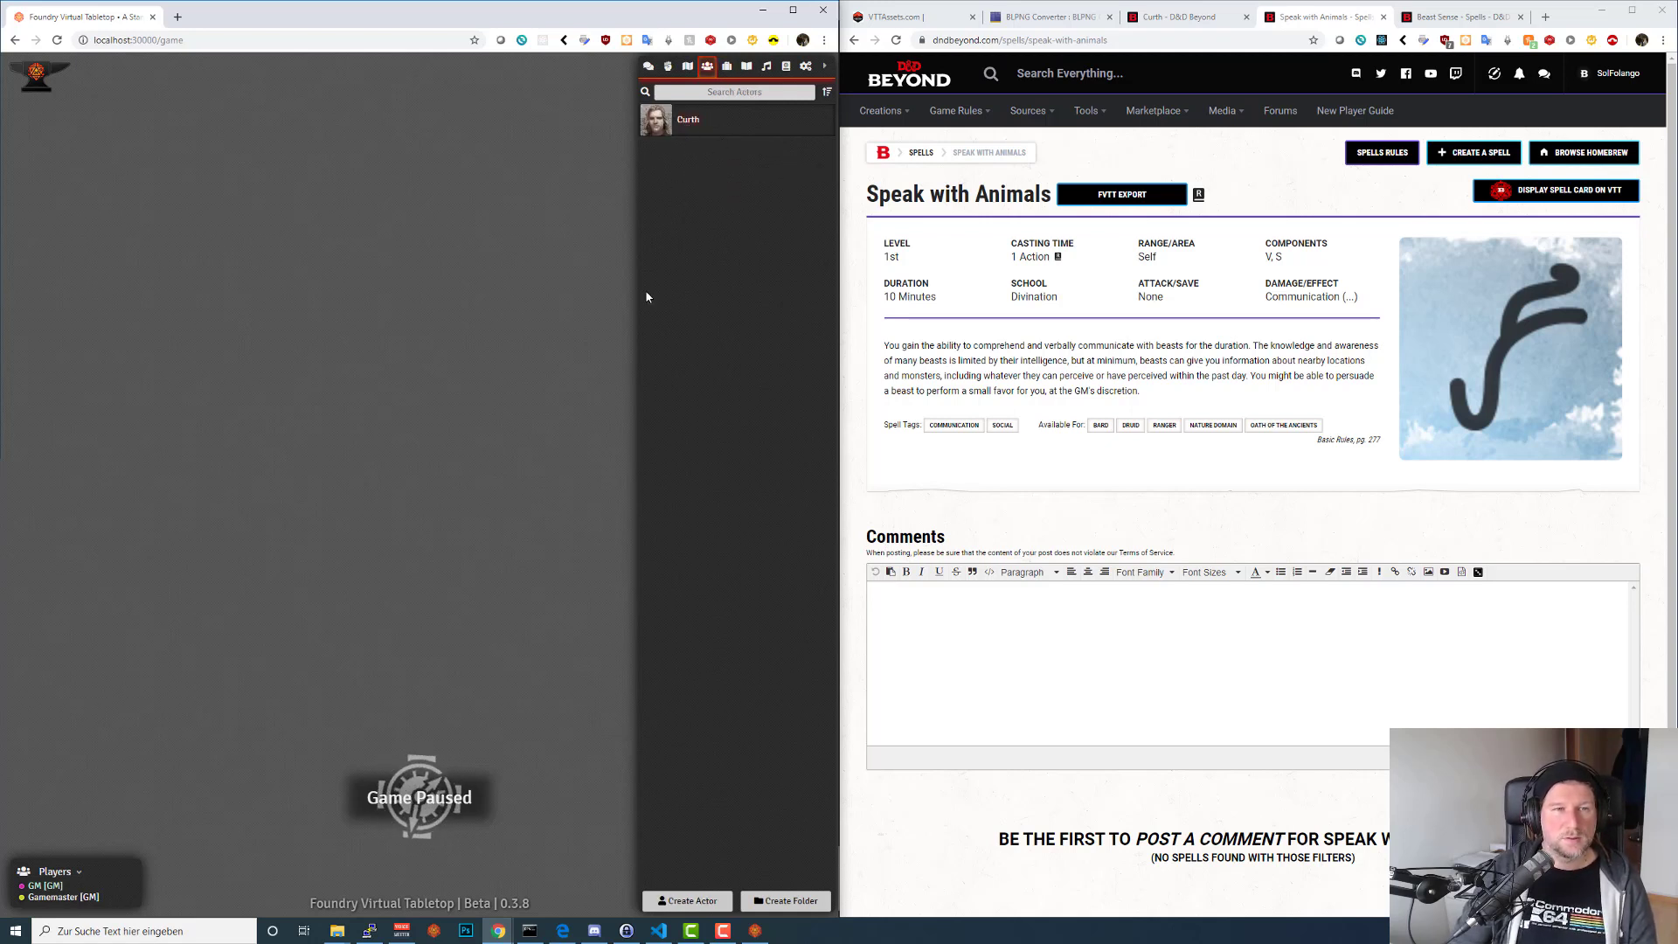
pyautogui.click(221, 285)
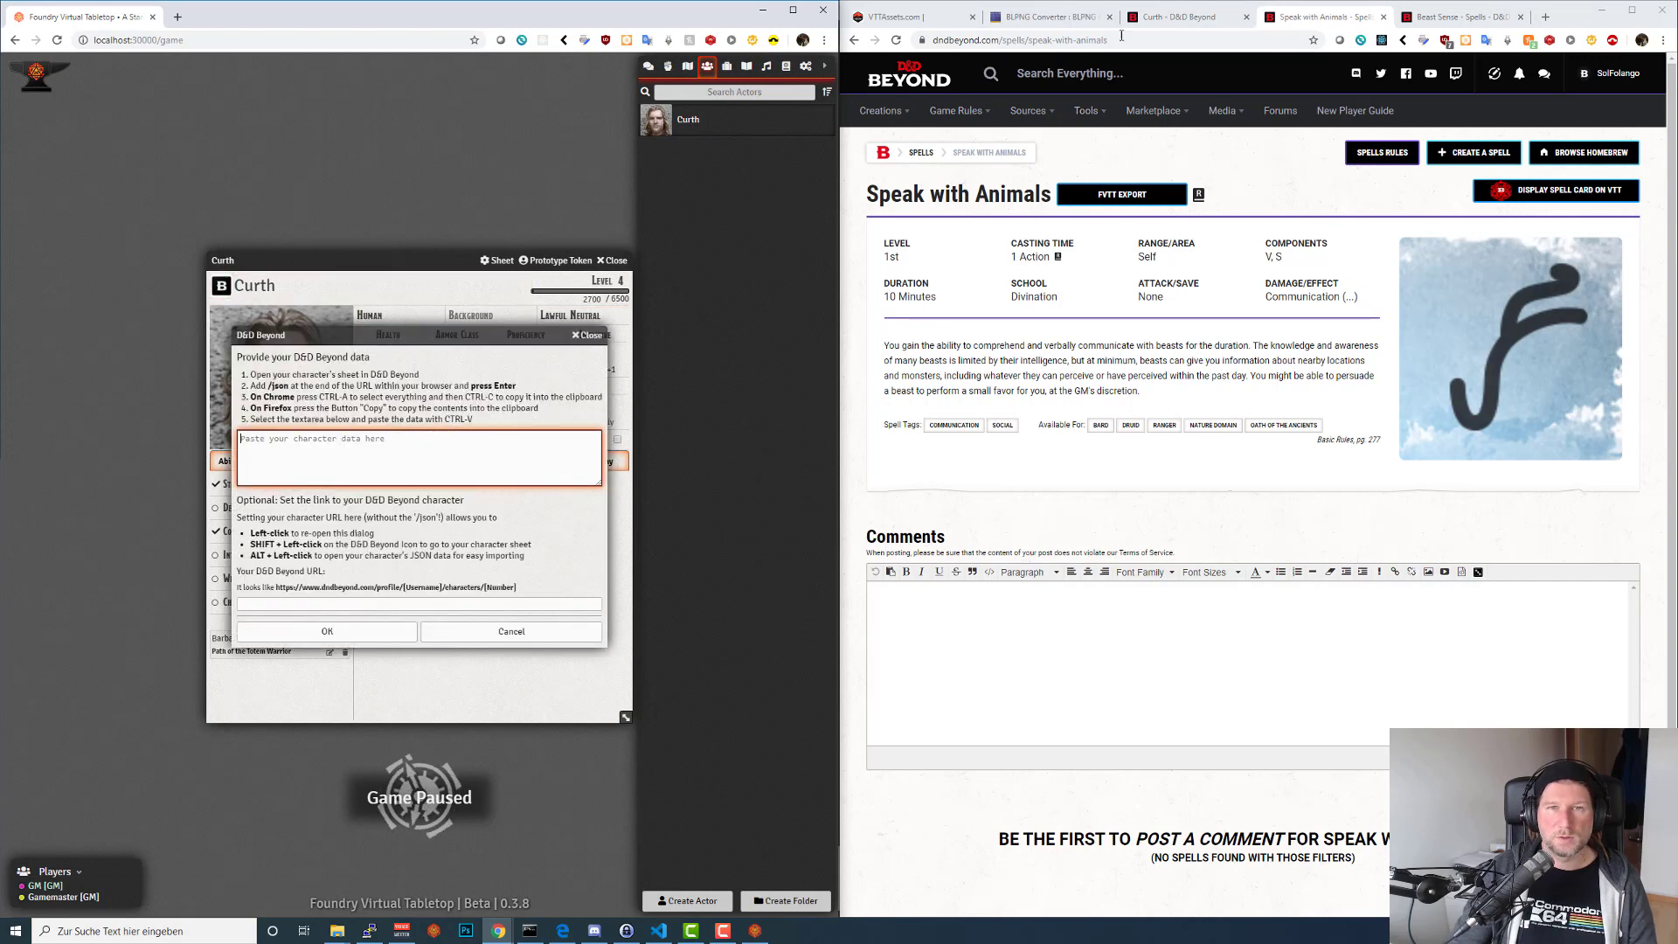
# Load Curth's D&D Beyond character address with /json appended, and copy all of the character data.
pyautogui.click(1162, 17)
pyautogui.click(1220, 39)
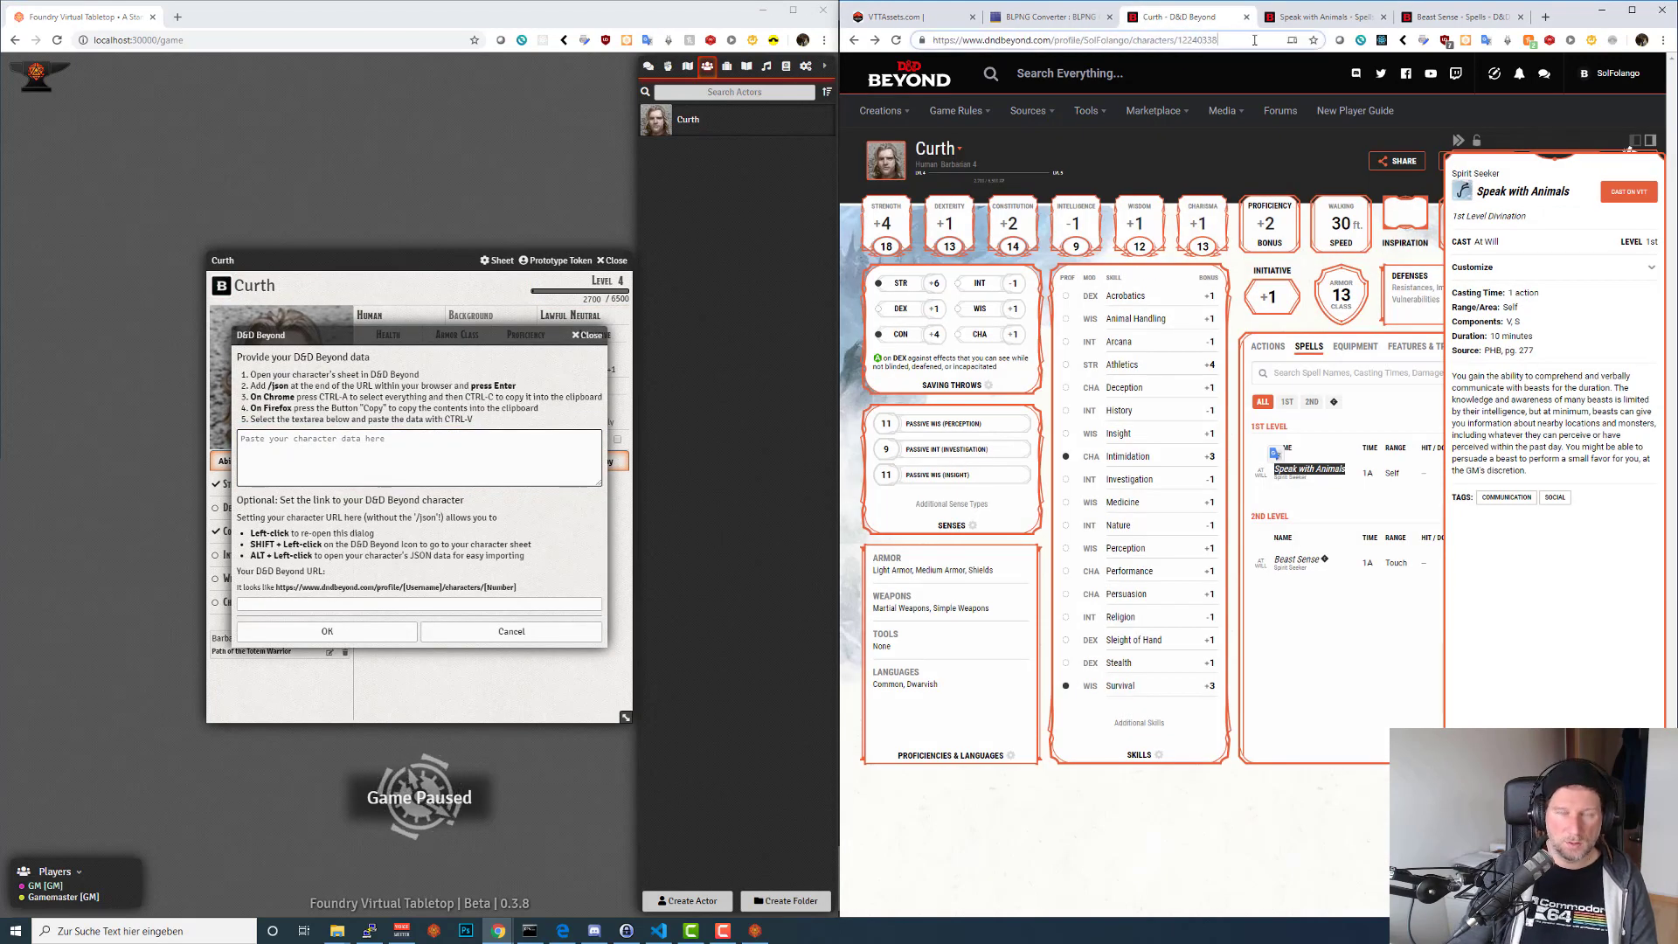
pyautogui.write('/json')
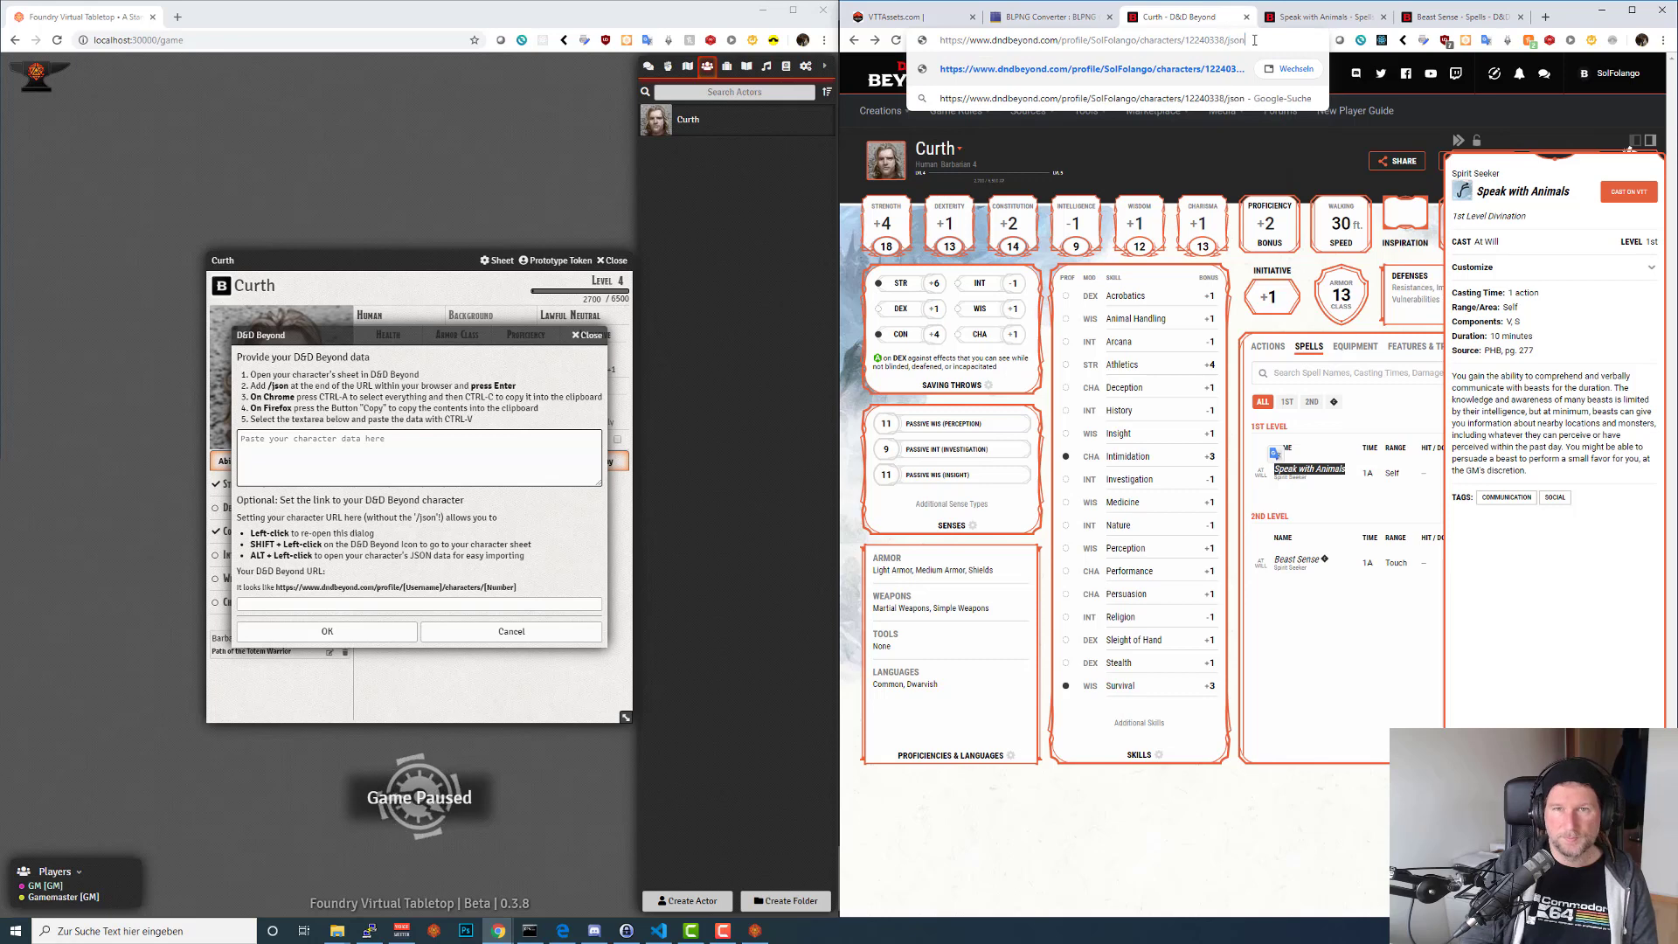
pyautogui.press('Return')
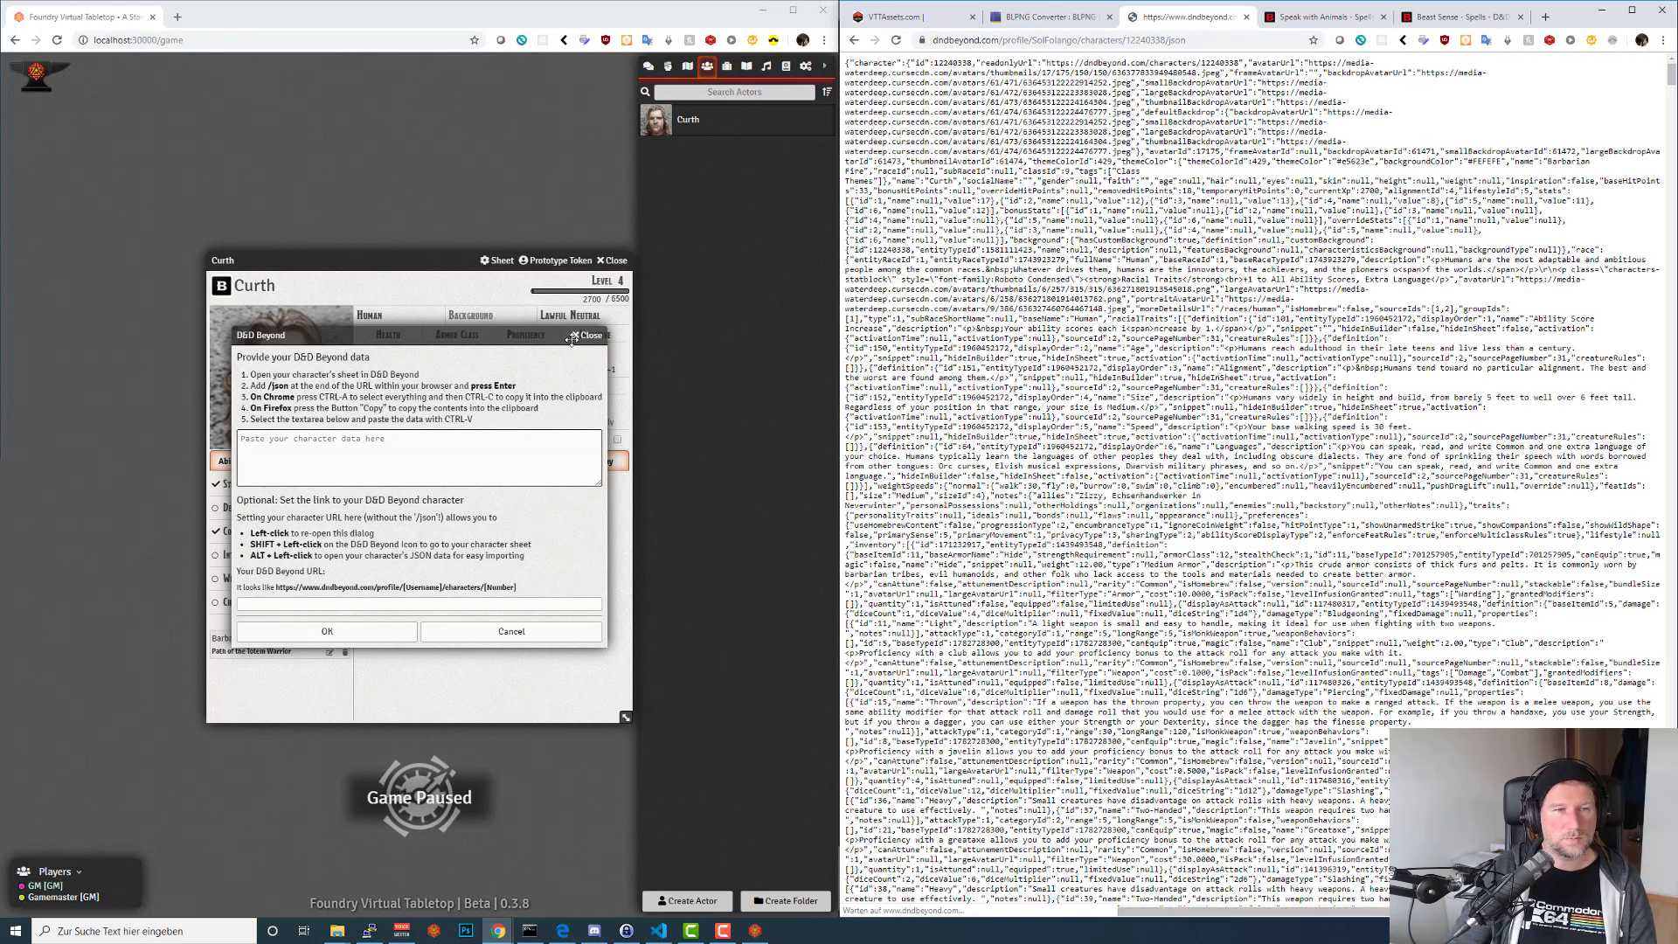
pyautogui.hotkey('ctrl', 'a')
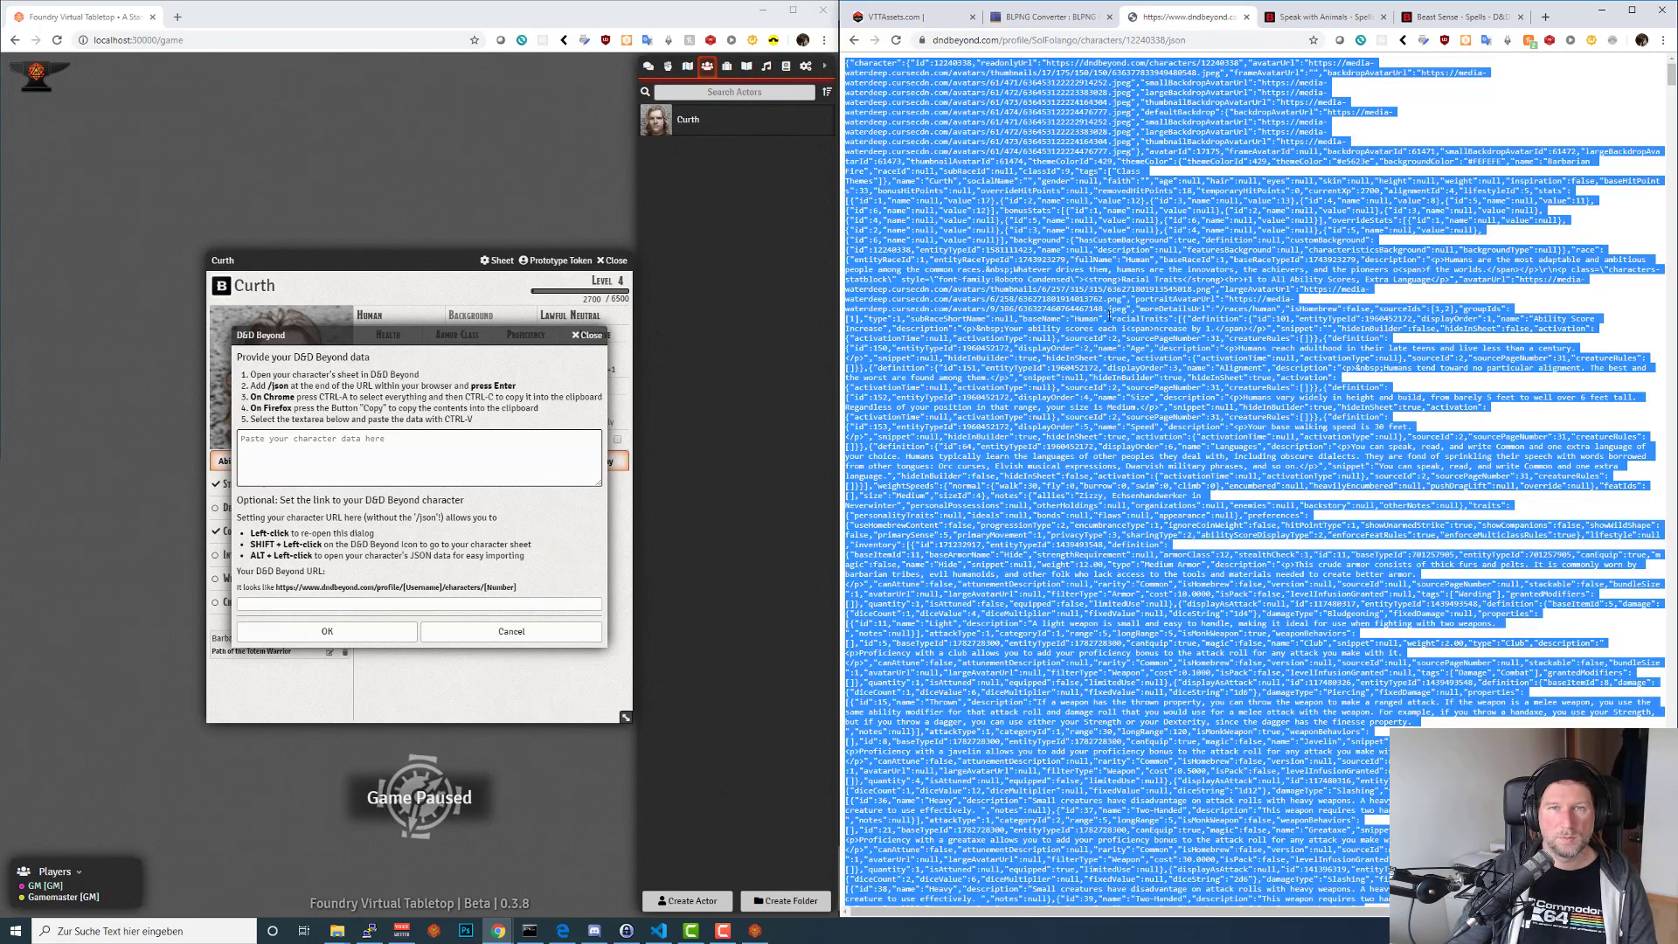
# Check the contents of the My Spells compendium in Foundry and close it again.
pyautogui.click(684, 157)
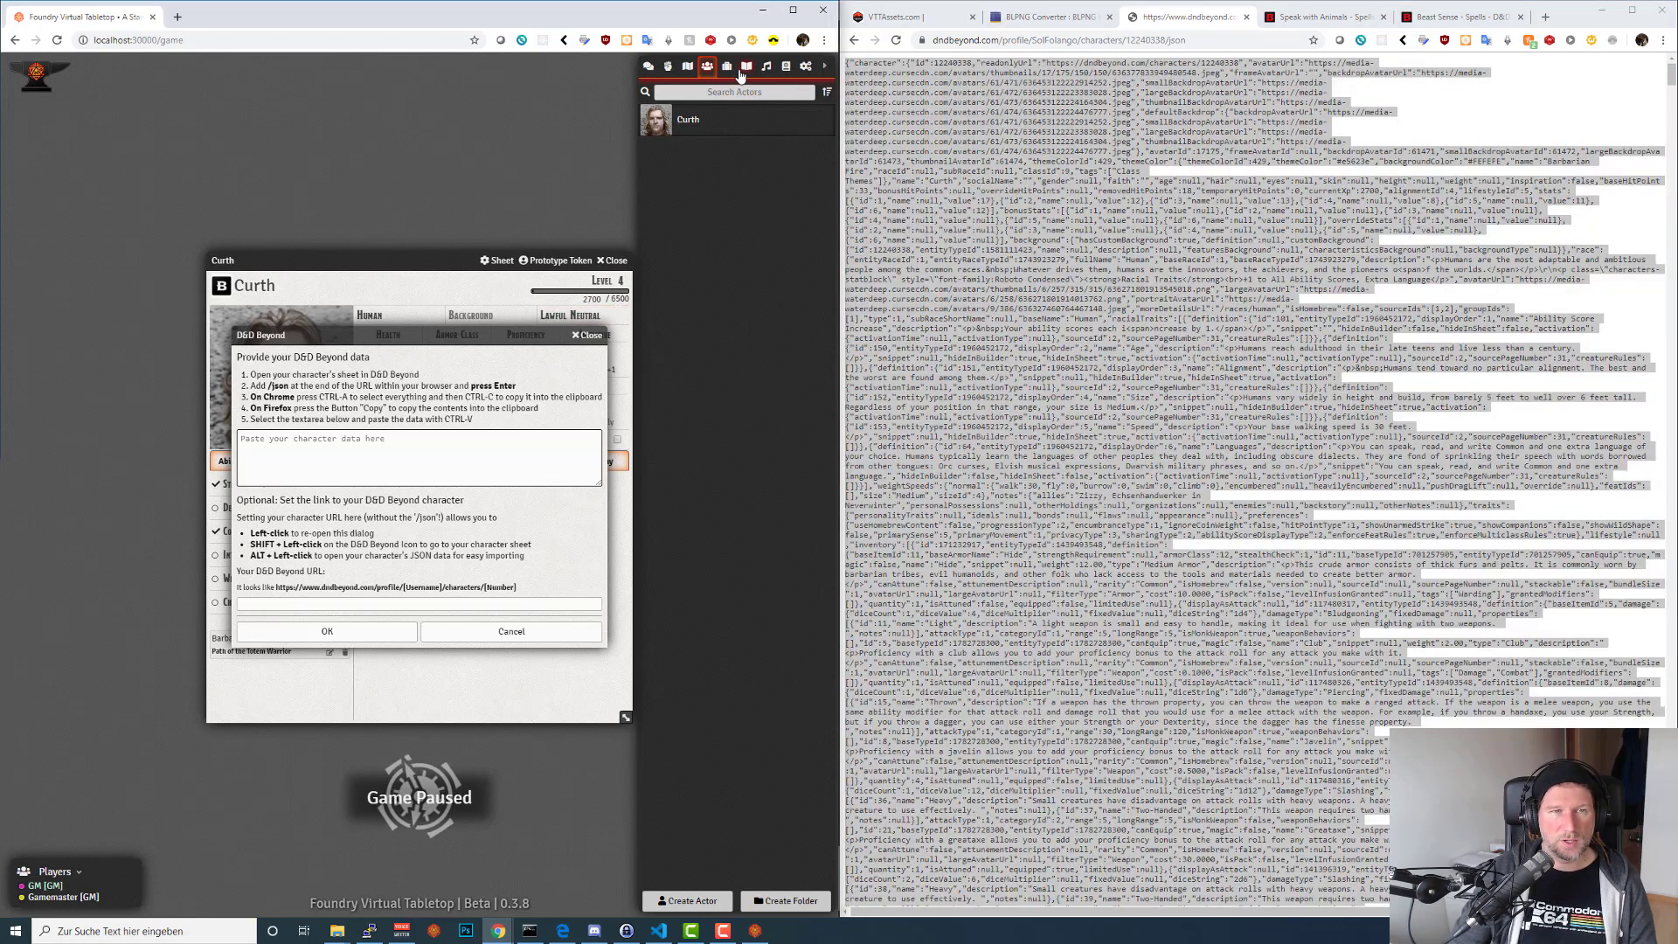
pyautogui.click(785, 70)
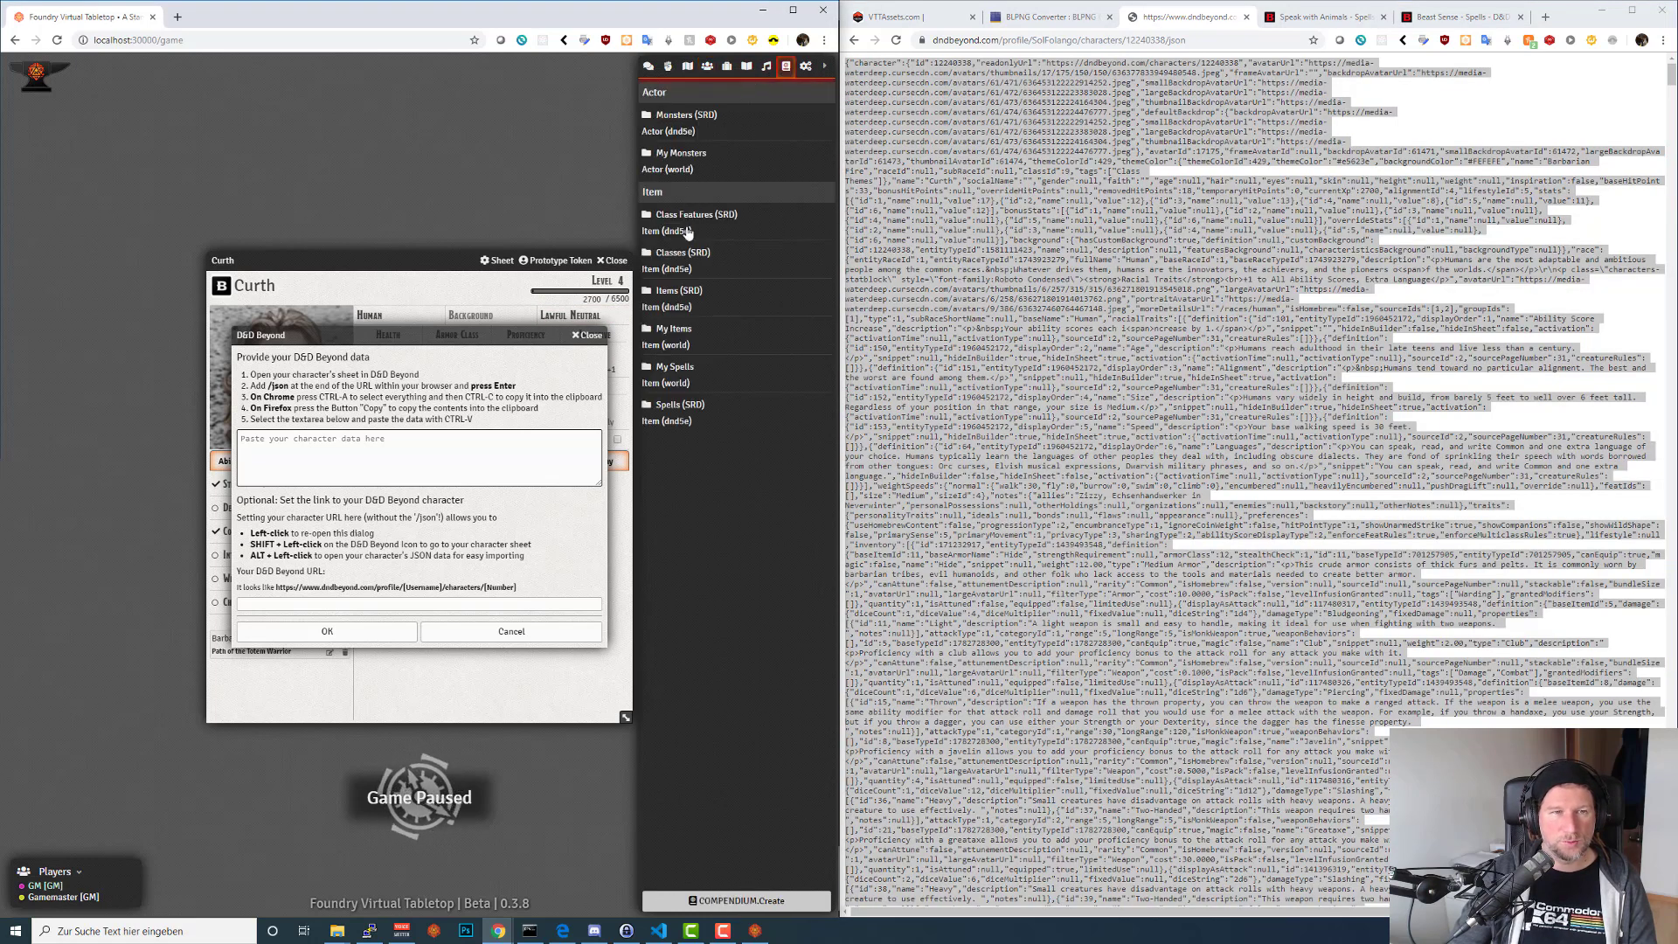
pyautogui.click(678, 374)
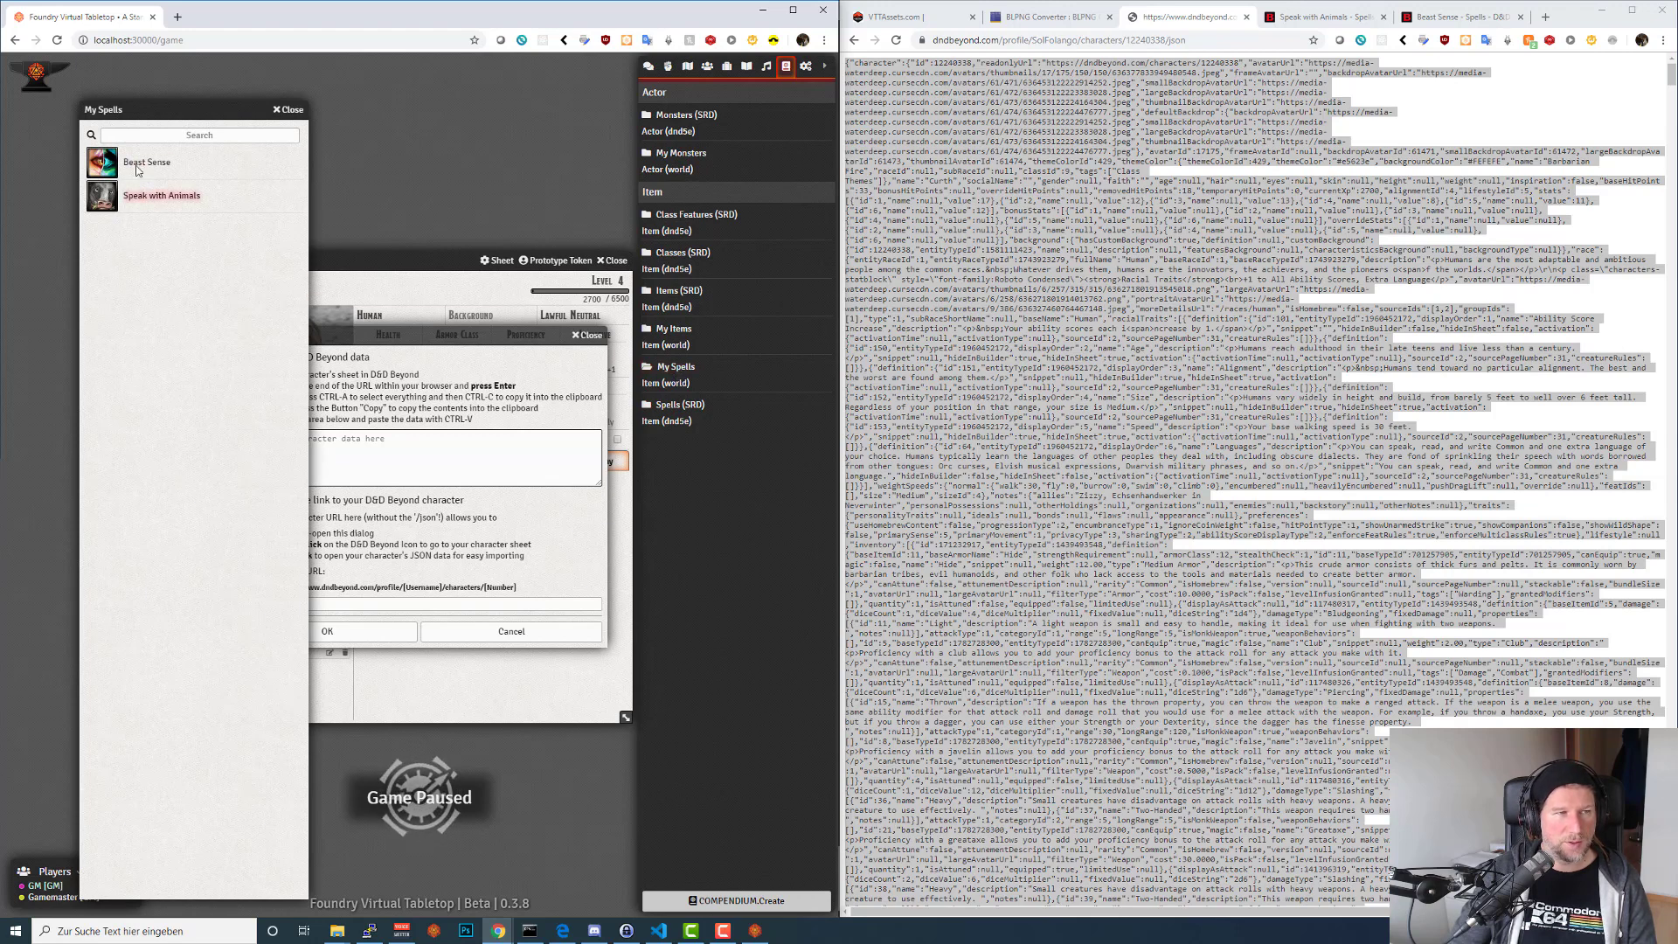
pyautogui.click(293, 110)
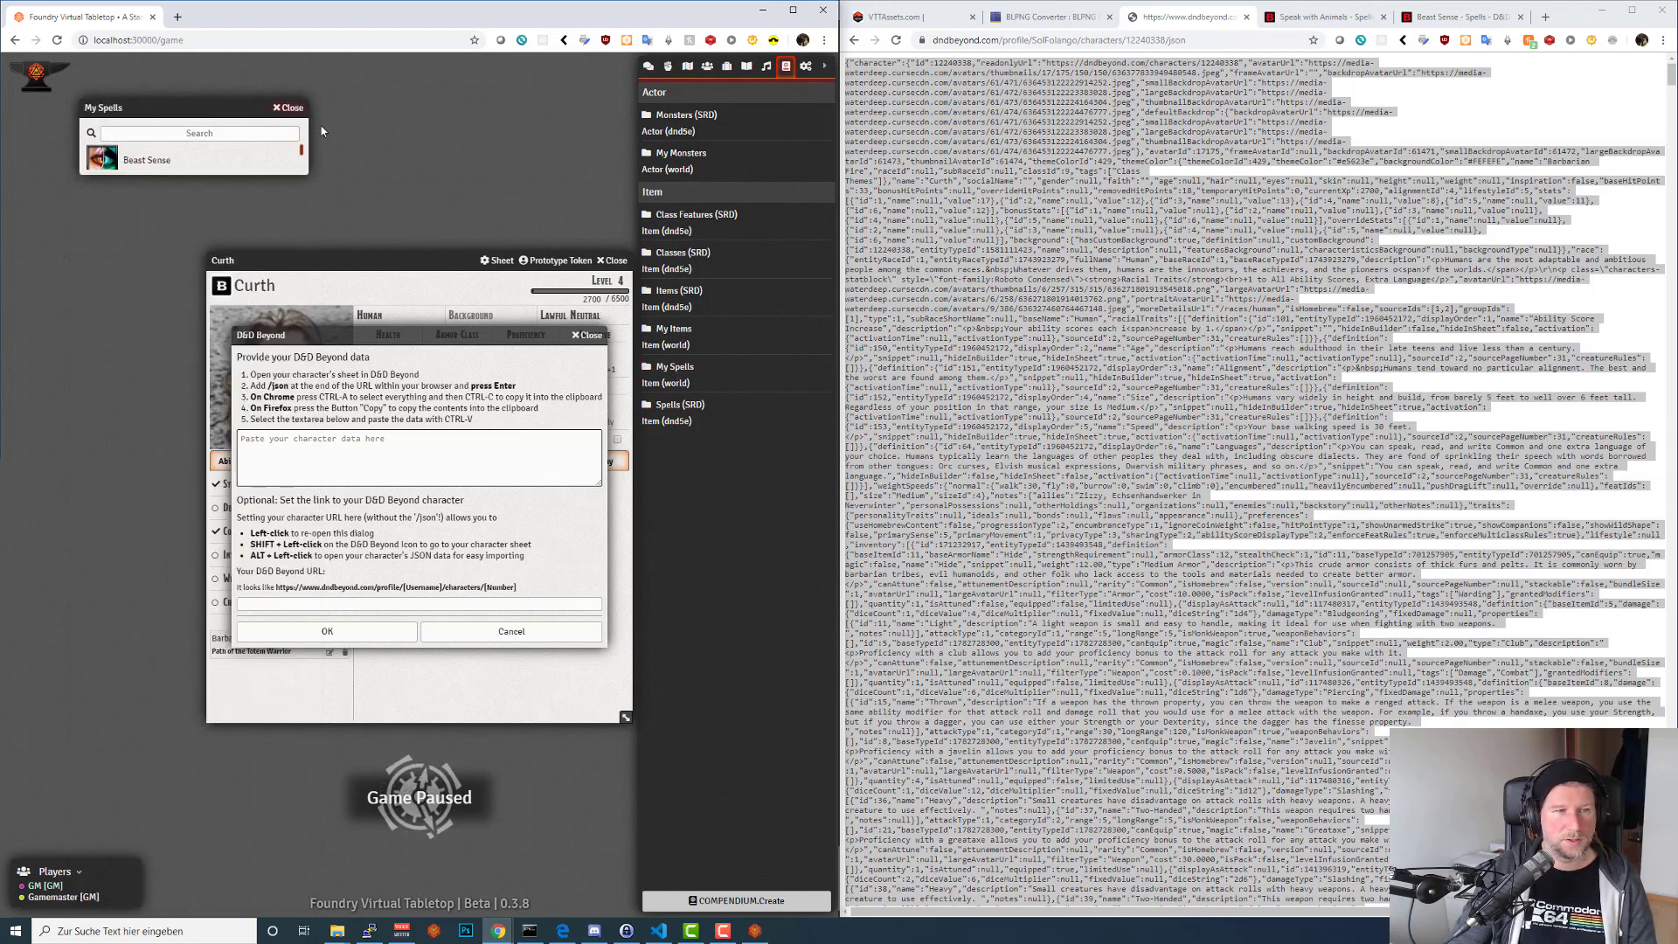
# Paste the copied character data into Curth's D&D Beyond dialog and run the import.
pyautogui.click(400, 452)
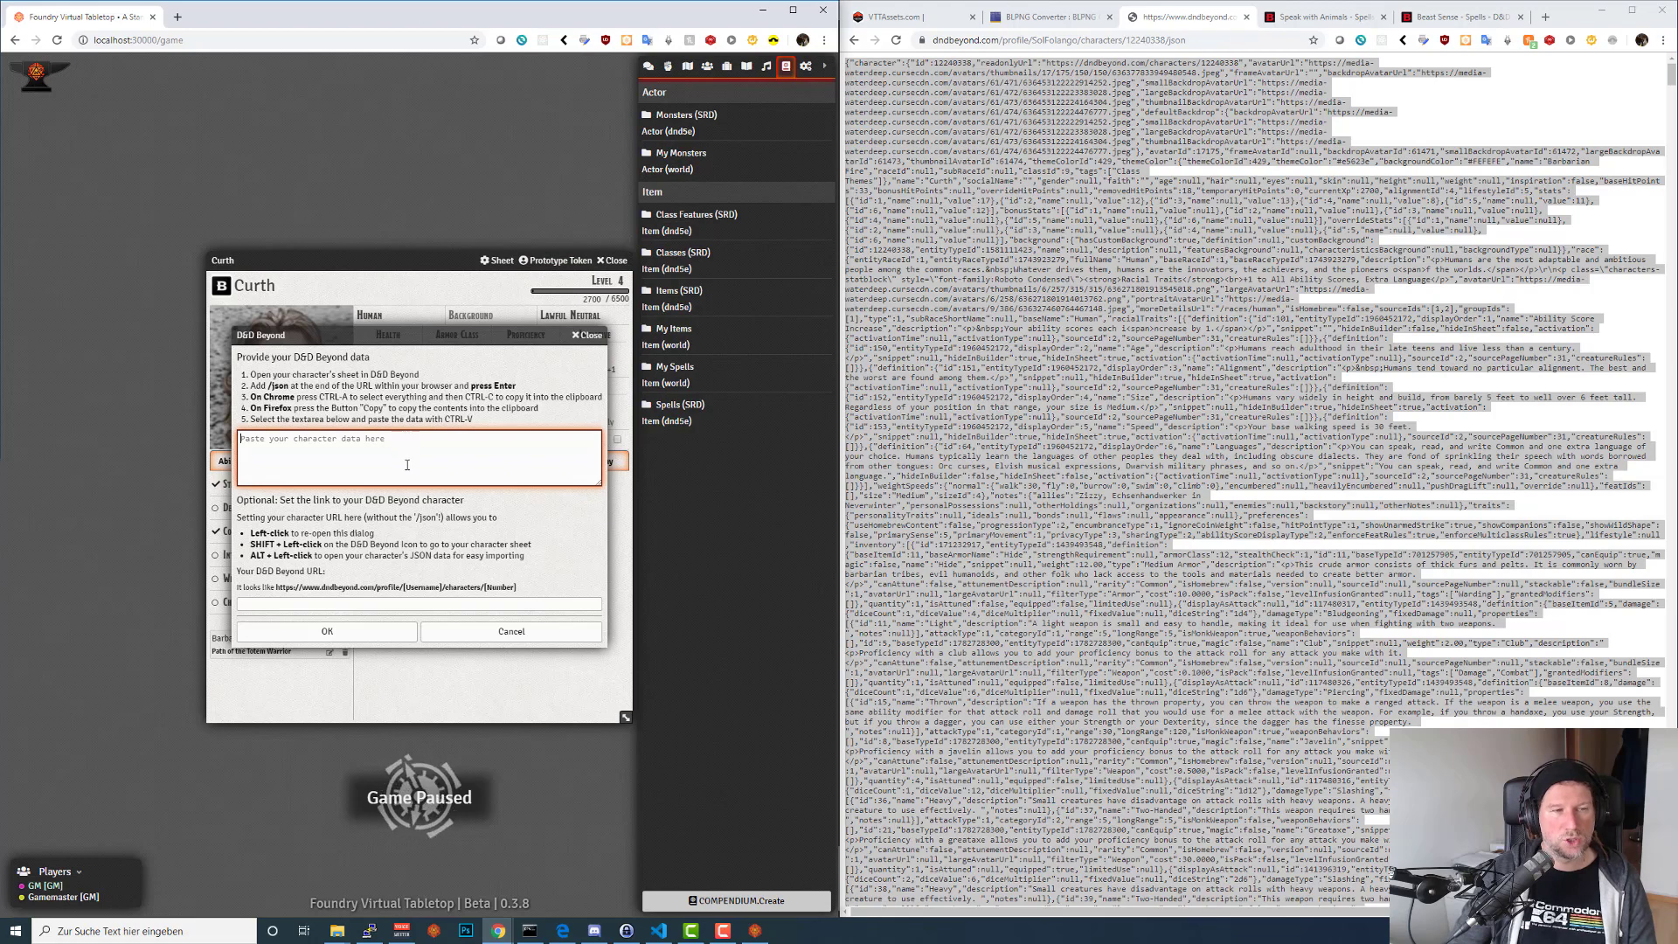
pyautogui.hotkey('ctrl', 'v')
pyautogui.click(368, 631)
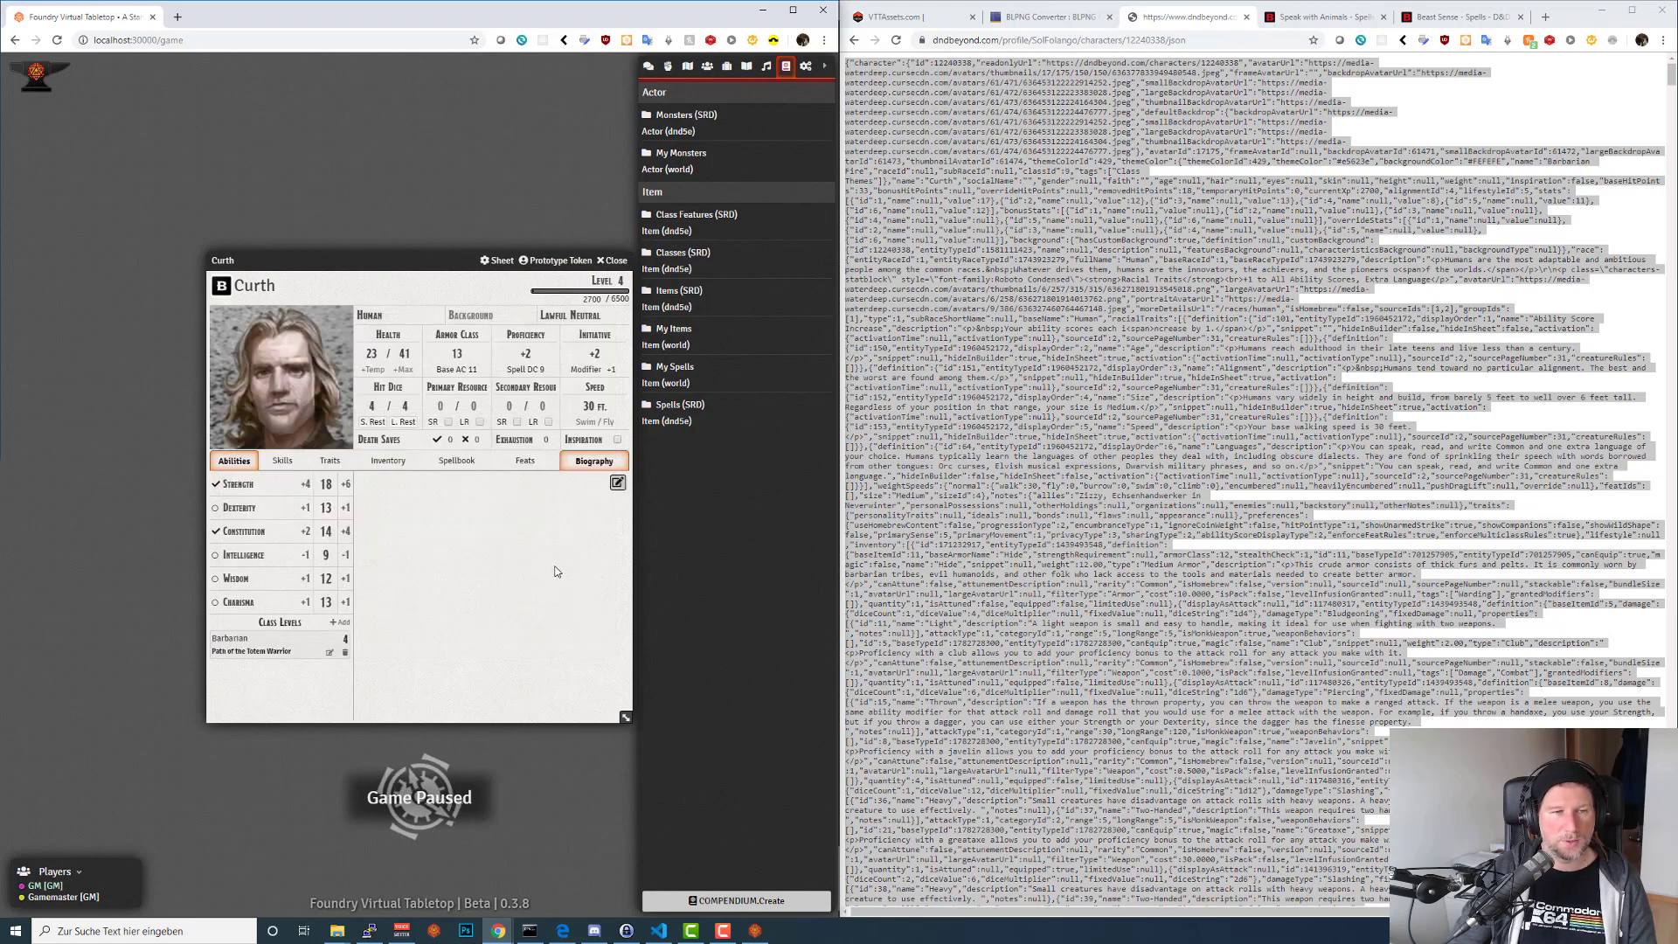
# Check Curth's spellbook, examine the import messages in the browser's developer console and close the developer tools.
pyautogui.click(456, 461)
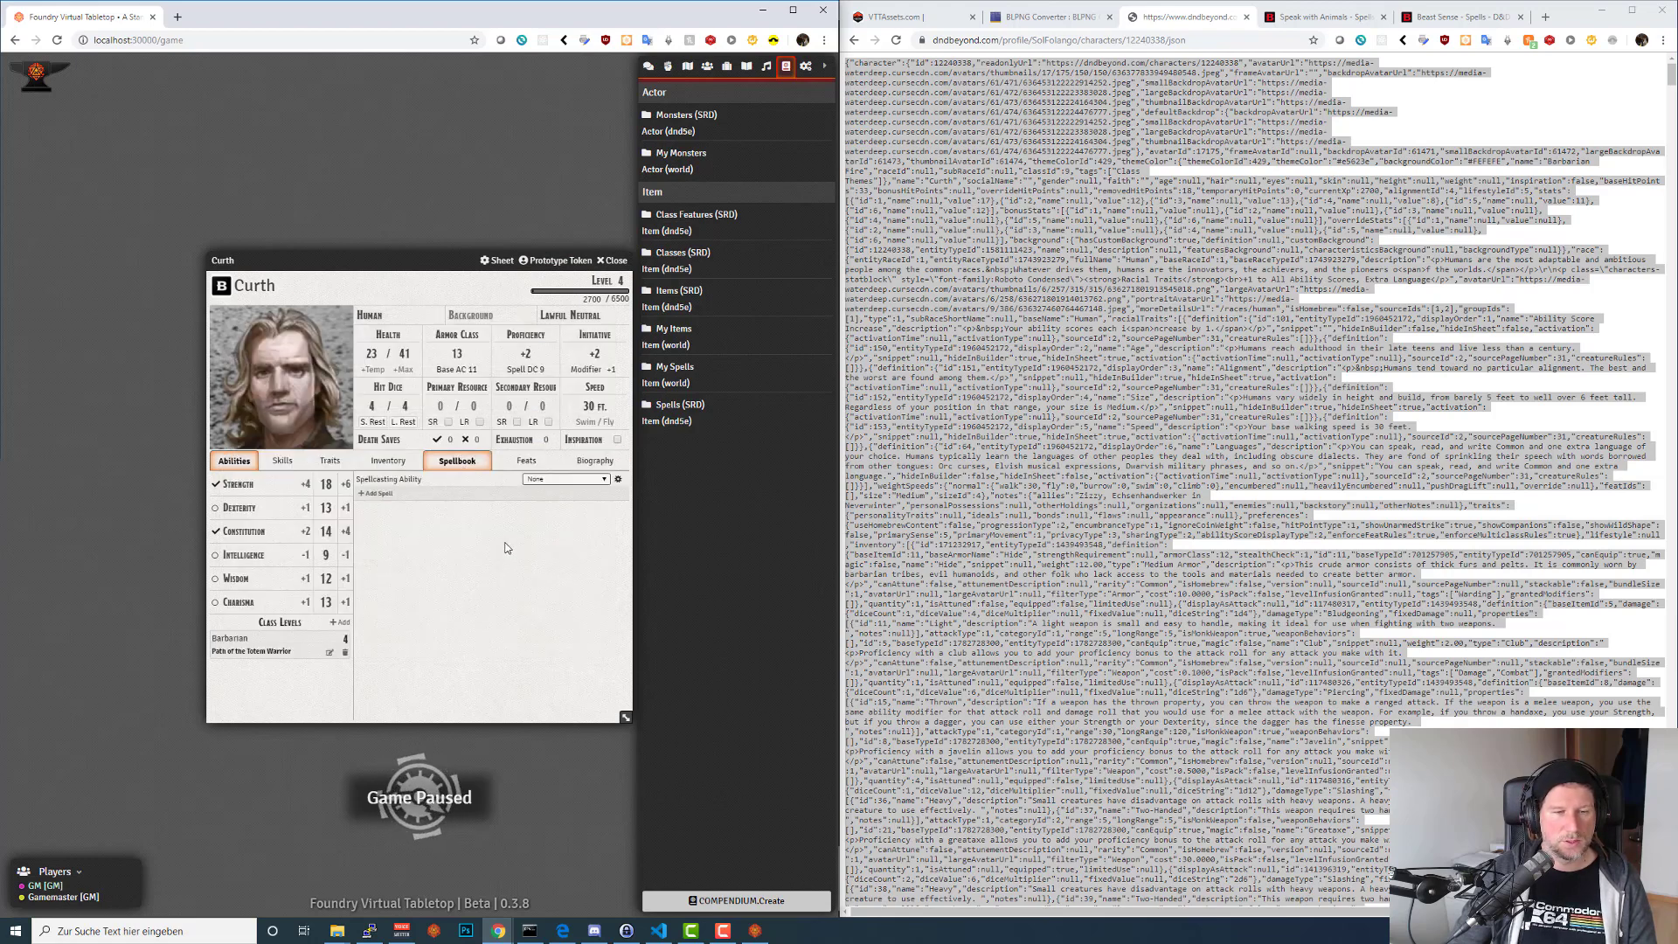
pyautogui.hotkey('alt', 'Tab')
pyautogui.hotkey('alt', 'Tab')
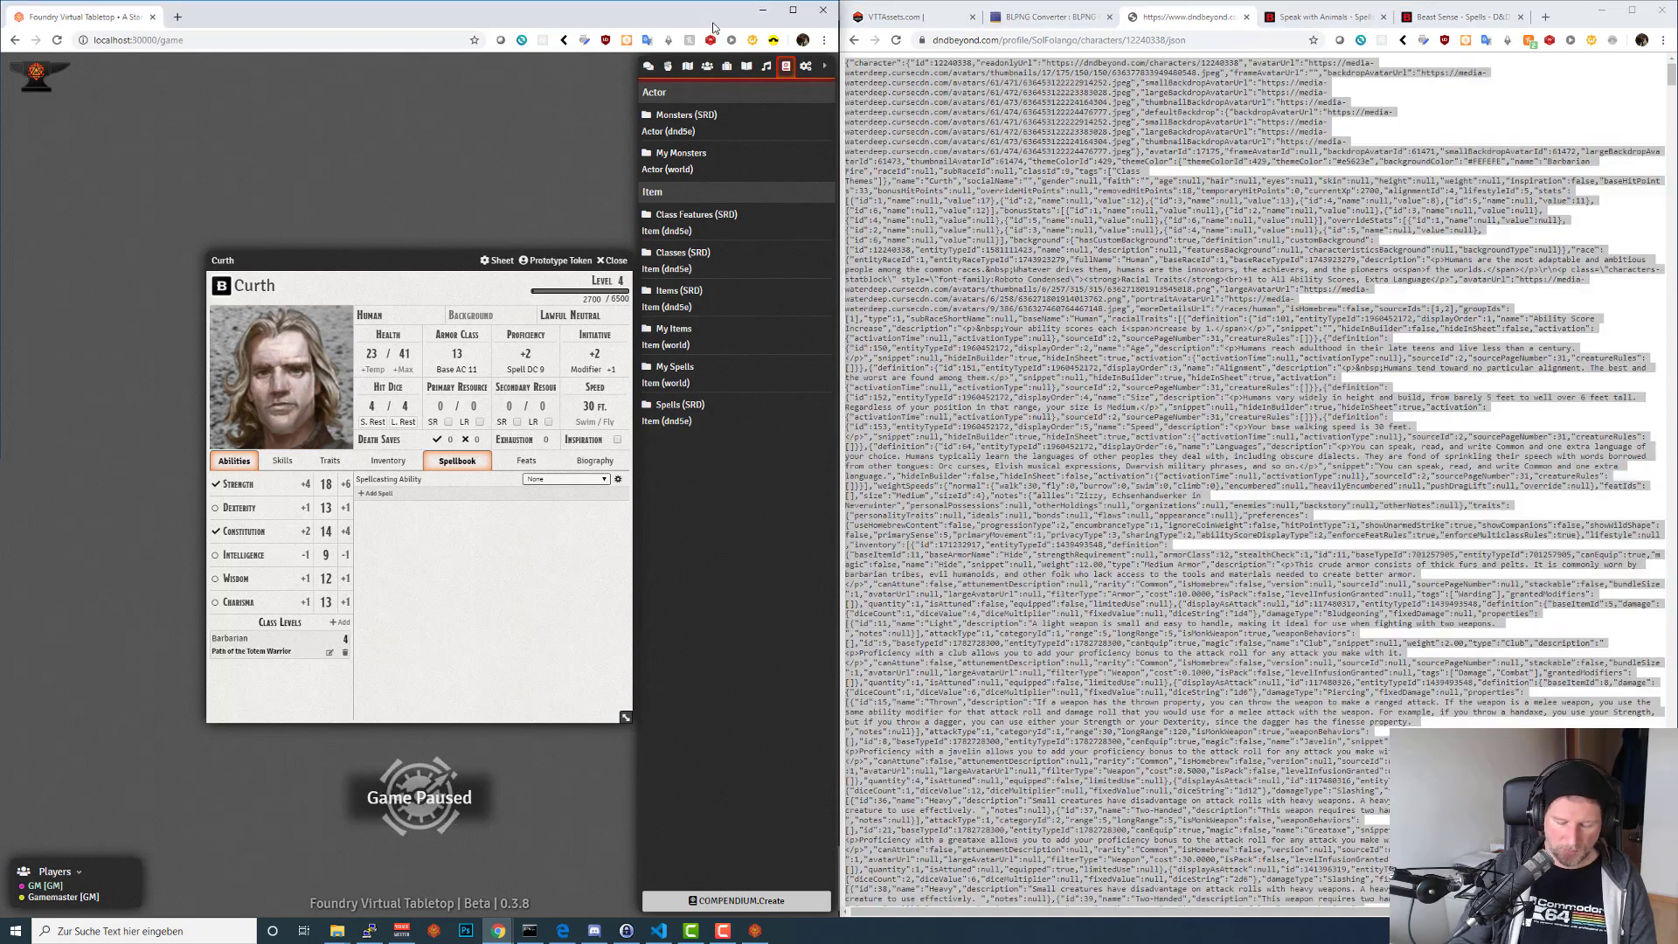
pyautogui.press('F12')
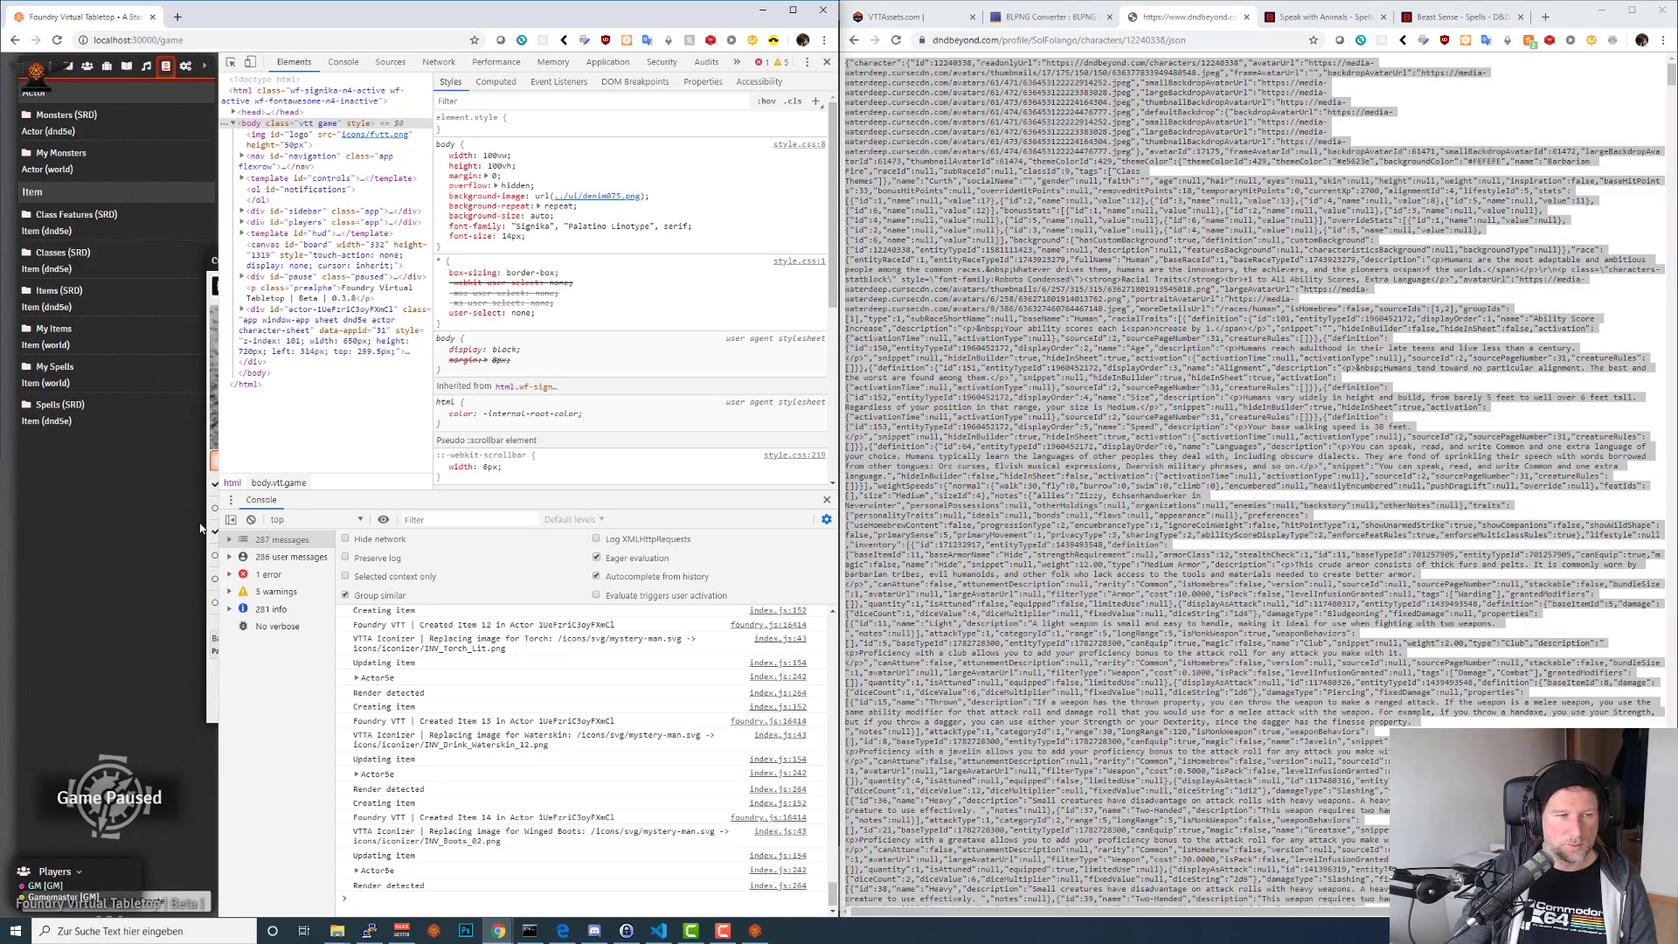
pyautogui.moveTo(225, 522); pyautogui.dragTo(452, 522)
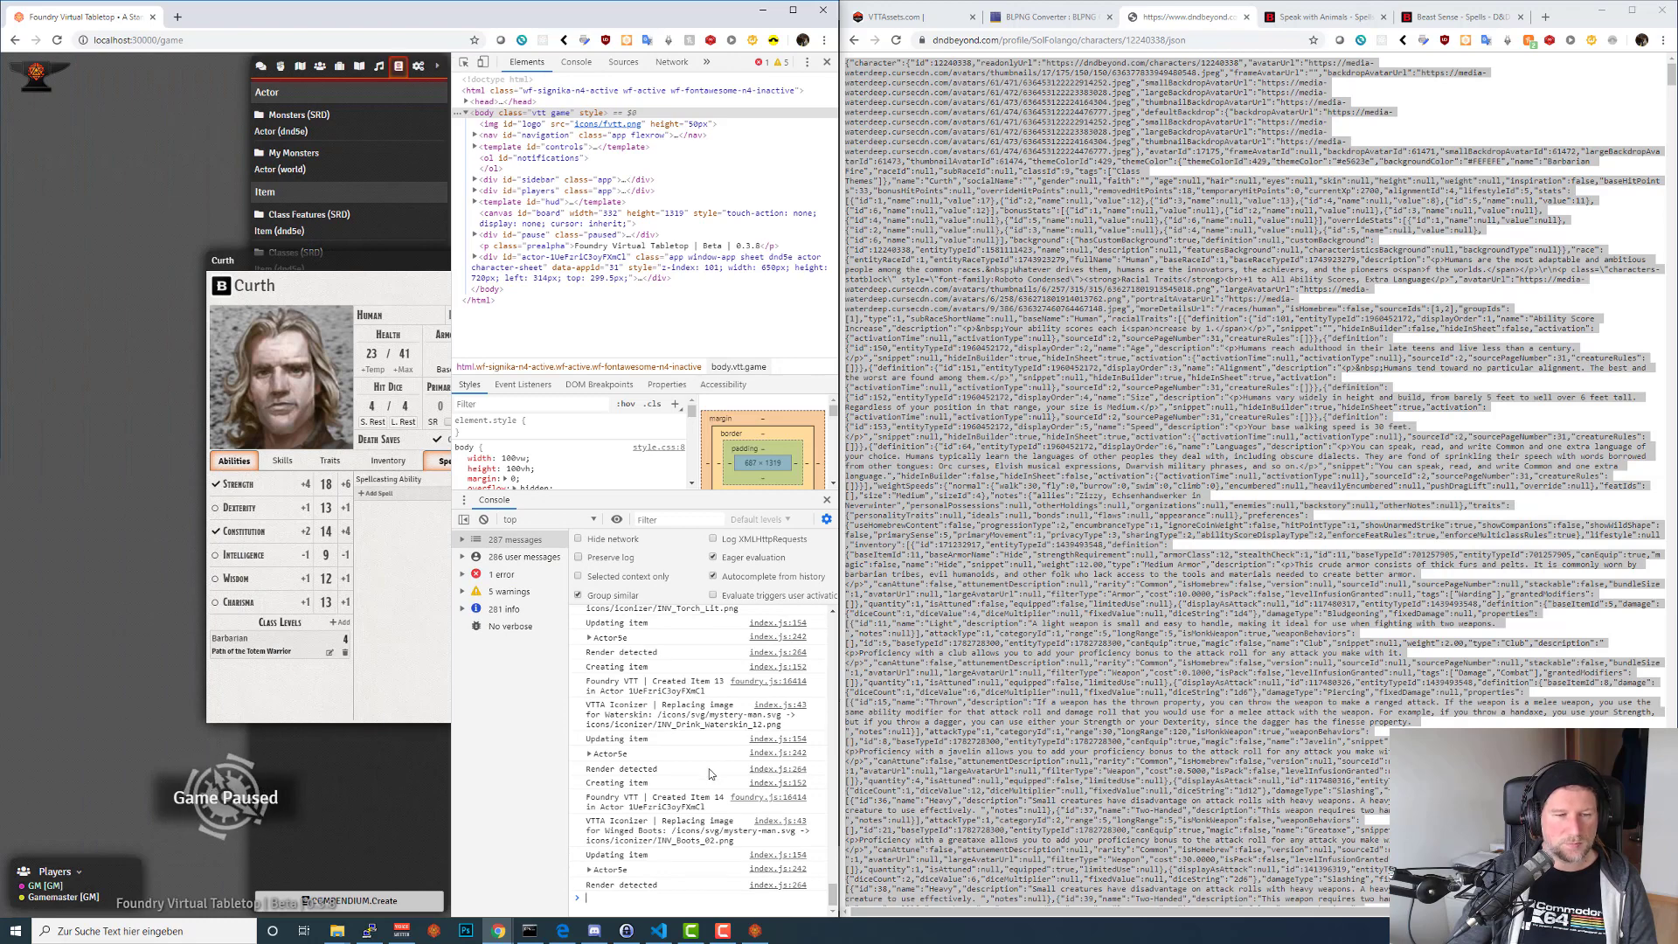
pyautogui.scroll(2, 711, 774)
pyautogui.scroll(3, 711, 774)
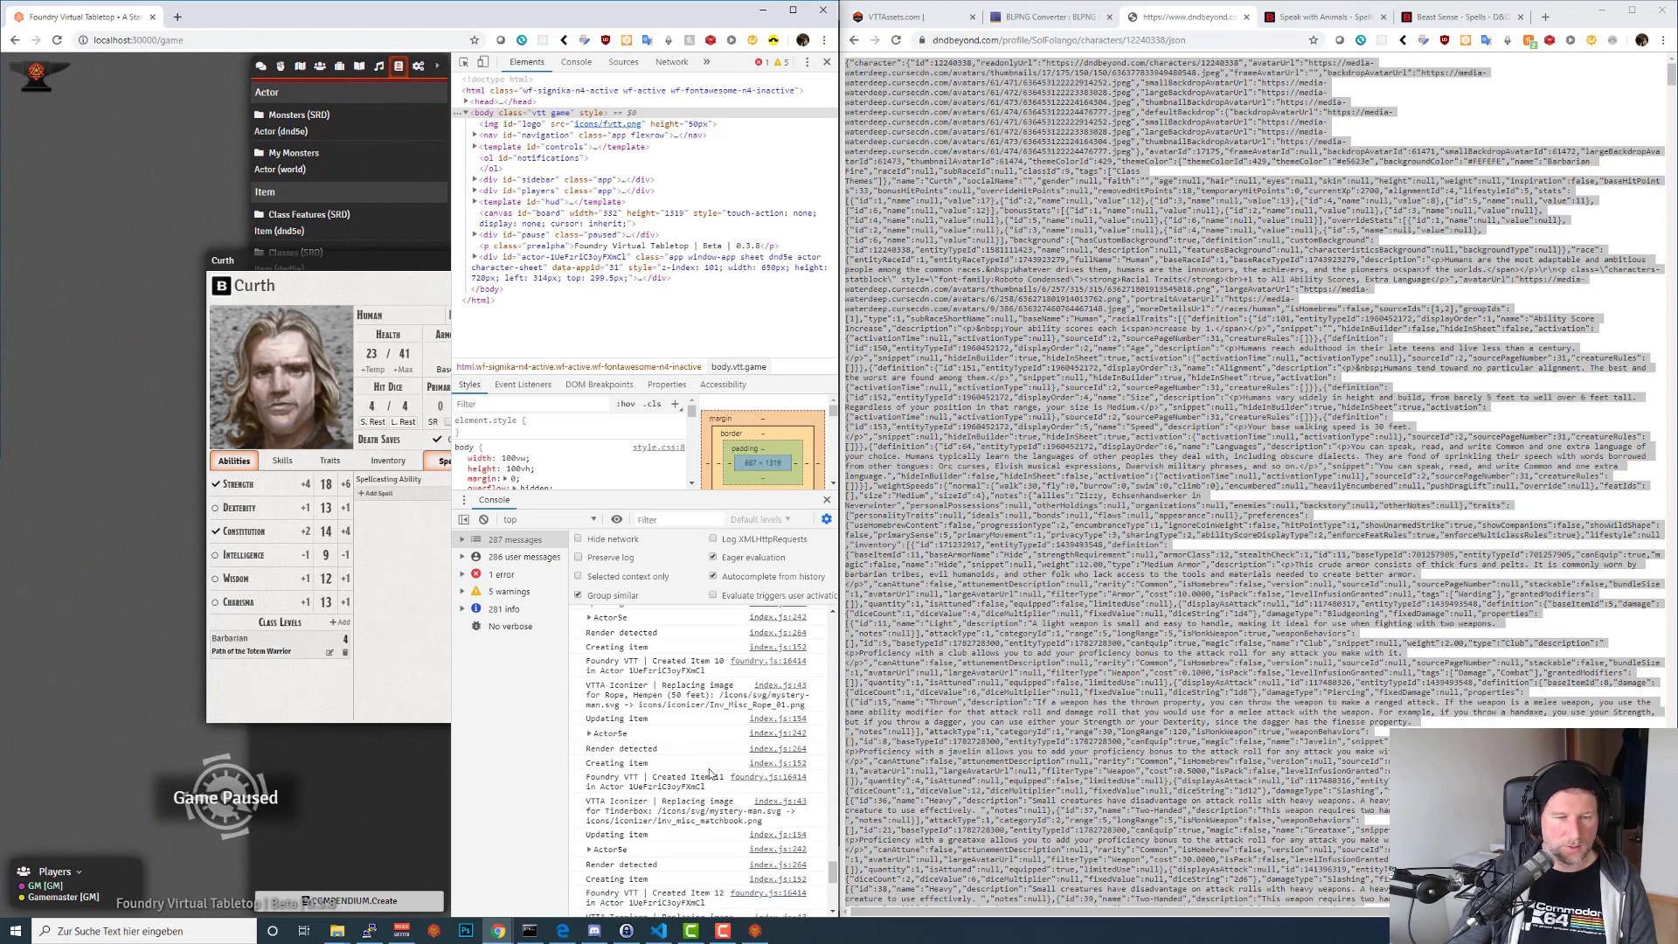
pyautogui.scroll(3, 710, 773)
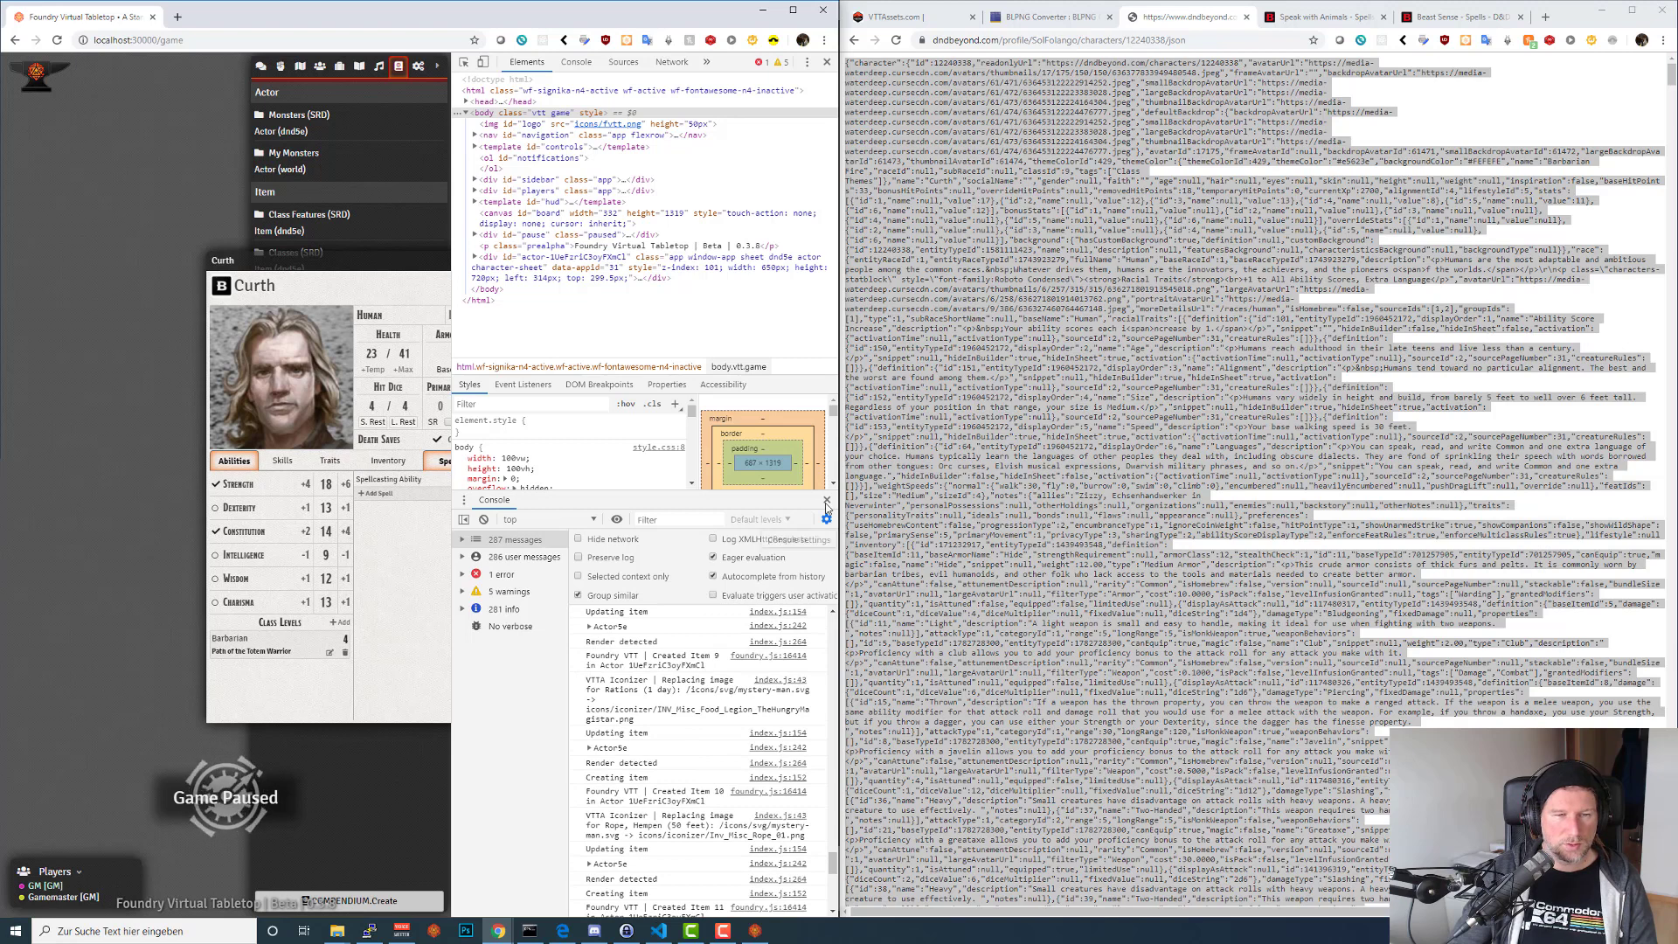
pyautogui.click(827, 499)
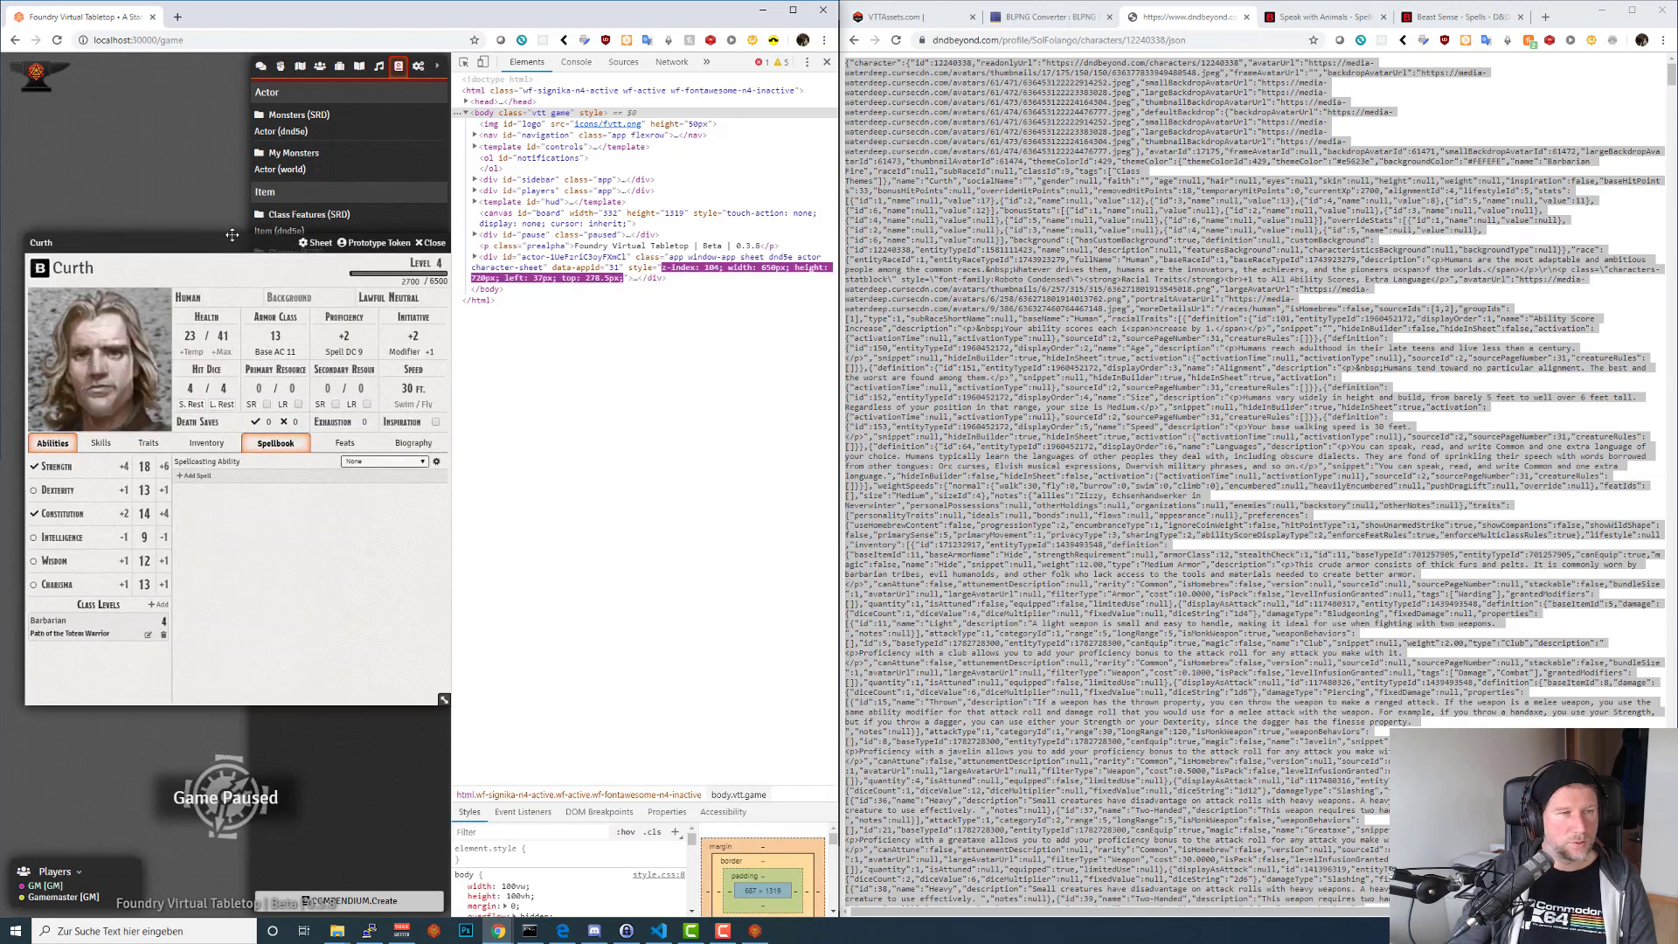
pyautogui.click(206, 434)
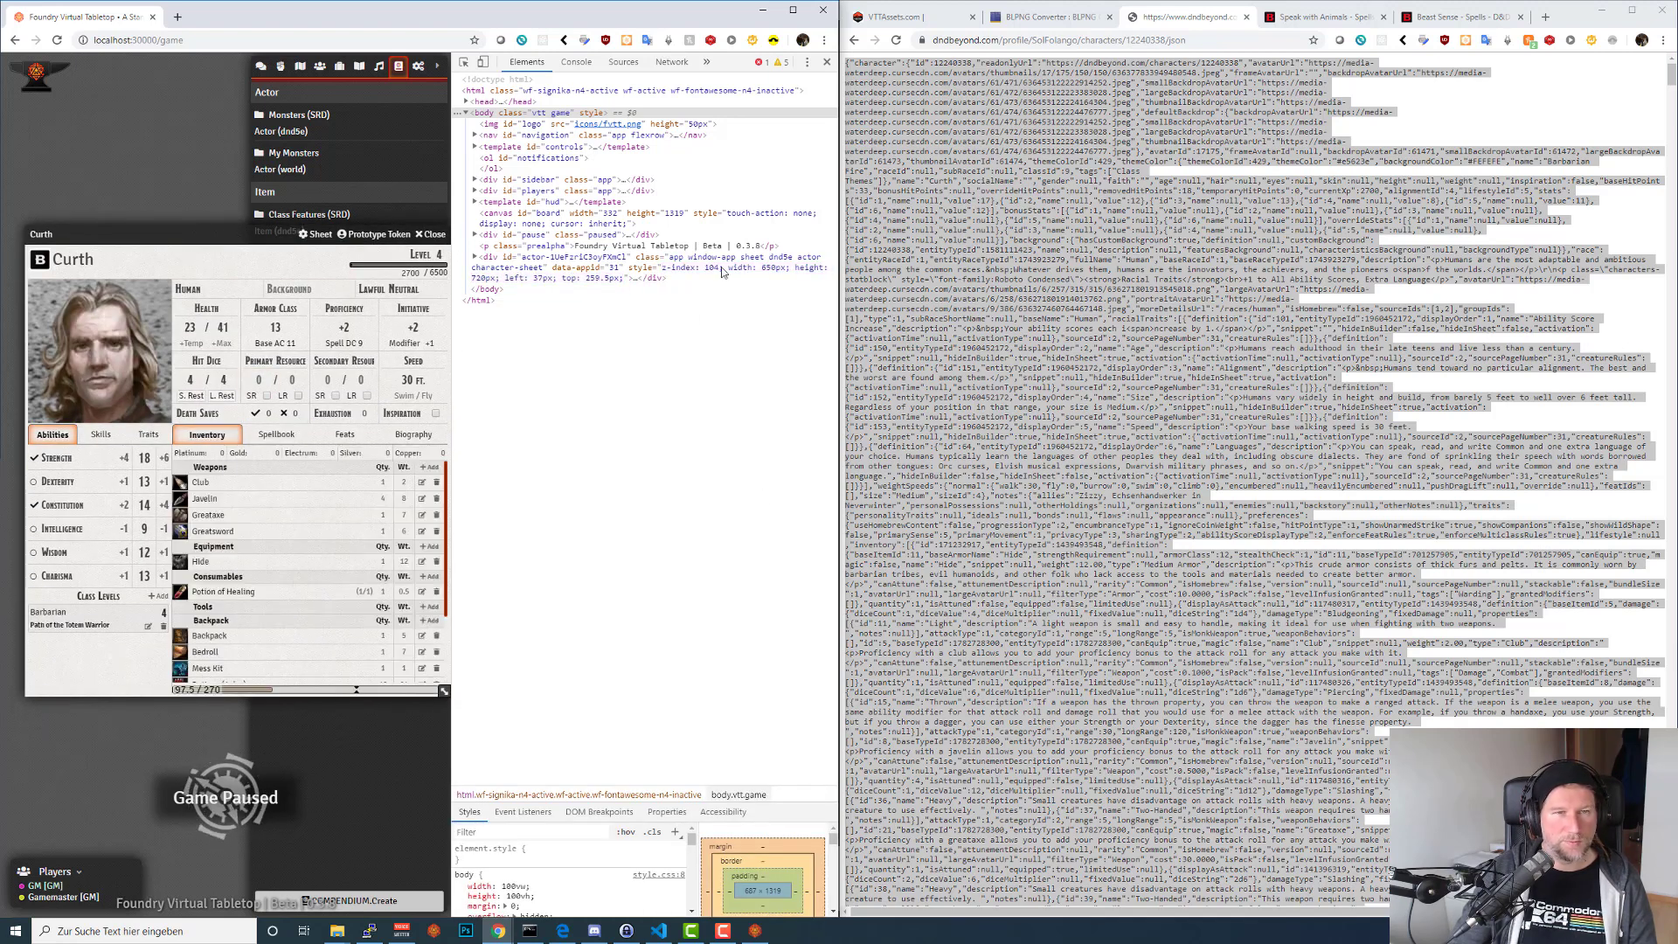
pyautogui.click(827, 62)
# Review the feats, biography and inventory on Curth's character sheet and close the sheet.
pyautogui.moveTo(279, 232); pyautogui.dragTo(339, 212)
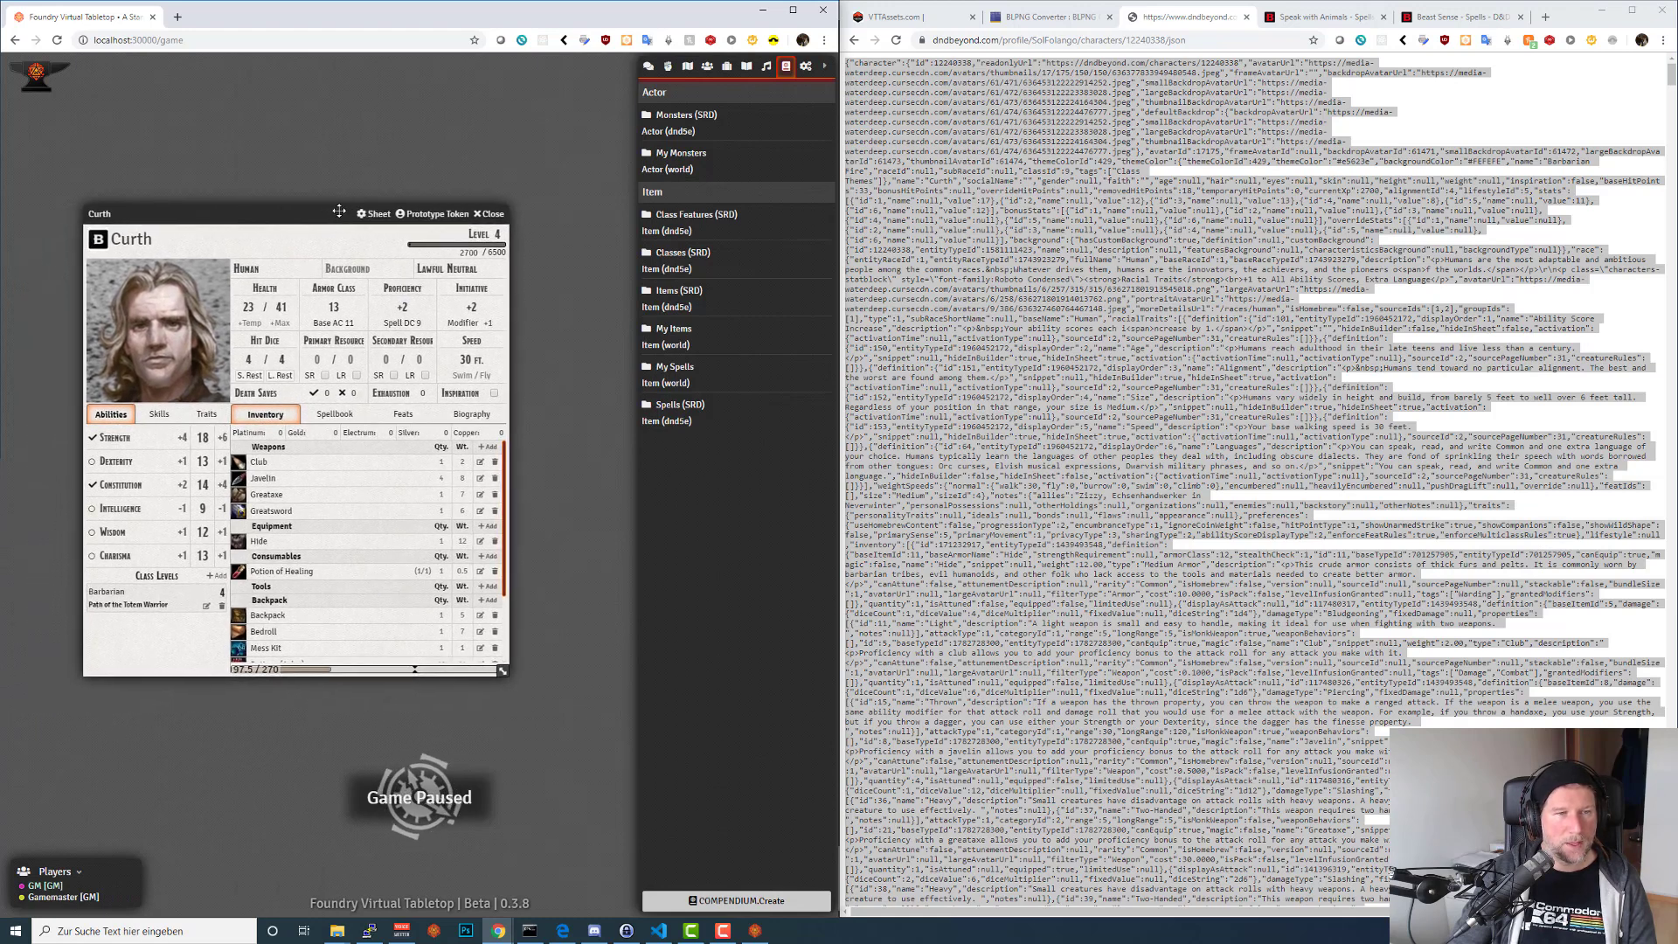
pyautogui.click(403, 414)
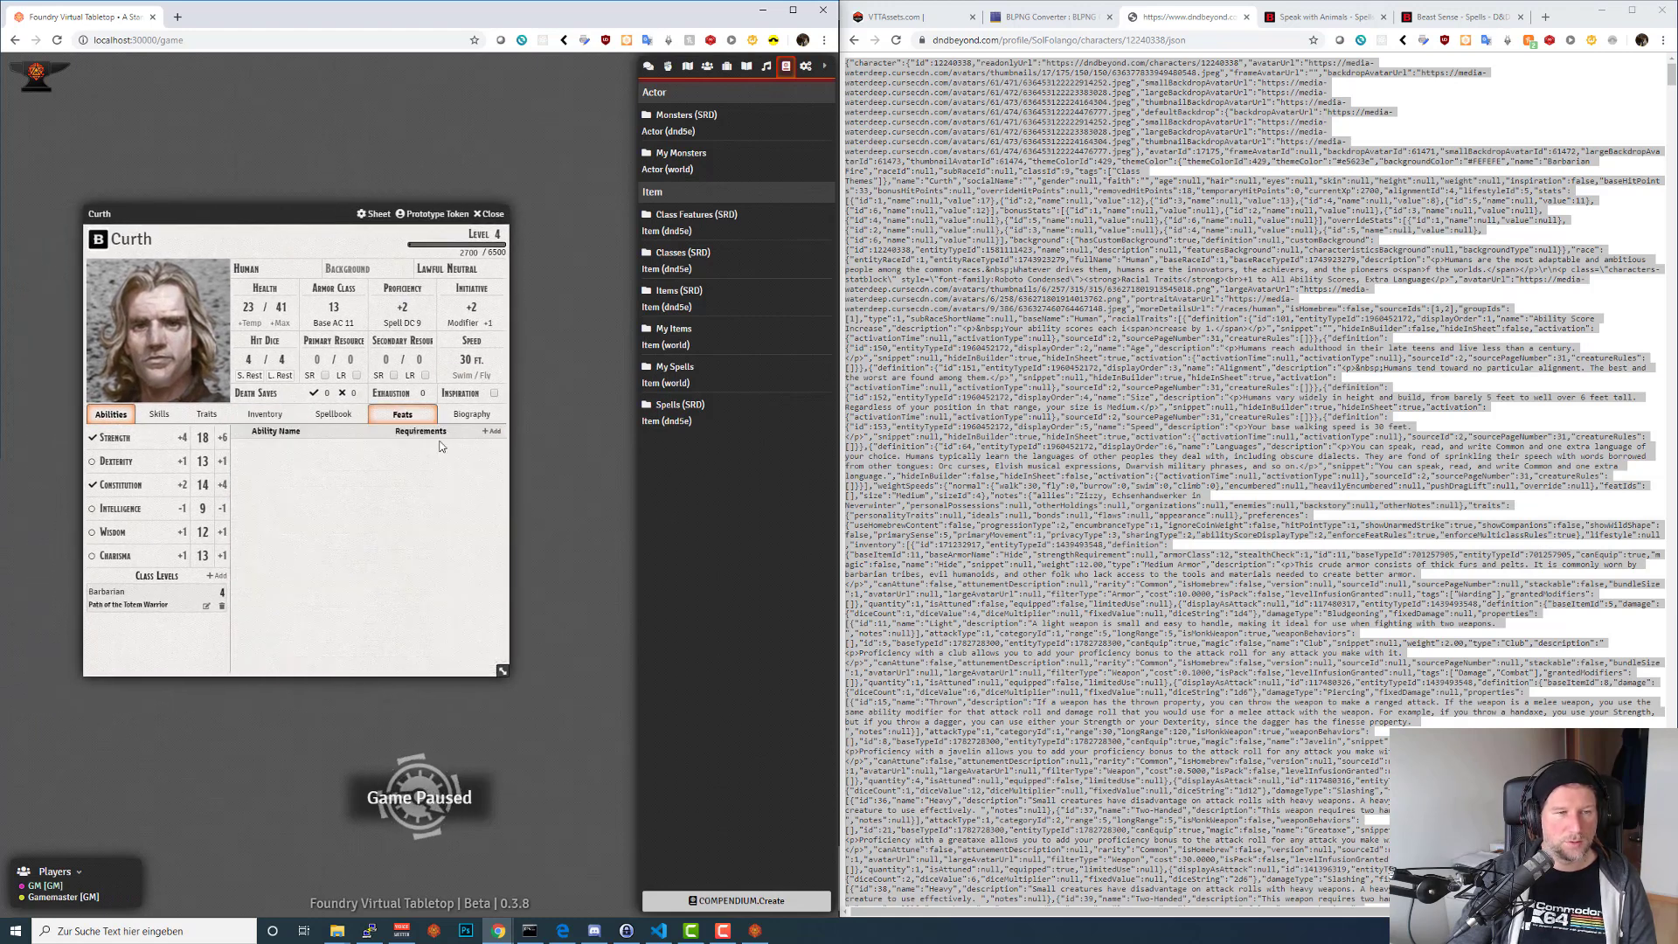
pyautogui.click(470, 415)
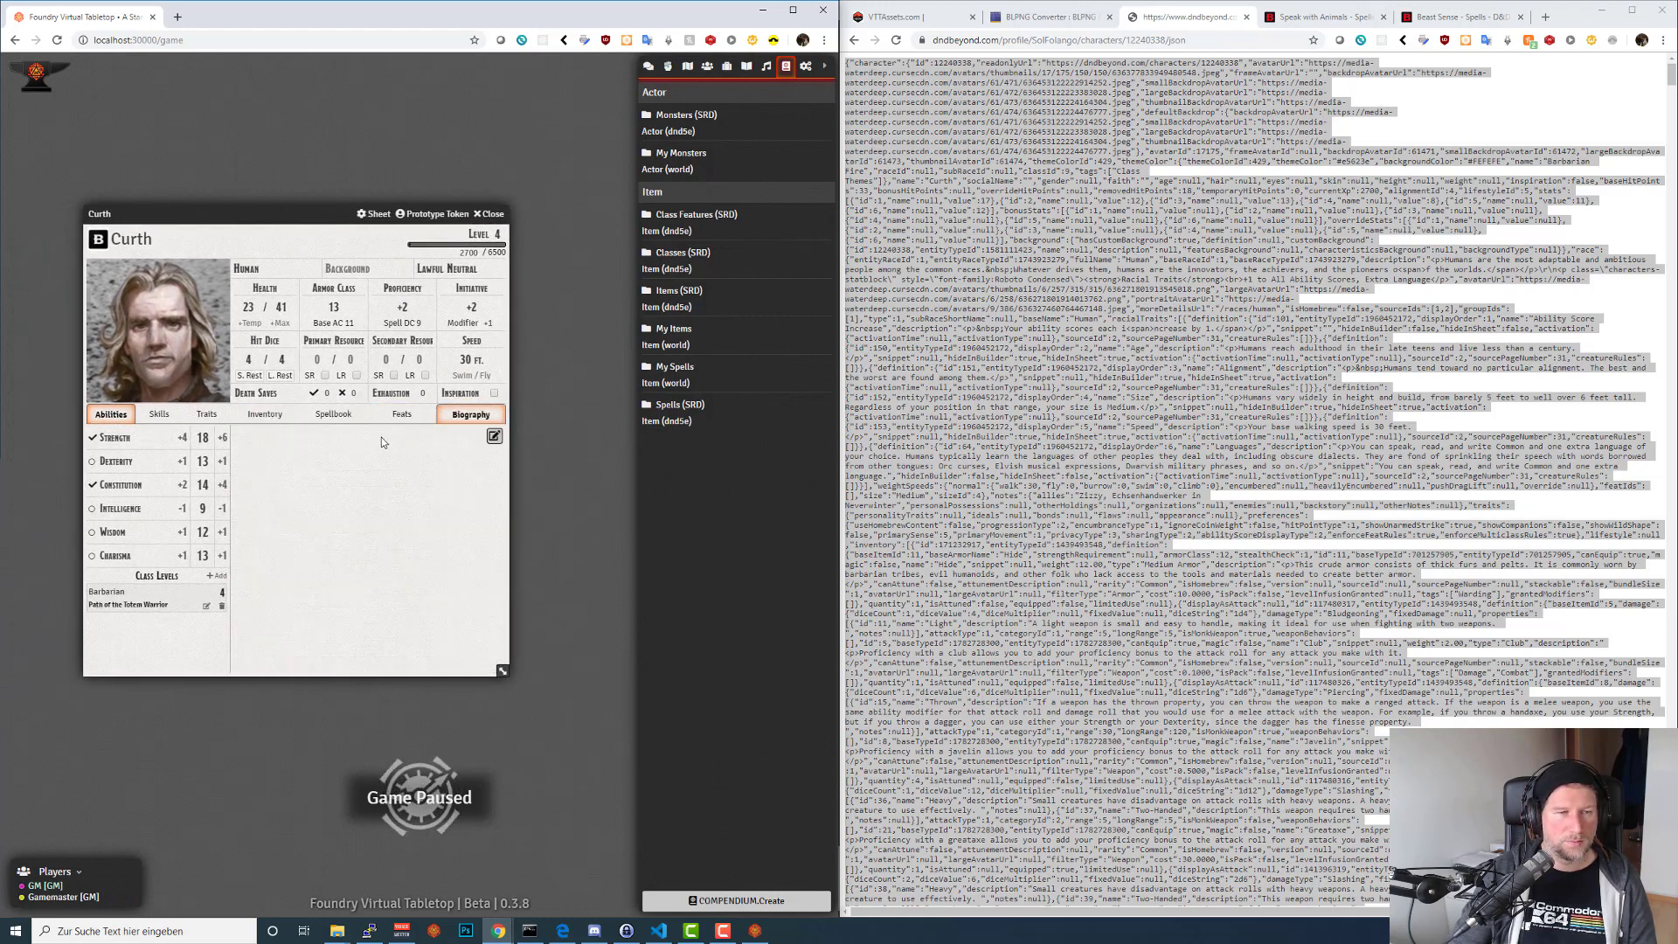
pyautogui.click(265, 414)
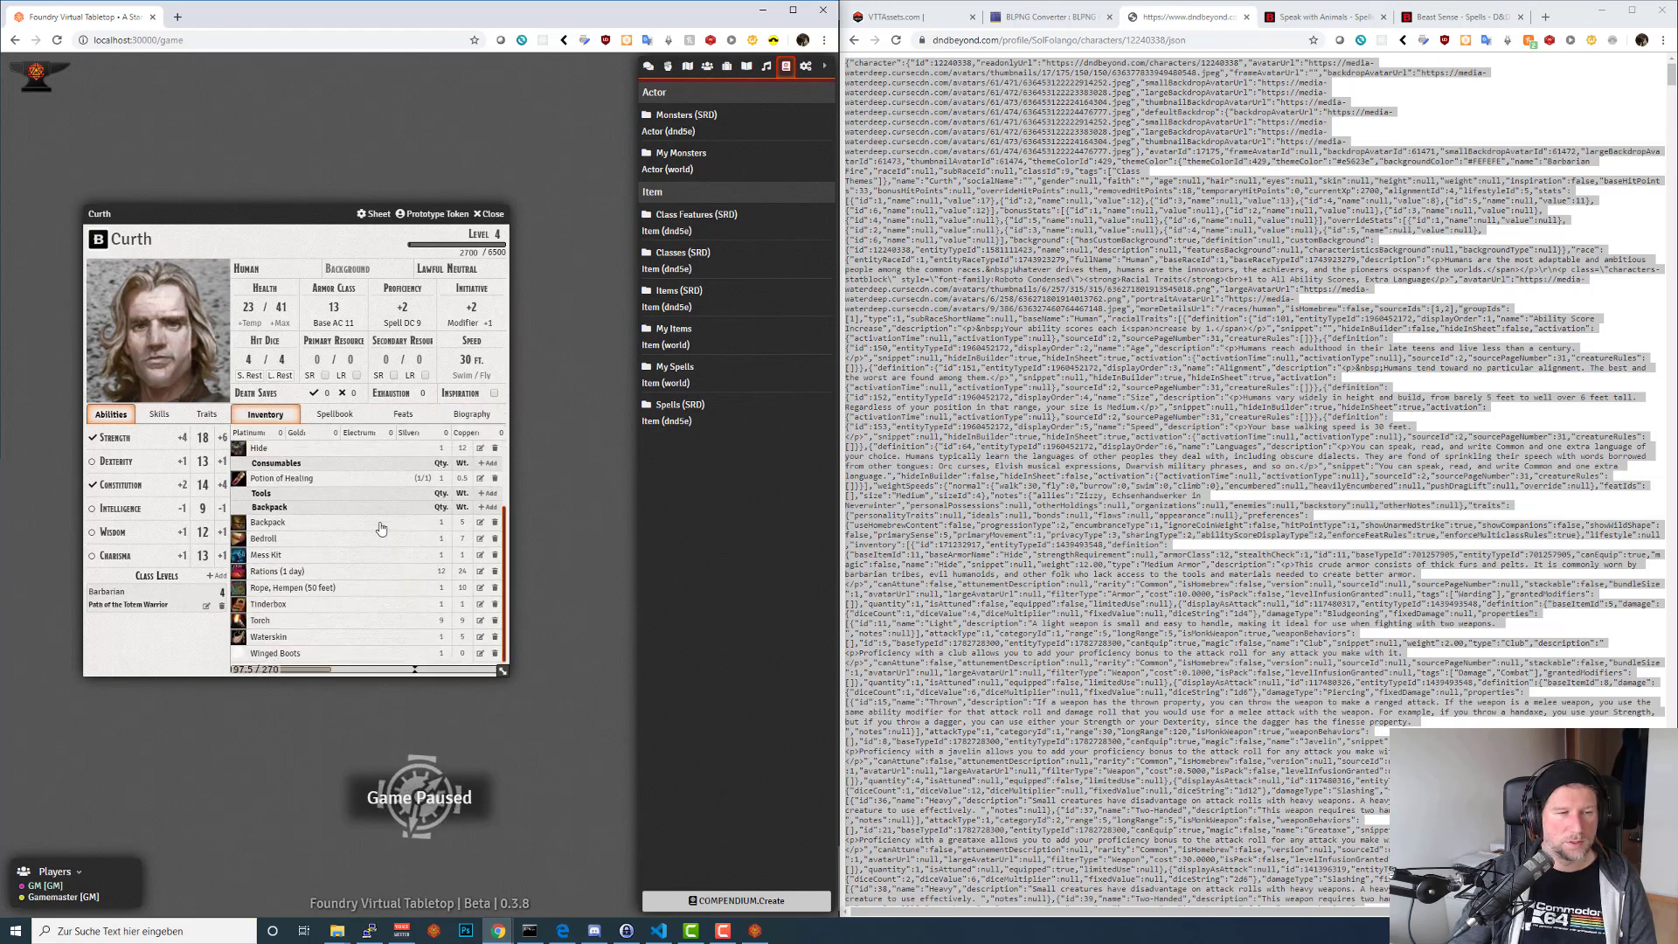
pyautogui.scroll(5, 379, 533)
pyautogui.click(409, 417)
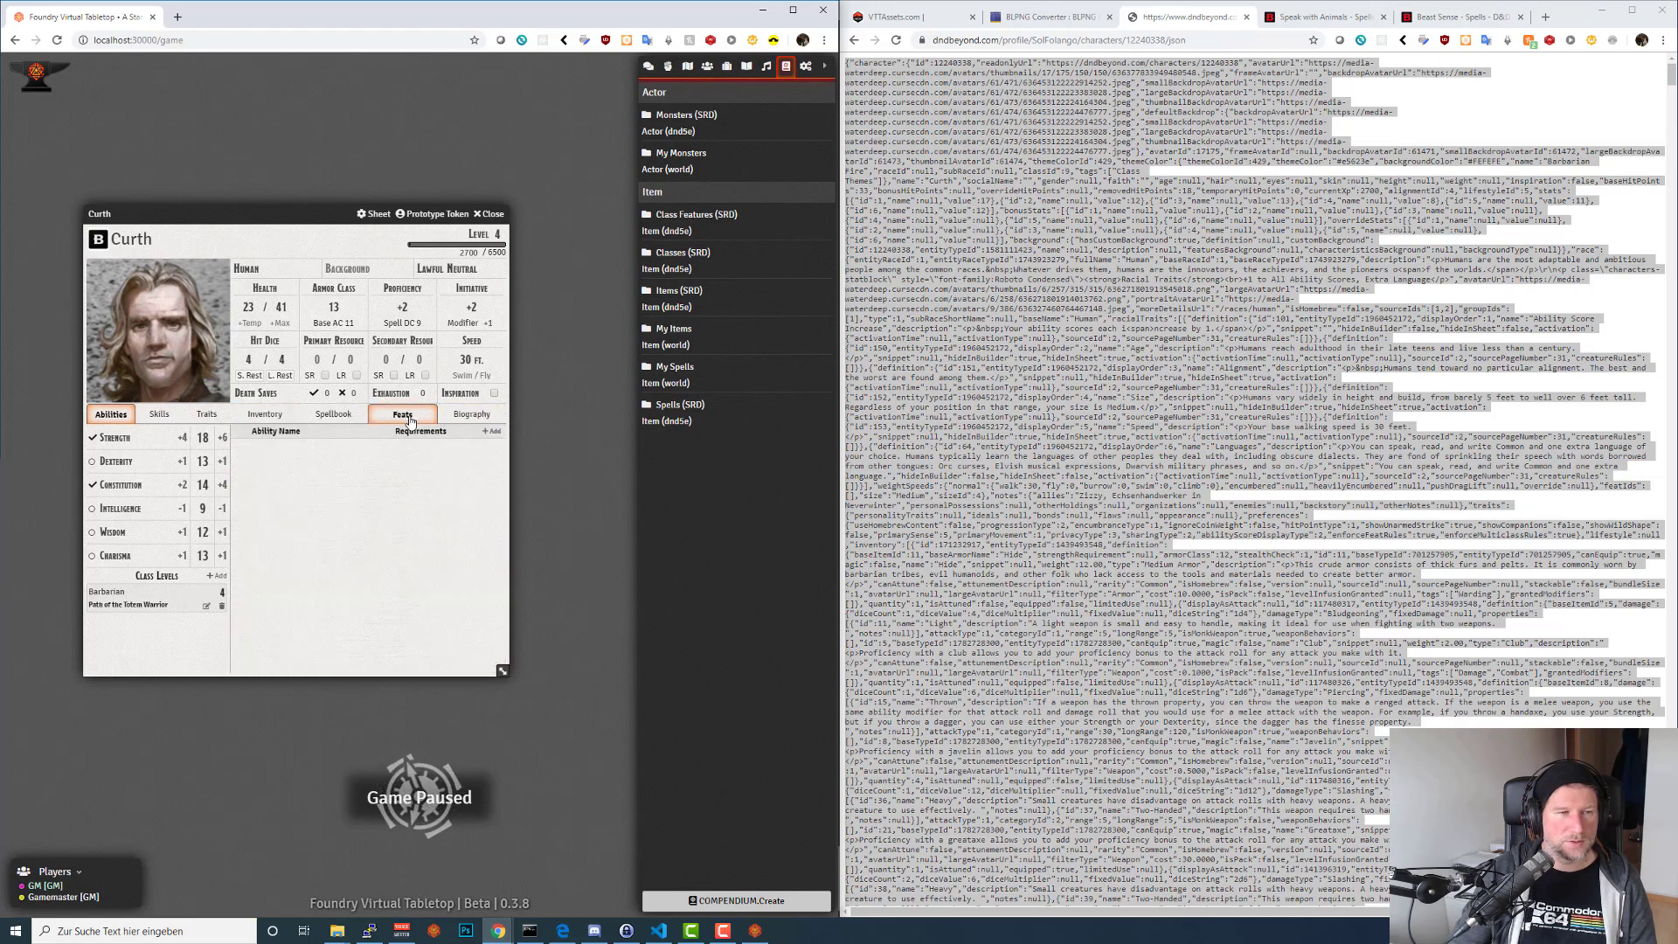
pyautogui.click(453, 416)
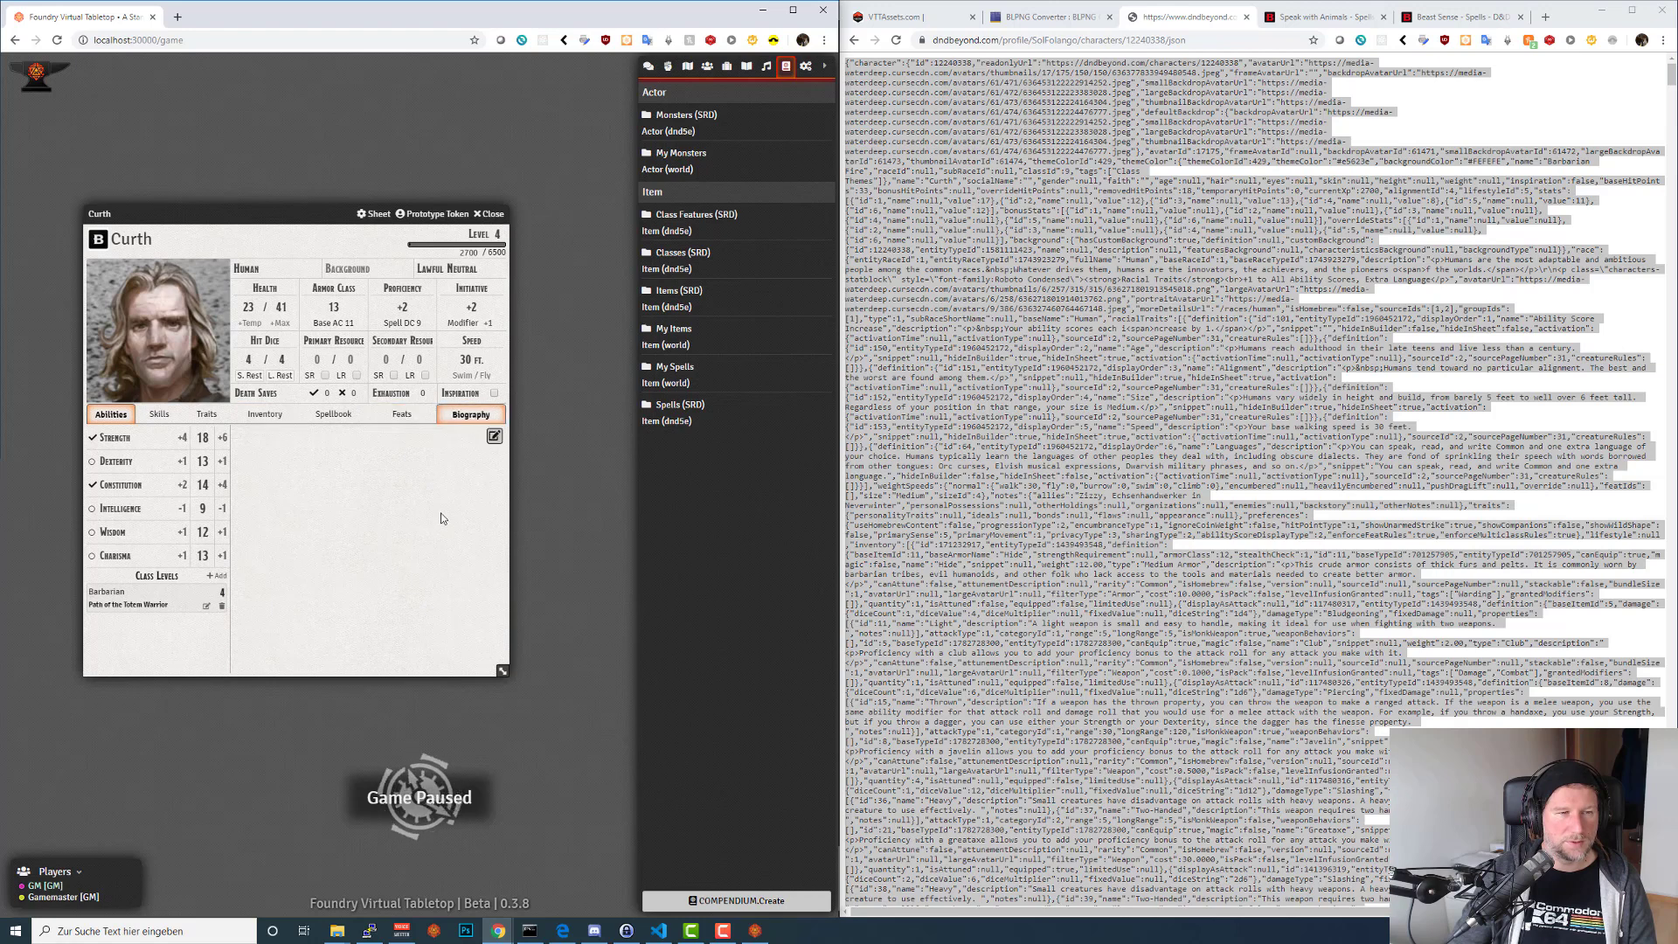
pyautogui.click(403, 417)
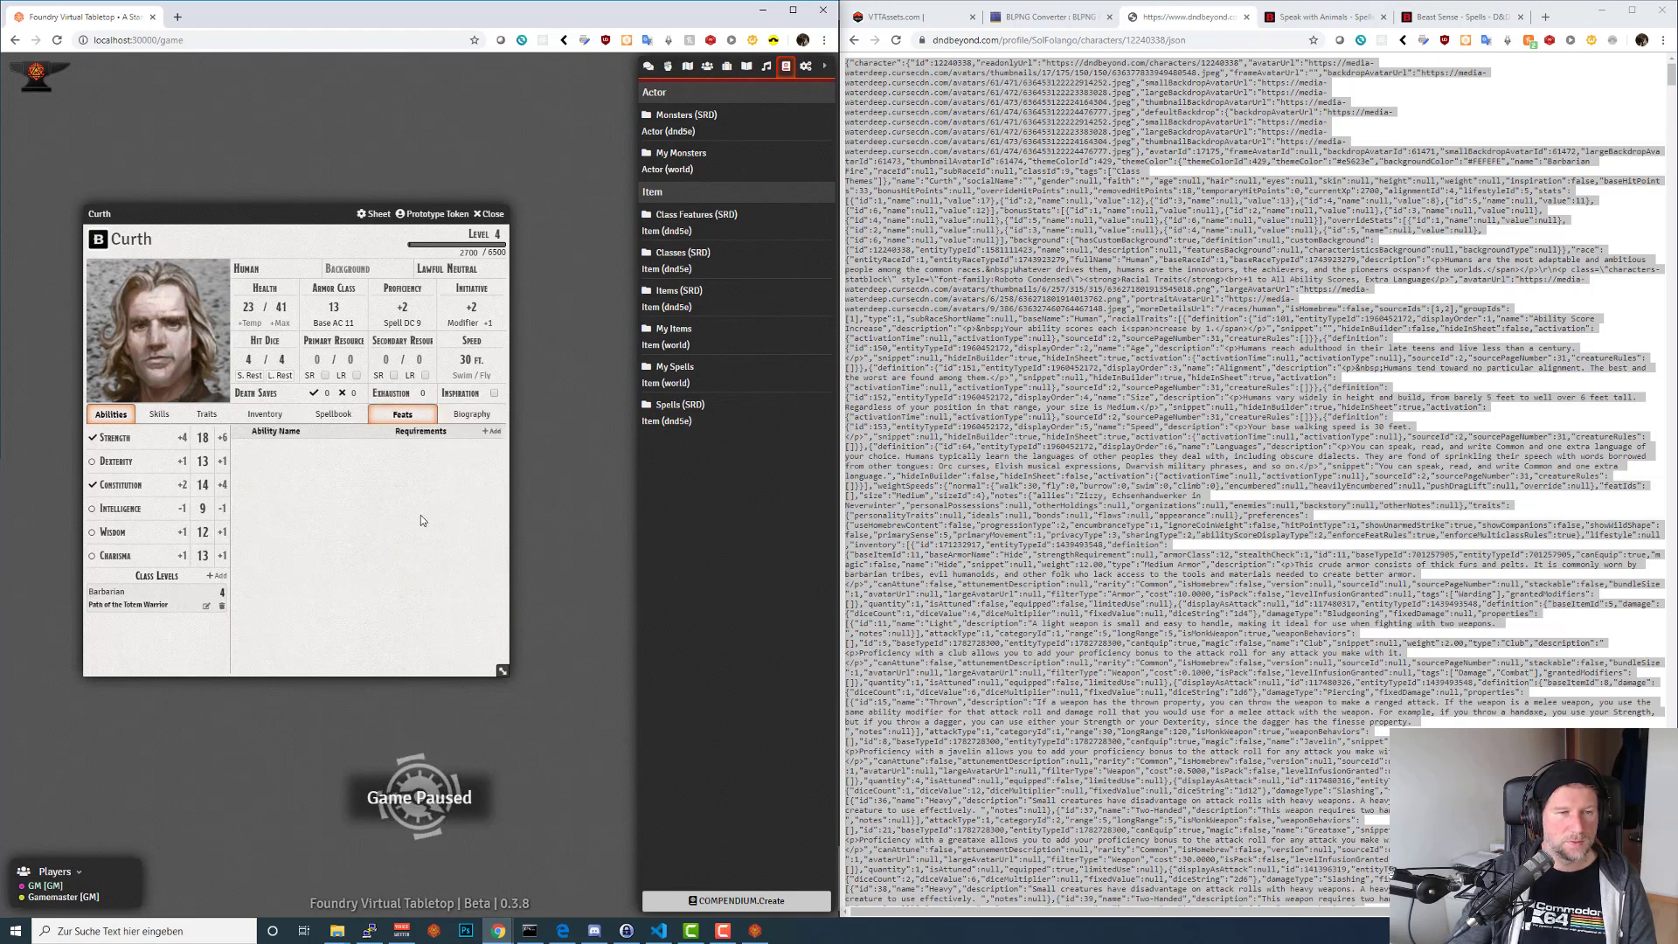
pyautogui.click(473, 416)
pyautogui.click(403, 415)
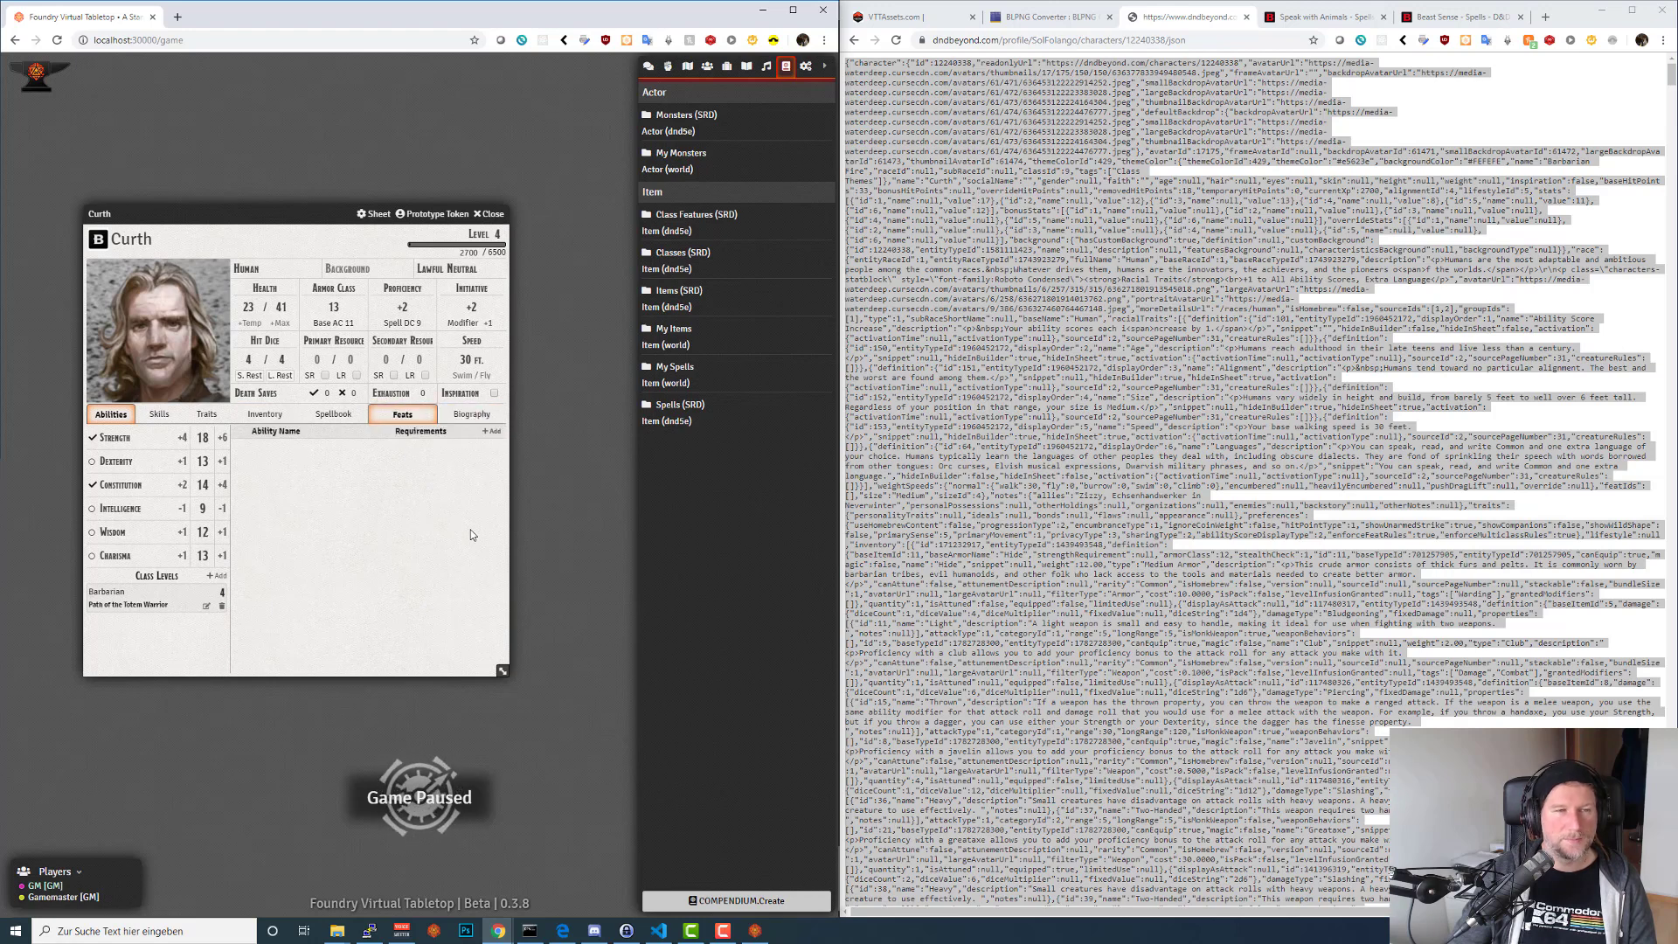
pyautogui.moveTo(369, 227); pyautogui.dragTo(425, 195)
pyautogui.click(538, 183)
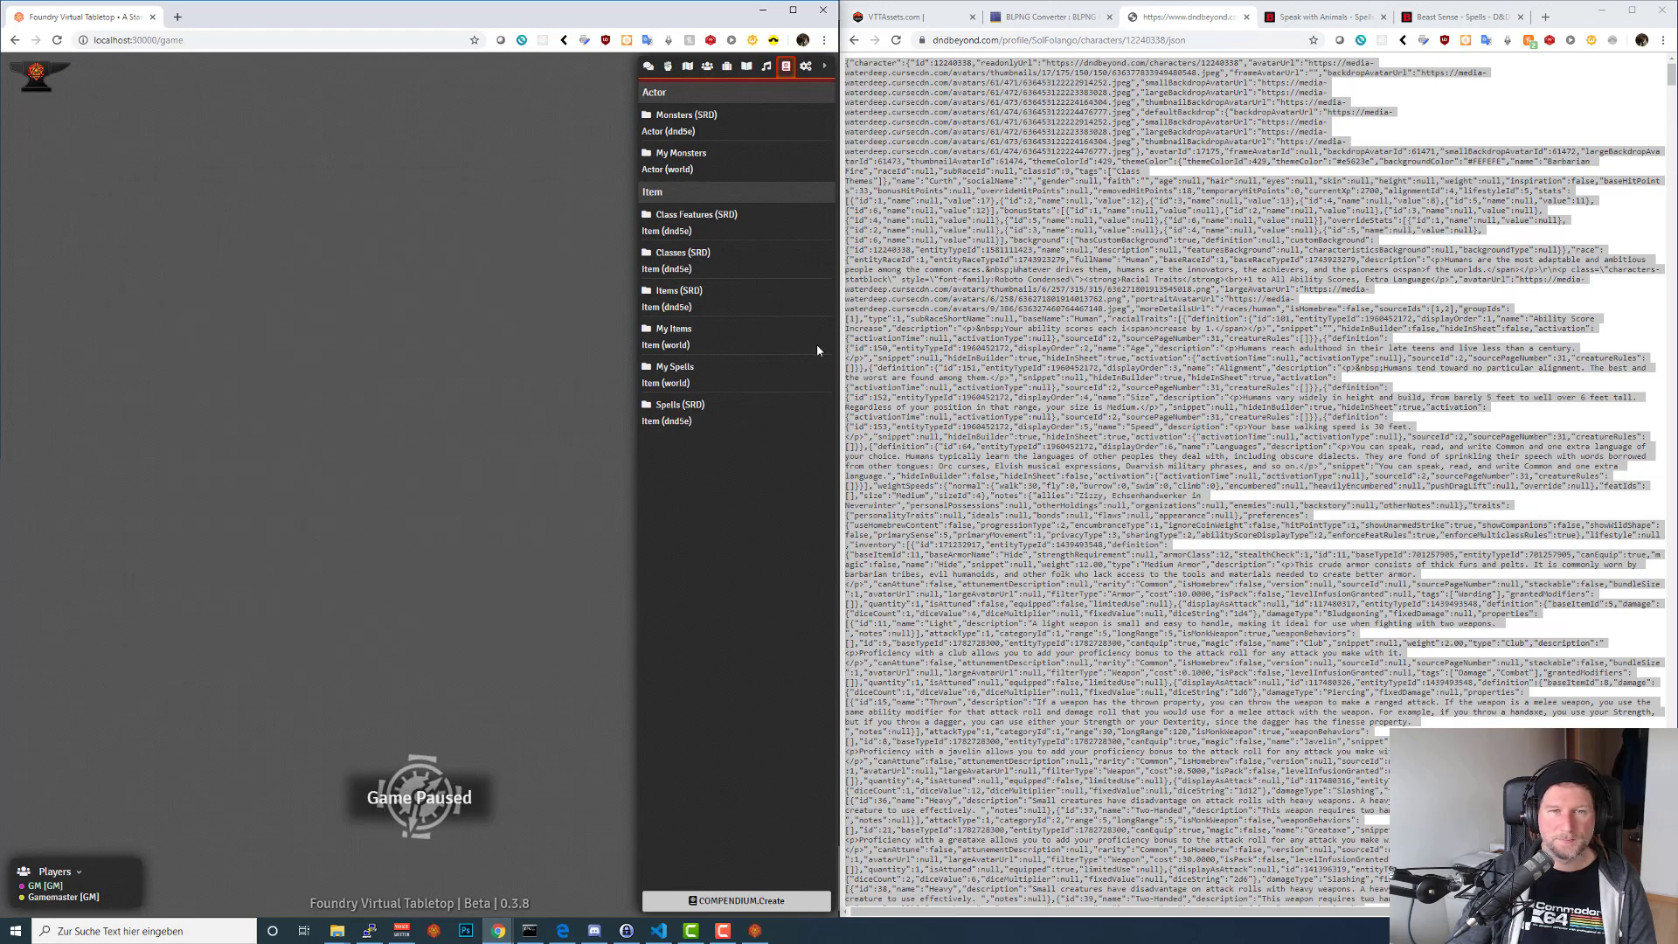
# Return to D&D Beyond's character pages and open the character Dorf from the My Characters list.
pyautogui.click(1097, 388)
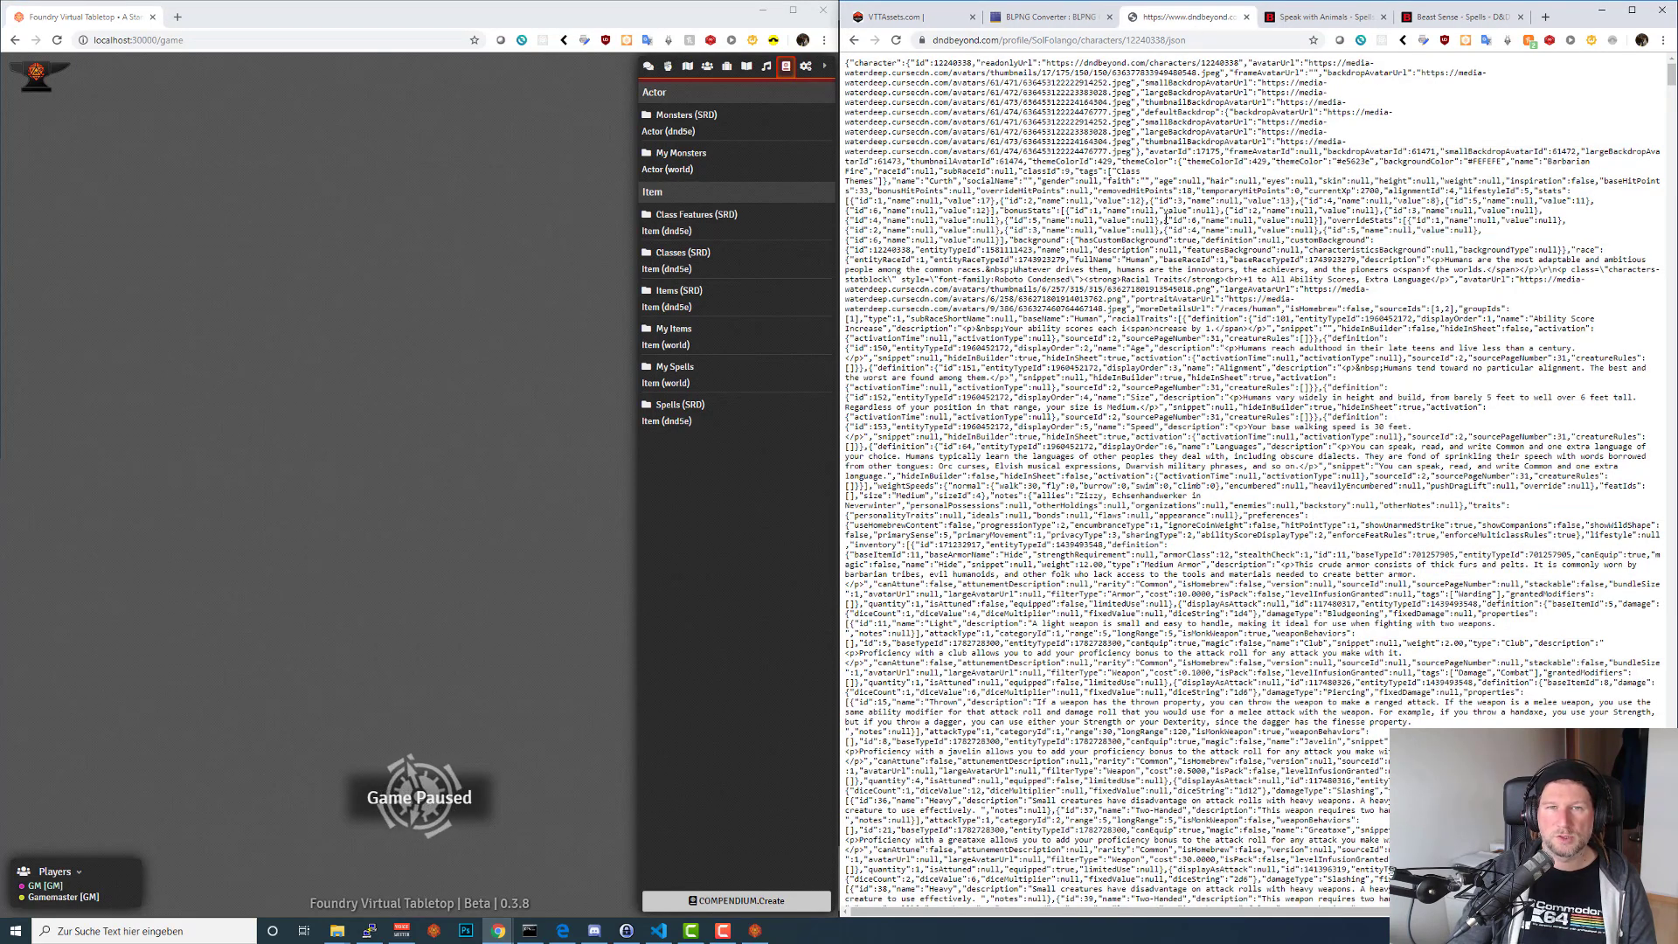
pyautogui.hotkey('alt', 'Left')
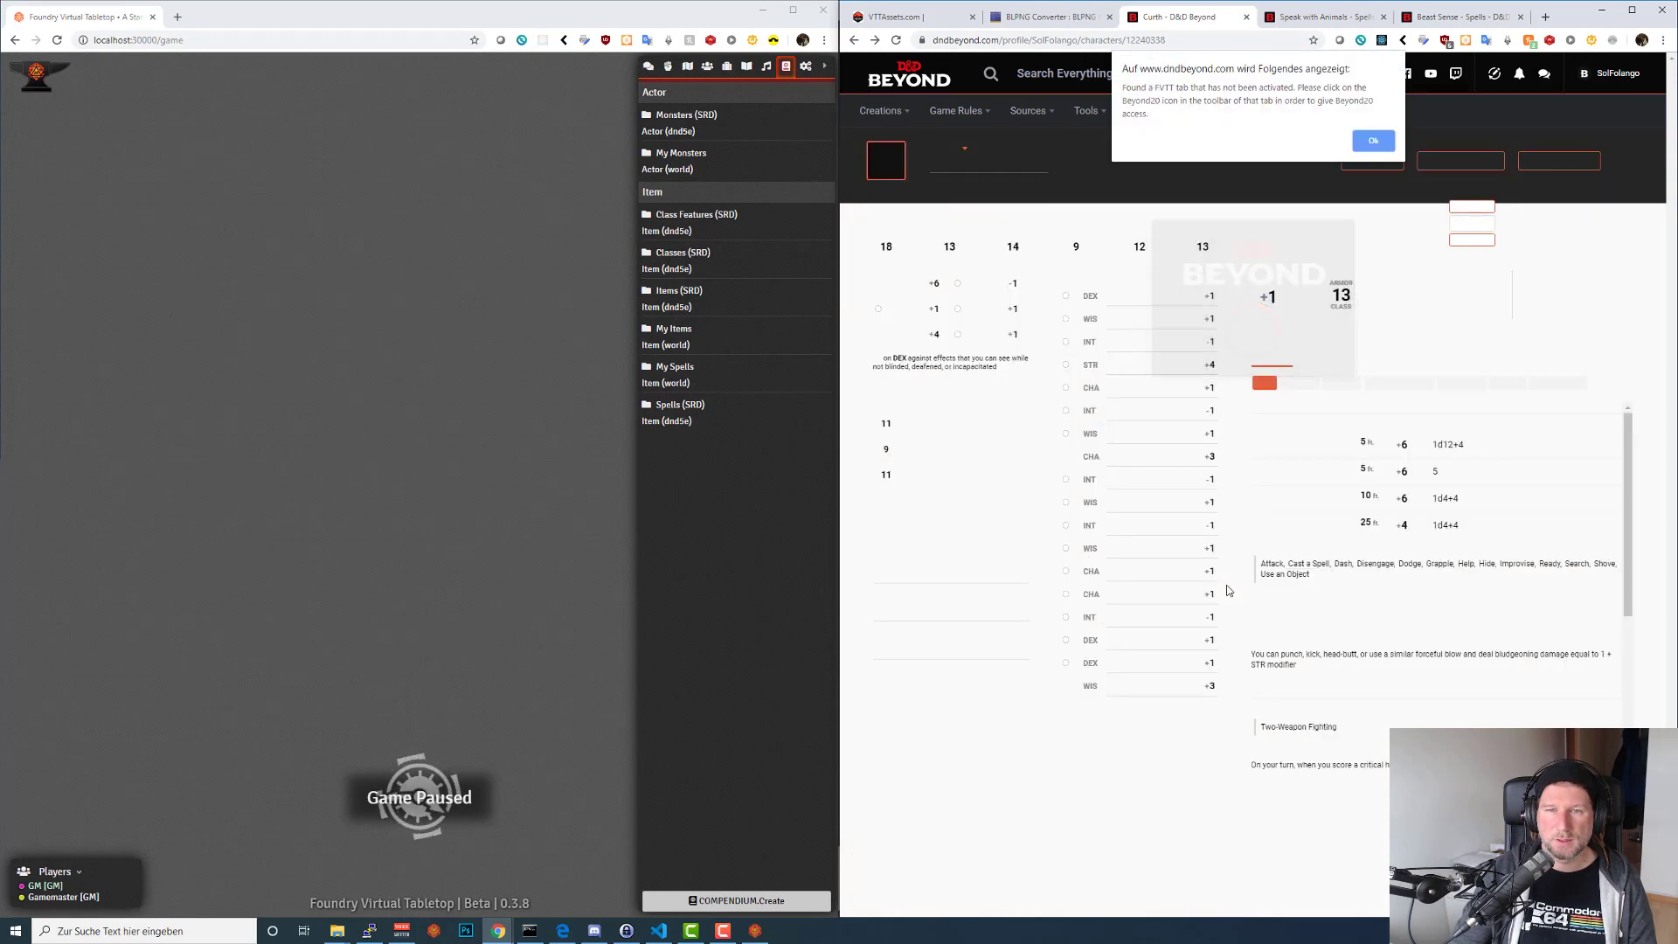
pyautogui.click(1375, 142)
pyautogui.scroll(-3, 1315, 411)
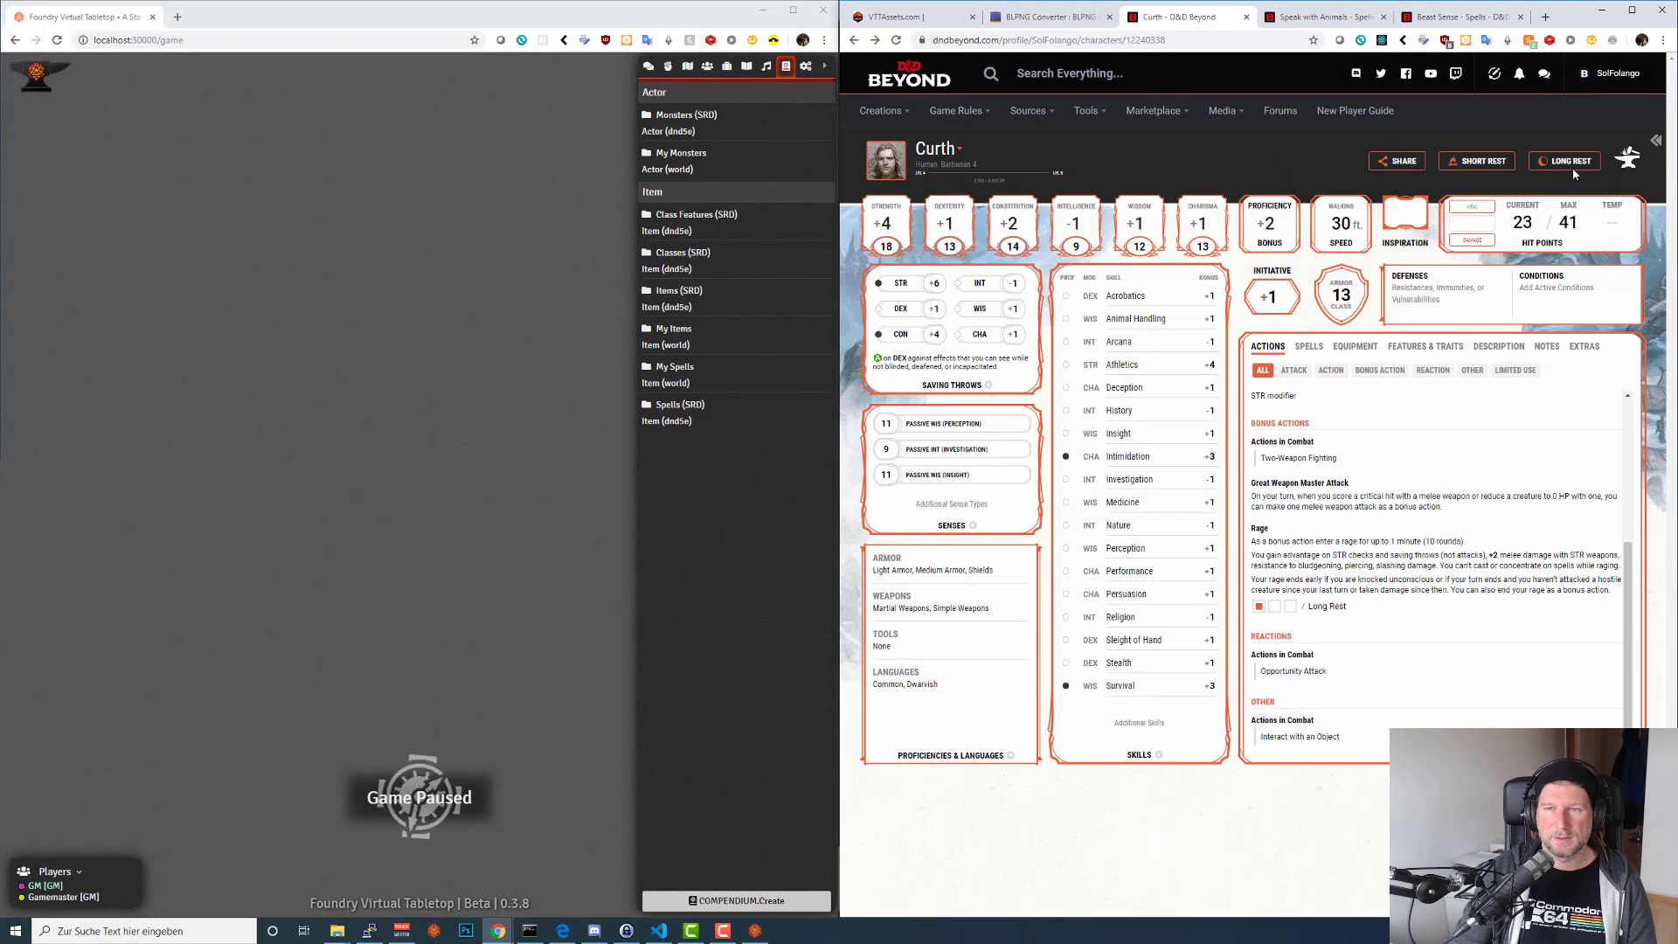
pyautogui.moveTo(1615, 75)
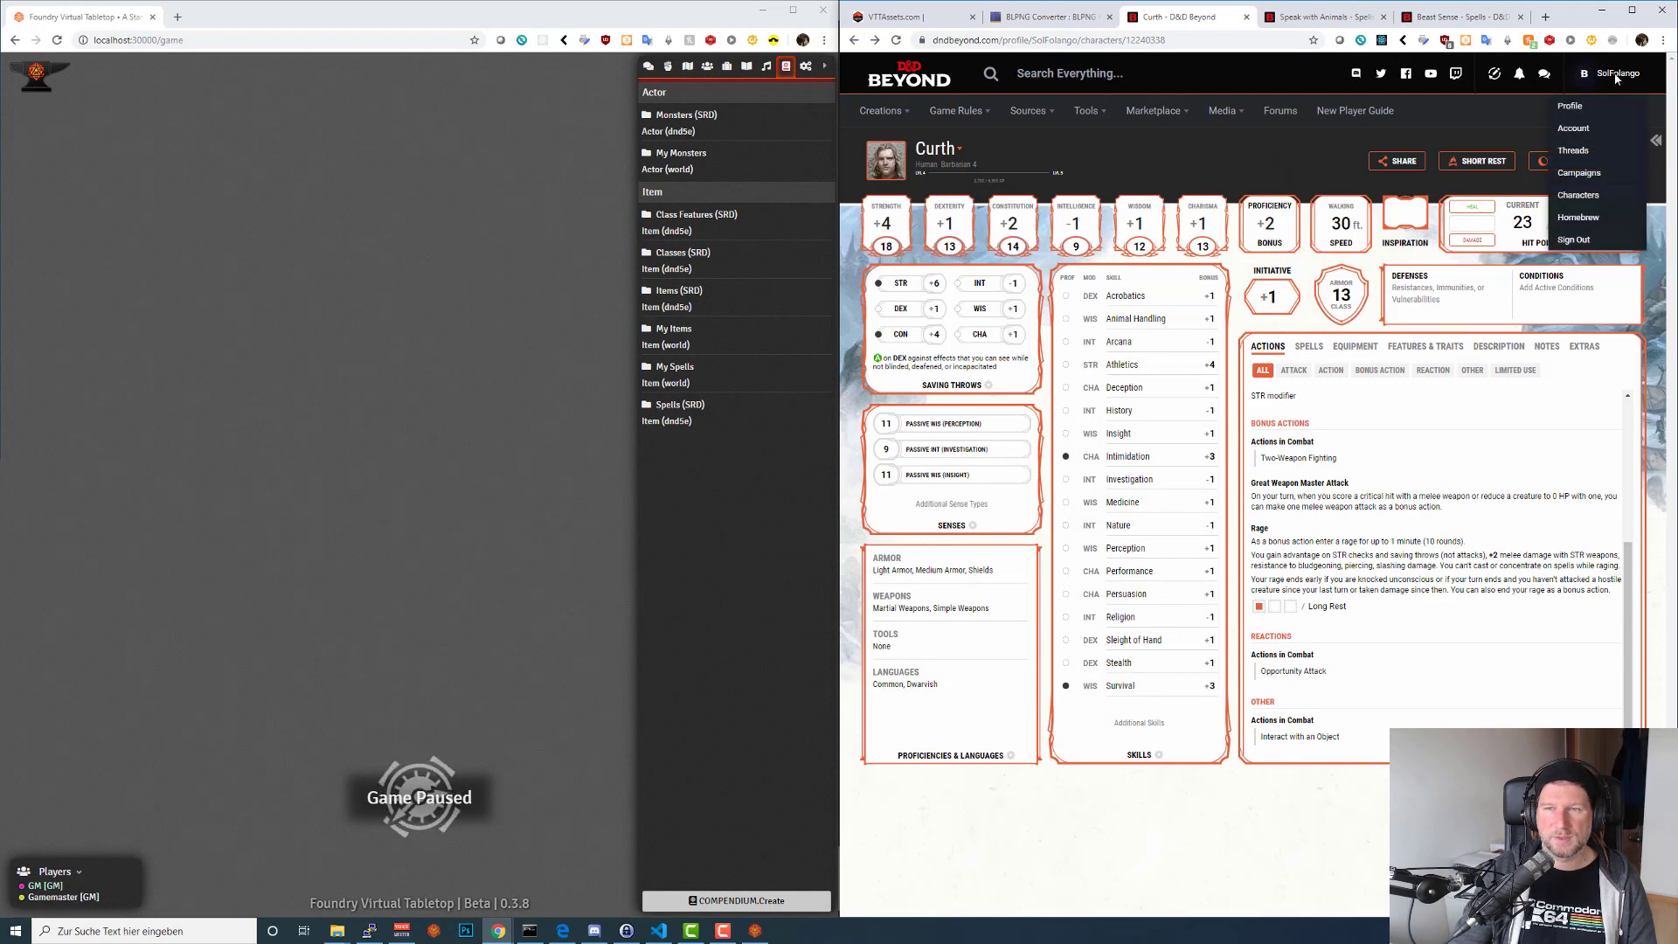
pyautogui.click(1568, 199)
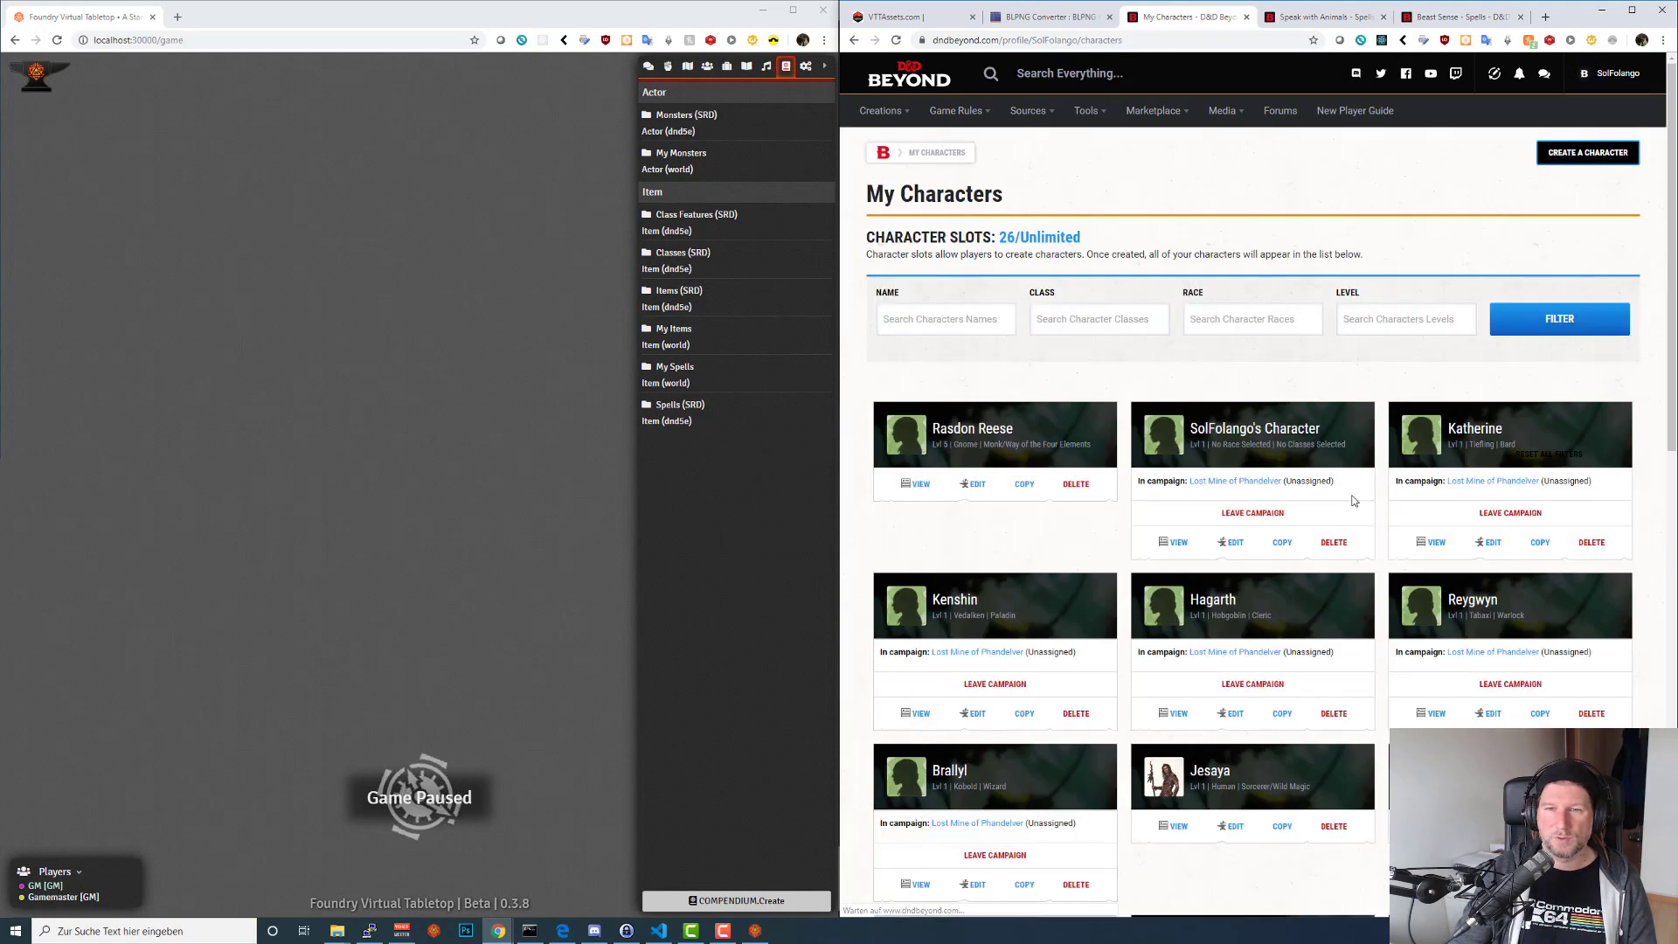
pyautogui.scroll(-10, 1364, 498)
pyautogui.scroll(-4, 1366, 505)
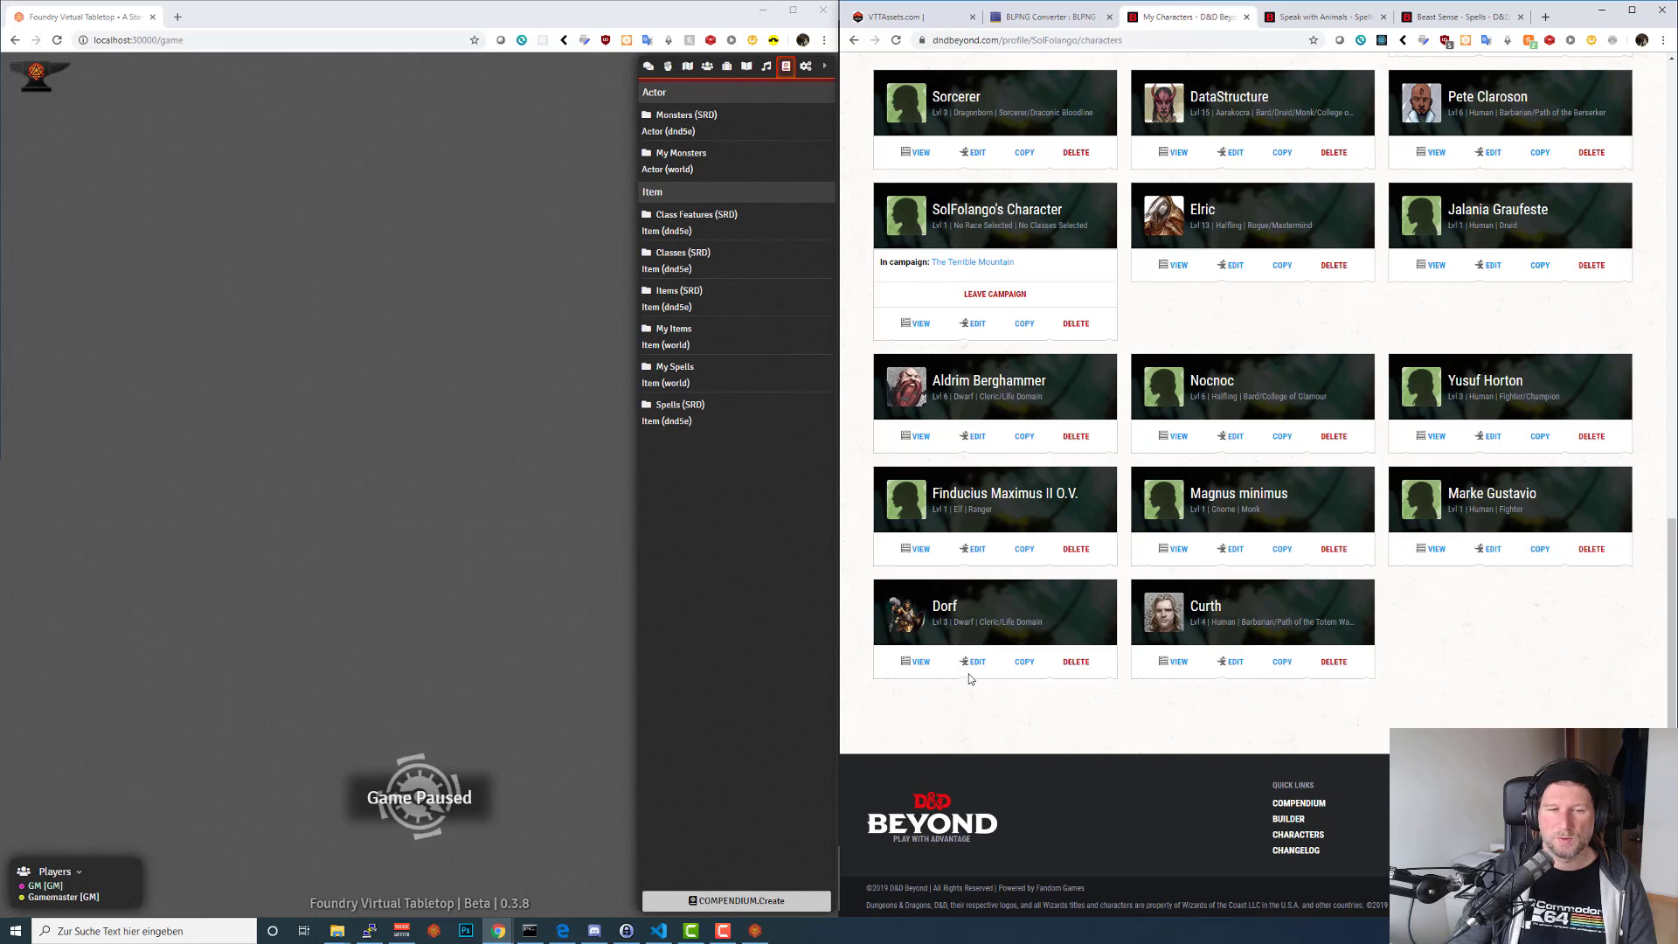
pyautogui.click(918, 662)
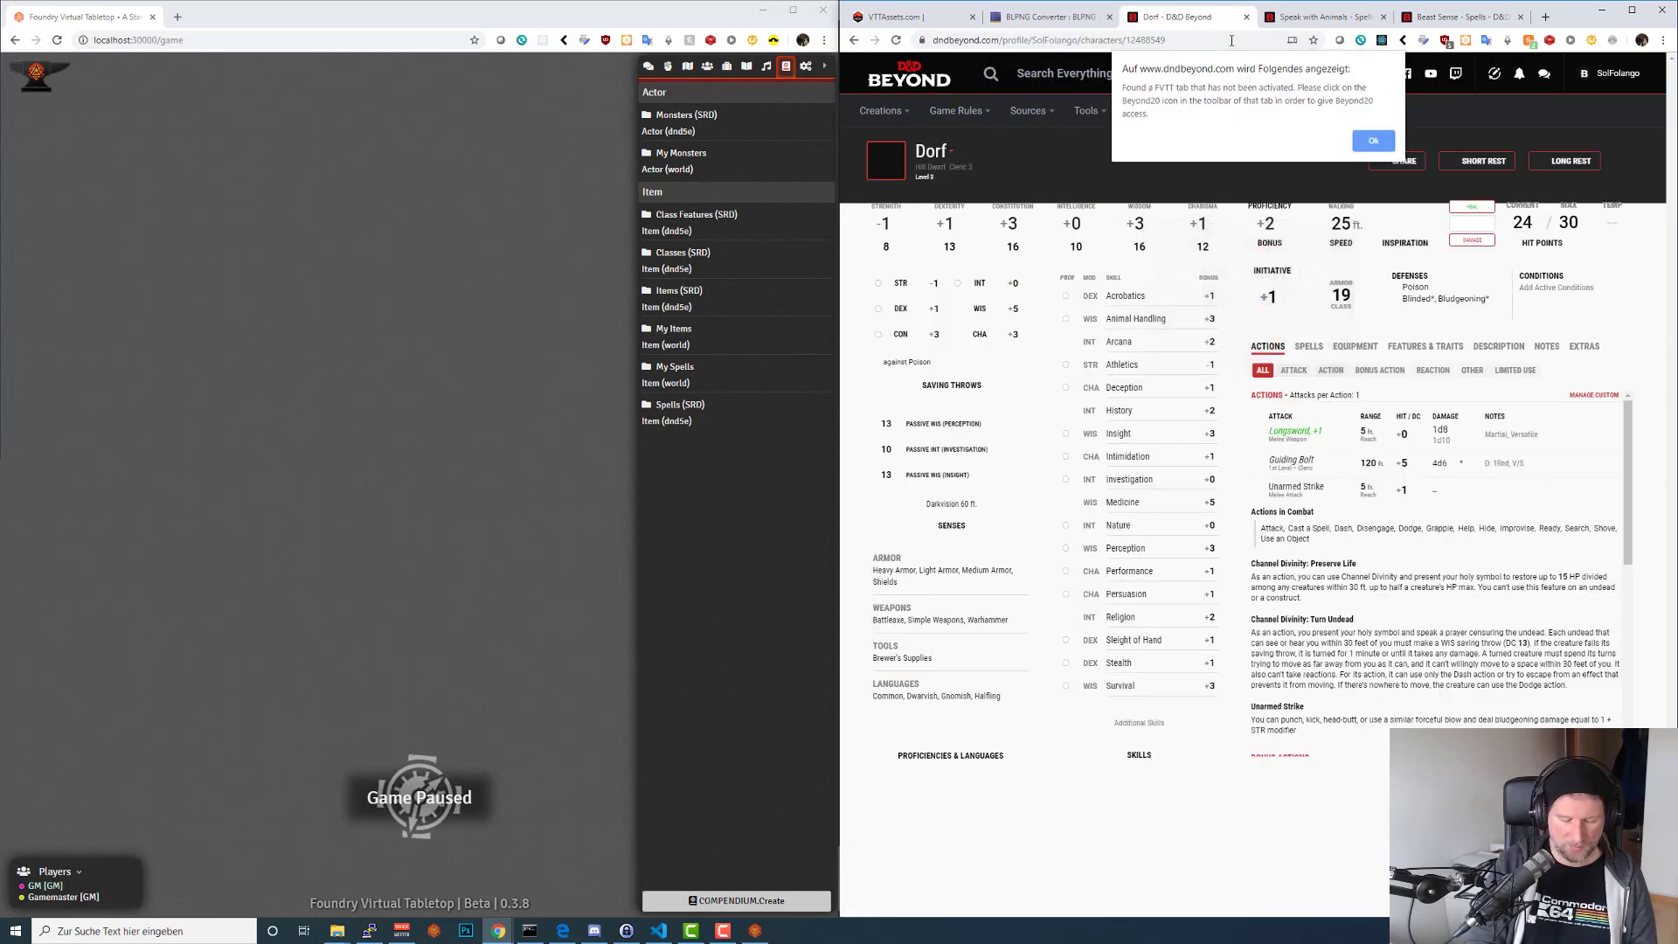
# Load Dorf's D&D Beyond character address with /json appended and select all of the character data.
pyautogui.click(1371, 141)
pyautogui.write('/json')
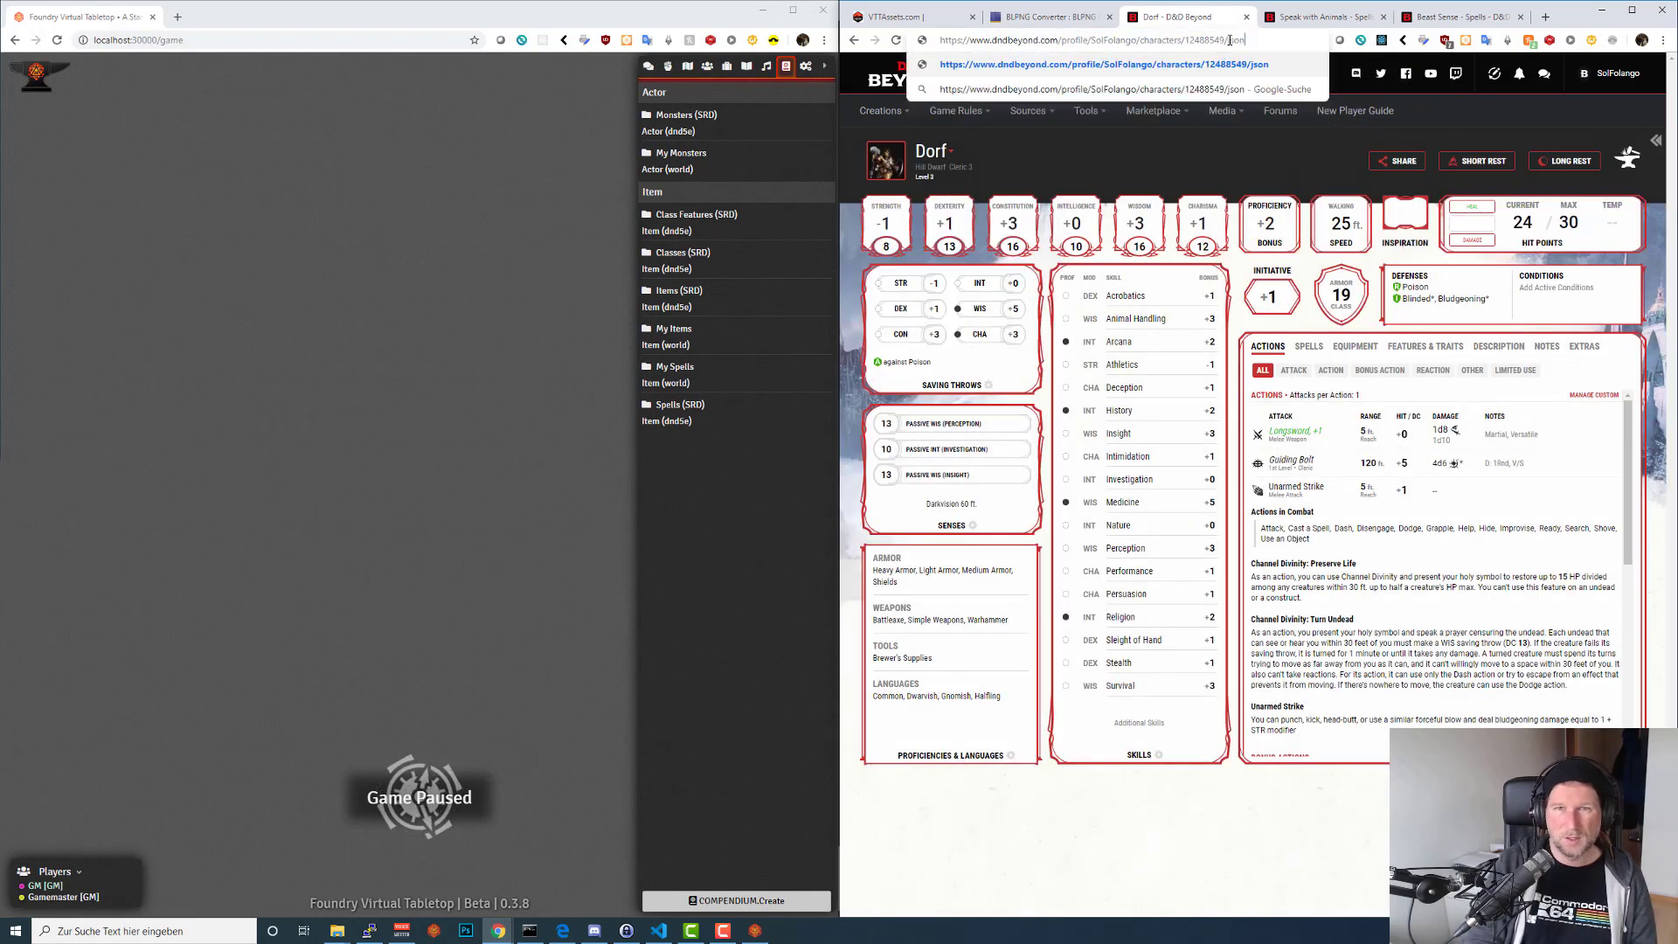
pyautogui.press('Return')
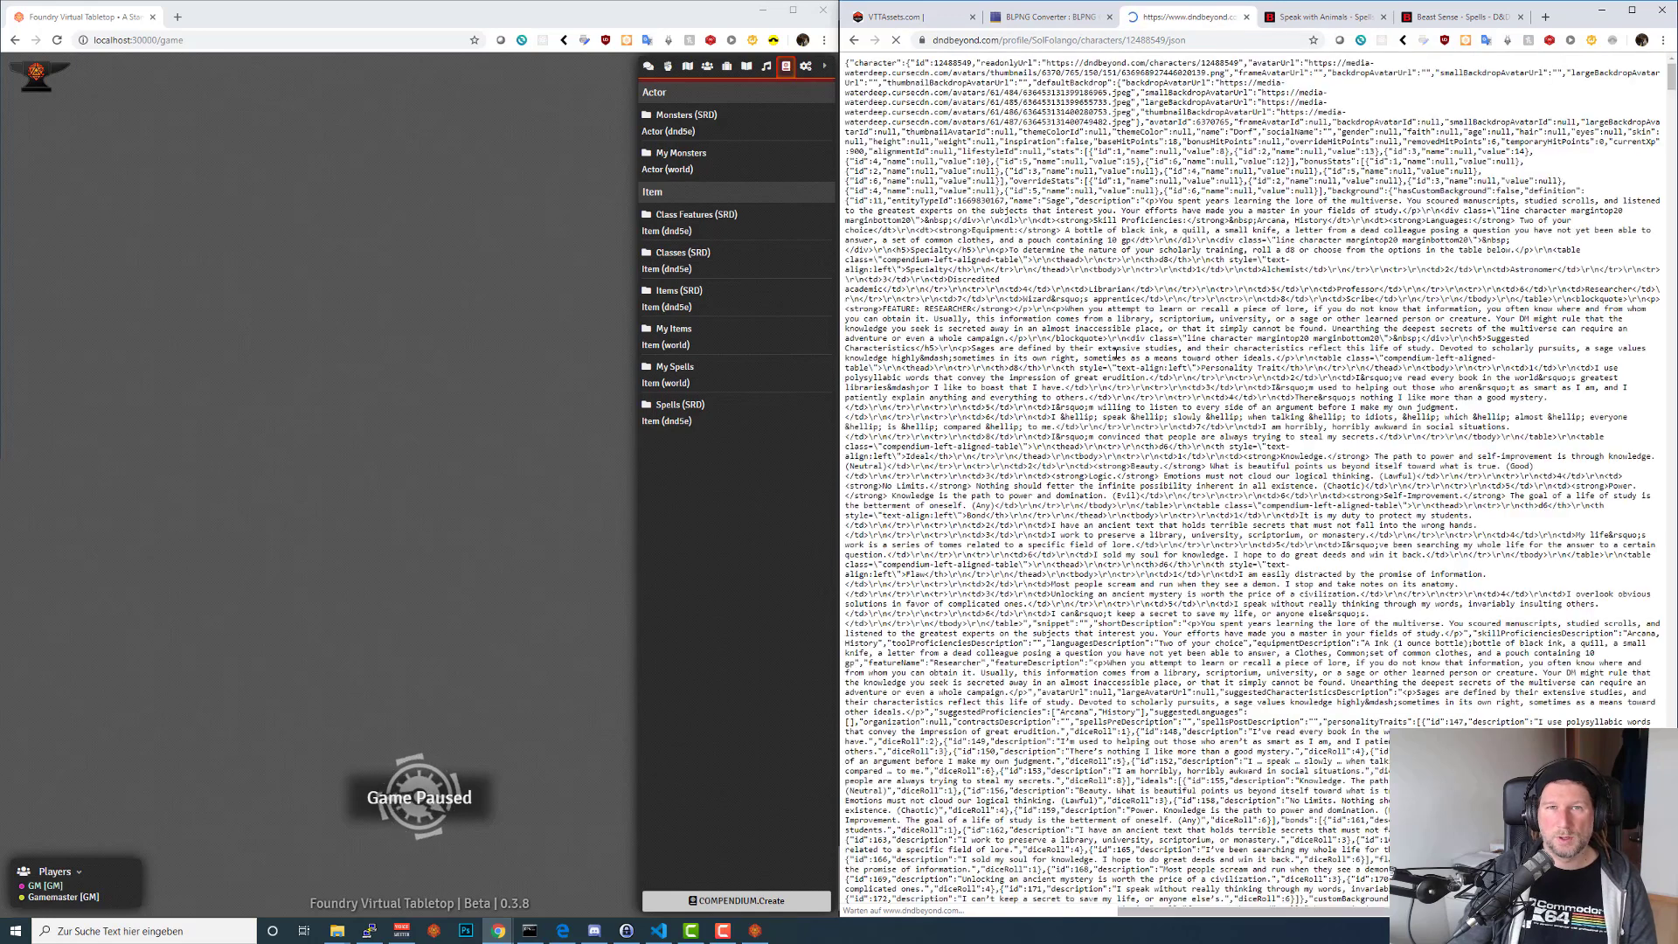
pyautogui.hotkey('ctrl', 'a')
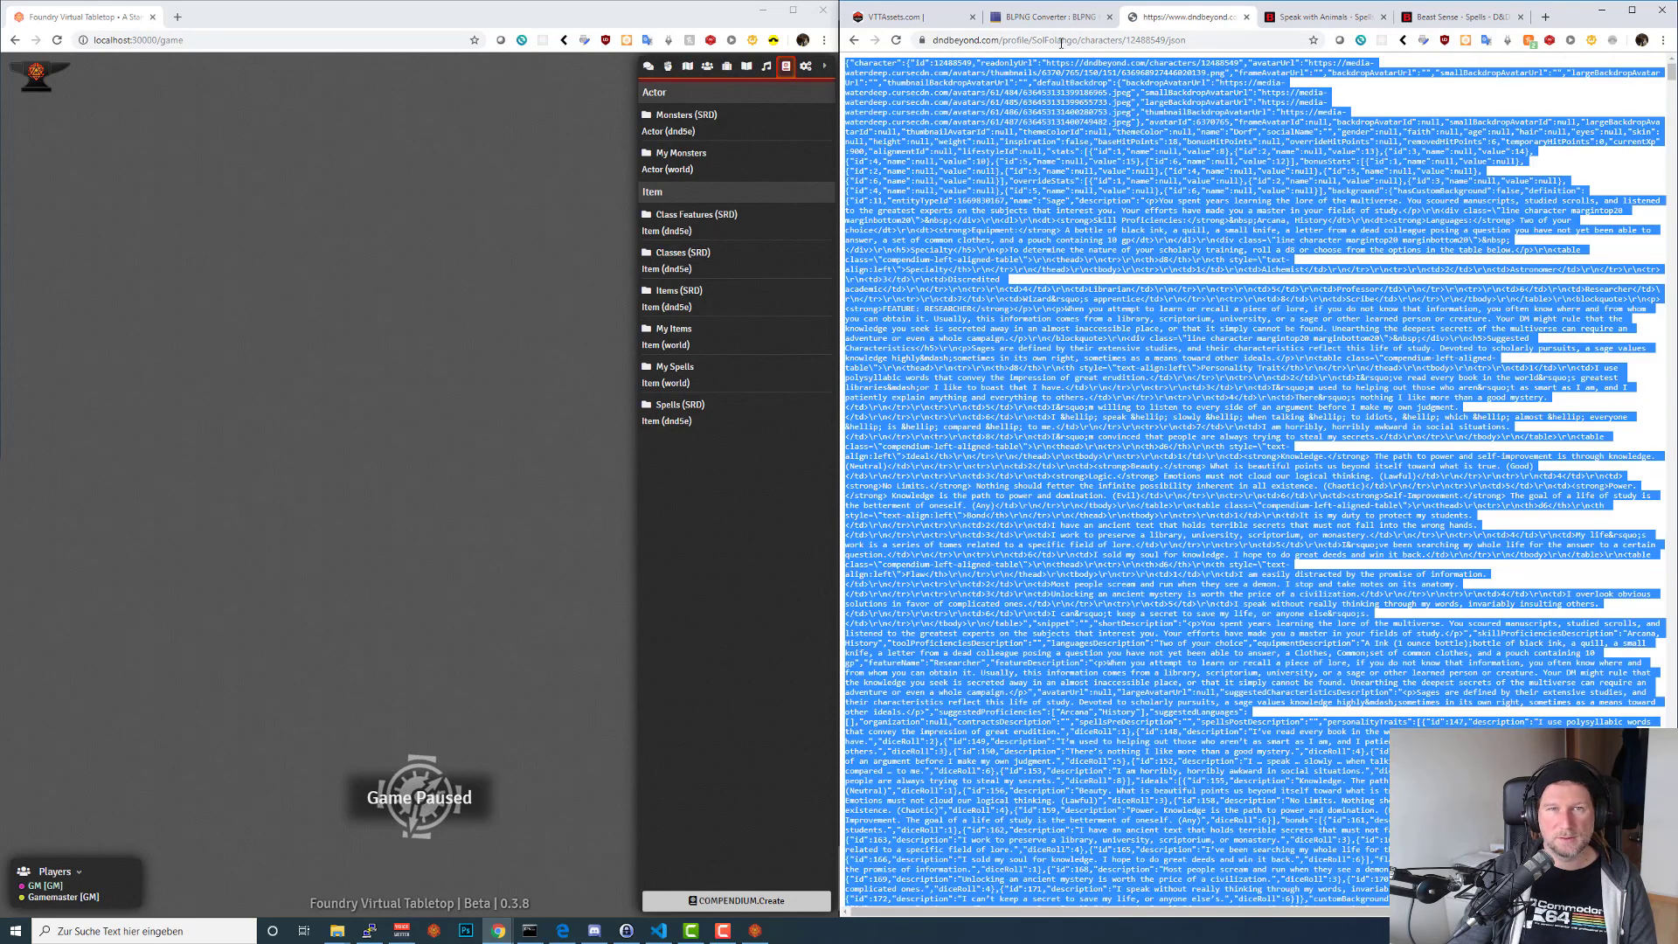
# Open D&D Beyond's list of Divination spells in place of the Speak with Animals page.
pyautogui.click(1321, 16)
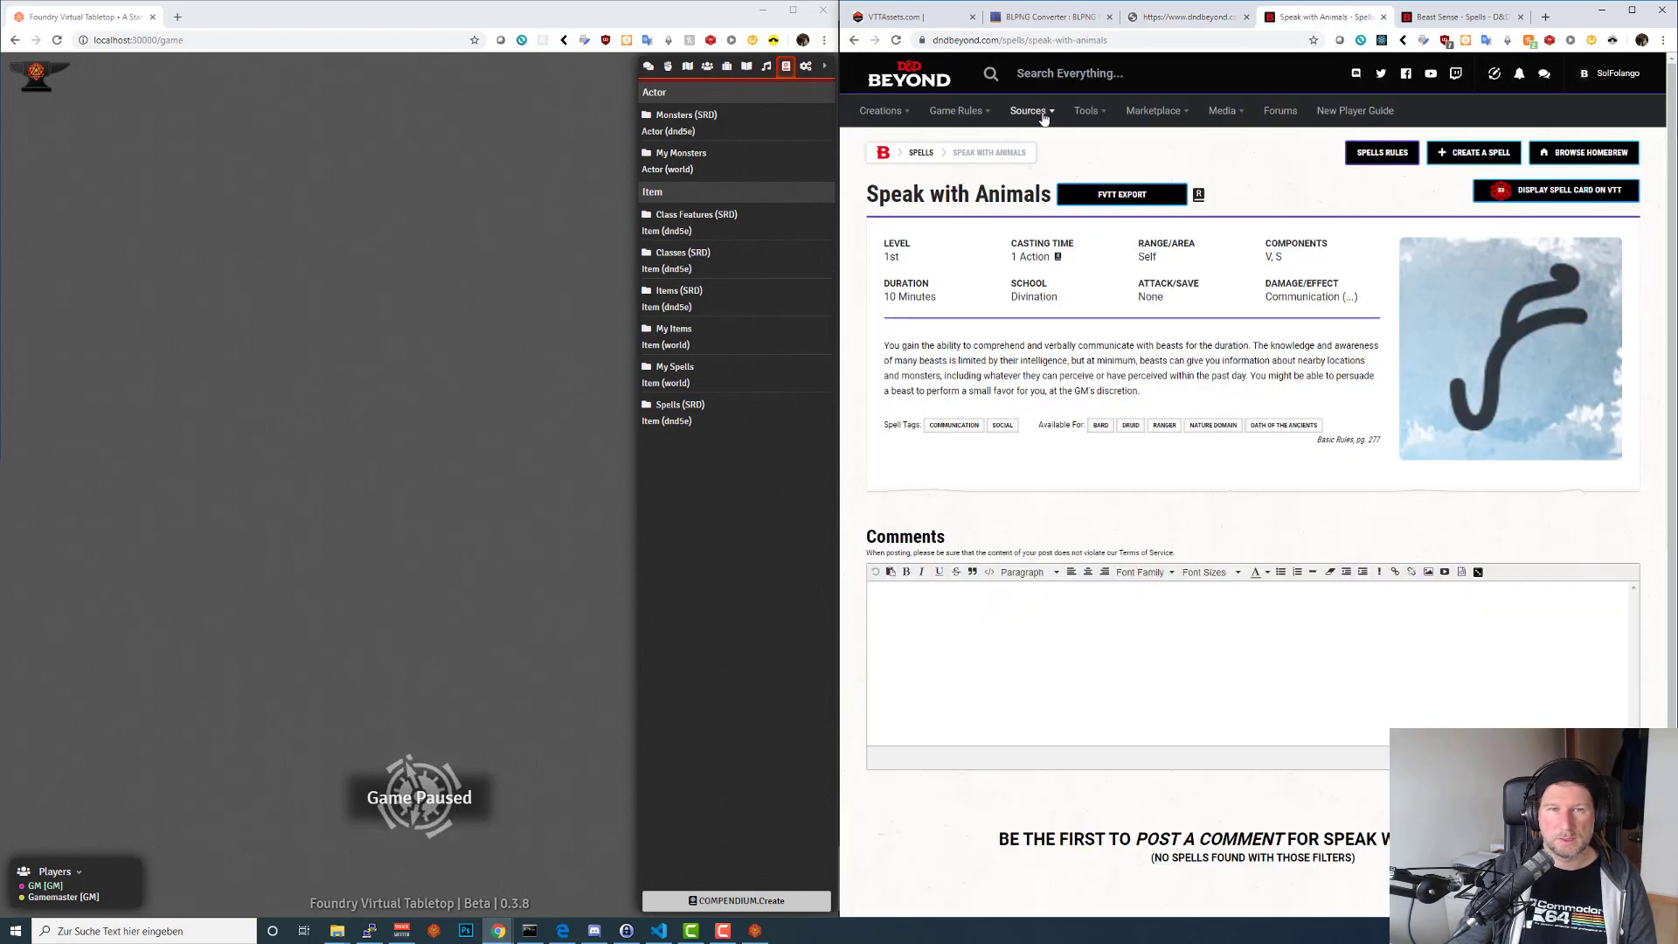
pyautogui.moveTo(1043, 116)
pyautogui.moveTo(990, 116)
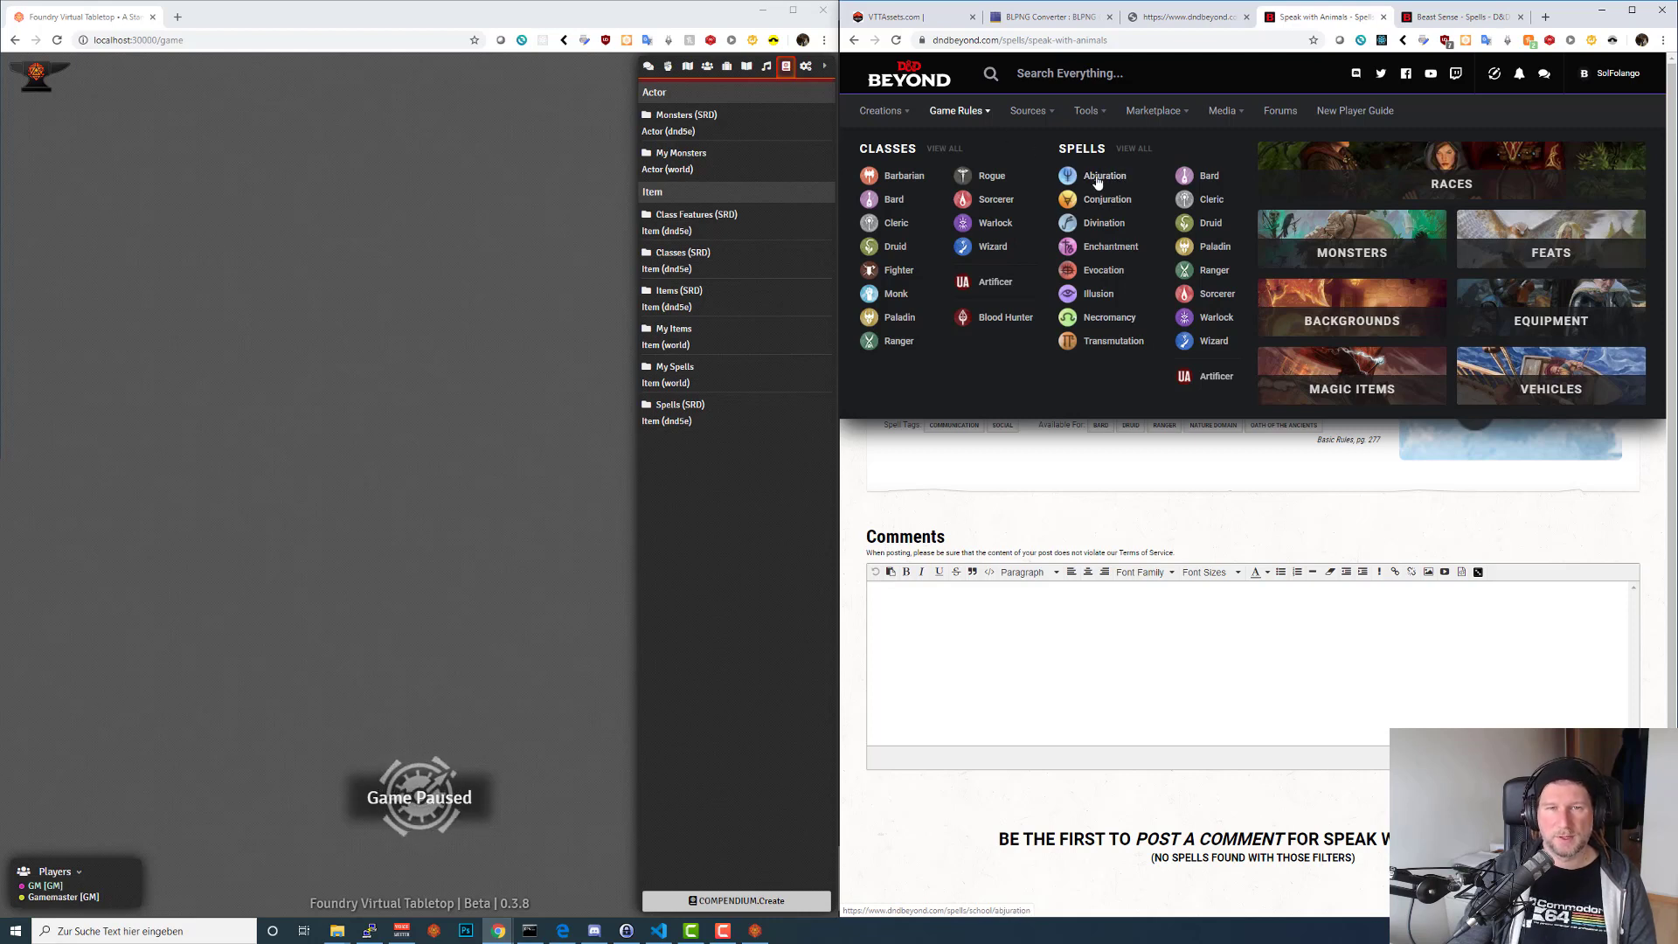
pyautogui.click(1105, 225)
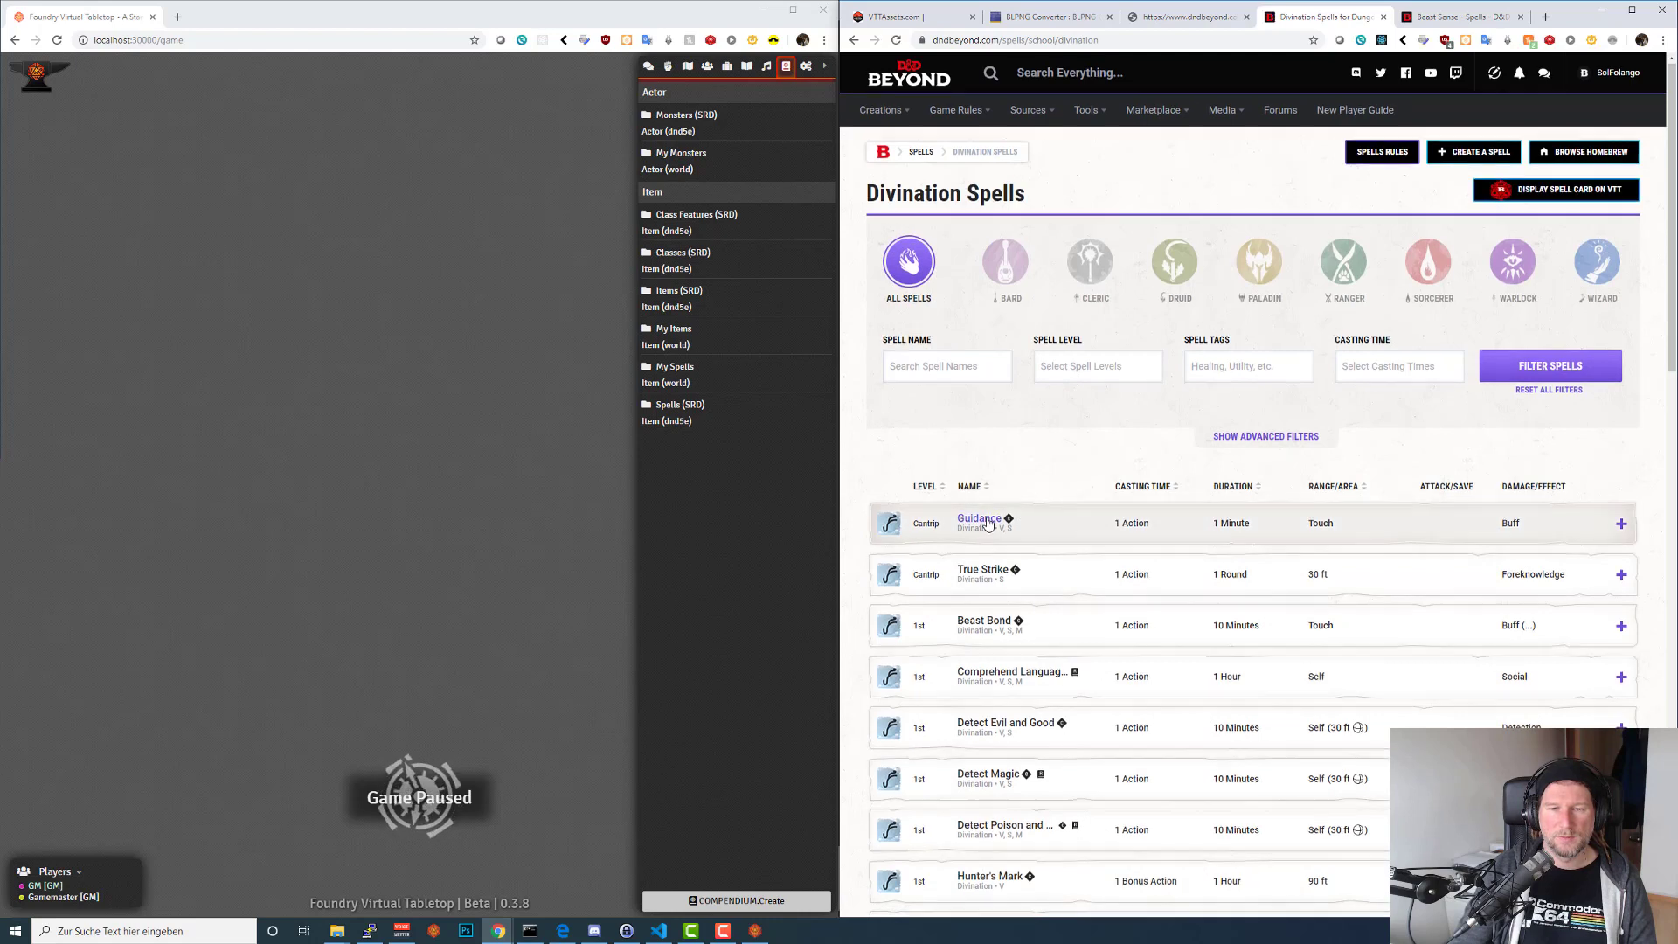
# Open Guidance, True Strike, Beast Bond, Comprehend Languages, Detect Evil and Good, Detect Magic, and Detect Poison and Disease in separate background tabs.
pyautogui.scroll(-3, 1018, 490)
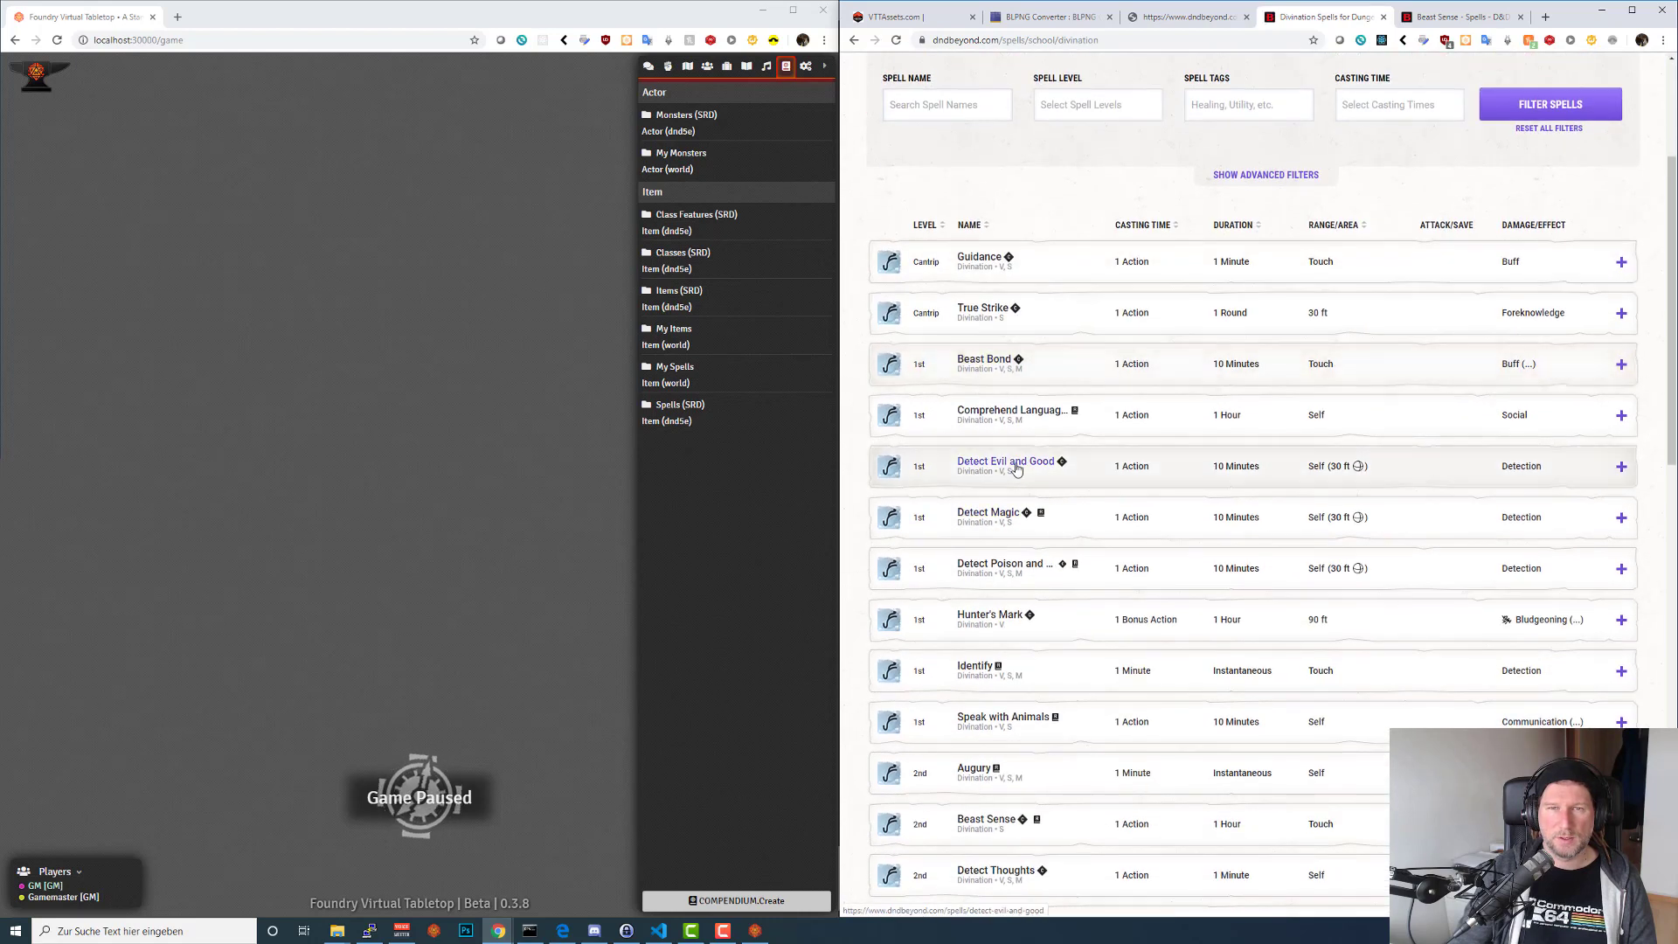
pyautogui.middleClick(964, 262)
pyautogui.scroll(-1, 964, 262)
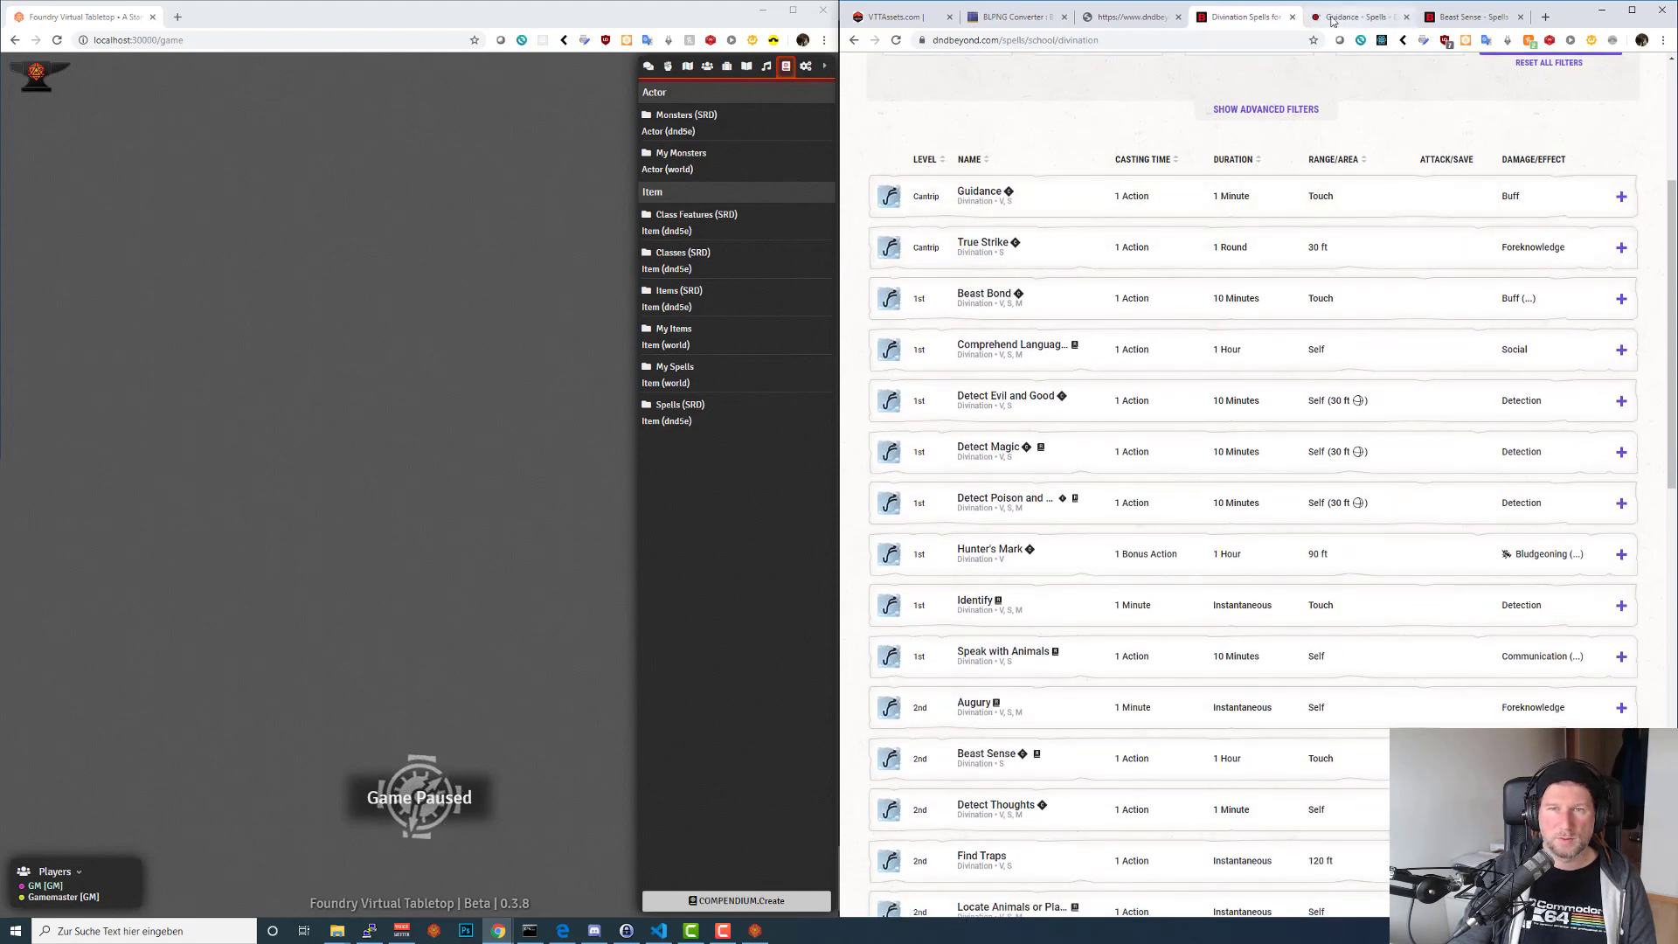
pyautogui.middleClick(986, 266)
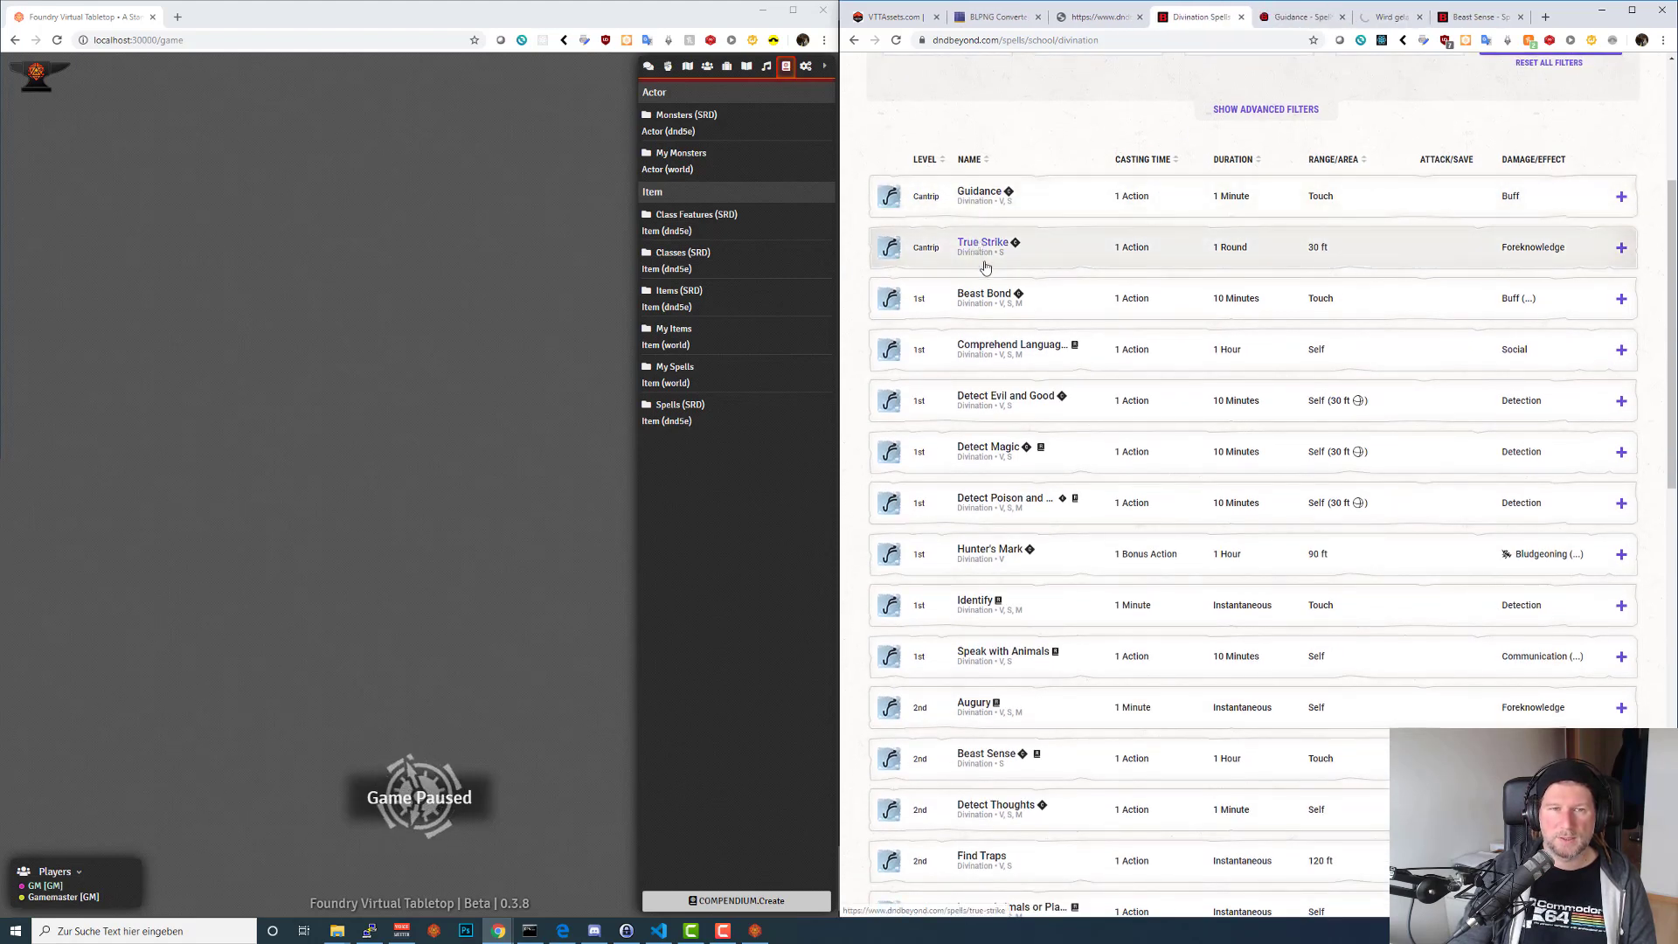
pyautogui.middleClick(985, 297)
pyautogui.middleClick(976, 345)
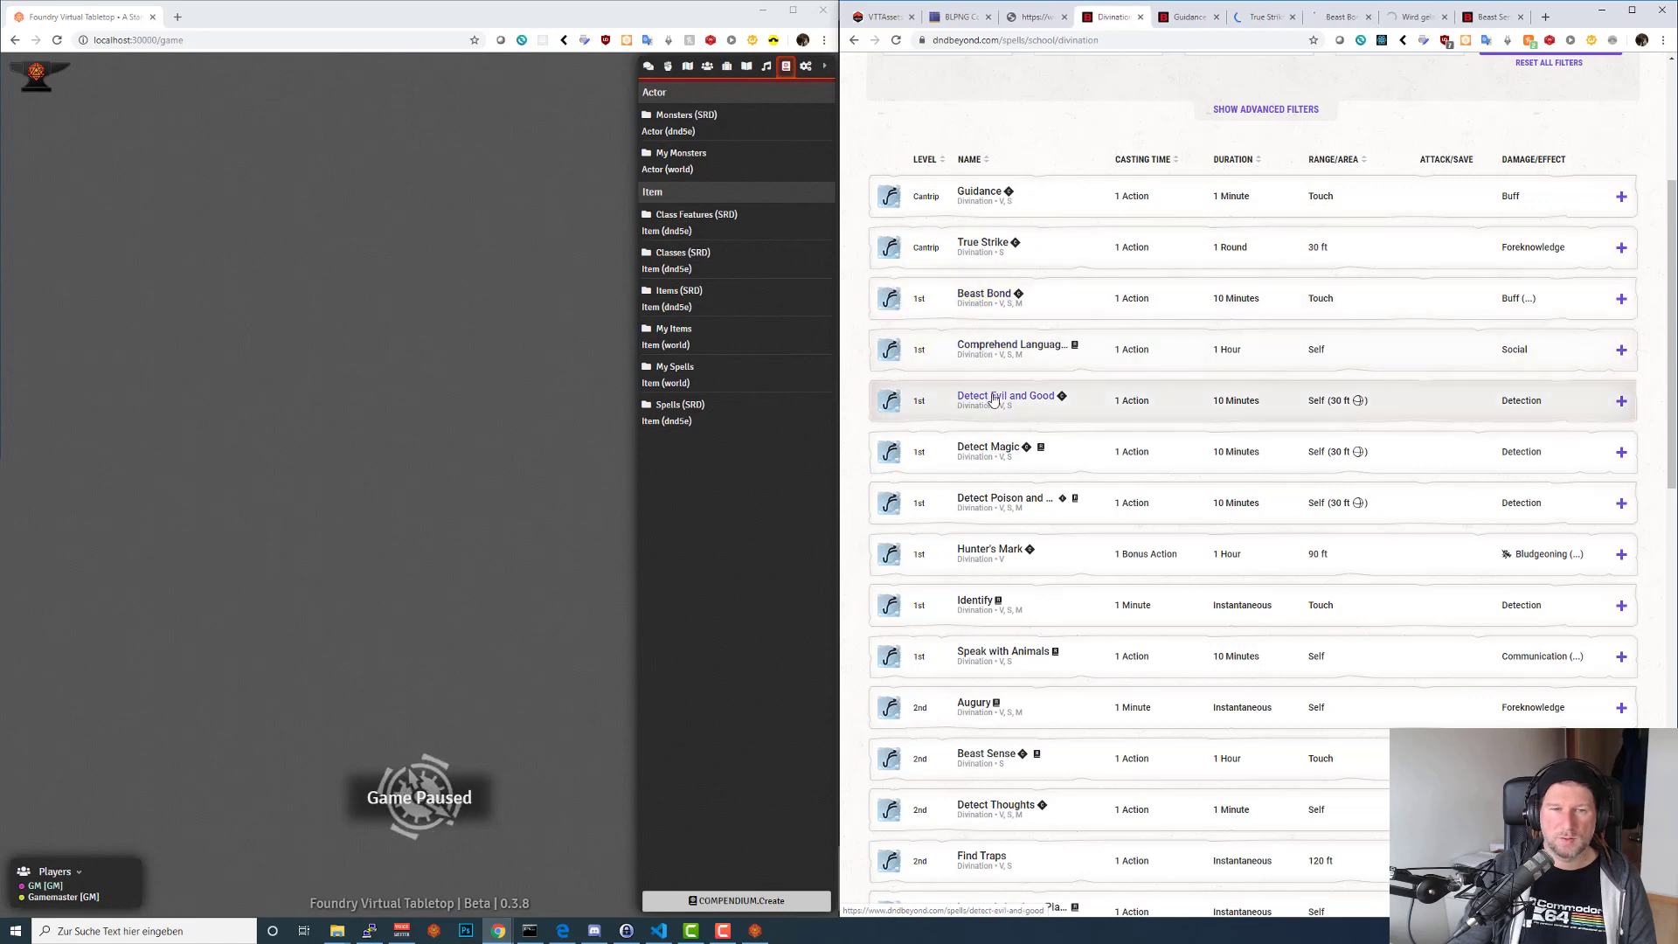
pyautogui.middleClick(994, 399)
pyautogui.middleClick(990, 448)
pyautogui.middleClick(987, 498)
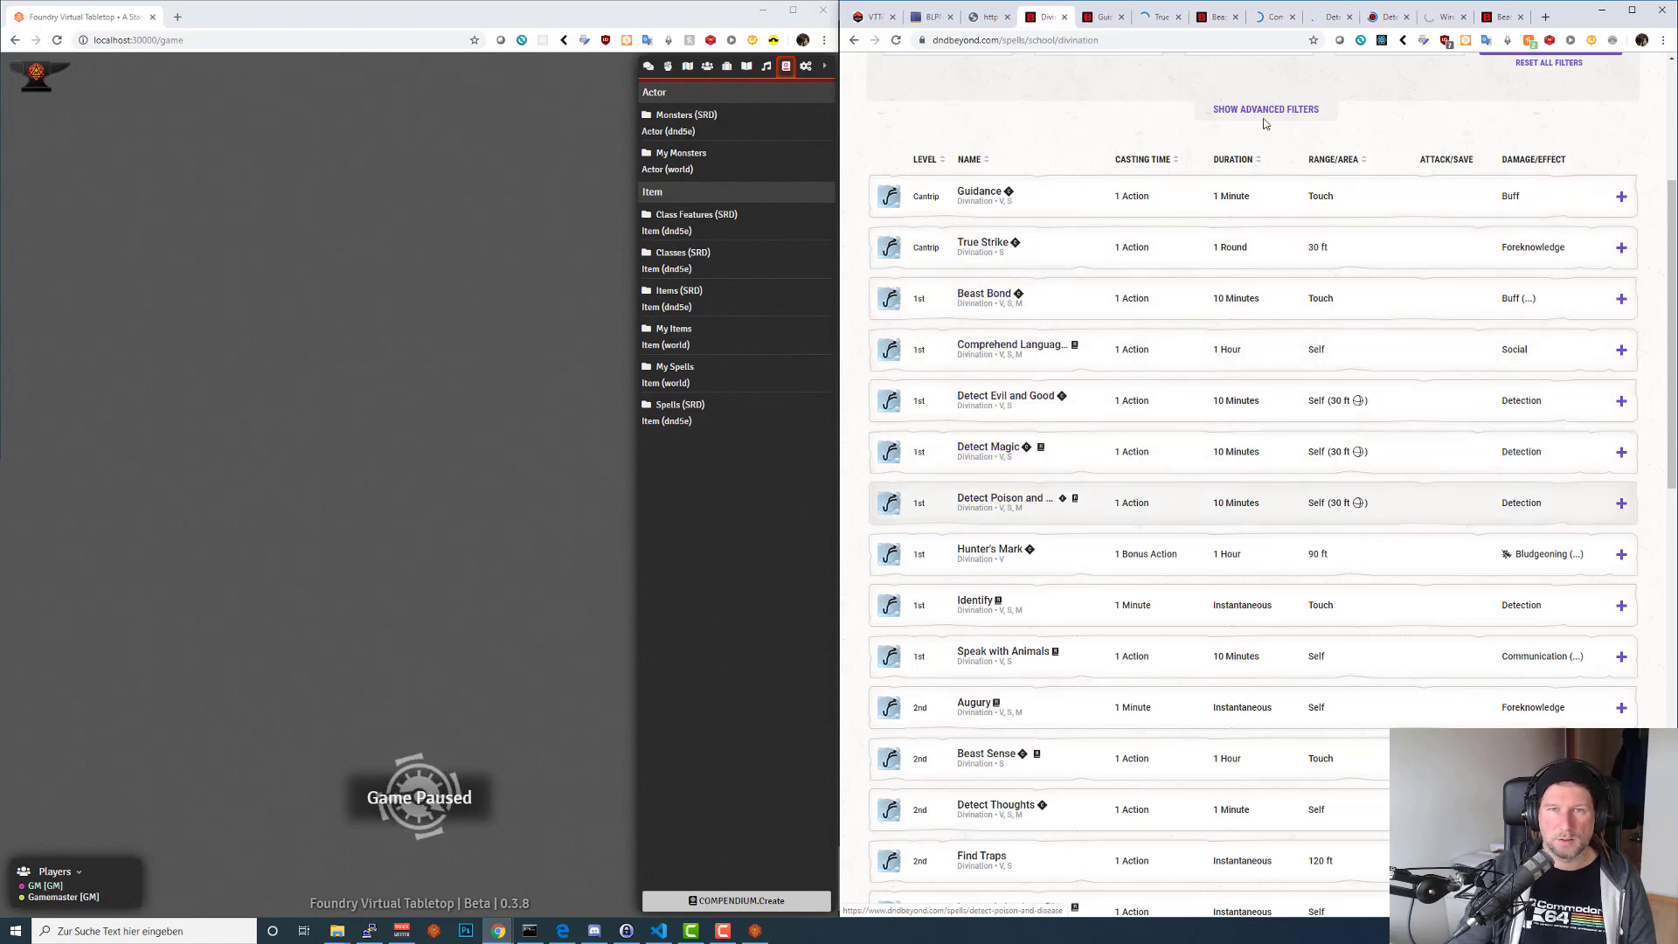
# Export the spells Guidance, True Strike, Beast Bond, and Comprehend Languages from their D&D Beyond pages to Foundry.
pyautogui.click(1108, 19)
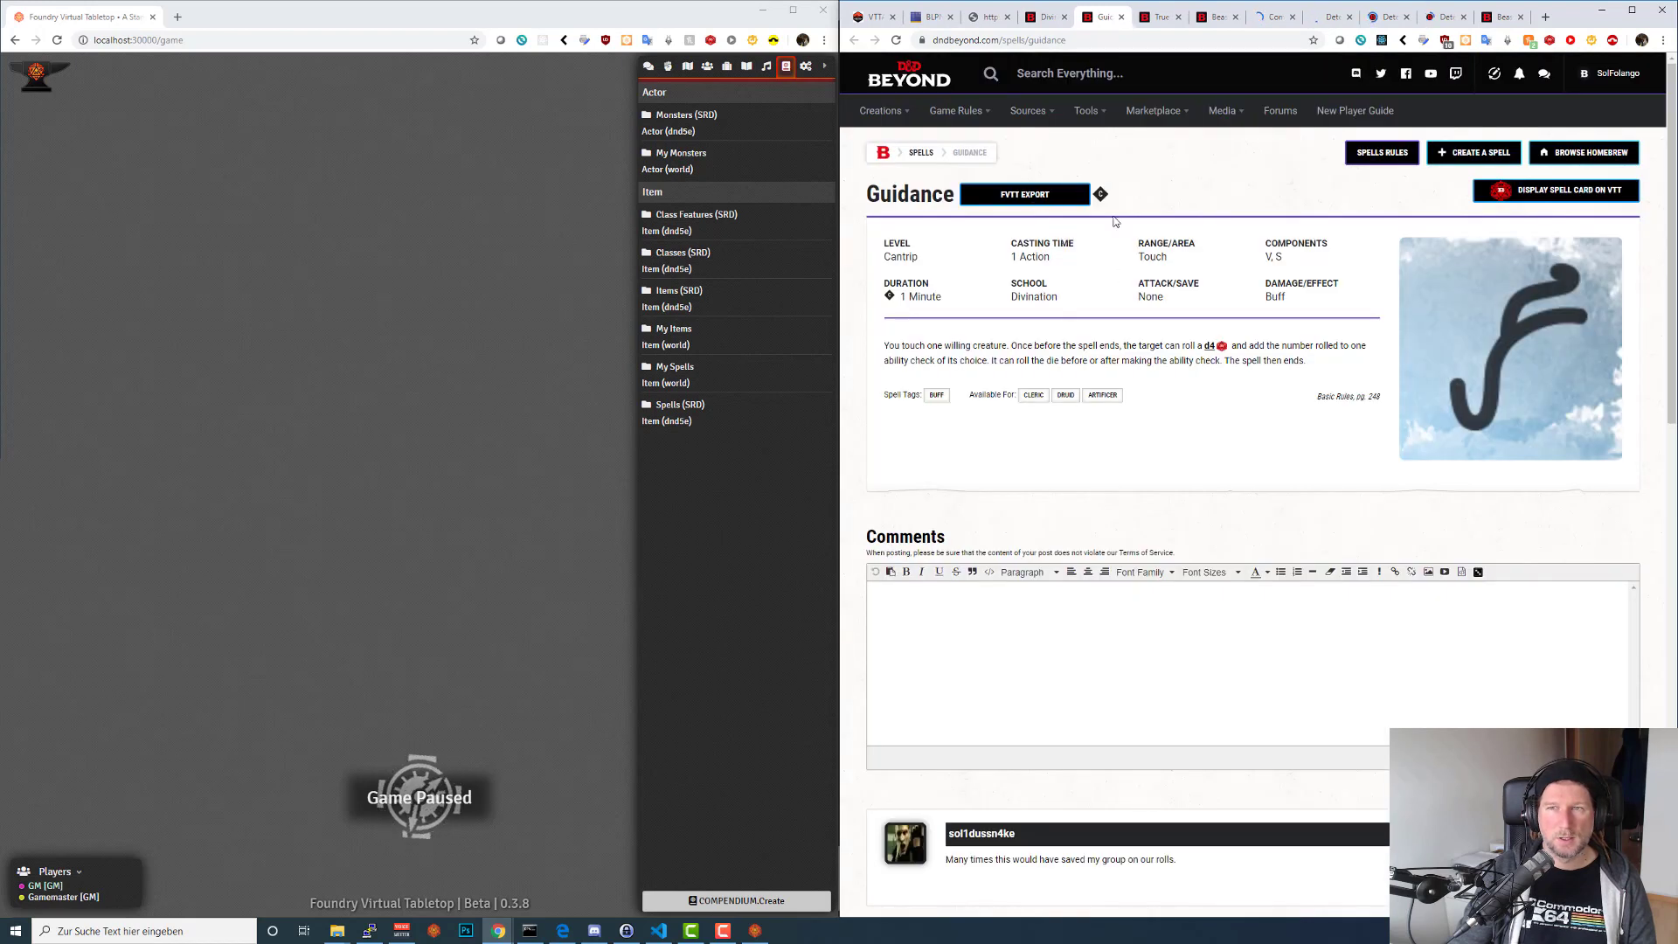
pyautogui.click(1034, 197)
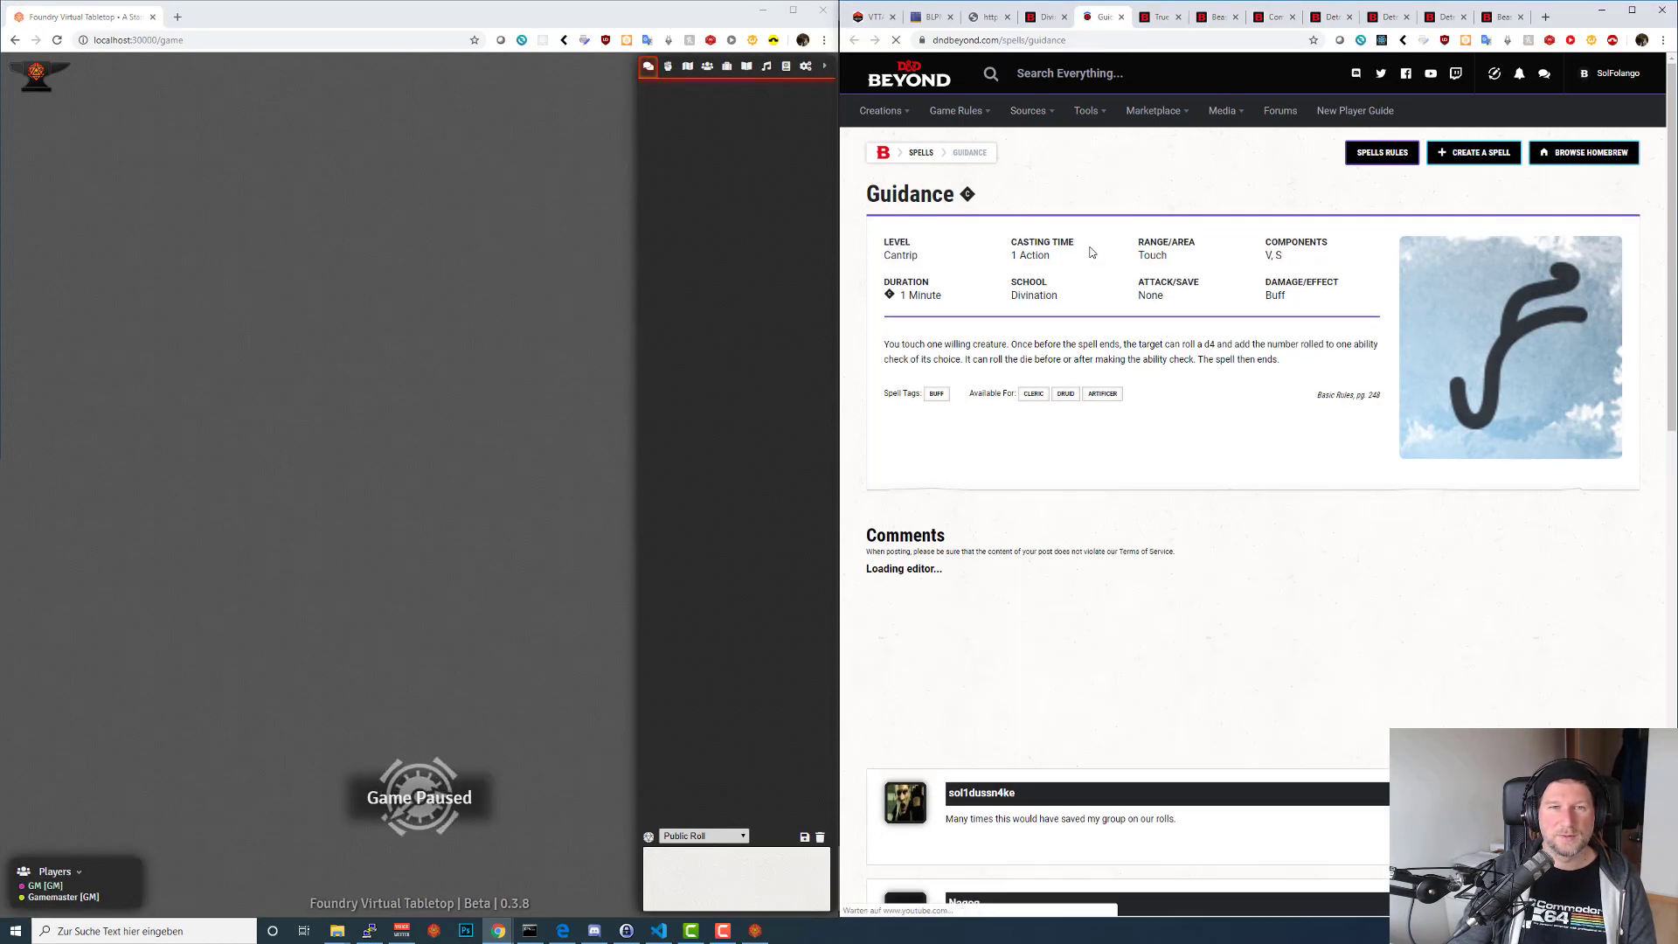
pyautogui.click(1027, 203)
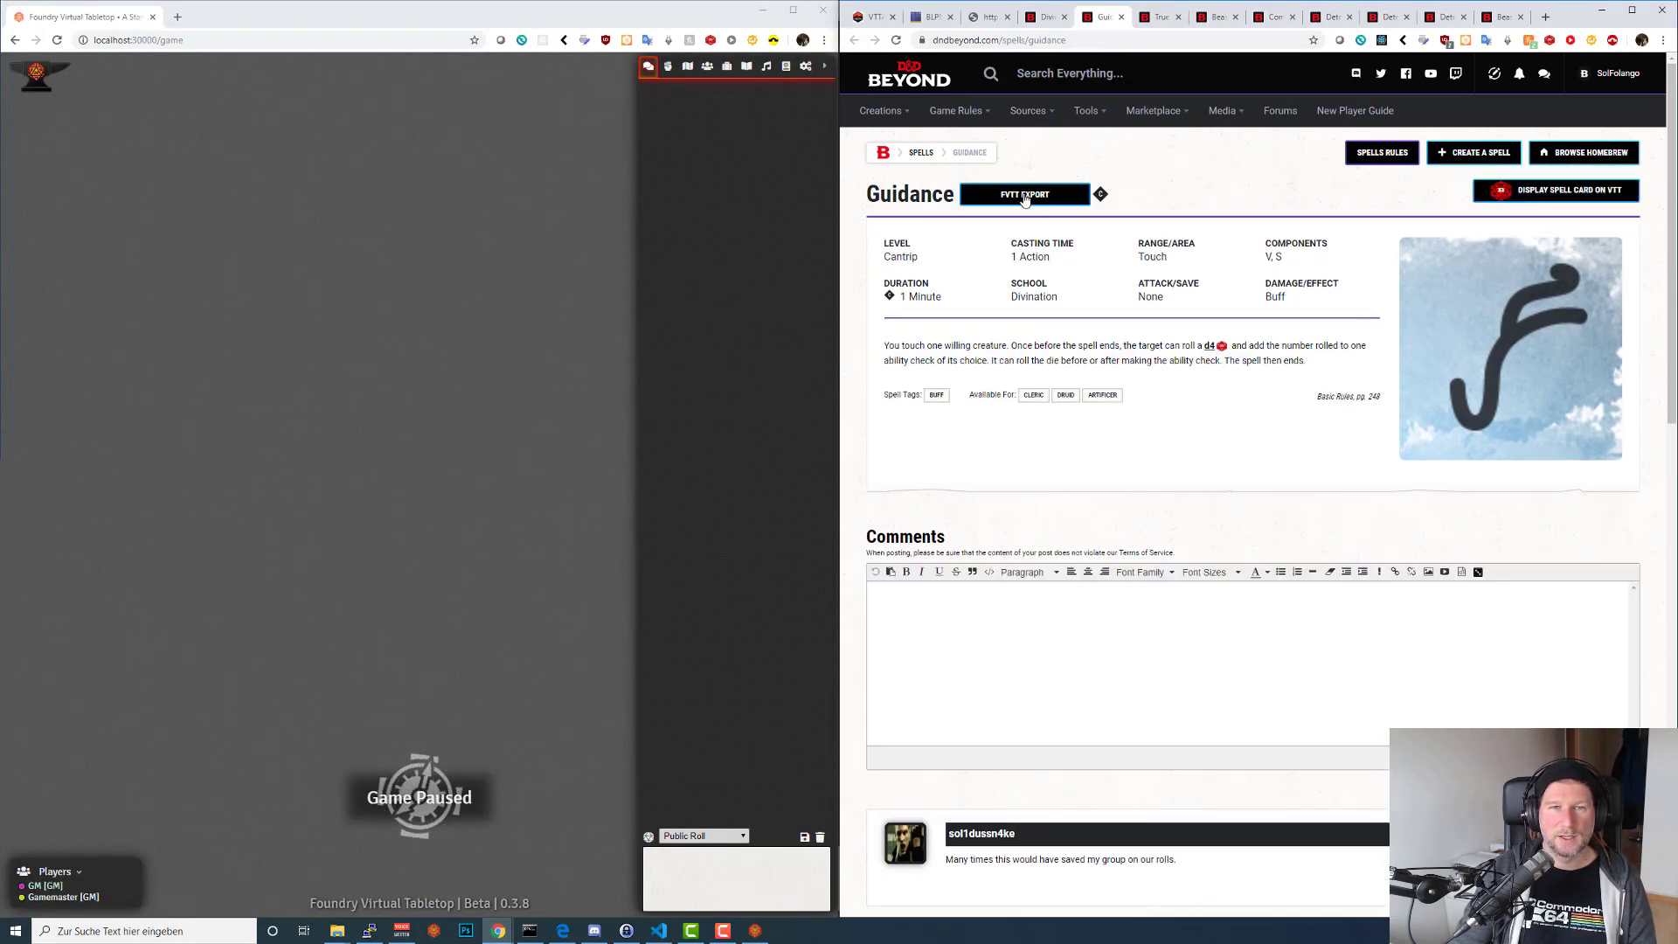
pyautogui.click(1165, 22)
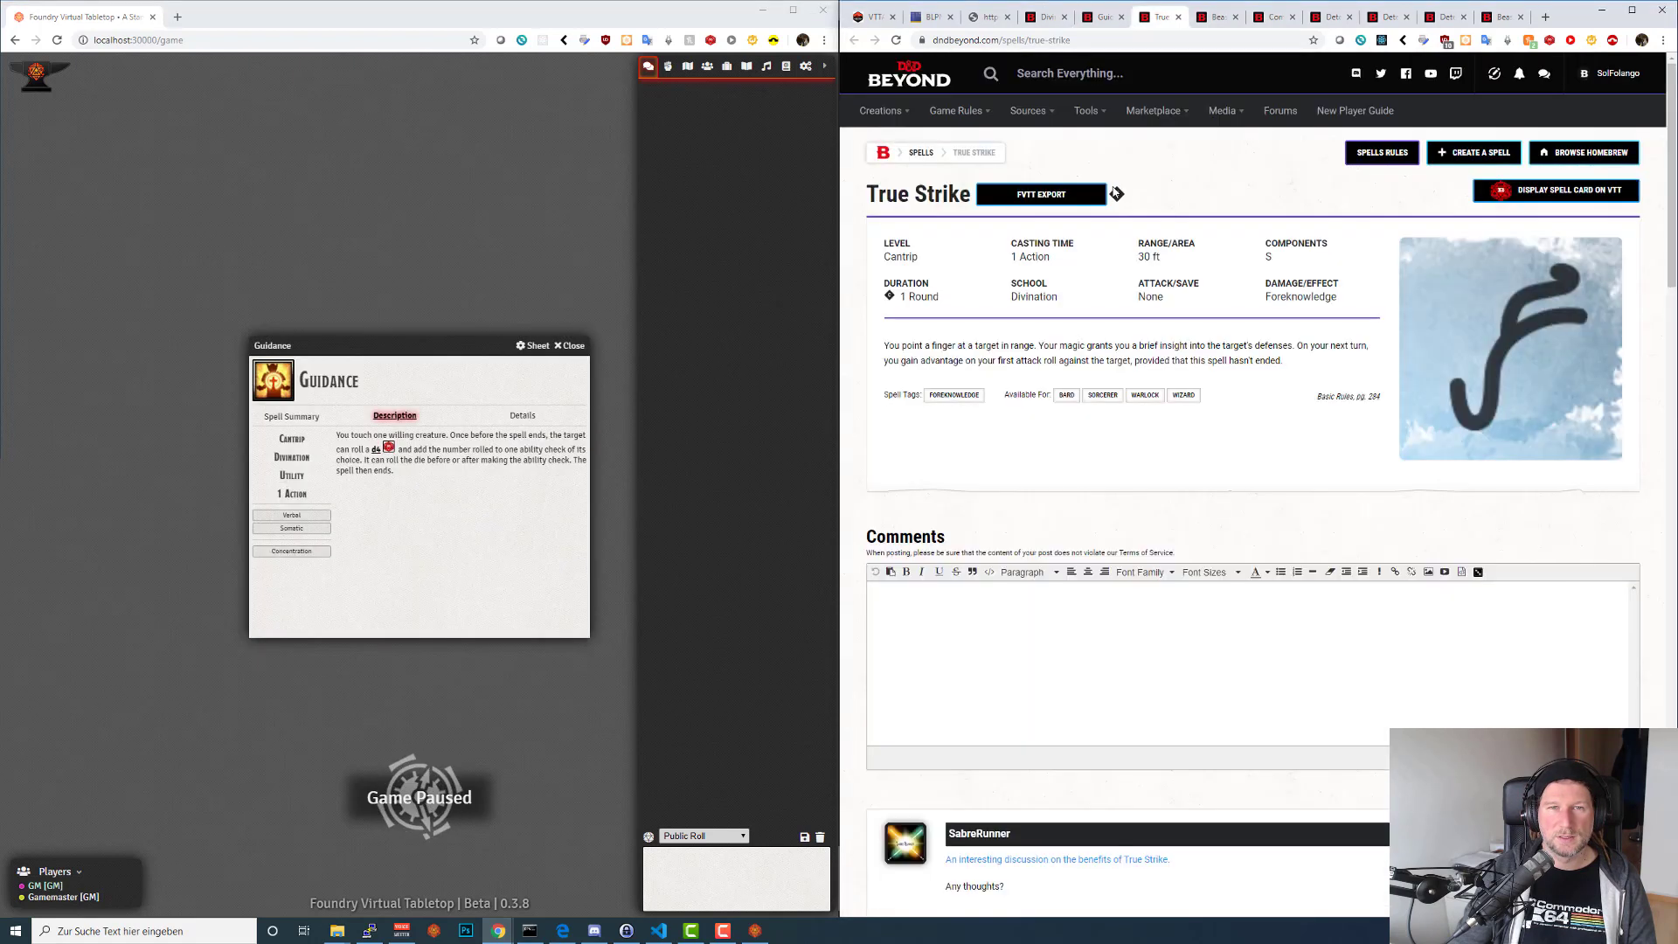
pyautogui.click(1054, 200)
pyautogui.click(1215, 19)
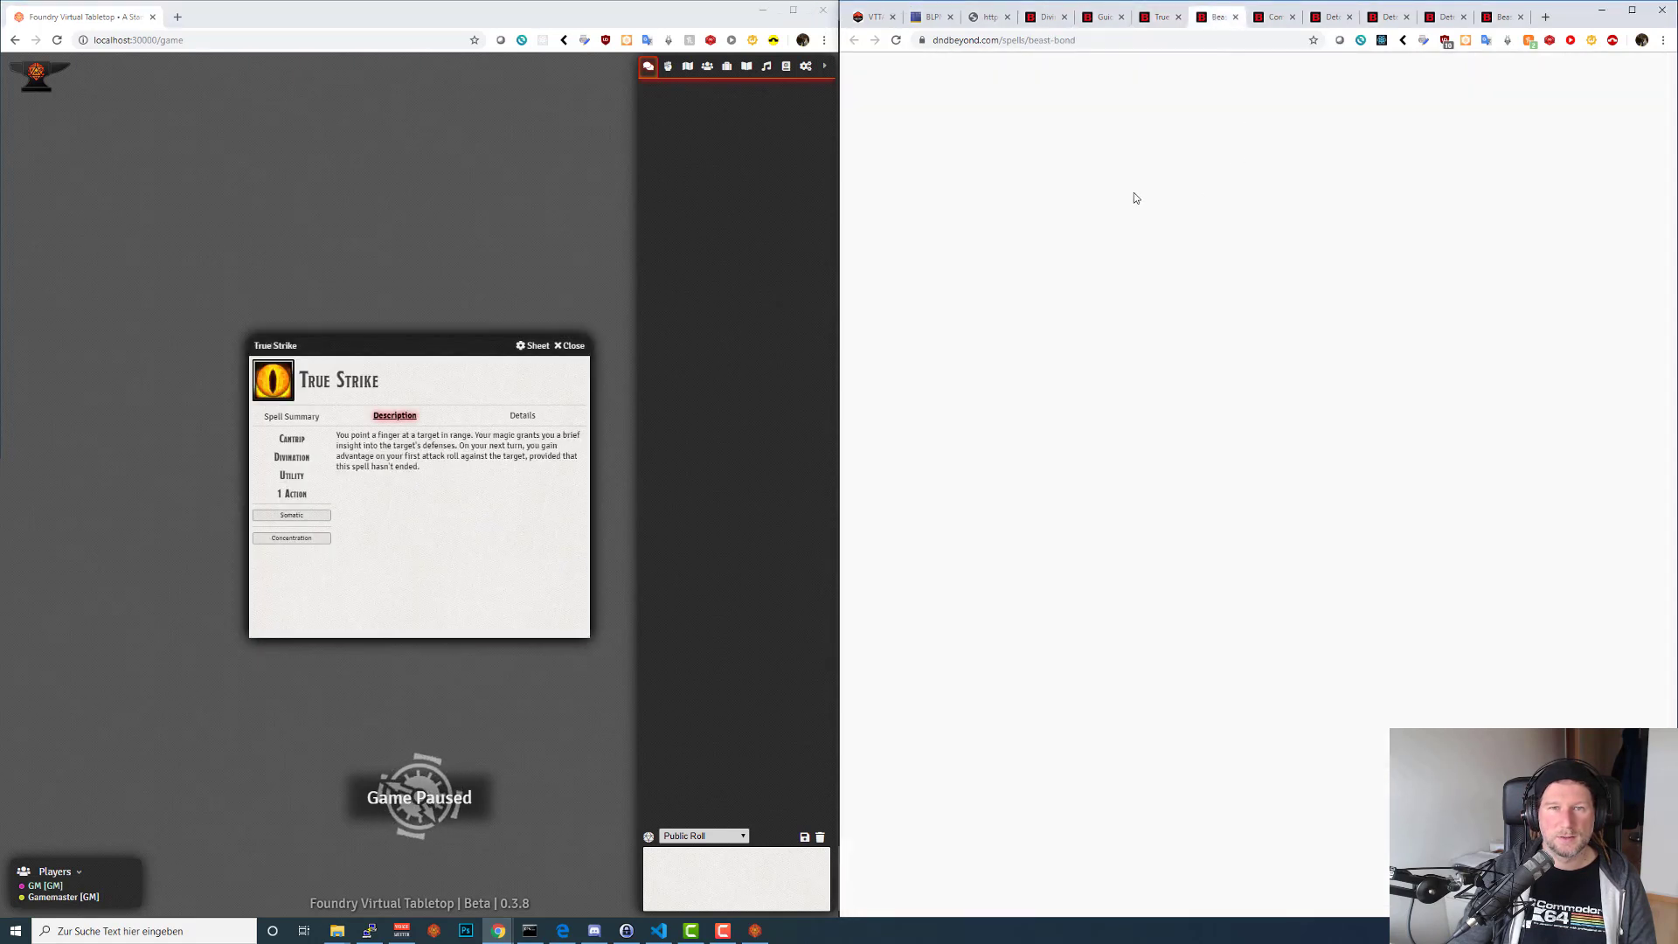
pyautogui.click(1052, 194)
pyautogui.click(1274, 19)
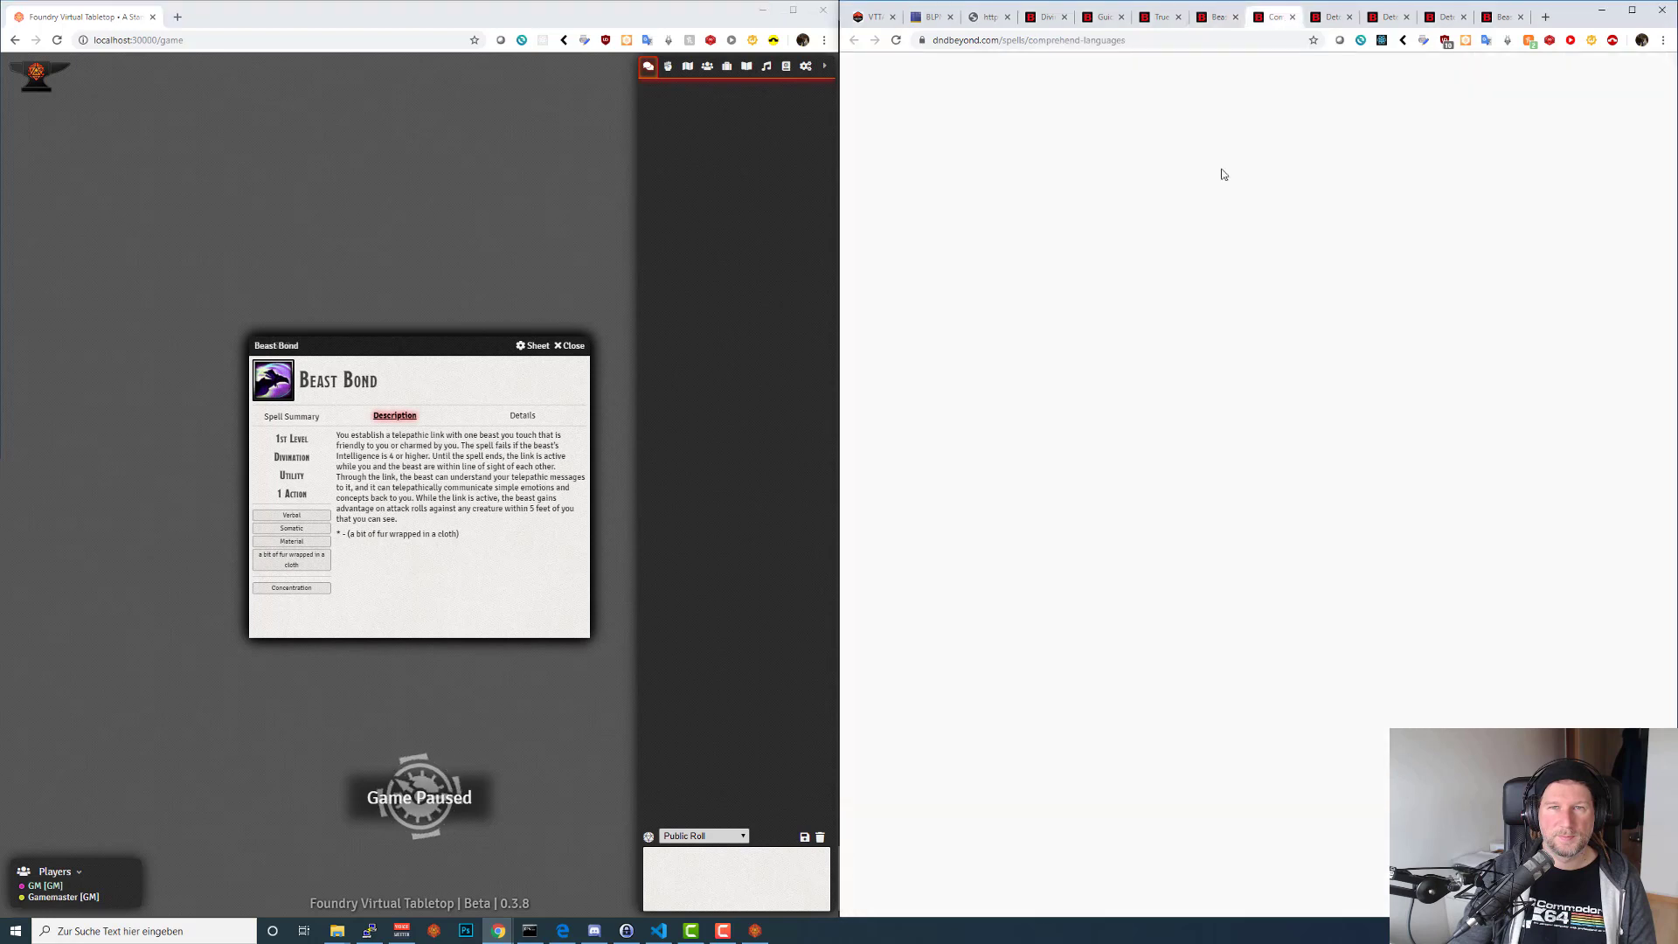
pyautogui.click(1152, 199)
# Export Detect Evil and Good, Detect Magic, Detect Poison and Disease, and Beast Sense from their D&D Beyond pages to Foundry.
pyautogui.click(1331, 16)
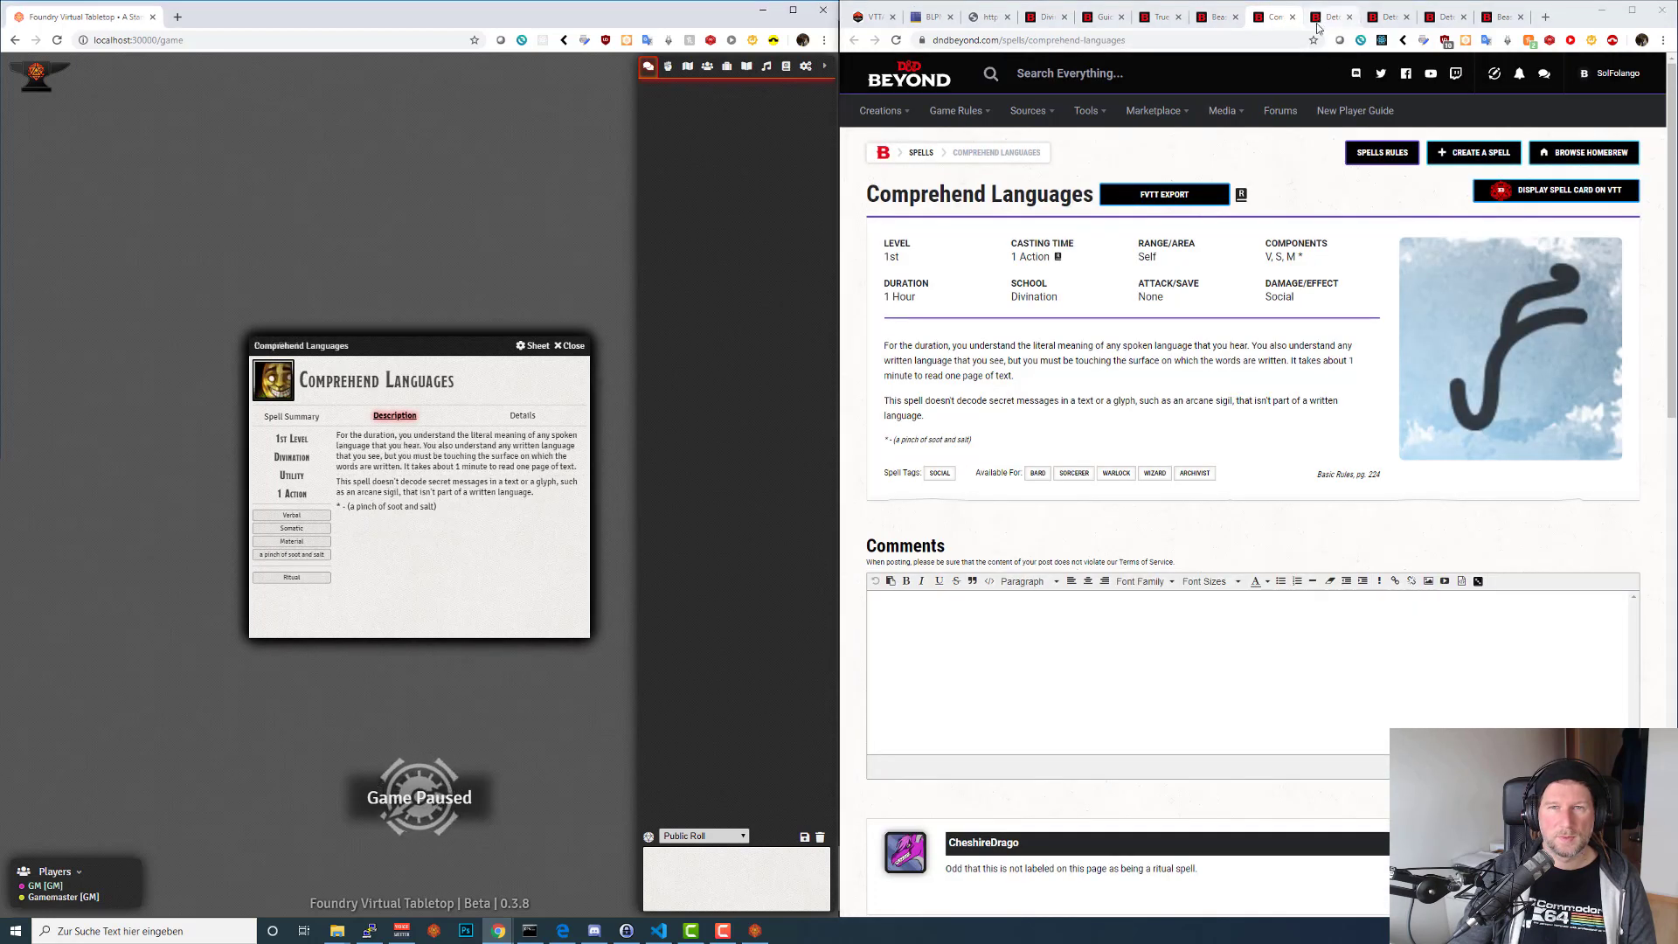
pyautogui.click(1132, 194)
pyautogui.click(1391, 18)
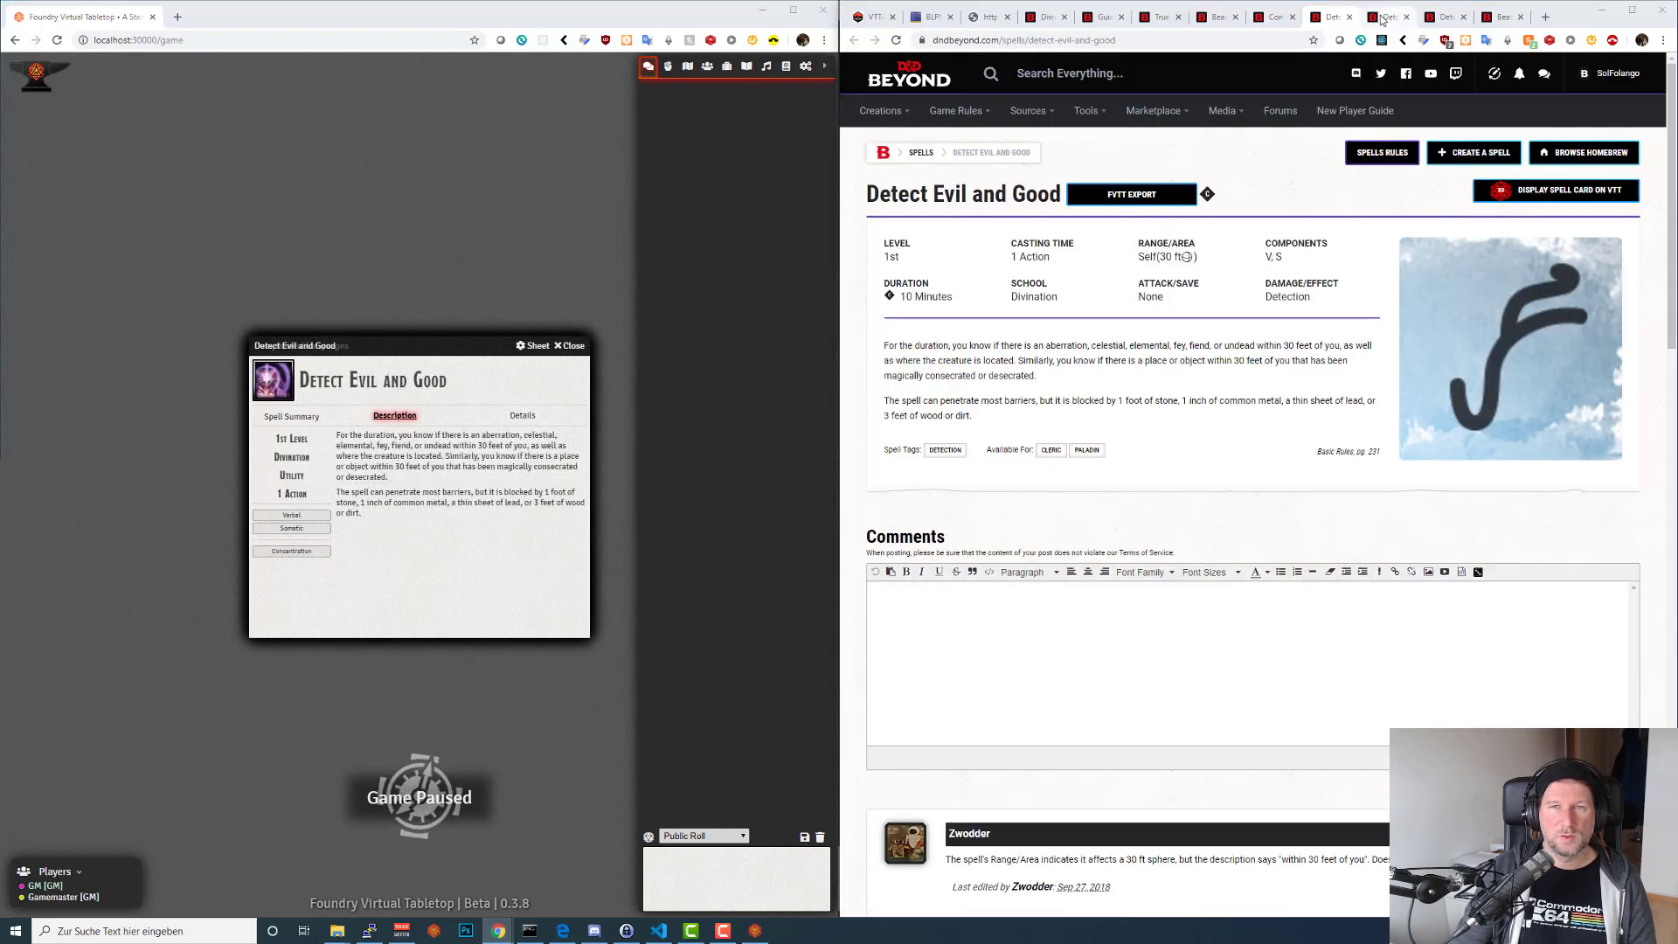
pyautogui.click(1067, 194)
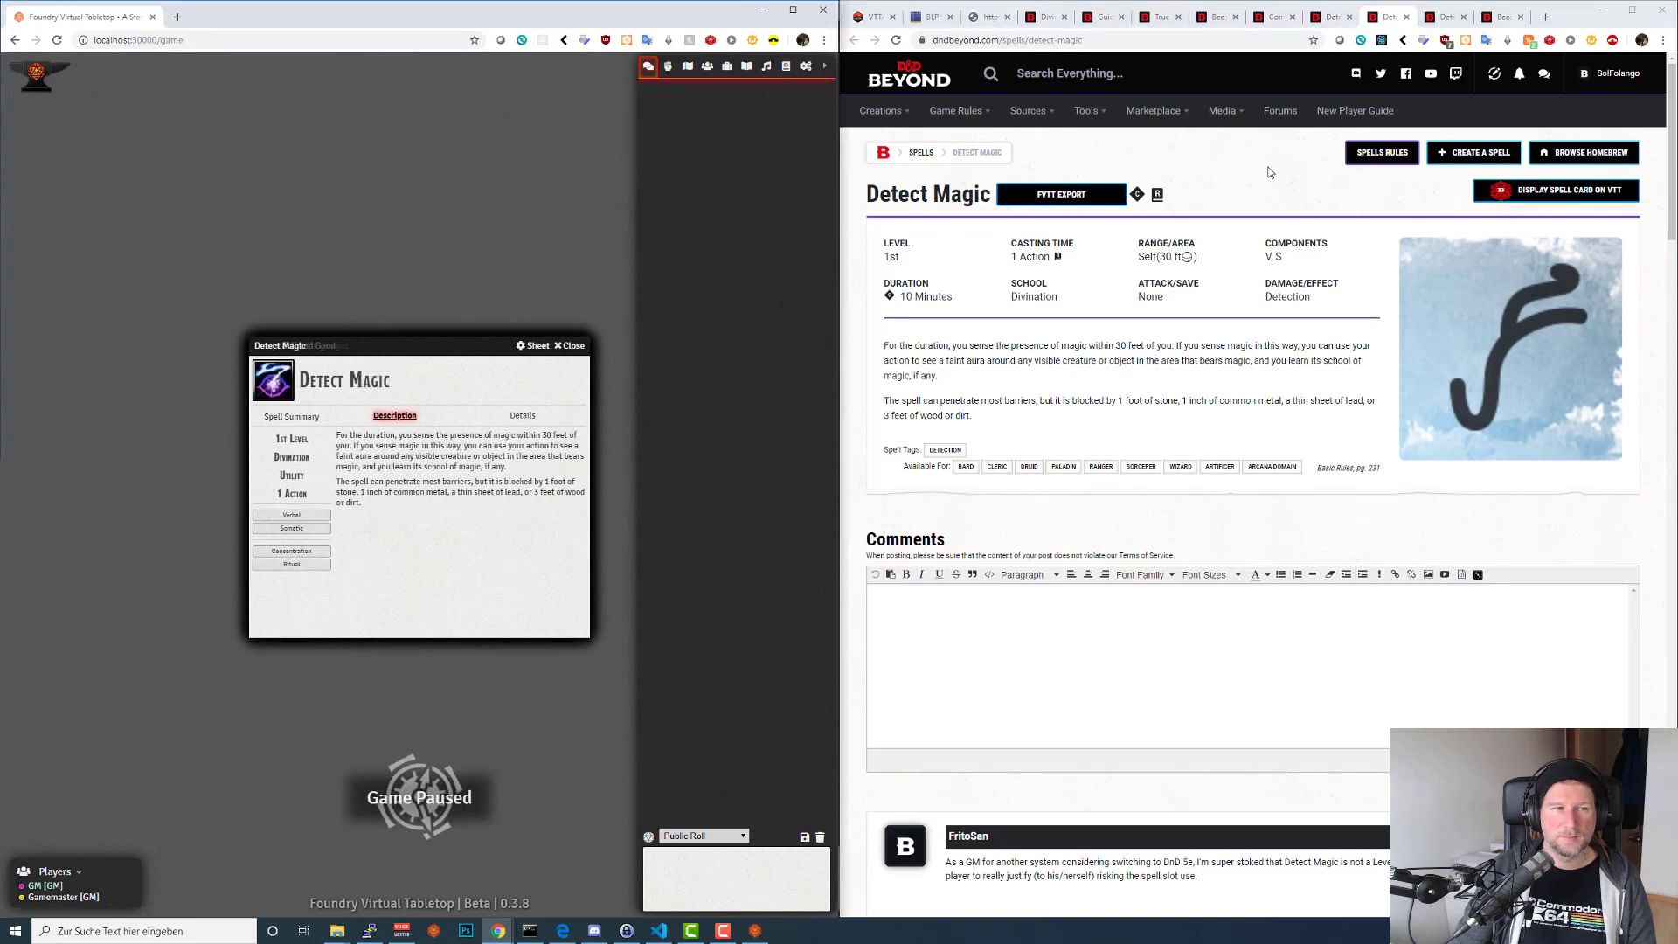
pyautogui.click(1444, 16)
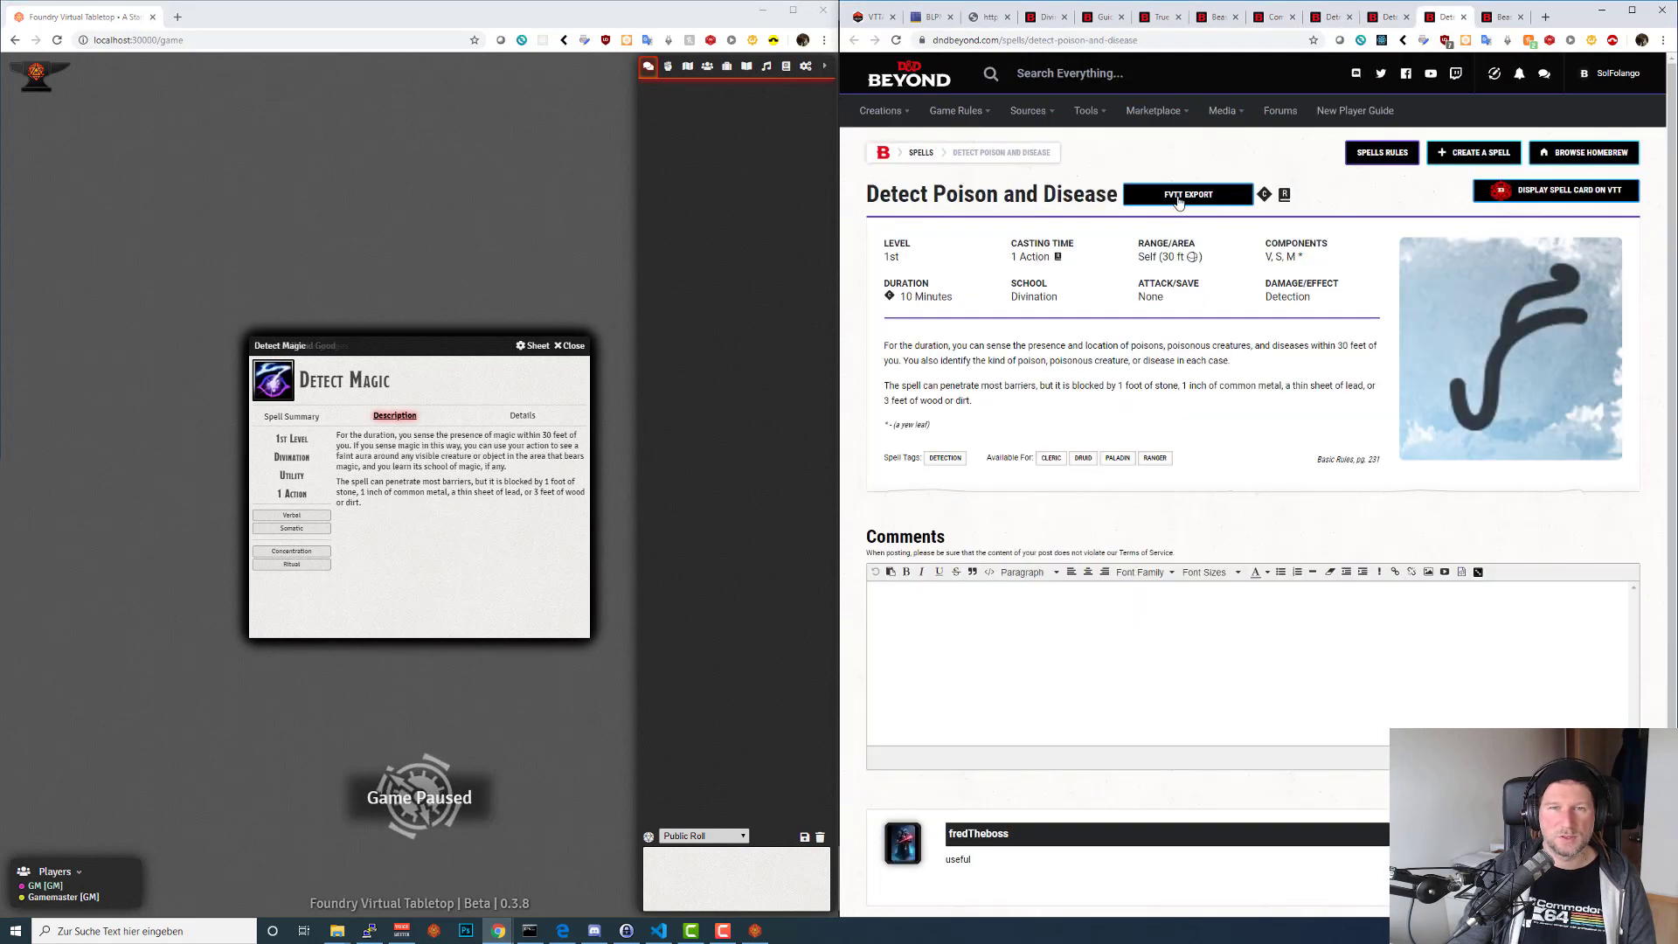
pyautogui.click(1179, 199)
pyautogui.click(1501, 20)
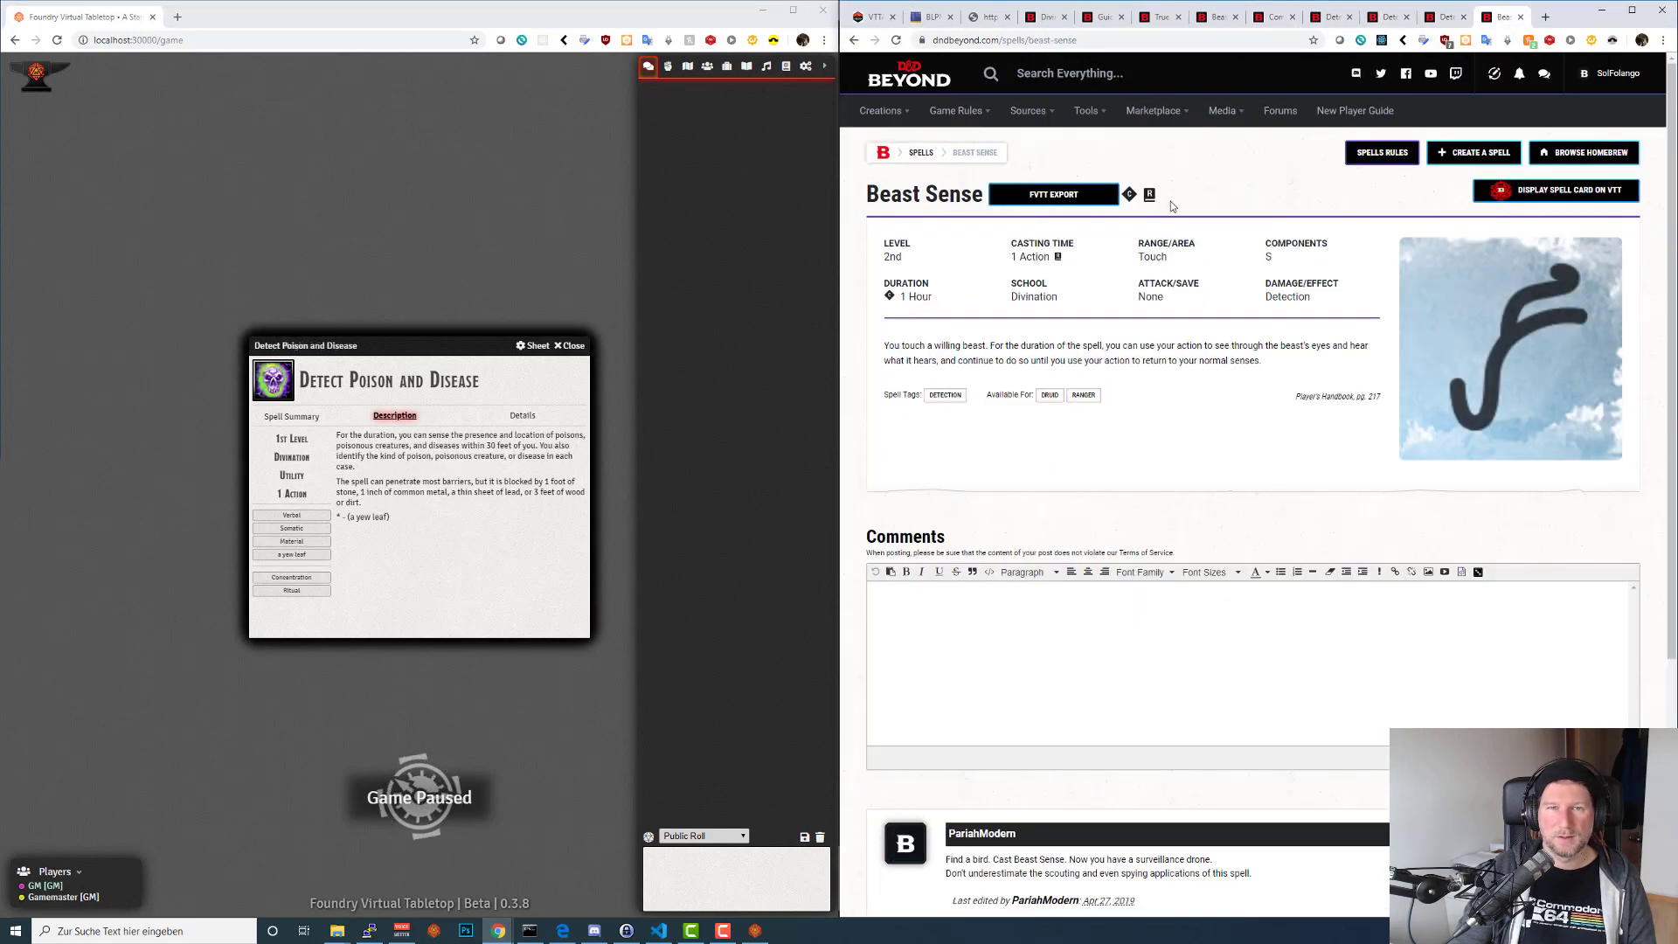
pyautogui.click(1067, 200)
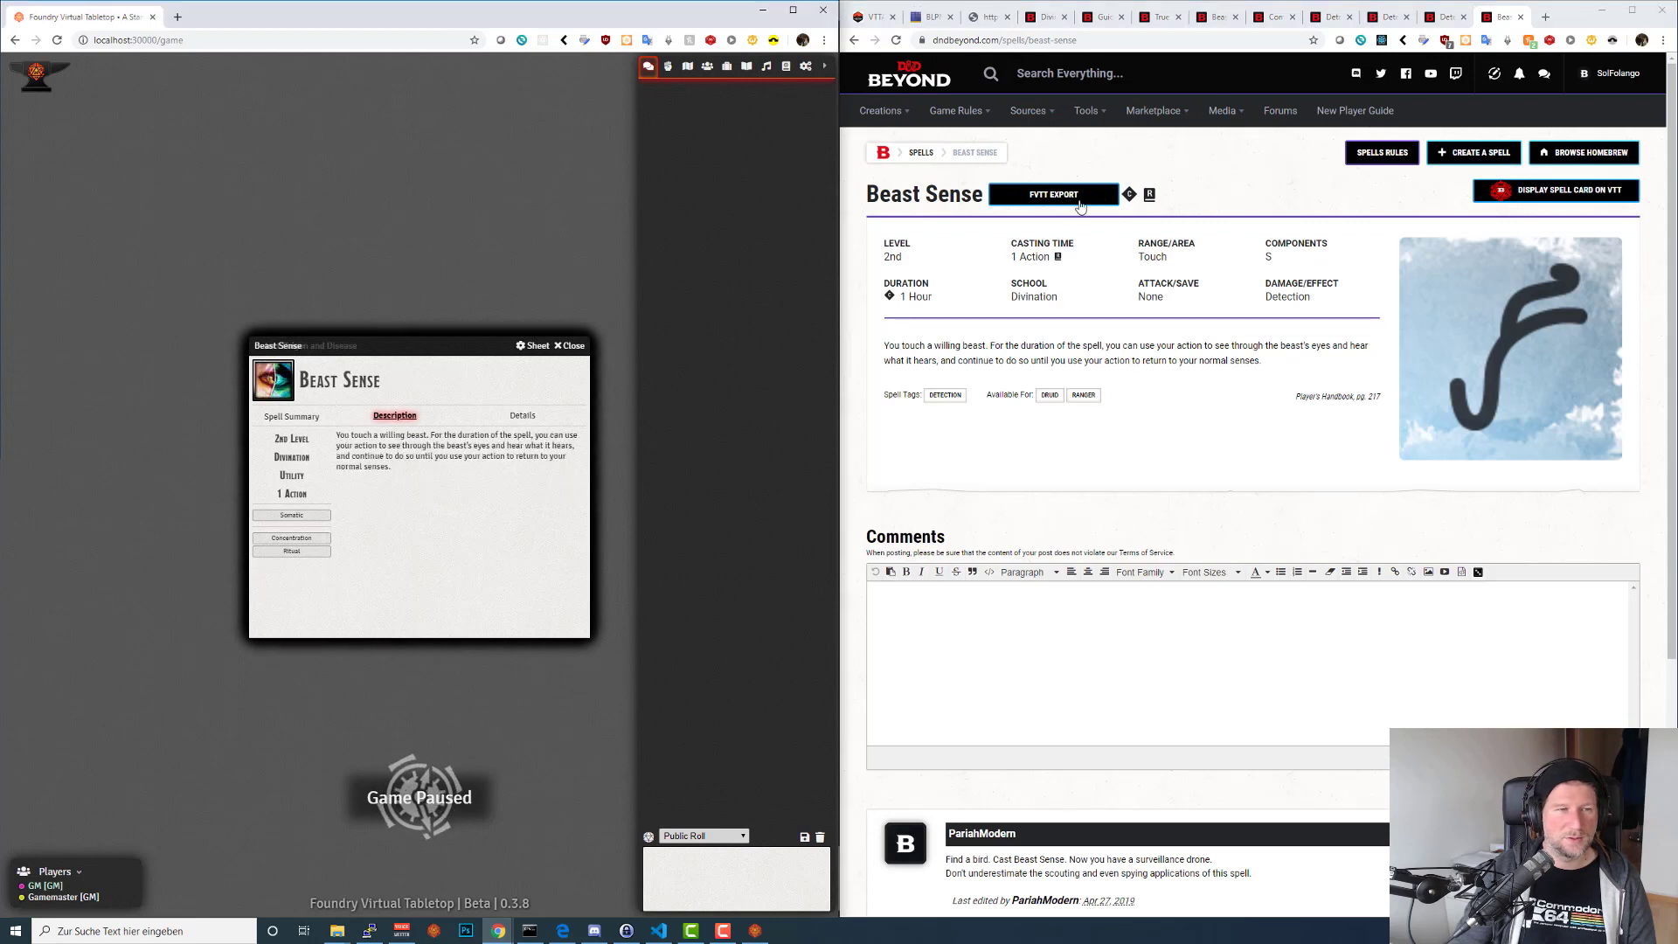
# Close all of the exported spells' sheets in the Foundry game.
pyautogui.click(575, 346)
pyautogui.click(566, 346)
pyautogui.click(562, 346)
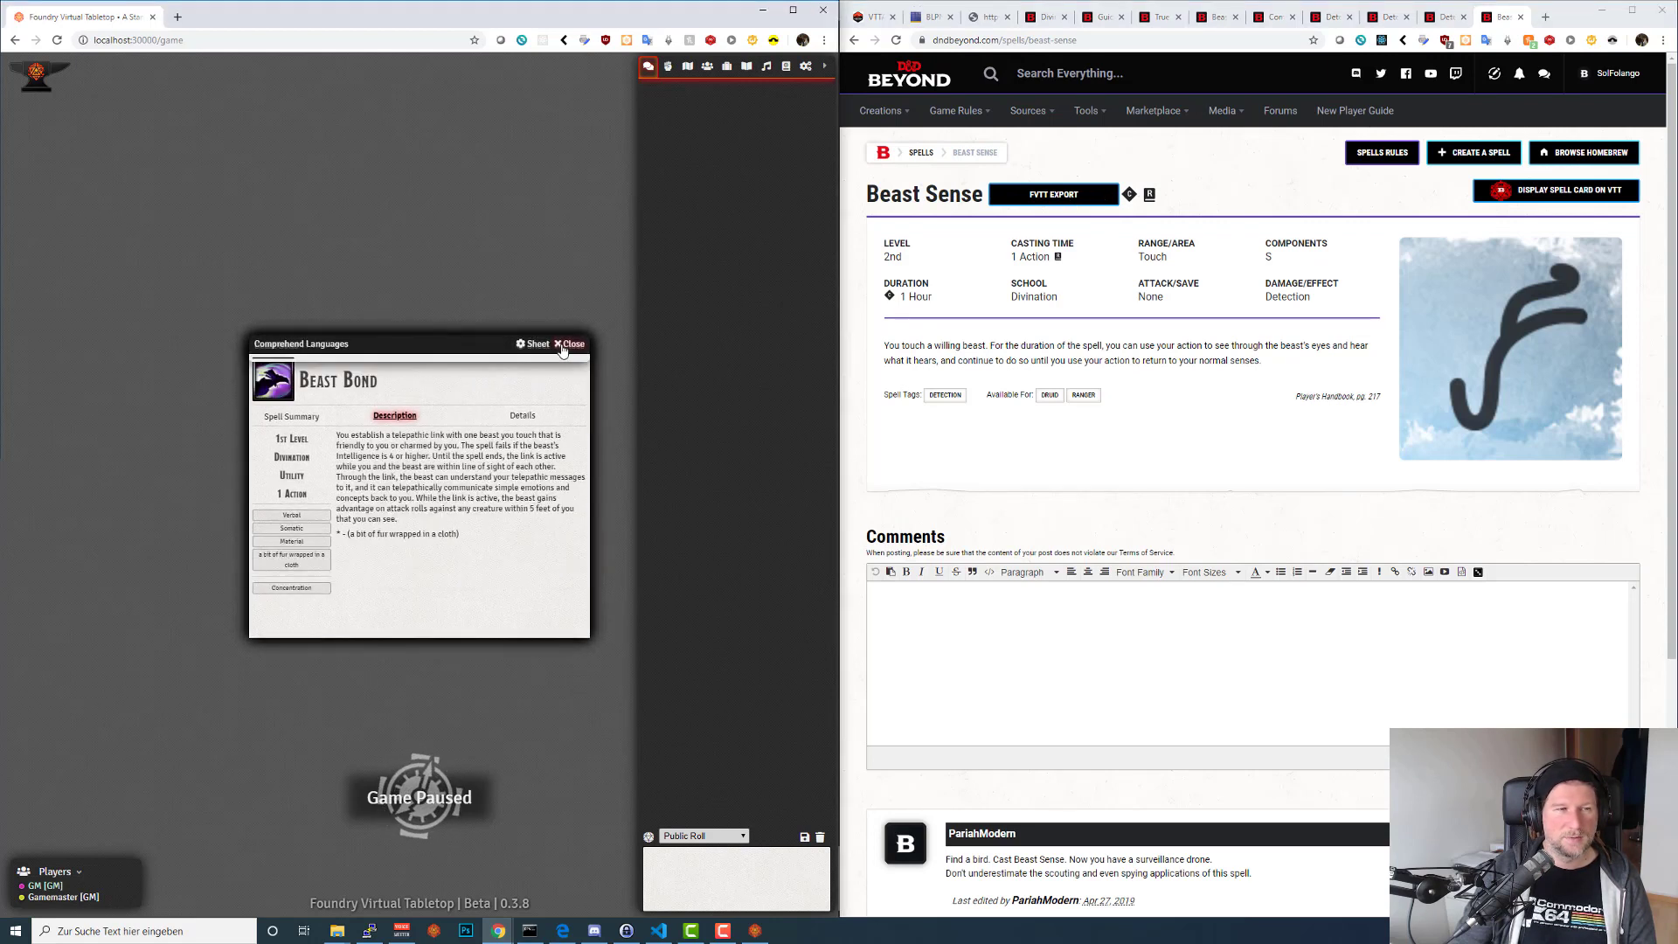
pyautogui.click(562, 346)
pyautogui.click(562, 346)
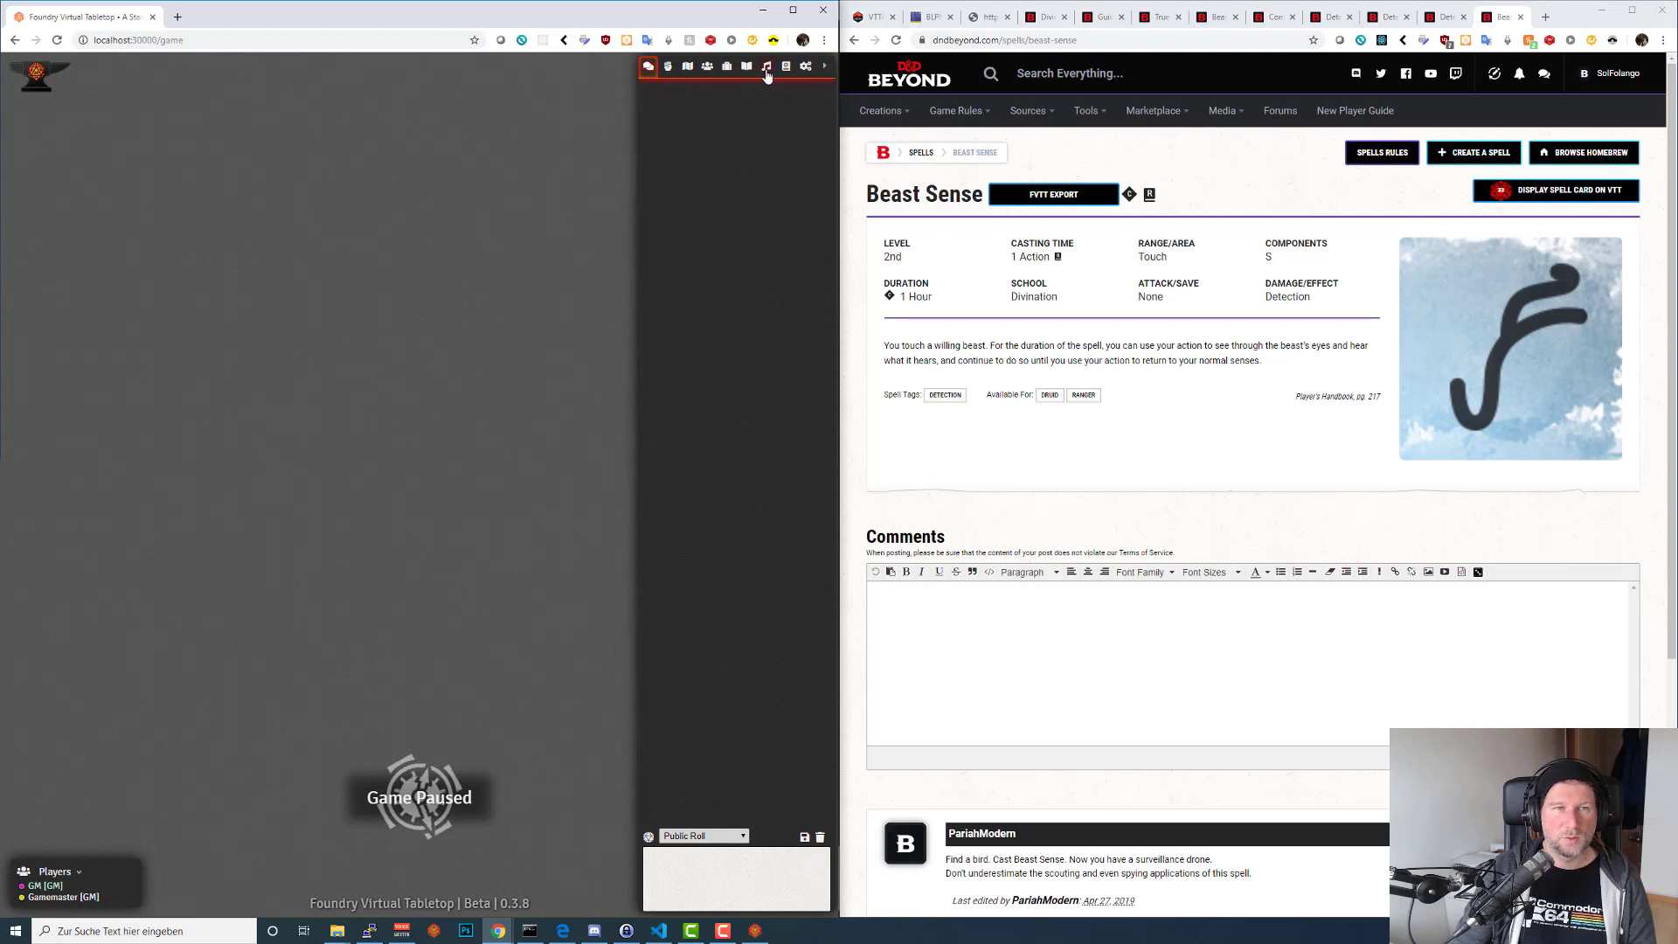
# Open the My Spells and My Items compendiums in Foundry and place them side by side to examine their entries.
pyautogui.click(786, 67)
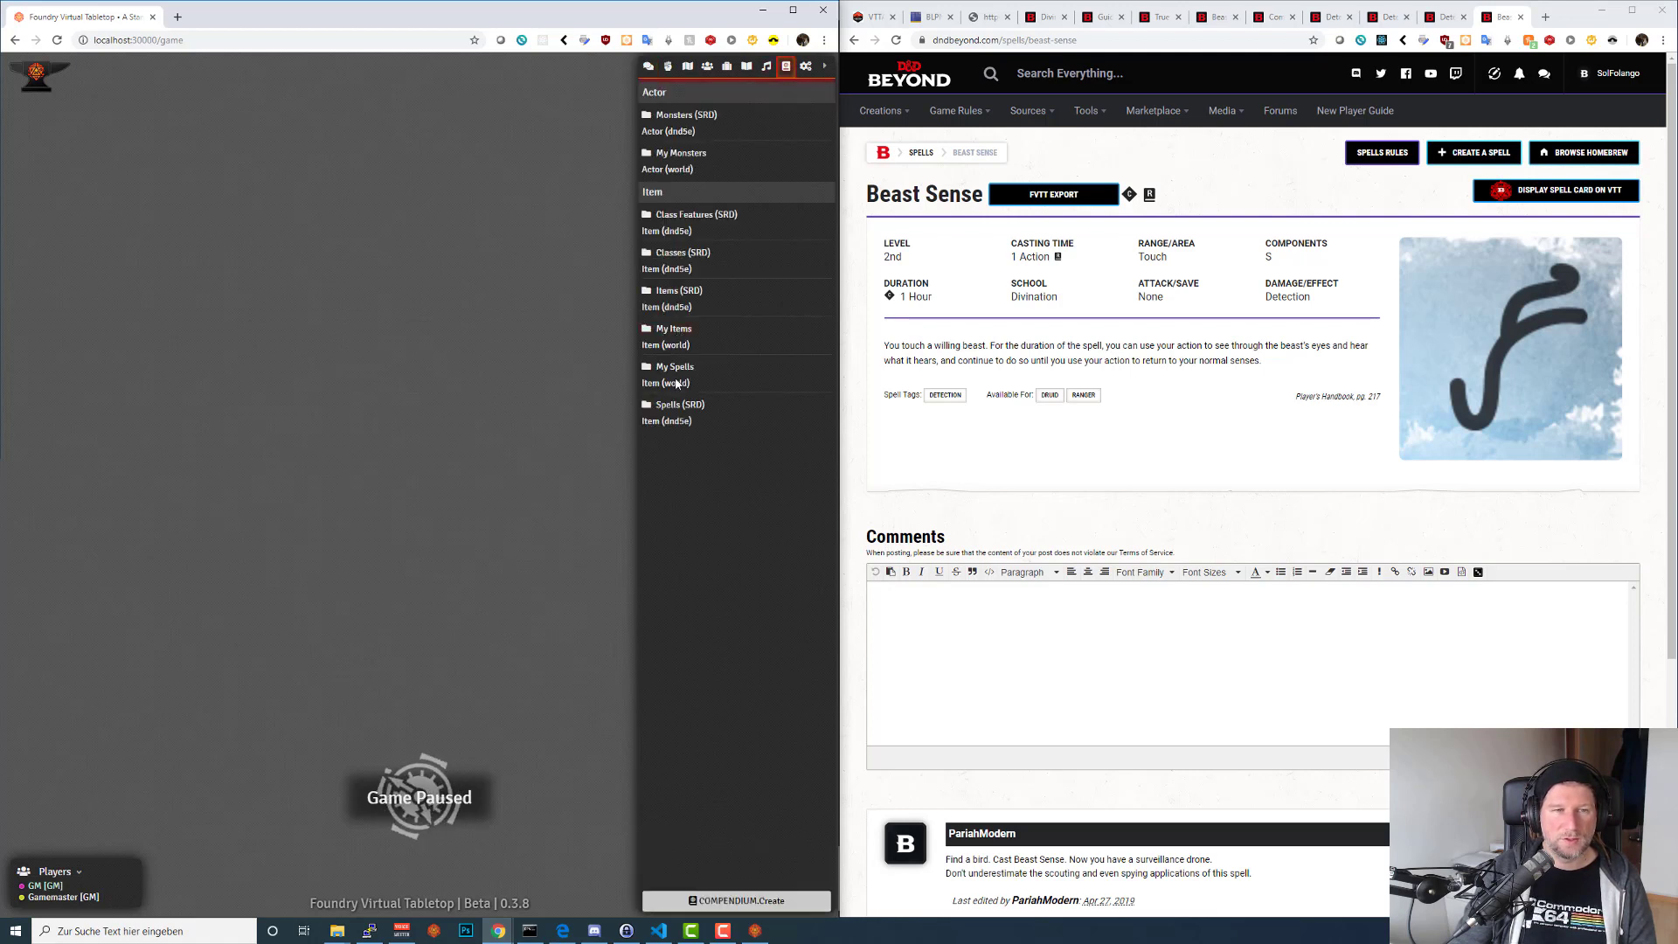
pyautogui.click(674, 366)
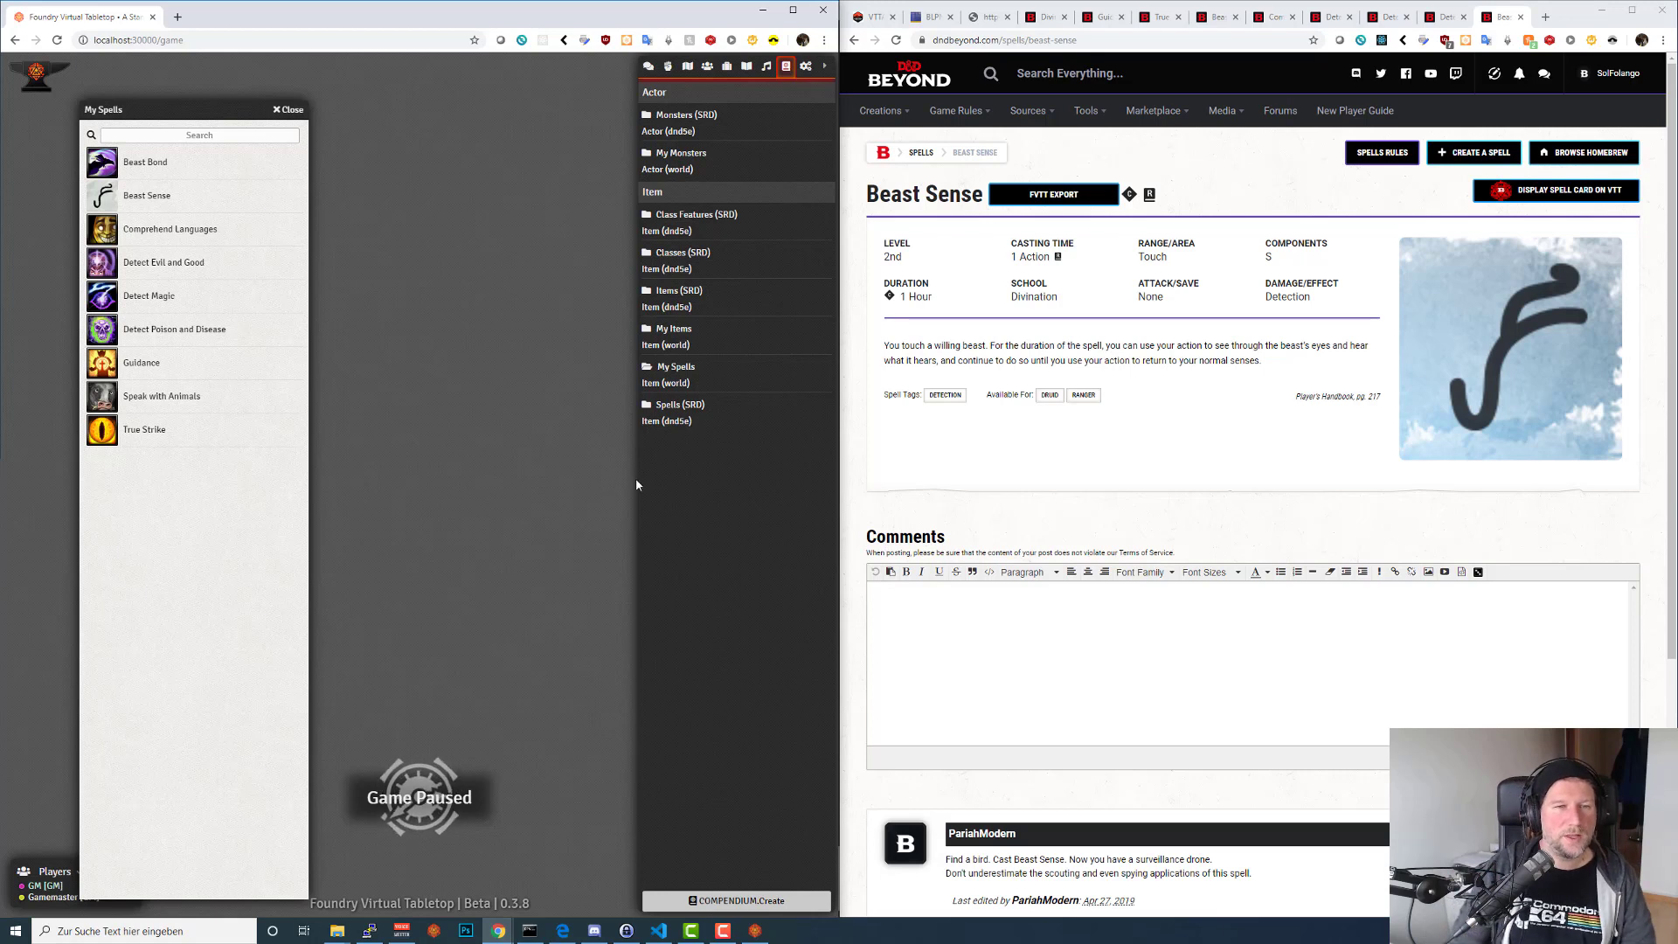
pyautogui.click(677, 331)
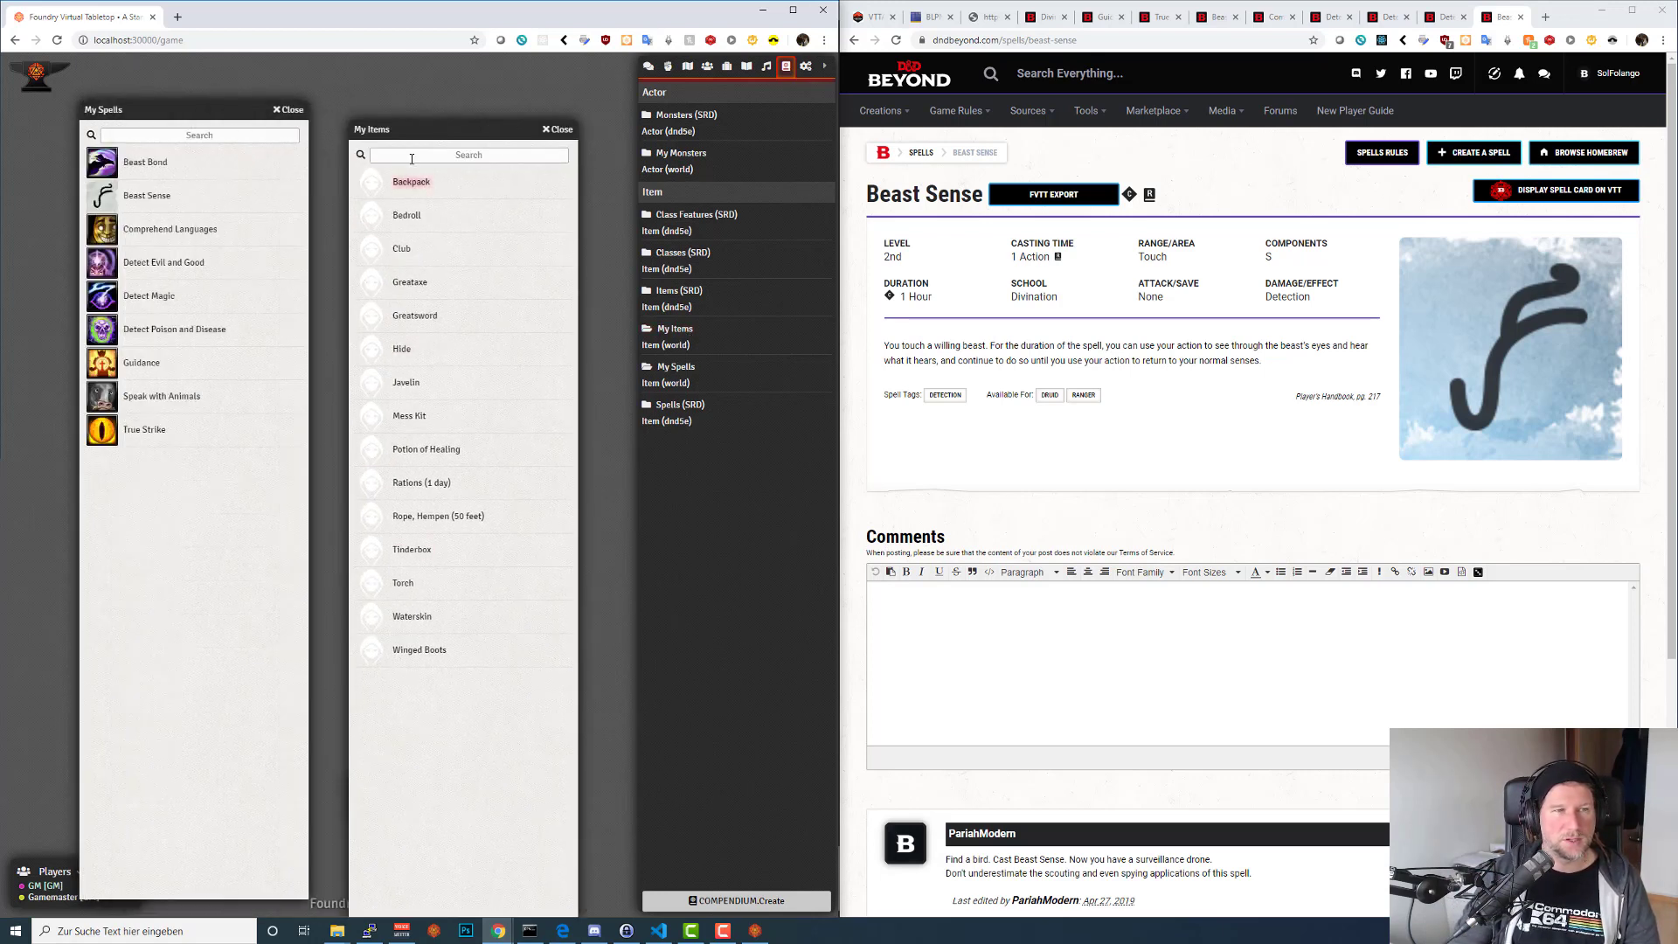
pyautogui.moveTo(413, 132); pyautogui.dragTo(418, 101)
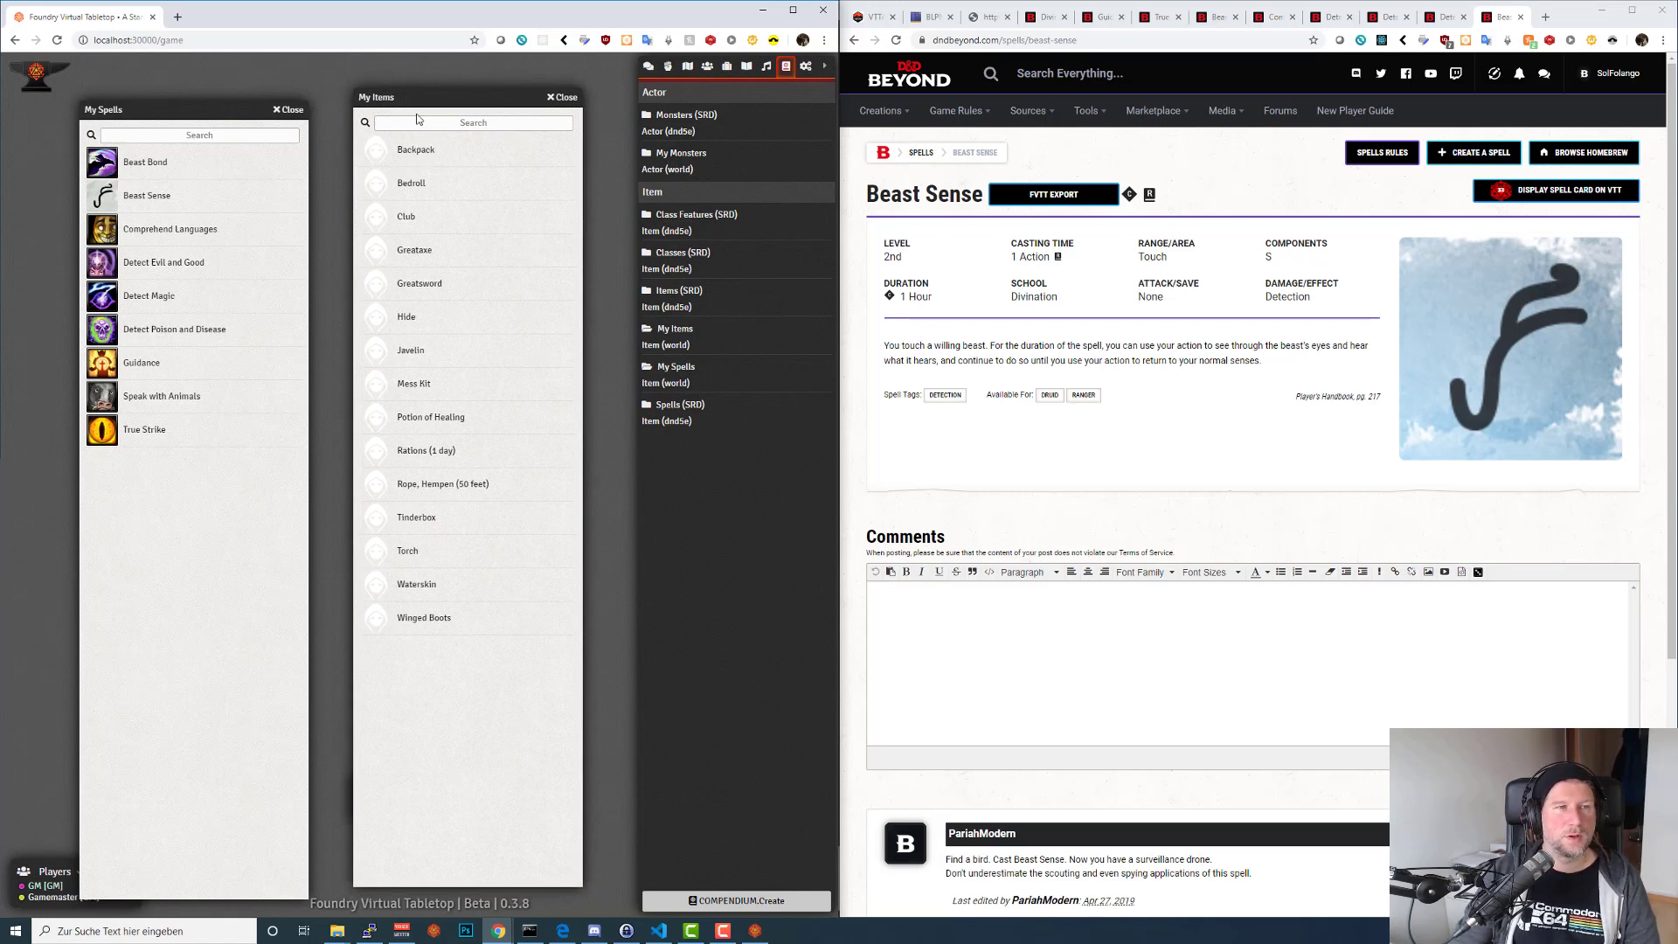
pyautogui.moveTo(429, 100); pyautogui.dragTo(468, 76)
pyautogui.moveTo(175, 109); pyautogui.dragTo(231, 77)
# Close the My Items and My Spells compendiums and show Foundry's list of actors.
pyautogui.click(599, 73)
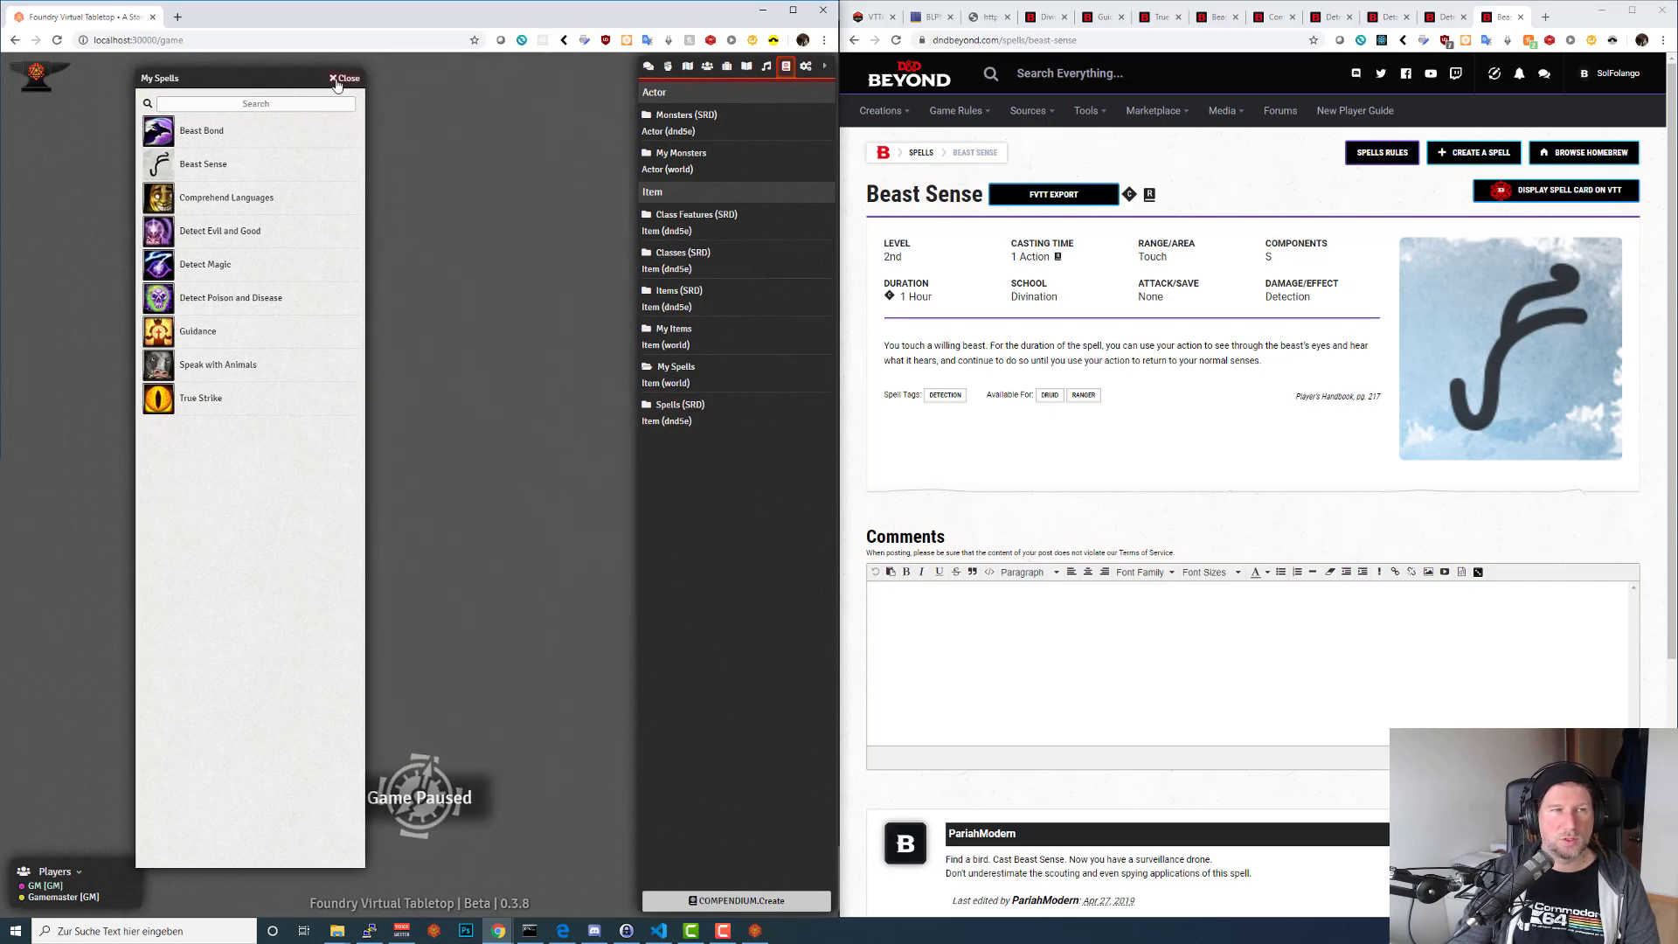
pyautogui.click(343, 78)
pyautogui.click(707, 66)
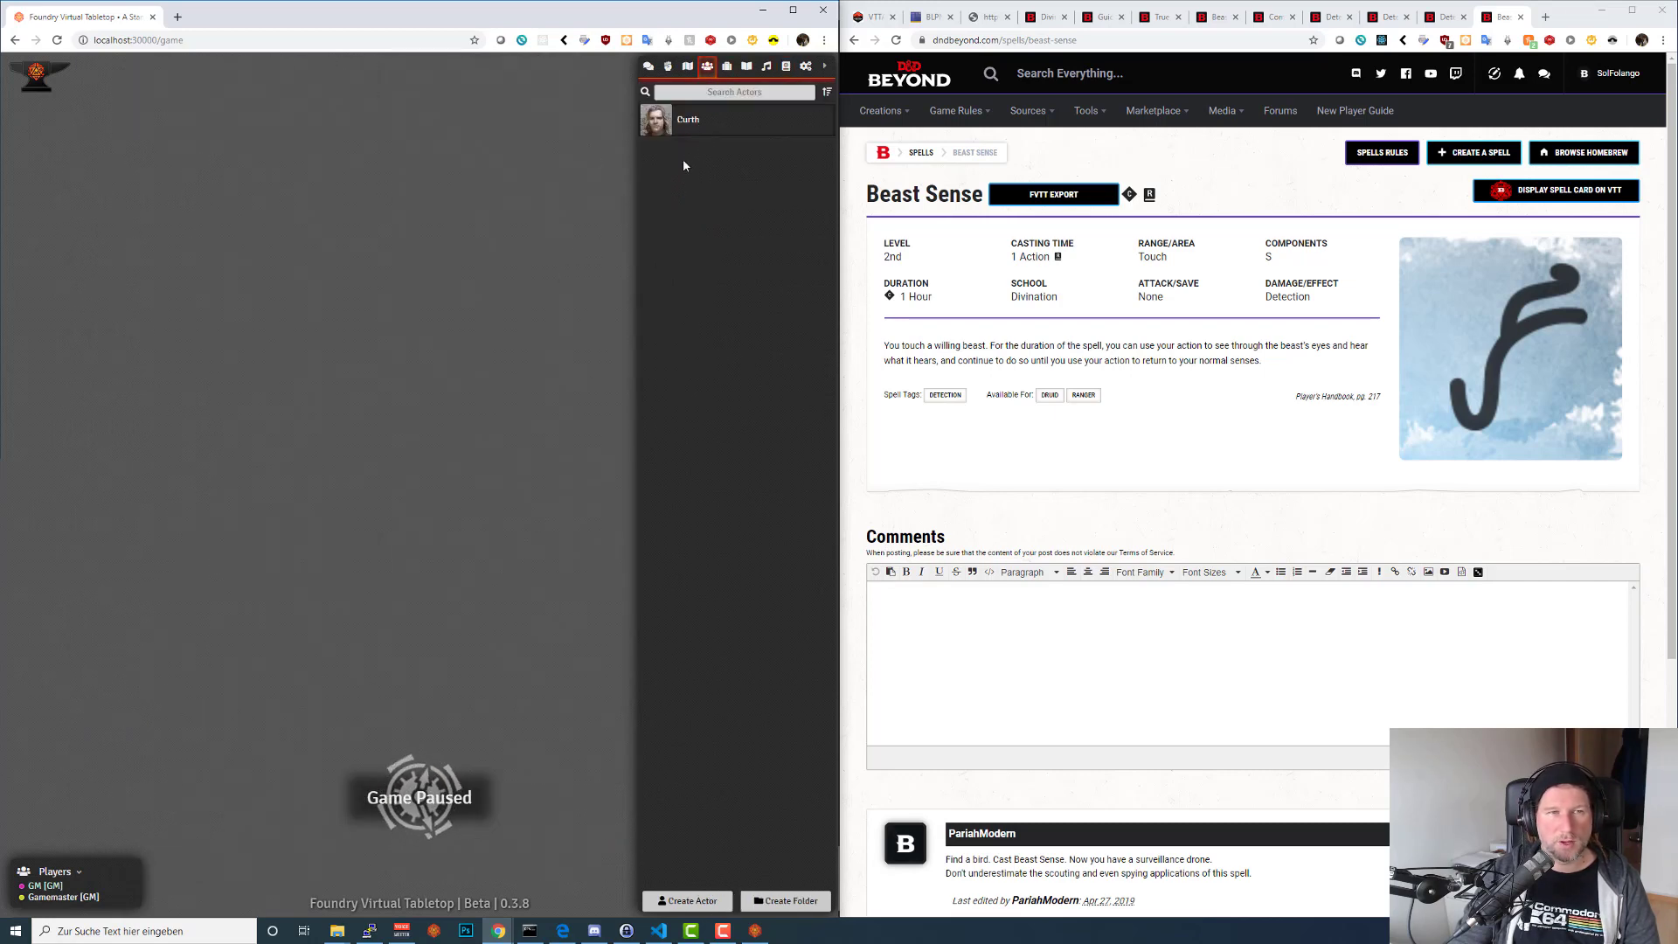
# Open D&D Beyond's Volo's Guide to Monsters and go to Redcap from its index of monster stat blocks.
pyautogui.click(1049, 77)
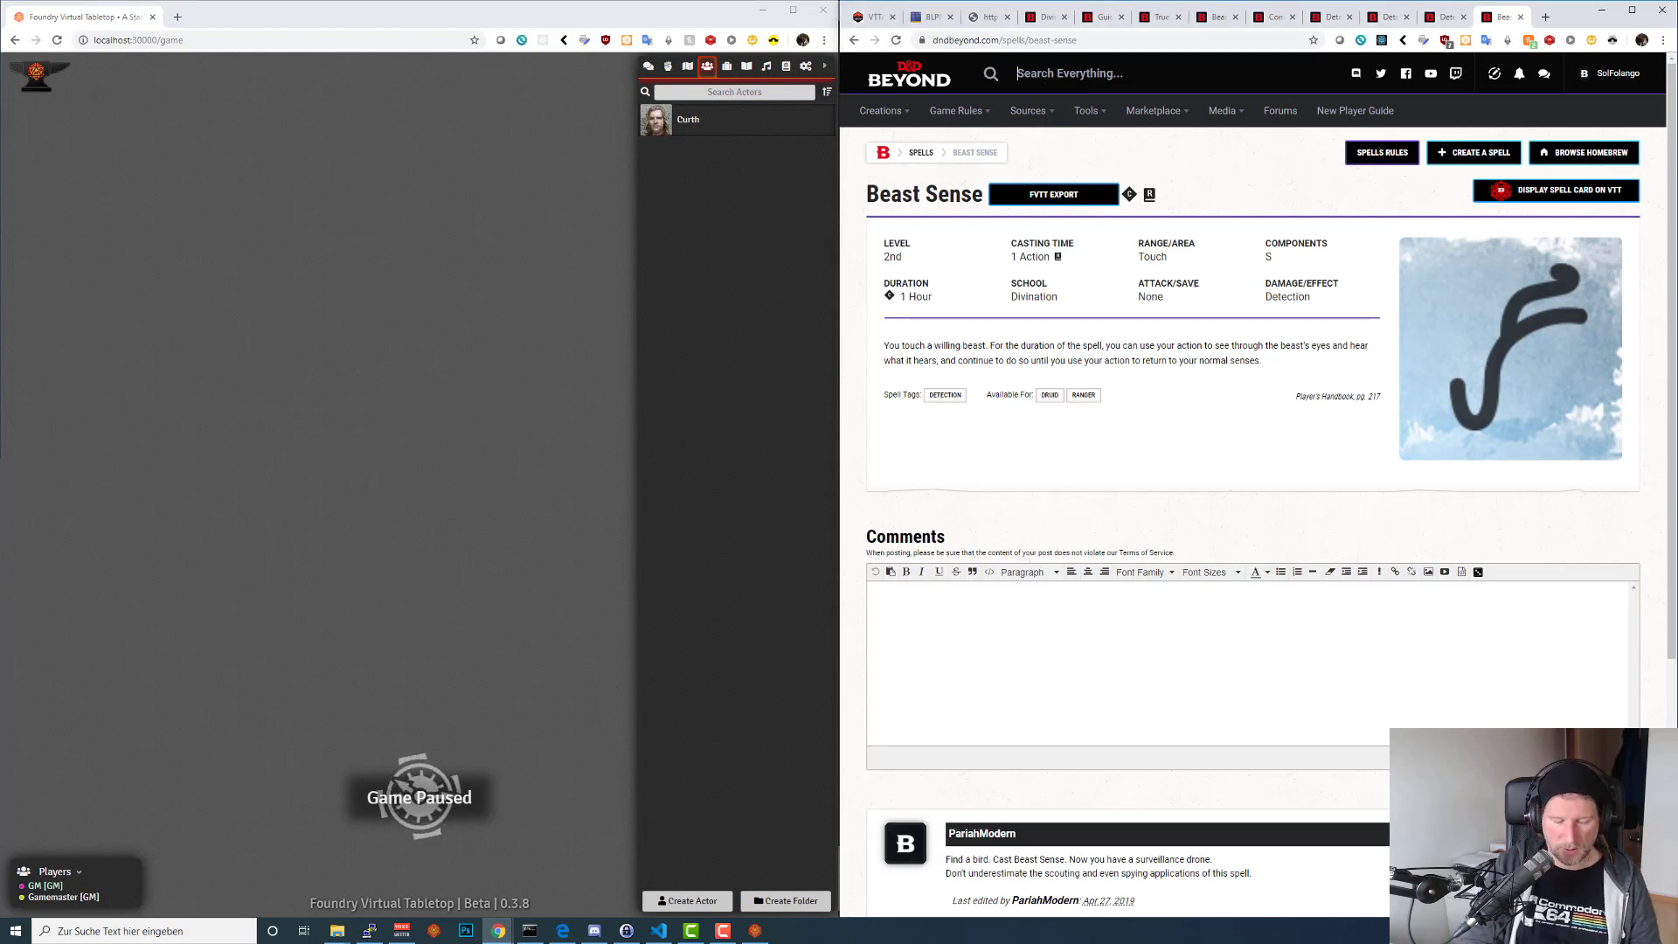
pyautogui.moveTo(993, 116)
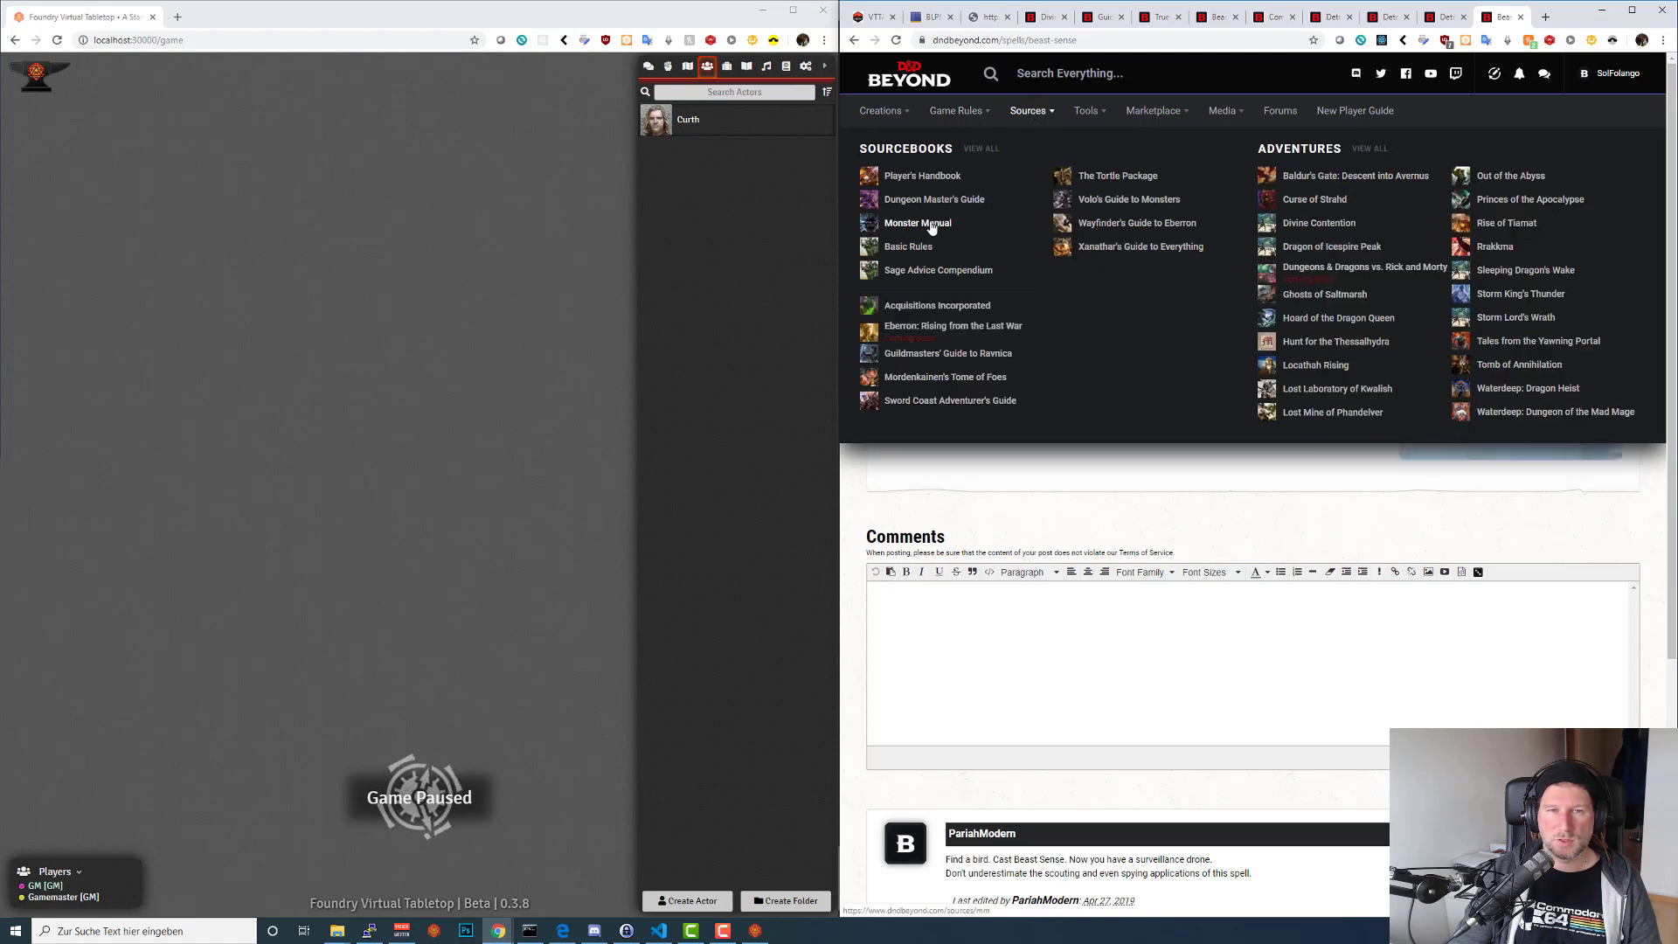
pyautogui.click(1099, 203)
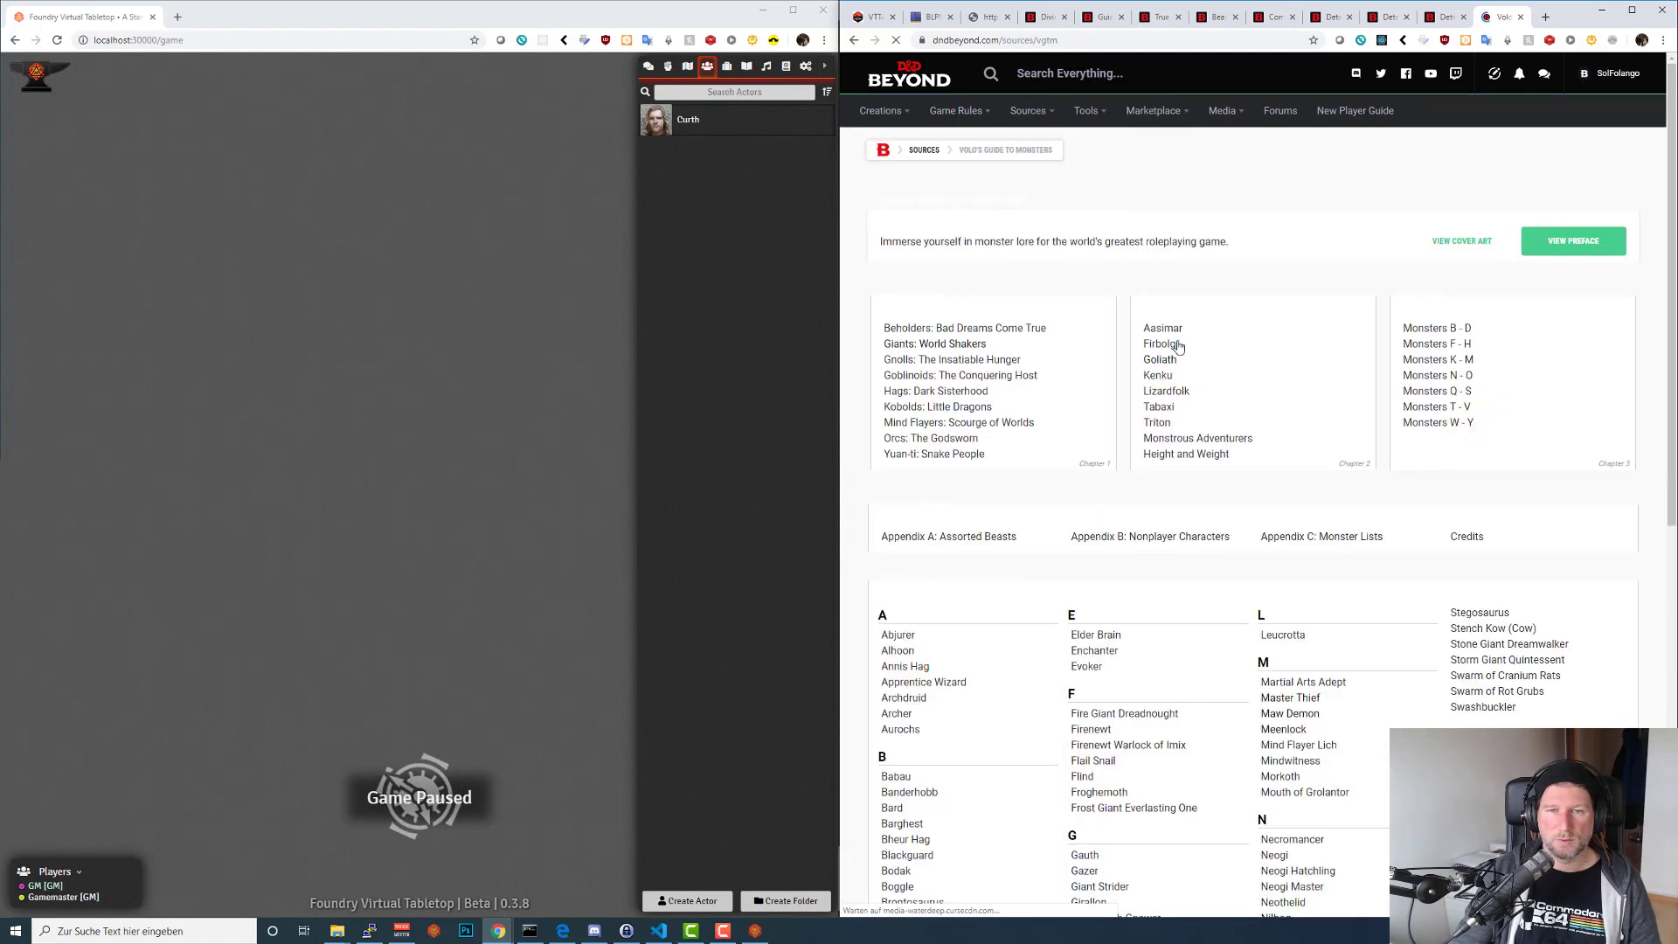
pyautogui.scroll(-5, 1347, 482)
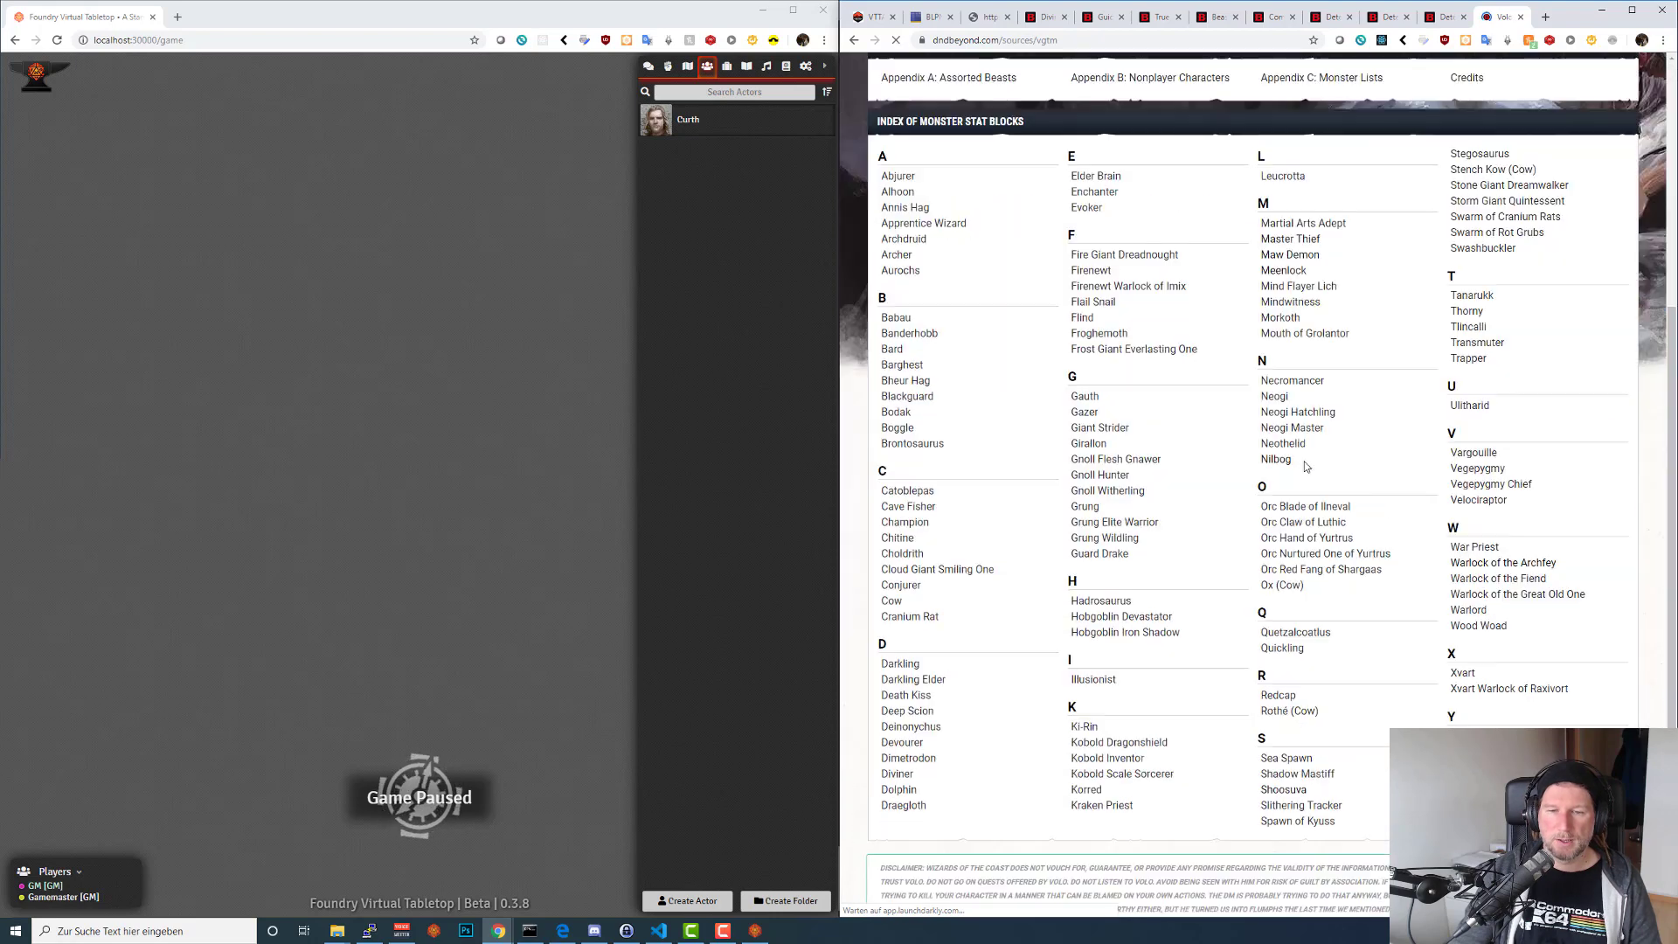
pyautogui.click(1329, 696)
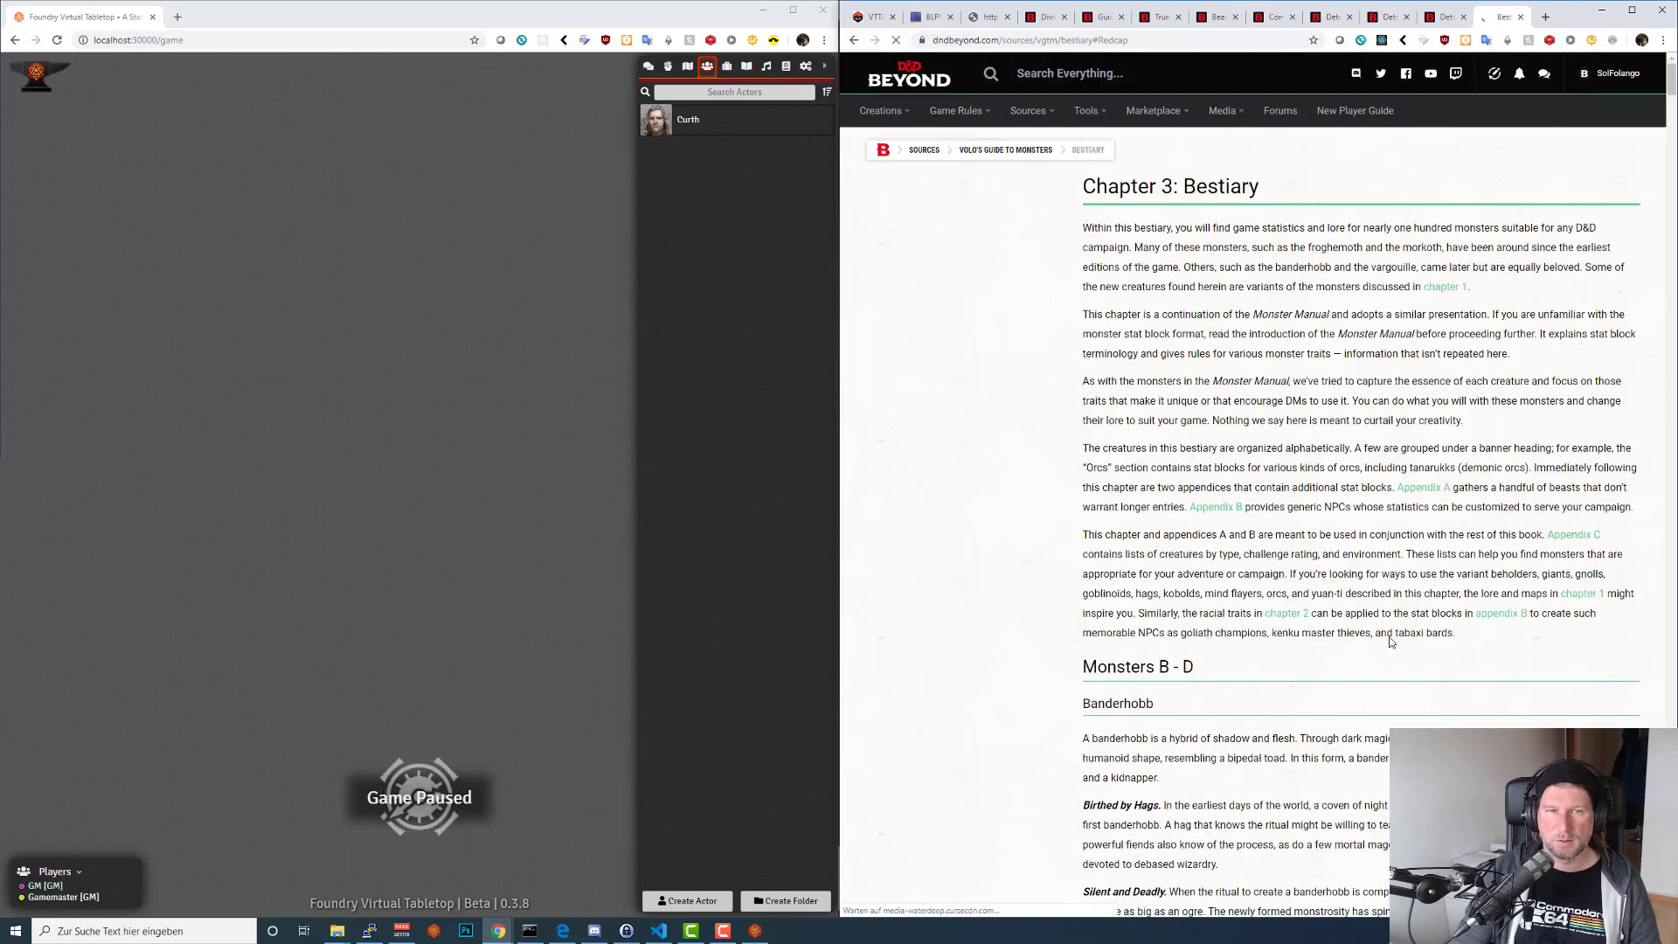
# Open the Banderhobb's monster page in a separate background tab from its stat block in the bestiary chapter.
pyautogui.scroll(-8, 1143, 438)
pyautogui.scroll(-1, 1143, 438)
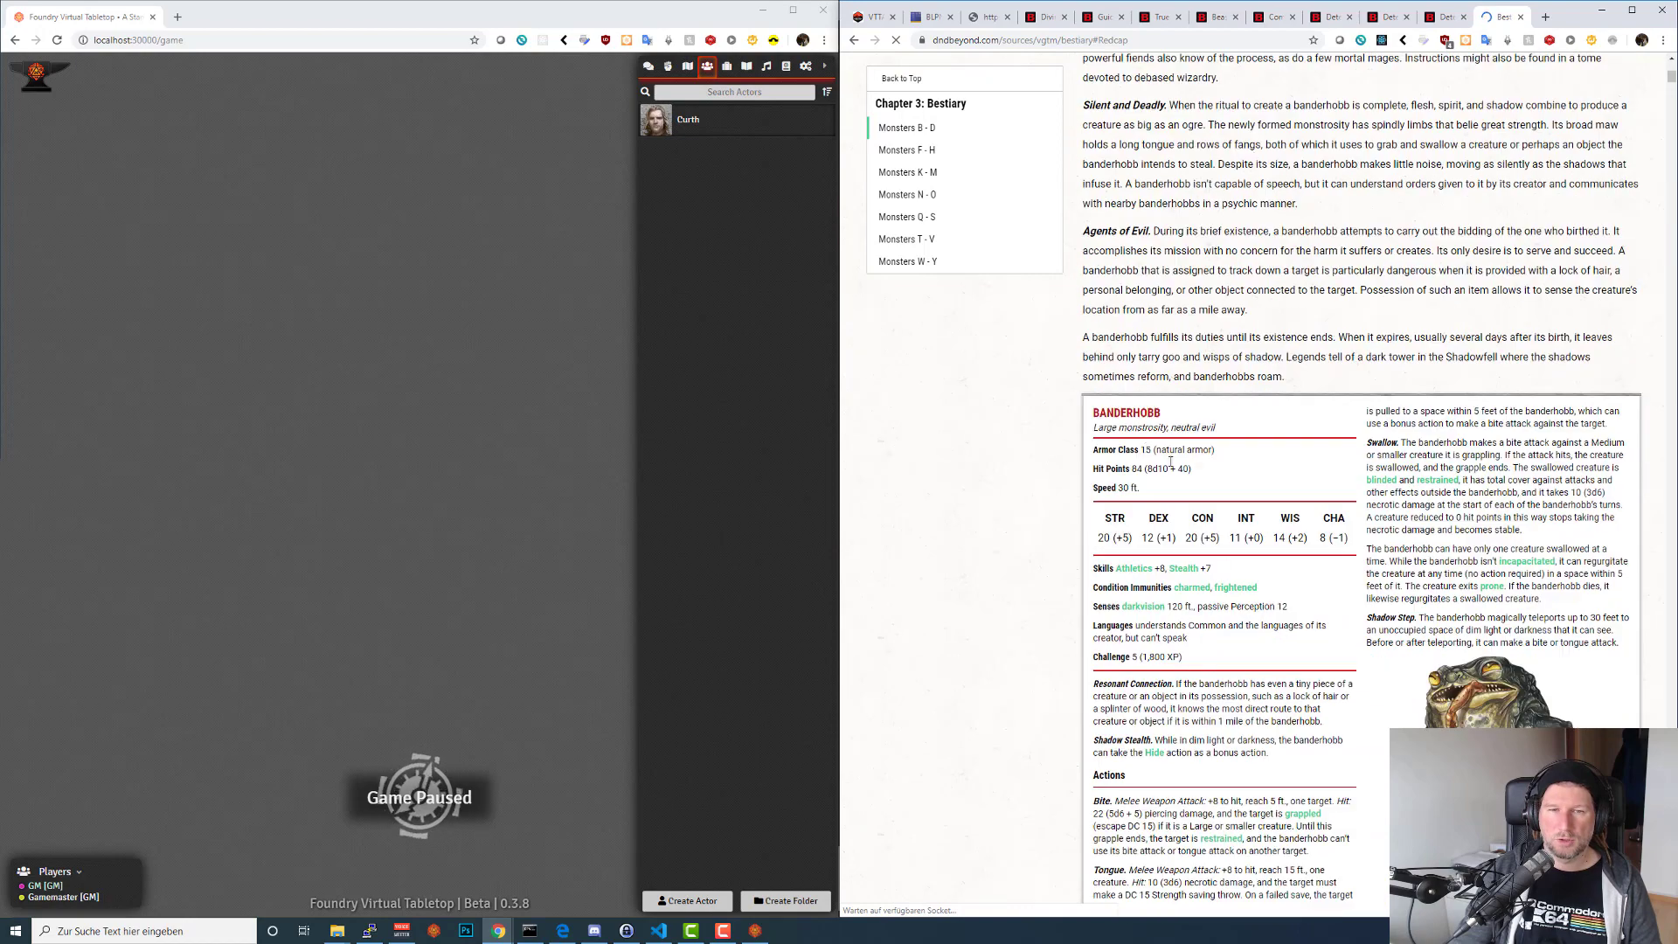
pyautogui.rightClick(1146, 416)
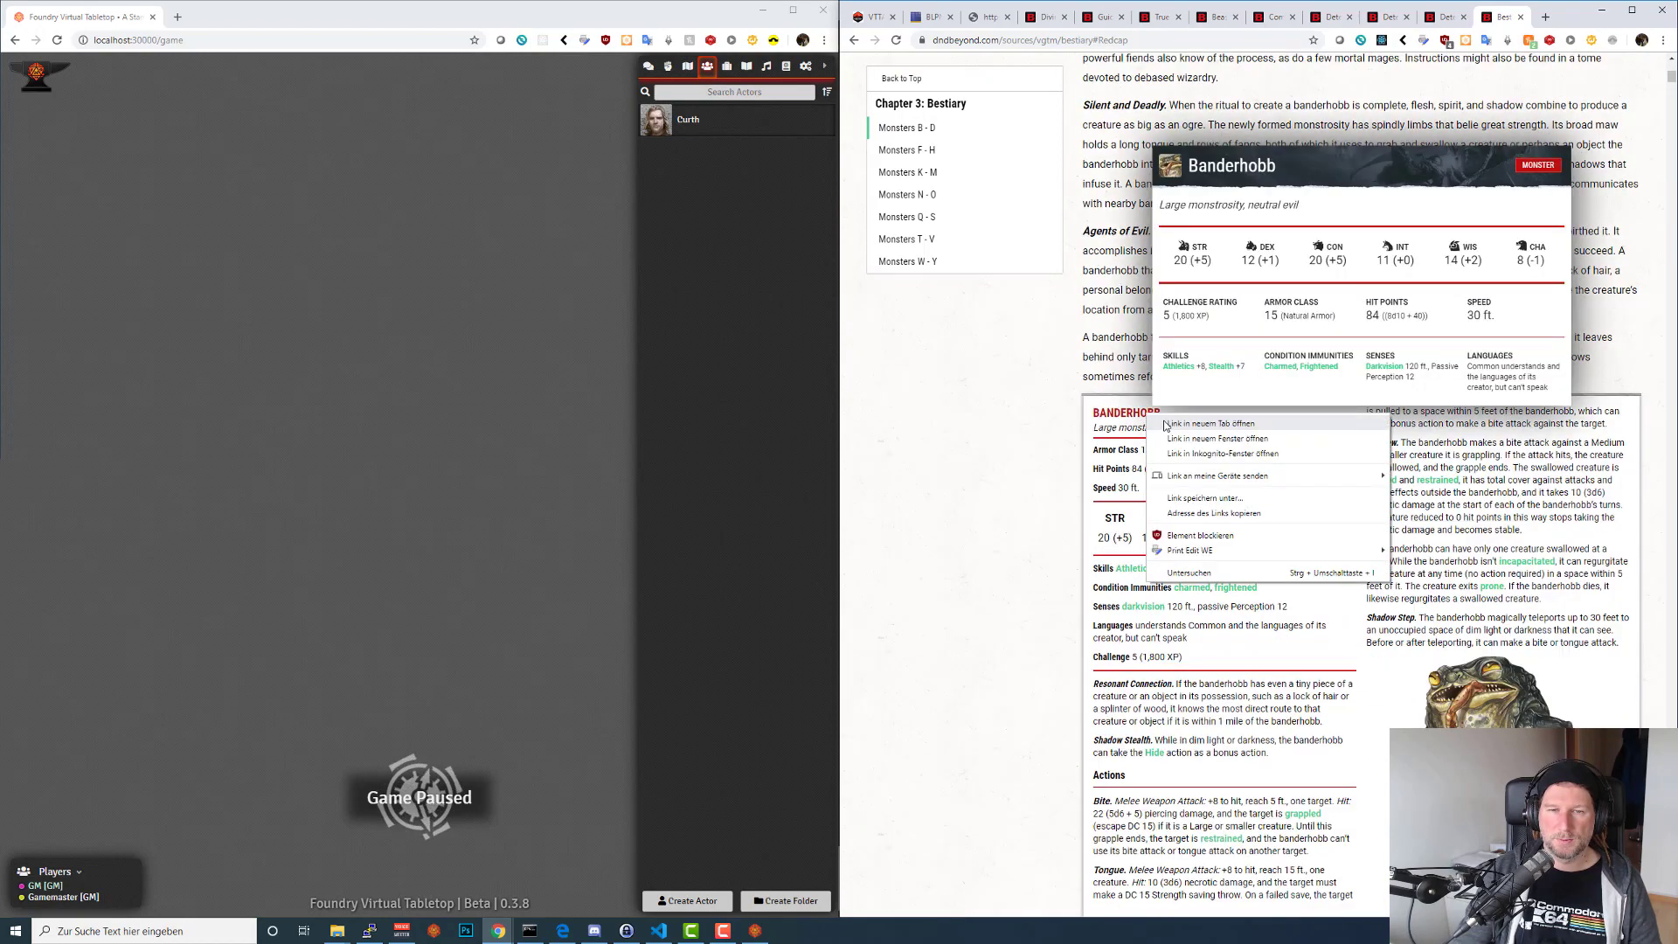
pyautogui.click(1211, 423)
# Open the Barghest's monster page from its stat block in the bestiary chapter.
pyautogui.scroll(-10, 1179, 626)
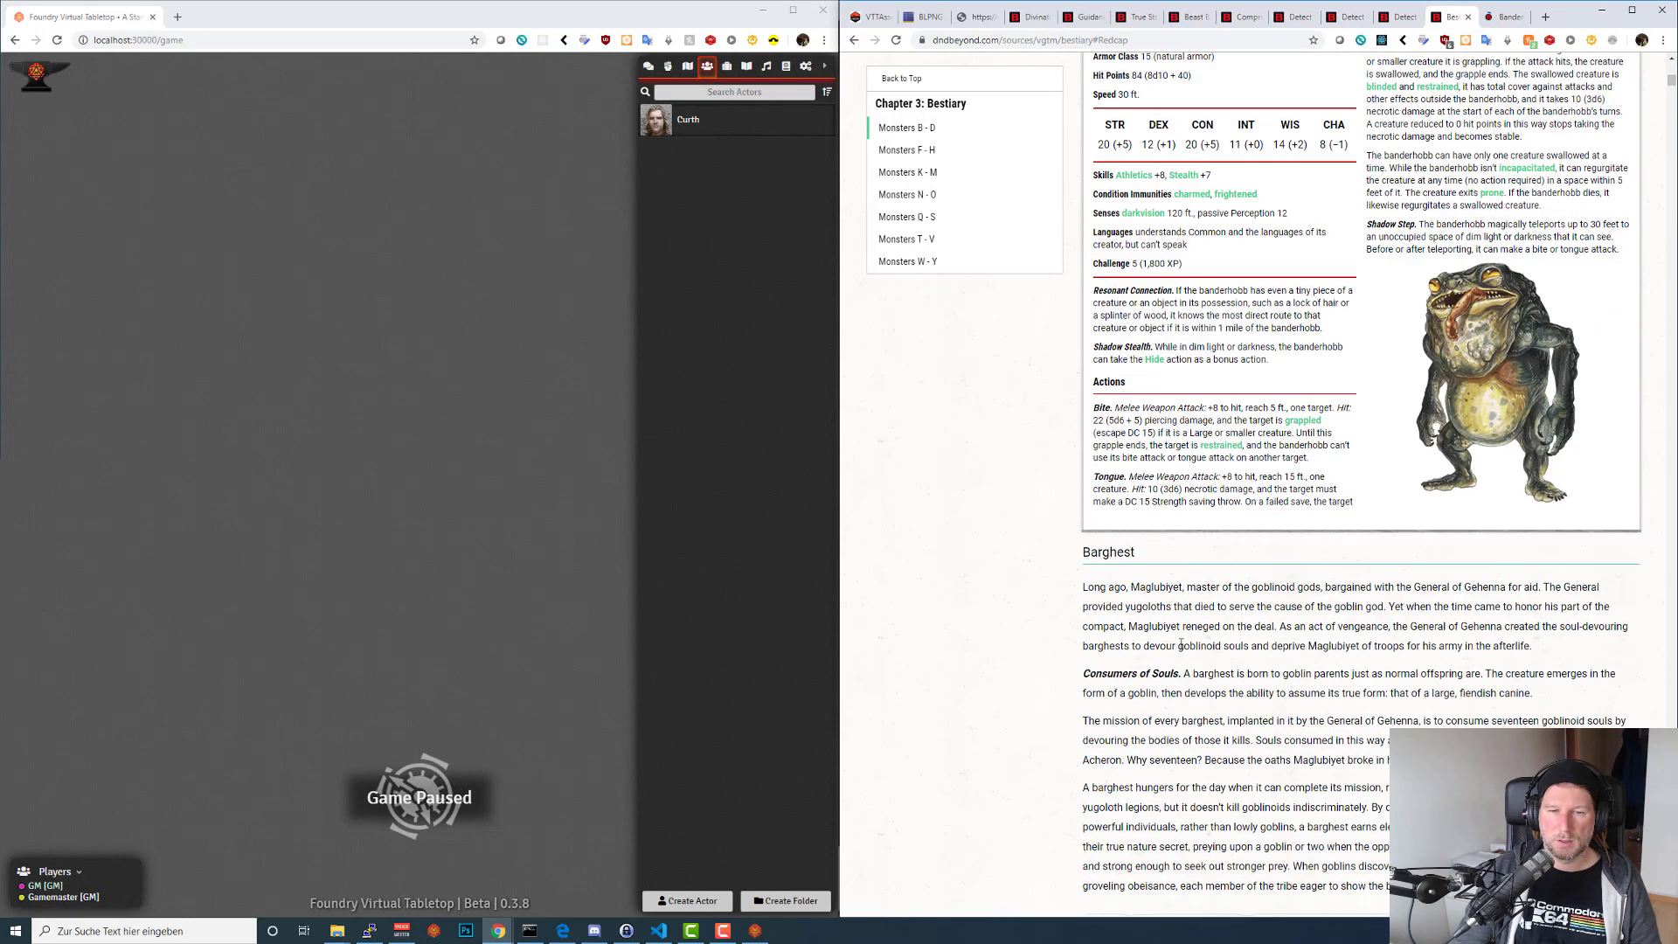
pyautogui.scroll(-5, 1179, 626)
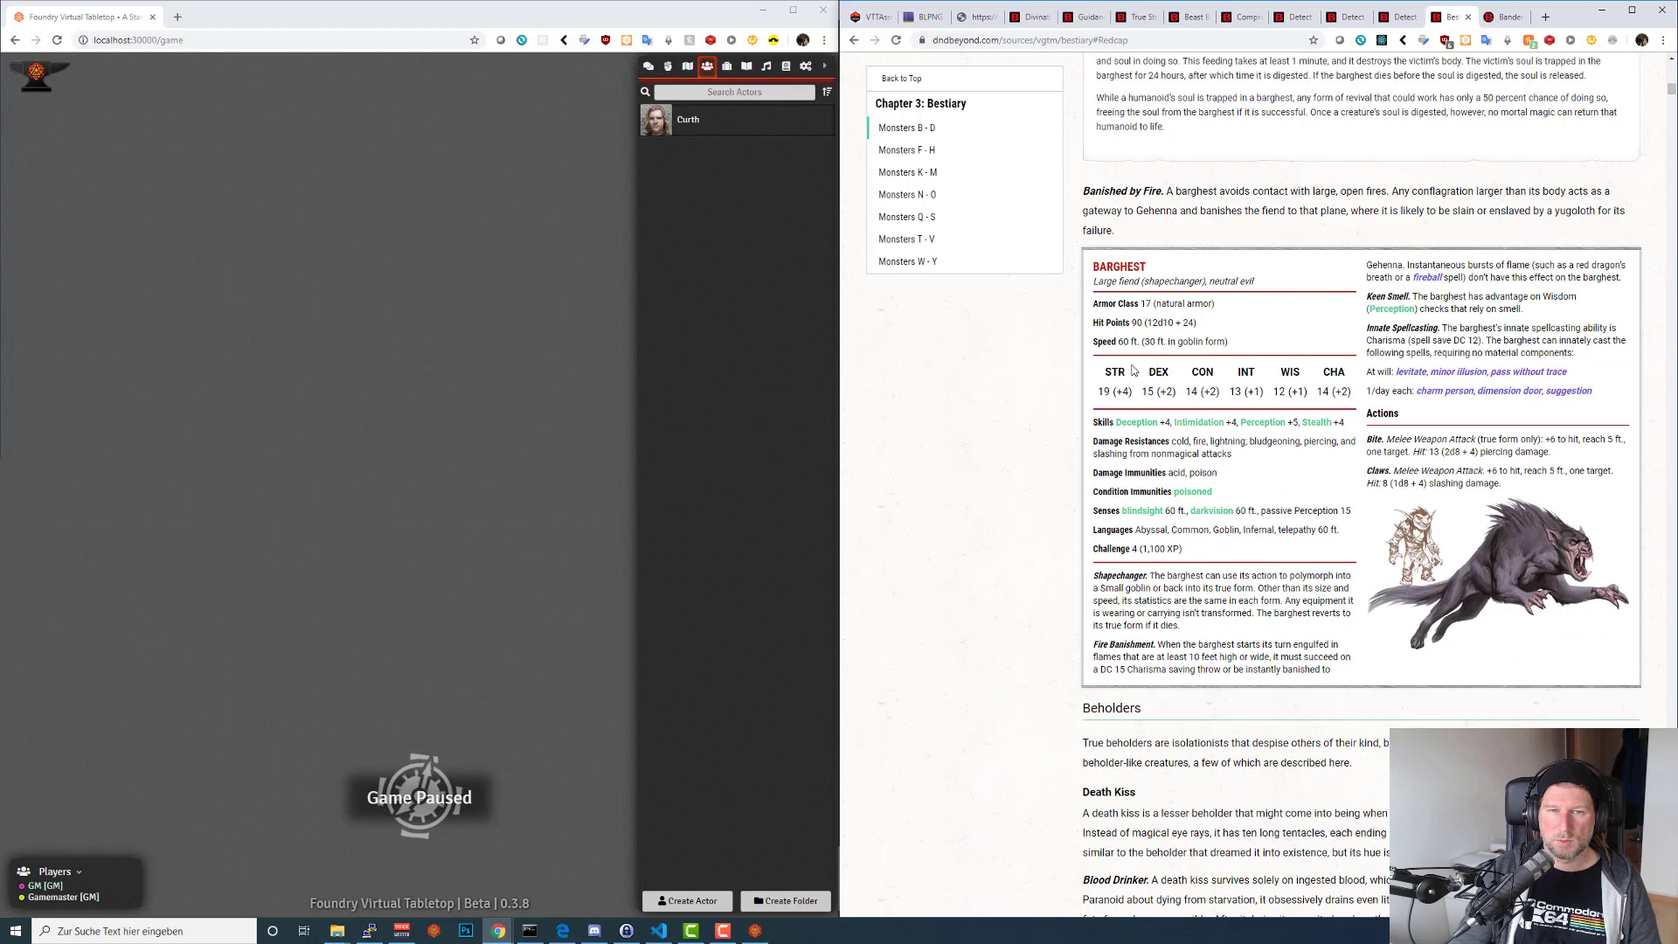
pyautogui.click(1110, 268)
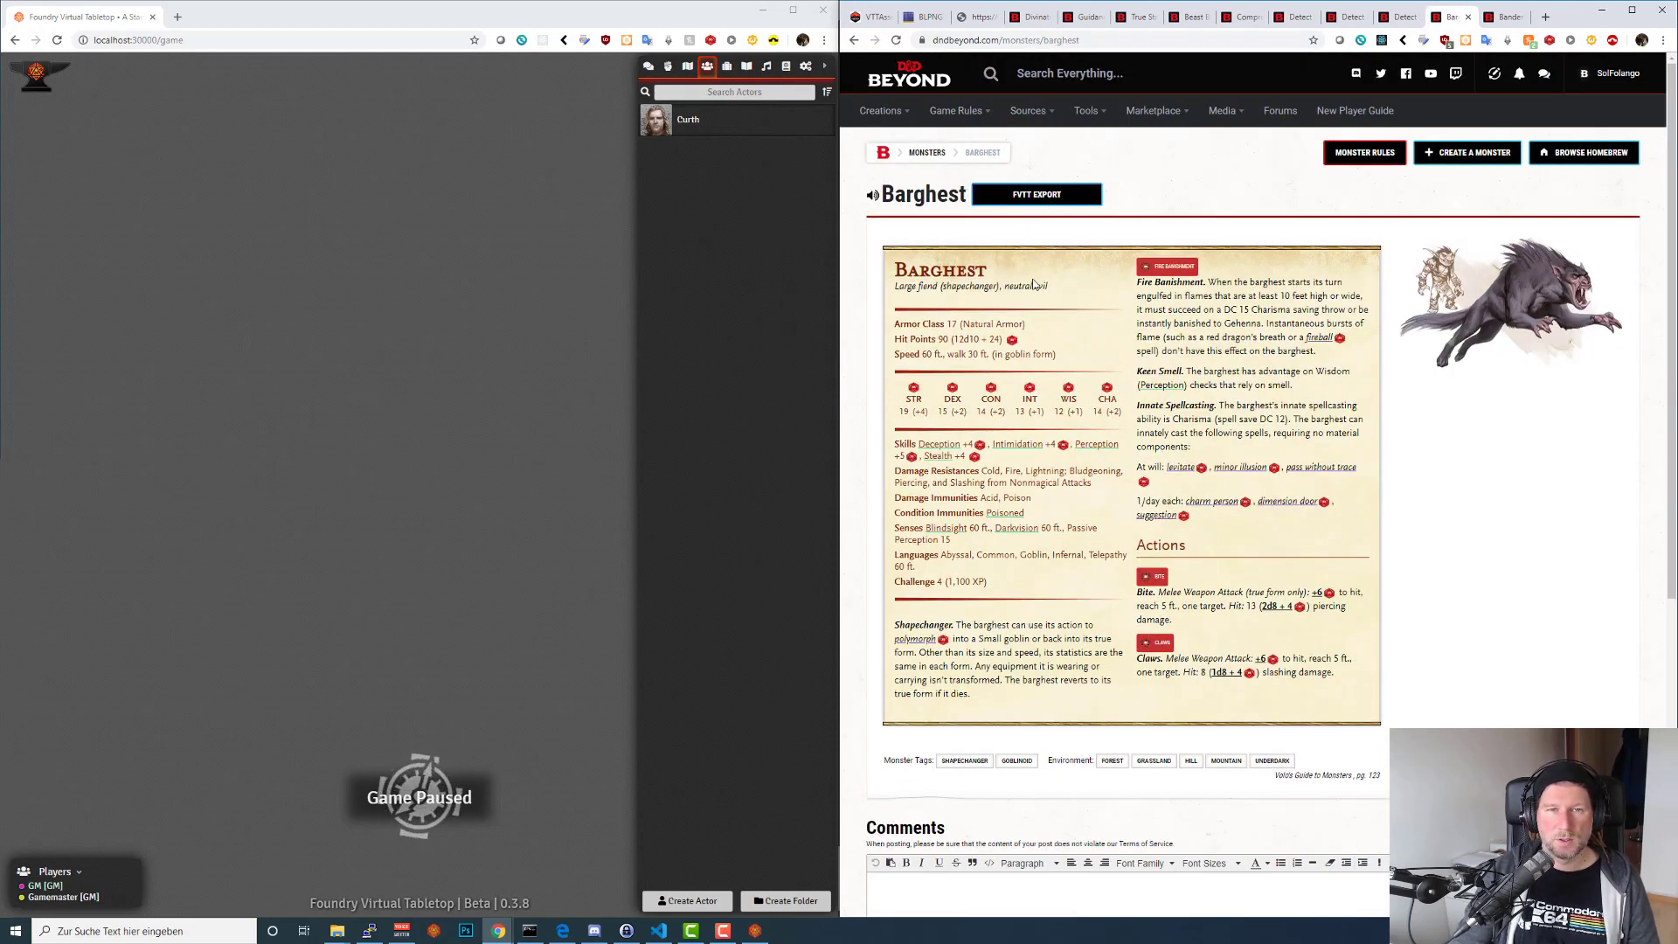
# Reload the Foundry game and export the Barghest to it from its D&D Beyond page.
pyautogui.click(776, 147)
pyautogui.press('F5')
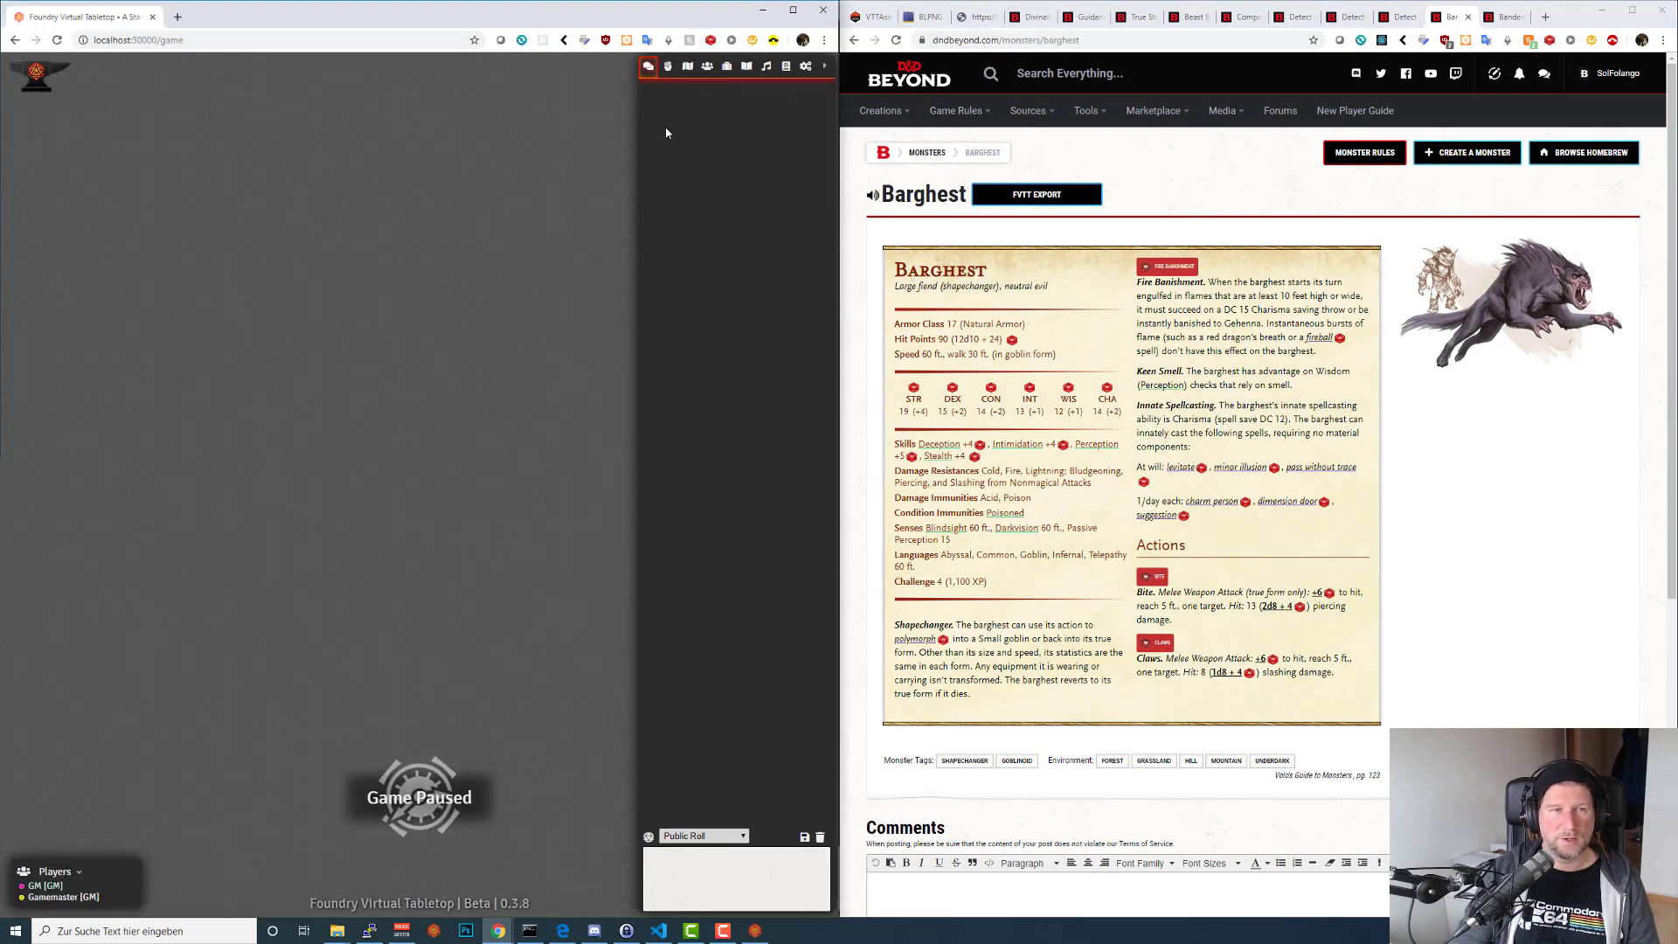
pyautogui.click(1027, 195)
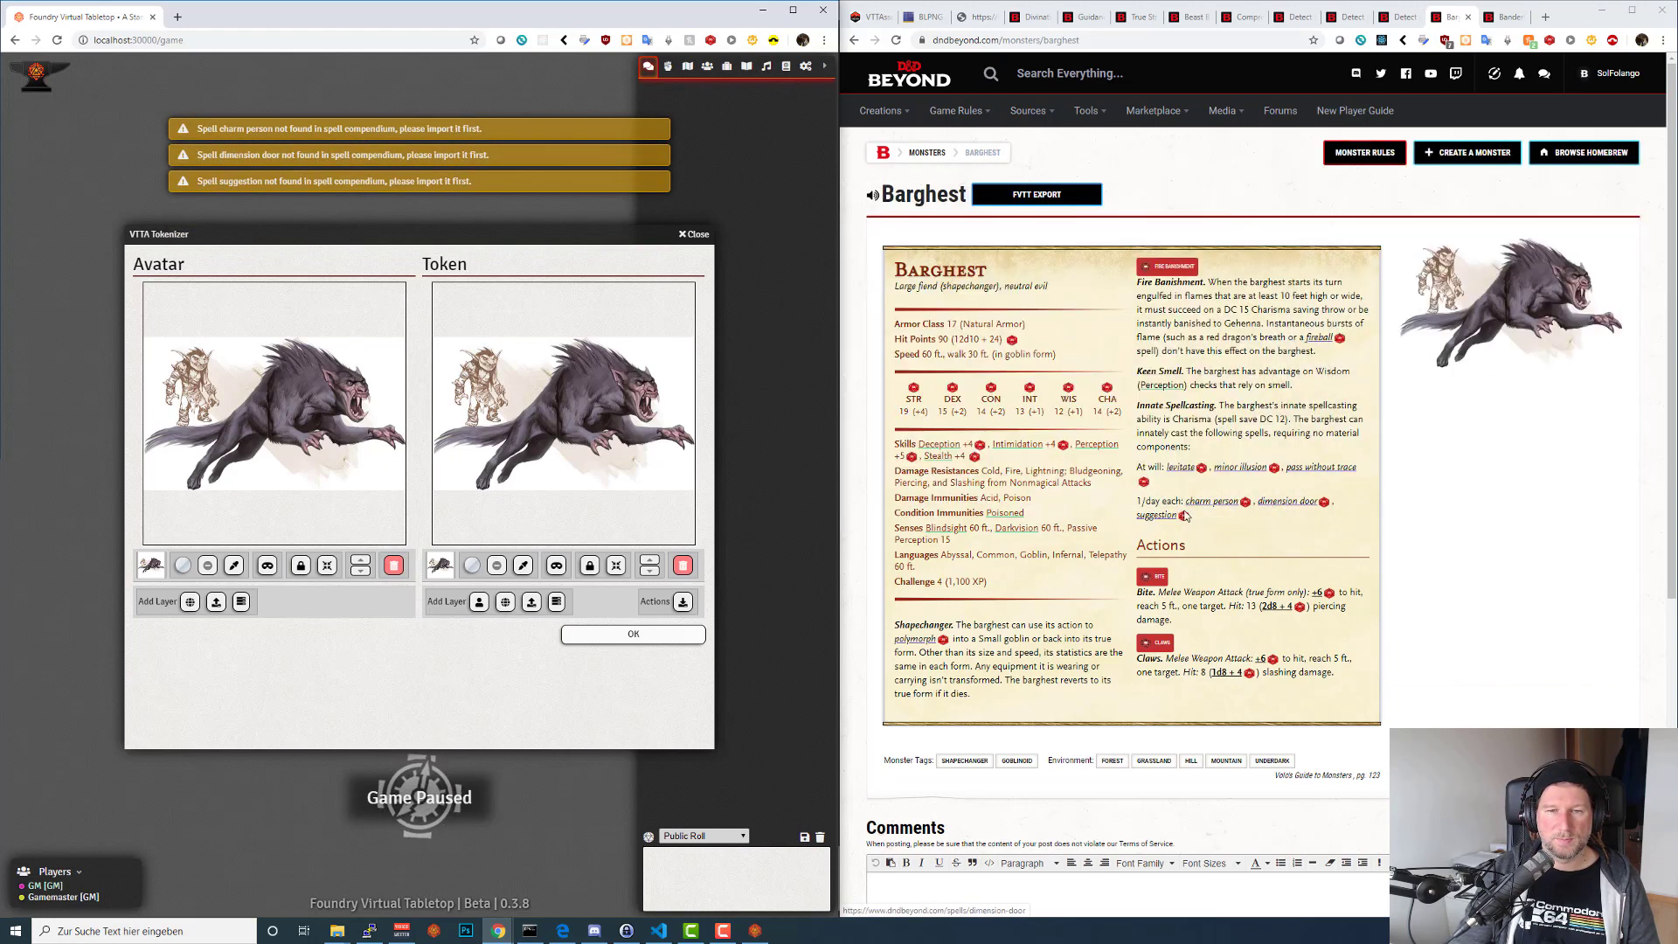
pyautogui.moveTo(1186, 470)
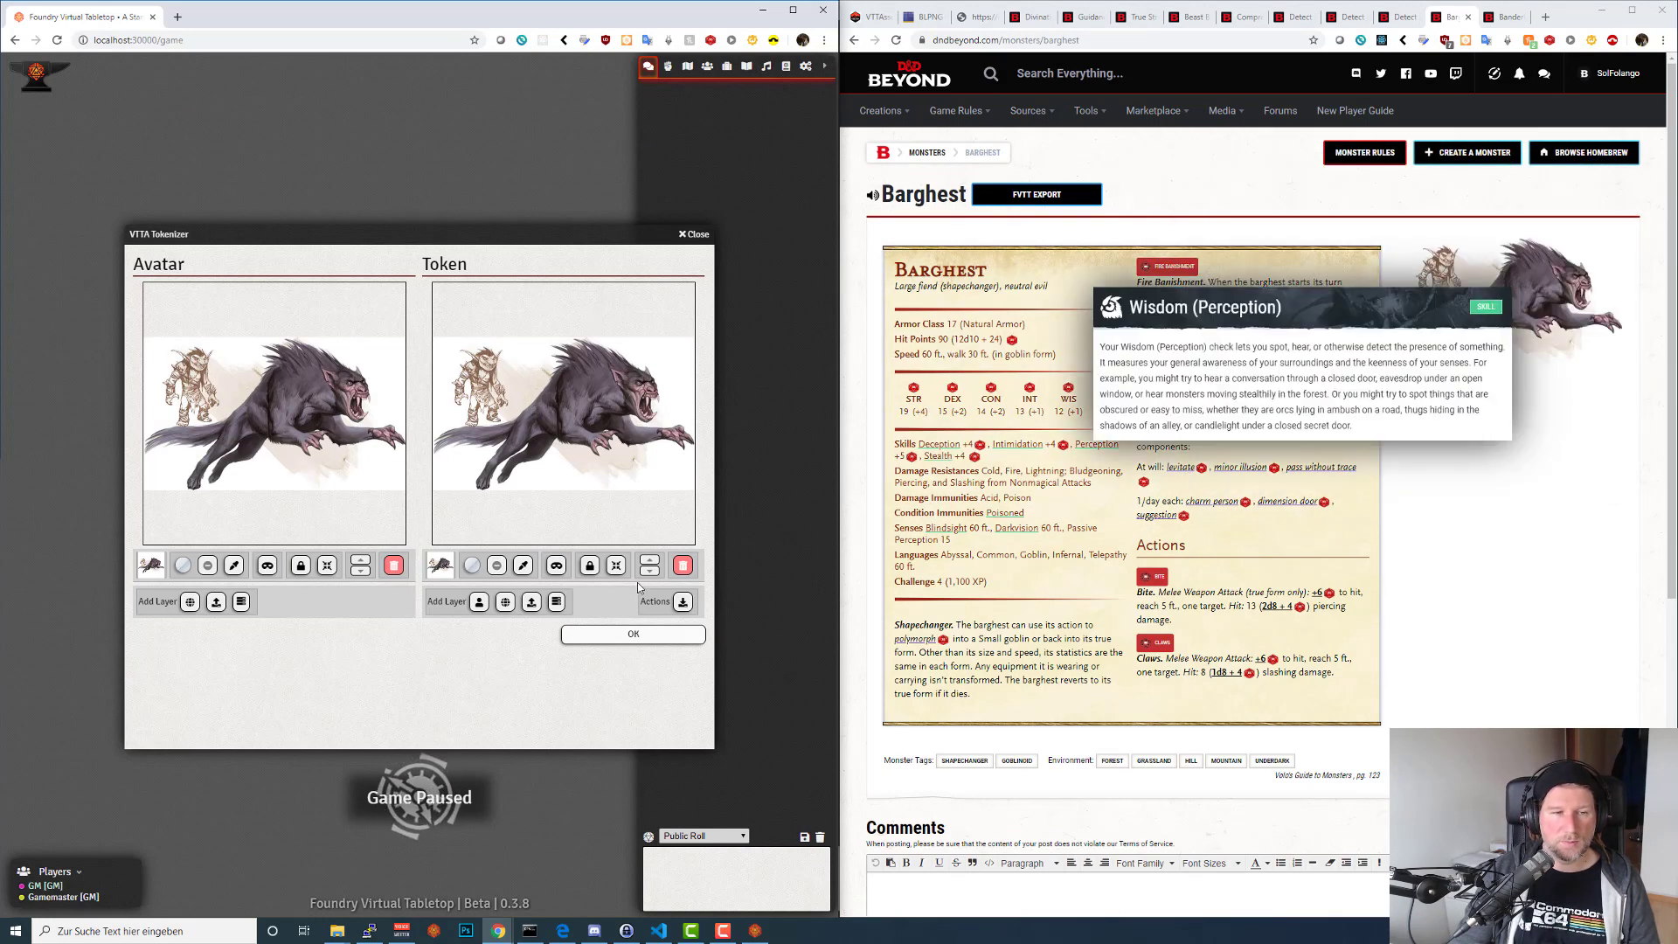
# Add the image 315815-Gold.png as a new layer on the Barghest's token and make that ring layer the mask.
pyautogui.click(531, 603)
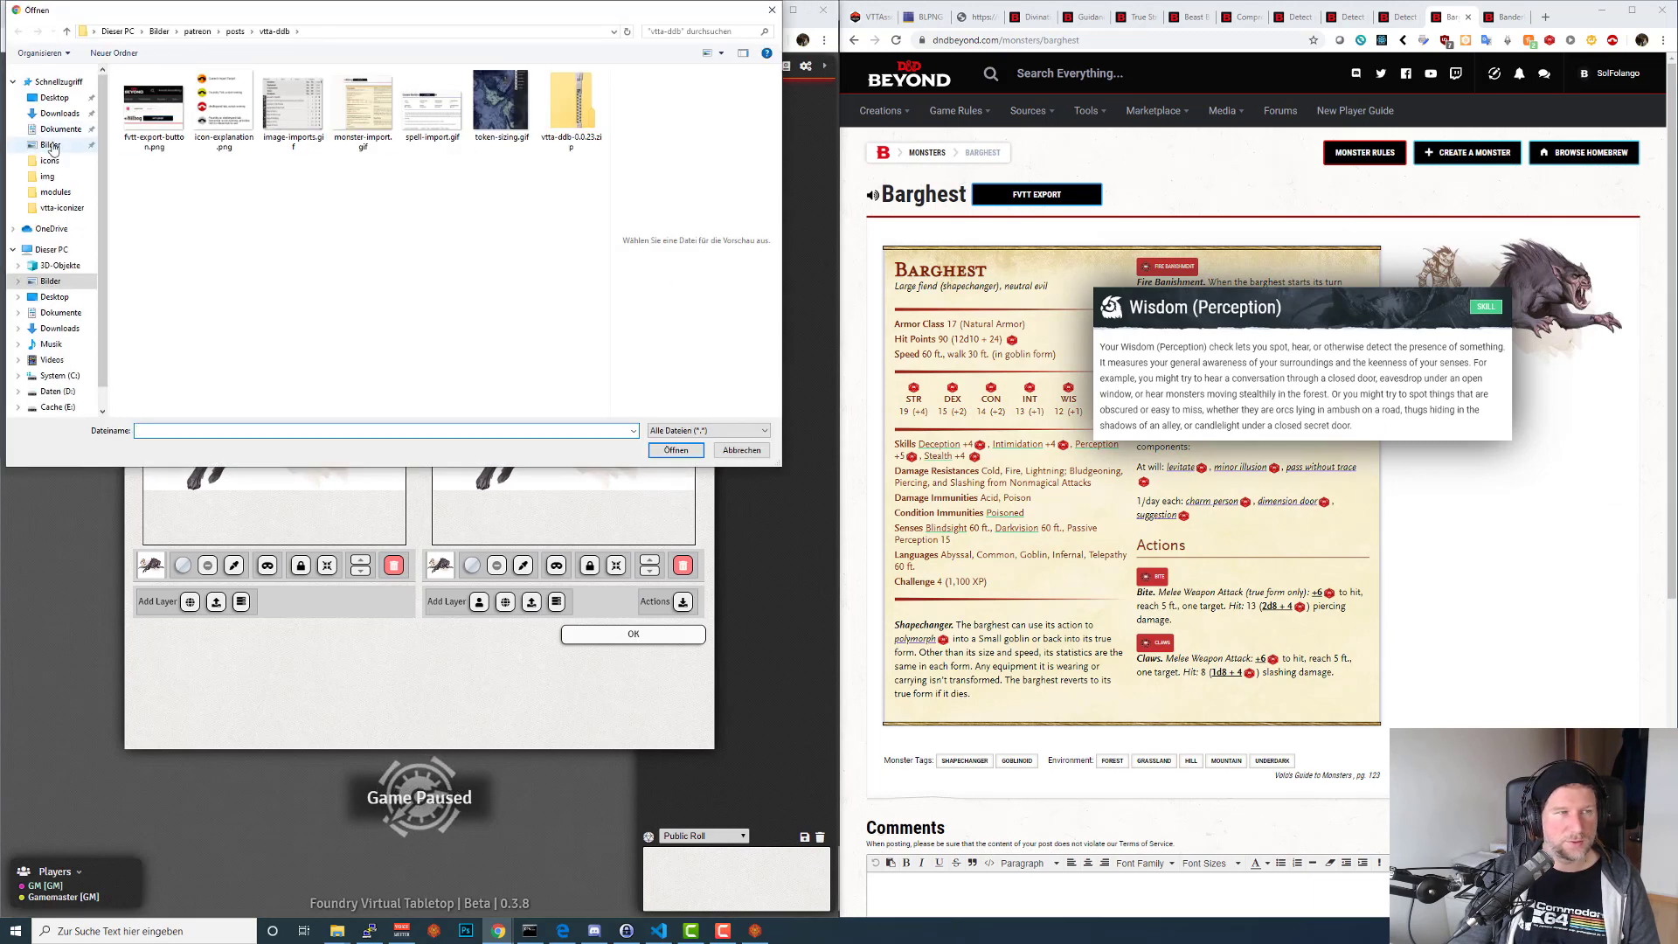
pyautogui.click(50, 144)
pyautogui.click(233, 188)
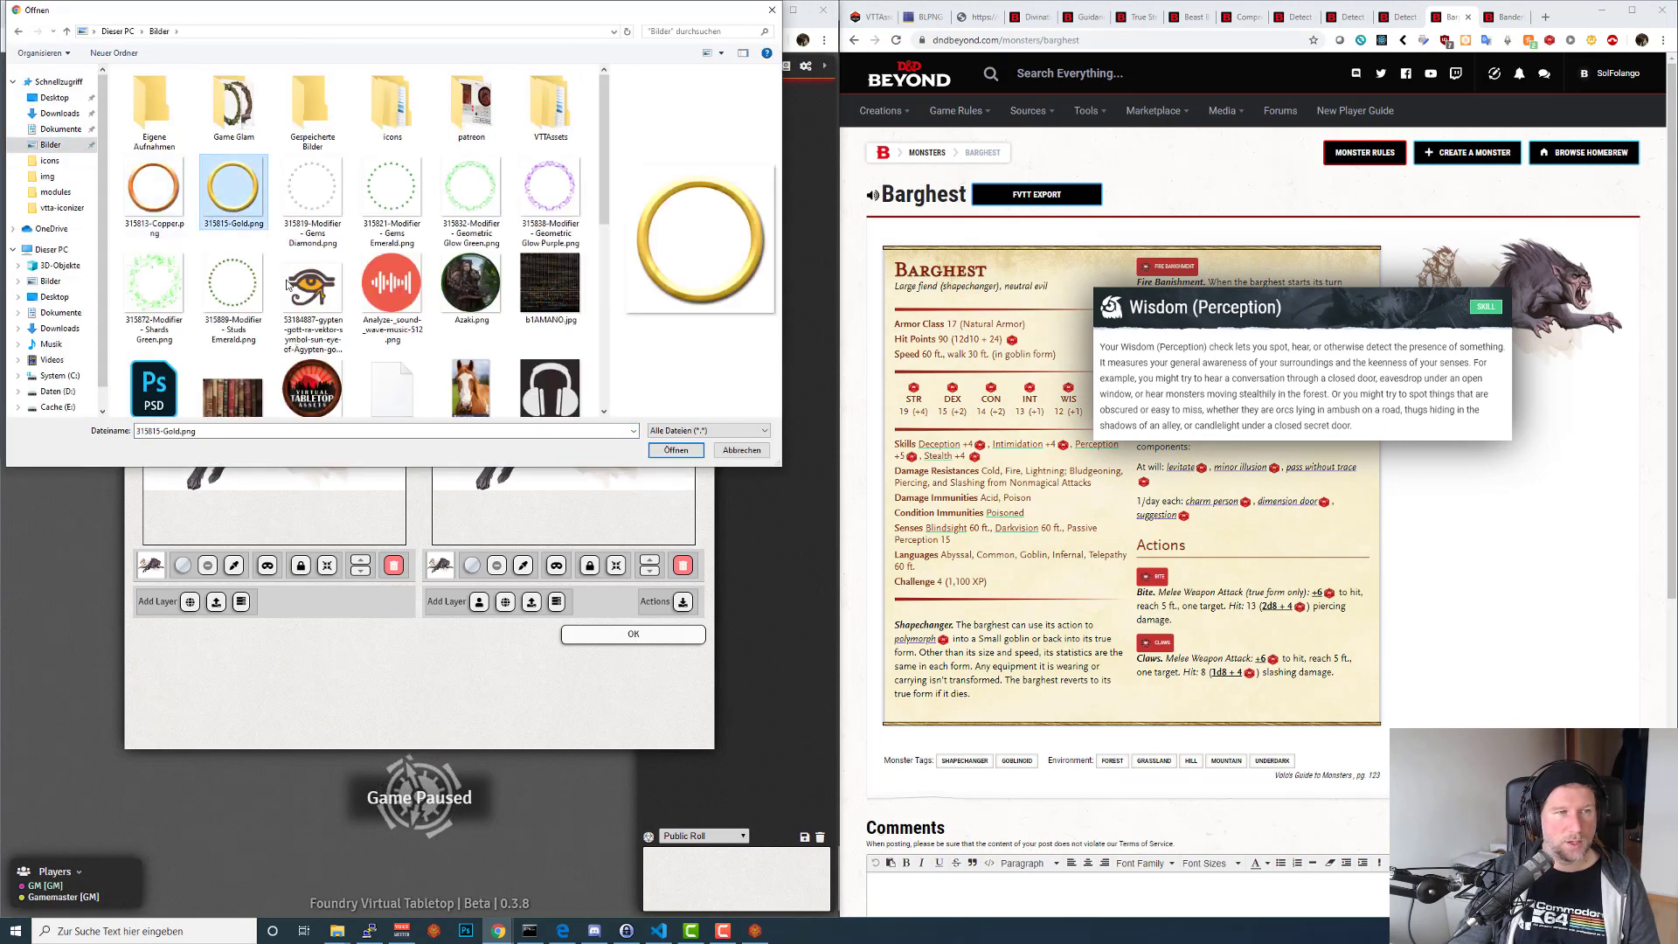
pyautogui.click(671, 451)
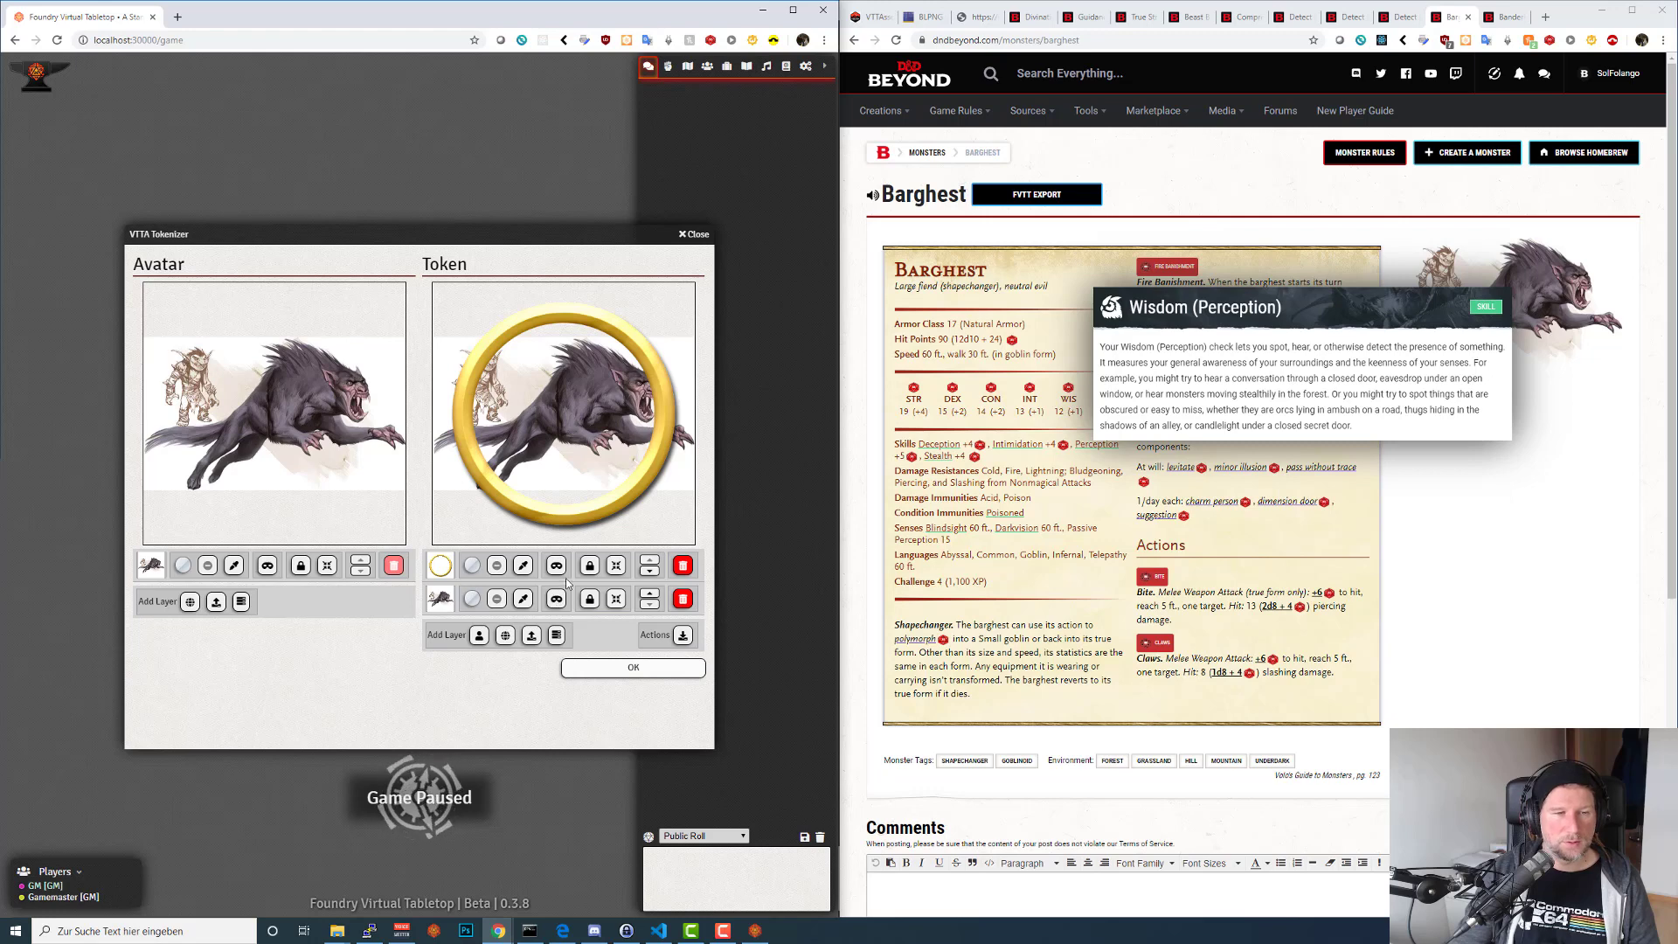
pyautogui.click(563, 569)
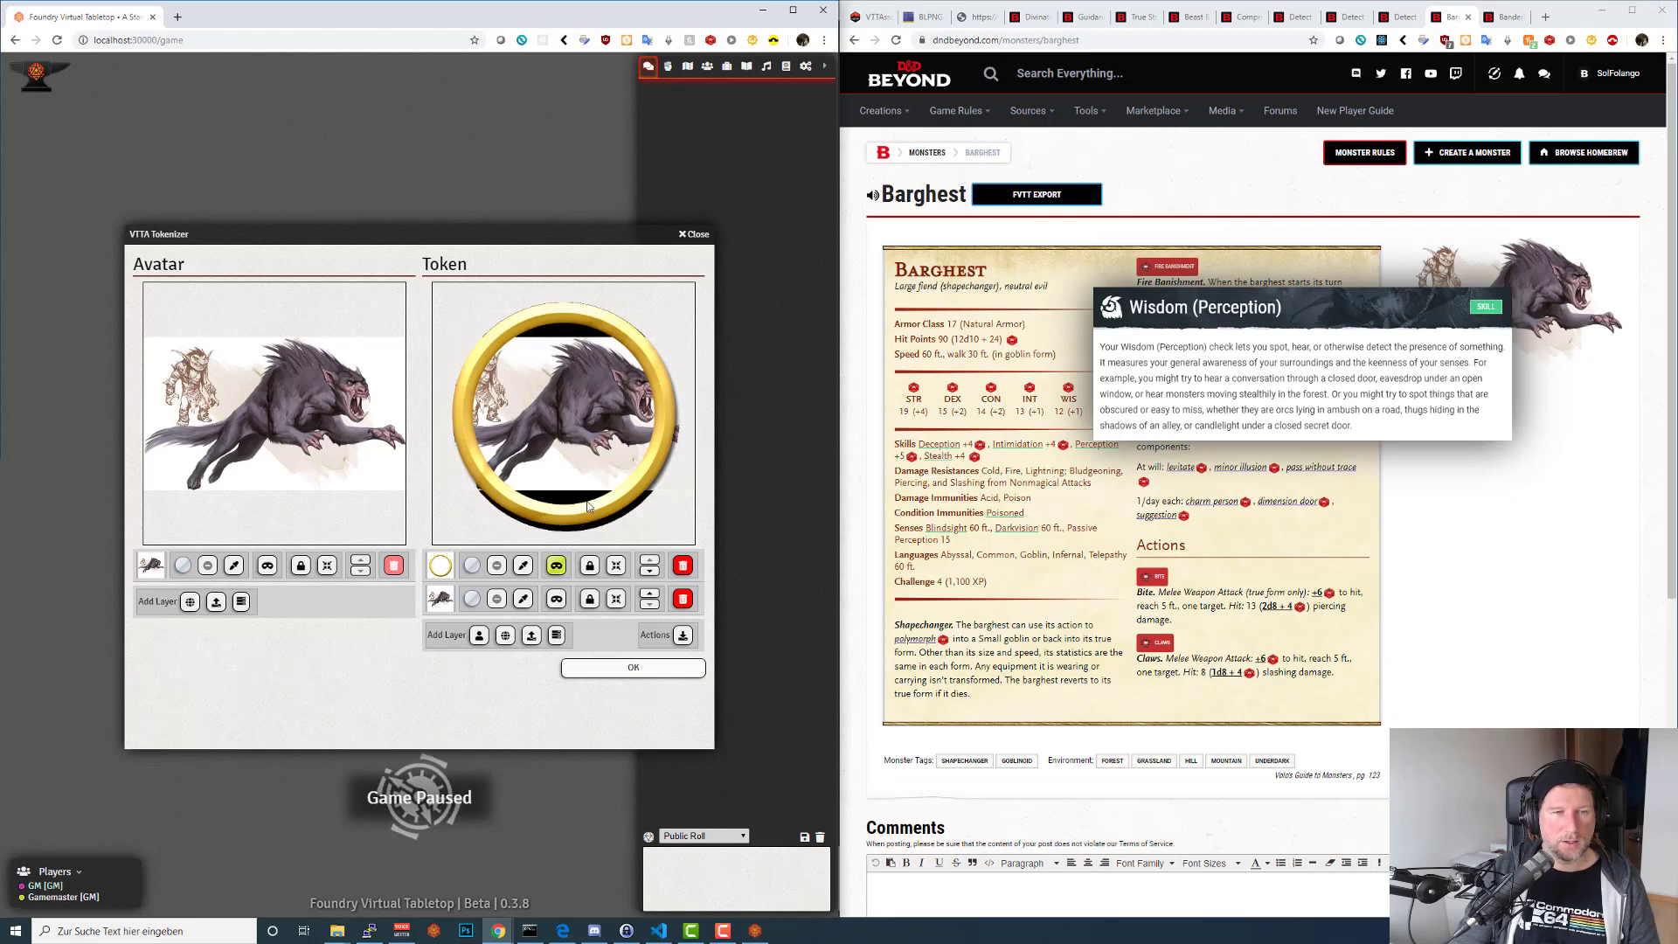
# Give the Barghest layer a white background picked from its image, enlarge and reposition the creature inside the gold ring, and accept the token.
pyautogui.click(524, 599)
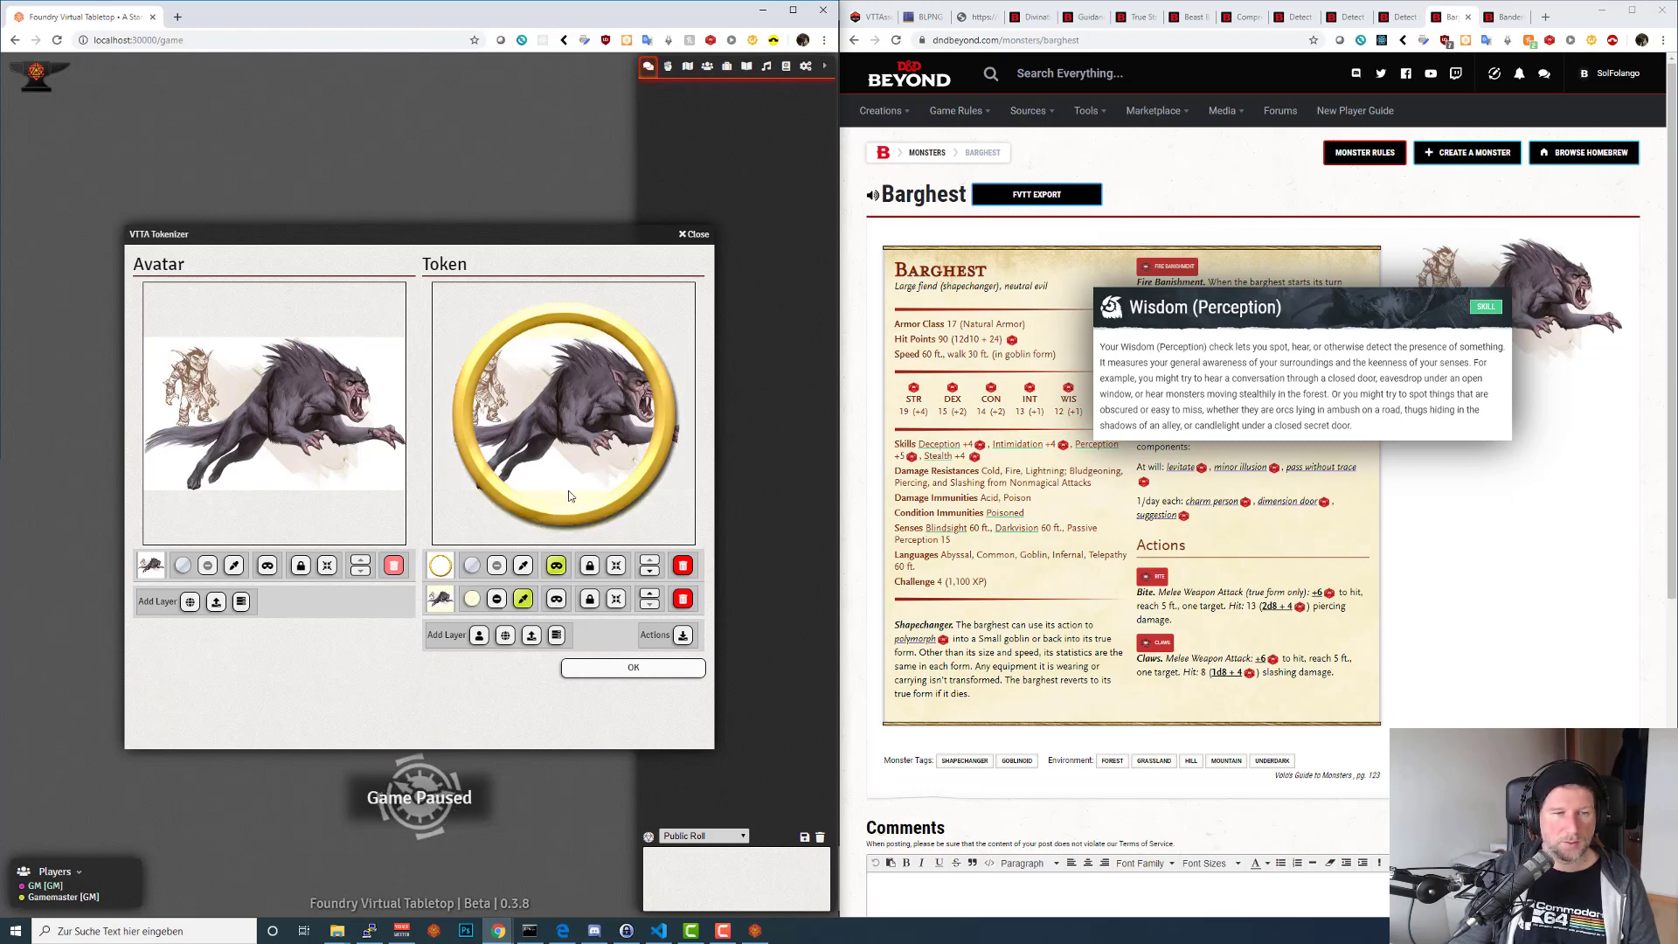
pyautogui.click(545, 495)
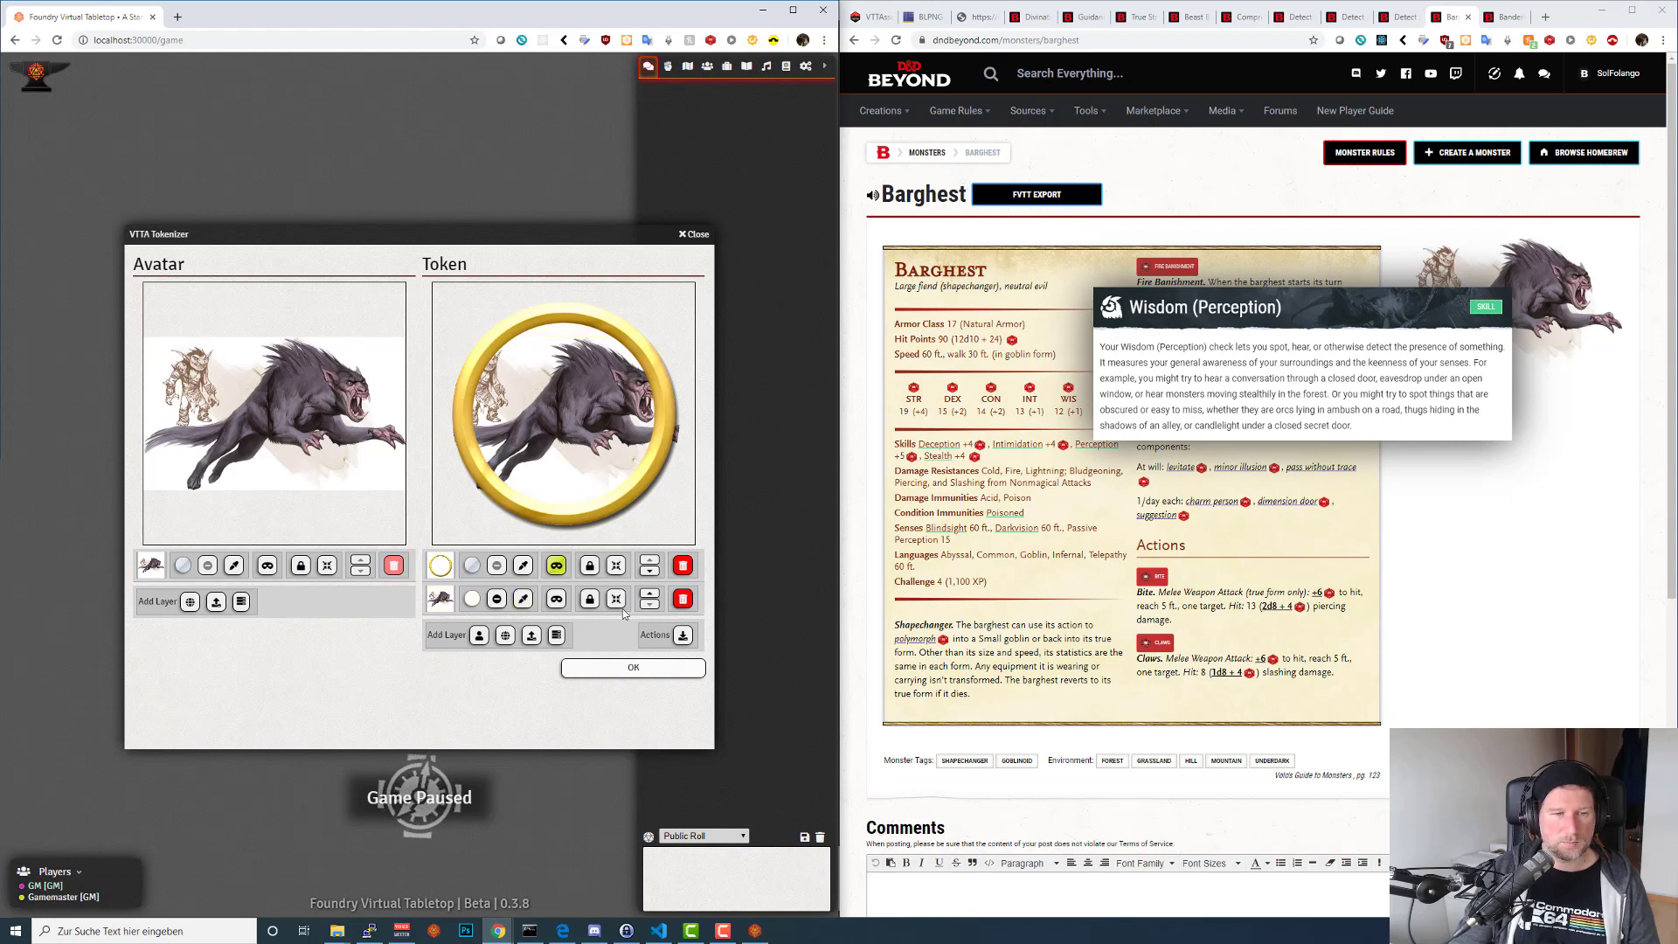
pyautogui.click(591, 600)
pyautogui.scroll(-4, 584, 444)
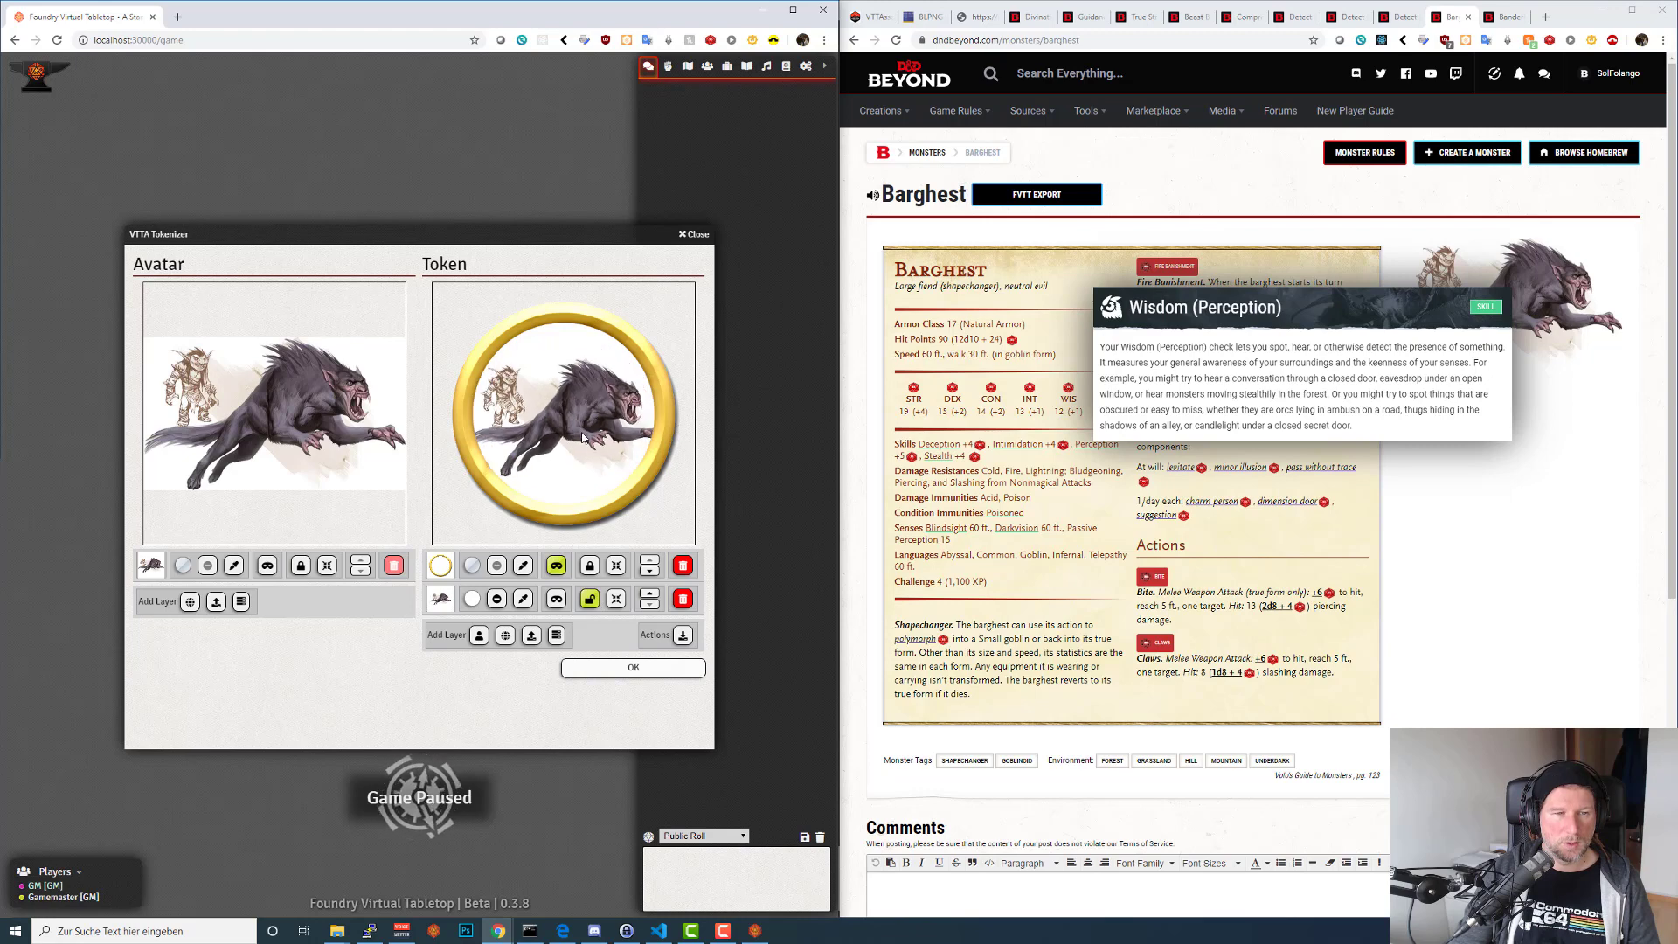
pyautogui.moveTo(574, 447); pyautogui.dragTo(542, 464)
pyautogui.scroll(6, 549, 449)
pyautogui.scroll(3, 549, 449)
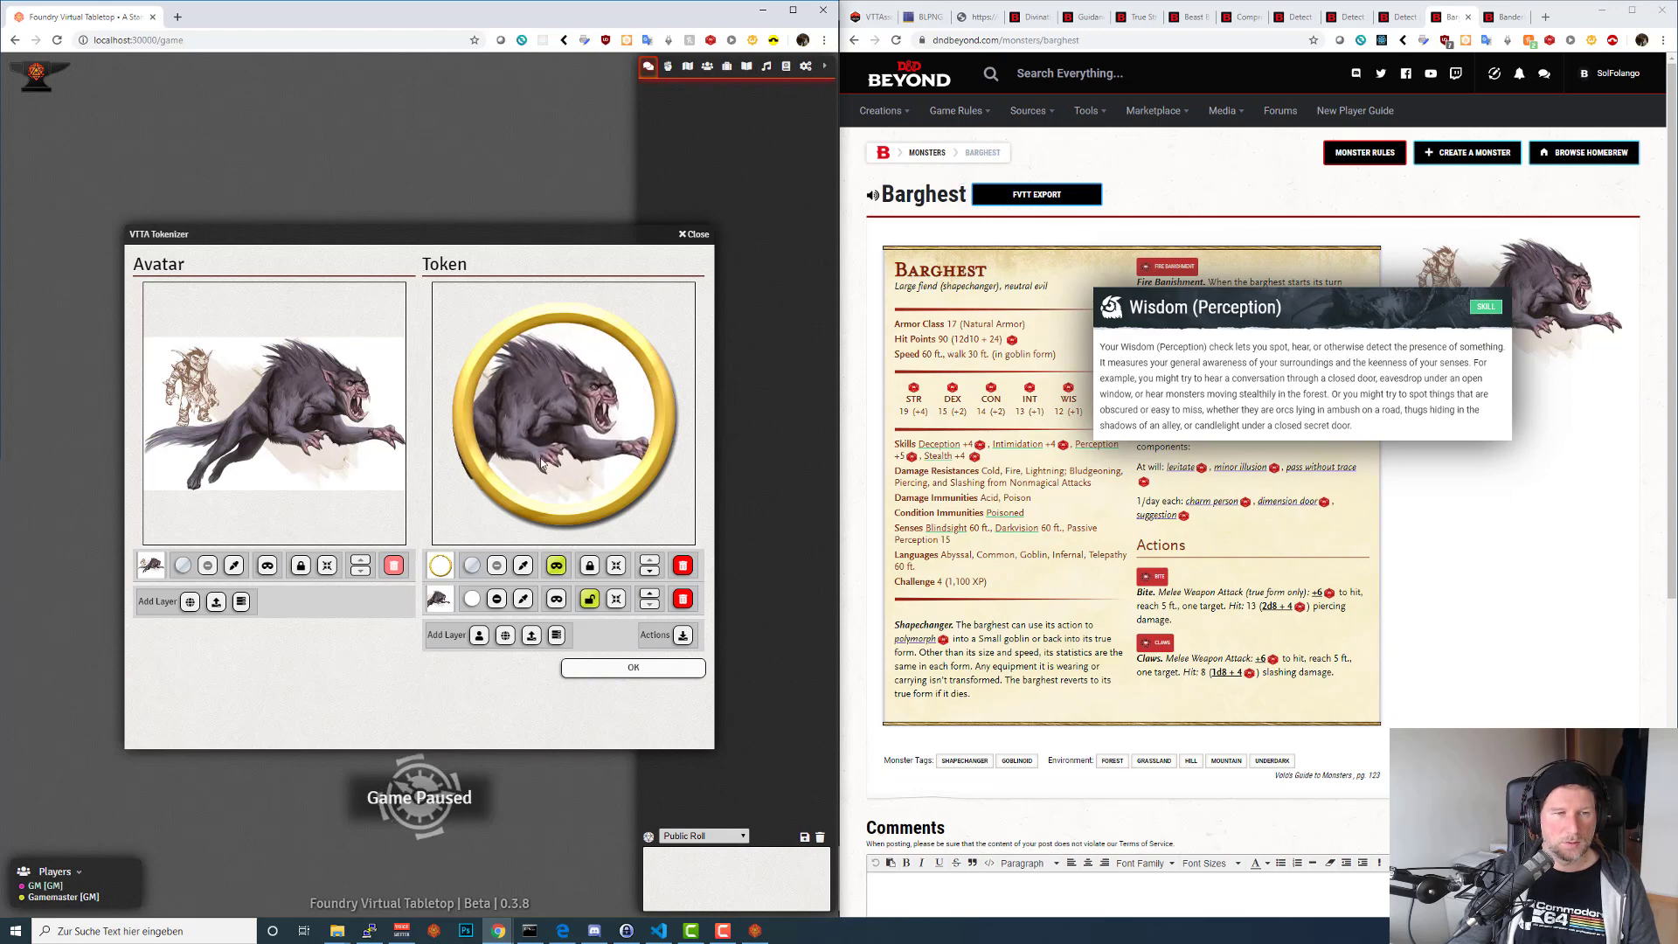
pyautogui.click(591, 667)
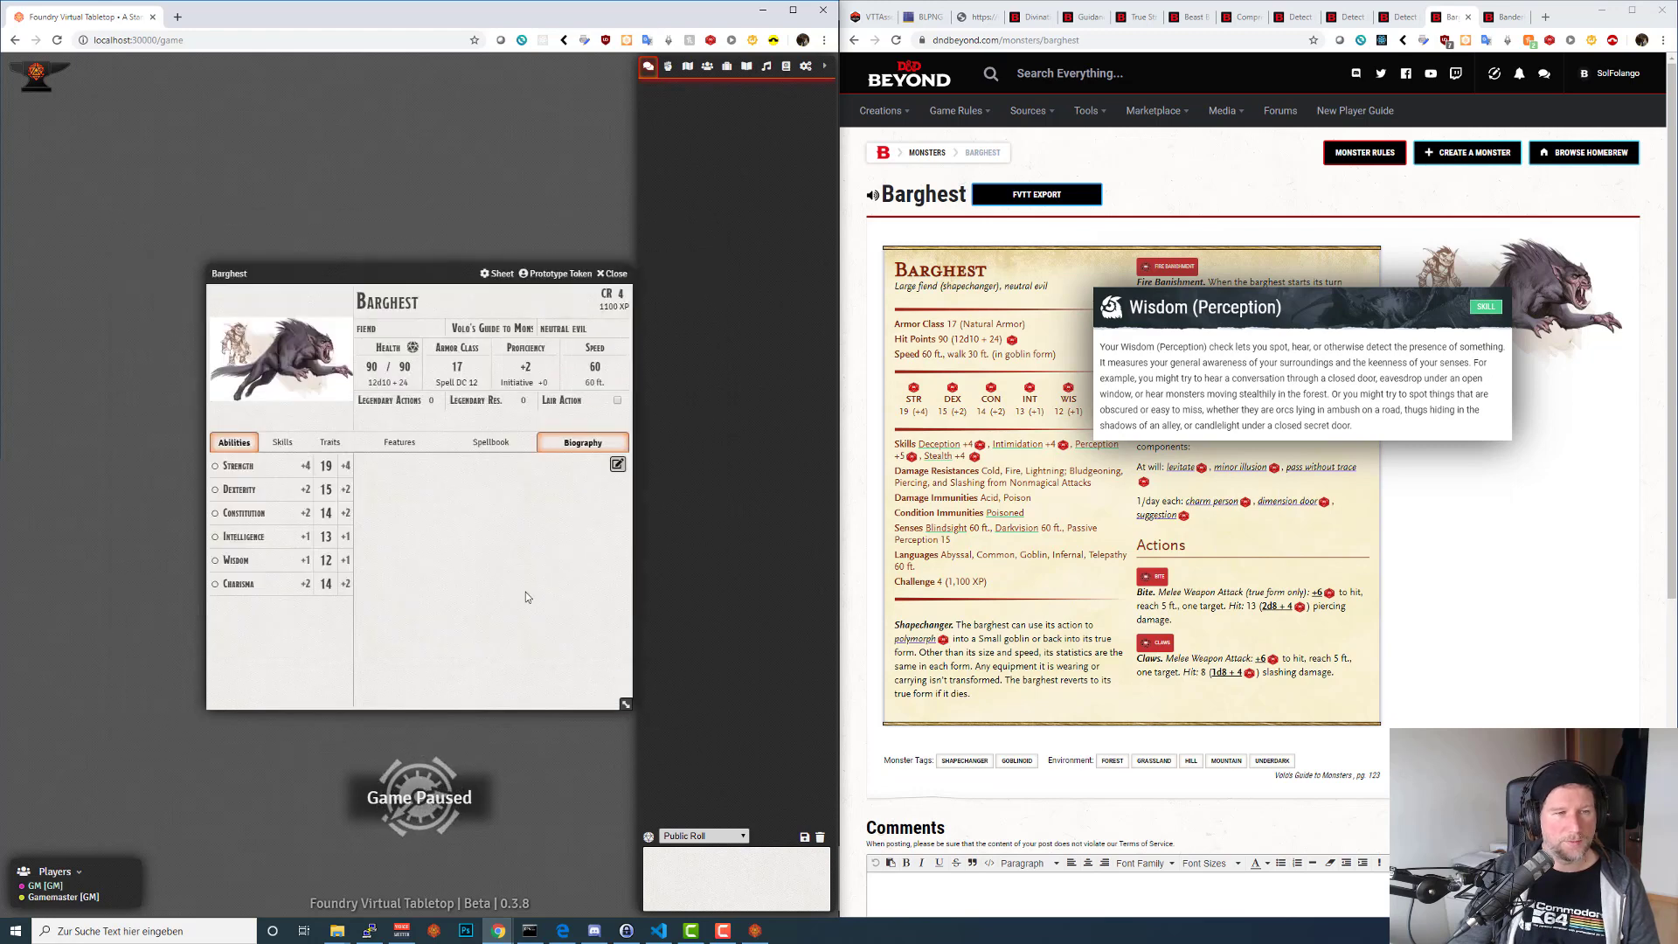
pyautogui.click(617, 274)
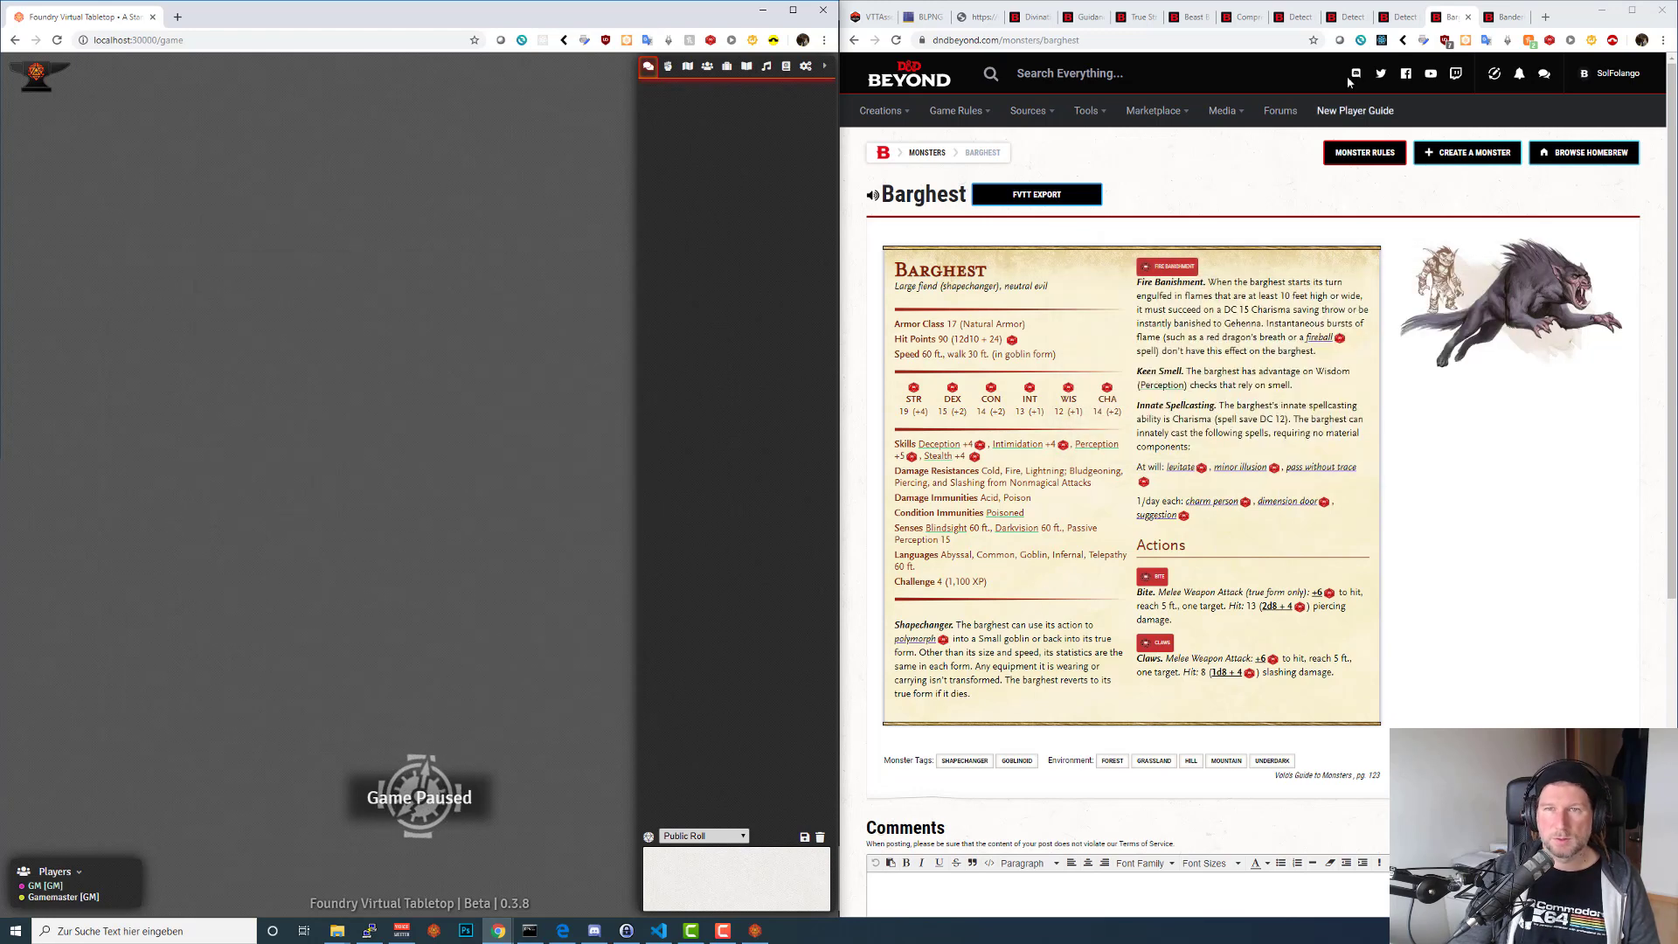
# Reload the Foundry game and export the Banderhobb to it from its D&D Beyond page.
pyautogui.click(1496, 17)
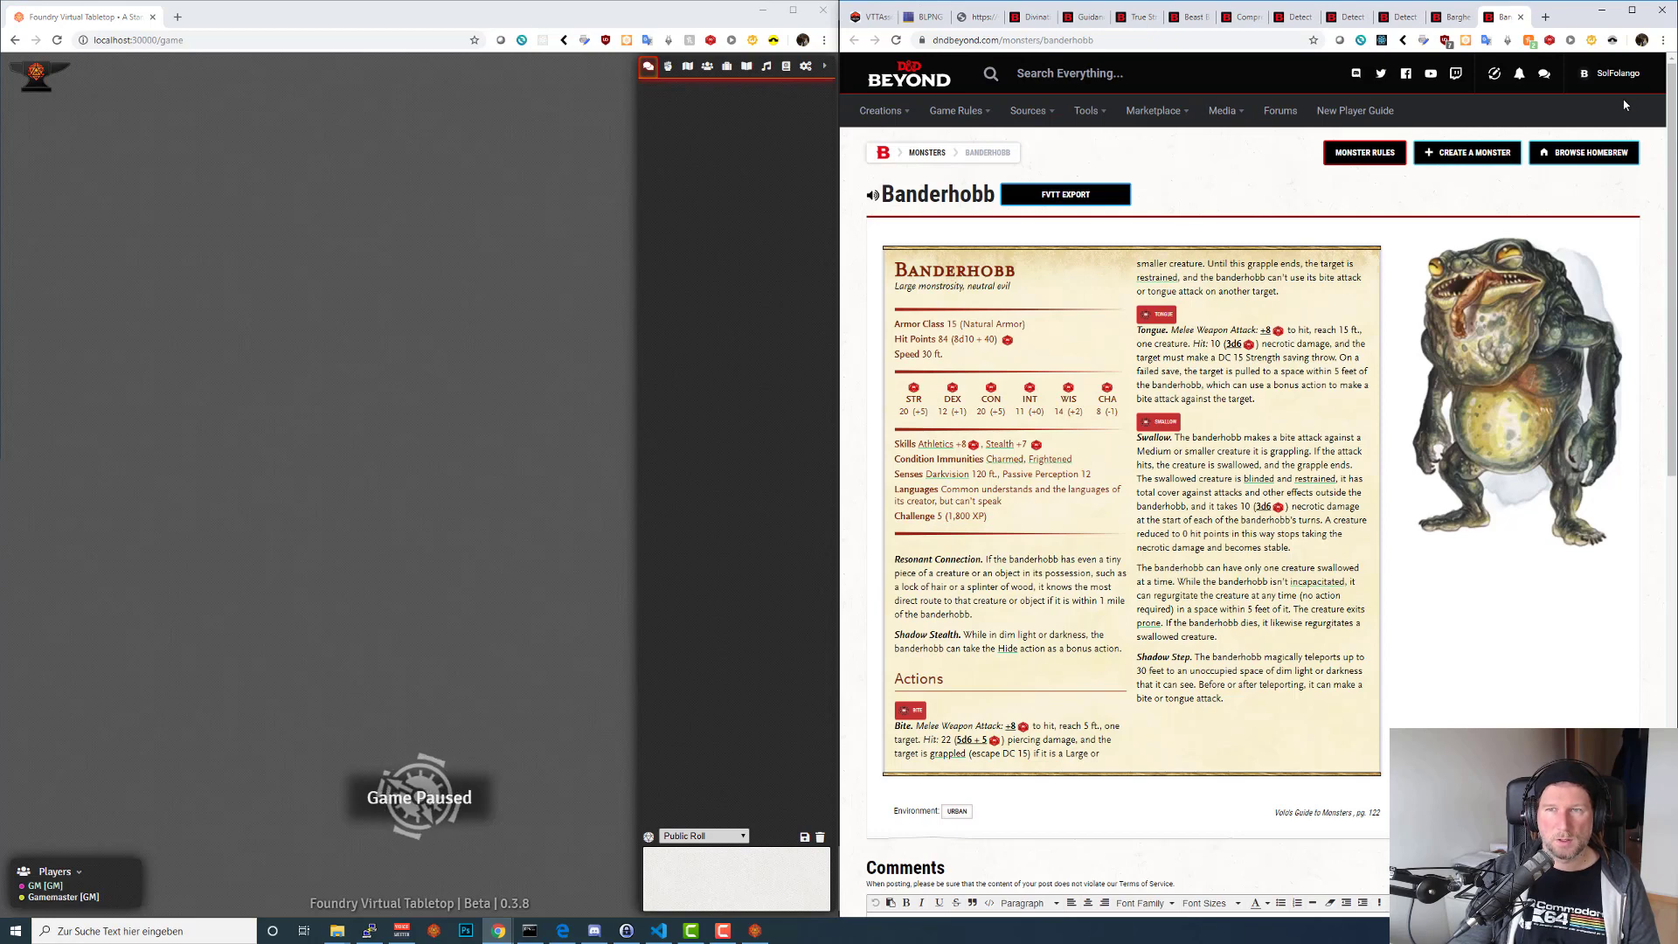
pyautogui.click(1613, 40)
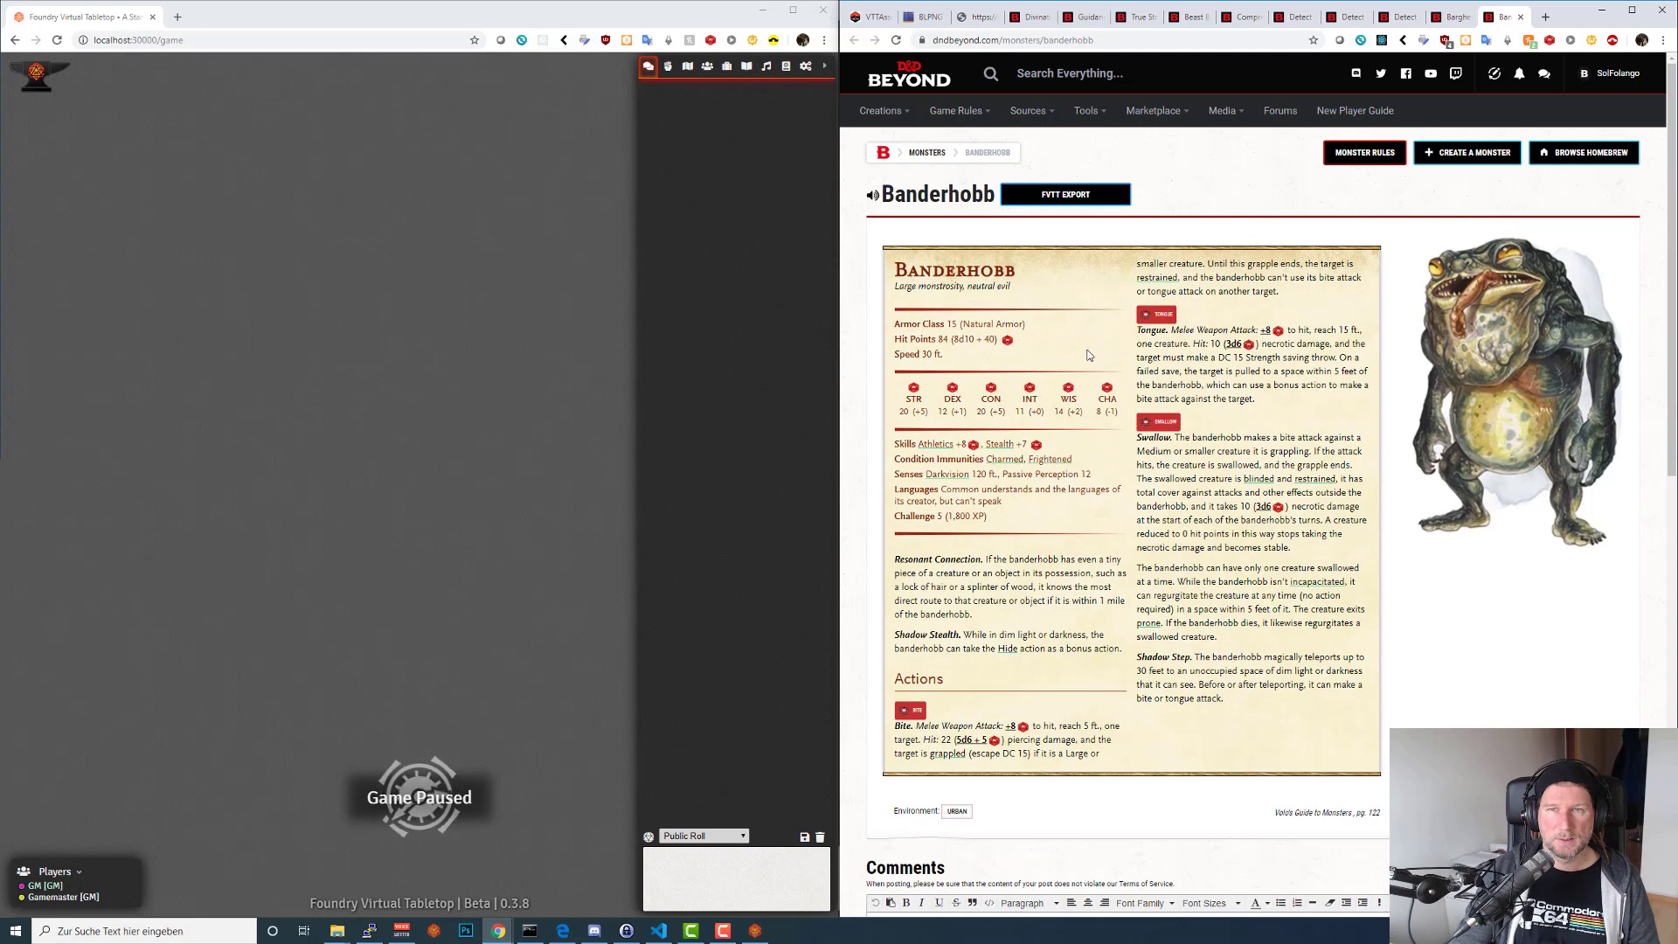
pyautogui.click(741, 95)
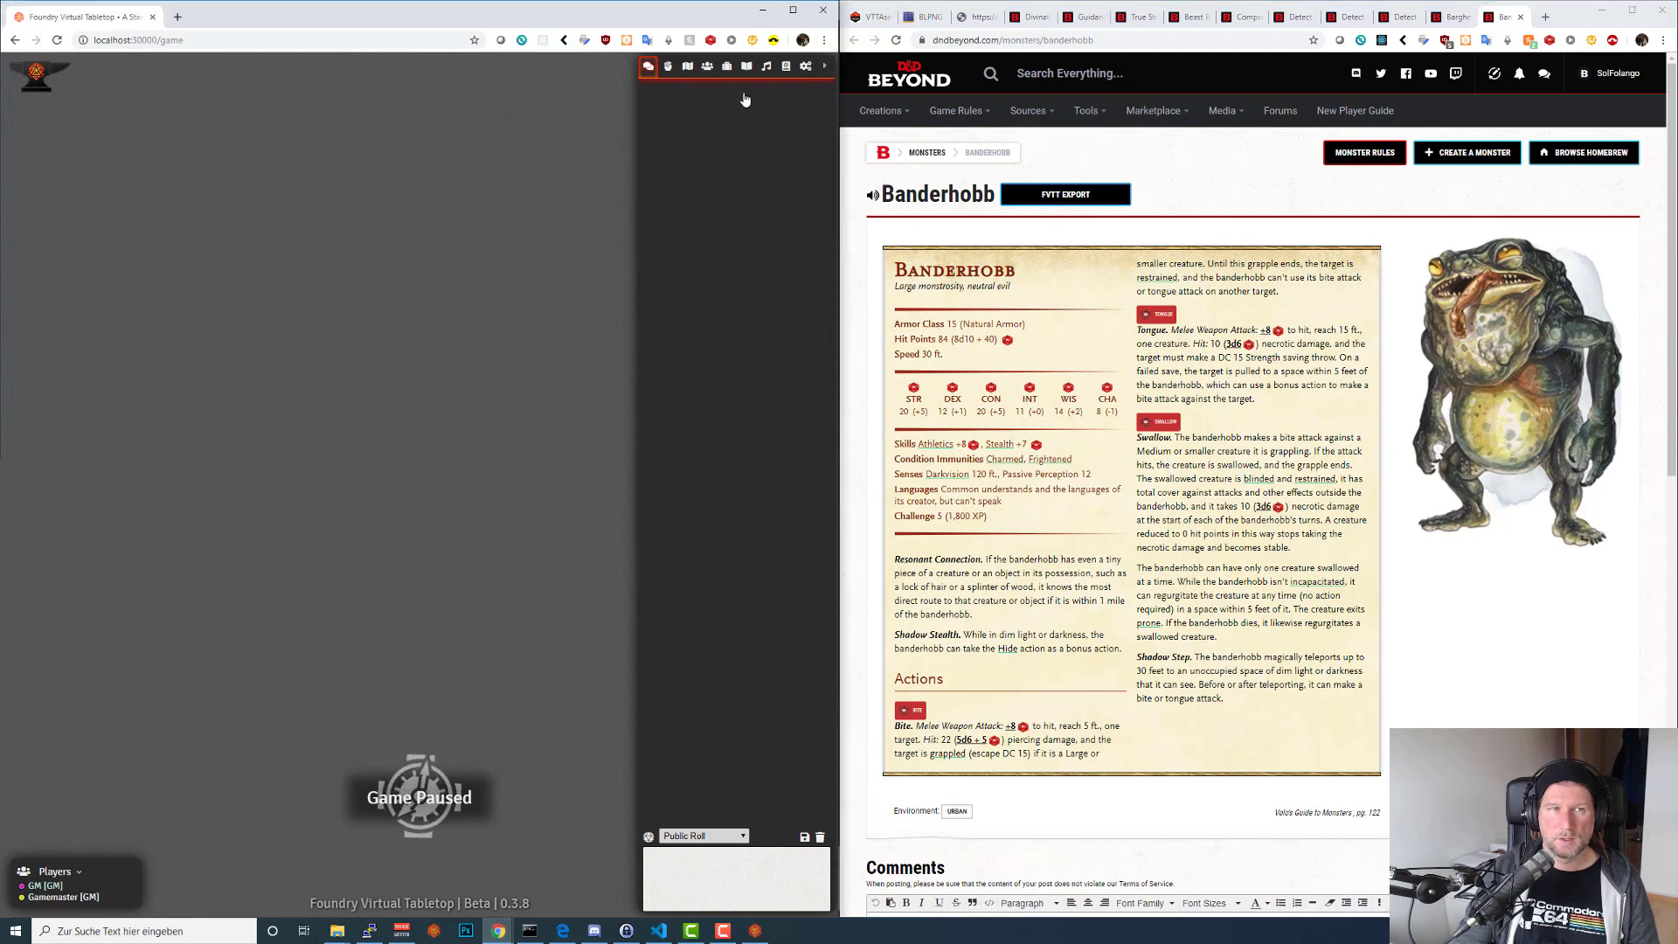
pyautogui.press('F5')
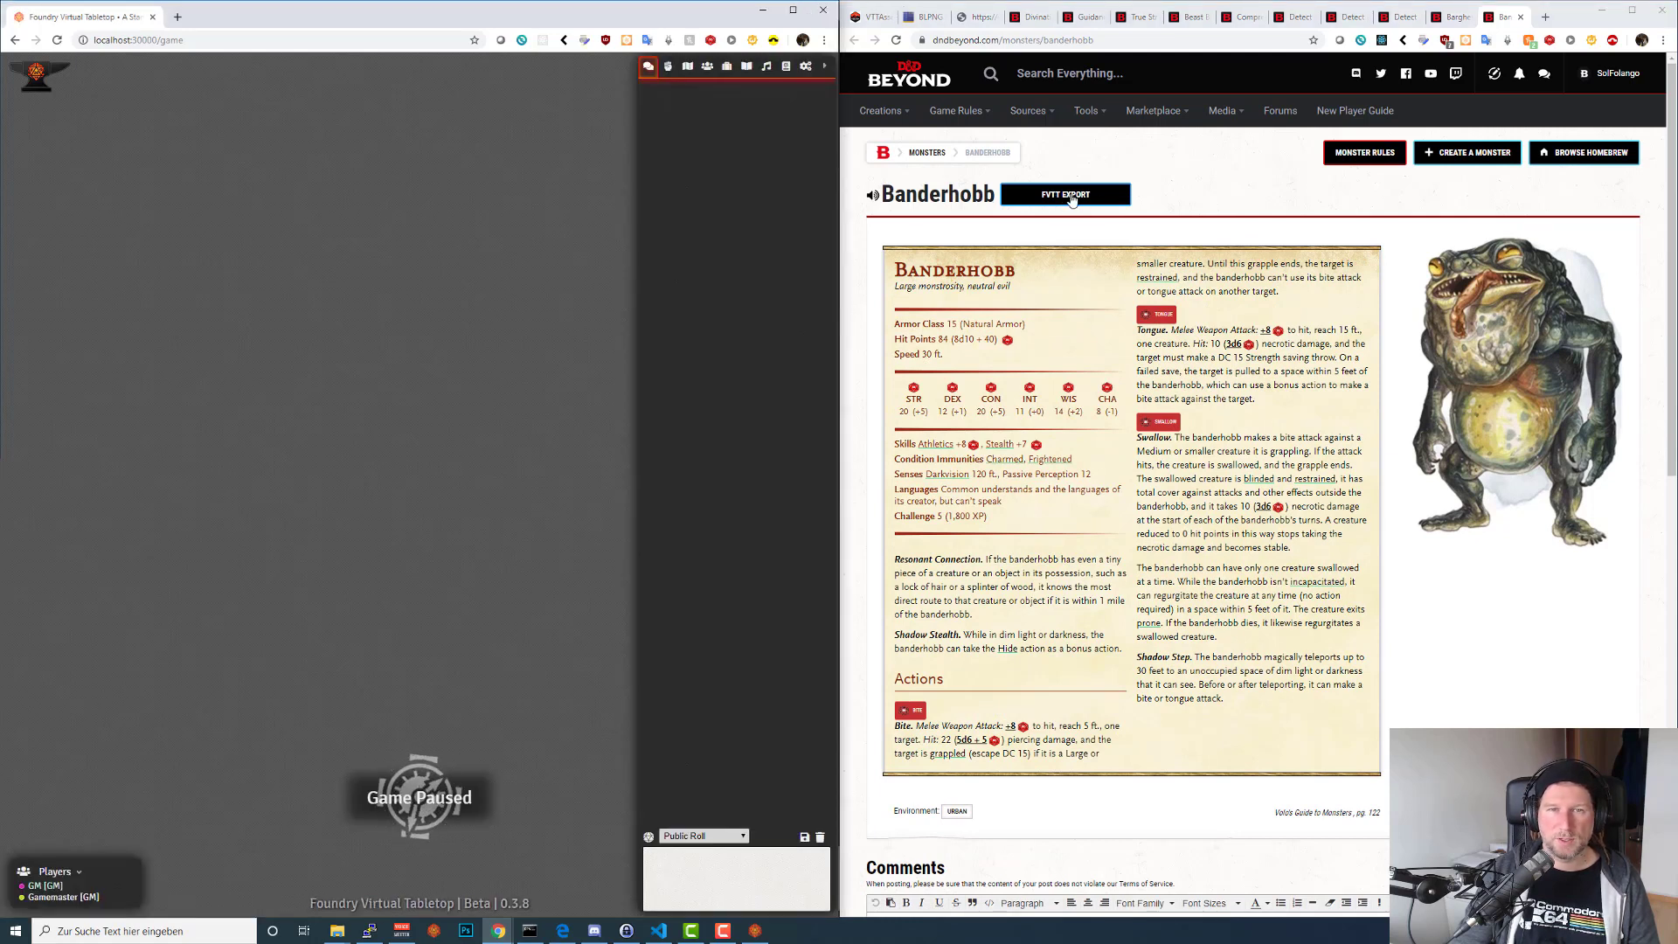
pyautogui.click(1072, 198)
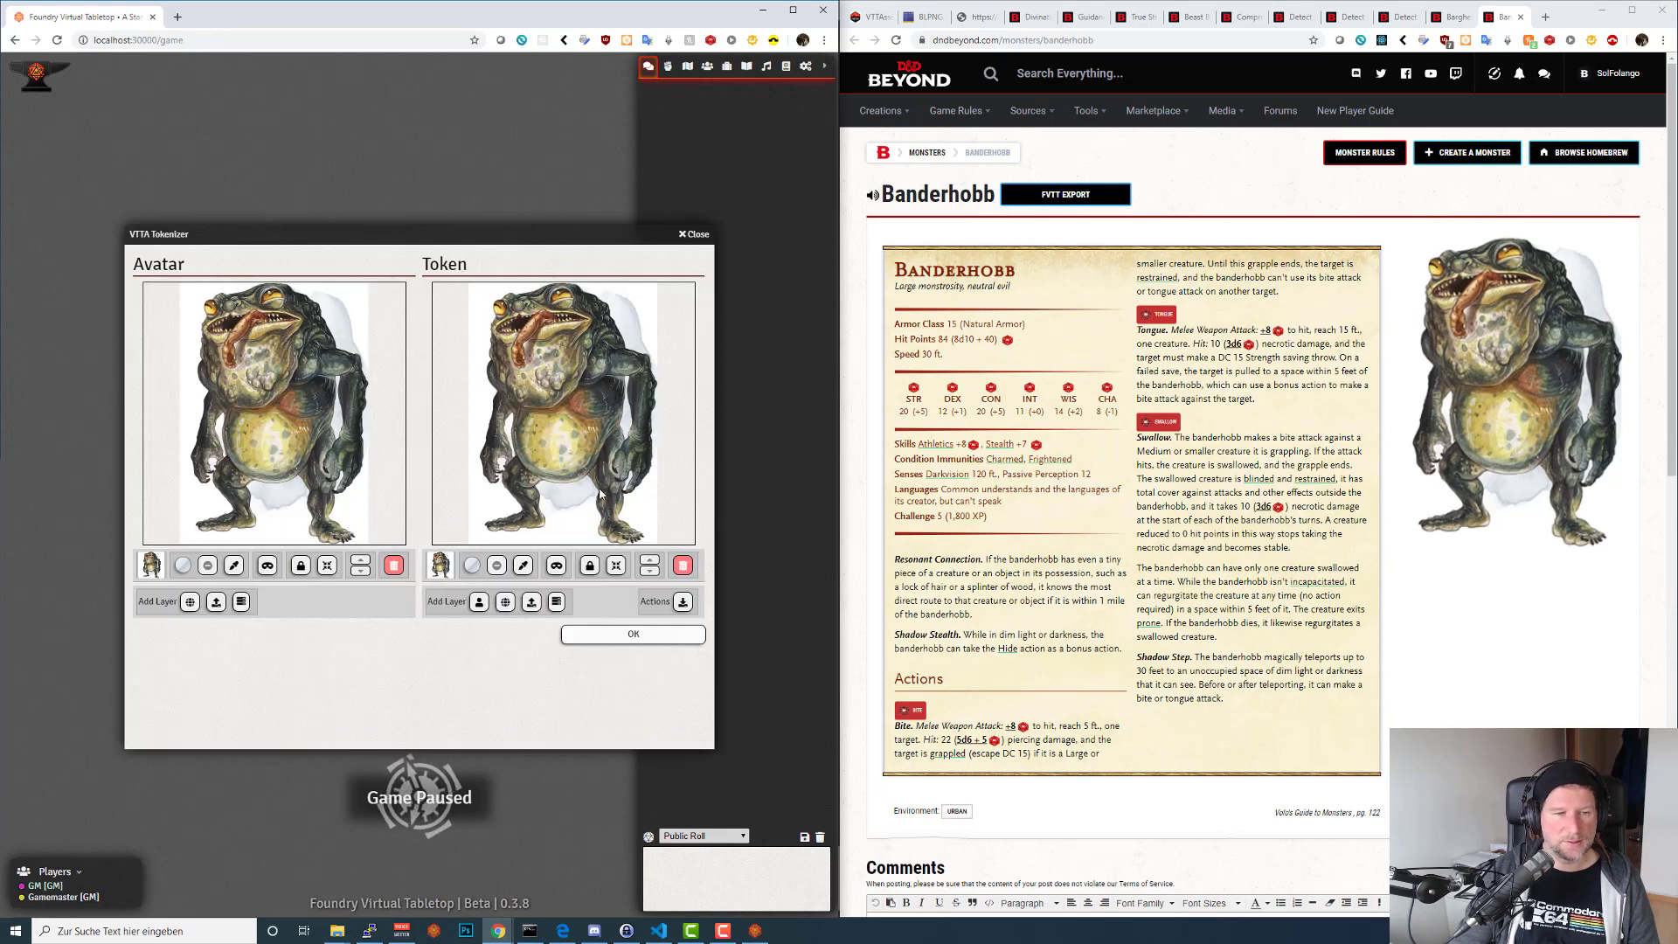
# Add 315815-Gold.png as a layer on the Banderhobb's token and use the ring as its mask.
pyautogui.click(530, 603)
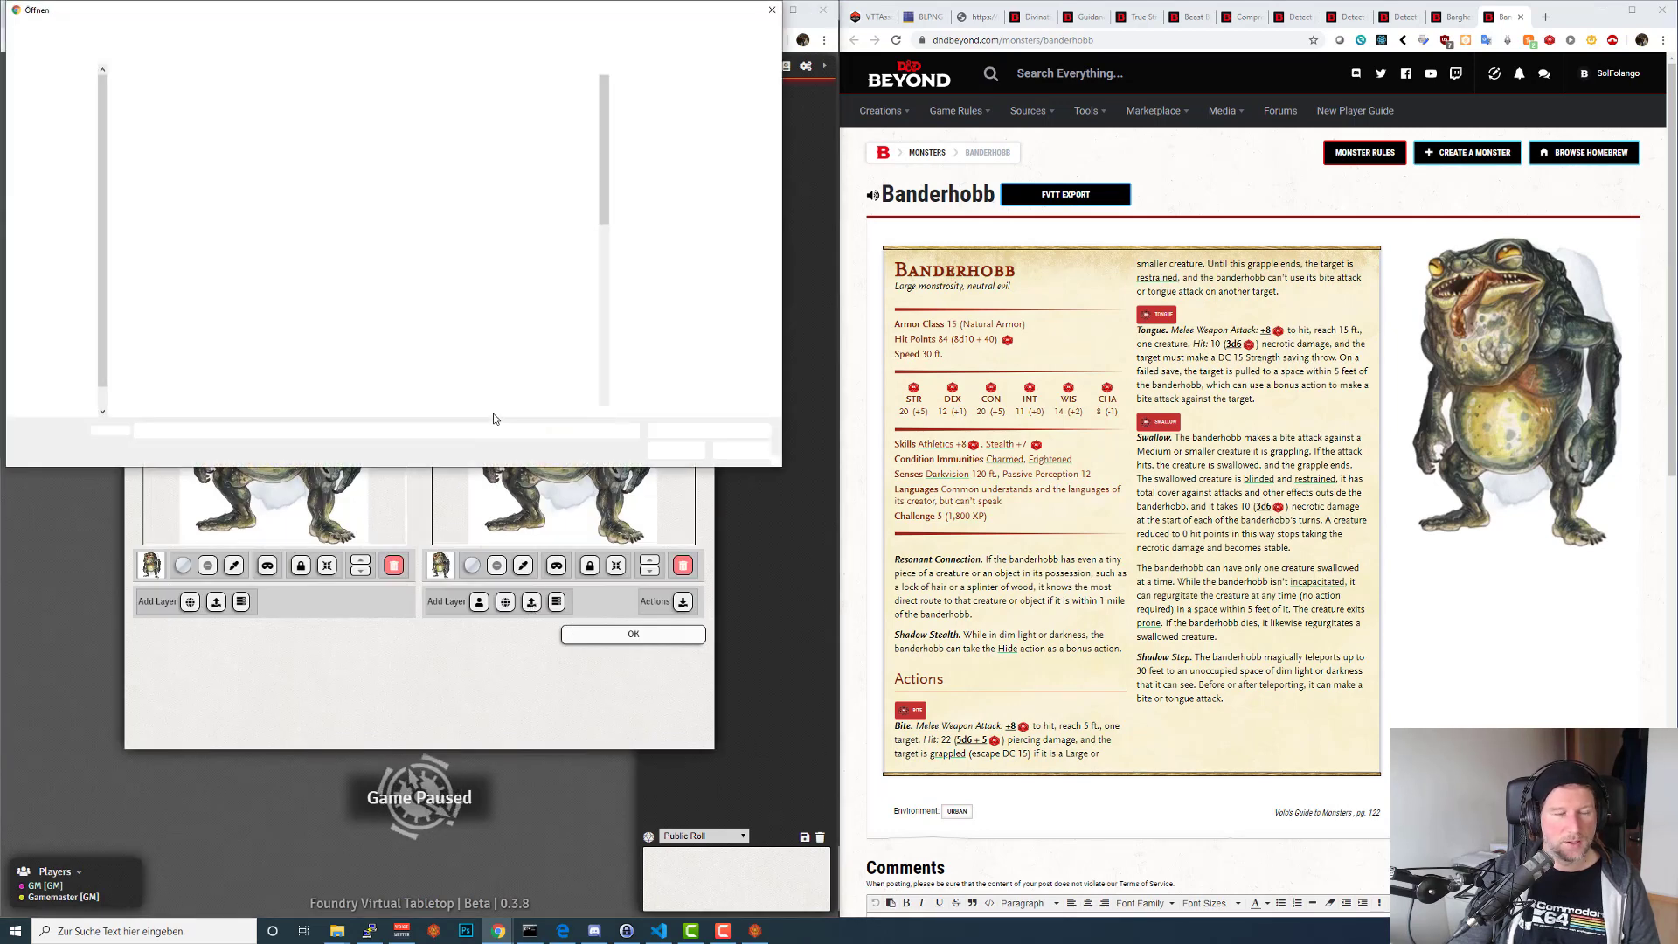
pyautogui.click(234, 188)
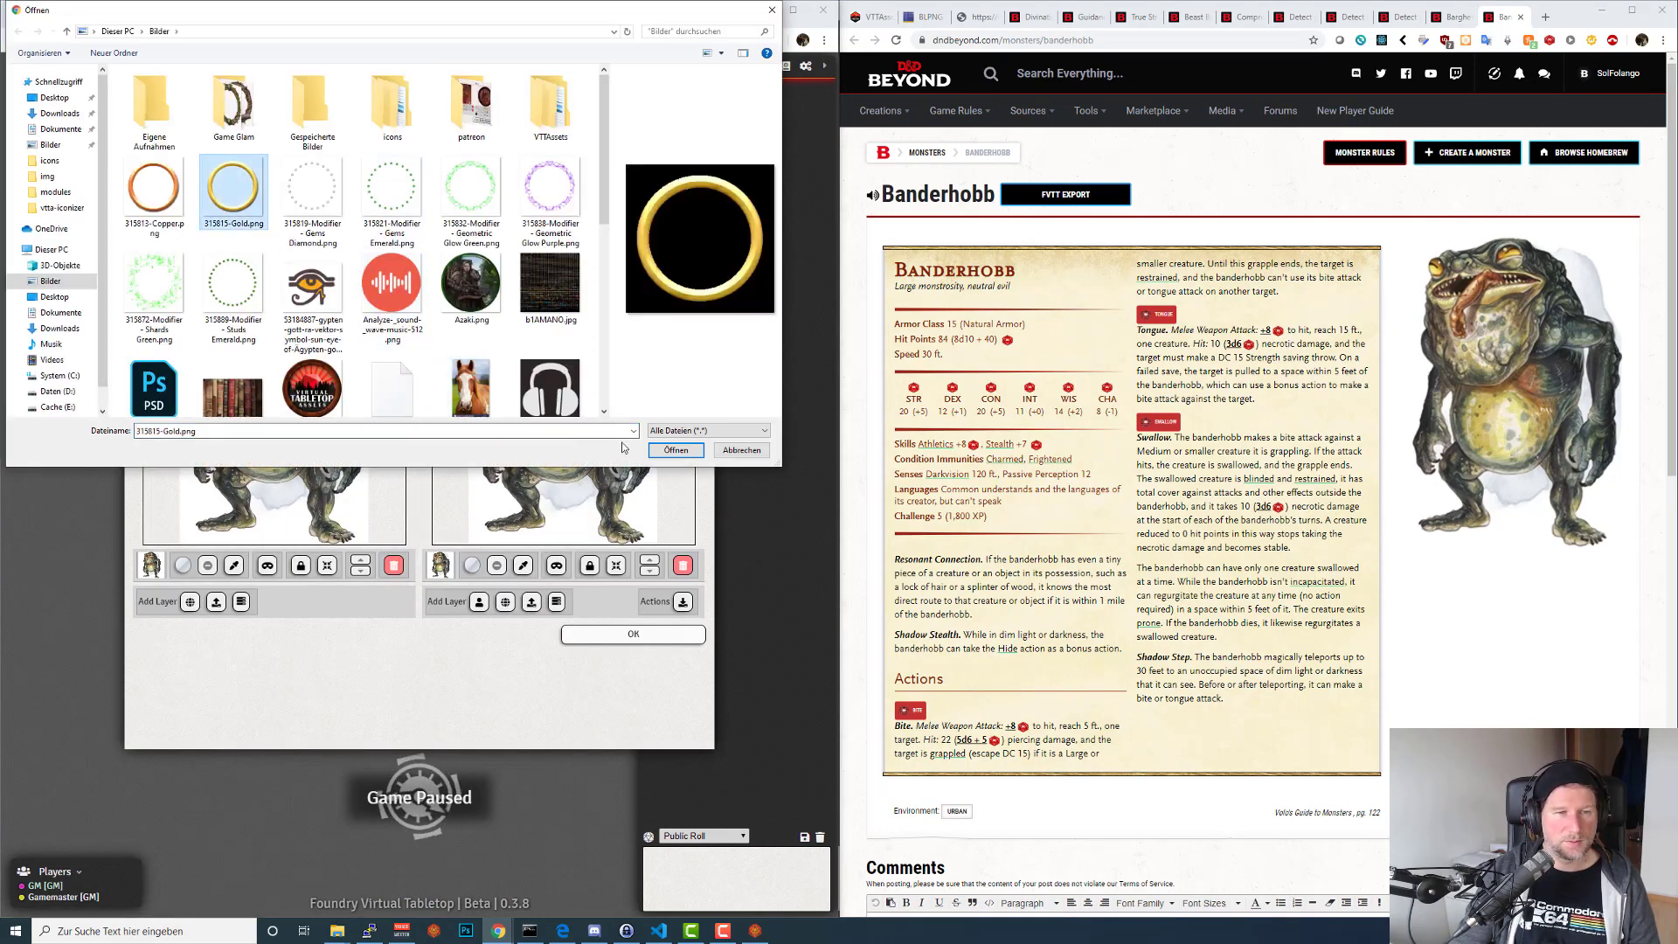
pyautogui.click(676, 450)
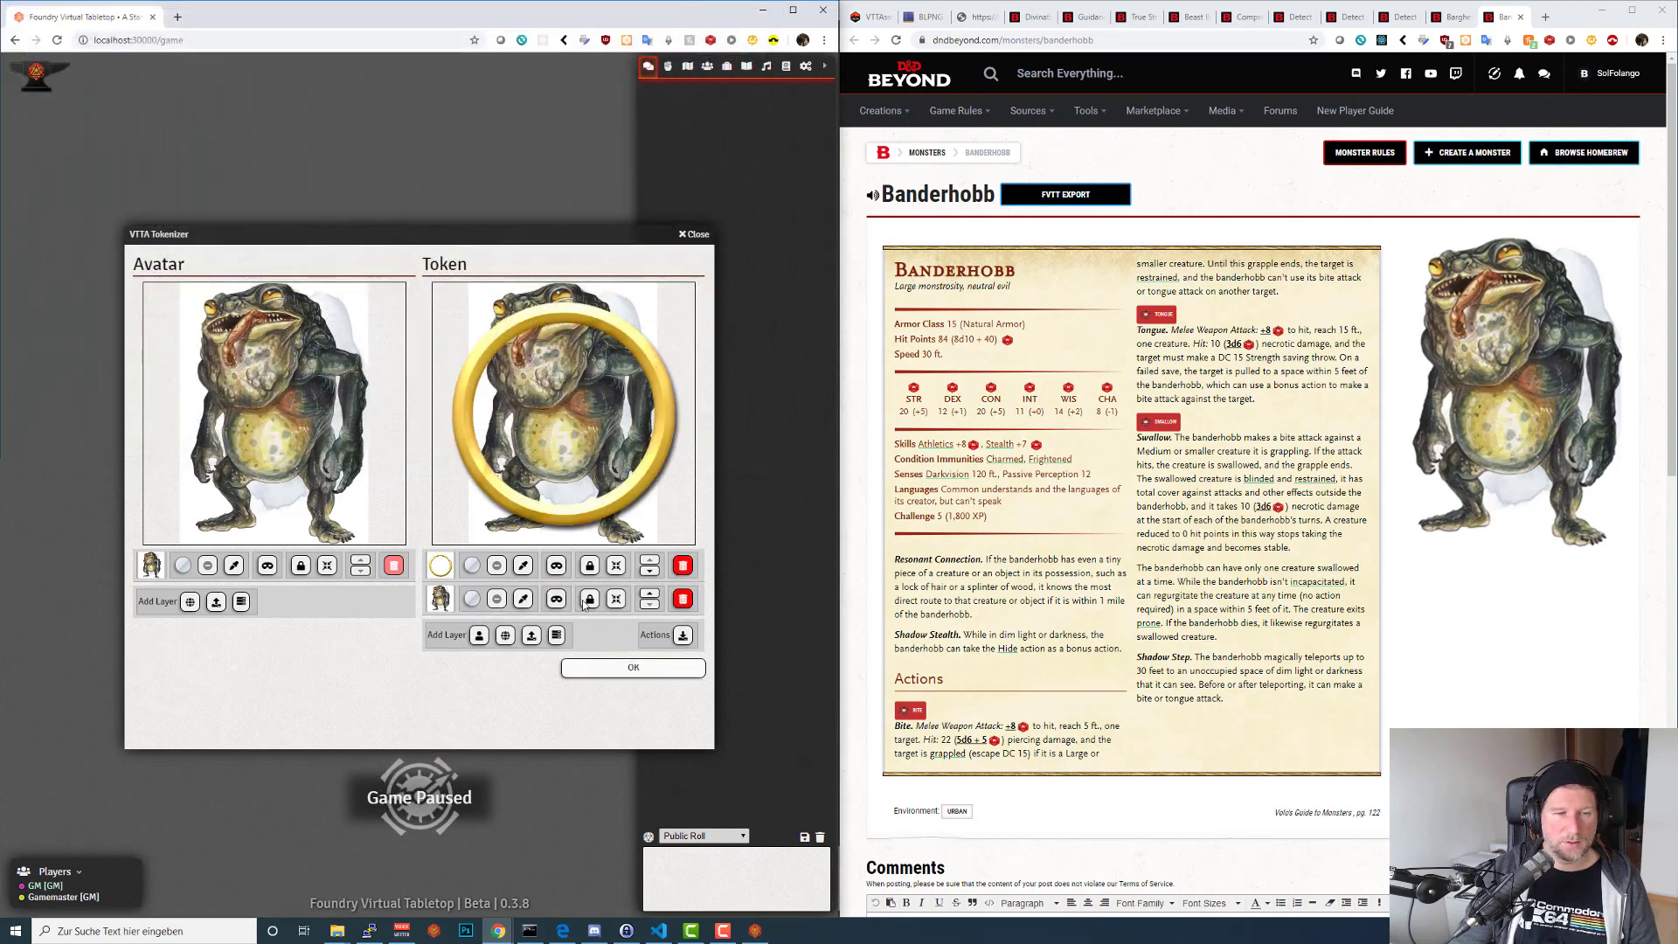
pyautogui.click(557, 567)
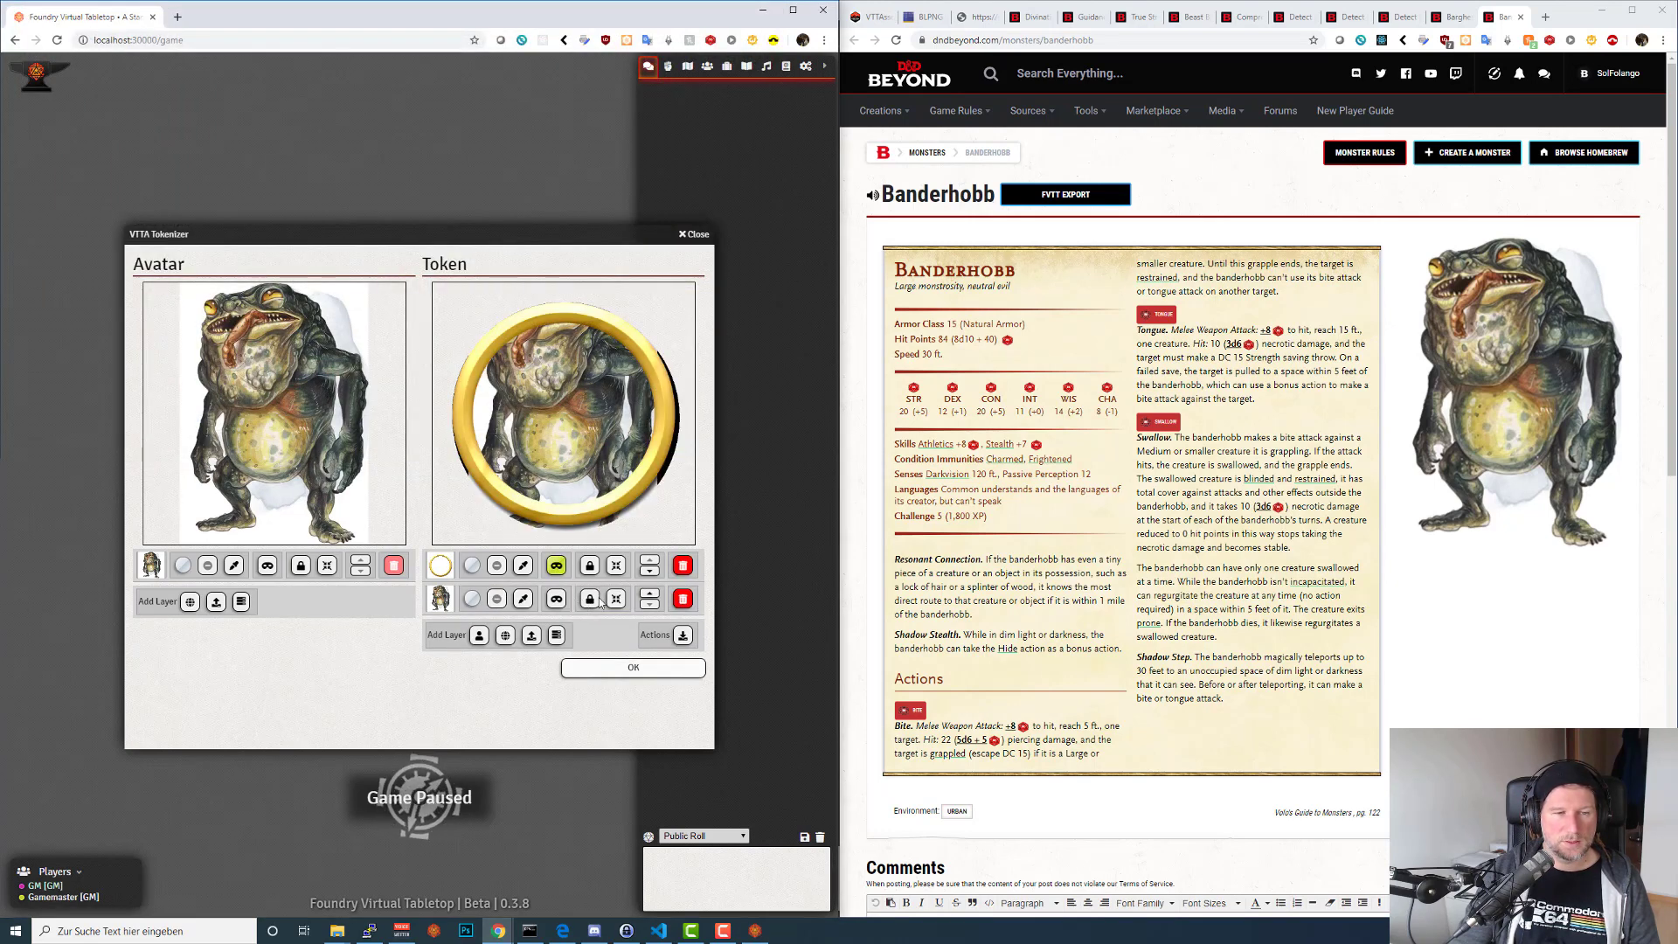
# Unlock the Banderhobb layer, back it with white picked from its image, fit its upper body inside the ring, and accept the token.
pyautogui.click(591, 600)
pyautogui.scroll(-5, 574, 454)
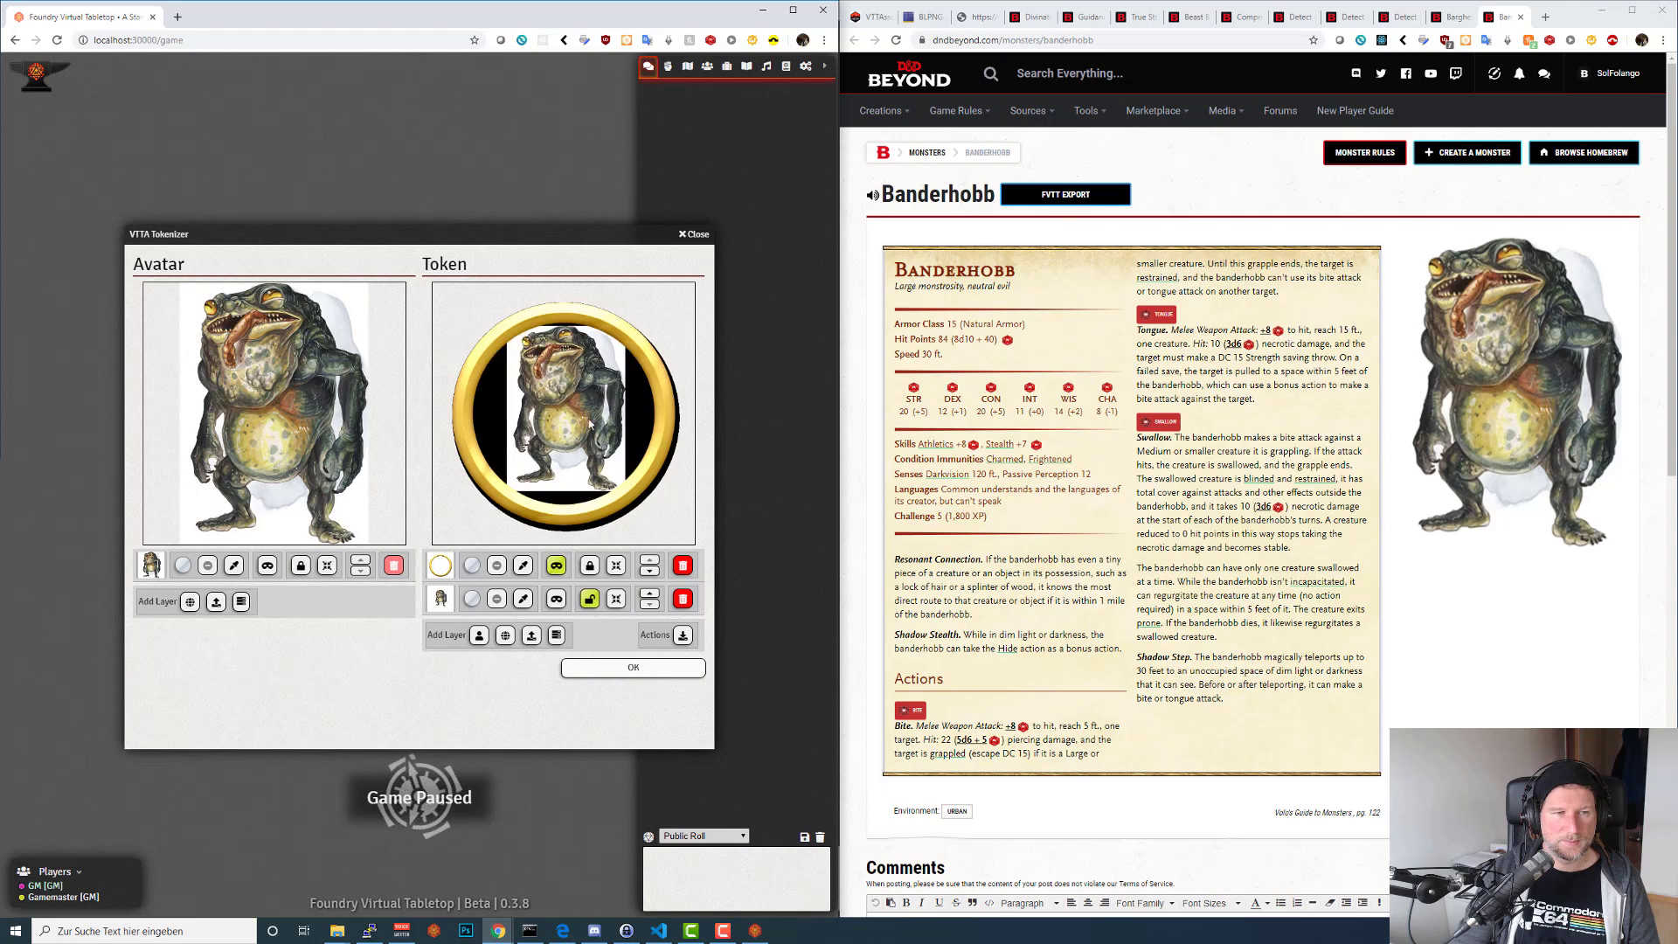
pyautogui.click(522, 599)
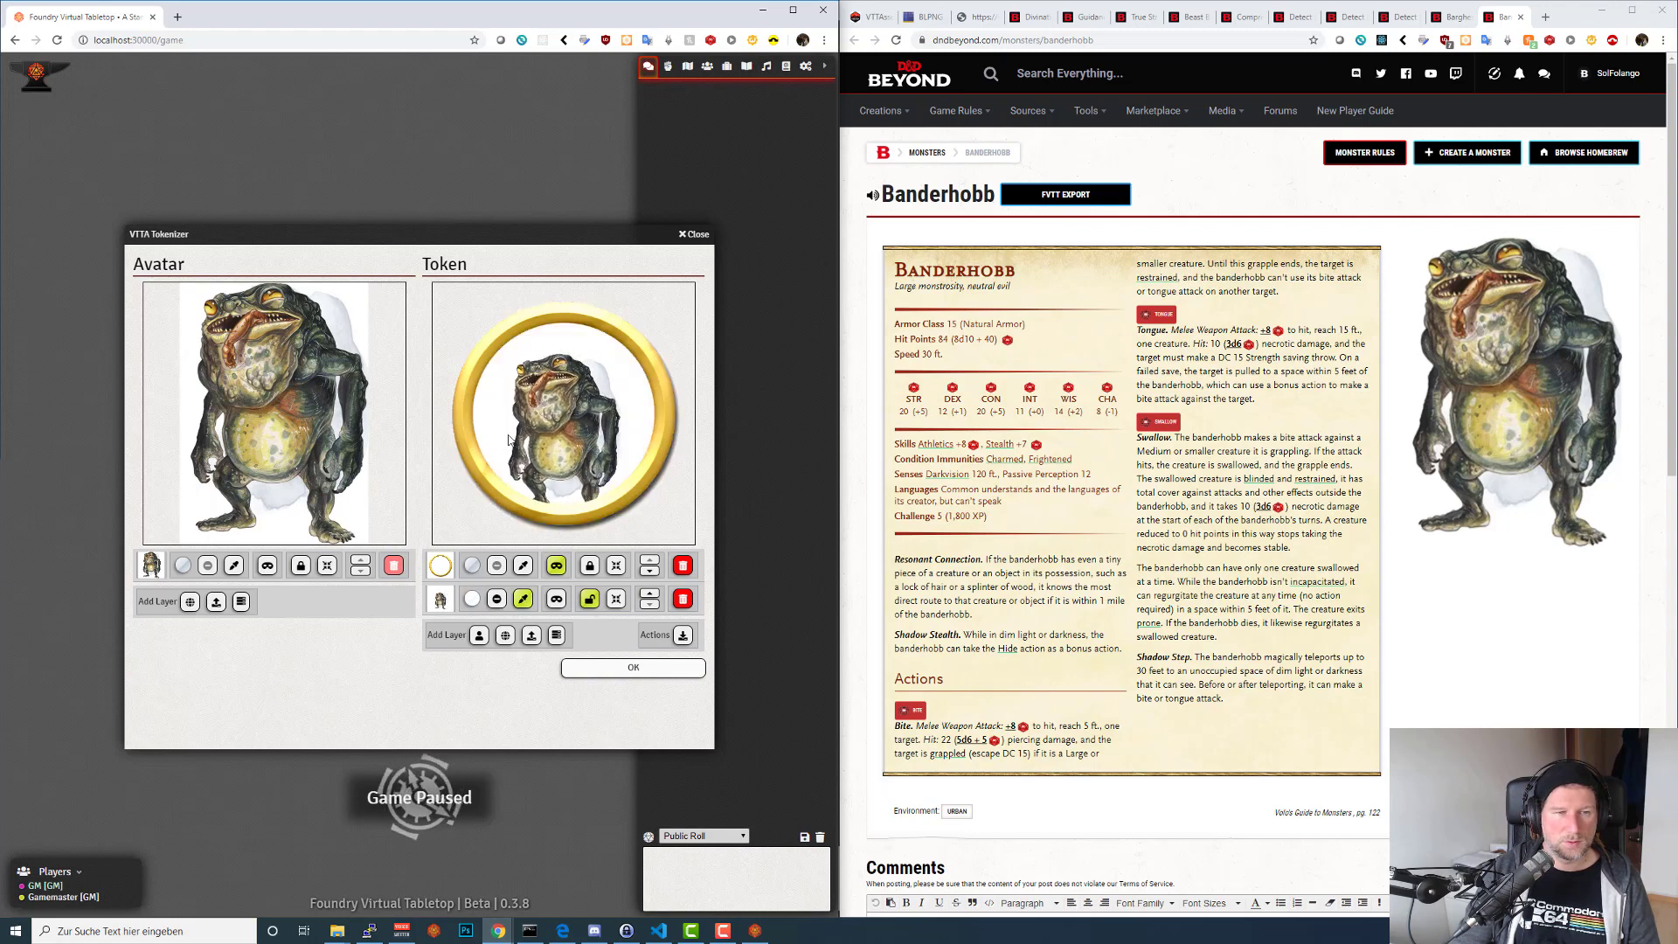
pyautogui.click(510, 440)
pyautogui.scroll(6, 509, 440)
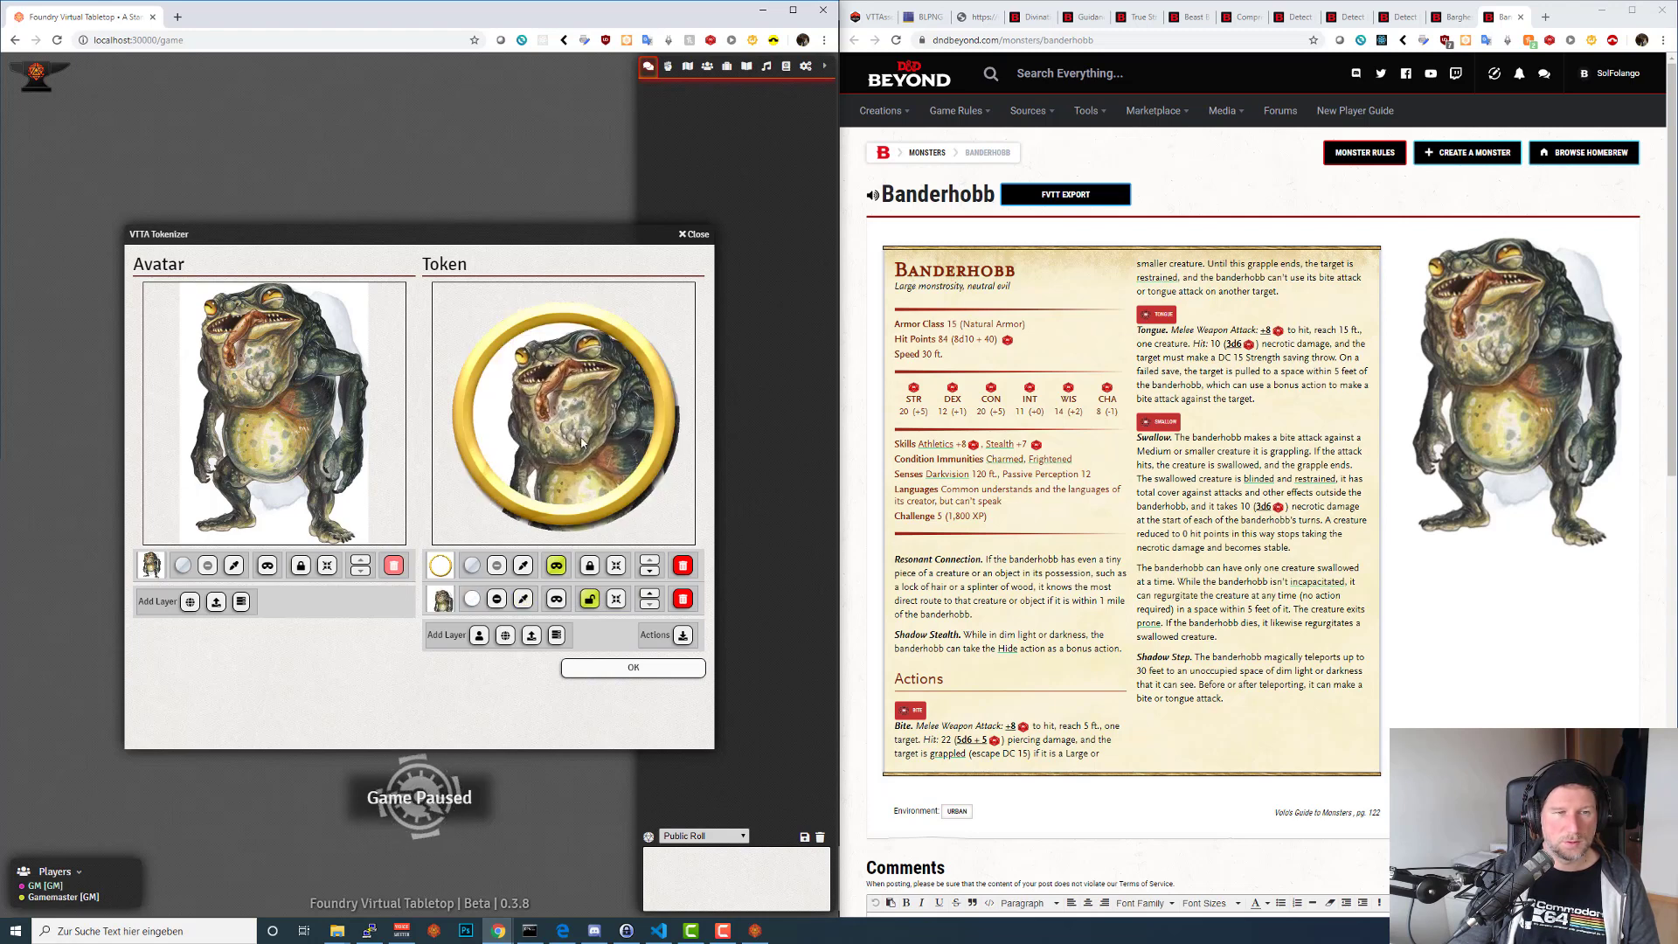
pyautogui.moveTo(581, 443); pyautogui.dragTo(582, 451)
pyautogui.click(648, 668)
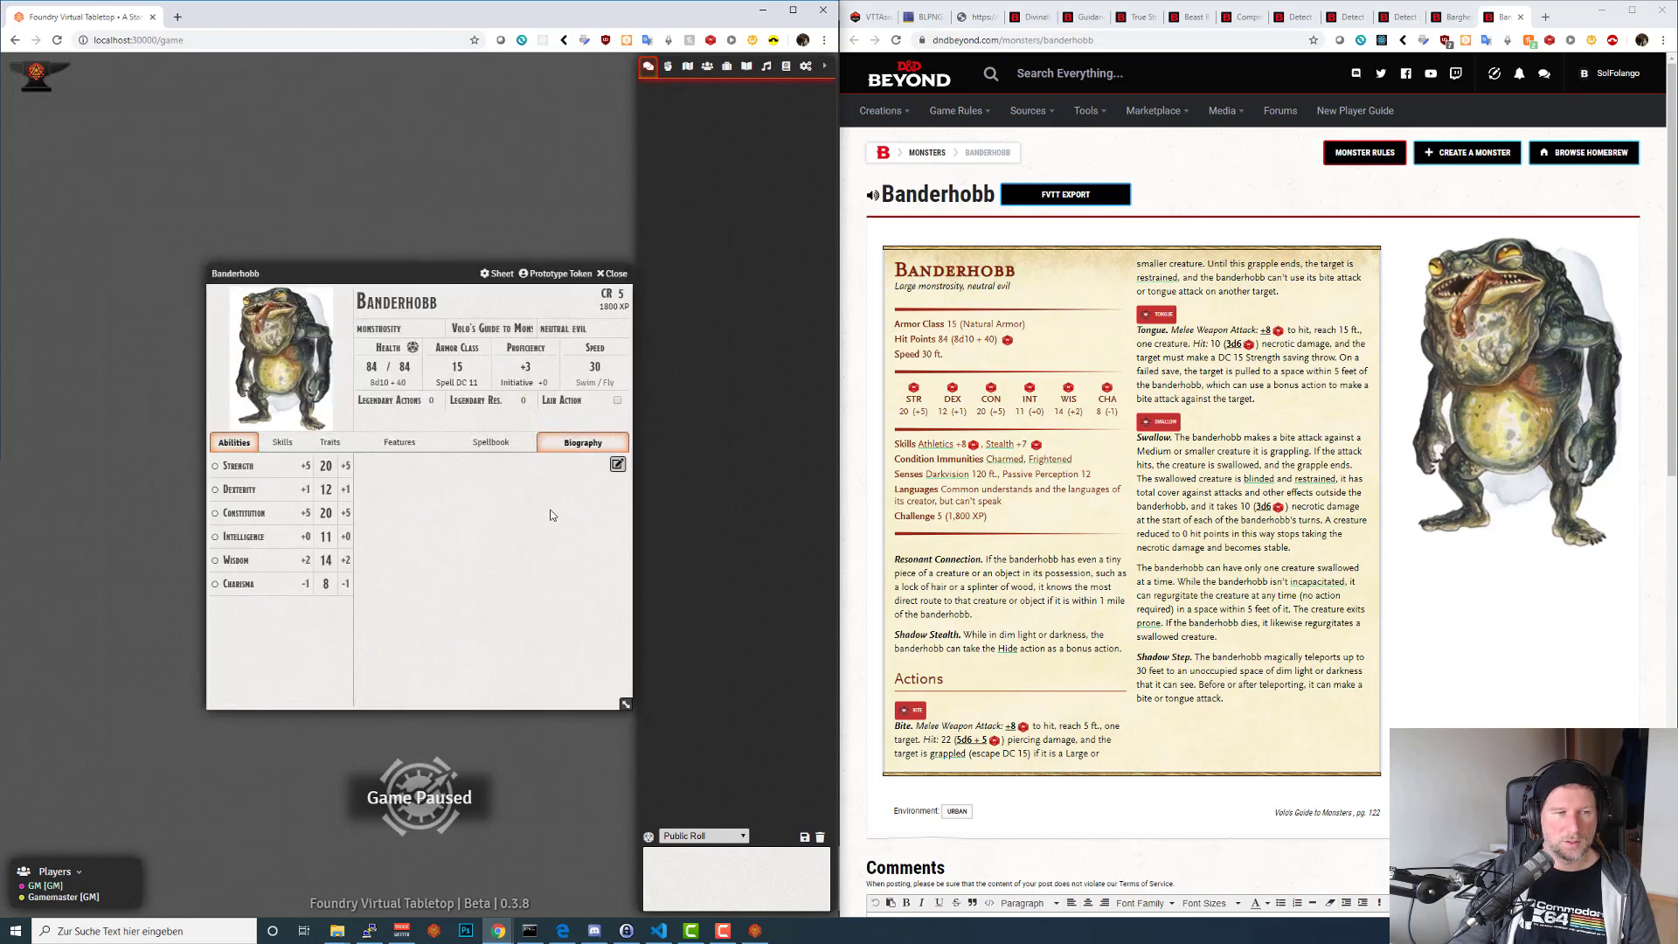
pyautogui.click(616, 275)
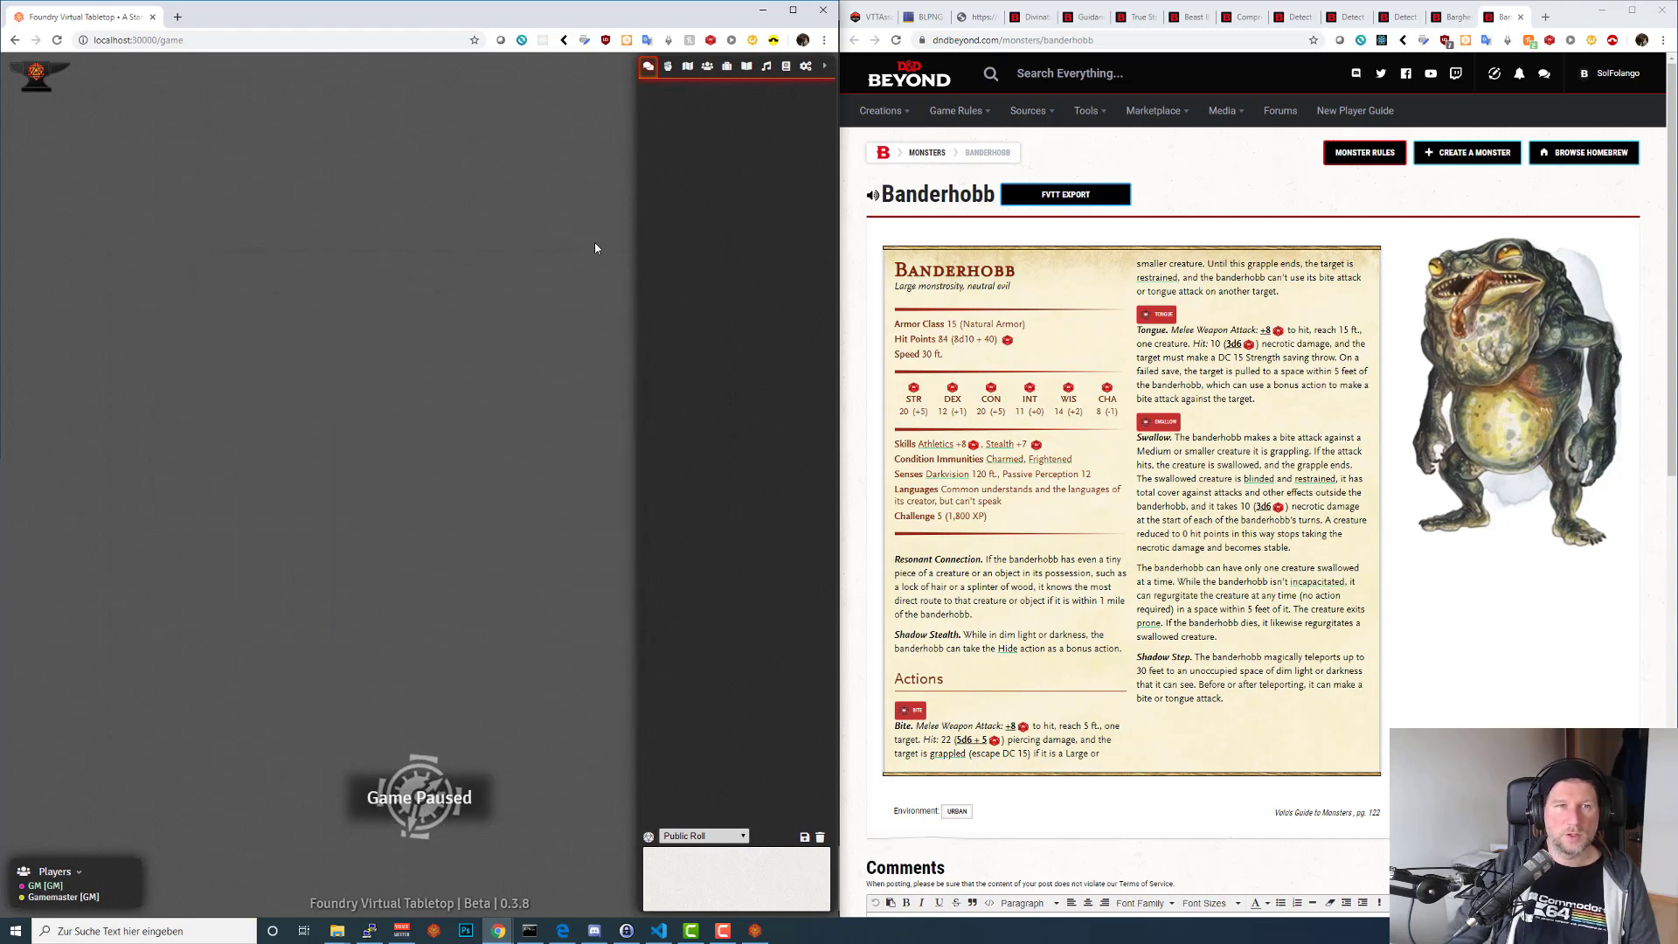
# List the game's actors and open the character sheet of Curth.
pyautogui.click(707, 66)
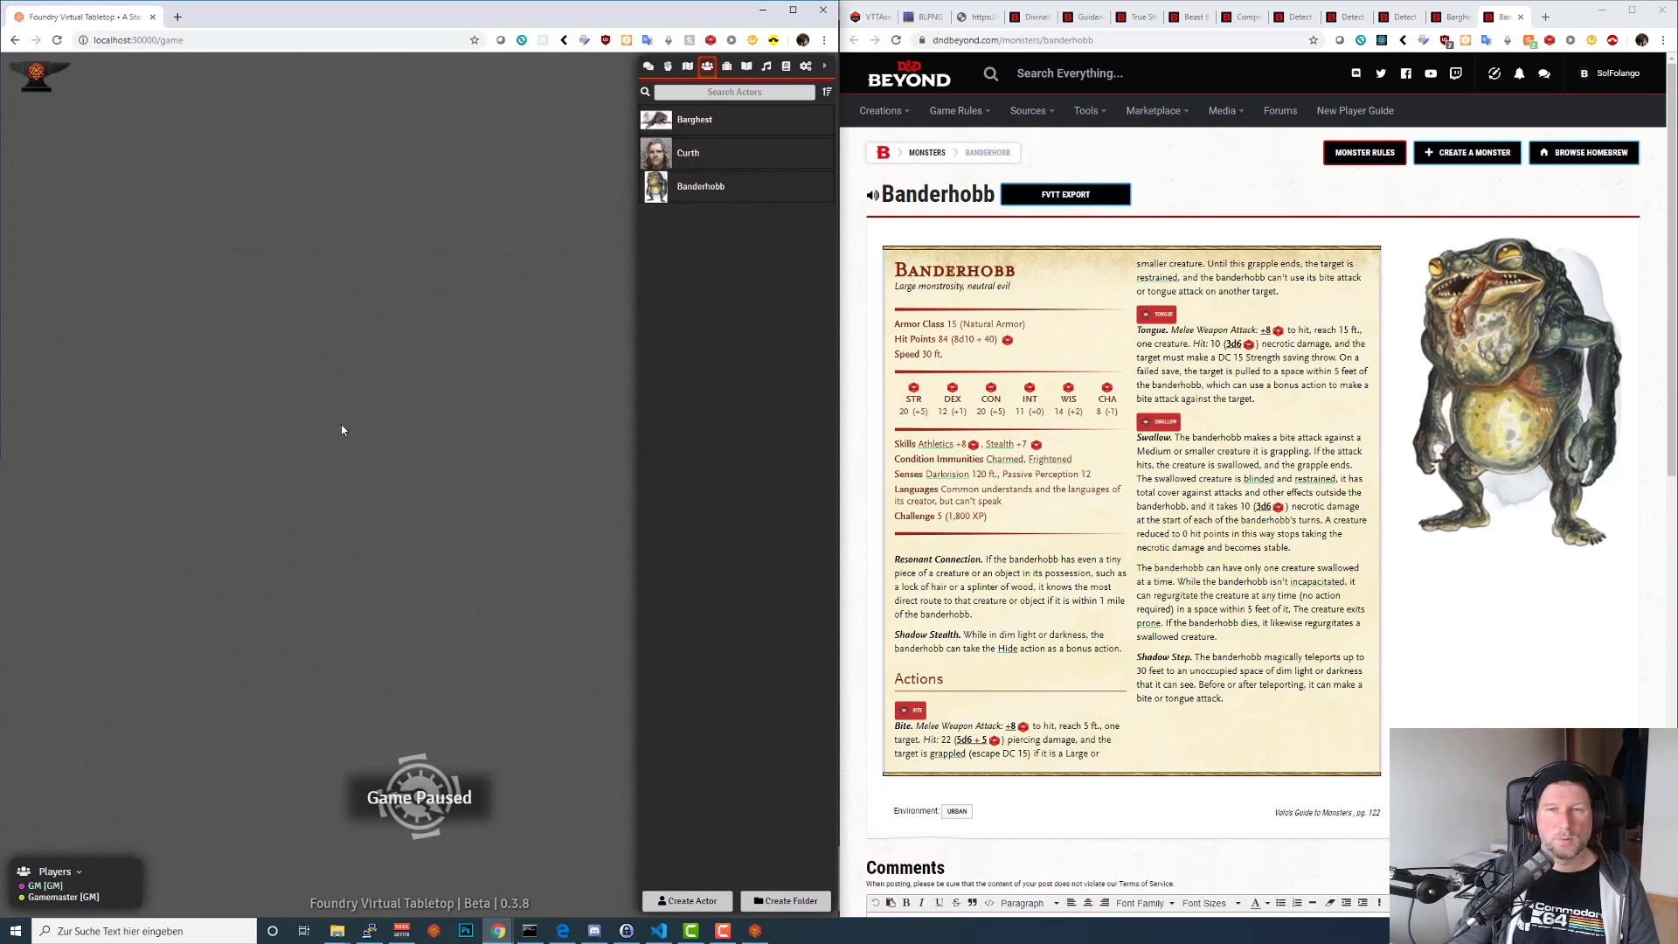
pyautogui.click(689, 153)
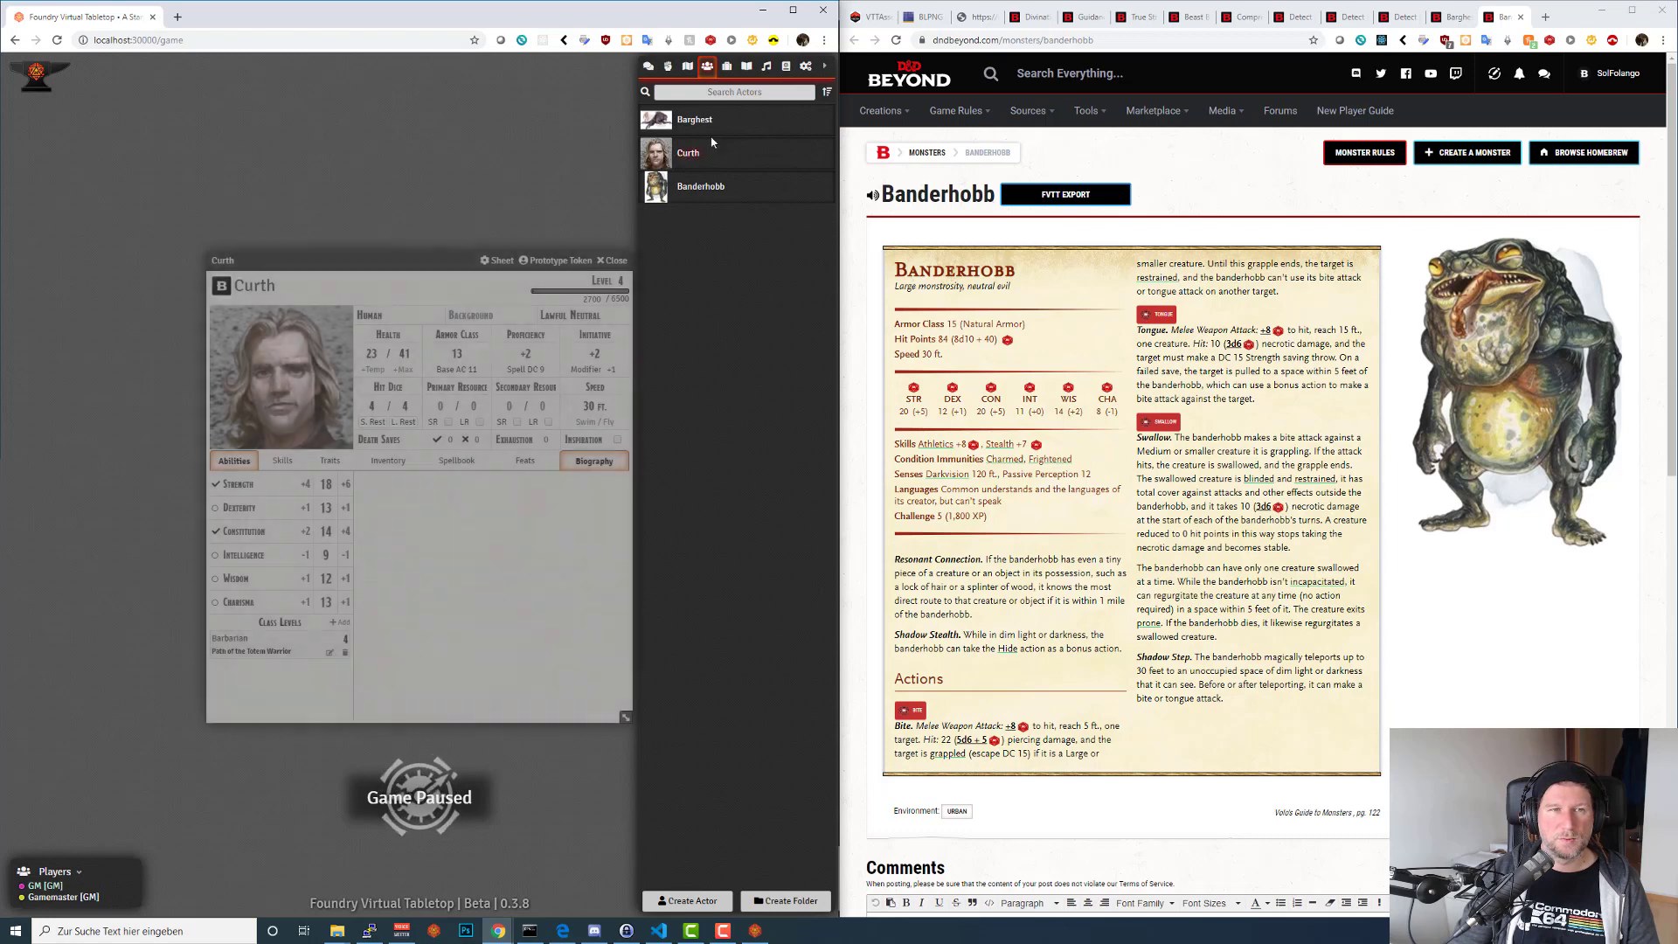
pyautogui.moveTo(467, 269); pyautogui.dragTo(424, 247)
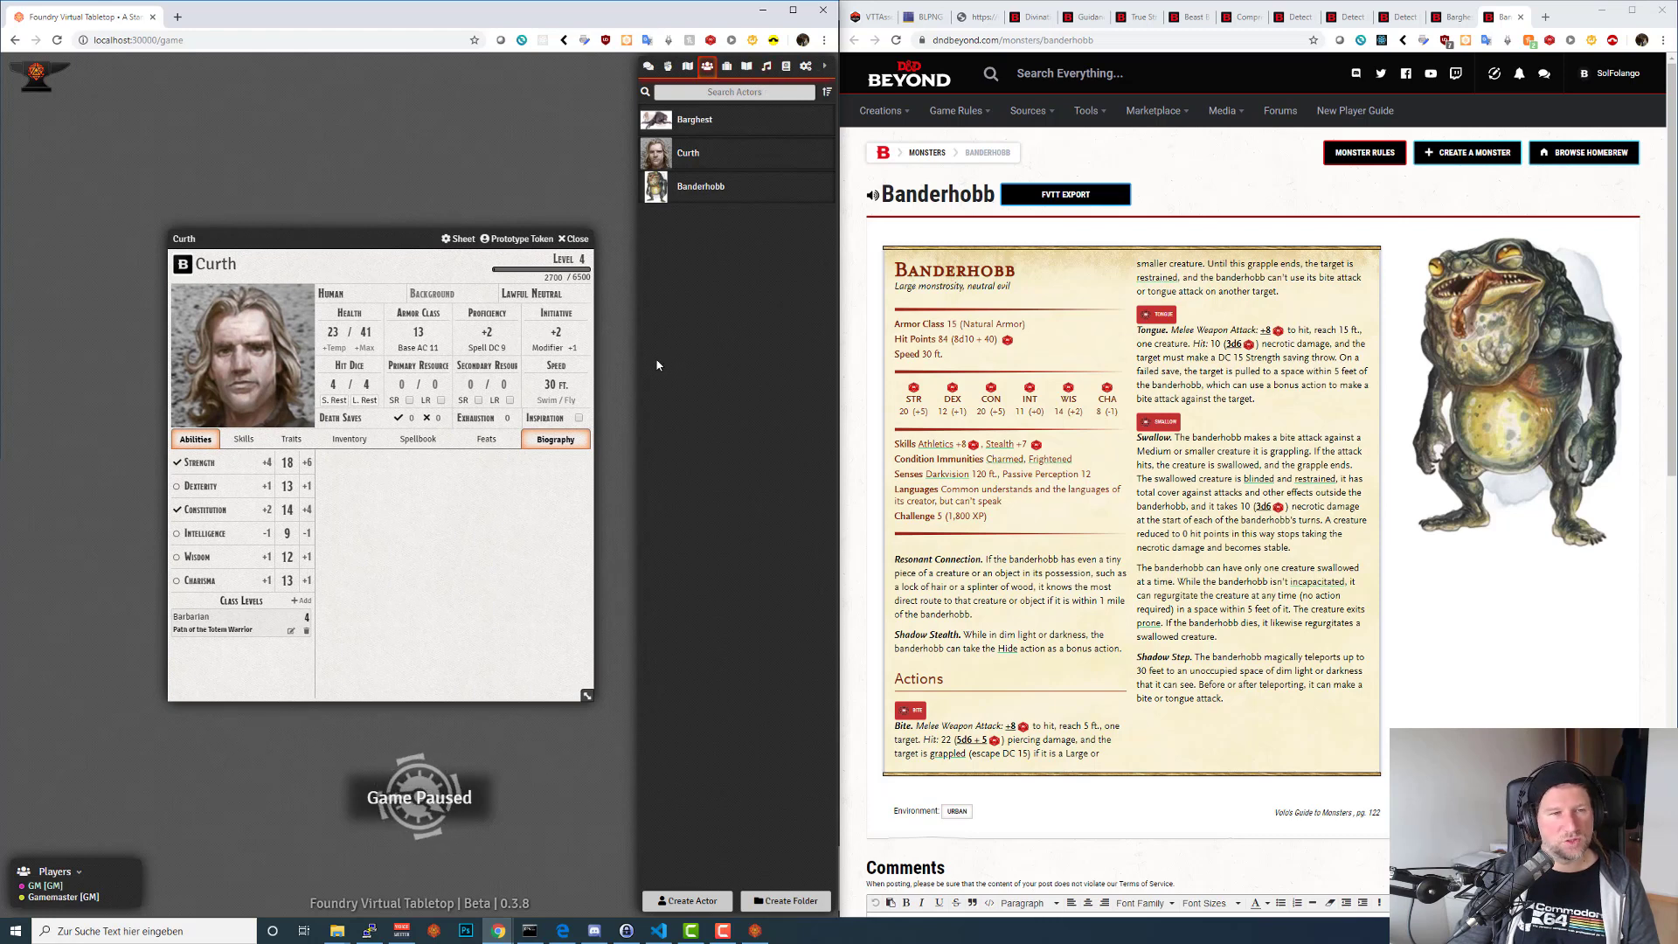
pyautogui.moveTo(397, 239); pyautogui.dragTo(407, 220)
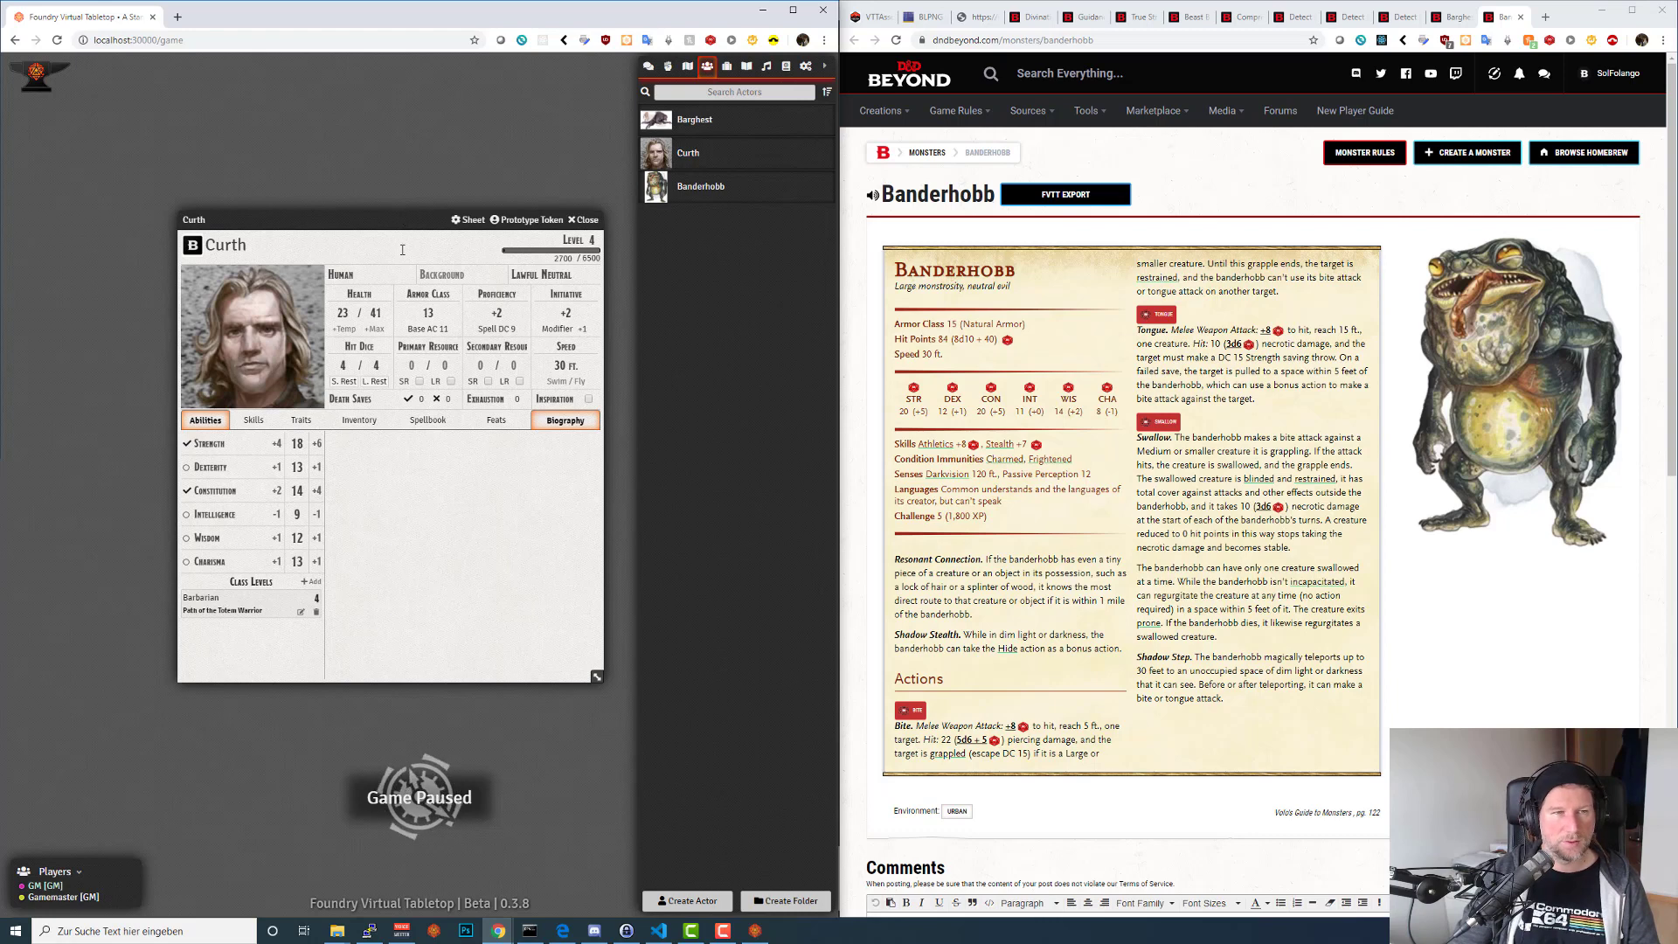
pyautogui.click(402, 248)
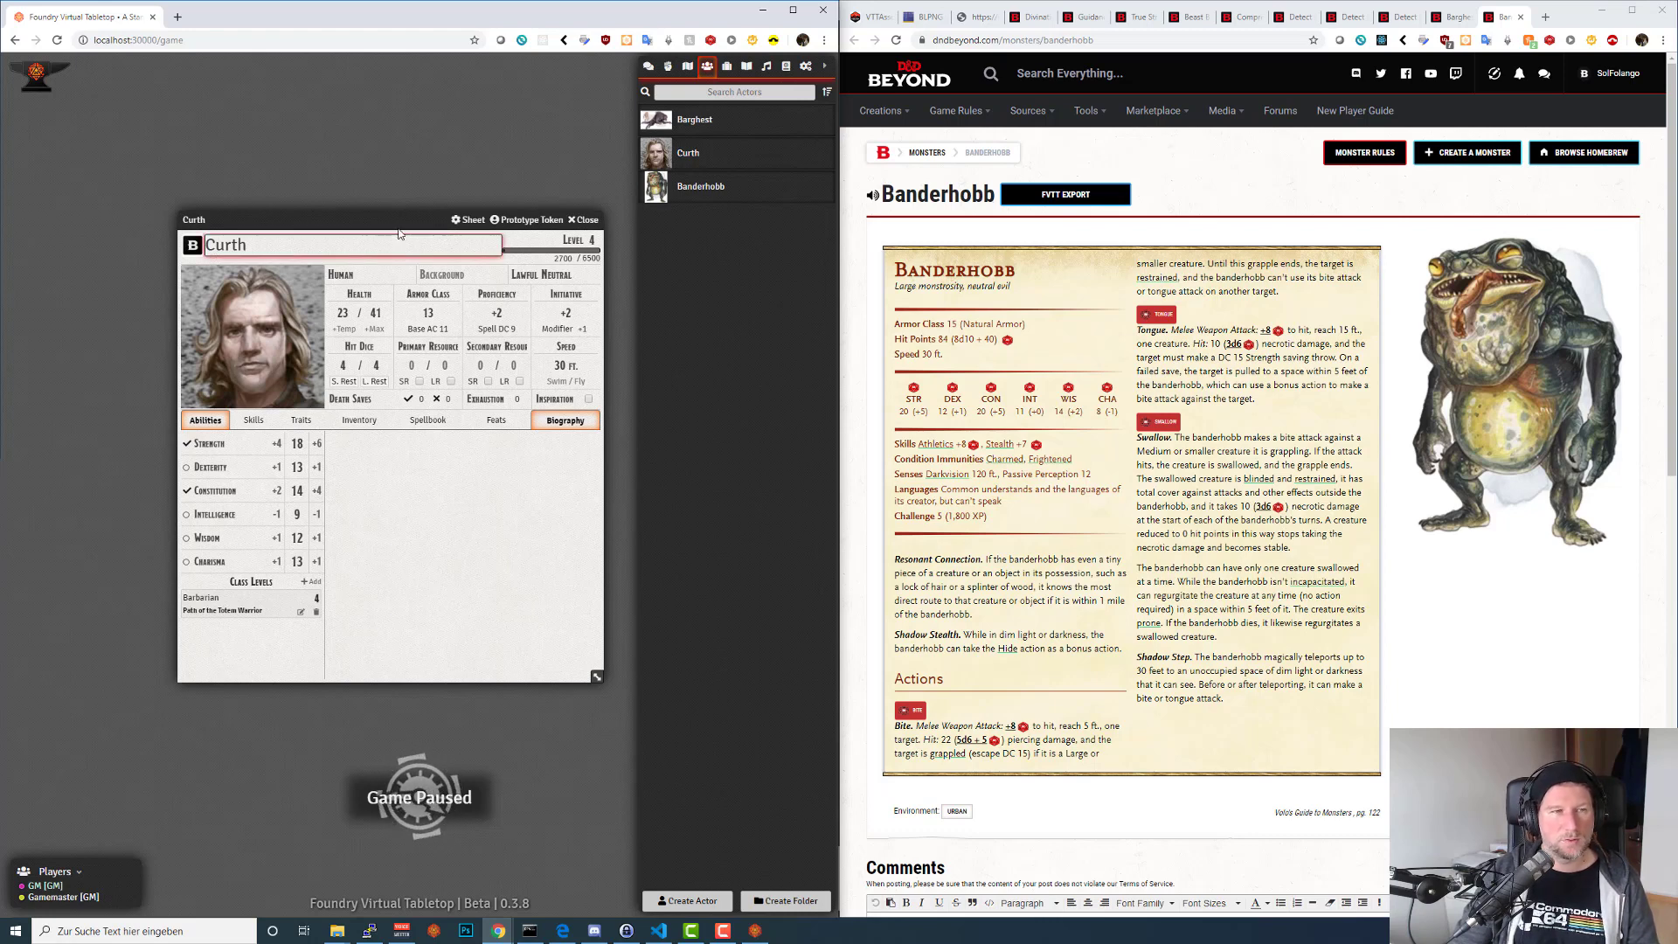
pyautogui.moveTo(404, 219); pyautogui.dragTo(408, 228)
pyautogui.moveTo(425, 517)
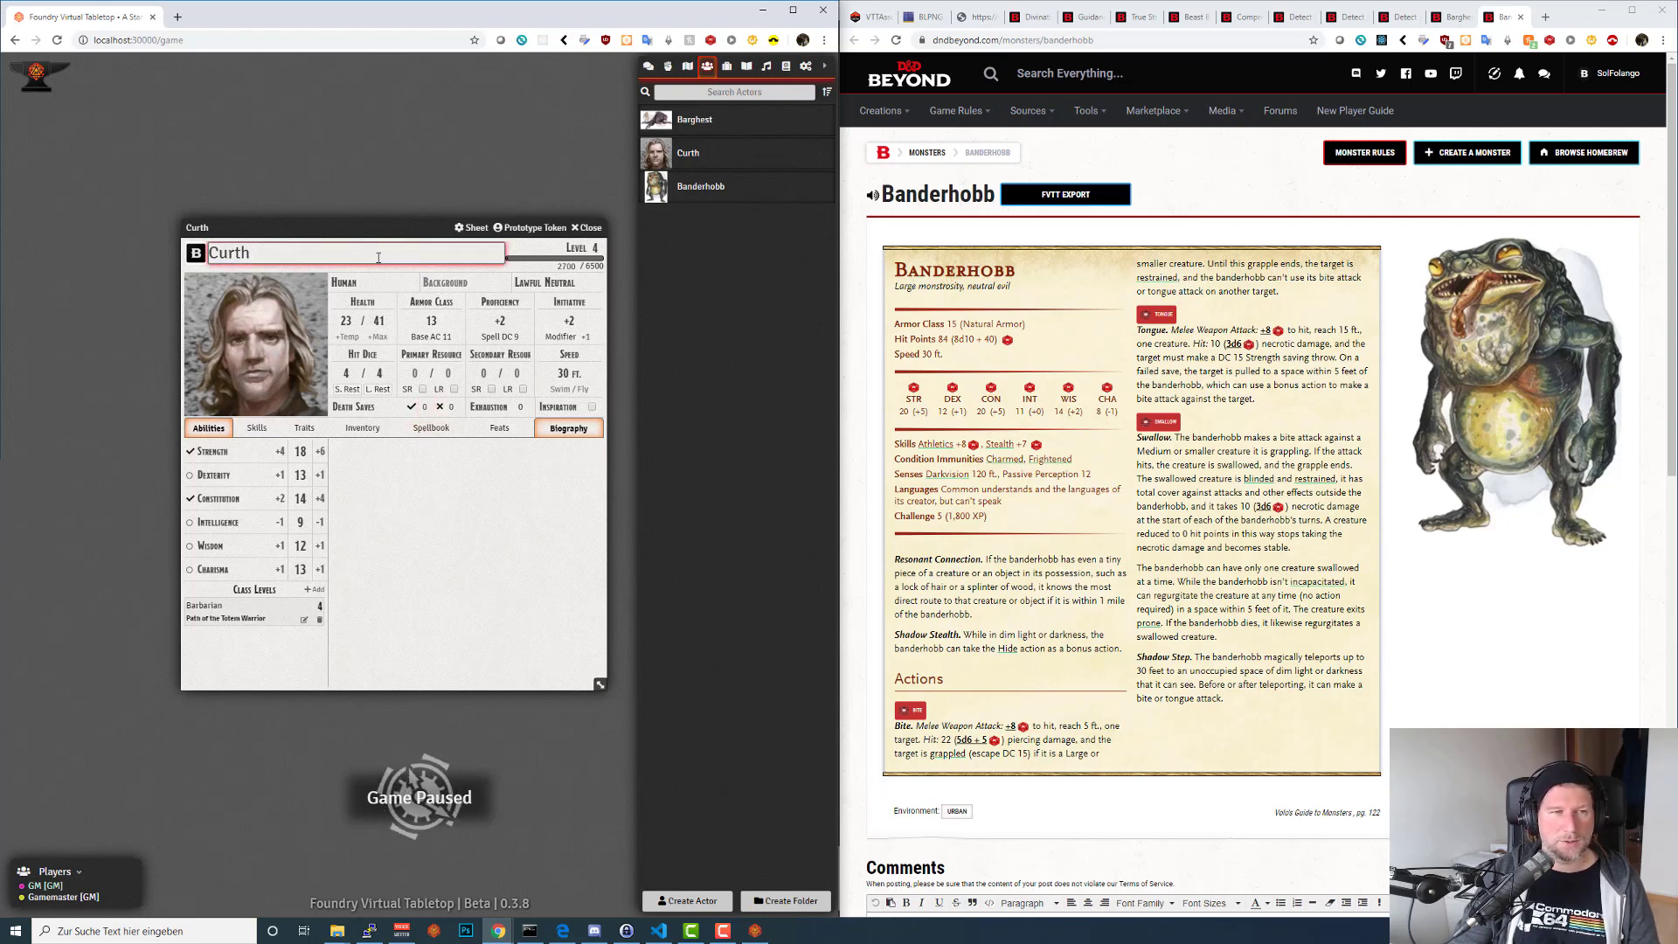
pyautogui.moveTo(382, 228)
pyautogui.mouseDown()
pyautogui.moveTo(373, 206)
pyautogui.moveTo(393, 199)
pyautogui.mouseUp()
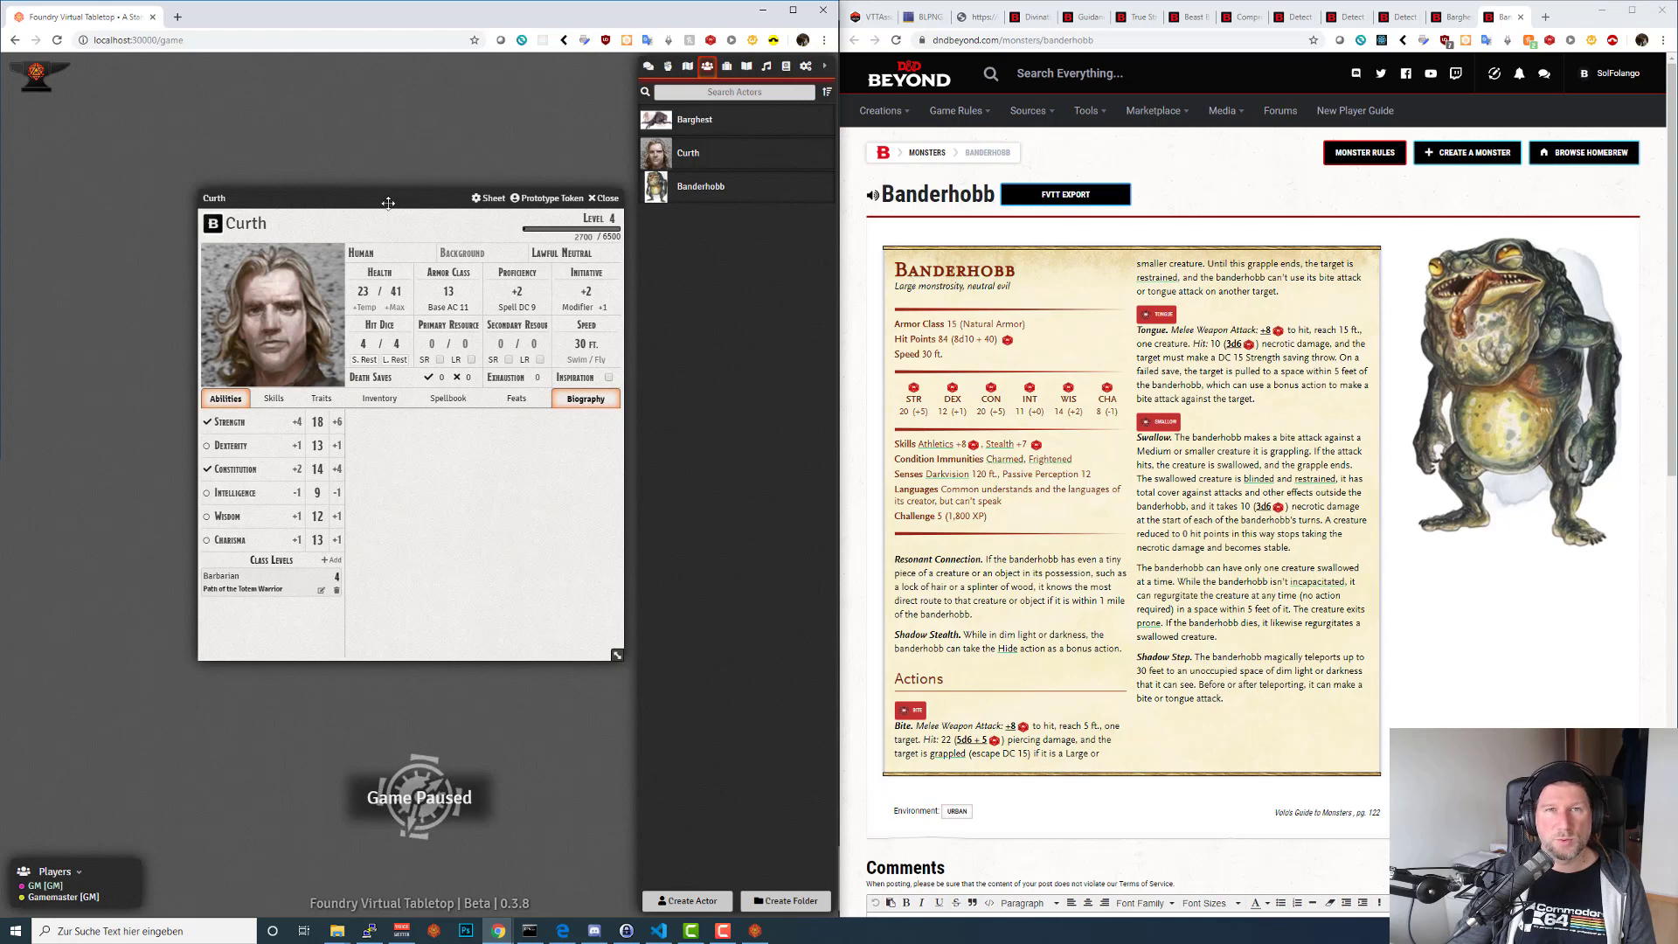
pyautogui.moveTo(390, 205); pyautogui.dragTo(392, 201)
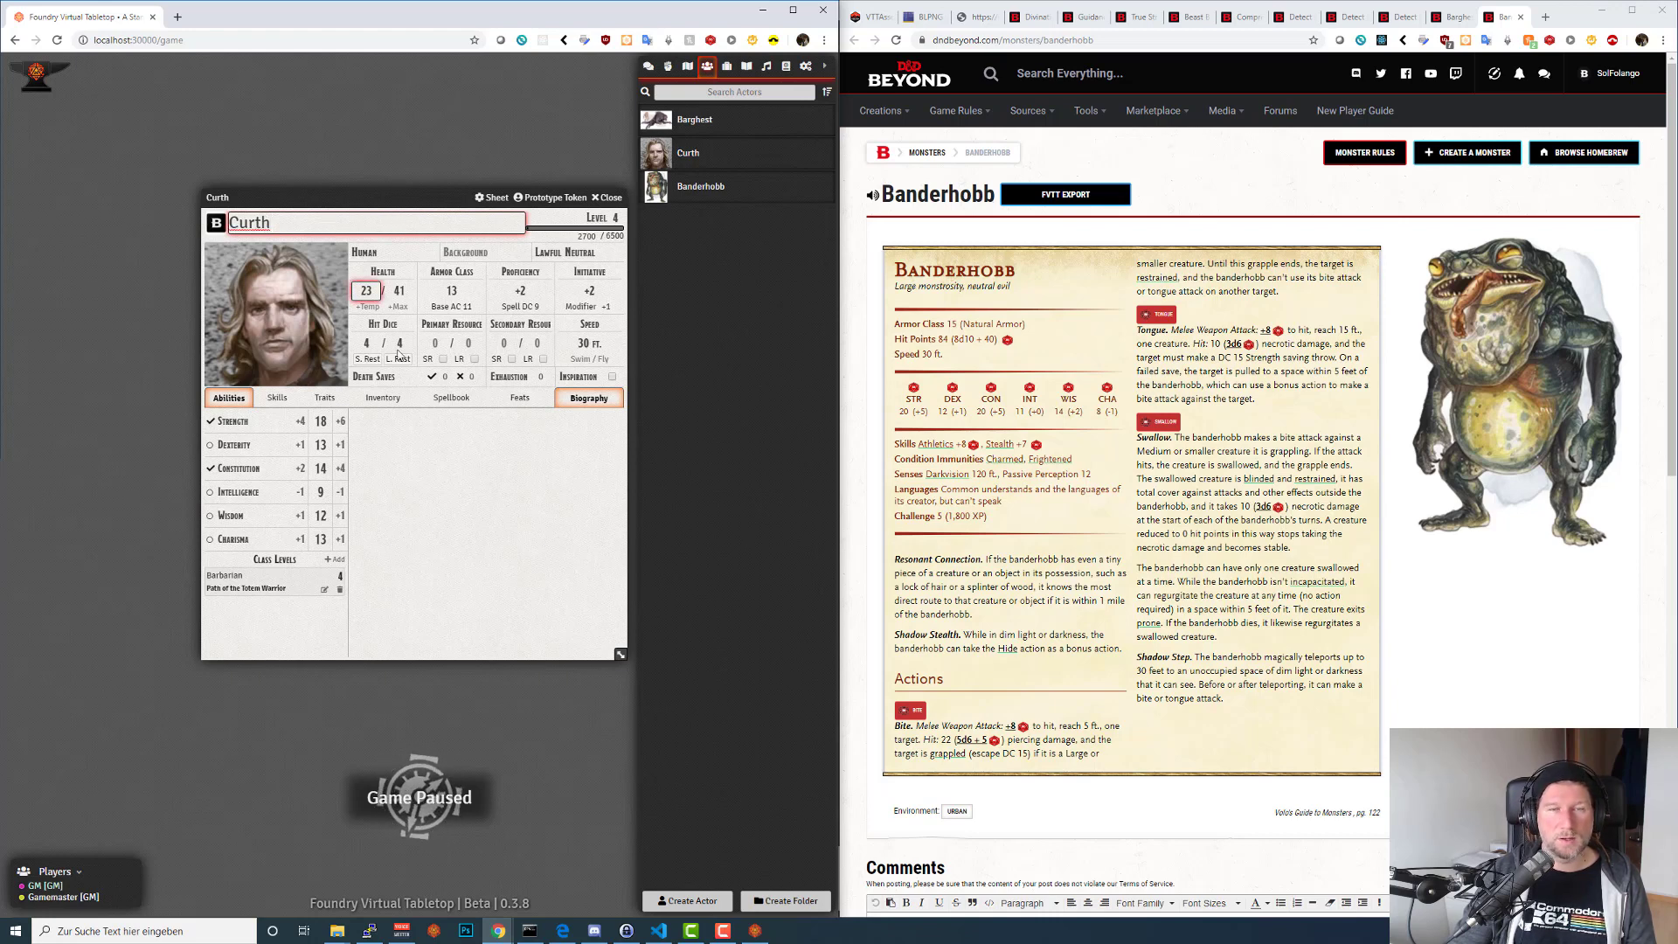
pyautogui.click(475, 509)
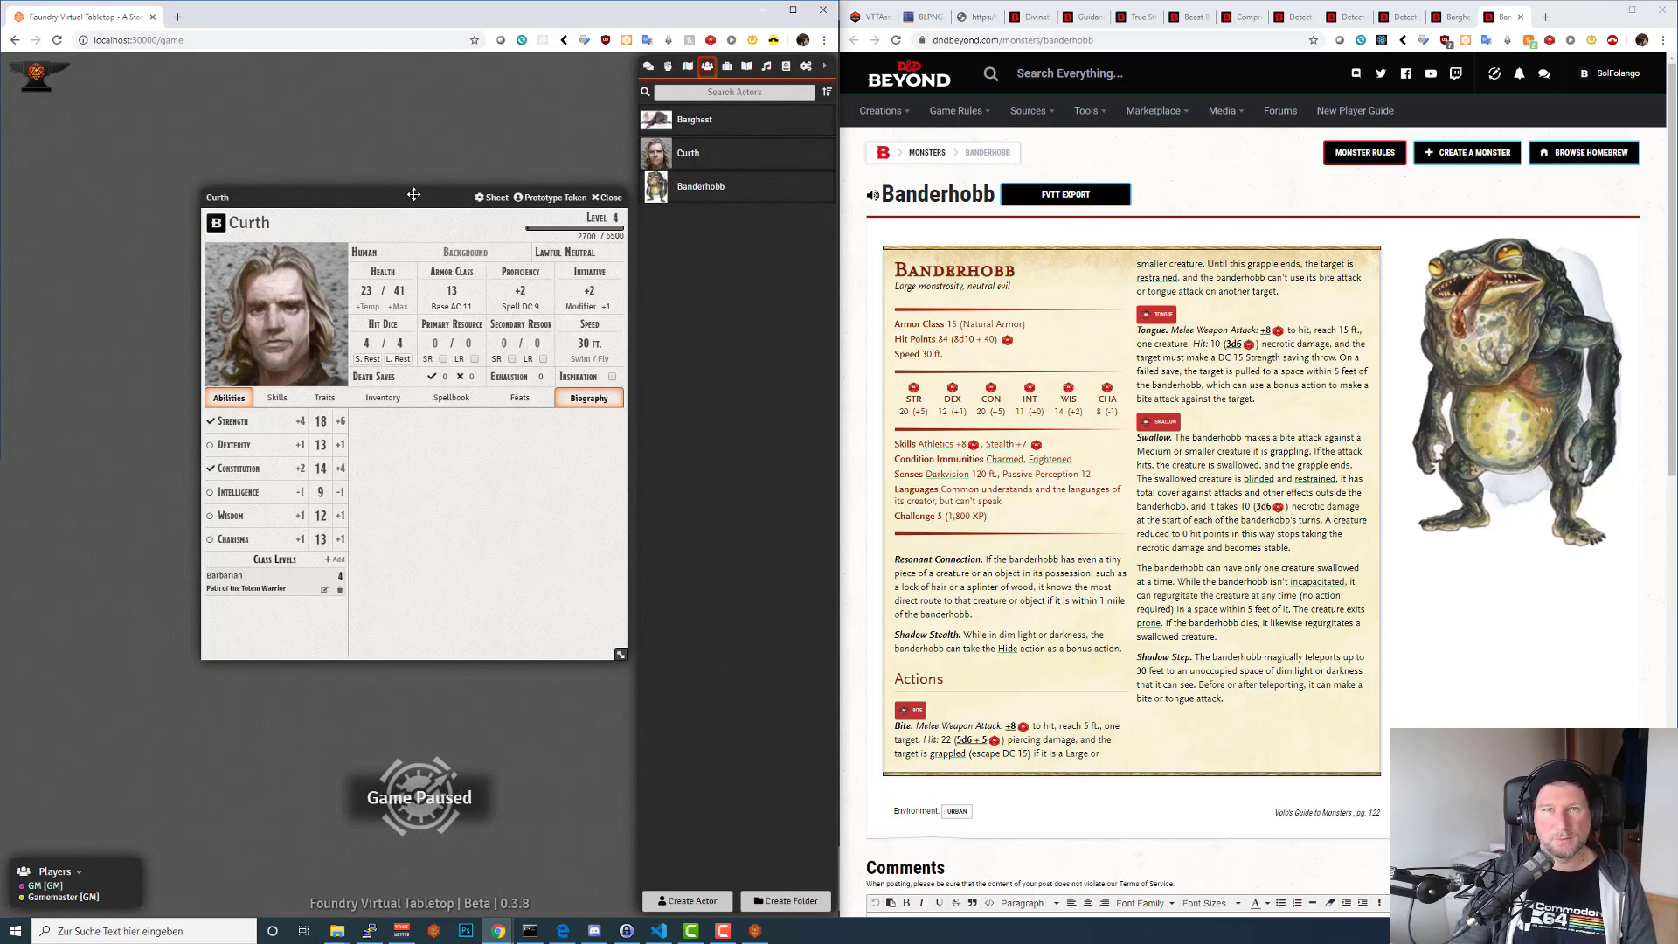
pyautogui.click(407, 255)
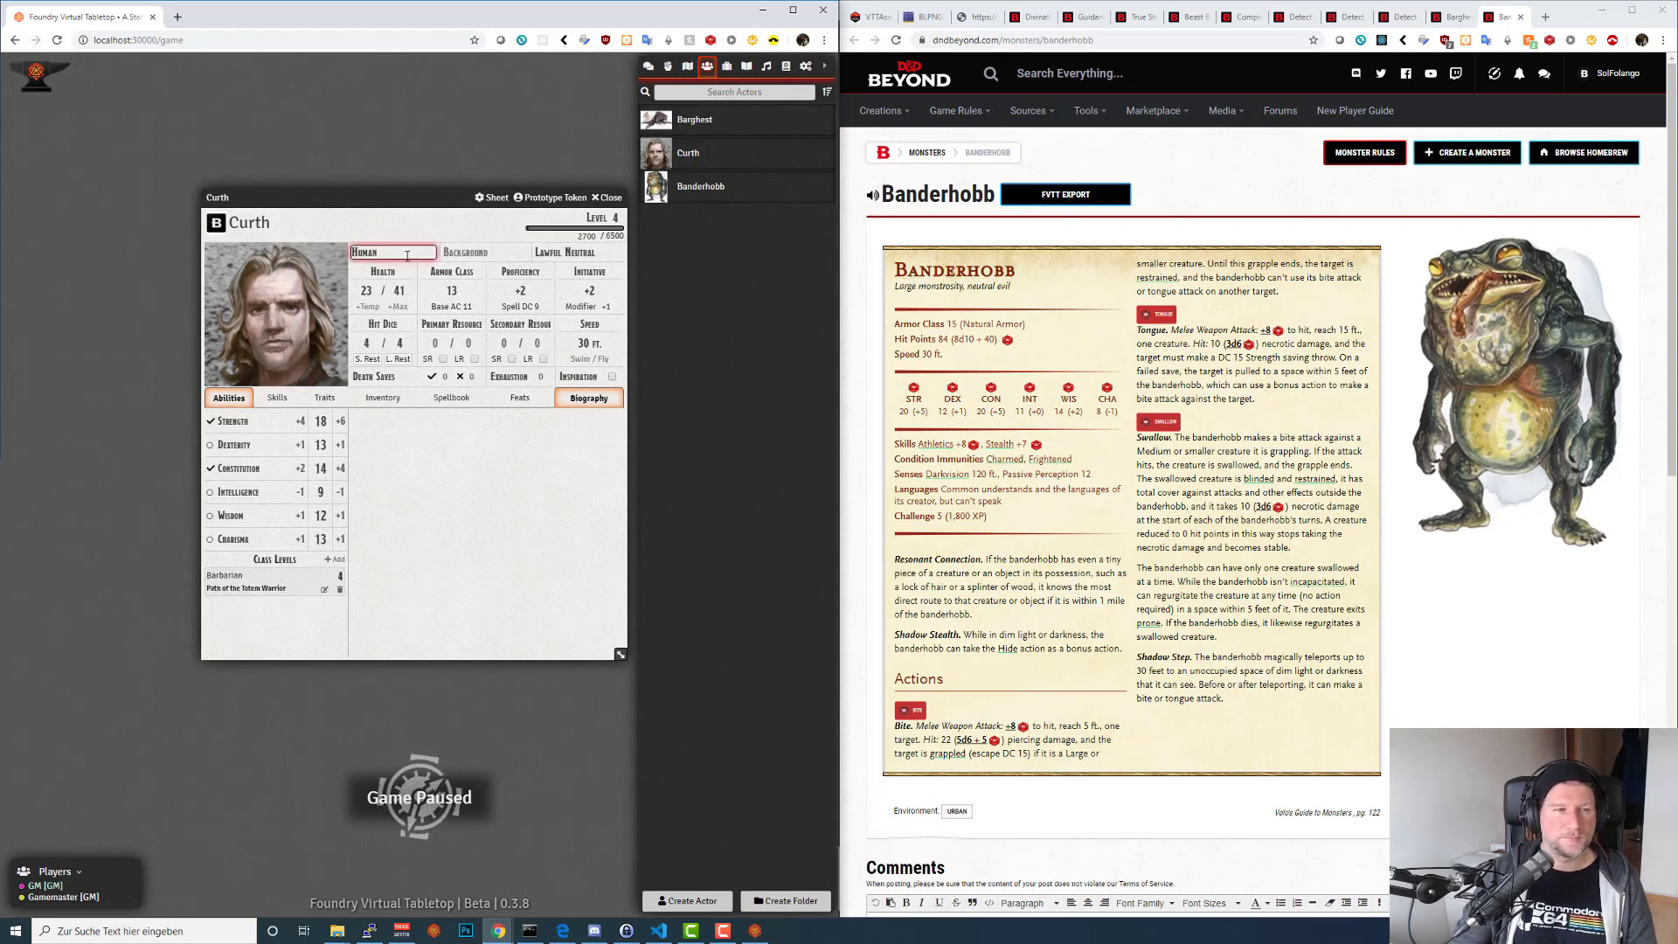
pyautogui.click(398, 448)
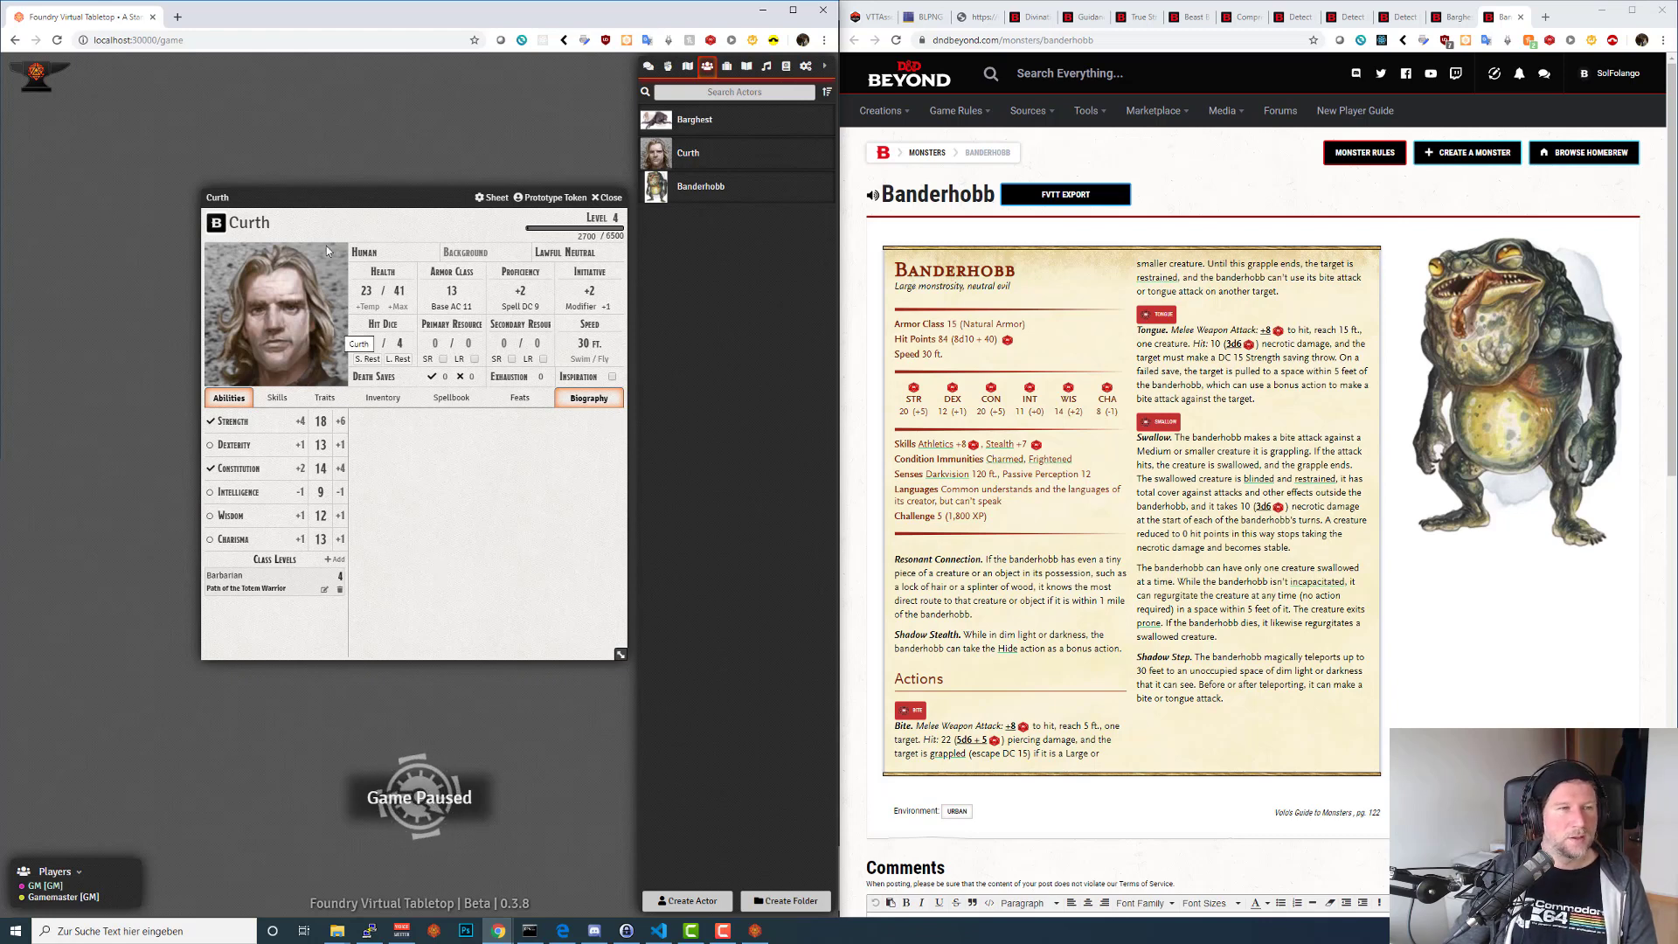
pyautogui.moveTo(326, 197)
pyautogui.mouseDown()
pyautogui.moveTo(360, 191)
pyautogui.moveTo(334, 183)
pyautogui.mouseUp()
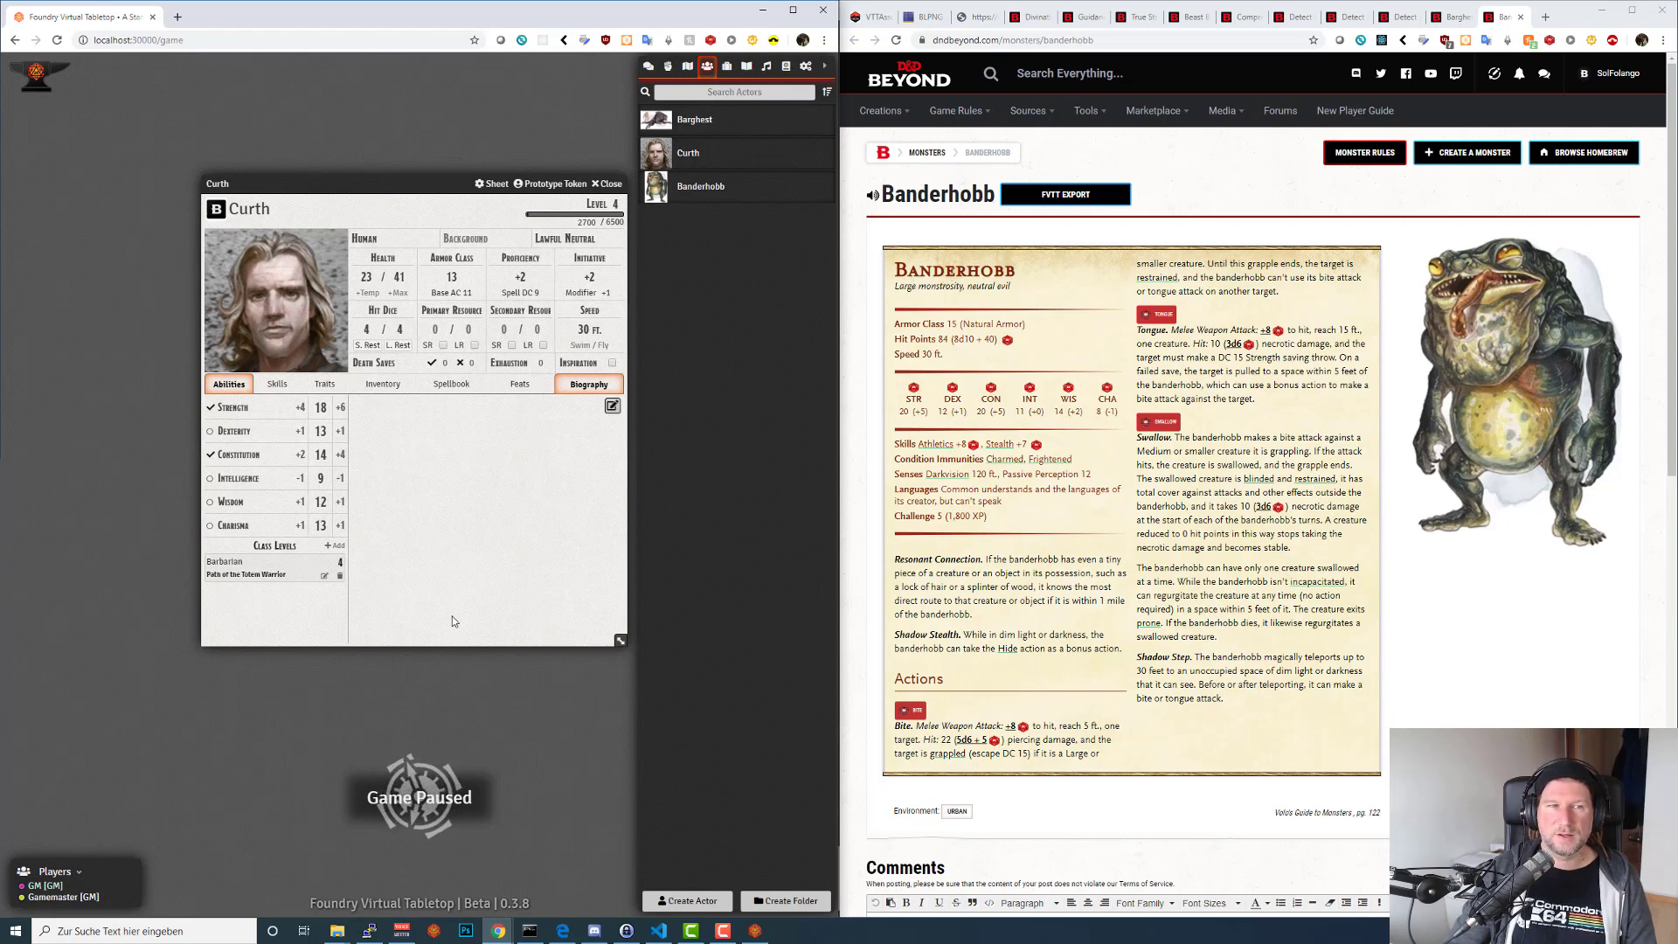
pyautogui.moveTo(436, 184); pyautogui.dragTo(438, 184)
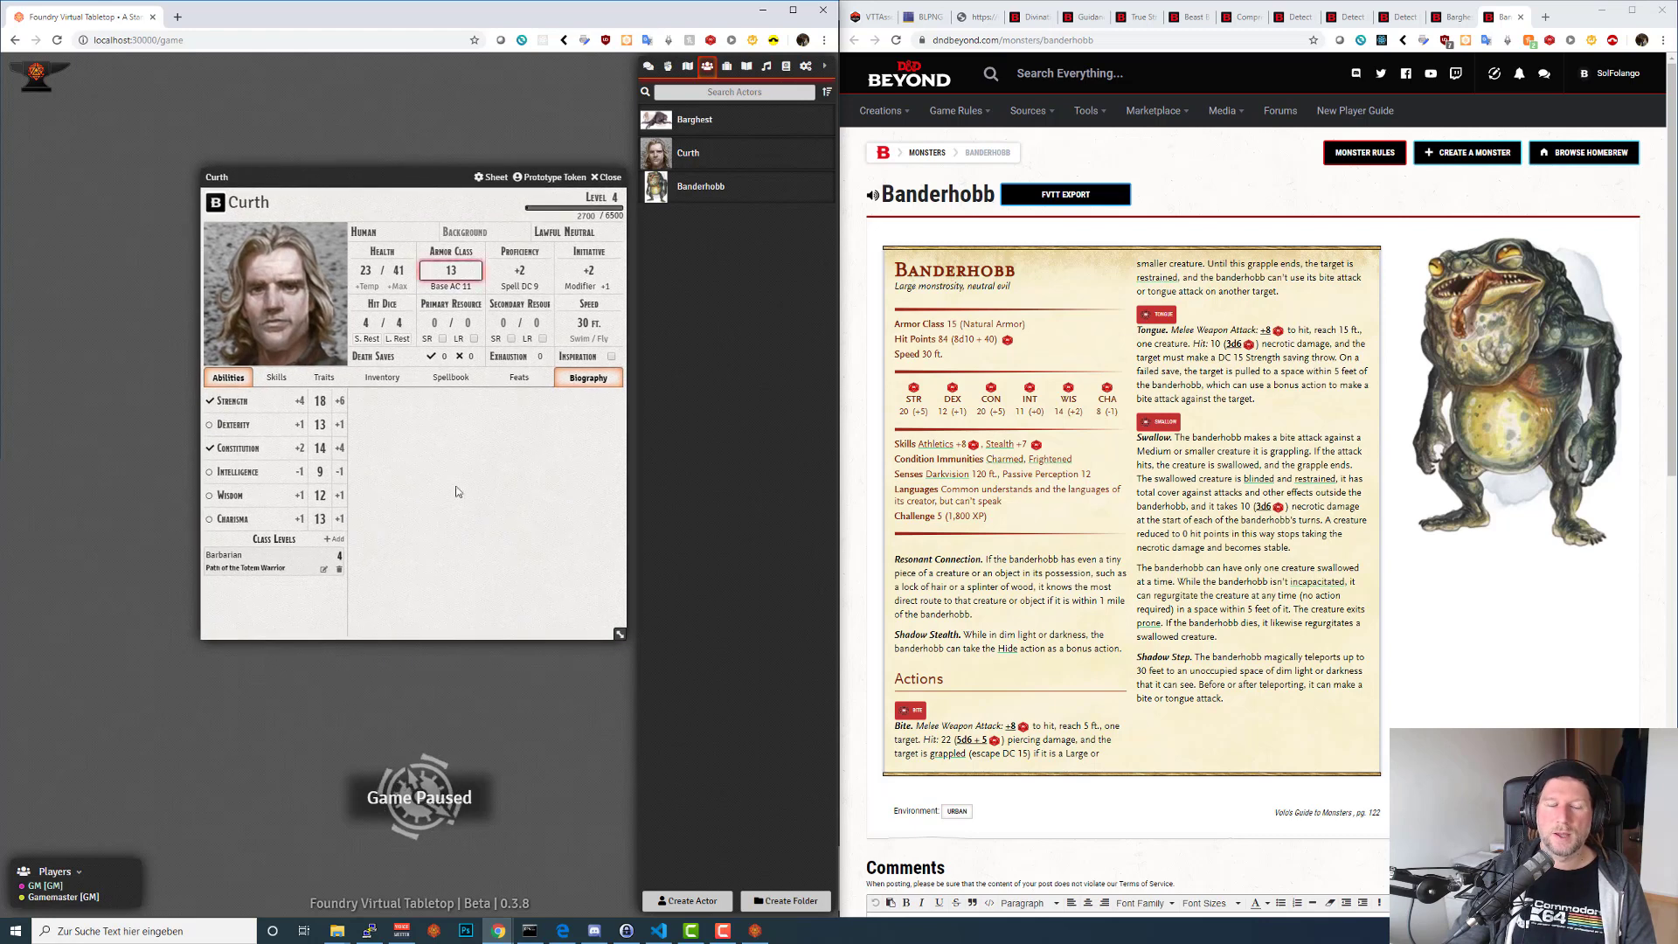
pyautogui.click(757, 932)
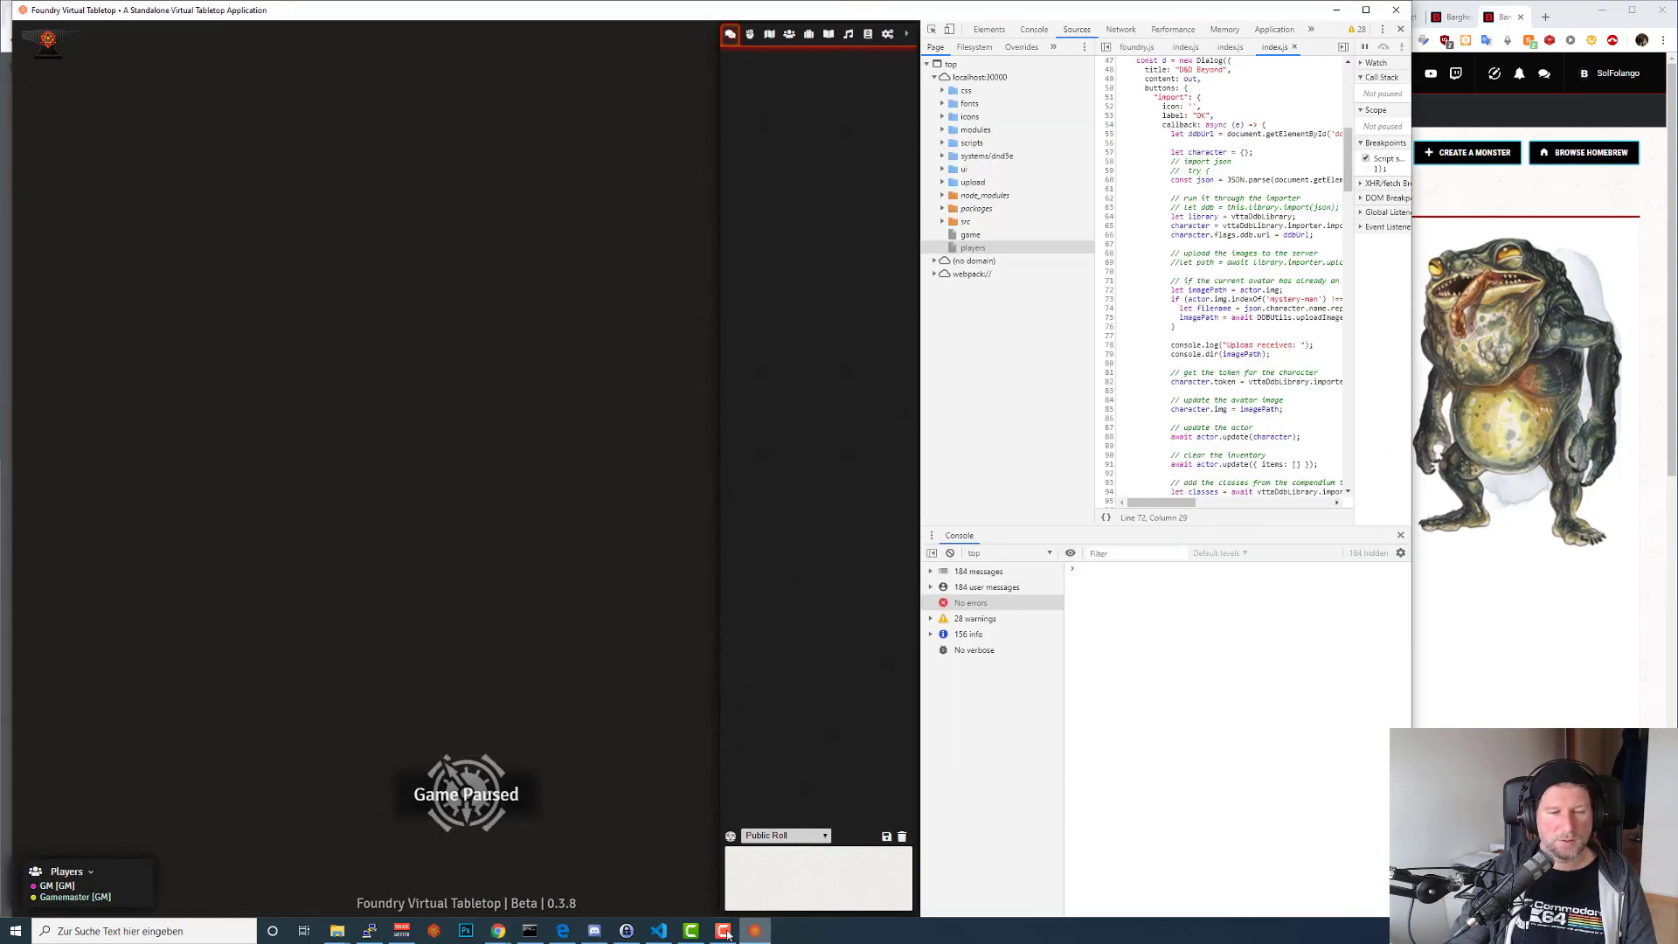
pyautogui.click(725, 933)
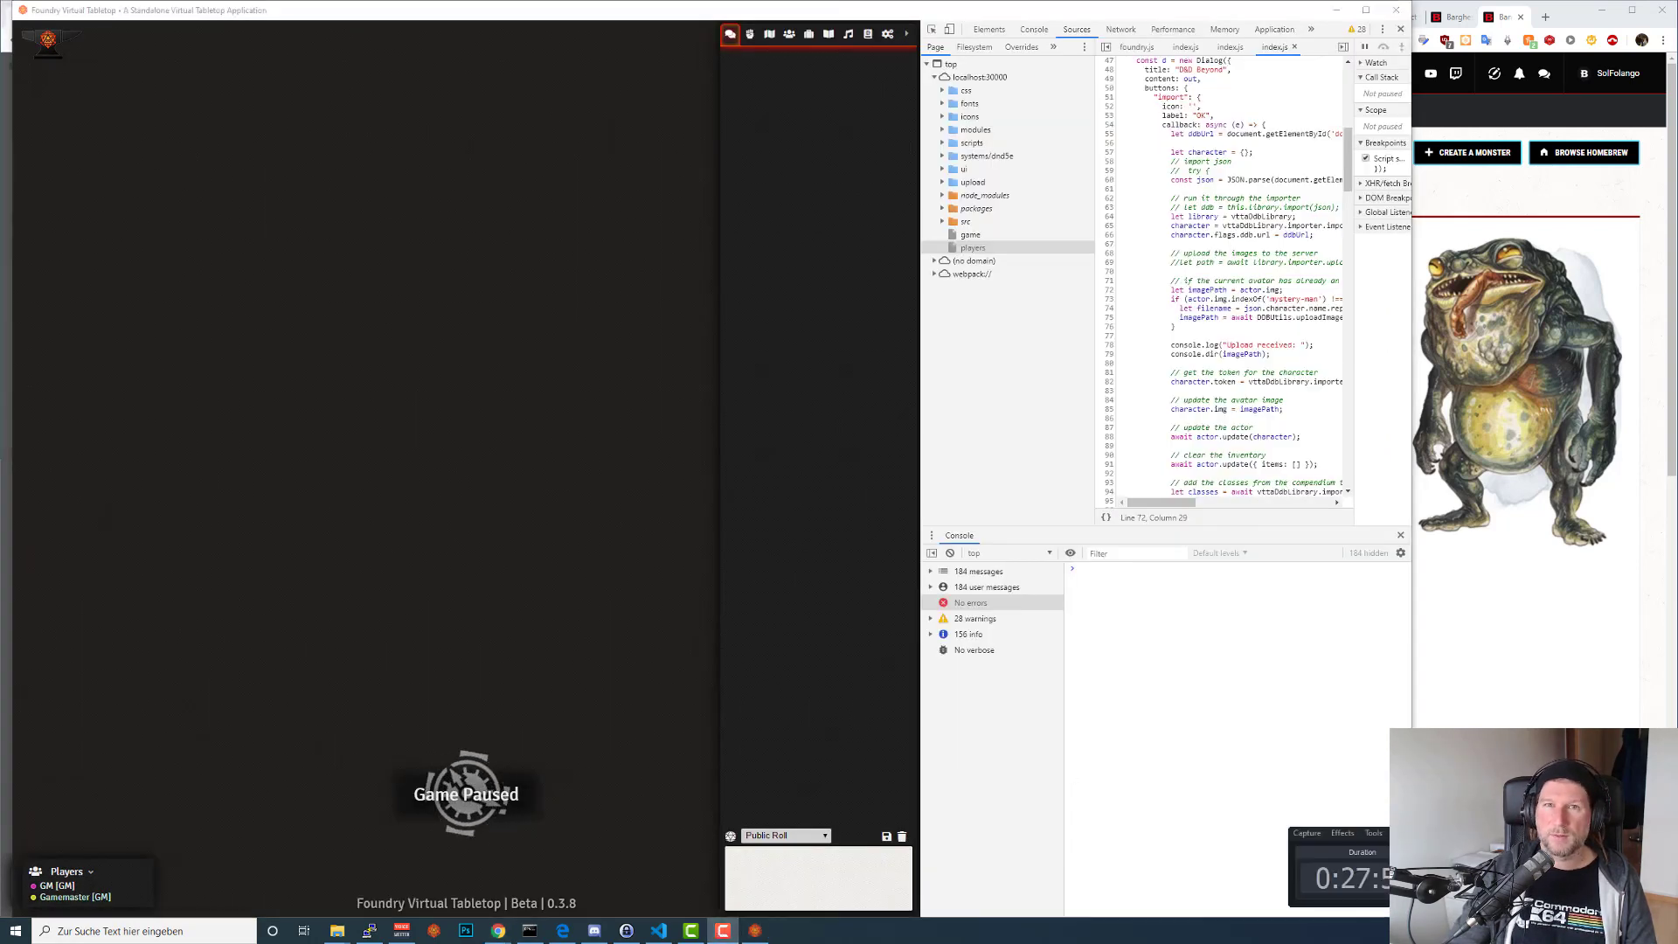